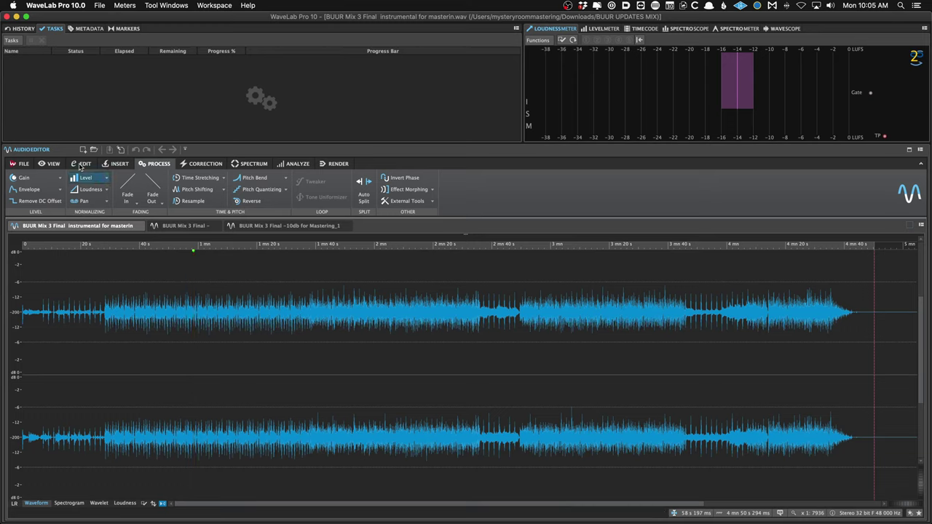
Try silencing a selection of about 31 s starting near 1 mn 18 s in the instrumental mix, undo it and deselect.
key("space")
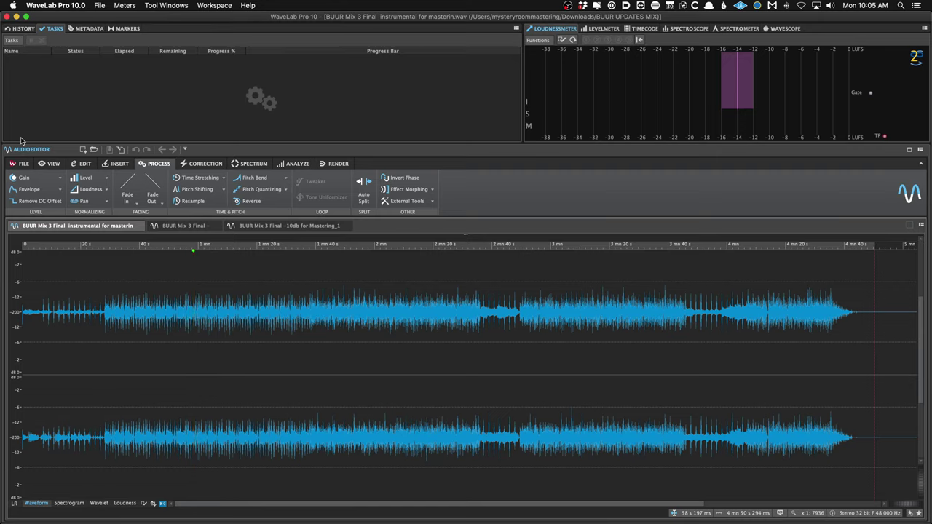
left_click(147, 313)
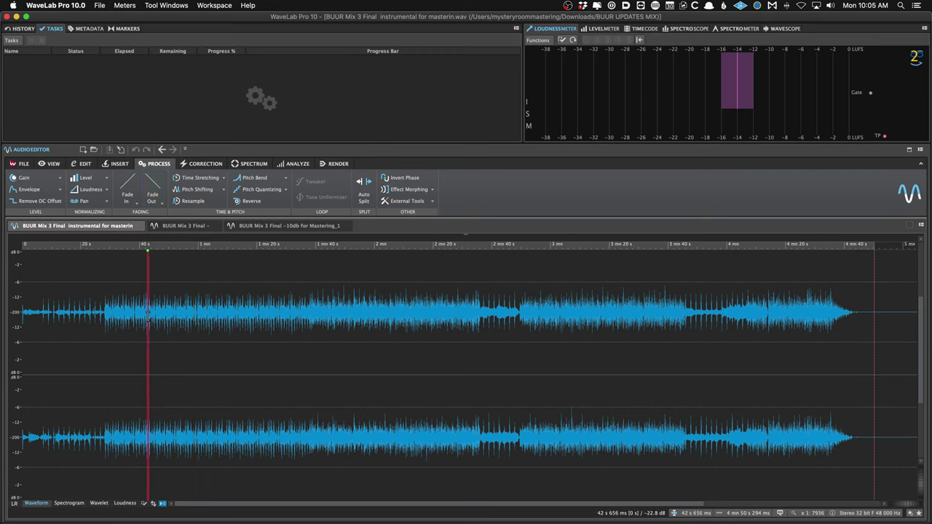
left_click_drag(121, 364, 281, 375)
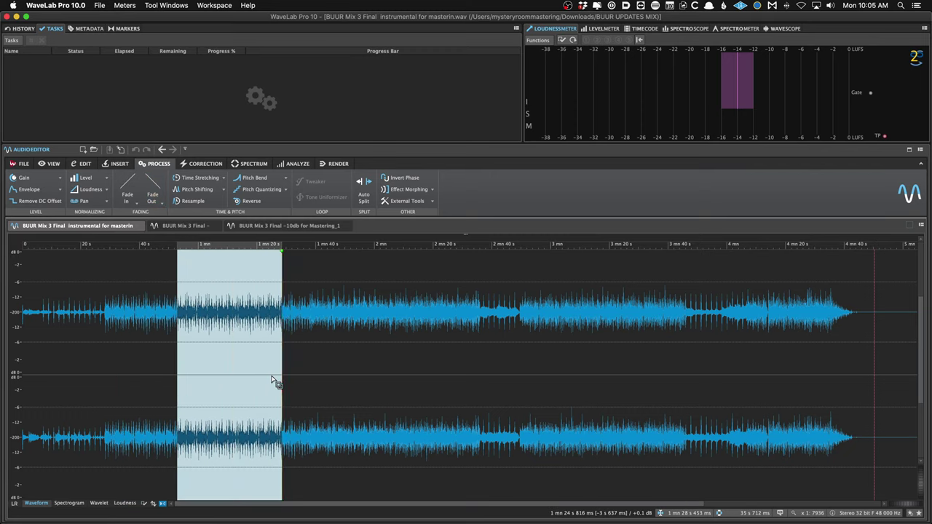
left_click_drag(344, 358, 254, 361)
key("super+m")
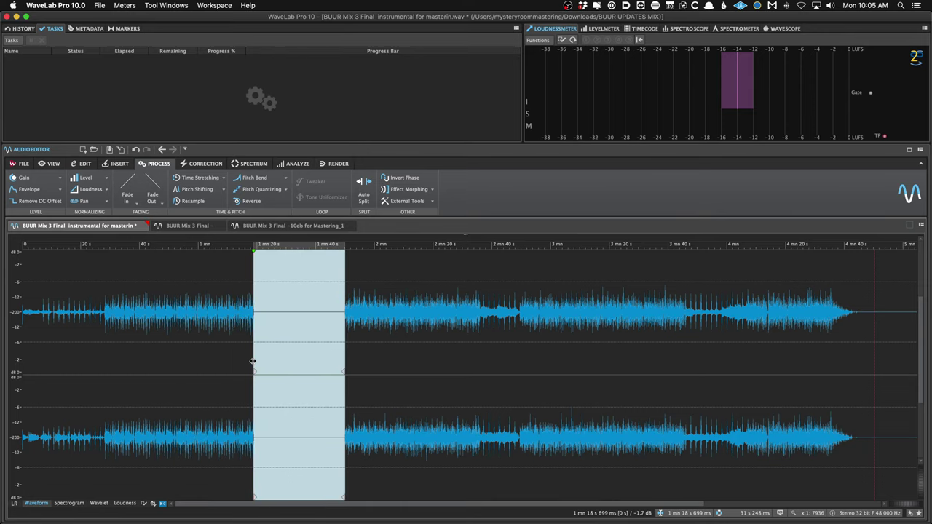
key("super+z")
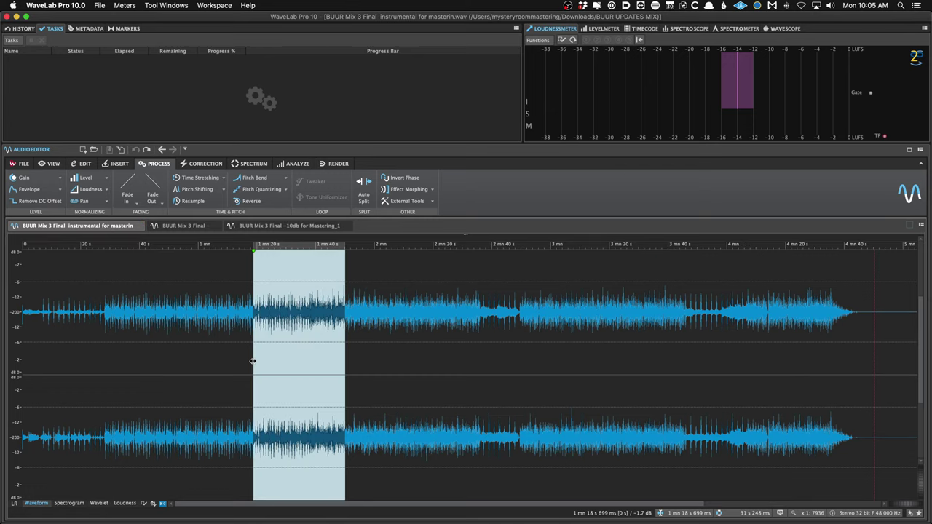
left_click(228, 358)
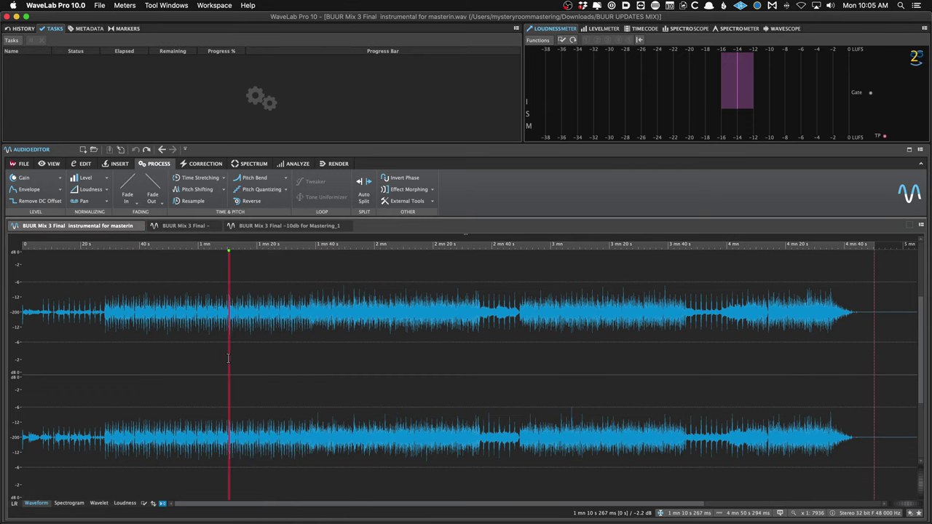
View the other two open BUUR mixes, return to the instrumental file and place the cursor at about 46 s.
left_click(195, 227)
left_click(252, 227)
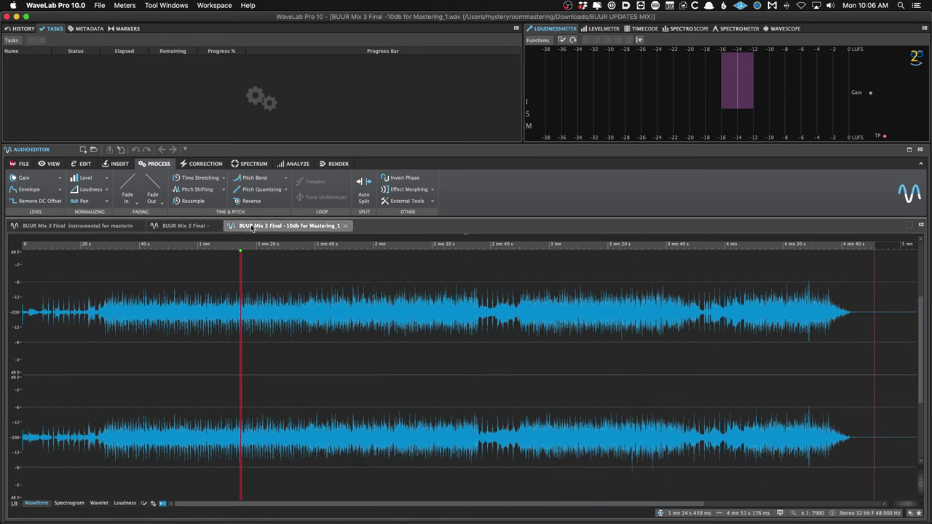
left_click(79, 226)
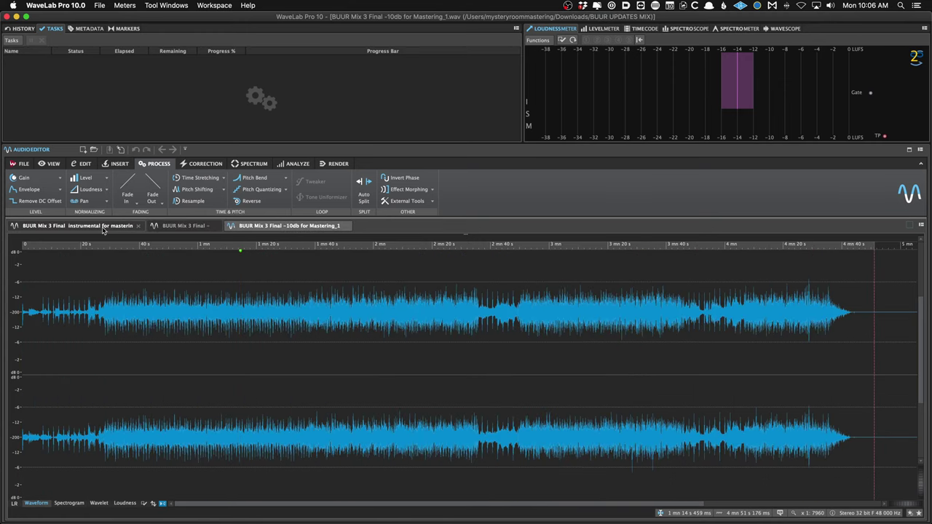
left_click(157, 336)
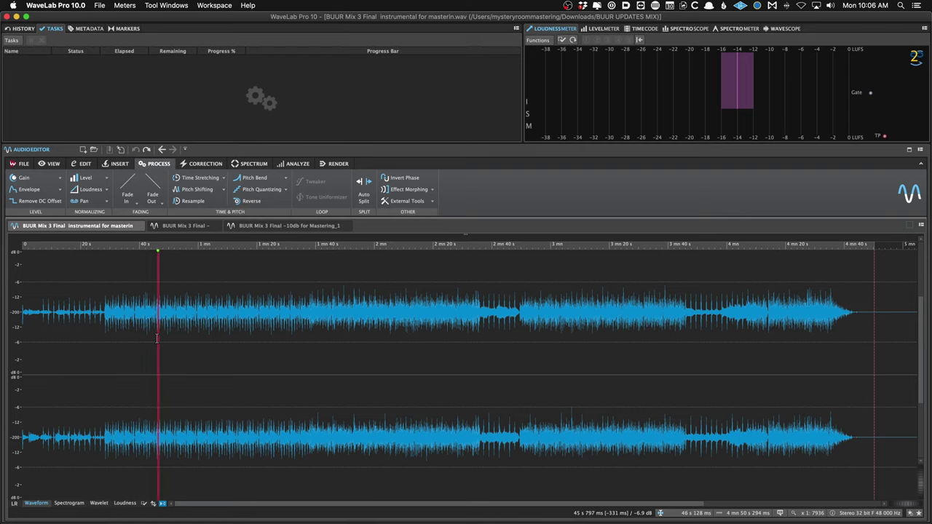
Try the Default workspace layout.
left_click(920, 150)
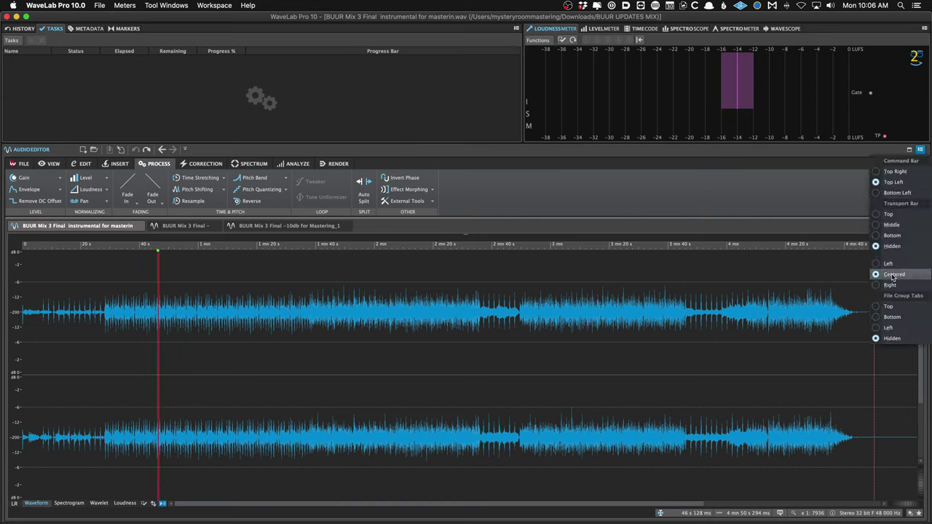
left_click(810, 190)
left_click(214, 6)
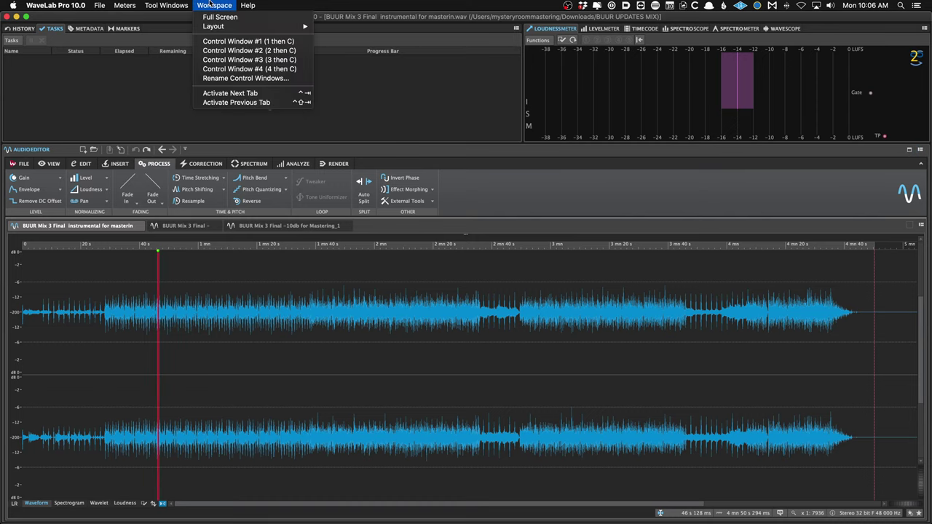
mouse_move(213, 27)
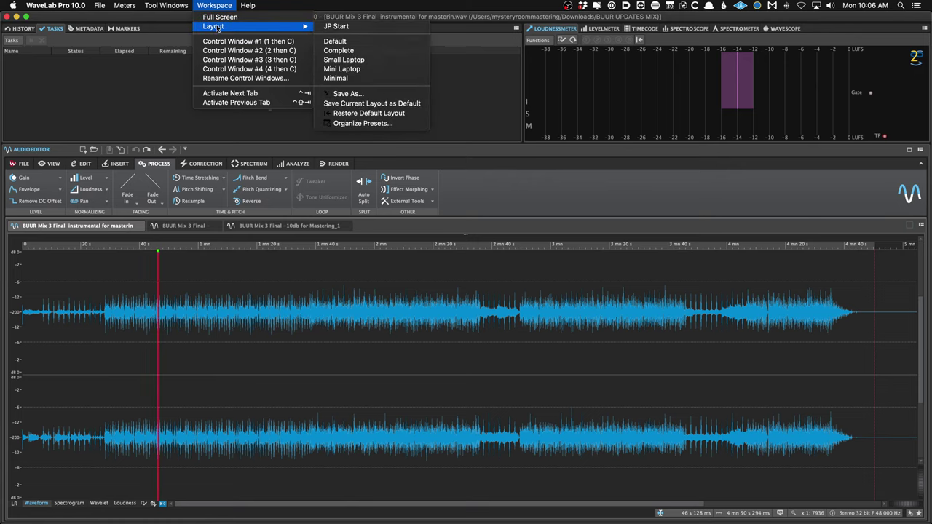
left_click(404, 38)
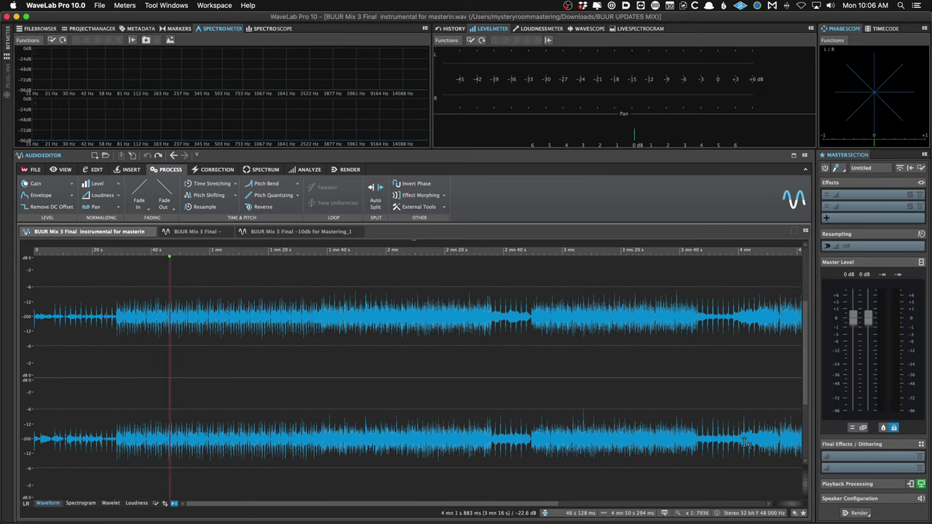
Switch the workspace back to the JP Start layout.
left_click(219, 5)
mouse_move(211, 27)
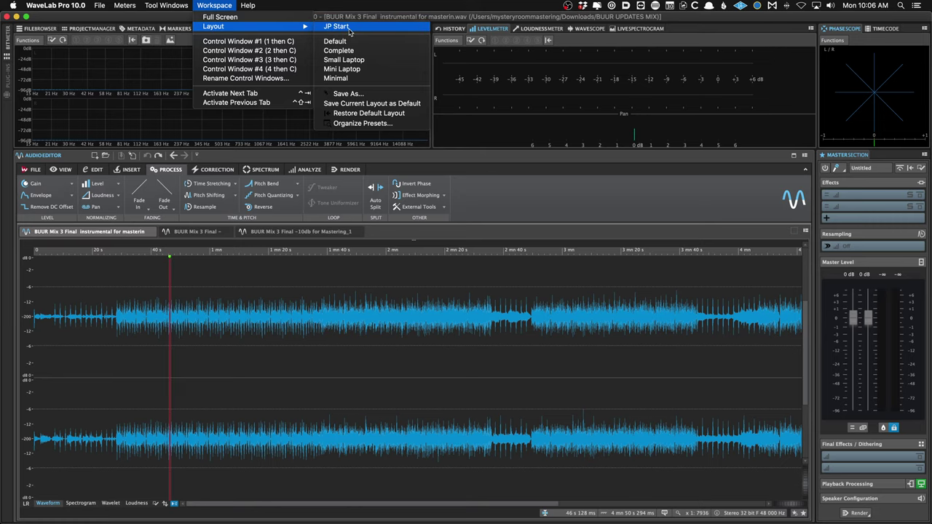
left_click(350, 30)
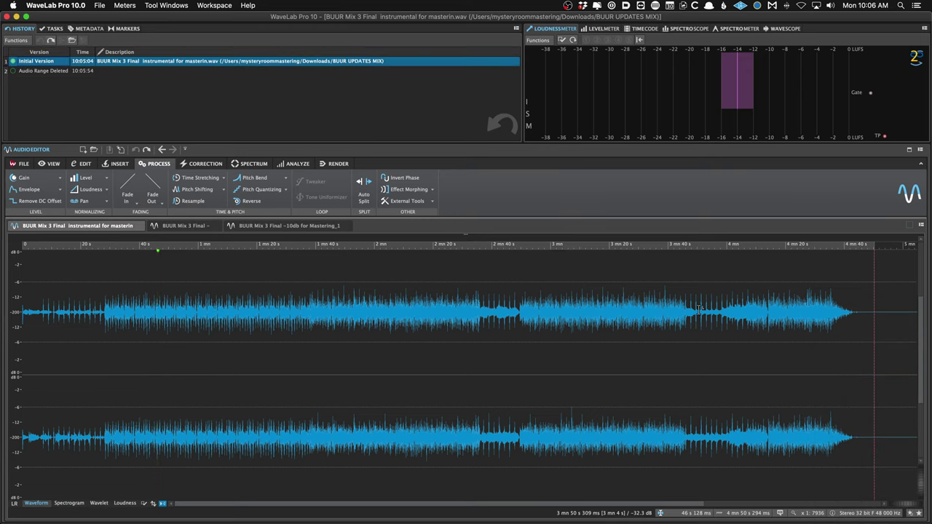
Apply the Default workspace layout.
left_click(211, 5)
mouse_move(218, 27)
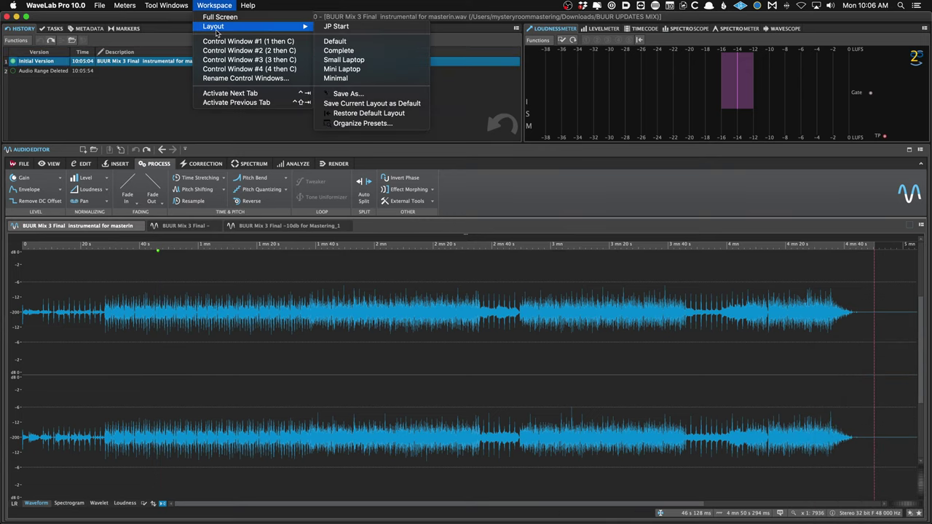
left_click(387, 45)
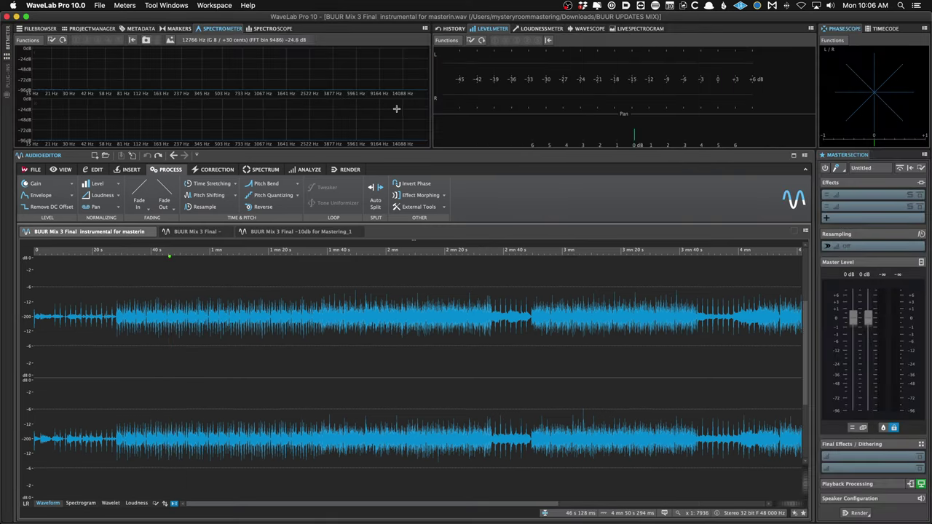
Play the instrumental from about 1 mn while viewing the history, level meter and loudness meter, and stop playback.
left_click(209, 330)
key("space")
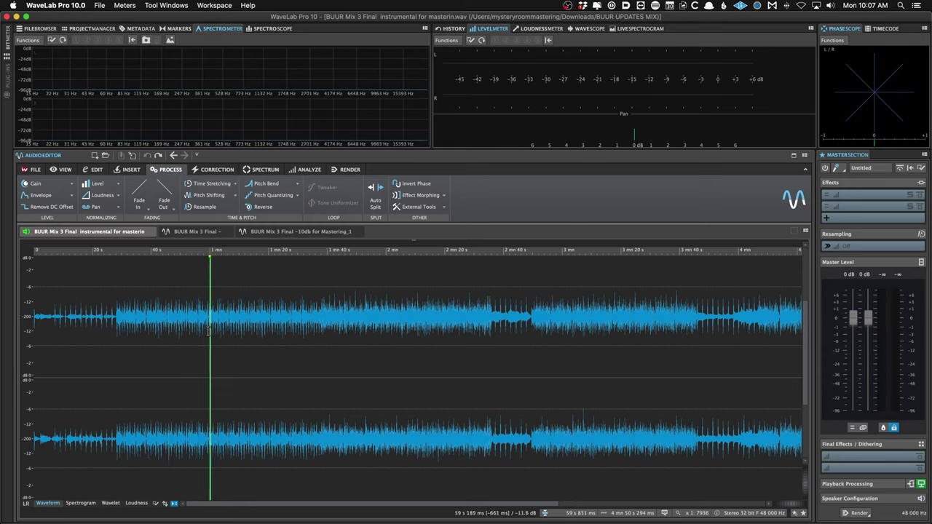
left_click(535, 28)
left_click(453, 28)
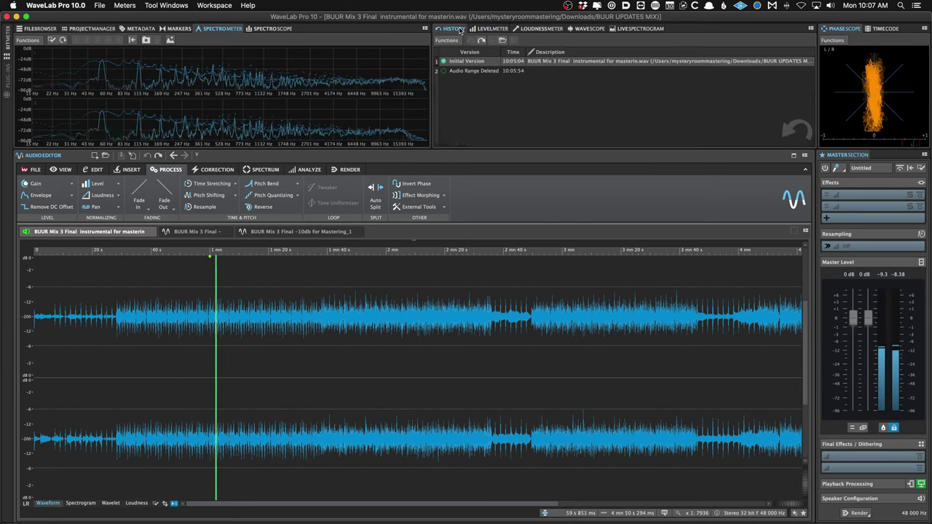
left_click(493, 28)
left_click(537, 29)
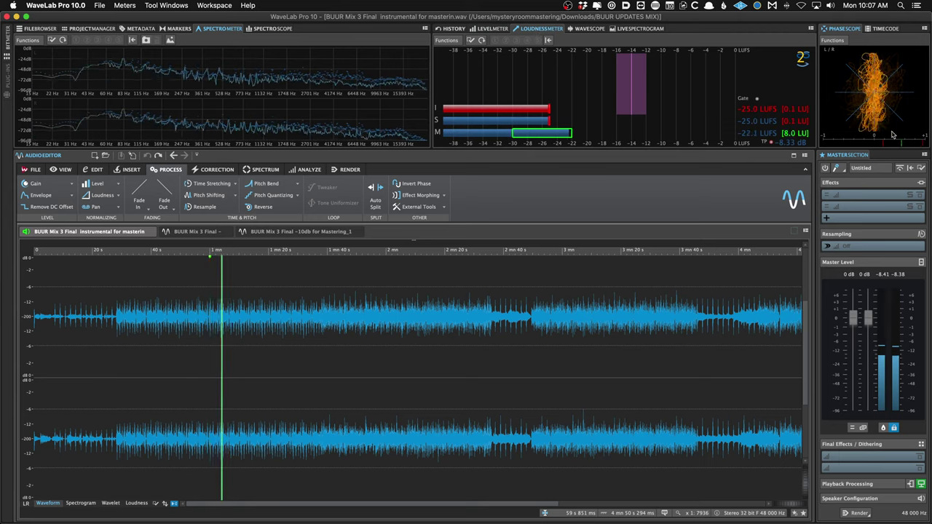
key("space")
Show the audio editor's Transport Bar in the Top position and move it to the Bottom position.
right_click(857, 156)
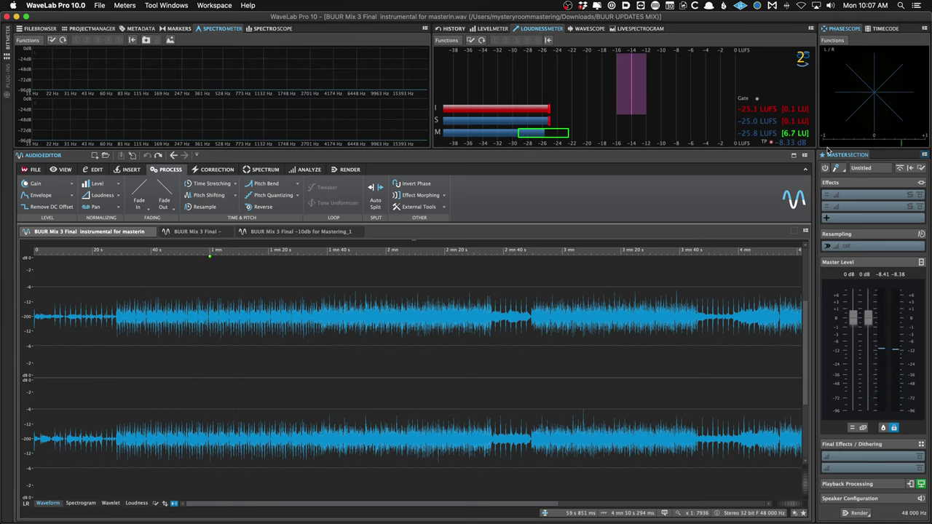
left_click(805, 155)
left_click(805, 155)
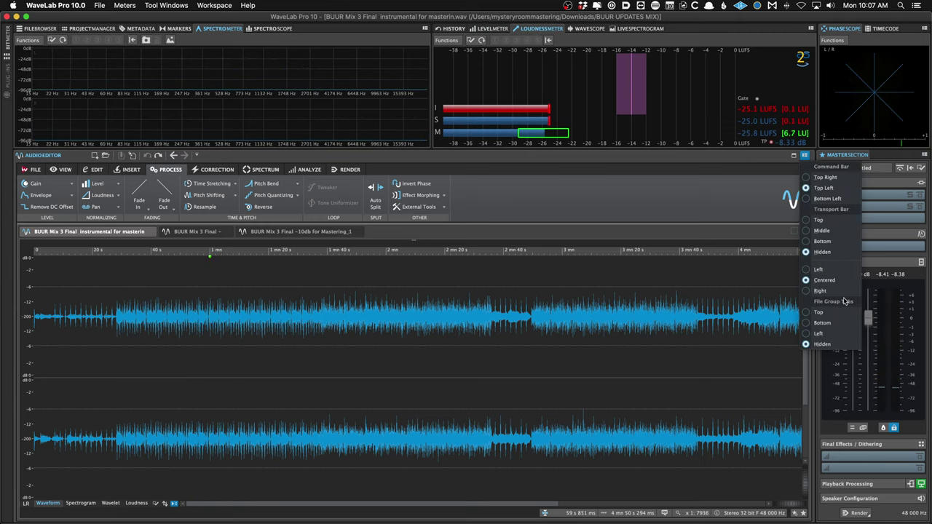
left_click(844, 222)
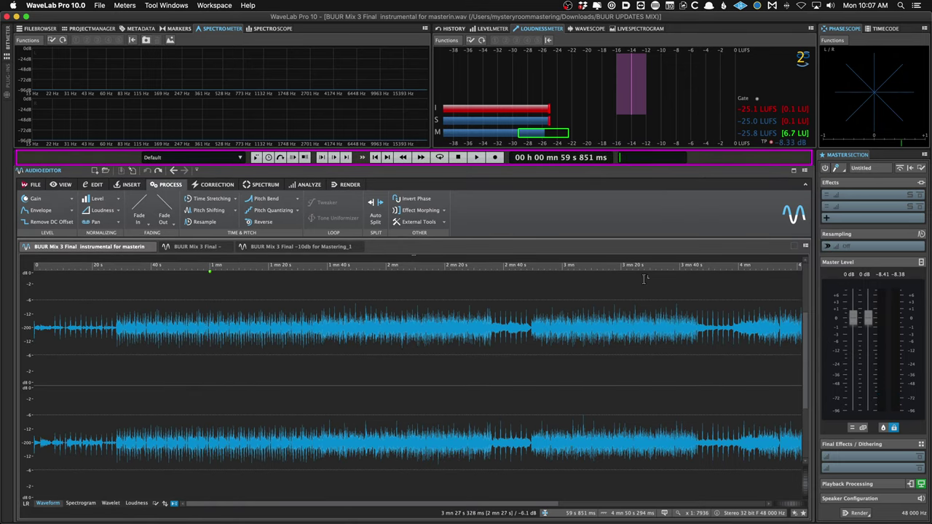
left_click(804, 169)
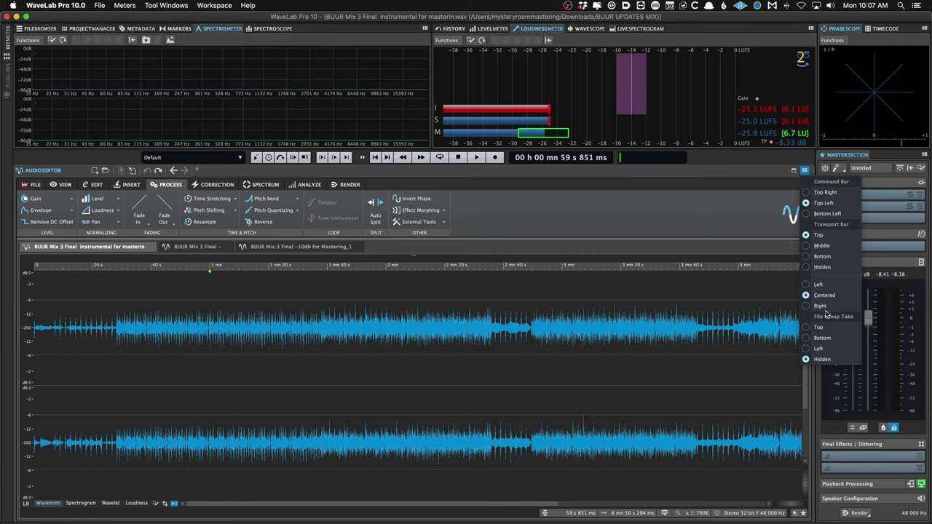
left_click(838, 257)
Play and stop the instrumental repeatedly from about 55.6 s to check the cursor's position after stopping.
left_click(198, 344)
key("space")
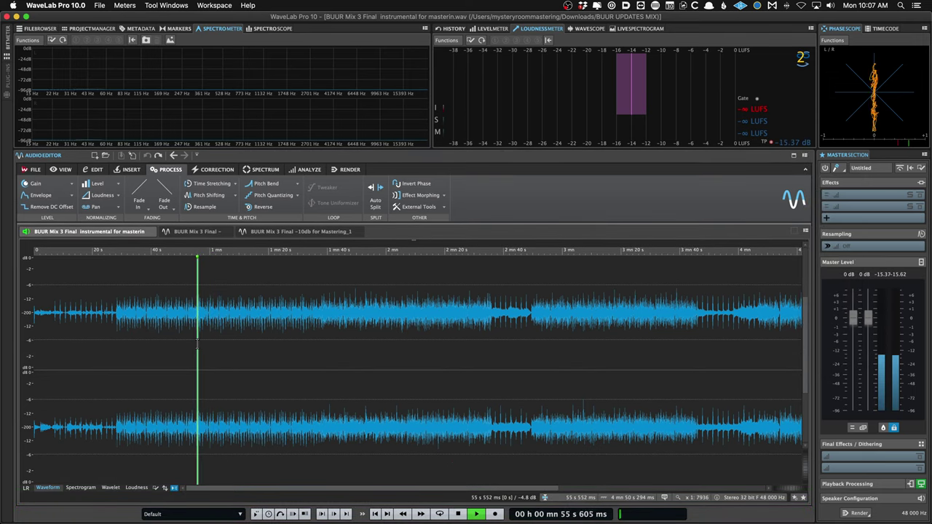
key("space")
key("space")
key("space")
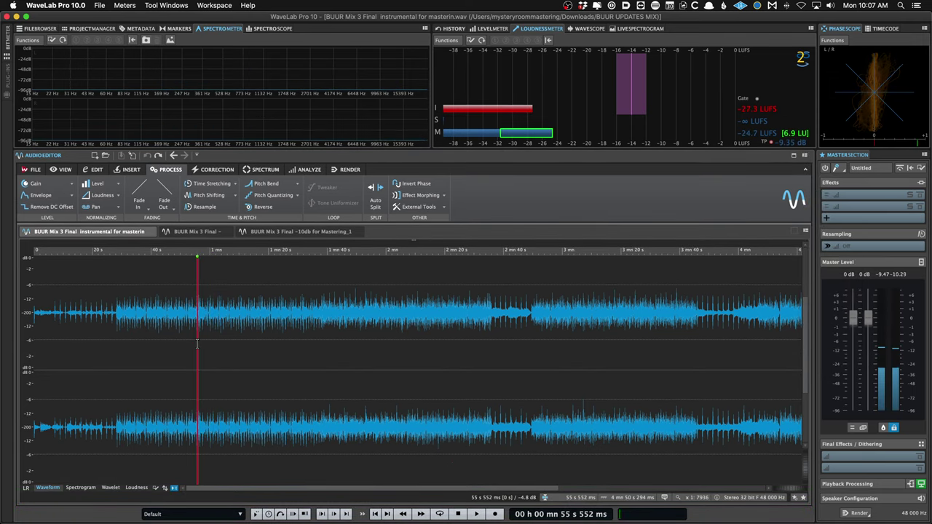
key("space")
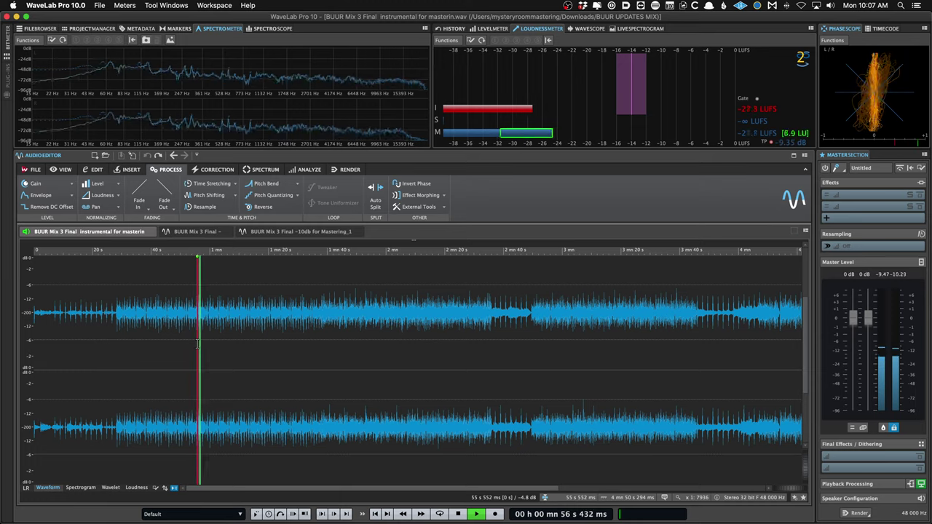
key("space")
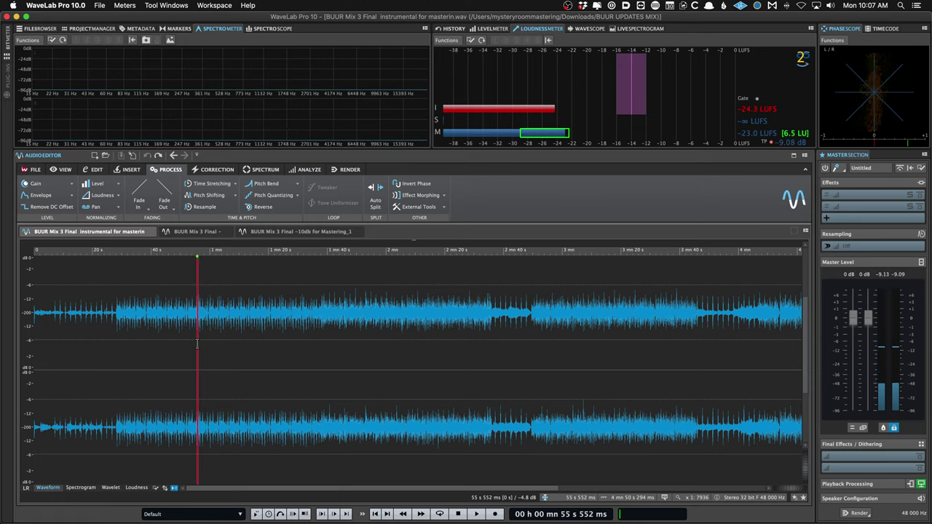
Turn off moving the cursor back to the start position after both standard and automated playback.
right_click(458, 514)
left_click(477, 492)
right_click(460, 515)
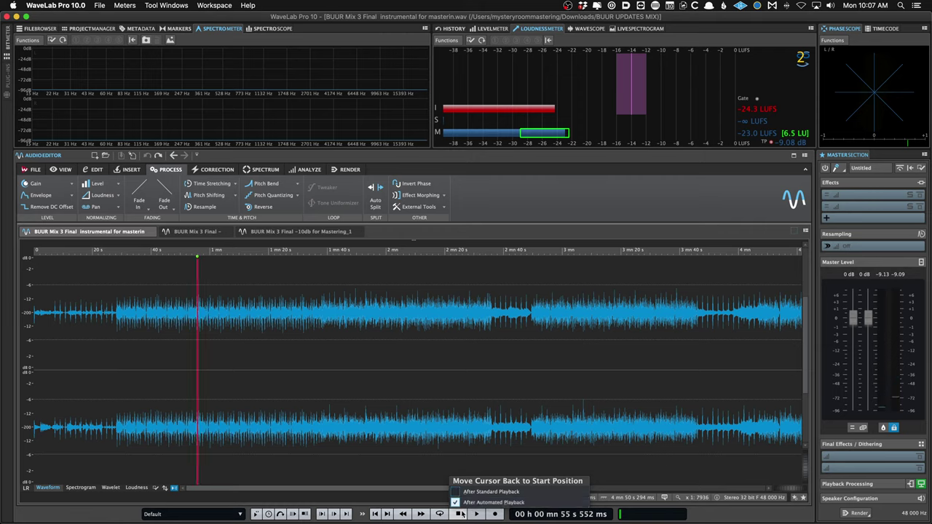
left_click(472, 502)
Jump to the beginning of the instrumental, play its opening seconds and stop to check where the cursor stays.
left_click(111, 324)
scroll(138, 323, "up", 10)
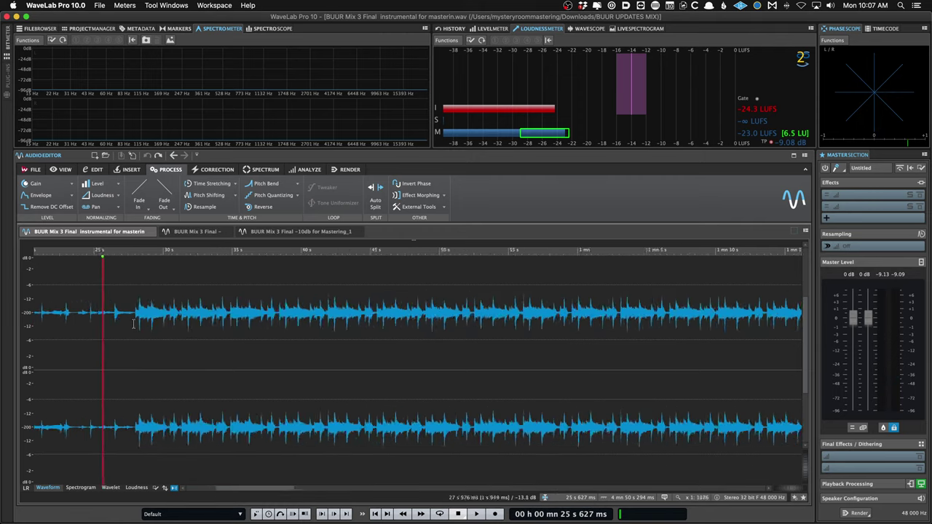
left_click(148, 321)
key("Home")
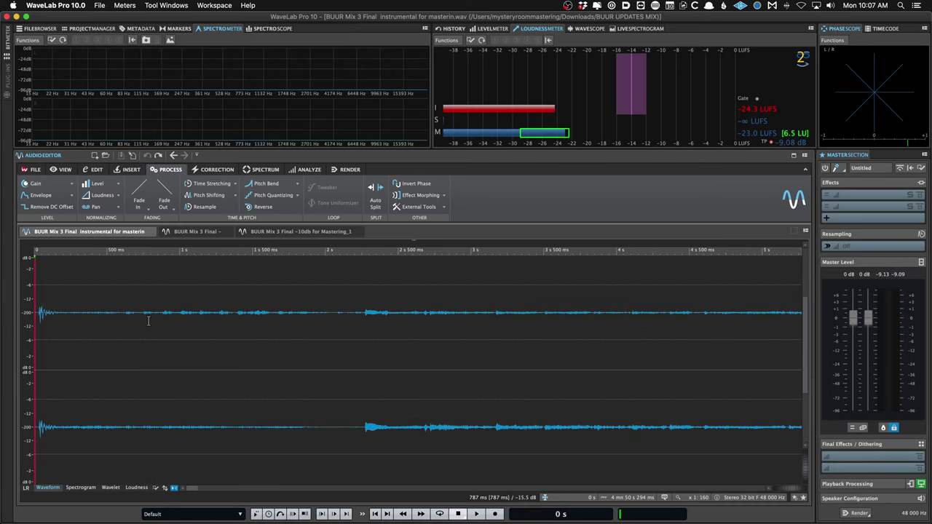
key("space")
scroll(148, 321, "down", 5)
scroll(149, 322, "down", 1)
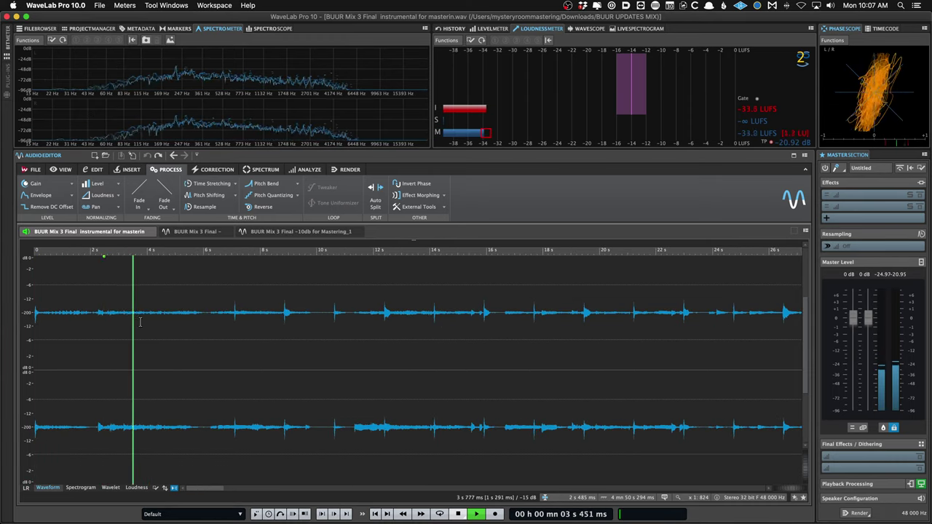
key("space")
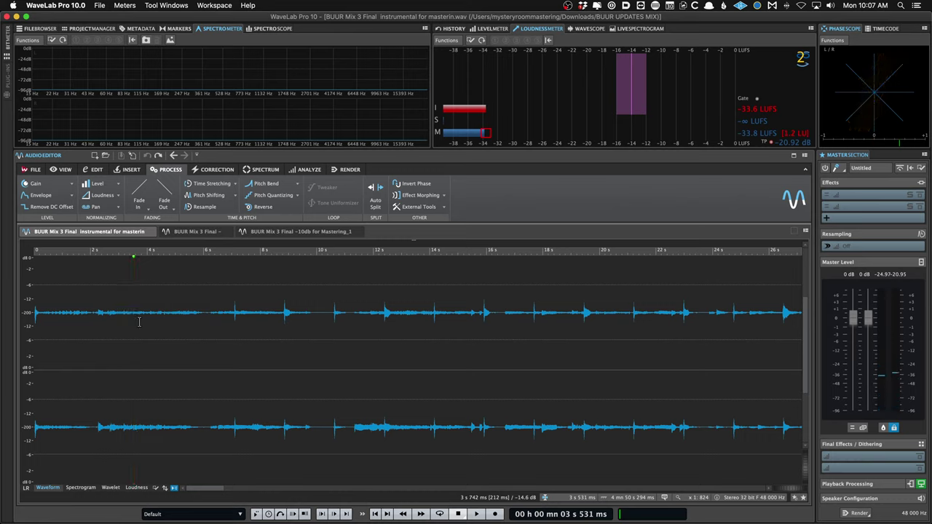
Play the instrumental from about 3.6 s and stop it to check the cursor position again.
left_click(134, 322)
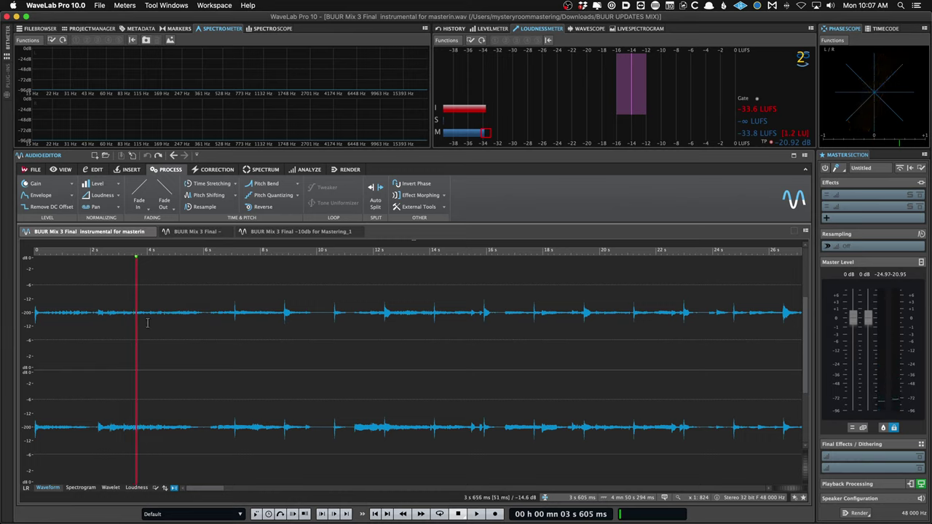
key("space")
key("space")
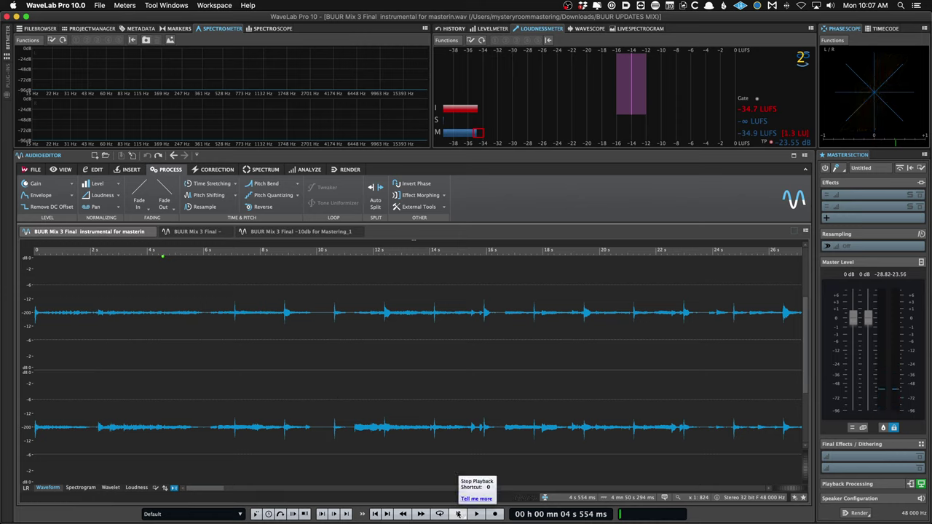
Turn on moving the cursor back to the start position after both standard and automated playback.
right_click(457, 515)
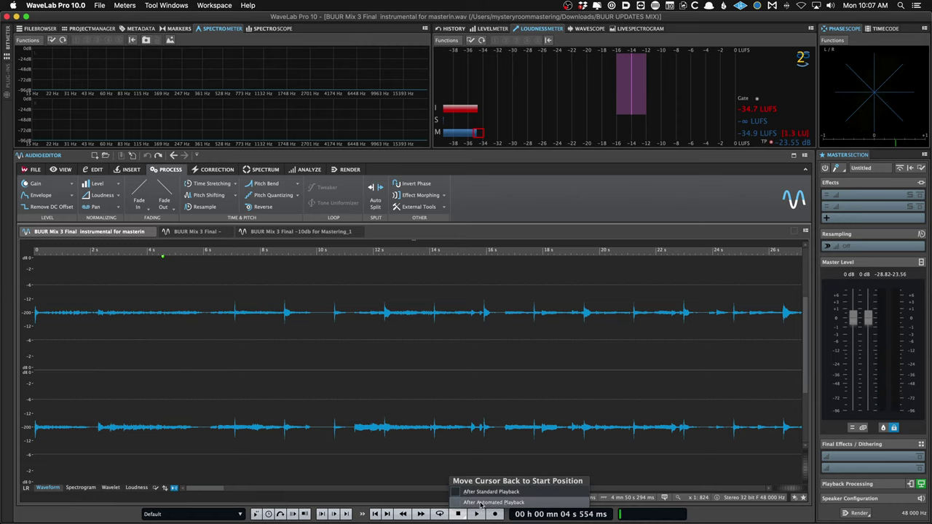
left_click(480, 503)
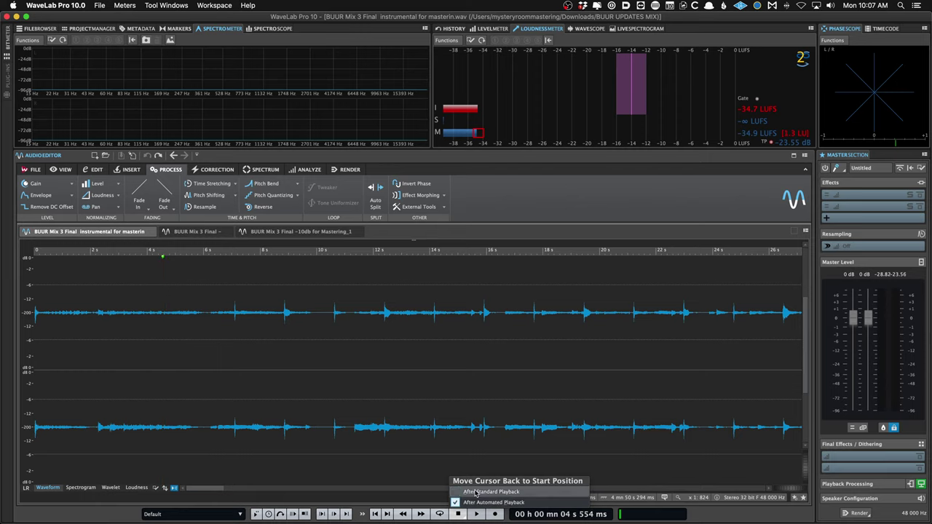
right_click(458, 514)
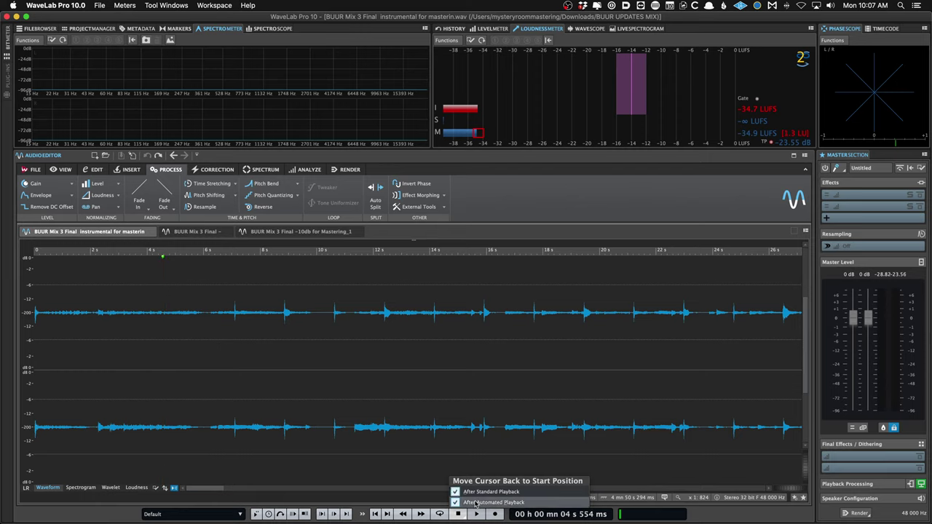
left_click(485, 493)
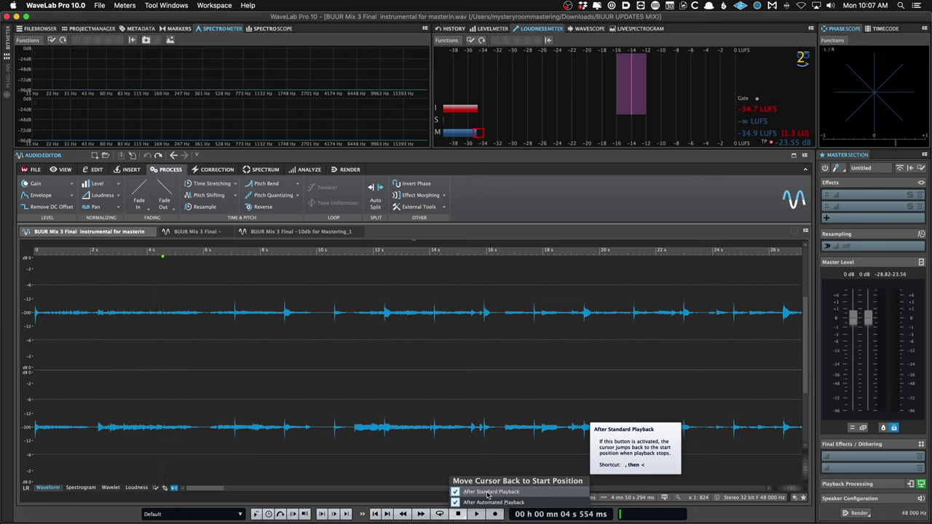
Play the instrumental from about 11 s and stop it to check where the cursor returns.
left_click(345, 358)
key("space")
scroll(345, 359, "down", 1)
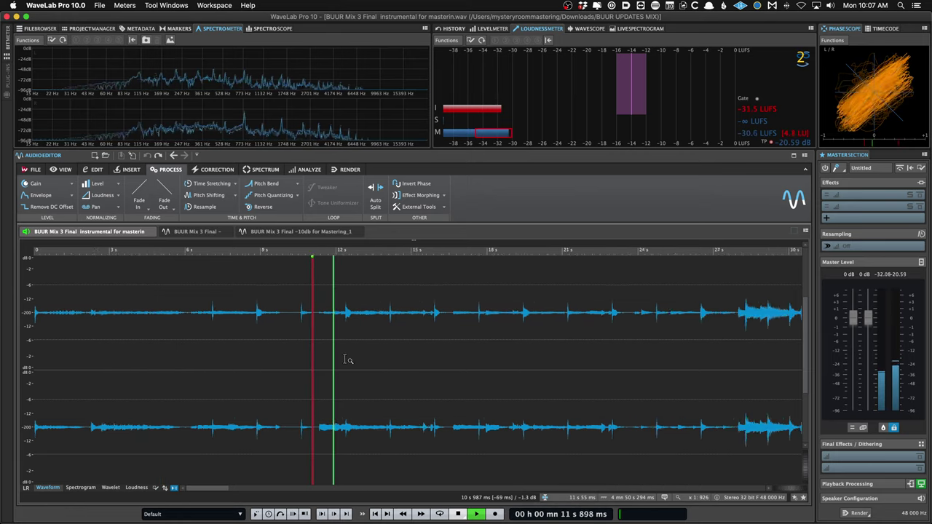
scroll(345, 359, "down", 1)
key("space")
Jump to the beginning of the instrumental and start and stop playback repeatedly to check the cursor's return position.
key("Home")
key("space")
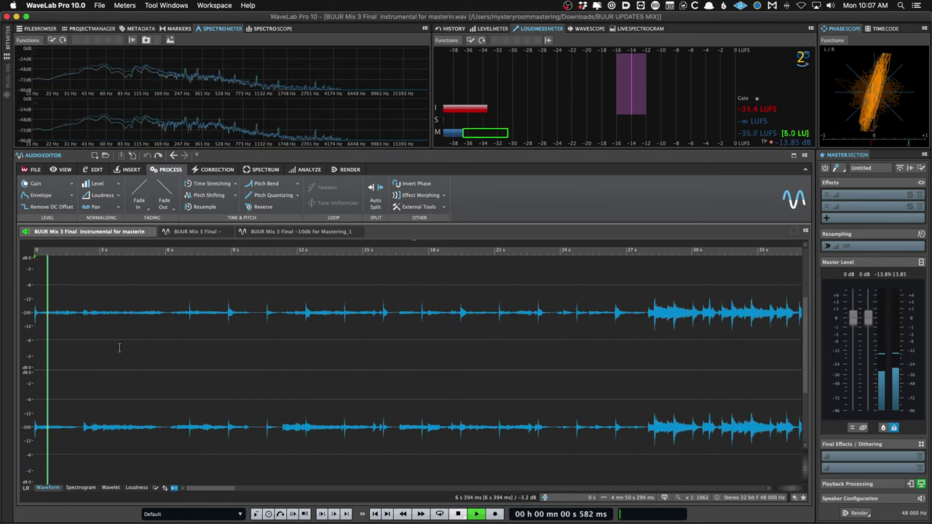
key("space")
scroll(71, 345, "up", 2)
key("space")
key("space")
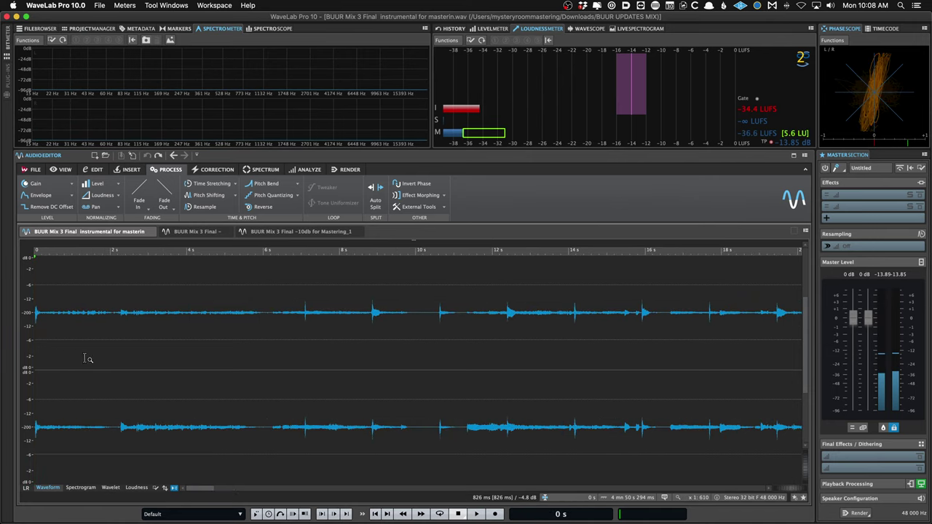
key("space")
key("space")
key("space")
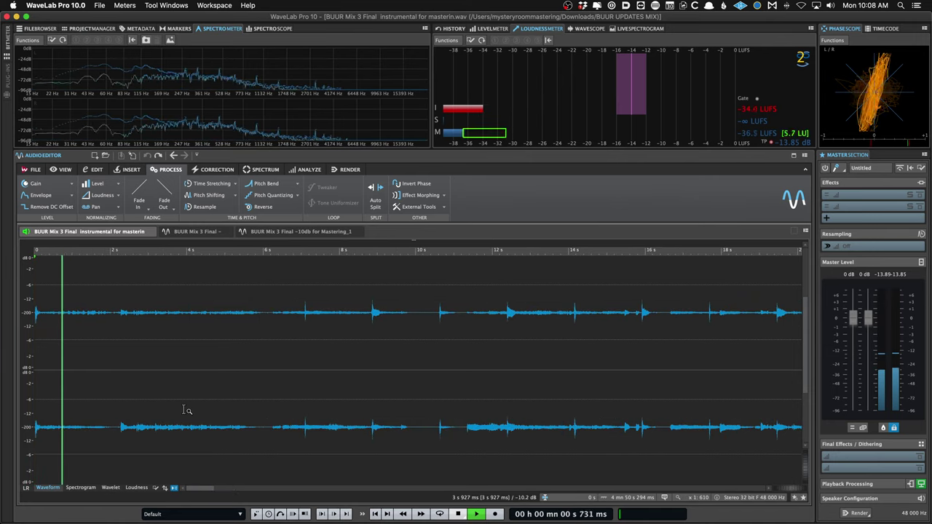
key("space")
key("space")
key("space")
key("space")
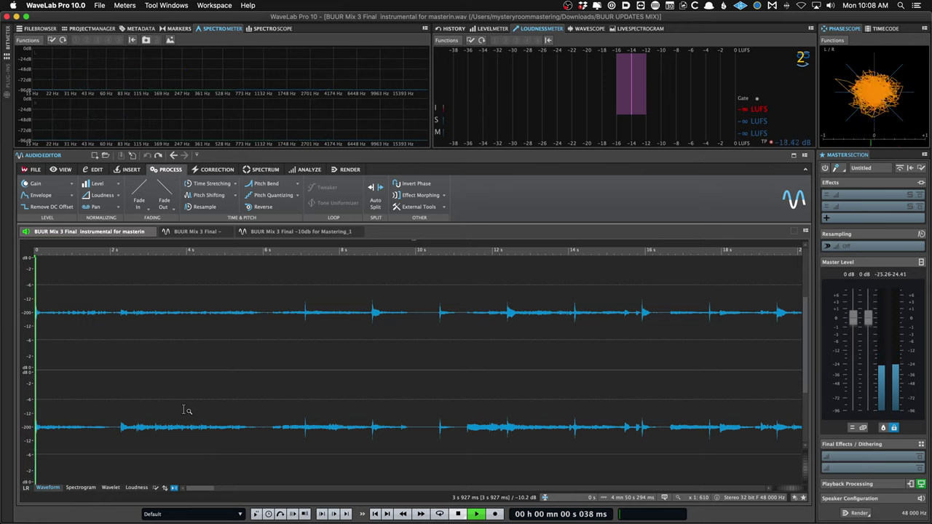
key("space")
Play and stop the instrumental from several points, including about 15.8 s and 35.2 s, to check the cursor's return.
left_click(453, 389)
key("space")
key("space")
left_click(636, 352)
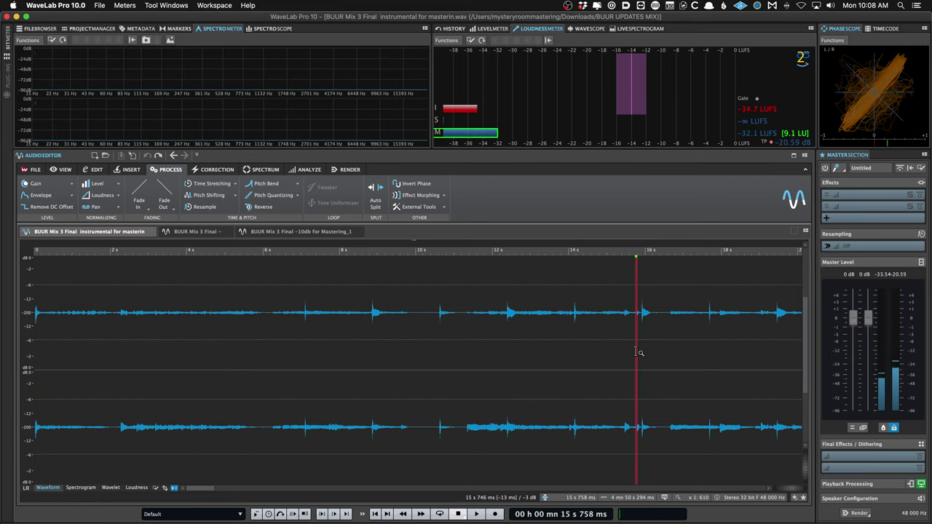
key("space")
scroll(636, 352, "down", 5)
key("space")
left_click(634, 352)
key("space")
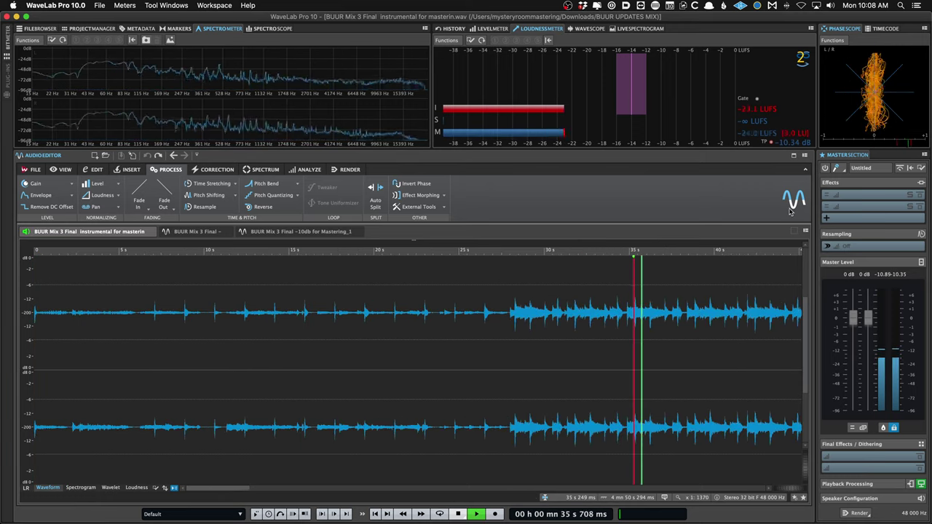
key("space")
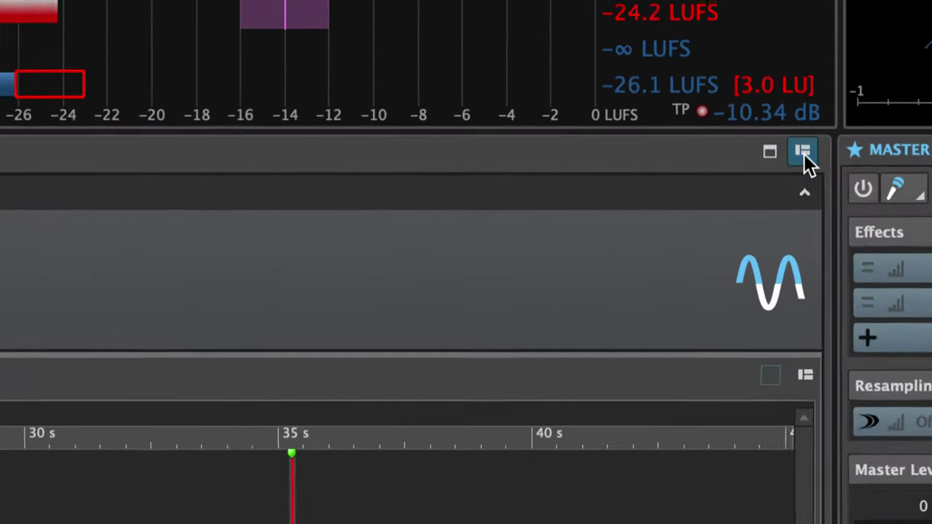
Hide the audio editor's transport bar and test playback without it, including from about 45.5 s.
left_click(804, 154)
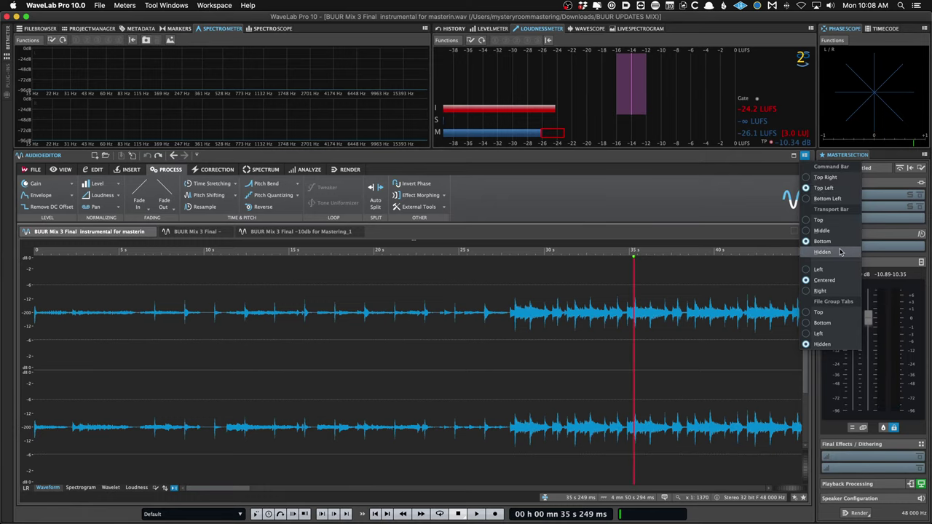
left_click(840, 252)
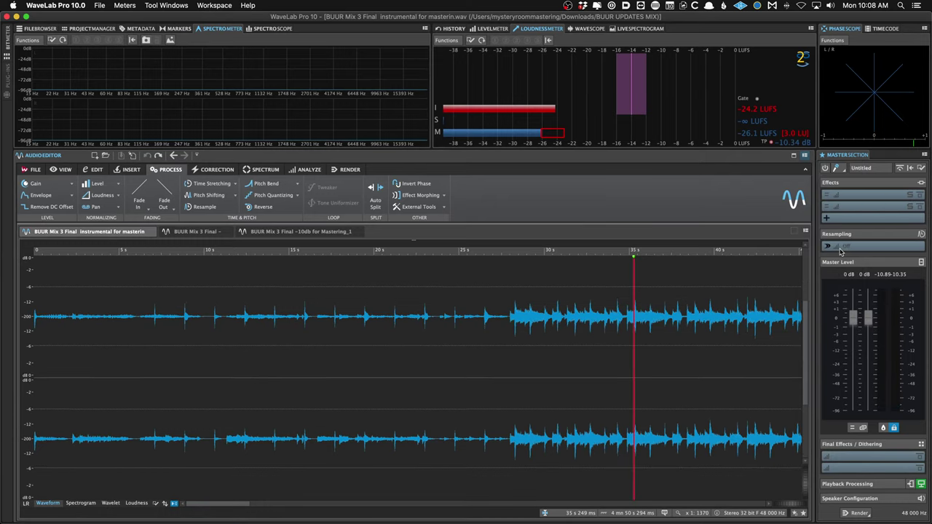
left_click(532, 355)
key("space")
key("Down")
left_click(544, 356)
key("space")
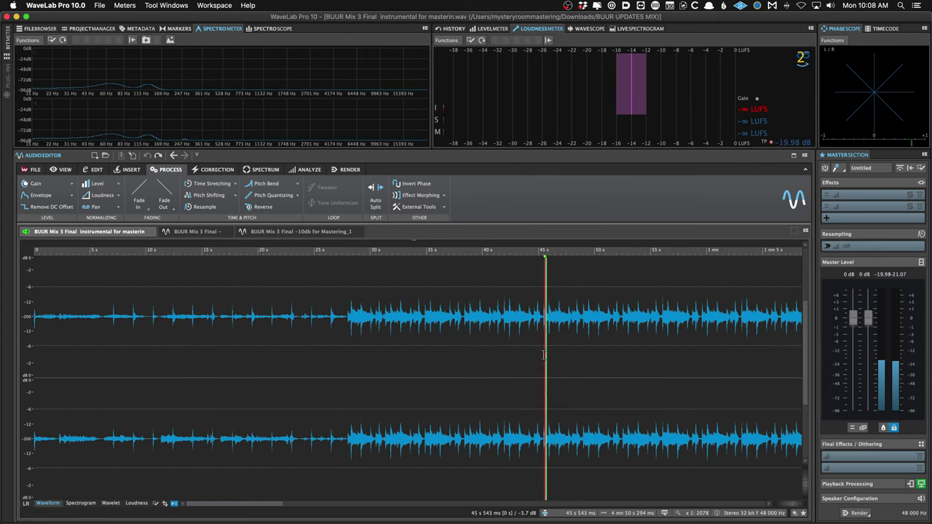
key("space")
key("Home")
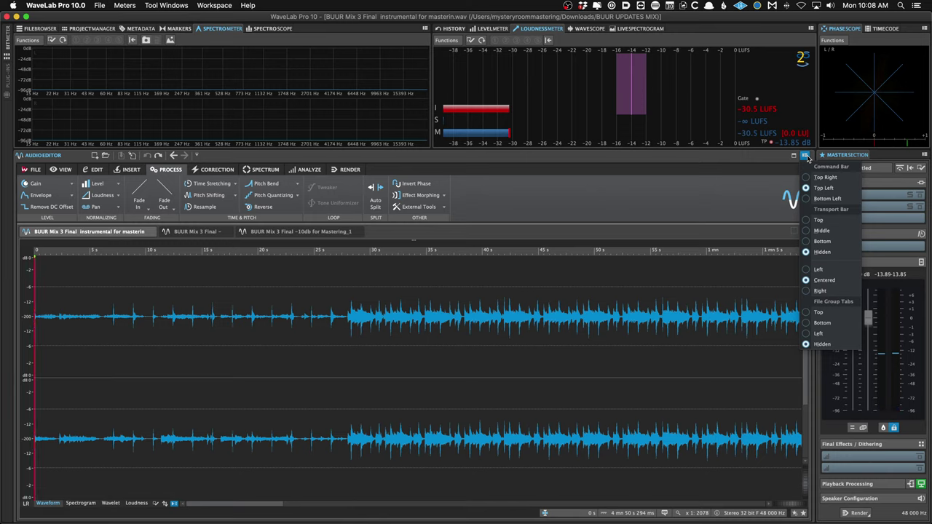
Show the file group tabs above the file tabs and add a second file group.
left_click(843, 322)
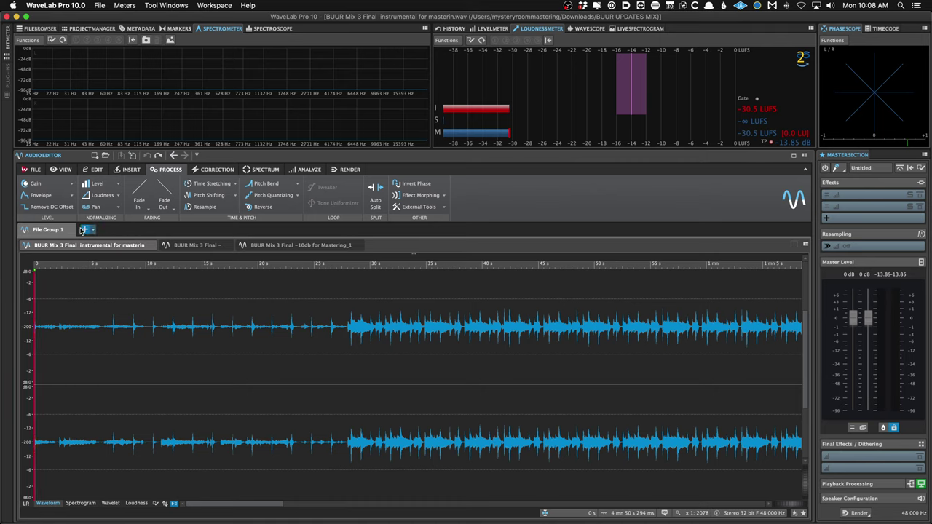
left_click(84, 230)
left_click(51, 231)
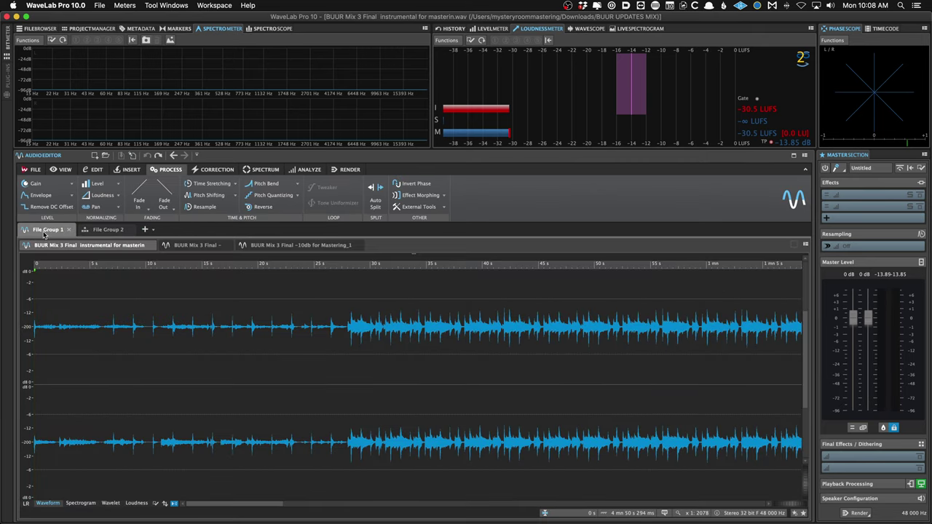
Switch back and forth between File Group 1 and File Group 2 to compare their contents, ending on File Group 1.
left_click(96, 230)
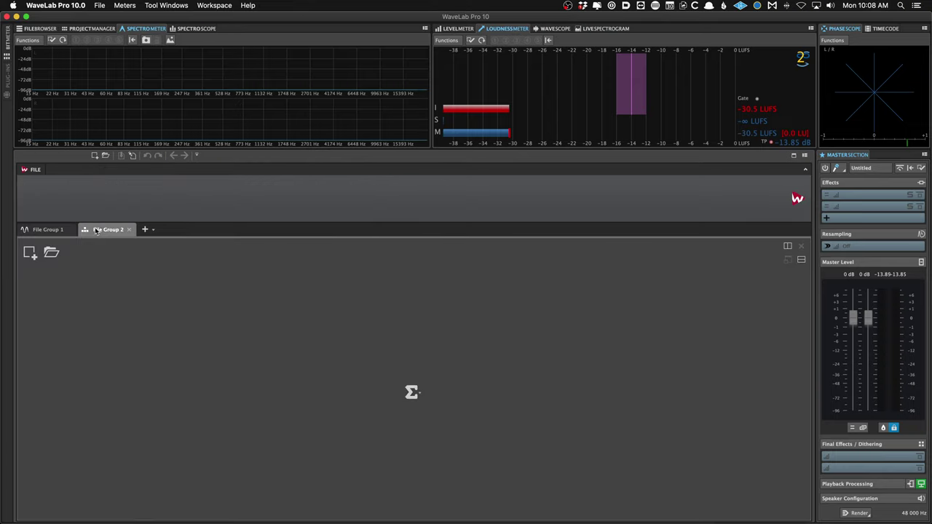
left_click(48, 230)
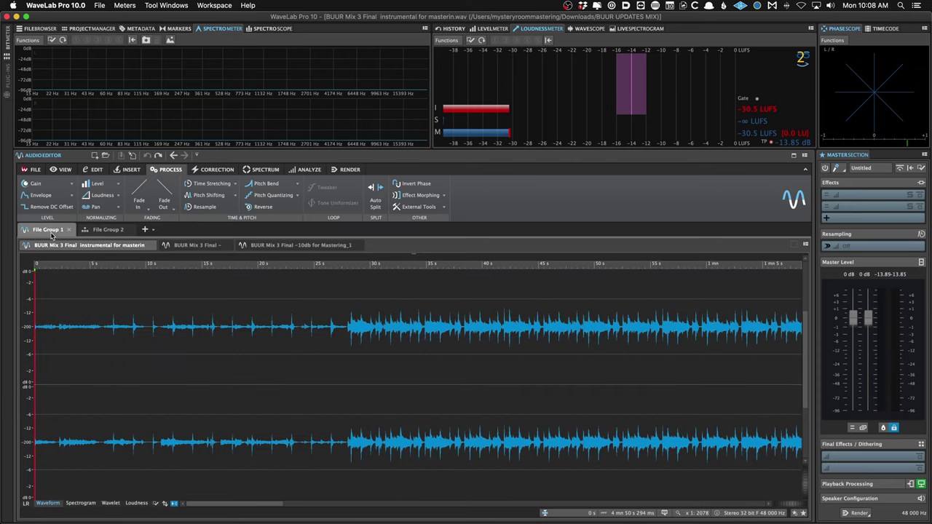
left_click(104, 230)
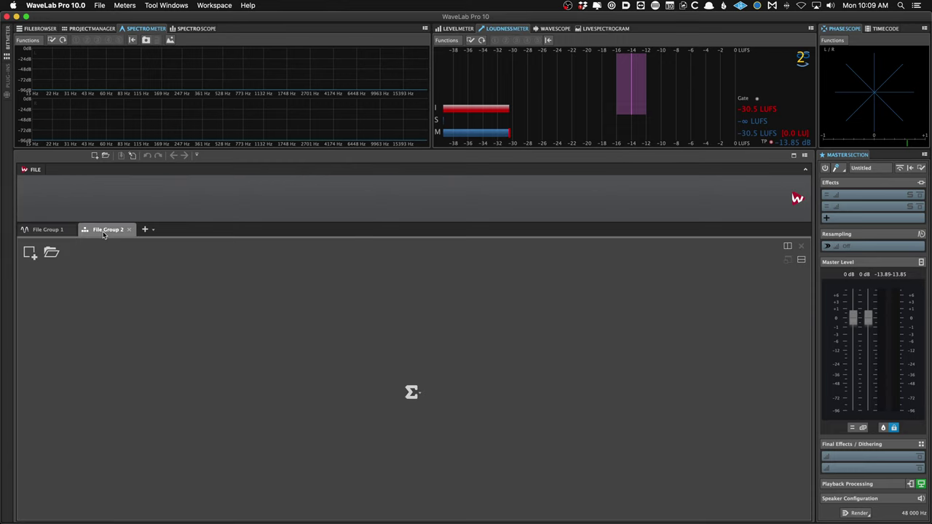
left_click(60, 230)
left_click(105, 230)
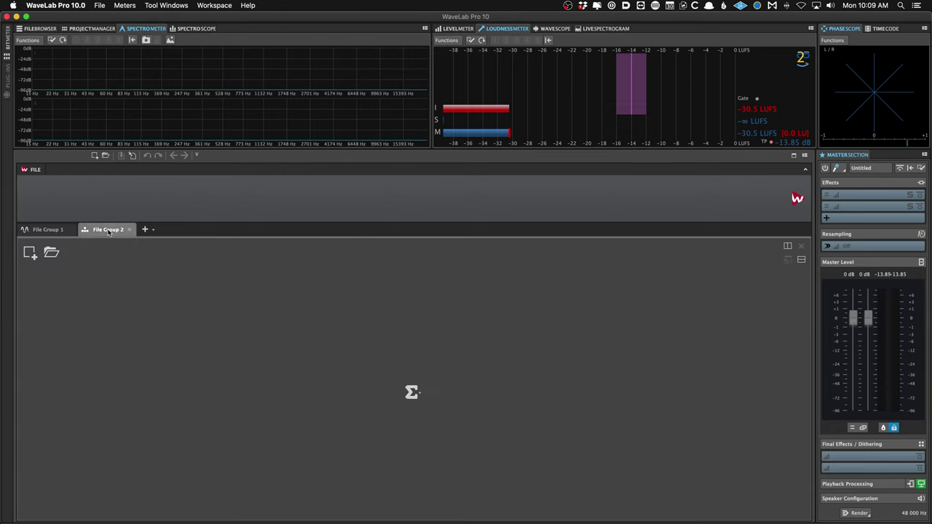
left_click(51, 231)
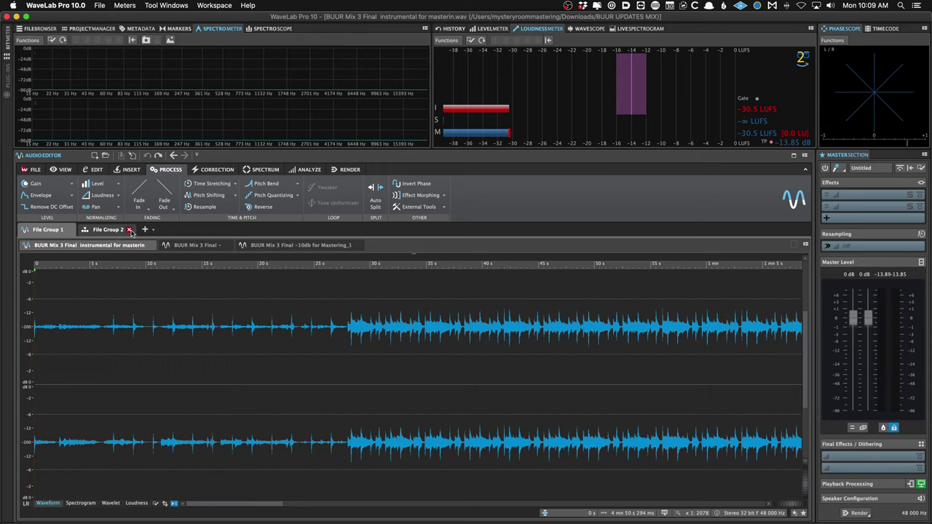
Close File Group 2 and set the file group tabs to Hidden.
left_click(128, 229)
left_click(537, 273)
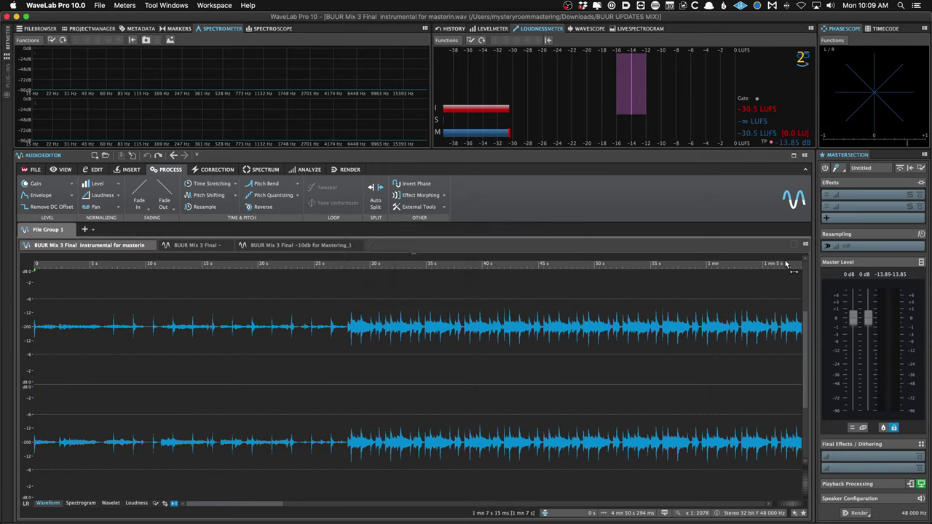
left_click(805, 156)
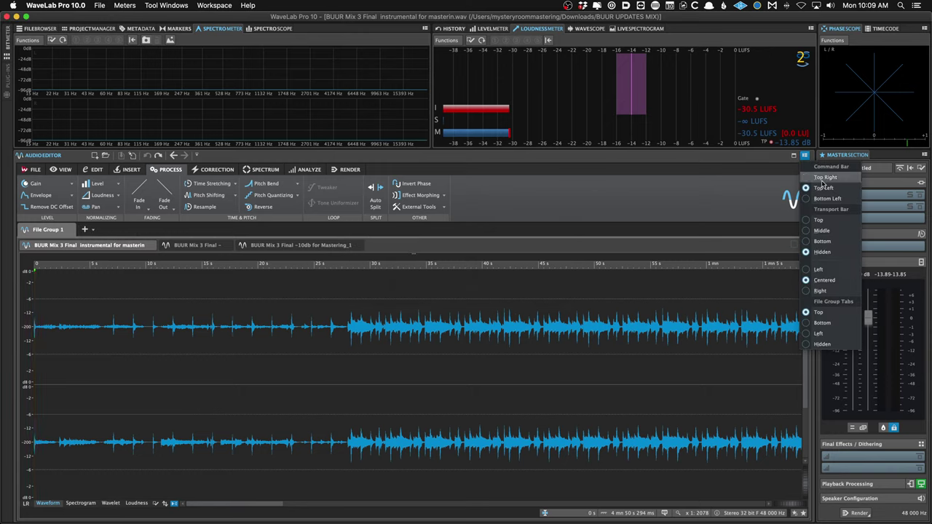
left_click(836, 344)
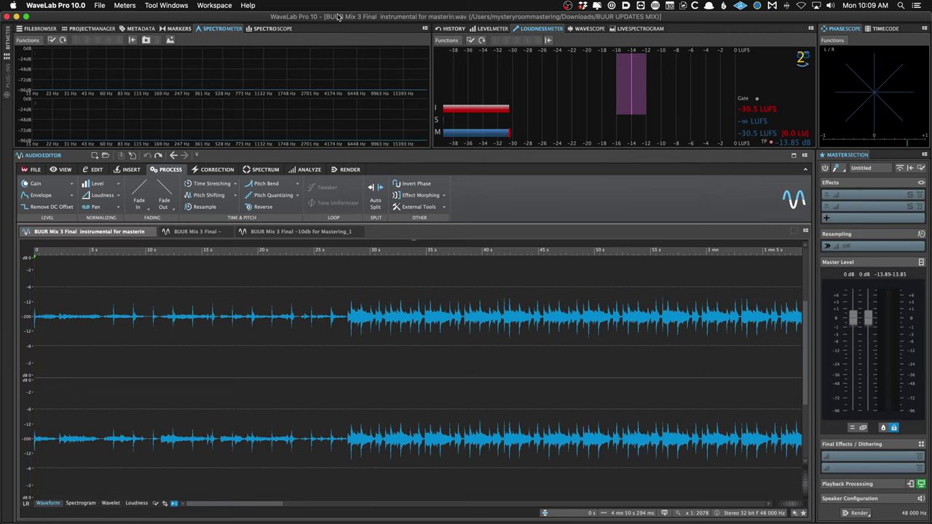
Apply the JP Start workspace layout.
left_click(214, 6)
mouse_move(185, 8)
mouse_move(238, 28)
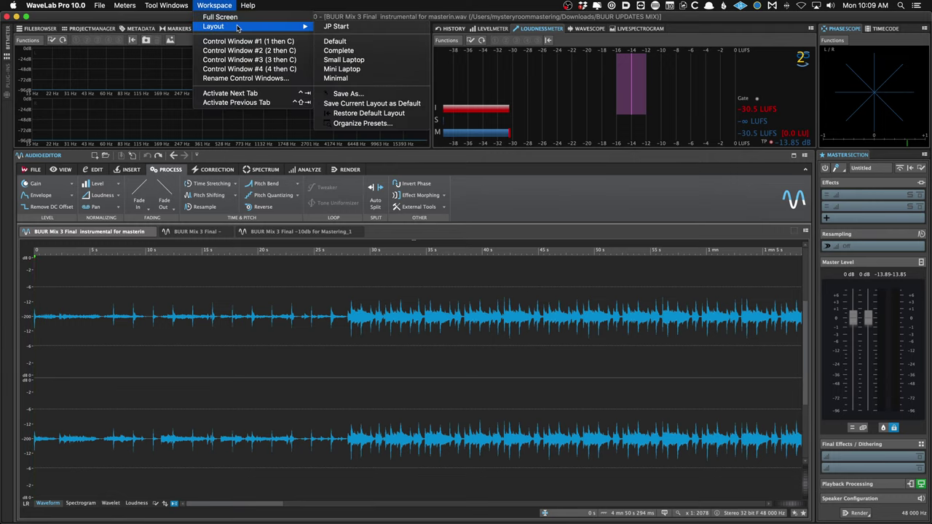
left_click(416, 113)
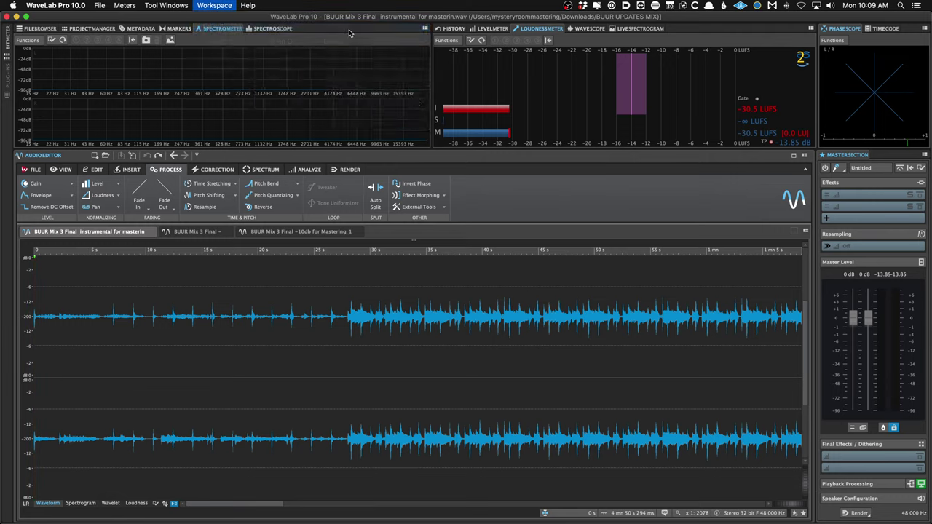
Zoom out to the whole instrumental and briefly play it from about 1 min 26 s and 1 min 45 s.
scroll(400, 305, "down", 5)
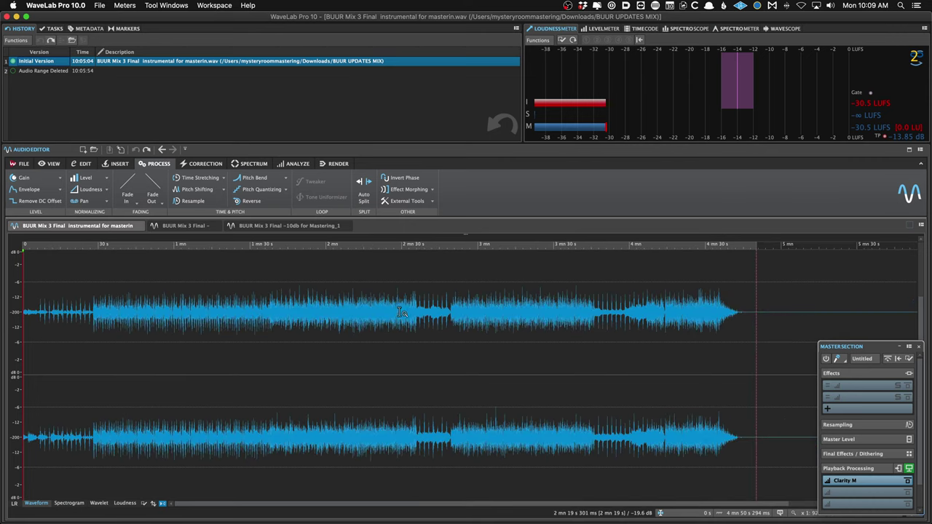
left_click(240, 348)
key("space")
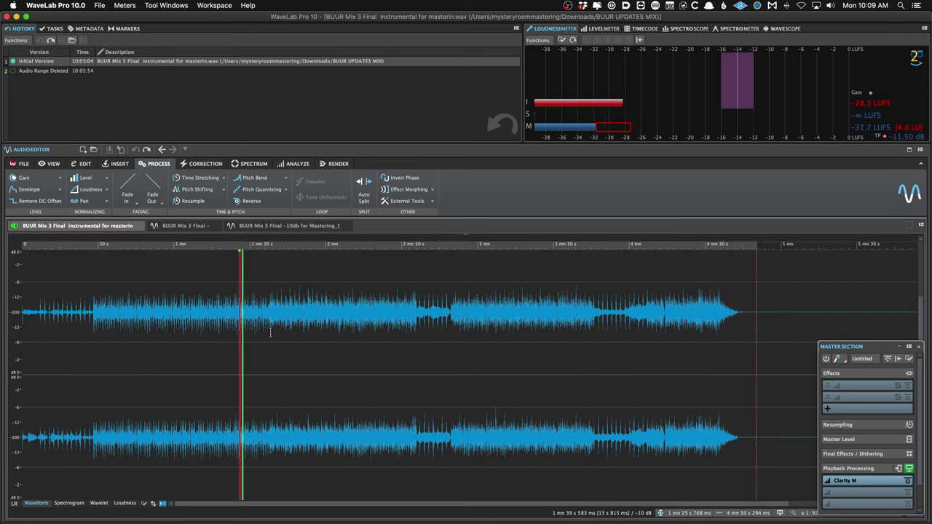
key("space")
left_click(287, 330)
key("space")
key("space")
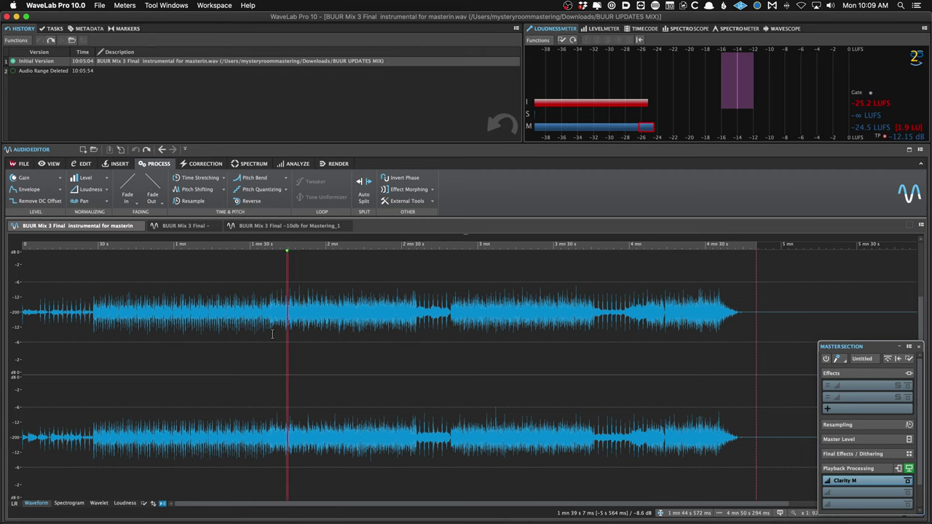
Switch to the BUUR Mix 3 Final file and hide the floating Master Section.
key("ctrl+Tab")
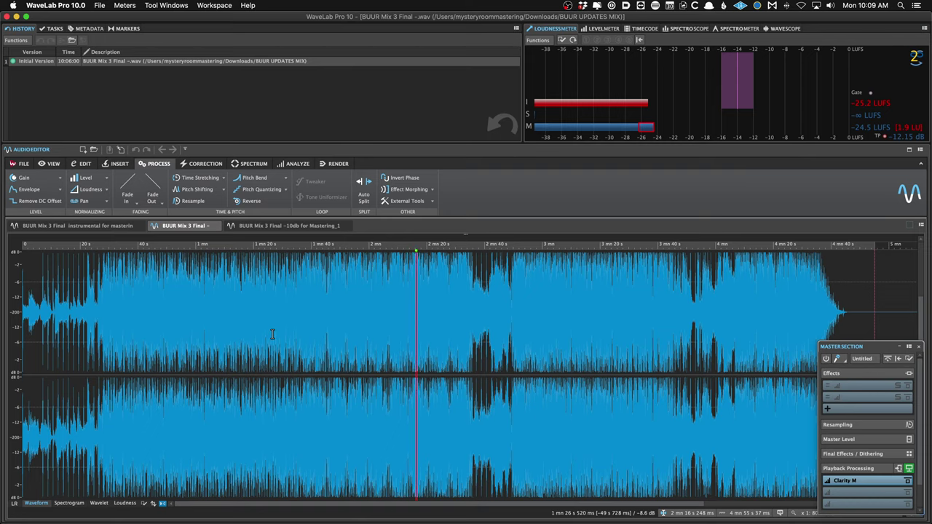
key("F9")
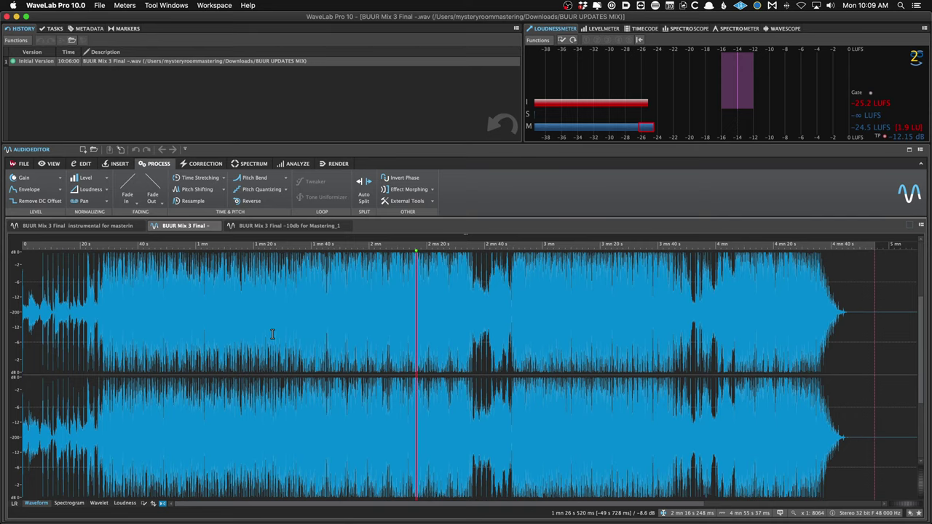
Cycle through the open files back to the instrumental and start playback from about 1 min 45 s.
key("ctrl+Tab")
key("ctrl+Tab")
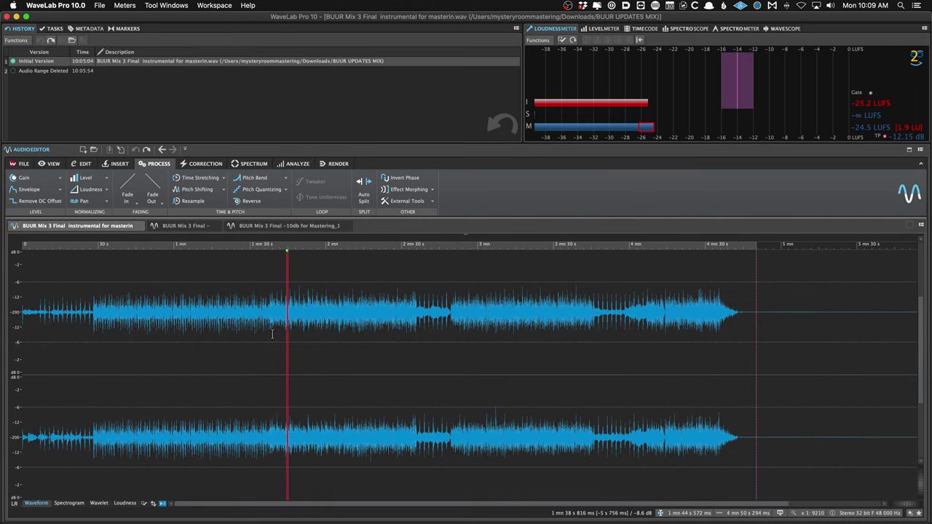
key("space")
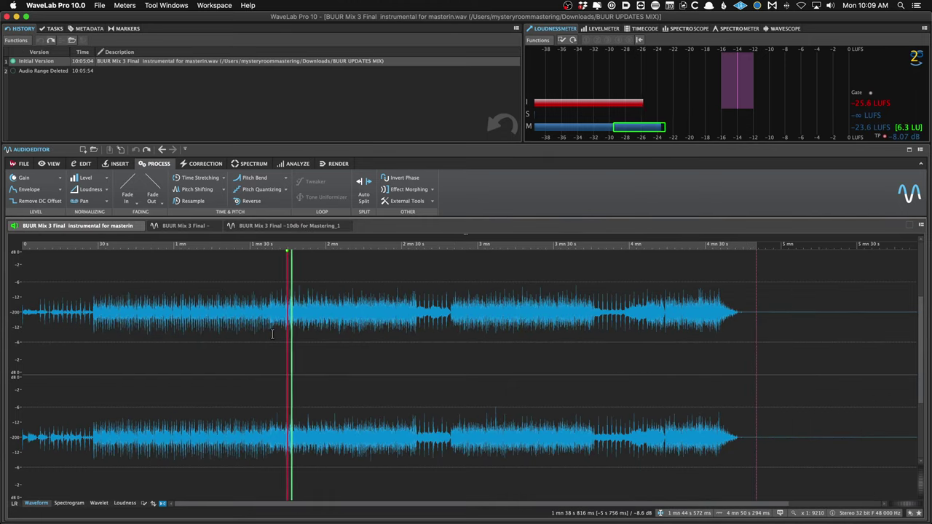
Stop playback and review the viewing, editing and inserting commands available in the audio editor.
key("space")
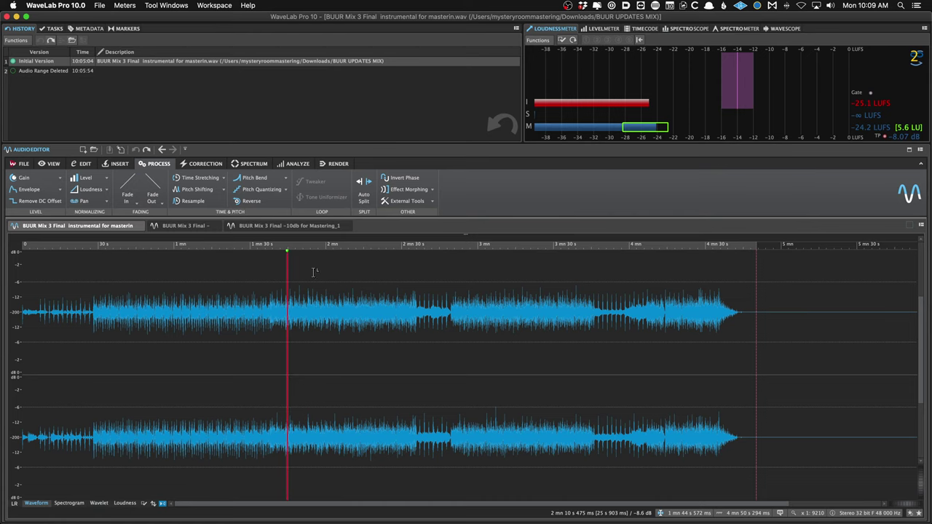
left_click(22, 164)
left_click(51, 163)
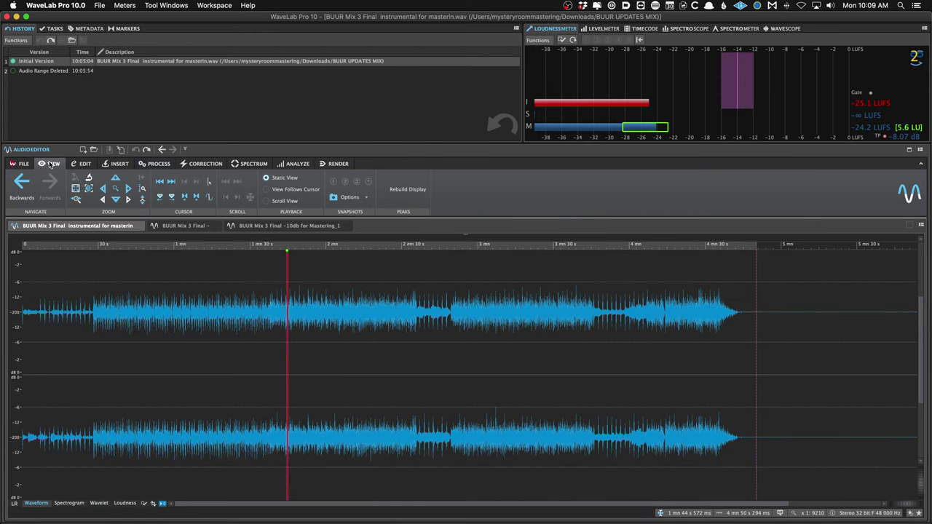
left_click(79, 164)
left_click(120, 164)
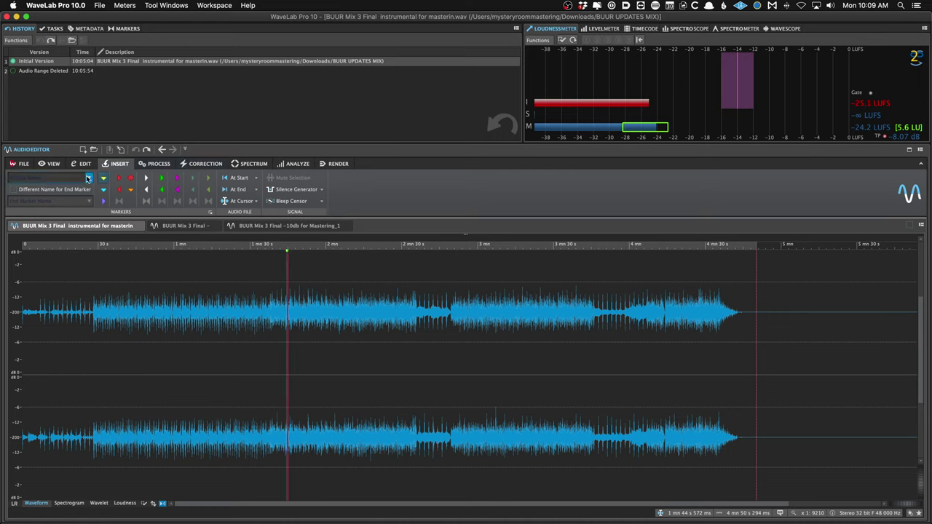
left_click(83, 164)
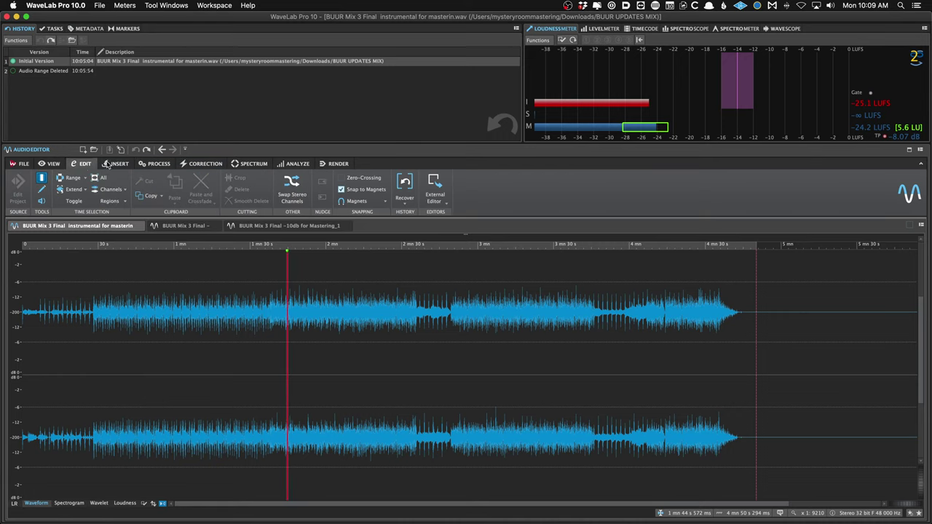
left_click(57, 167)
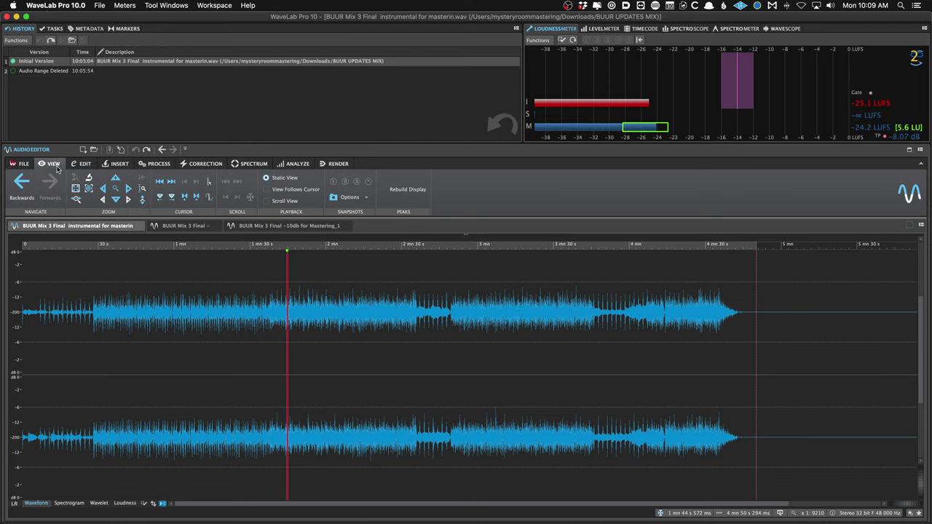
Inspect the current file's information and the browser for opening audio files.
left_click(23, 164)
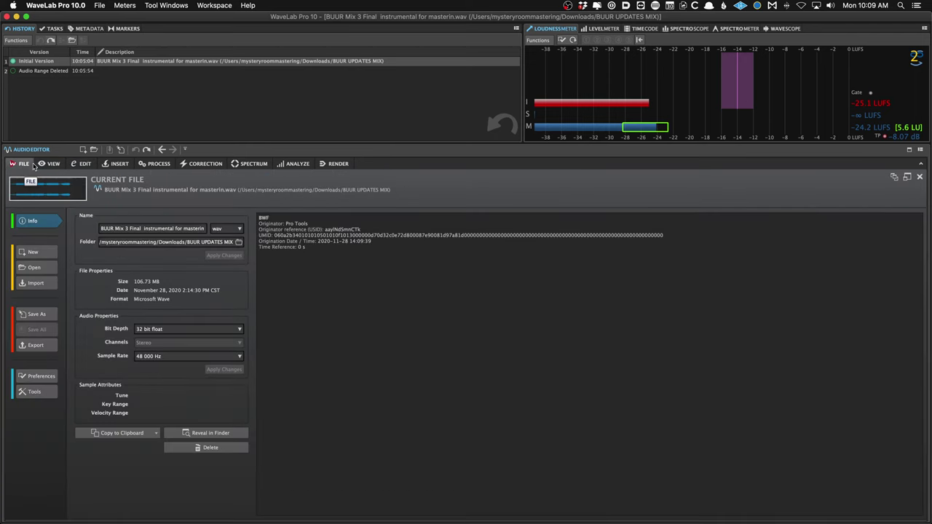
left_click(27, 164)
left_click(20, 165)
left_click(53, 272)
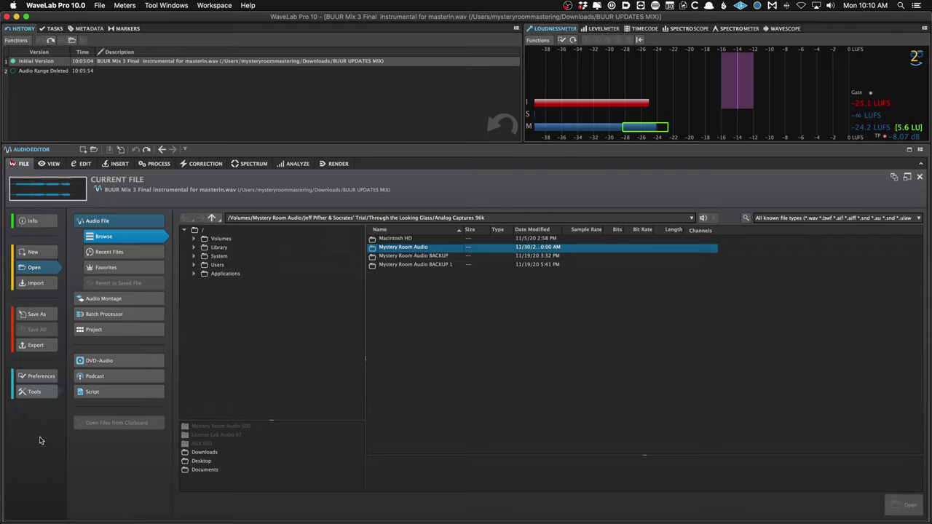
Return to the waveform, place the edit cursor at about 33 s, and zoom the time axis in and back out.
left_click(48, 195)
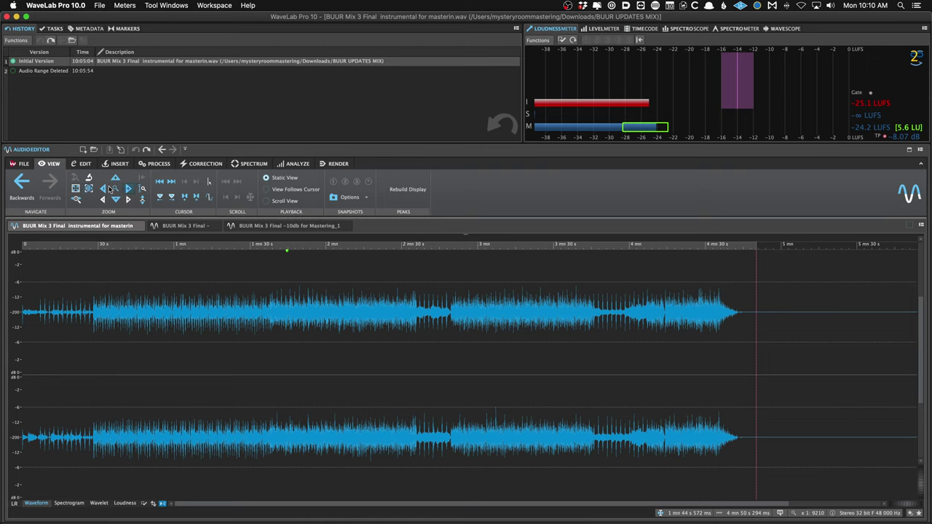
left_click(115, 350)
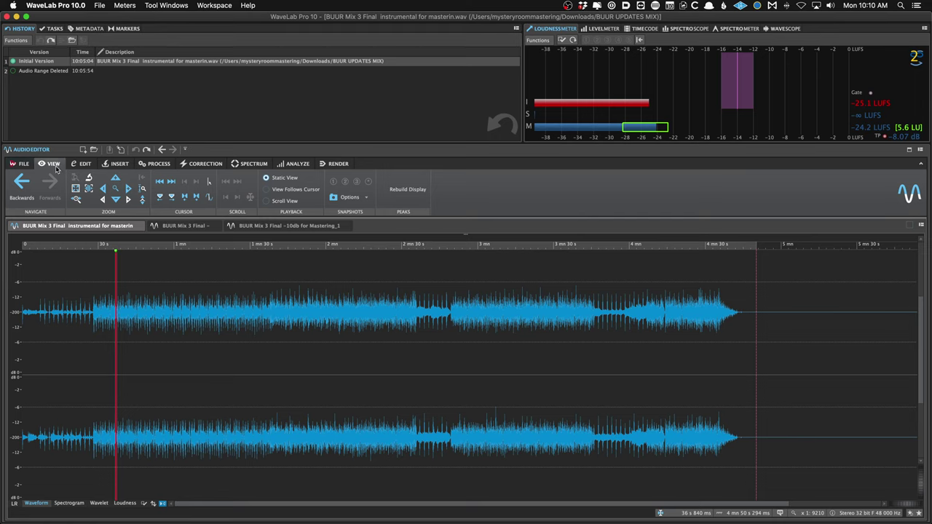
left_click(106, 313)
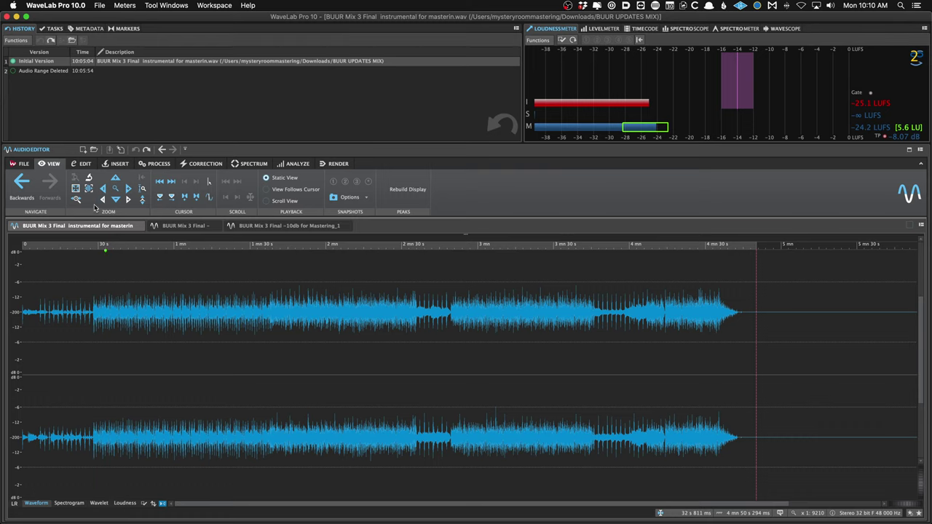
left_click(131, 188)
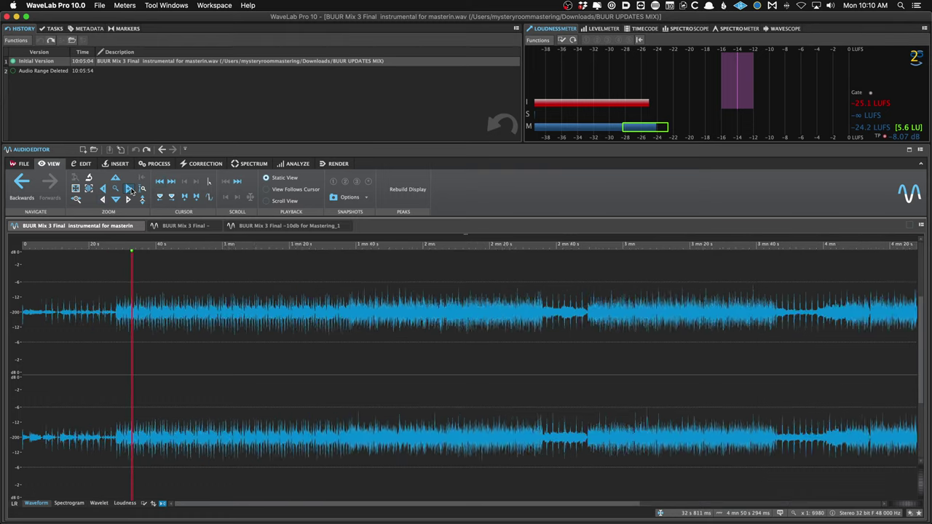
left_click(130, 188)
left_click(130, 189)
left_click(103, 190)
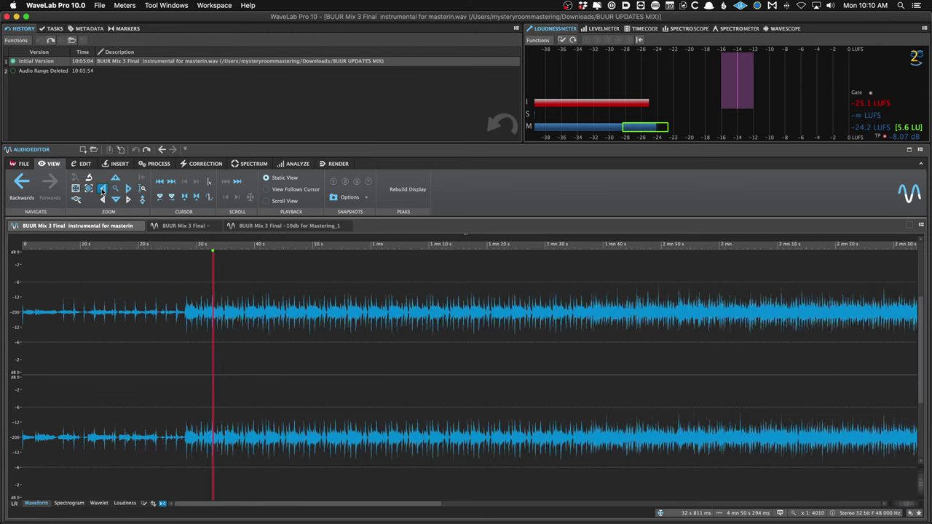
left_click(102, 190)
left_click(103, 189)
left_click_drag(193, 240, 204, 297)
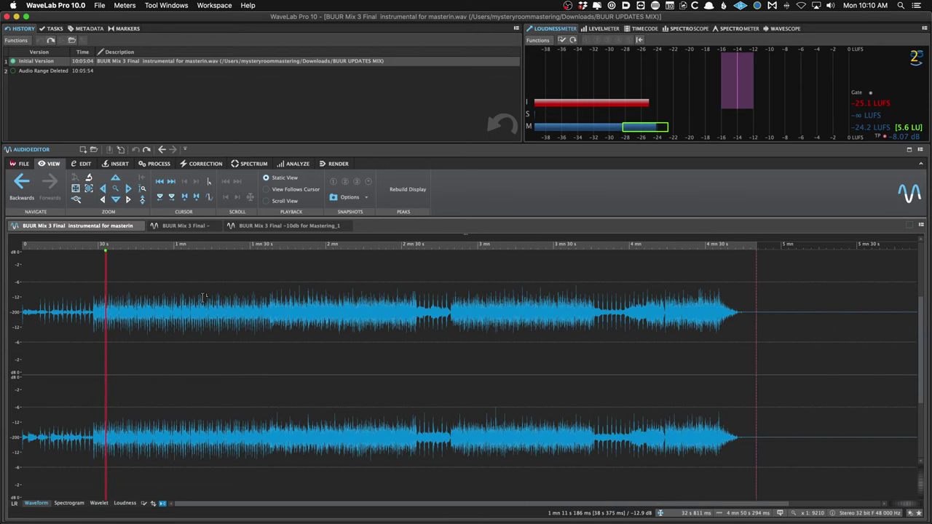
Zoom the waveform in and out, placing the edit cursor at about 1 min 28 s and 1 min 12 s.
key("Up")
key("Up")
key("Up")
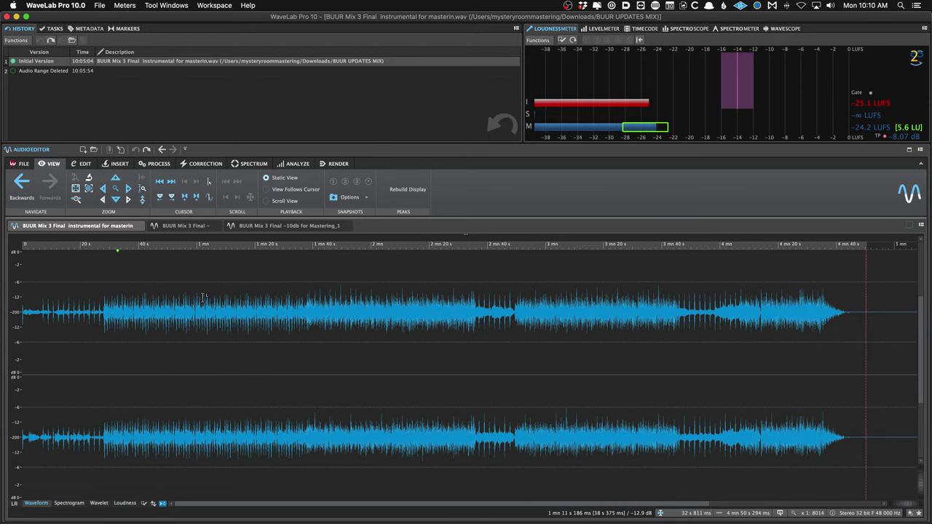
scroll(194, 301, "up", 3)
scroll(240, 328, "down", 6)
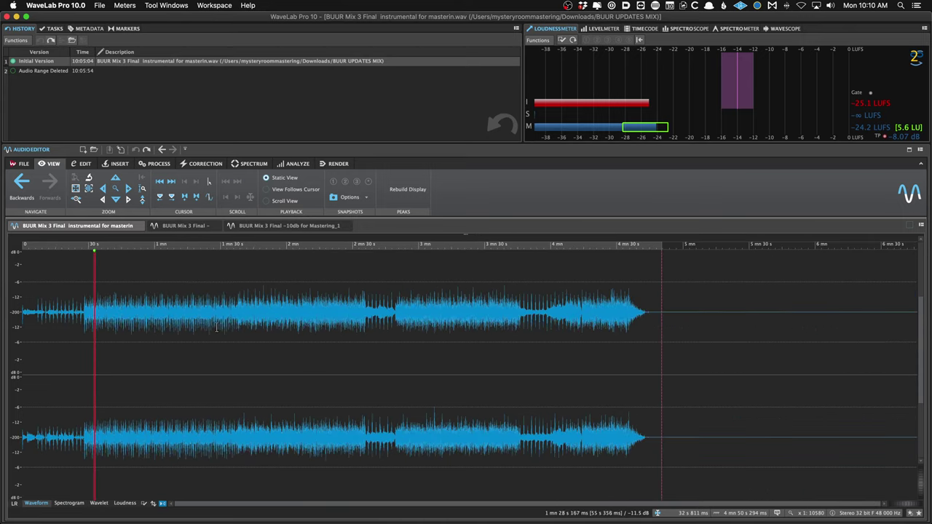
left_click(217, 328)
scroll(204, 328, "up", 3)
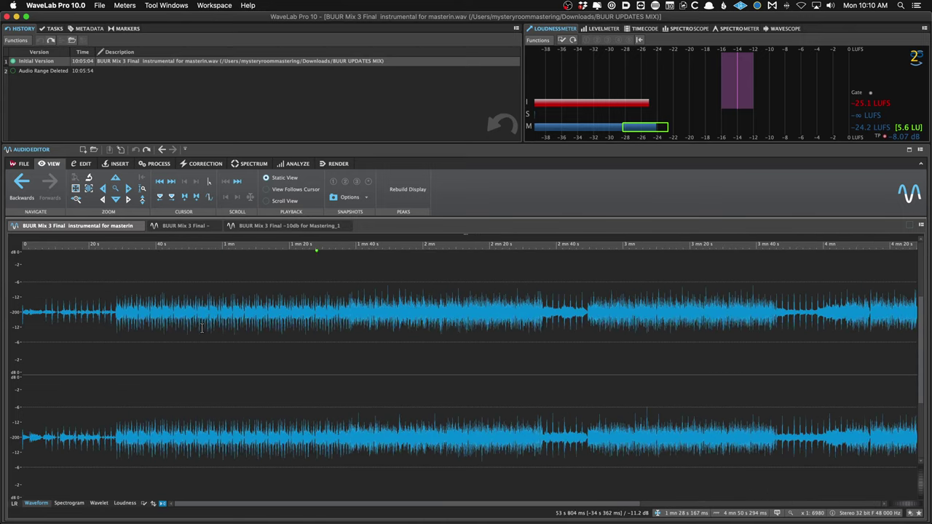
scroll(204, 327, "down", 3)
left_click(179, 329)
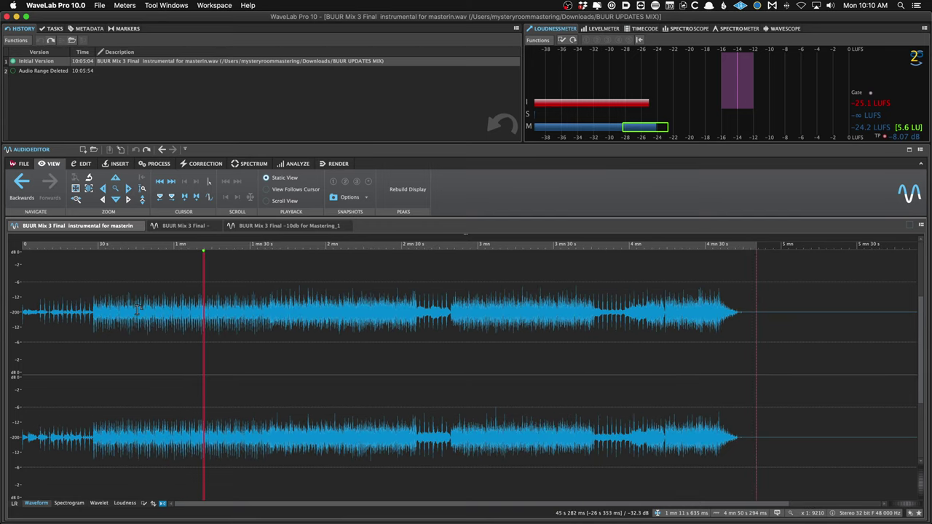
Open the keyboard shortcut preferences and look through the command categories.
left_click(13, 163)
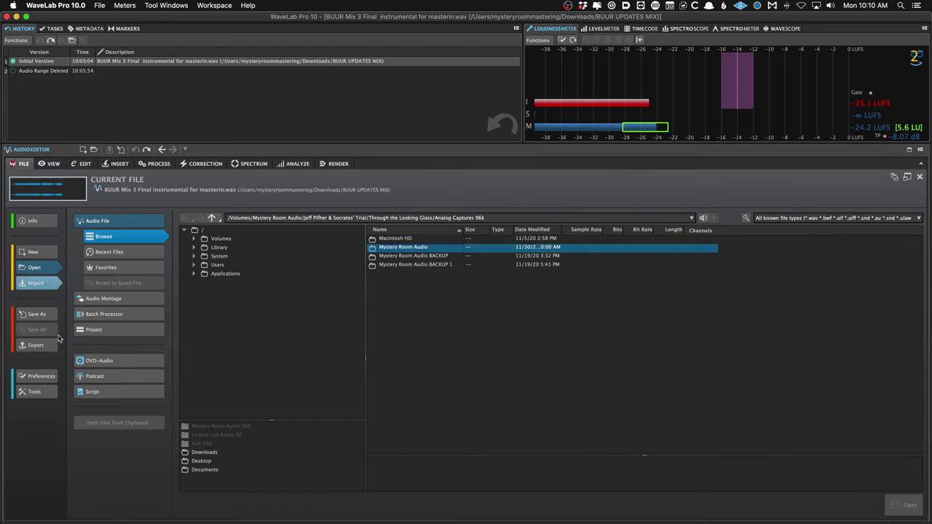
left_click(42, 376)
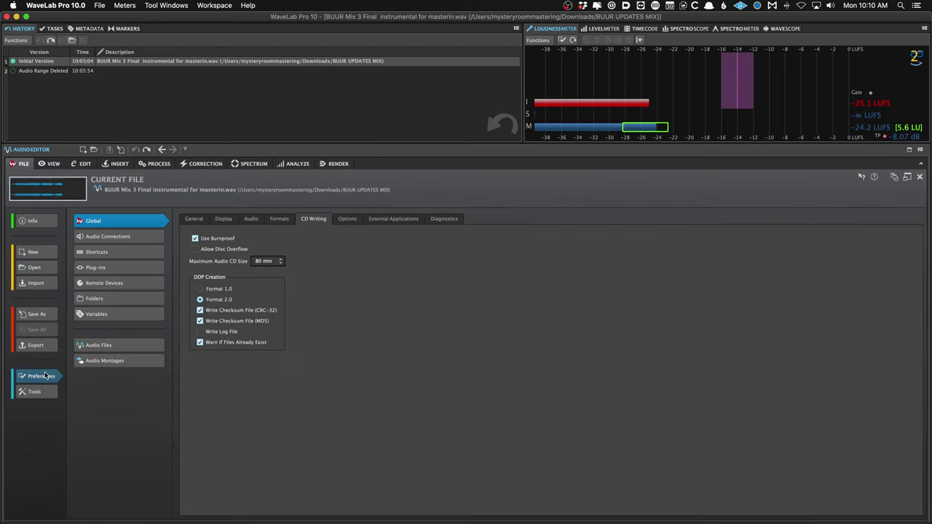
left_click(109, 252)
scroll(270, 334, "down", 5)
scroll(267, 333, "up", 5)
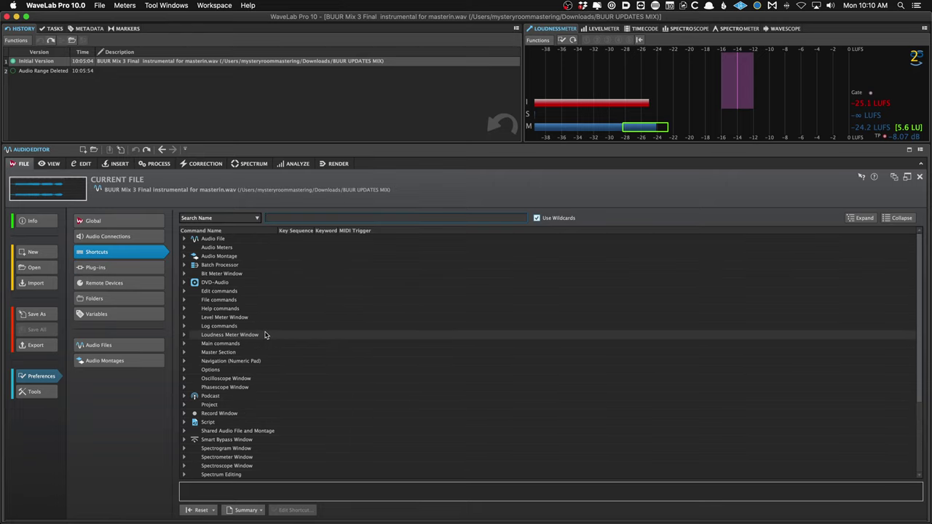
Search the shortcut commands by name for "play" and clear the search.
type("f")
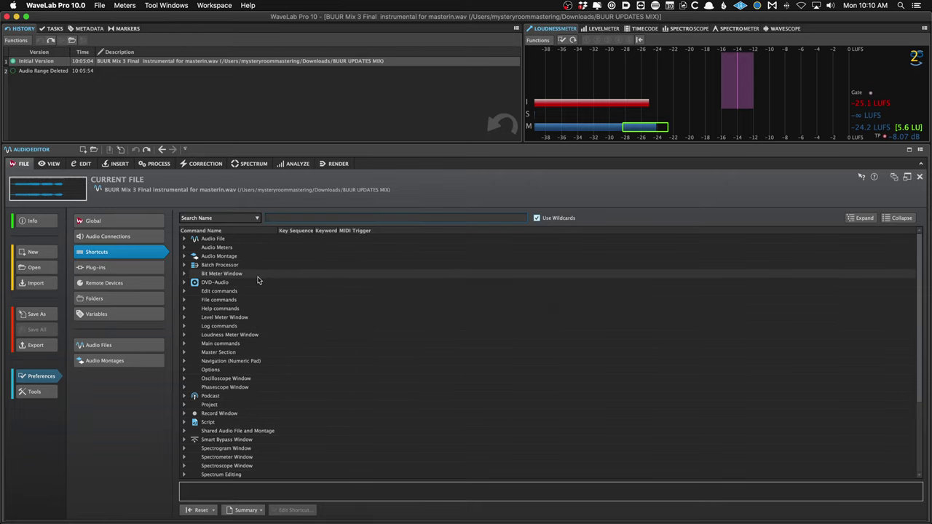
key("BackSpace")
type("play")
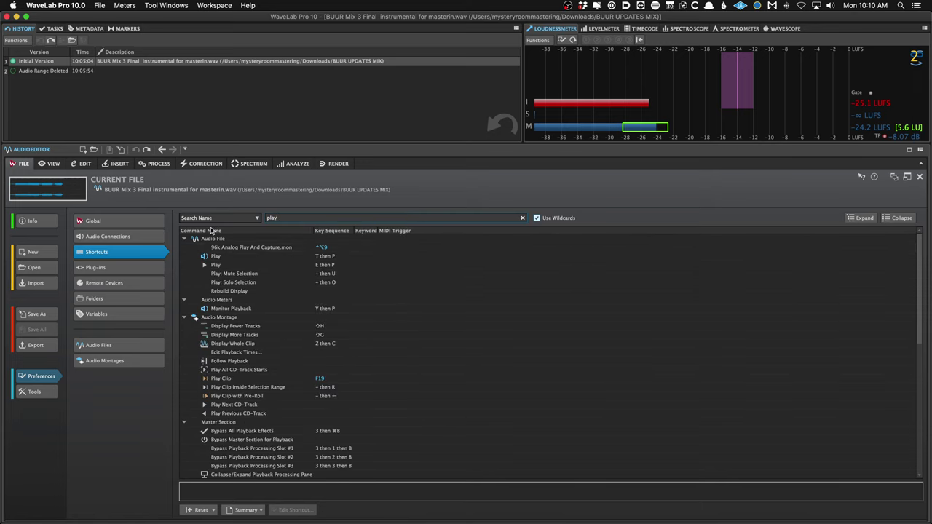
key("BackSpace")
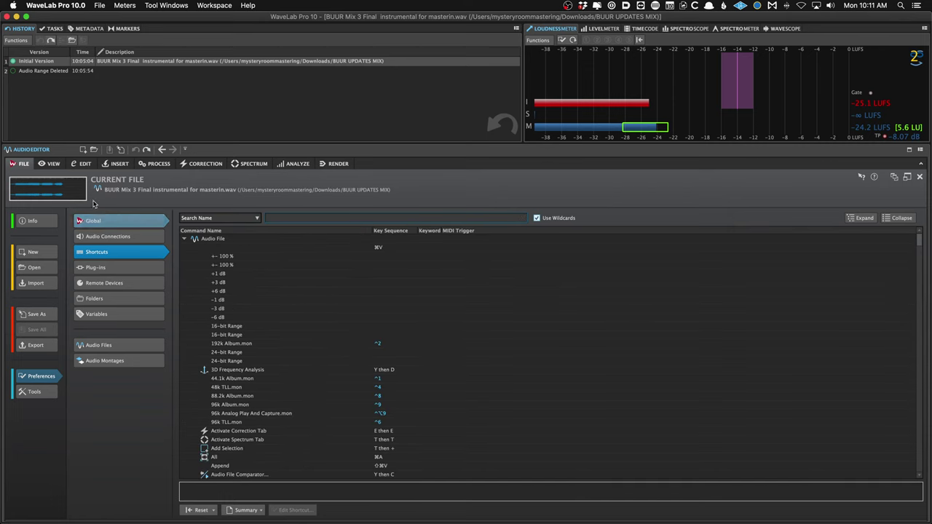
Return to the waveform, place the edit cursor at about 39 s and 1 min 9 s, and zoom in and out.
left_click(48, 164)
left_click(109, 358)
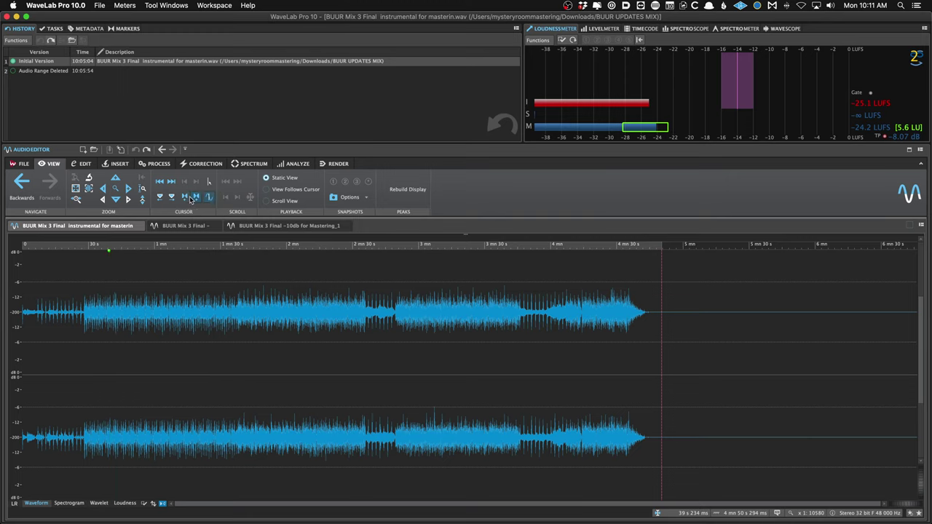
left_click(175, 319)
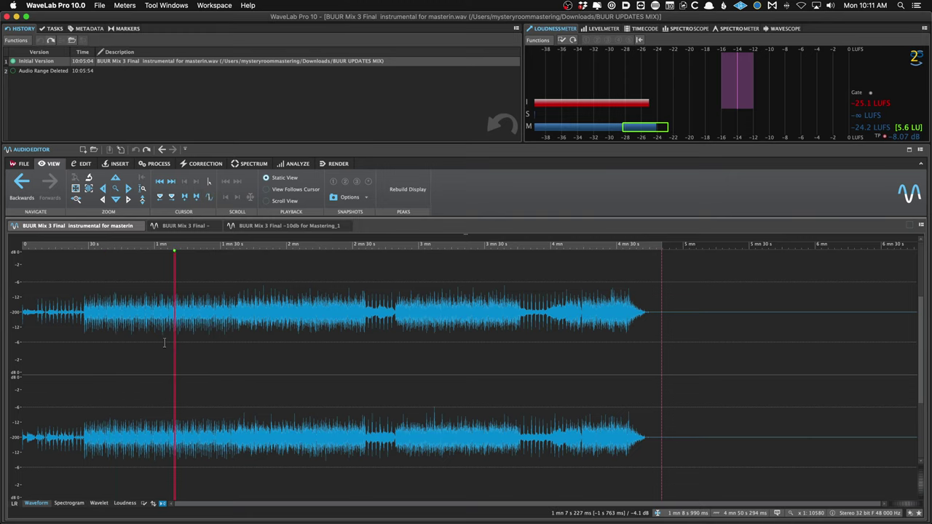
scroll(188, 329, "up", 3)
scroll(192, 331, "down", 3)
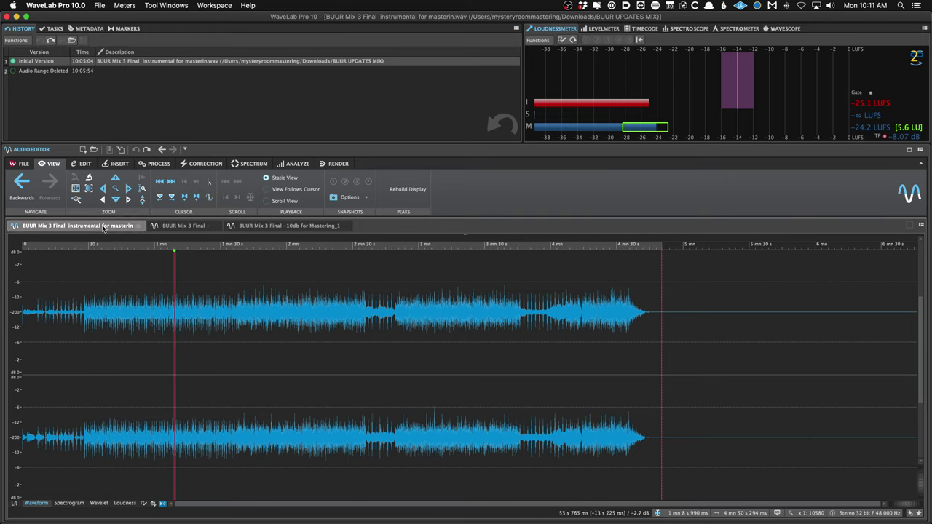
Zoom to the whole audio file and move the edit cursor to its start.
left_click(89, 189)
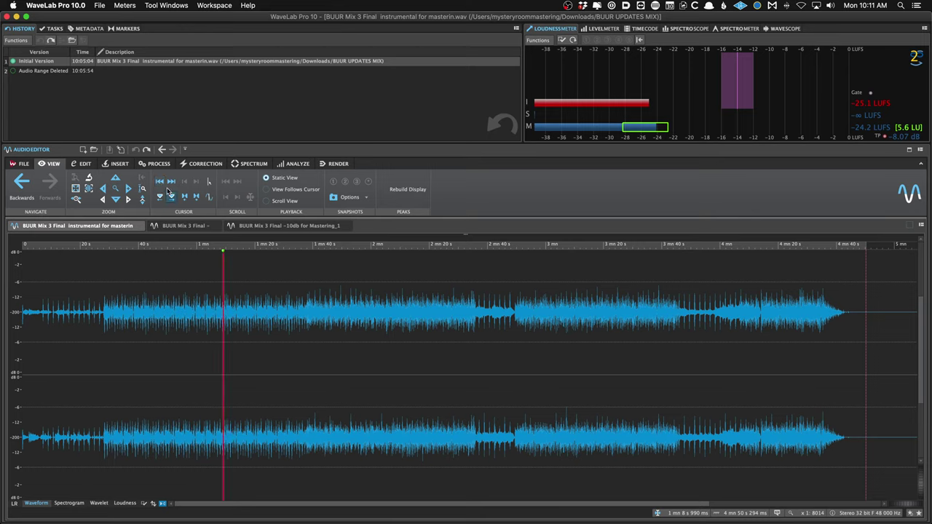
left_click(161, 186)
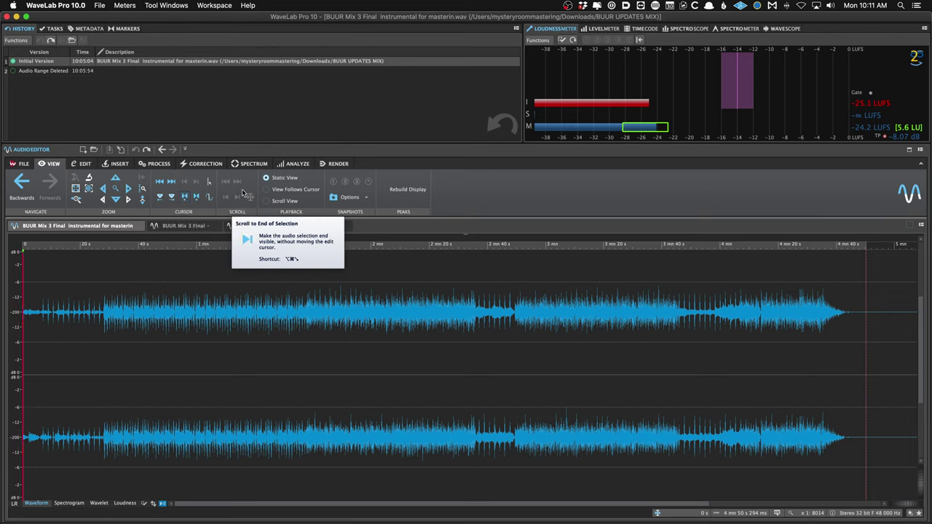
Select about 35 s of audio from about 45 s, clear the selection, and zoom in around a cursor at about 1 min 35 s.
left_click_drag(256, 349, 155, 353)
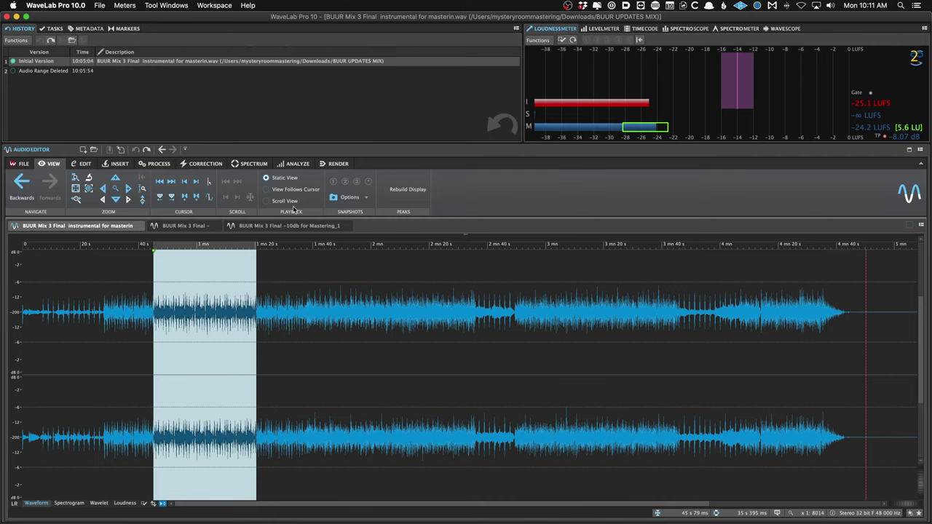
left_click(298, 324)
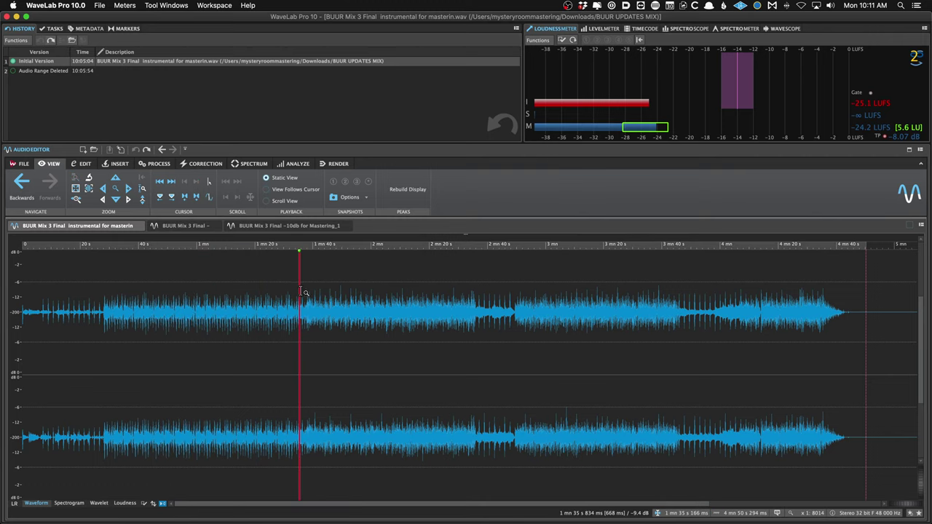
scroll(300, 327, "up", 6)
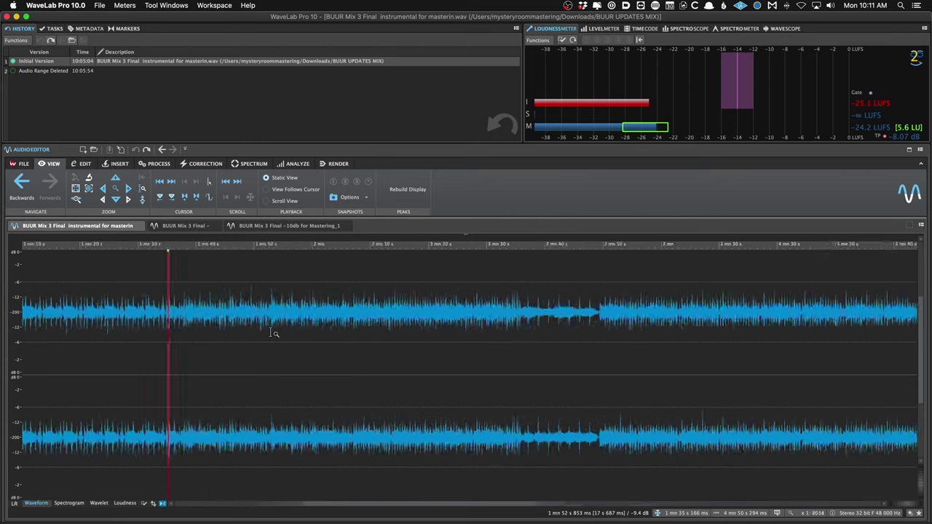
scroll(217, 335, "down", 4)
scroll(212, 333, "up", 6)
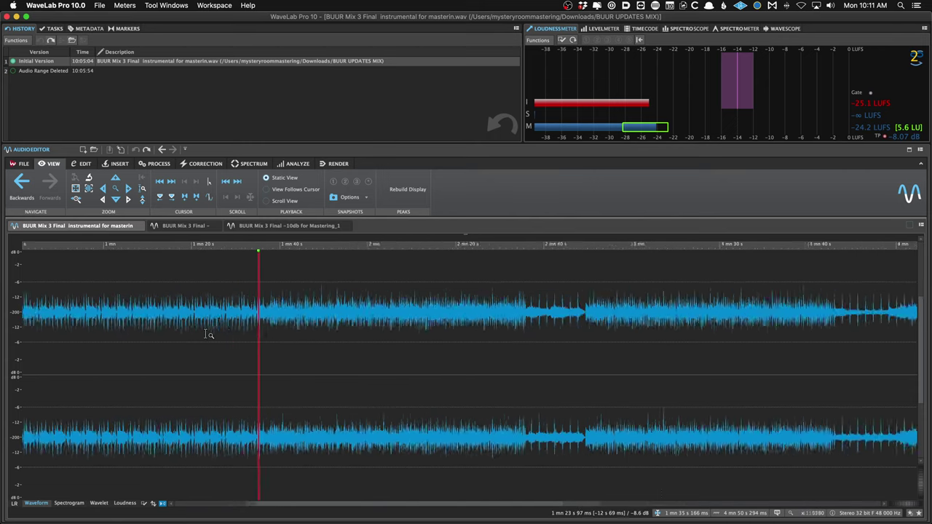
scroll(210, 331, "down", 2)
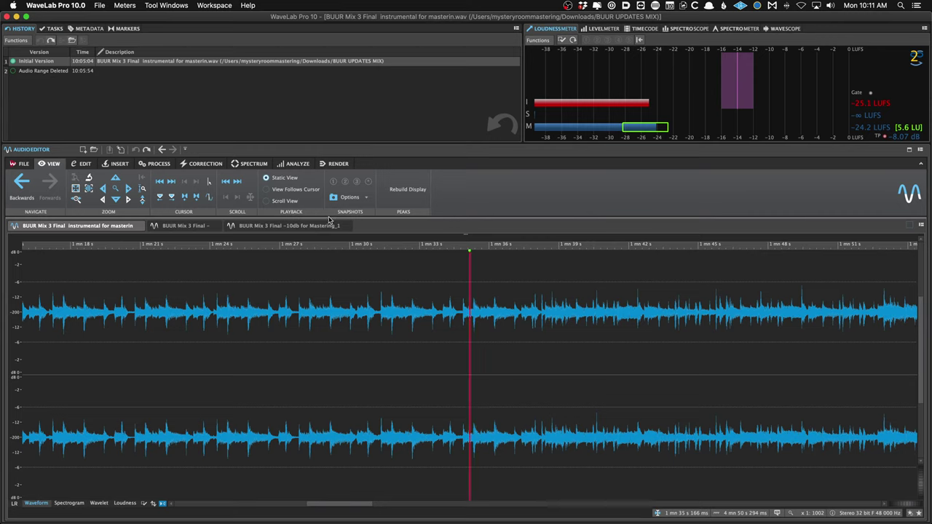
Show the editing commands and zoom the waveform out to the opening two minutes of the instrumental.
left_click(81, 164)
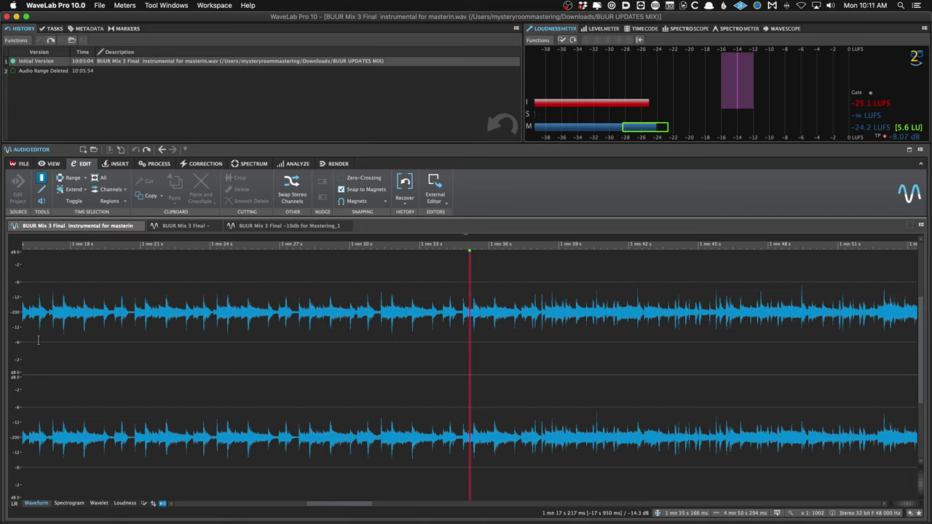
key("super+Down")
scroll(54, 338, "left", 4)
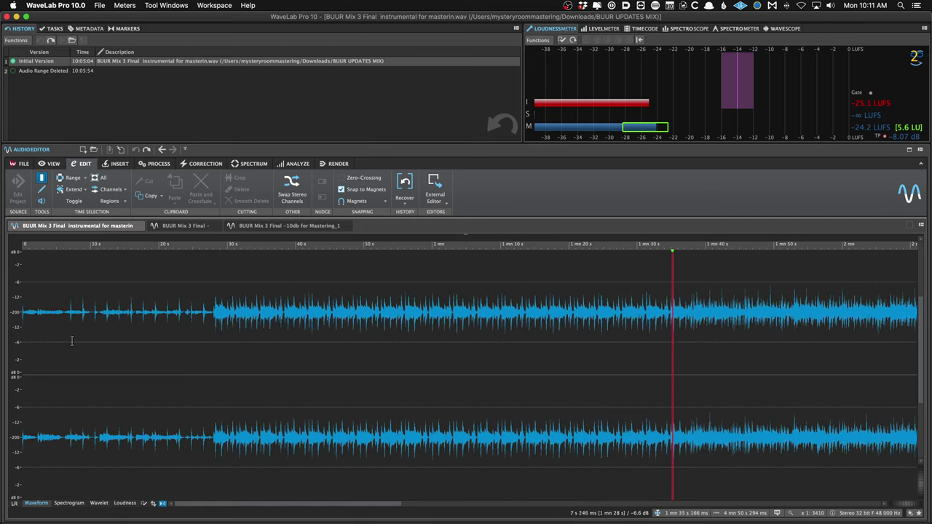
Select about 8 s of audio from about 29 s, clear the selection, and place the edit cursor at about 42 s.
left_click_drag(73, 341, 277, 362)
left_click(250, 358)
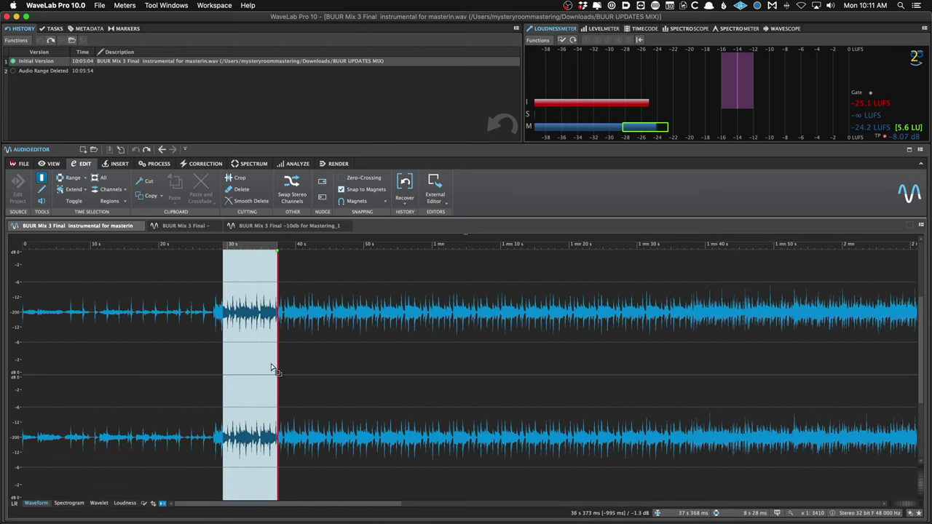
left_click(290, 356)
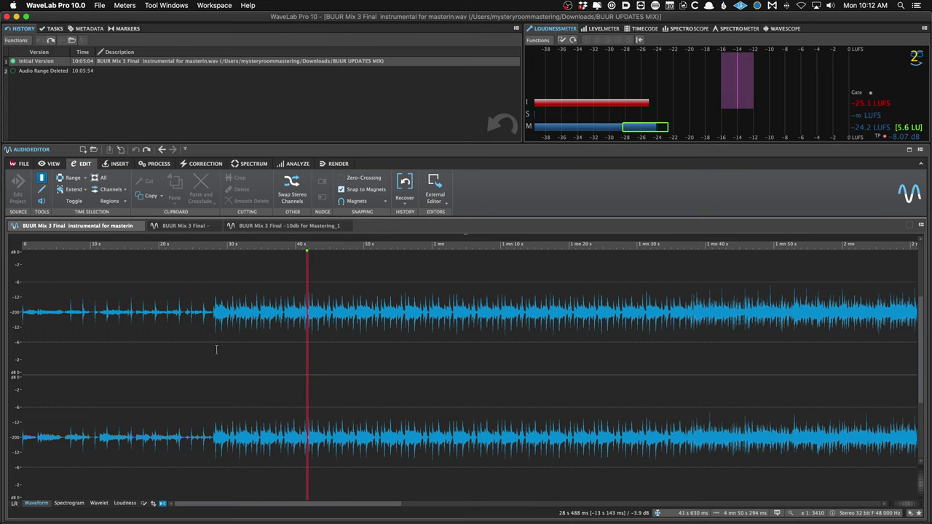
Show the Audio Selection commands at several points in both channels of the waveform, without applying any.
scroll(217, 349, "right", 2)
scroll(217, 349, "left", 2)
right_click(225, 394)
right_click(206, 304)
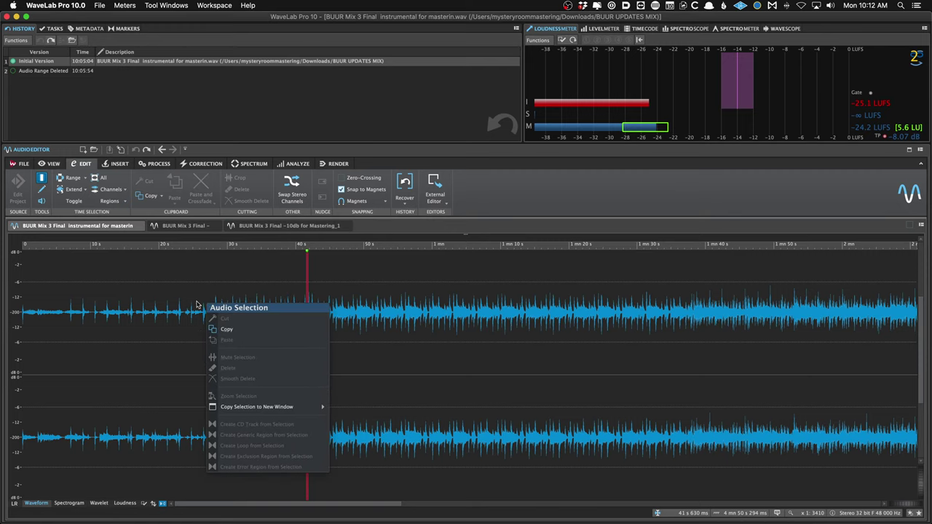
left_click(197, 305)
right_click(225, 428)
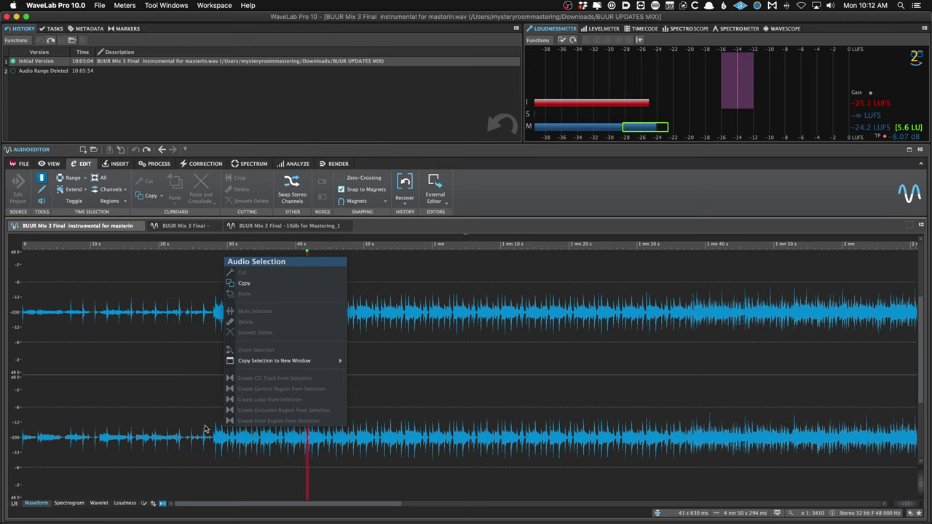
right_click(244, 429)
left_click(235, 431)
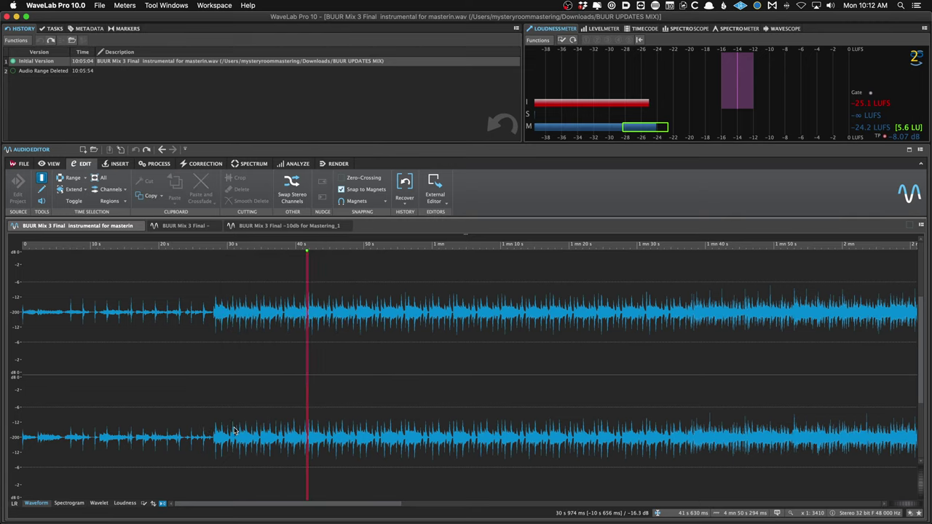
right_click(234, 431)
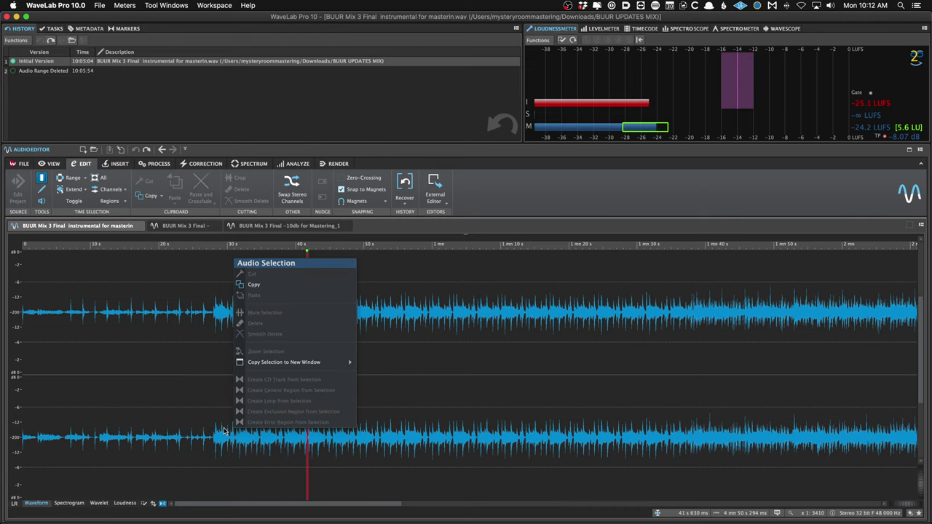
left_click(236, 354)
right_click(235, 355)
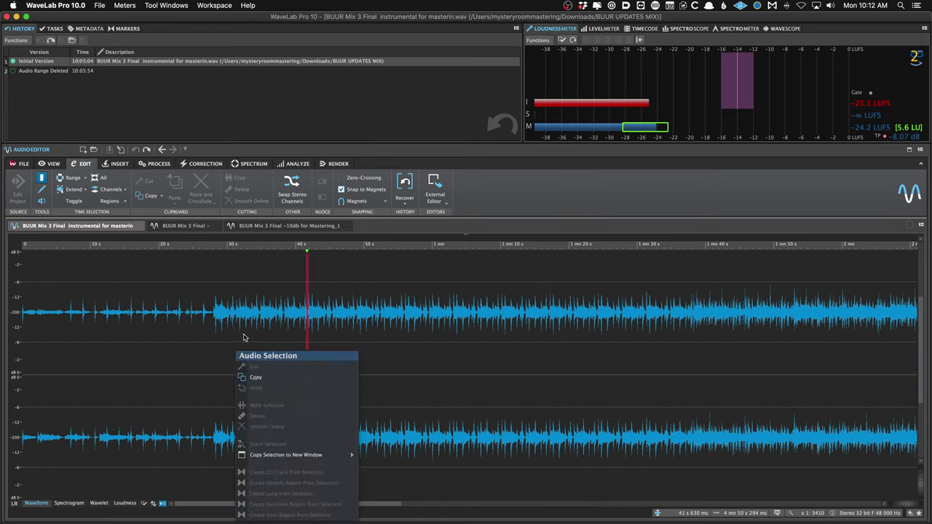
left_click(254, 332)
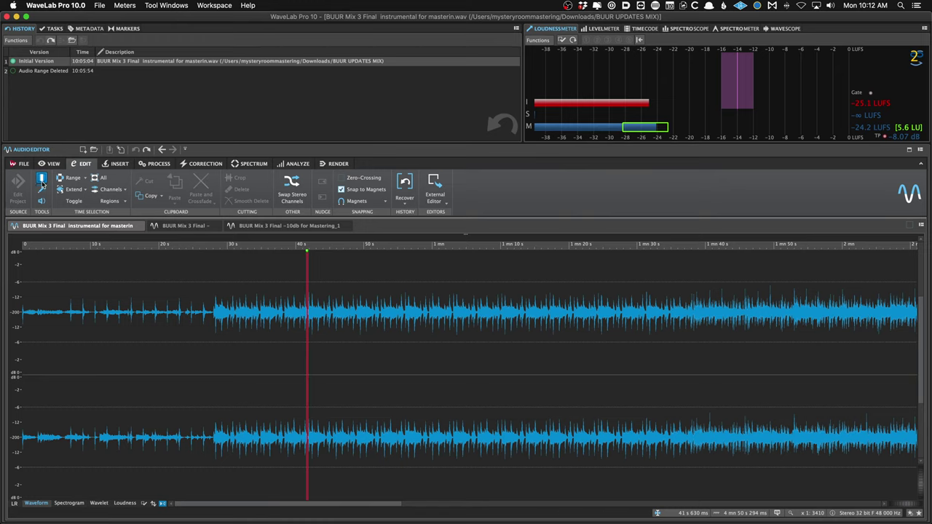
Select about 3.5 s of audio ending at about 56 s, and try muting it and deleting it, undoing each edit.
left_click_drag(255, 367, 440, 372)
left_click_drag(452, 371, 448, 371)
scroll(376, 365, "up", 5)
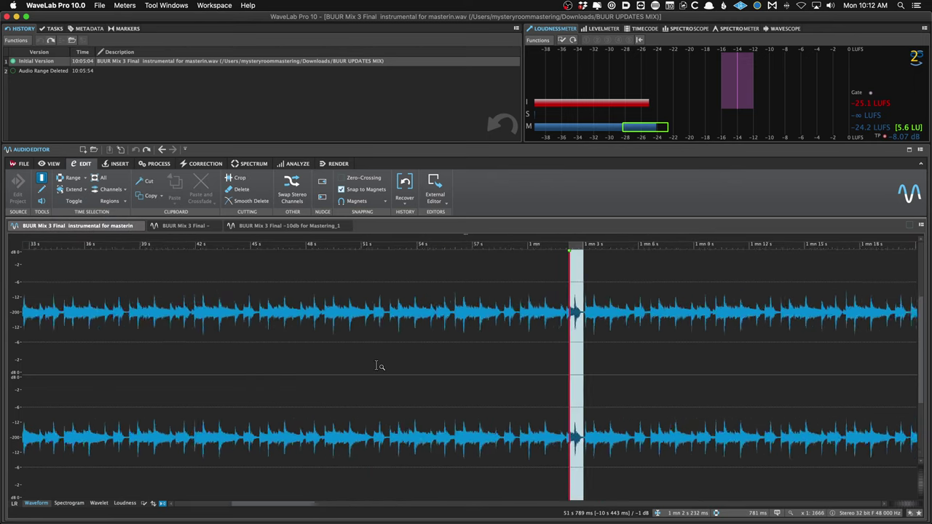
left_click(402, 349)
left_click_drag(398, 350, 511, 352)
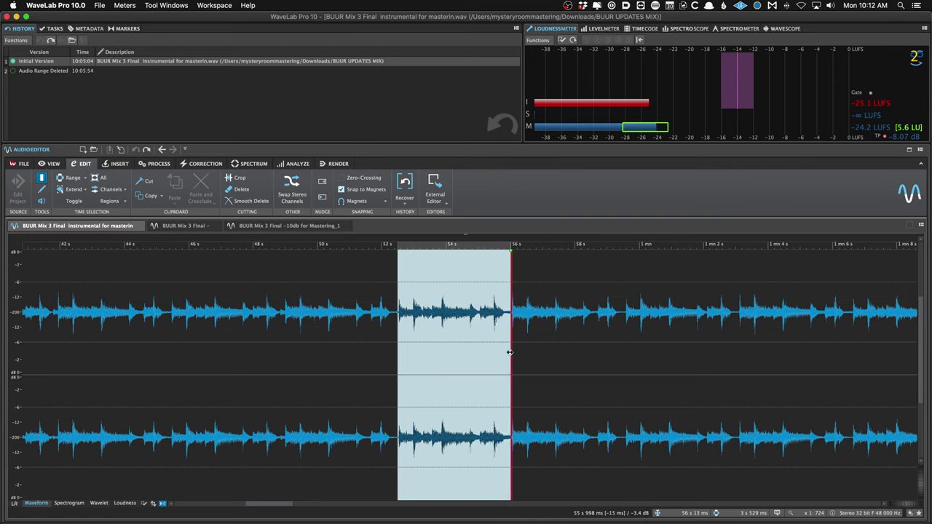
key("ctrl+m")
key("super+z")
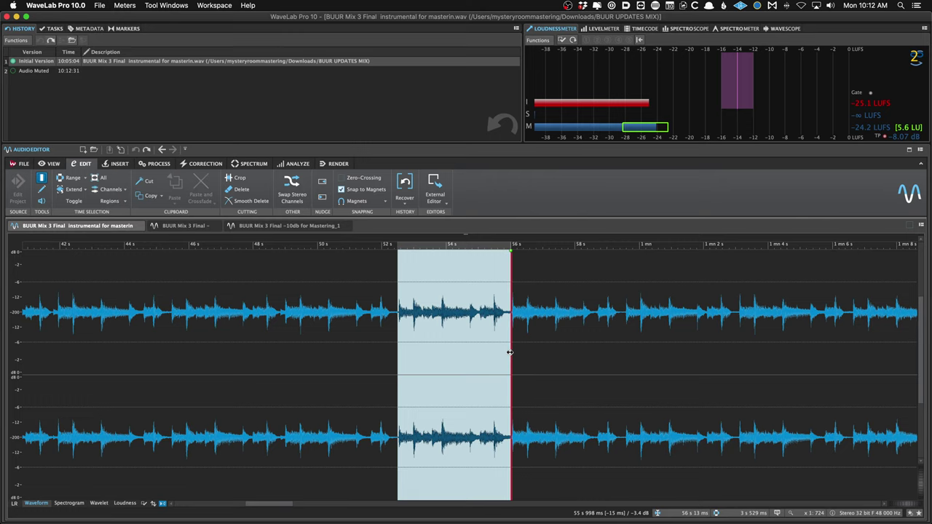
key("BackSpace")
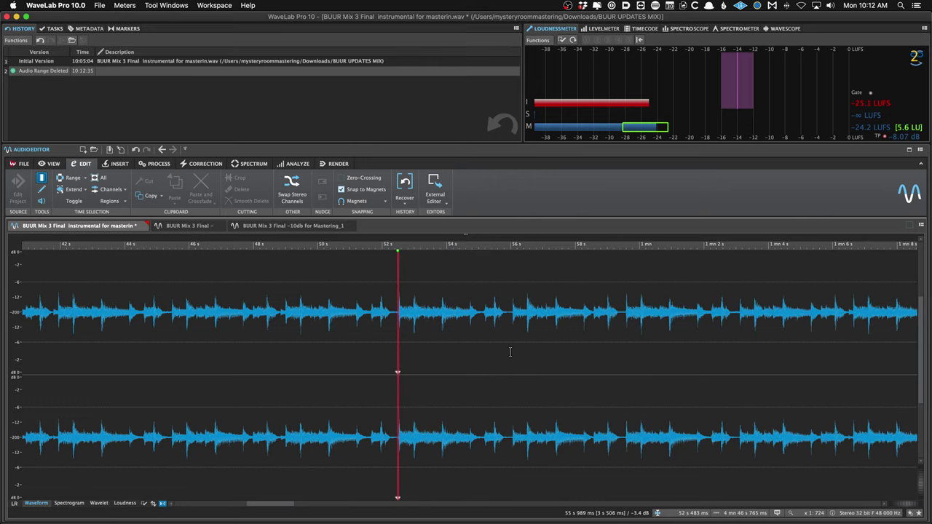
key("super+z")
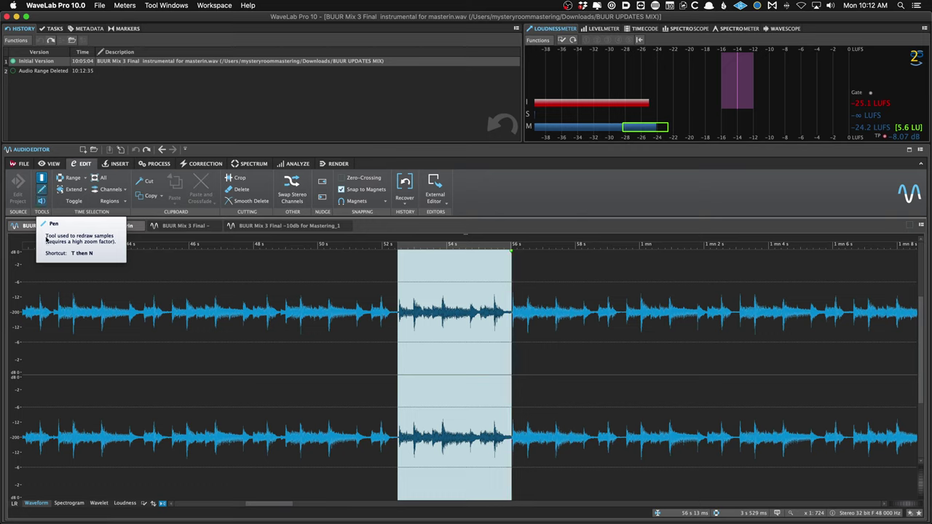
Audition the instrumental from several points with the playback tool, restore the time selection tool, and stop playback.
left_click(82, 343)
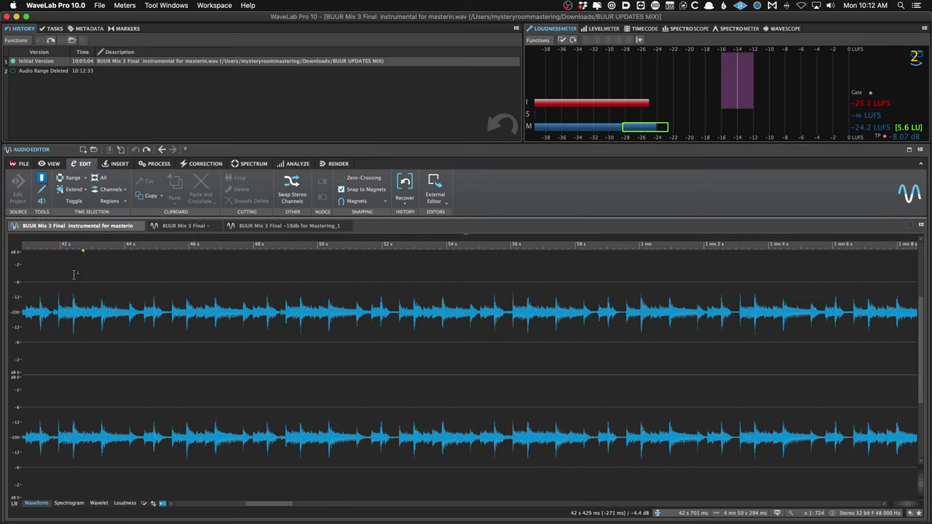
left_click(41, 202)
left_click(83, 355)
left_click_drag(83, 355, 508, 346)
left_click(469, 339)
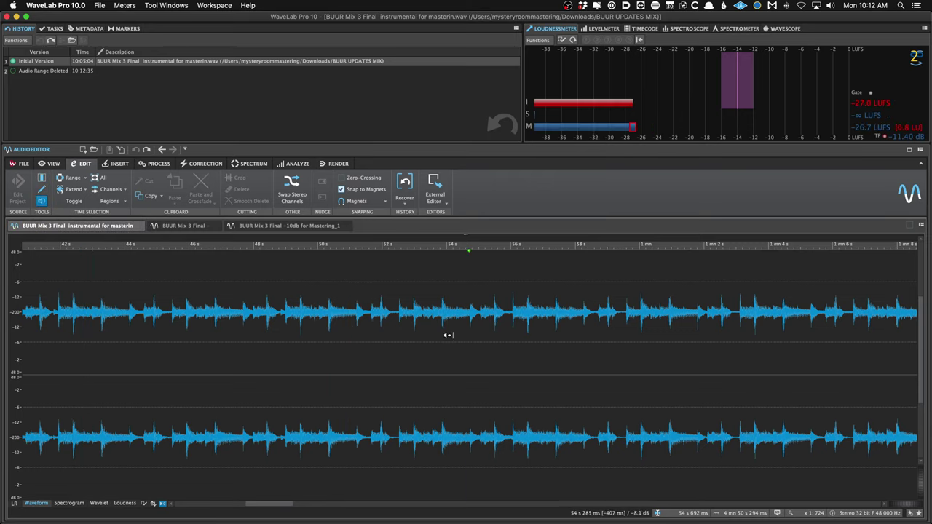
left_click(42, 179)
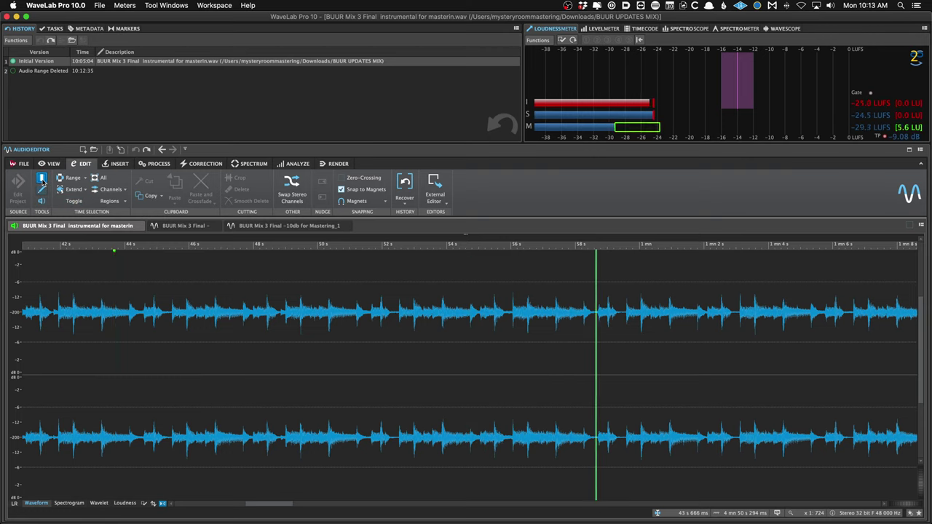
key("space")
Place the edit cursor at about 43 s, view the Range Selection options, and cancel them.
left_click_drag(74, 255, 75, 255)
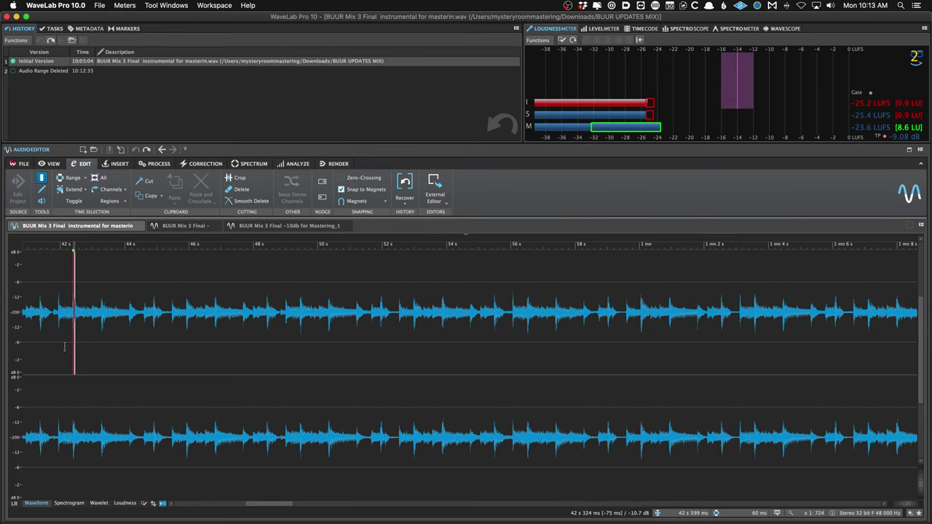
left_click(106, 354)
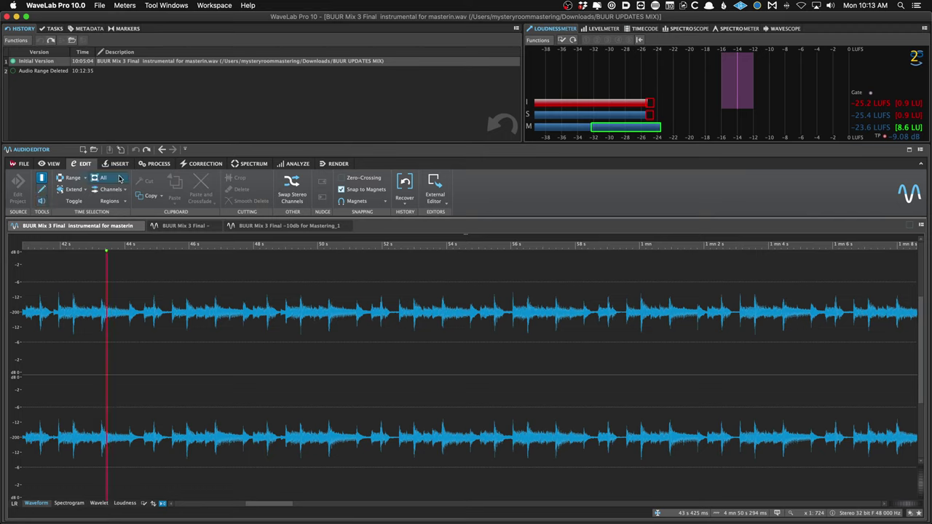
left_click(69, 178)
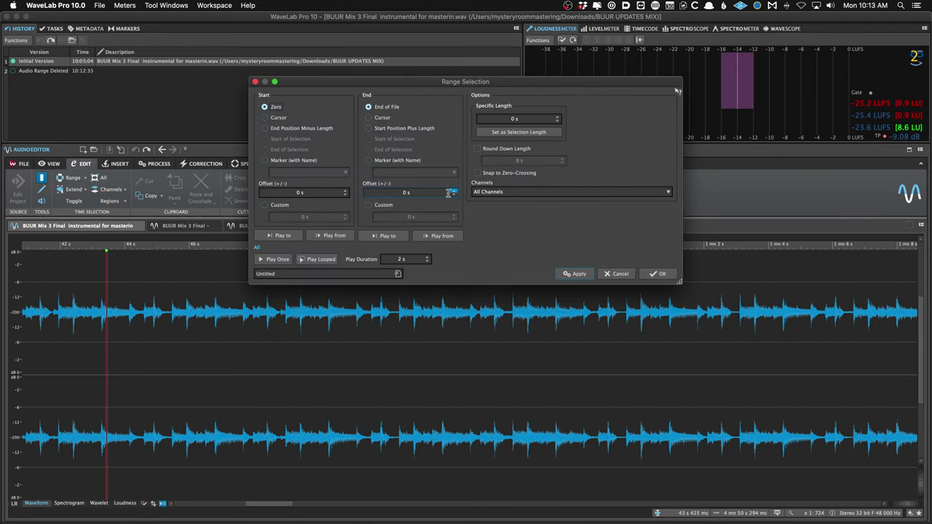
left_click(620, 274)
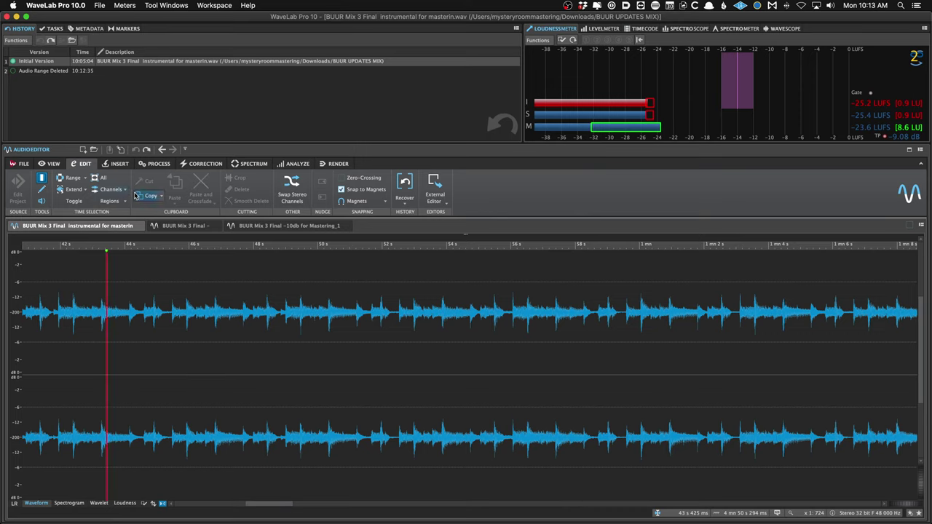
Select about 3 s of audio from about 45 s and another range after it, and clear the selection at about 46.5 s.
left_click_drag(150, 321, 252, 321)
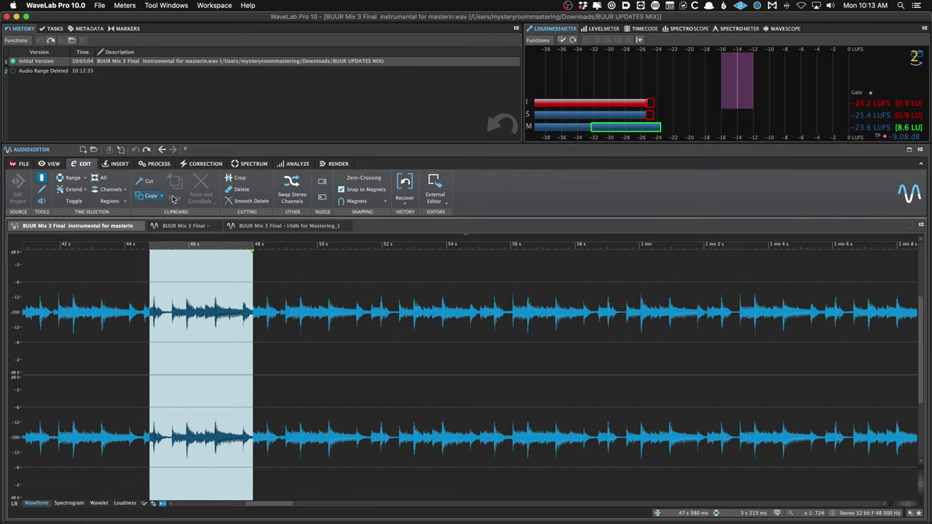
left_click(299, 360)
left_click_drag(301, 362, 381, 362)
left_click(206, 357)
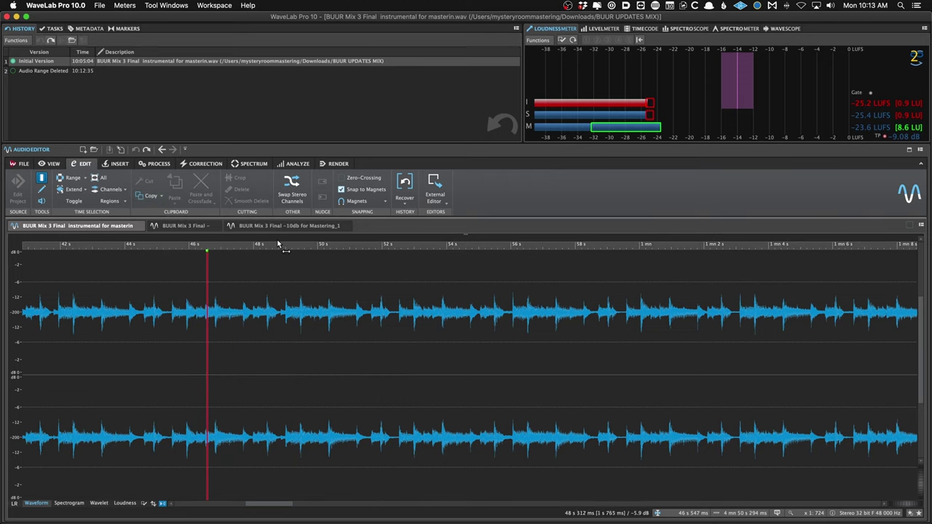
Try cropping the file to a selection of about 4.3 s and to one of about 7.4 s, undoing each crop.
left_click_drag(282, 345, 420, 345)
left_click(240, 178)
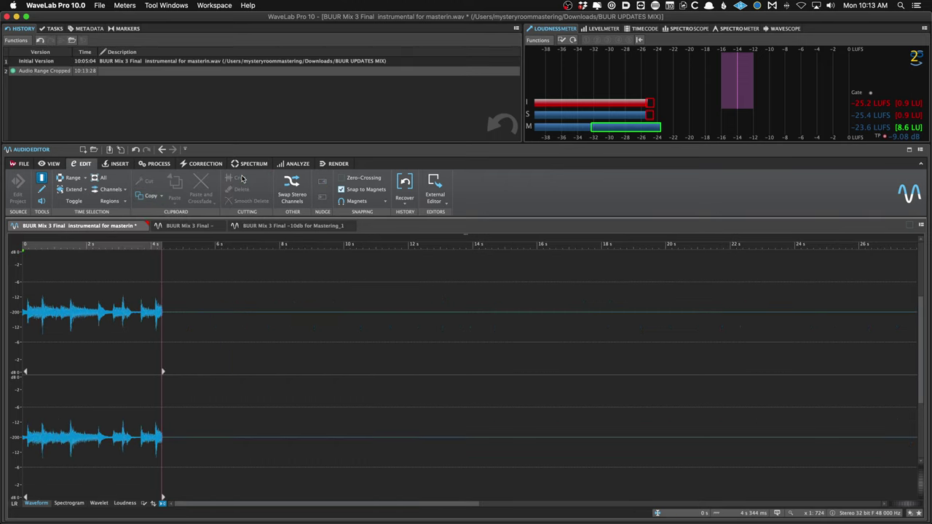
key("super+z")
left_click_drag(267, 313, 505, 313)
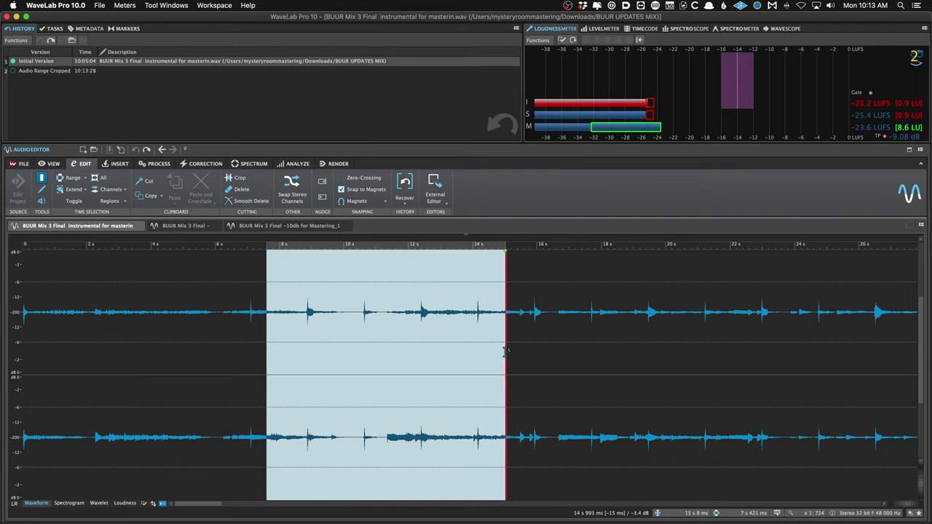
left_click(243, 180)
key("super+z")
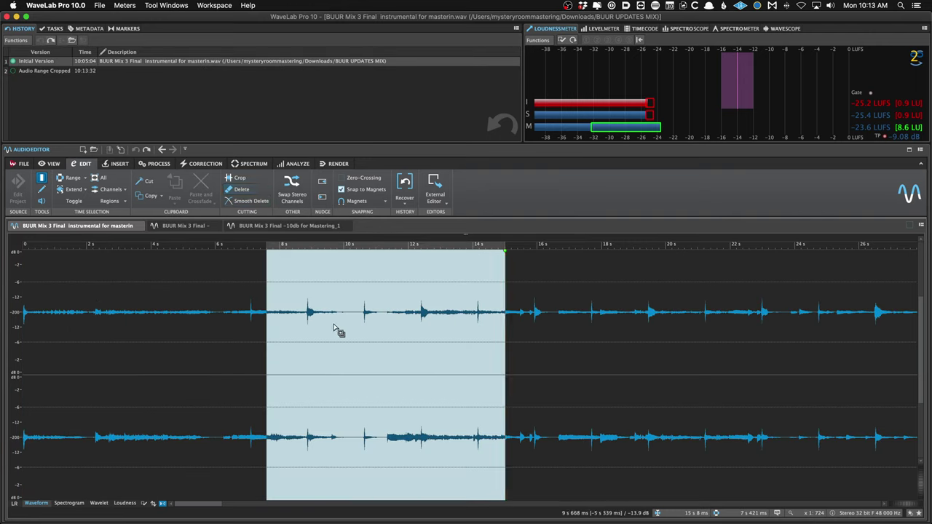
Select about 20 s of audio ending at about 1 min 2 s, swap the stereo channels, undo the swap, and clear the selection.
left_click(334, 329)
key("space")
scroll(302, 313, "down", 5)
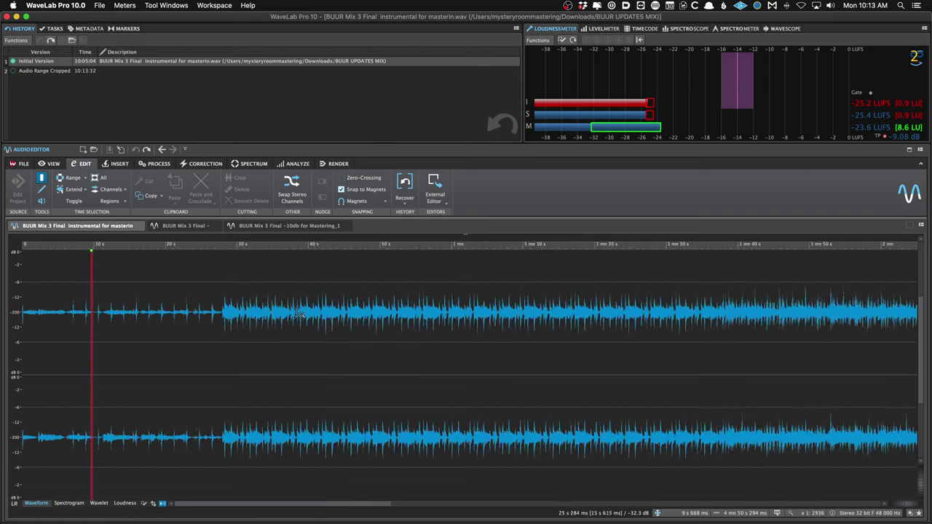
left_click(268, 326)
left_click_drag(220, 332, 315, 350)
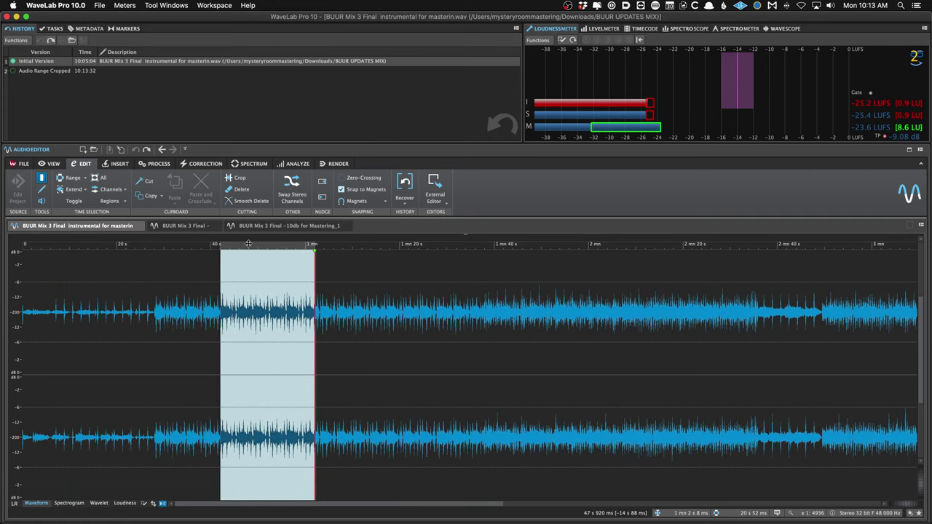
left_click(292, 191)
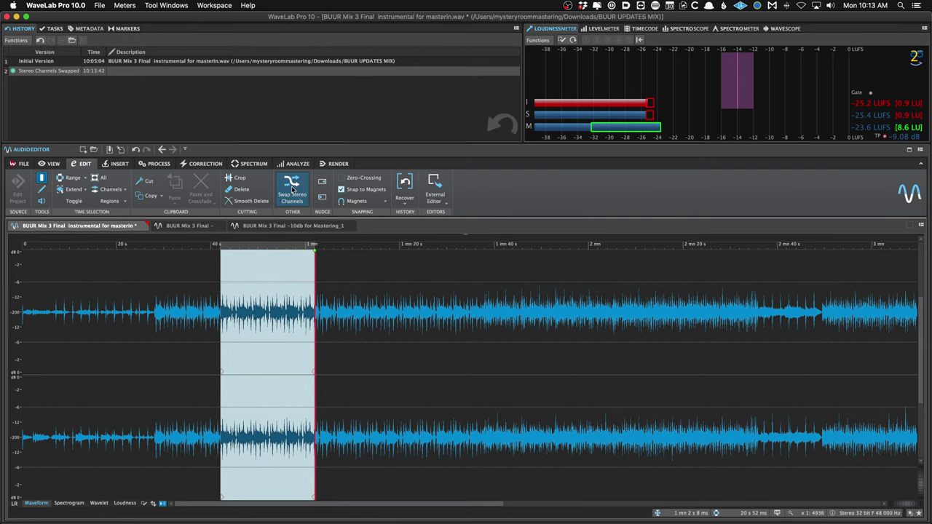
key("super+z")
left_click(266, 310)
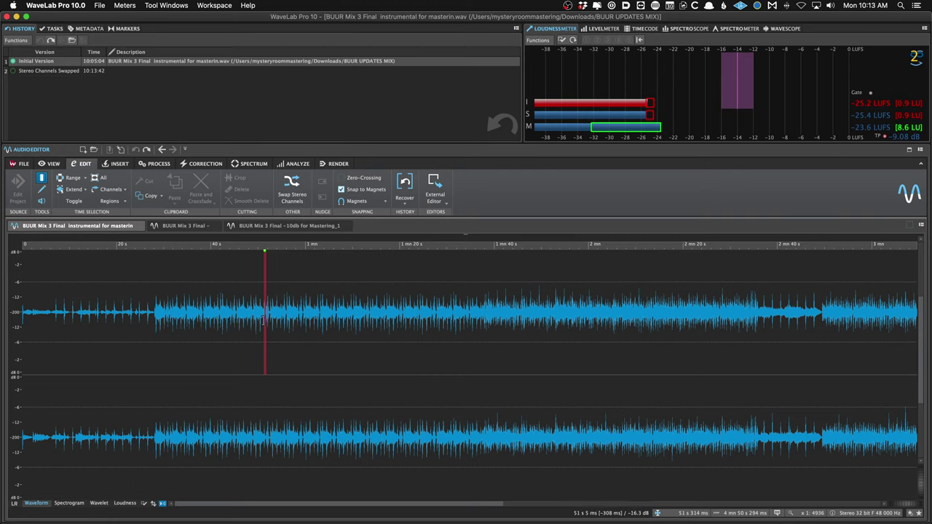
left_click(236, 366)
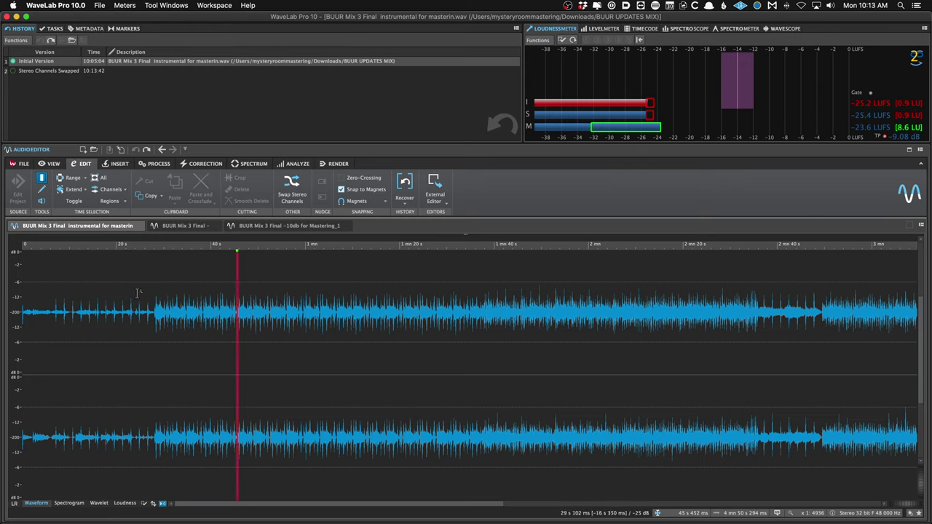
Examine the name, location and output format options for saving the instrumental under a new name, and cancel the save.
left_click(100, 5)
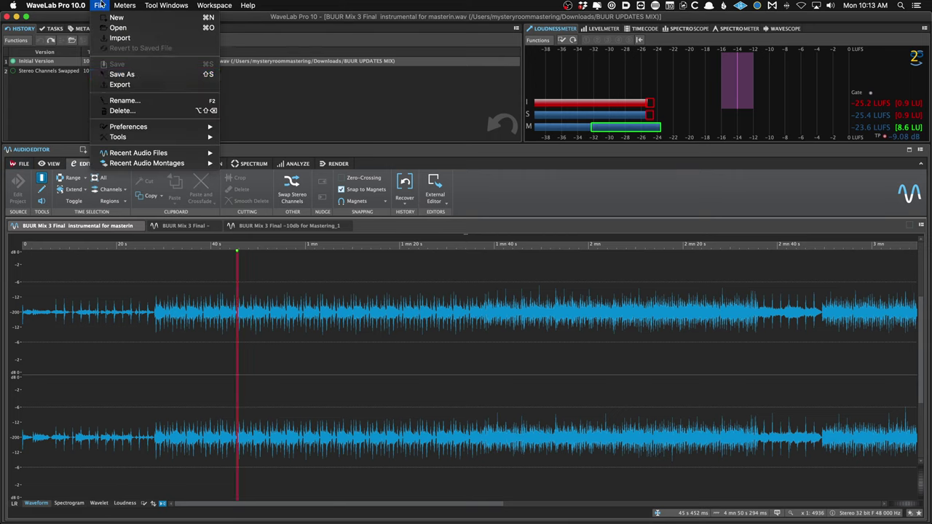
left_click(122, 74)
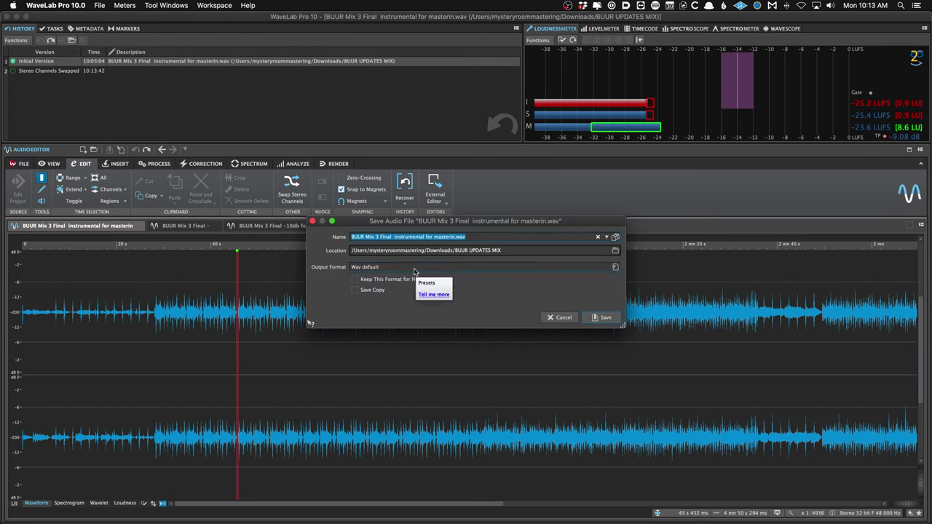
key("Right")
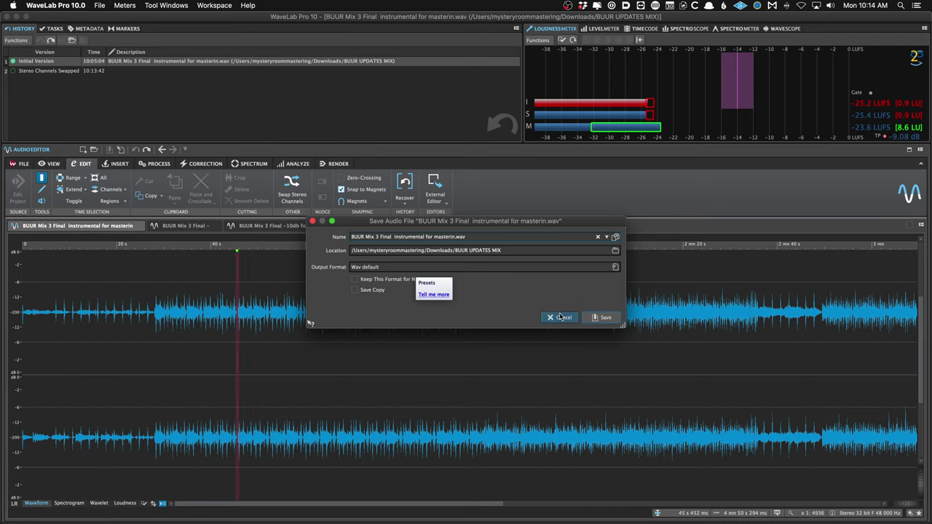
left_click(565, 270)
left_click(563, 273)
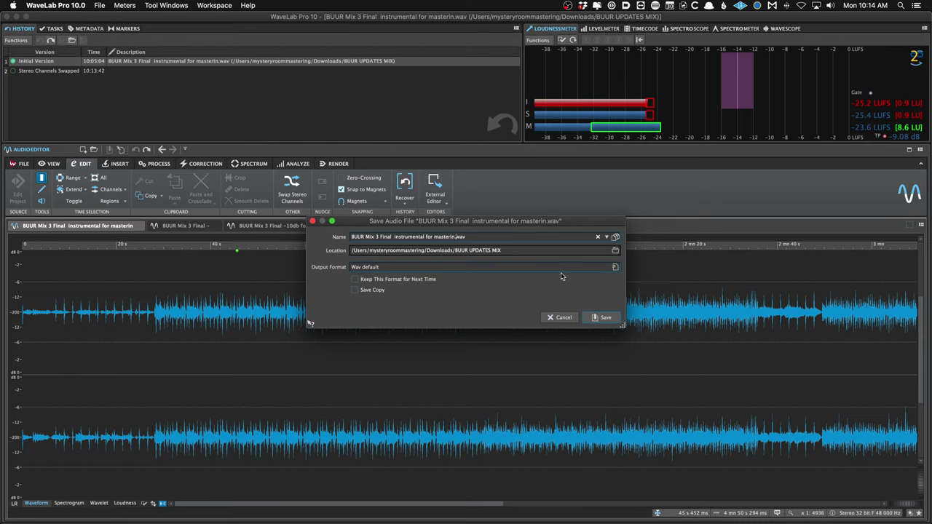
left_click(561, 318)
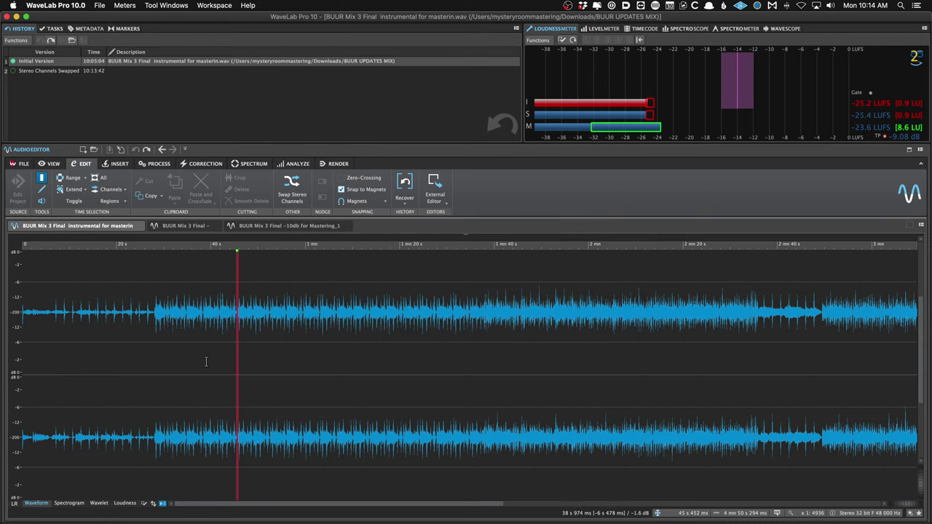
Select about 2.9 s of audio ending at about 1 min 1.6 s, and clear the selection at about 32 s.
left_click(207, 362)
left_click_drag(196, 362, 312, 366)
left_click(241, 357)
left_click(350, 365)
left_click(301, 367)
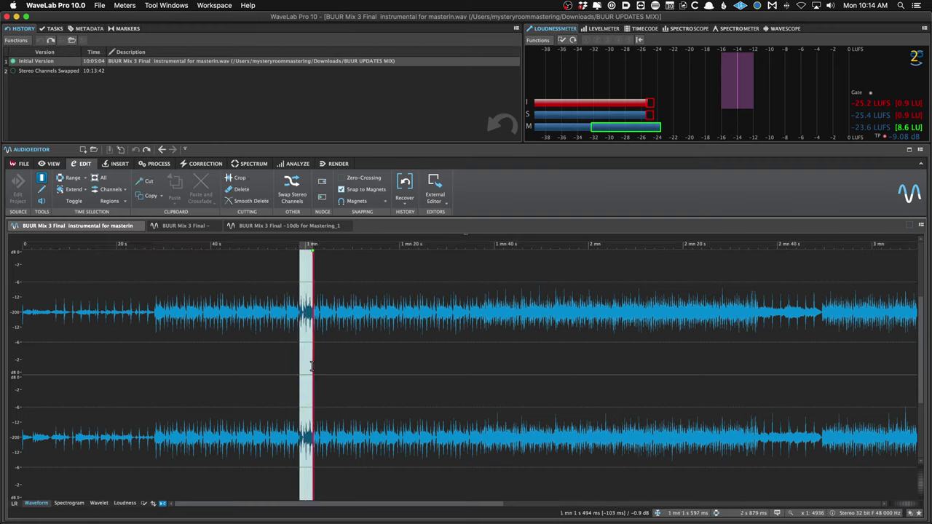
left_click(341, 362)
left_click(161, 325)
left_click(173, 323)
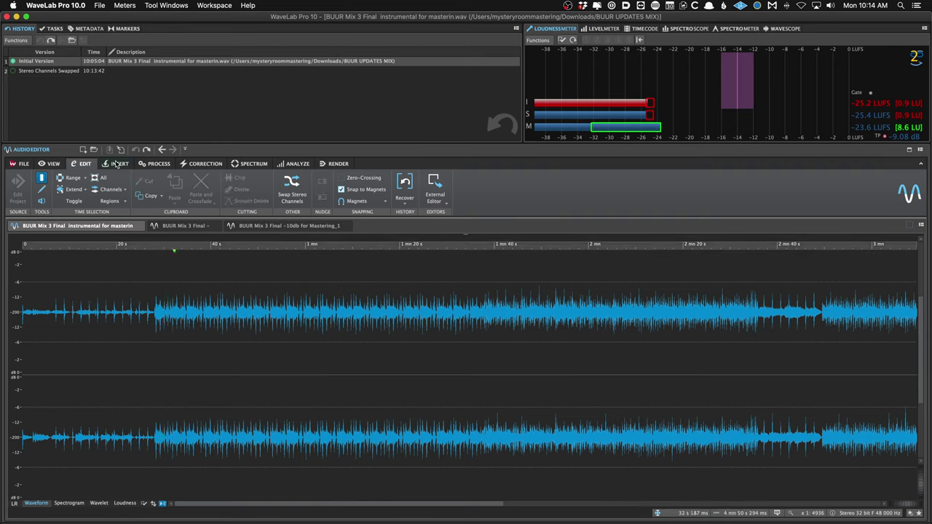
Select about 15 s of audio ending at about 1 min 27 s, and another 15 s ending at about 1 min 19 s, clearing each selection.
left_click_drag(289, 302, 434, 335)
left_click(350, 348)
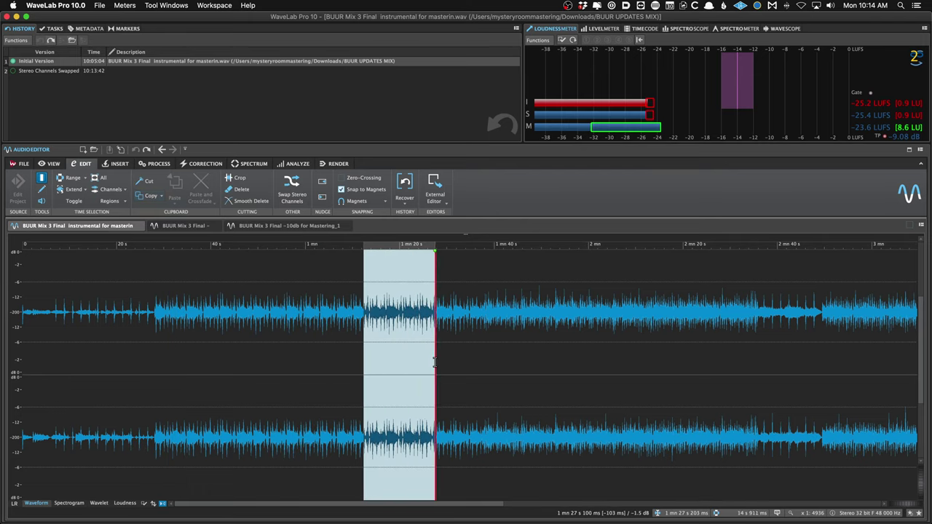
left_click(489, 356)
left_click_drag(324, 357, 401, 272)
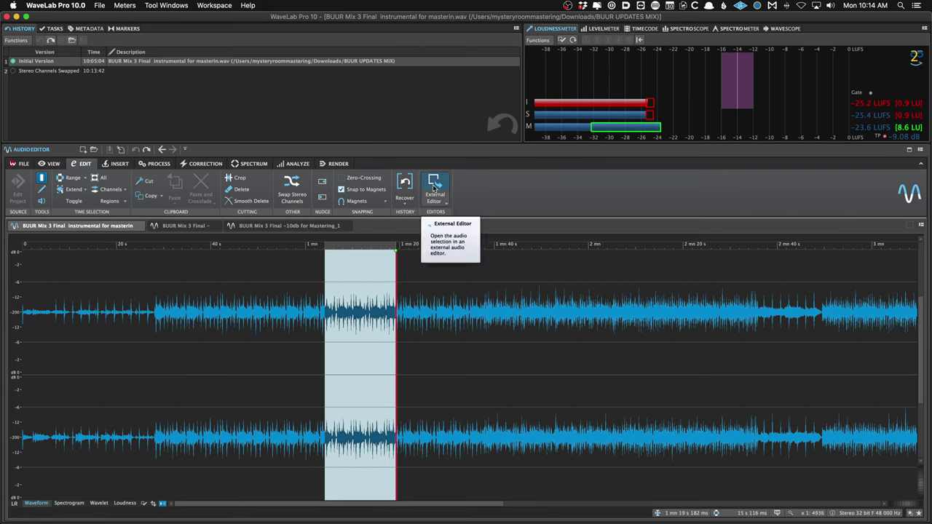
left_click(424, 335)
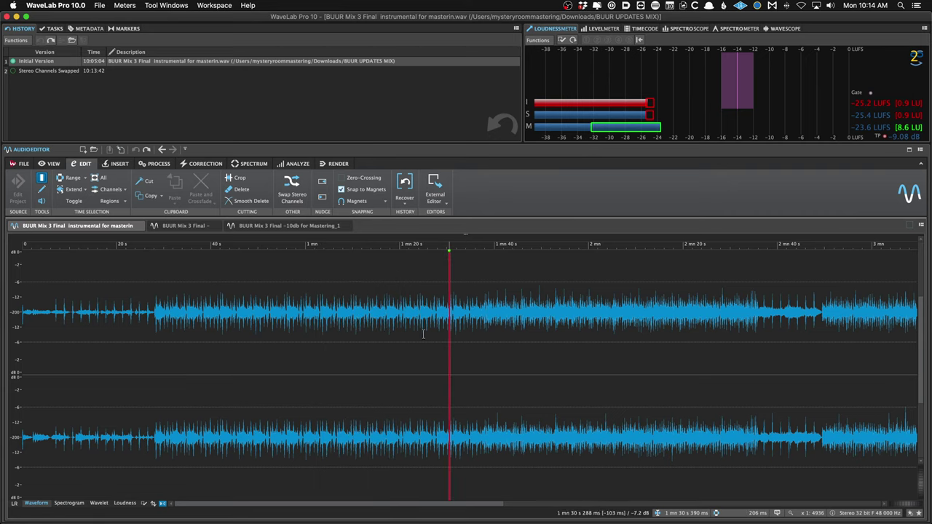
Select about 10 s of audio ending at about 1 min 44 s, and replace it with about 21 s ending at about 1 min 24 s.
left_click_drag(357, 339, 514, 367)
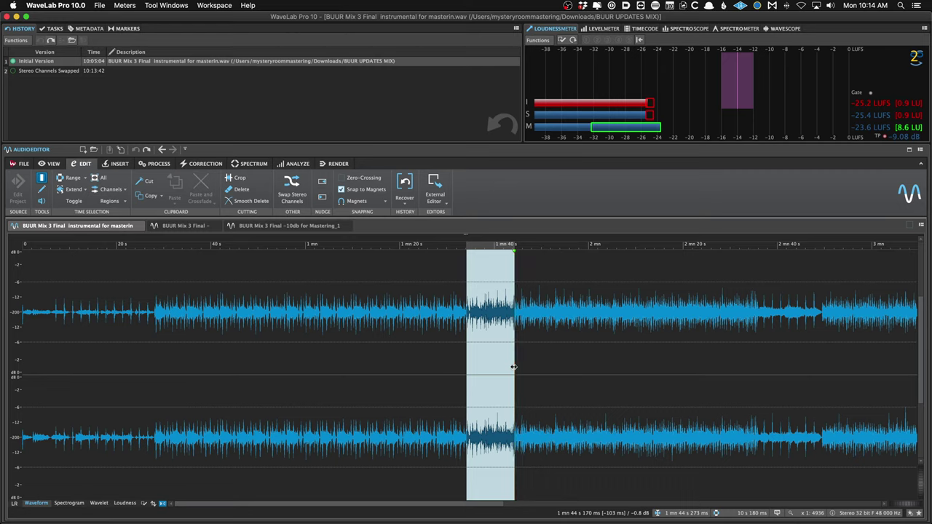
left_click(325, 368)
left_click_drag(316, 372, 419, 349)
left_click(375, 379)
left_click(519, 370)
left_click(360, 365)
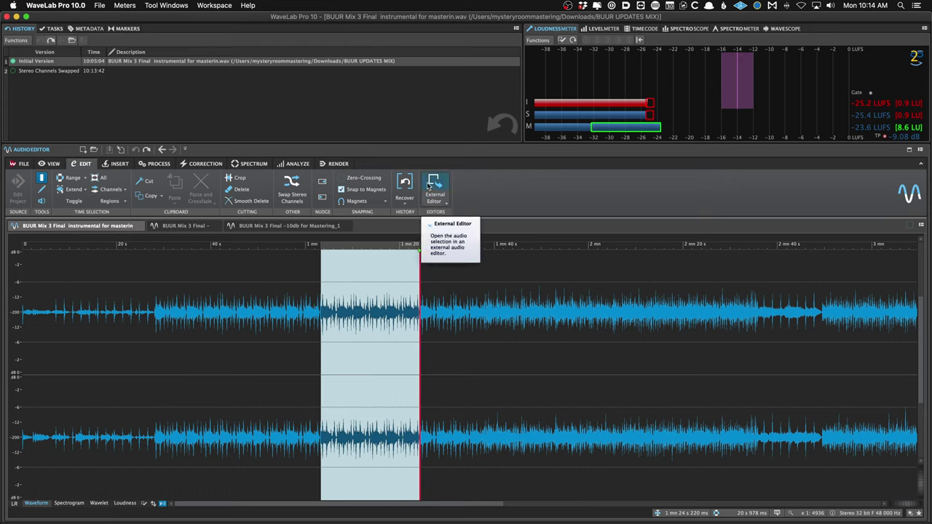
Examine the external editor applications in the global preferences, return to the waveform and clear the selection at about 1 min 2 s.
key("super+comma")
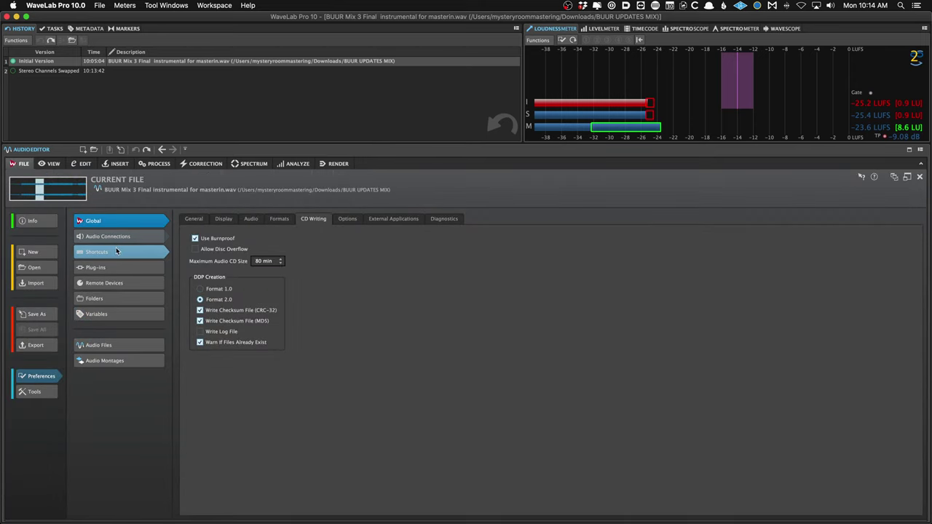
left_click(141, 343)
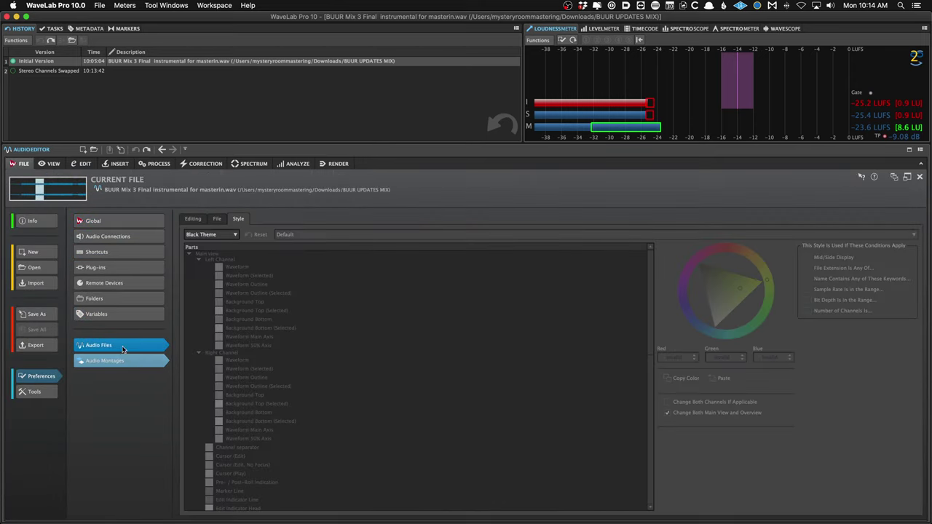
left_click(107, 222)
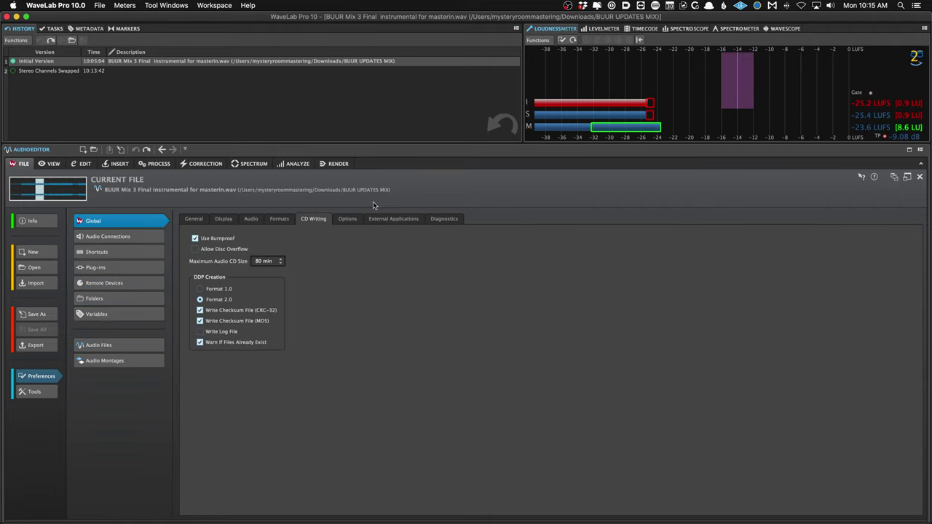
left_click(398, 219)
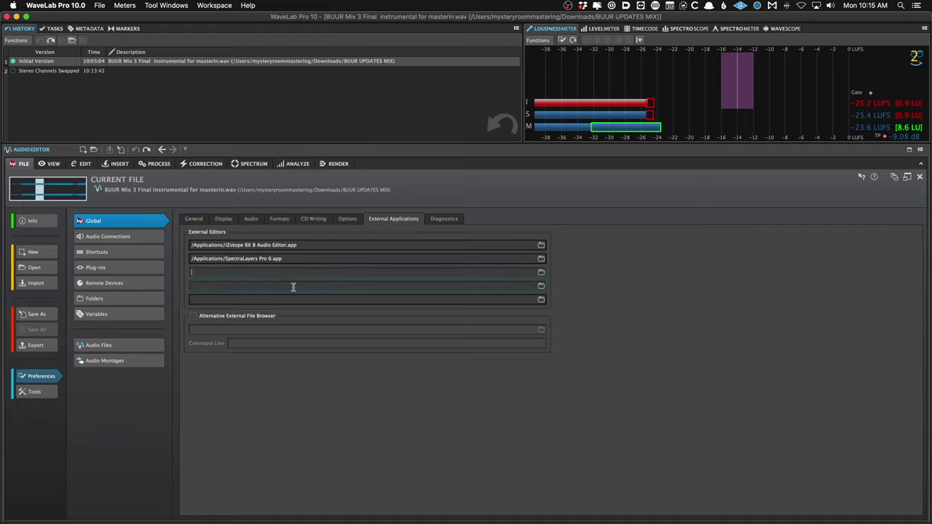
left_click(39, 195)
left_click(318, 347)
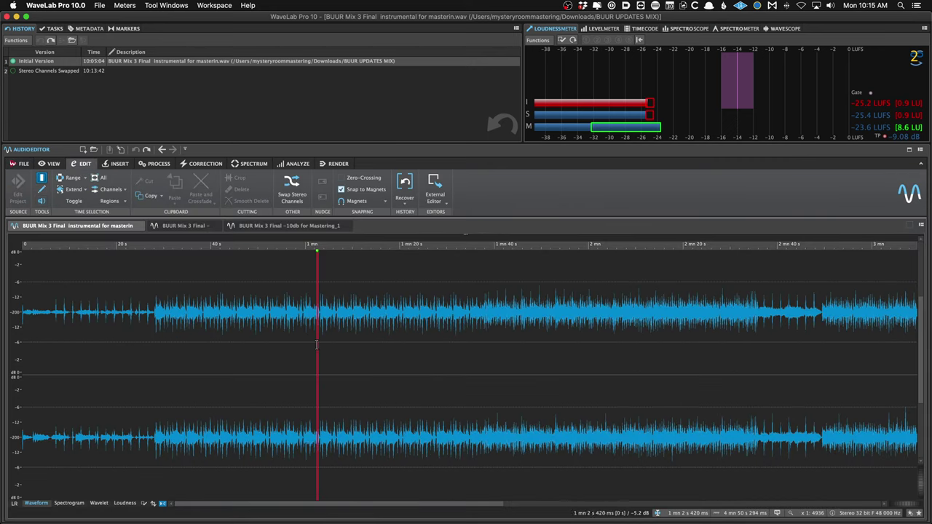
Make two short selections around the first minute and clear them with the cursor at about 1 min 12.7 s.
left_click_drag(296, 349, 347, 357)
left_click(399, 355)
left_click_drag(289, 354, 360, 358)
left_click(366, 359)
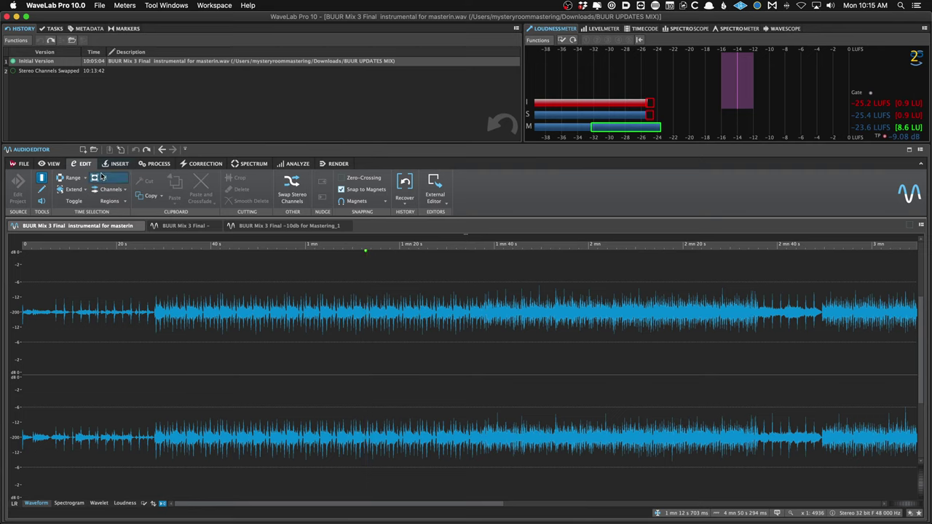
Examine the marker and insertion commands with about 22.5 s selected up to about 1 min 12.8 s, and clear the selection.
left_click(126, 166)
left_click(190, 347)
left_click_drag(219, 361, 367, 357)
left_click(351, 376)
left_click(260, 376)
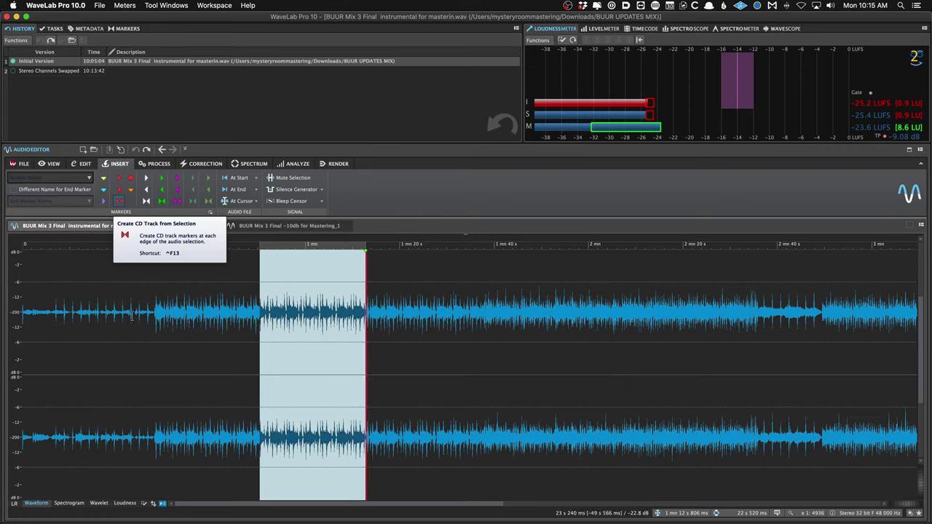
left_click(126, 286)
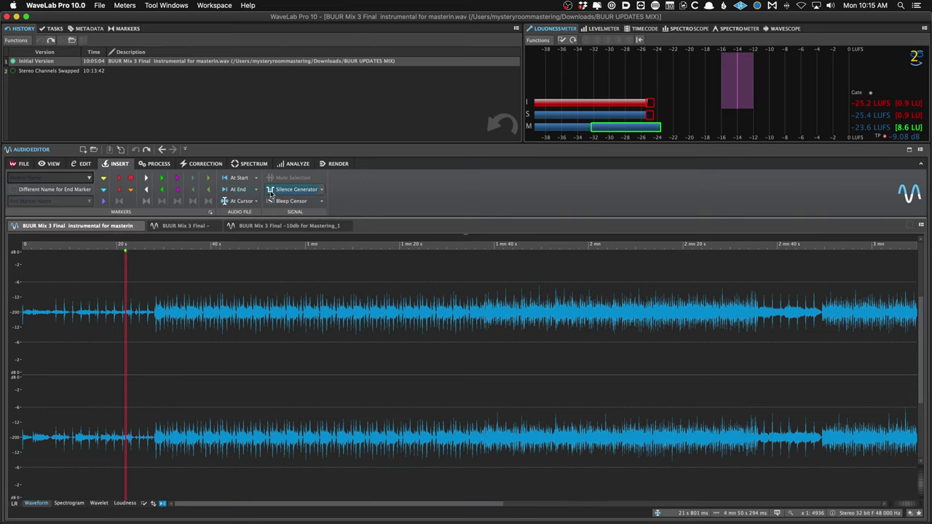
Show the processing commands, place the cursor at about 28.9 s, and play the instrumental briefly from there.
left_click(157, 163)
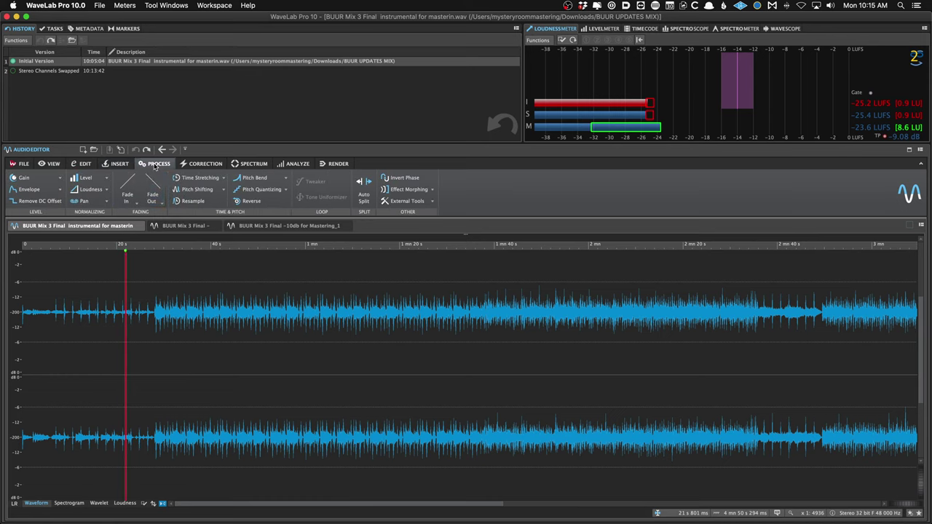
left_click(158, 348)
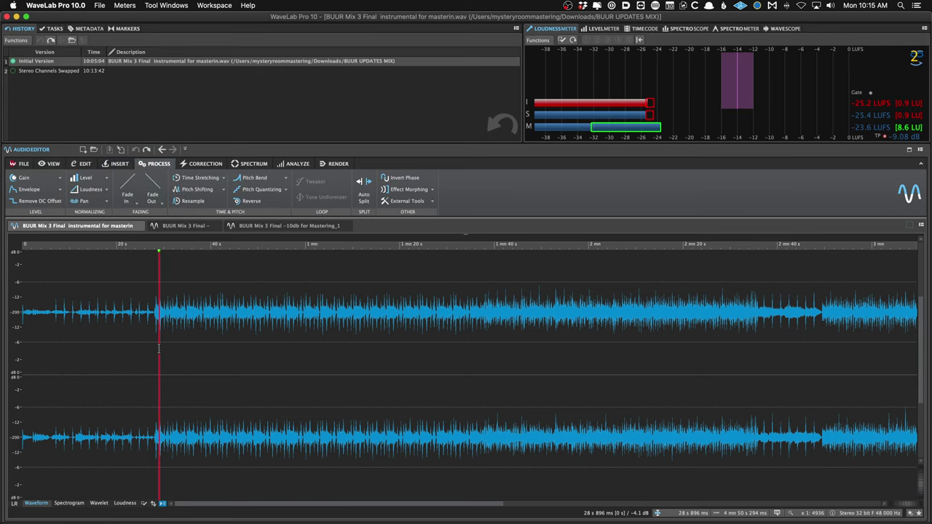
scroll(160, 349, "down", 2)
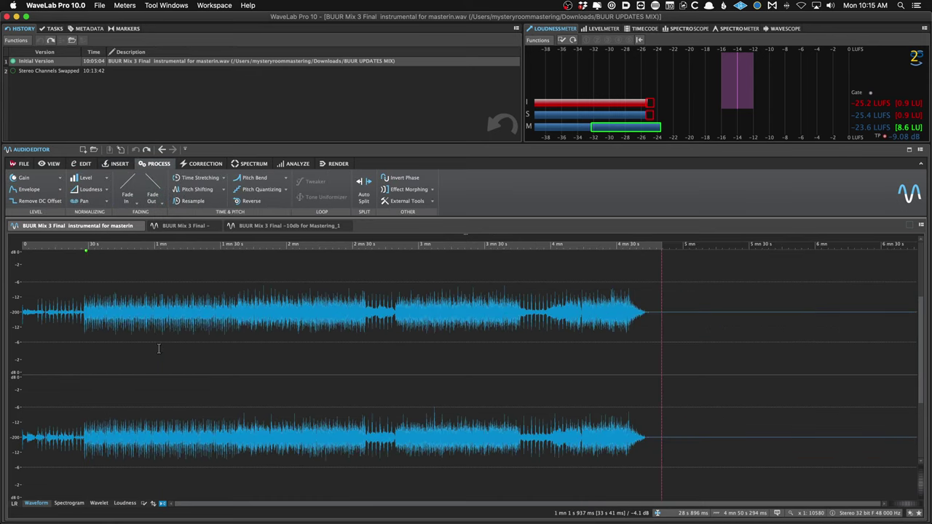
key("space")
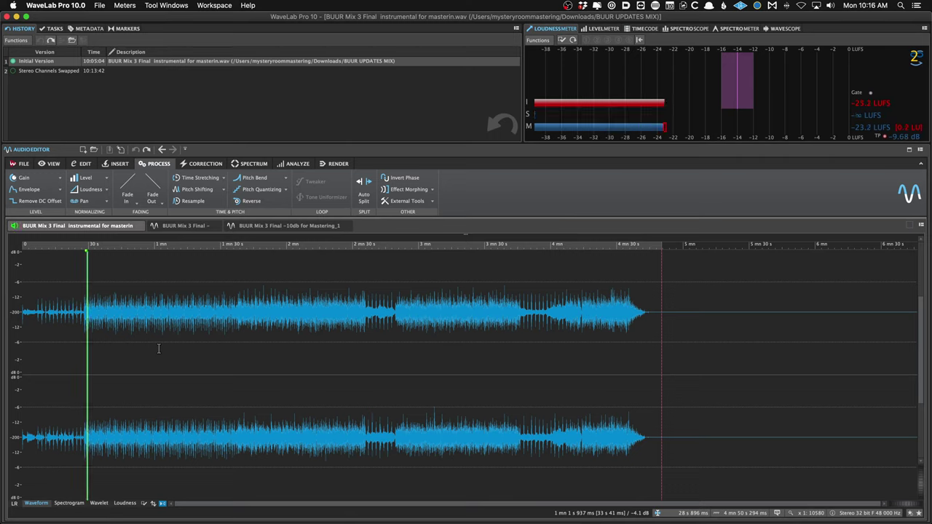
key("space")
left_click(165, 346)
left_click(138, 349)
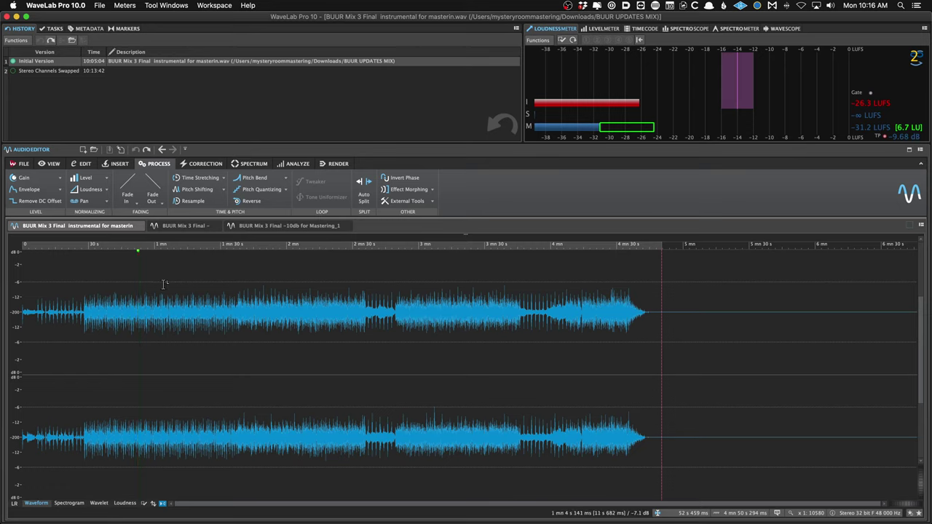
left_click(142, 312)
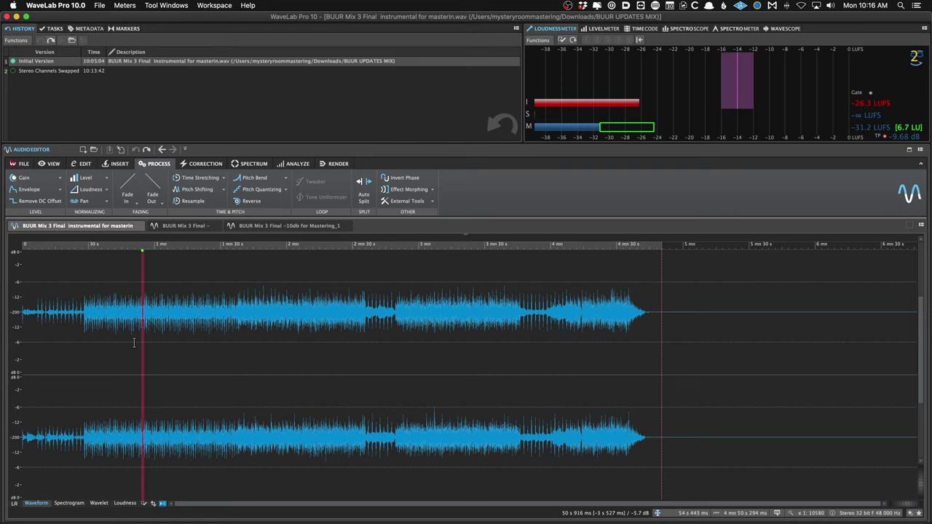
left_click(114, 346)
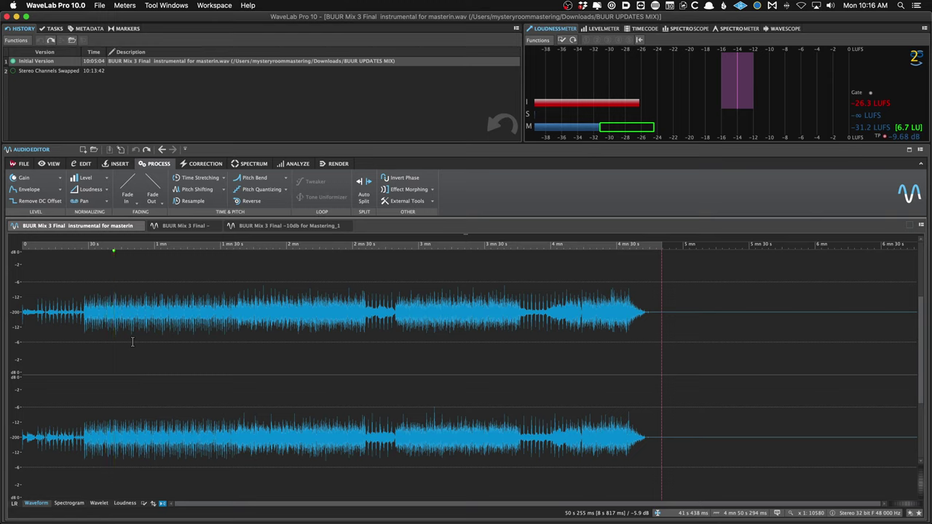
Select about 22 s of audio ending at about 1 min 41.6 s and about 2.7 s at the file's end, clearing each selection.
left_click(133, 342)
left_click_drag(130, 341, 245, 350)
left_click(185, 348)
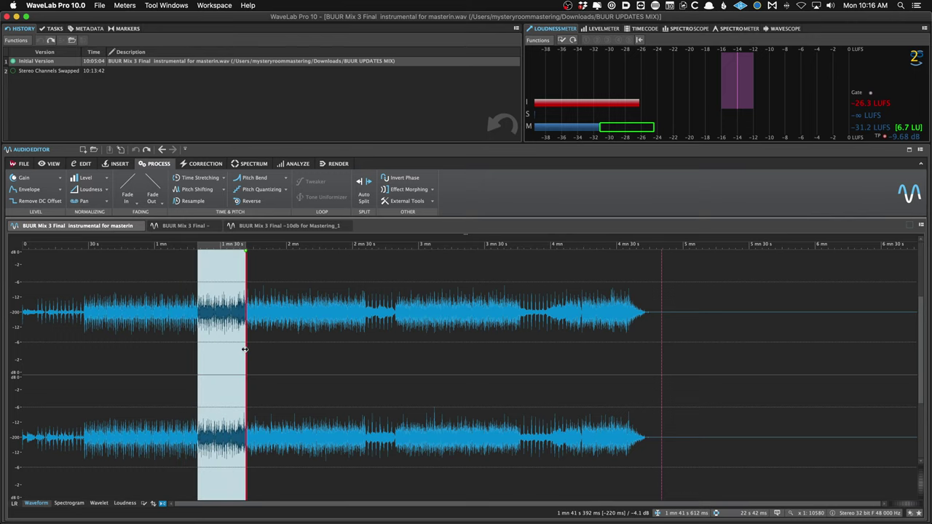
left_click(659, 351)
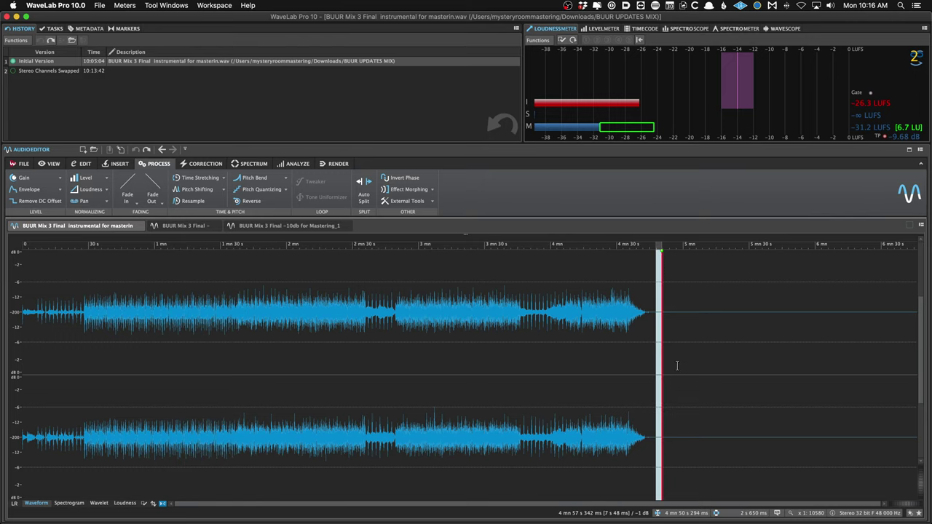
left_click(631, 370)
left_click(209, 342)
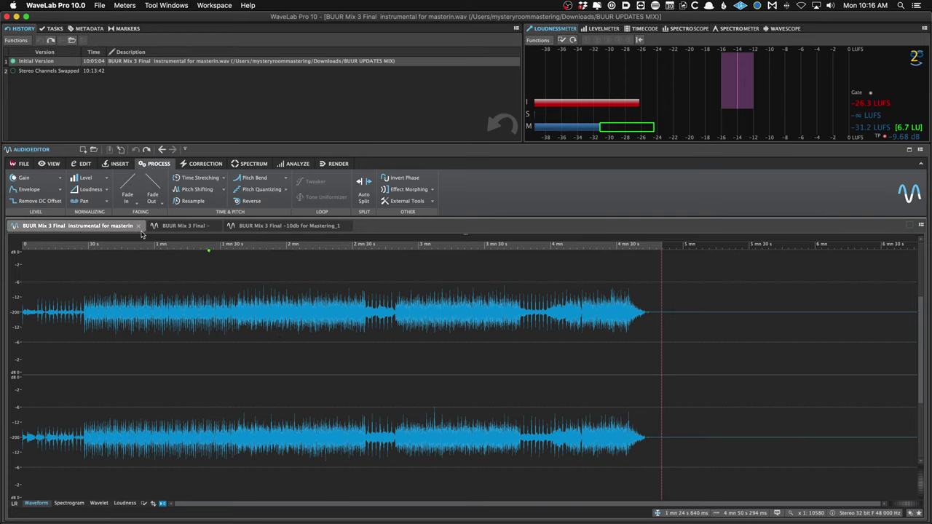
left_click(146, 313)
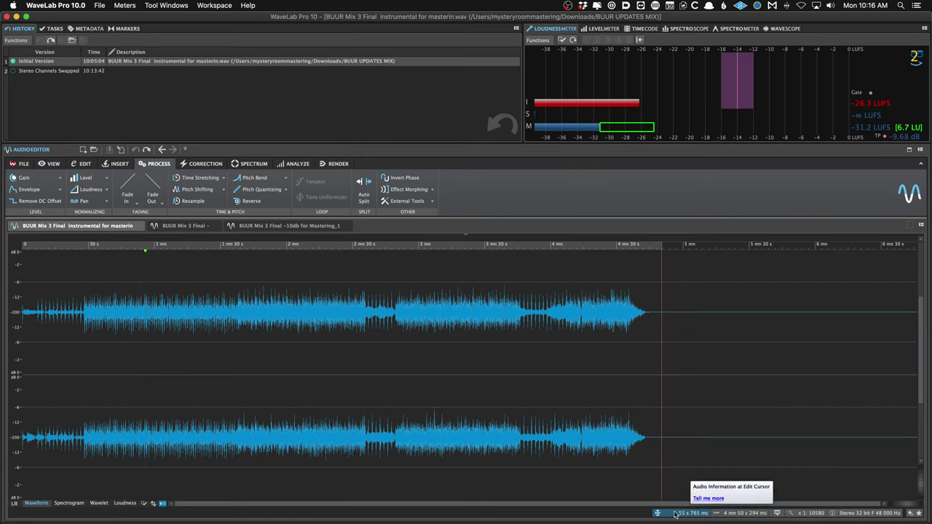
left_click(334, 358)
left_click(167, 343)
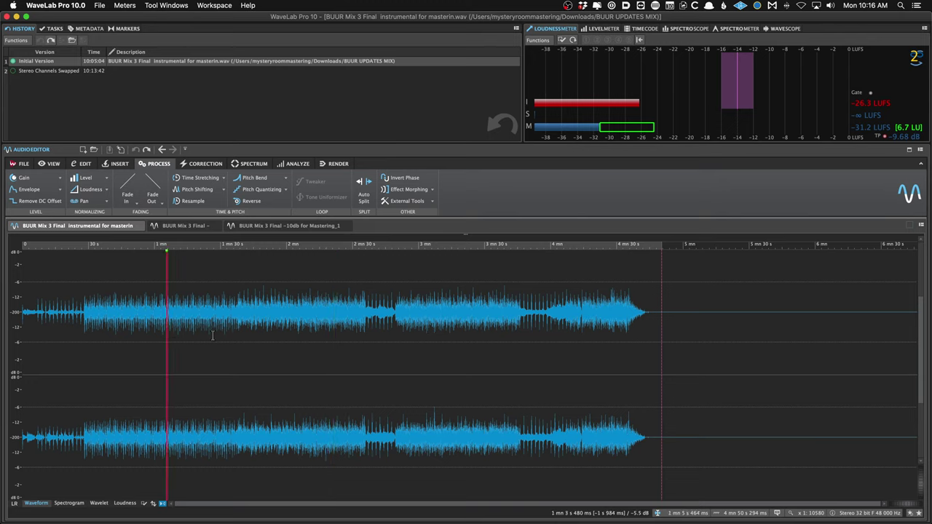
Try applying a gain of +6 dB to the whole instrumental file, close the gain settings, and undo the level change.
left_click(32, 180)
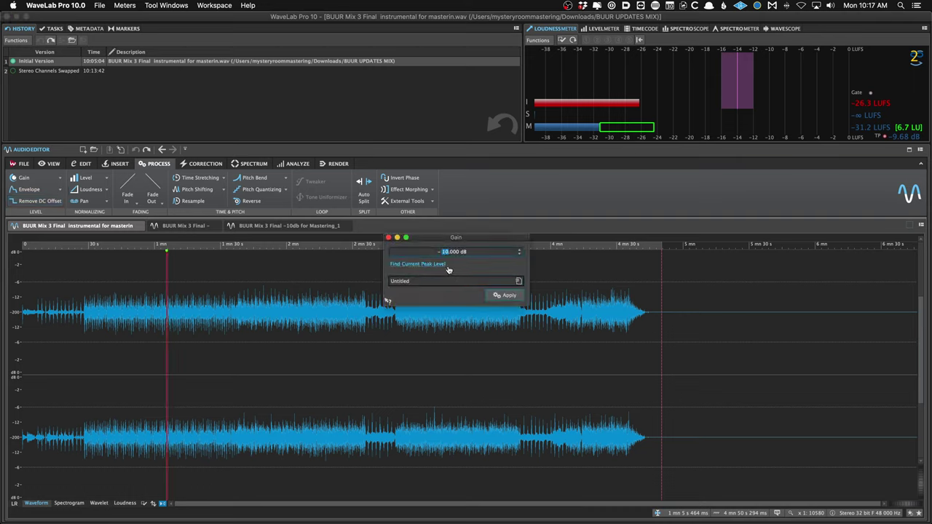
key("Left")
key("Up")
key("Right")
type("6")
key("Return")
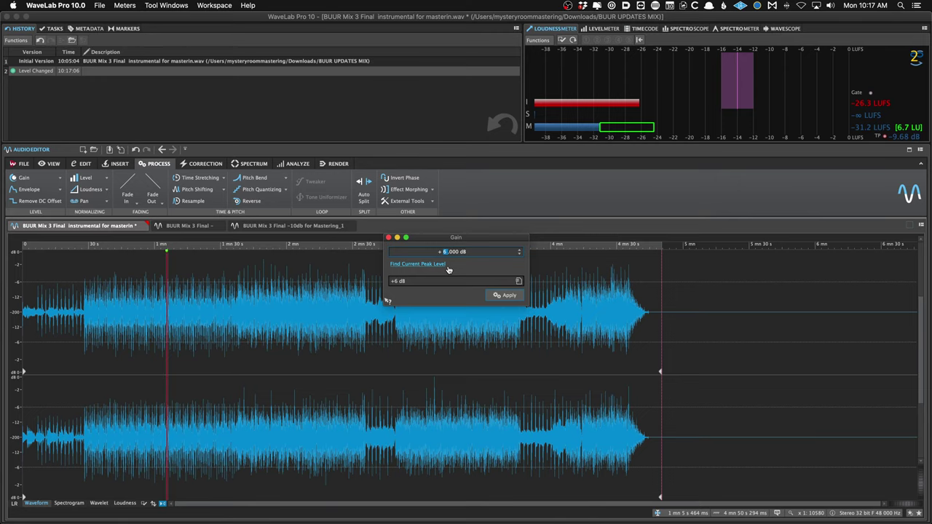
left_click(388, 238)
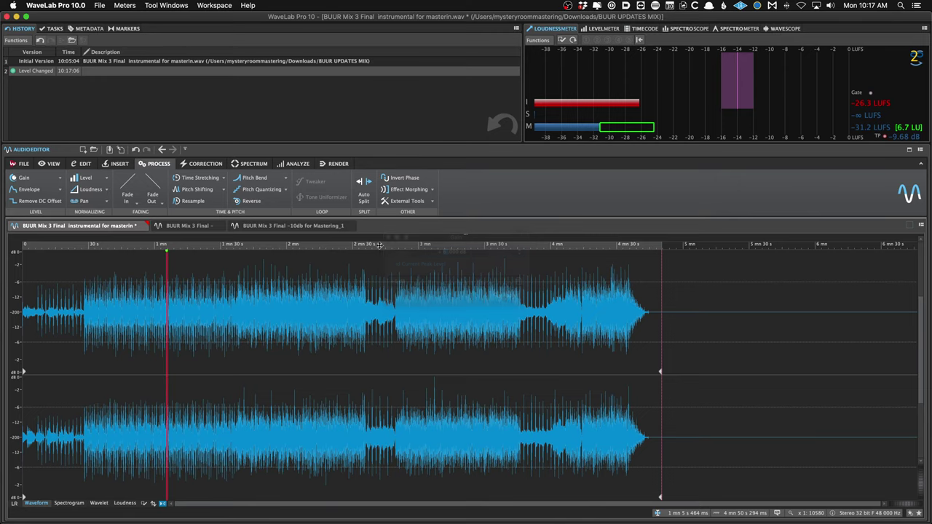
key("super+z")
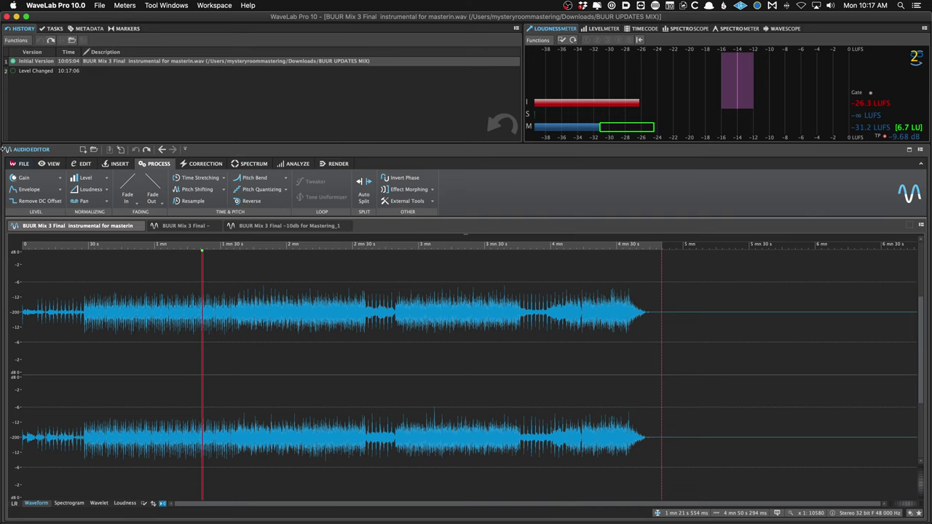
Apply a level envelope with points at about 33 s and 1 min 17 s, and a dip to about -14 dB at about 56 s.
left_click(24, 189)
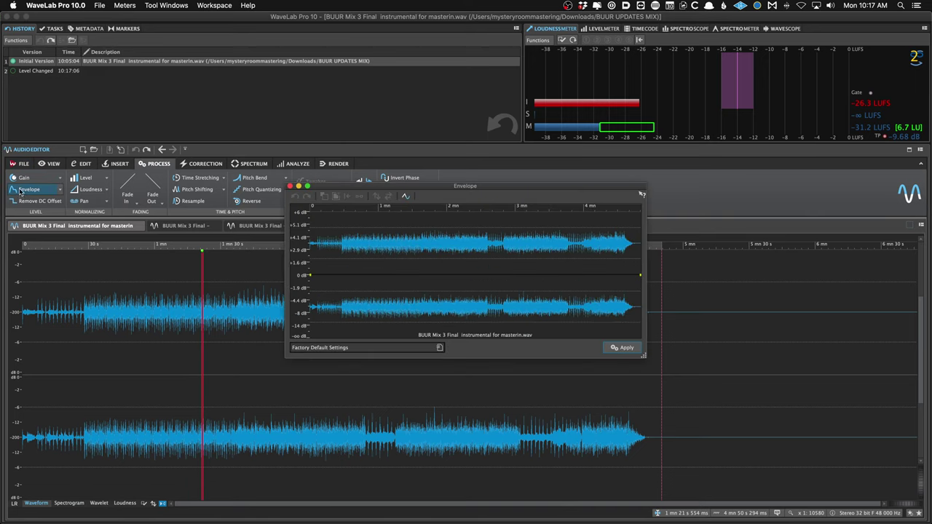
double_click(348, 275)
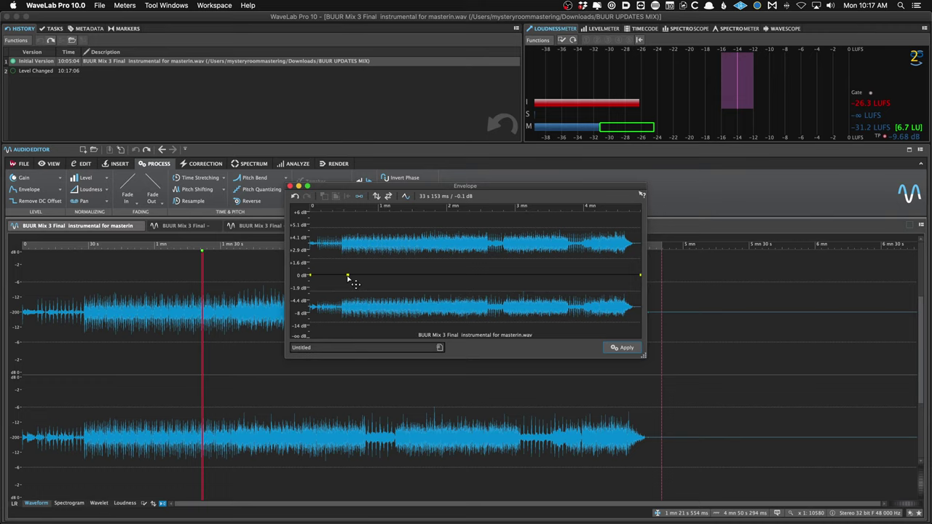
double_click(398, 275)
double_click(374, 276)
left_click_drag(373, 275, 373, 324)
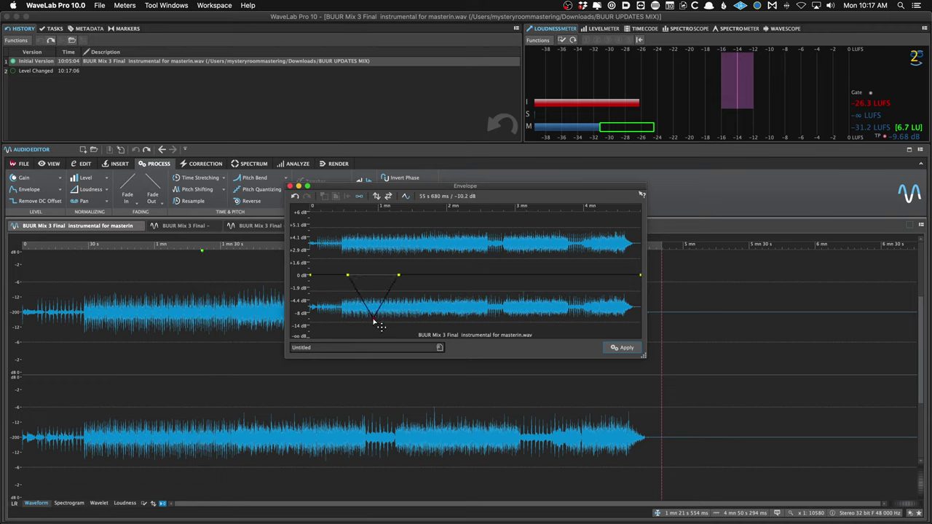
left_click(607, 348)
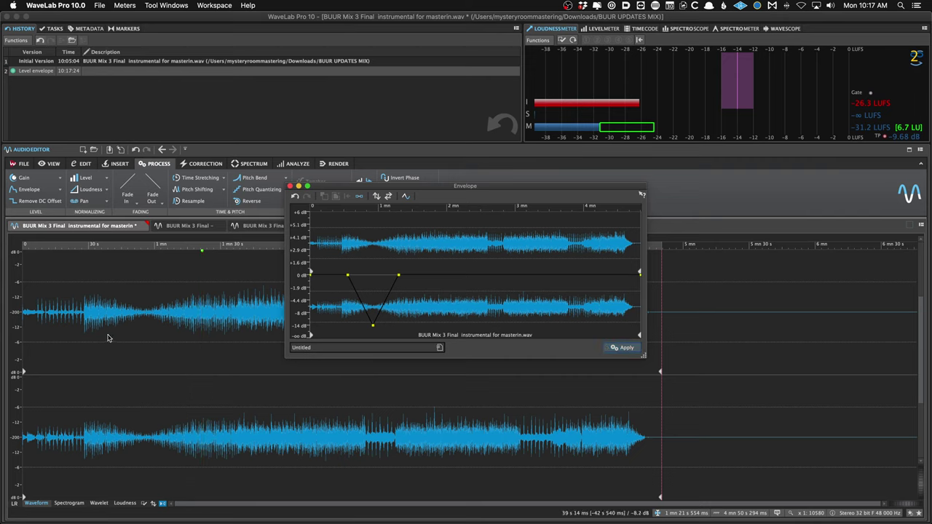
Close the envelope settings, undo the level envelope, and make and clear a selection of about 1 min from about 1 min 20 s.
left_click(290, 187)
key("super+z")
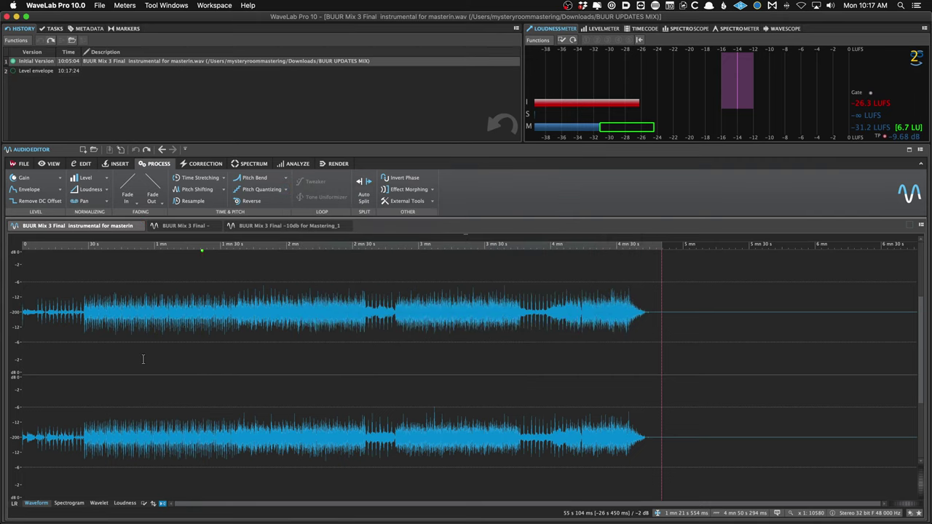
left_click(143, 359)
left_click_drag(166, 361, 199, 367)
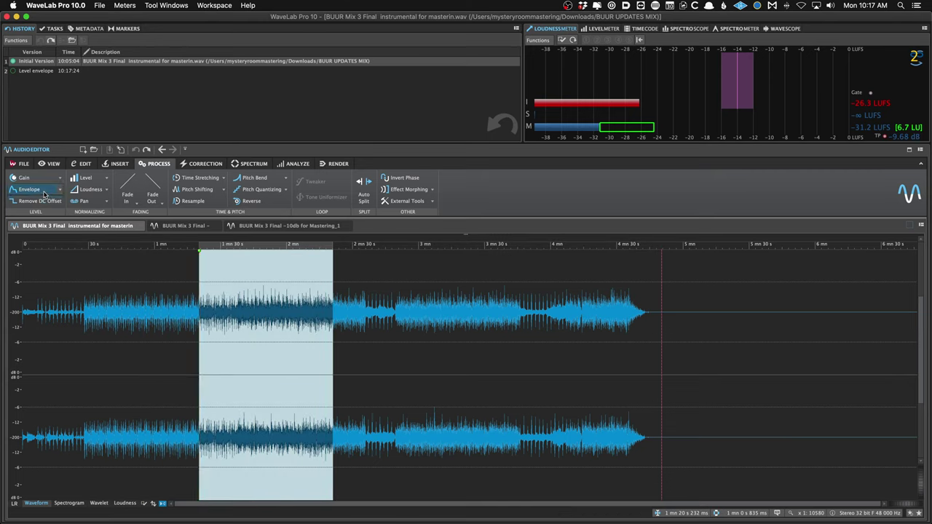
left_click(90, 349)
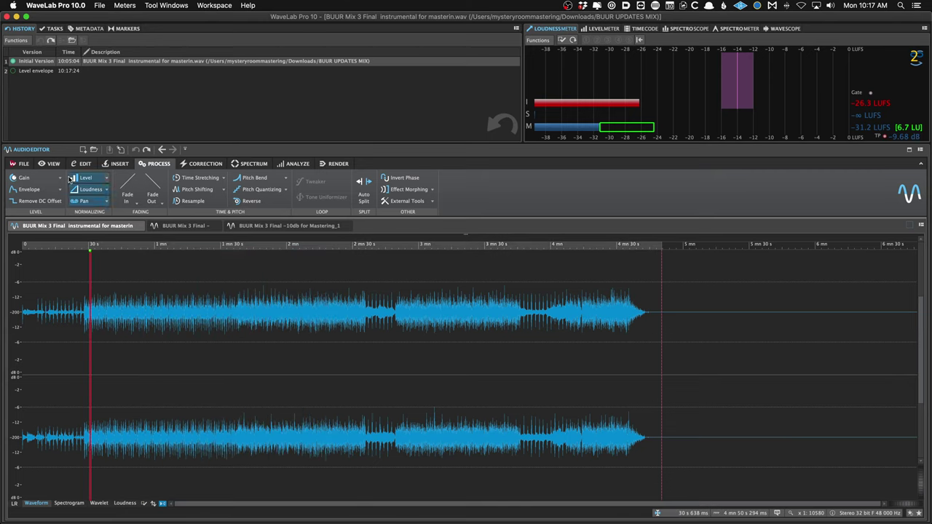
Try removing the DC offset from the whole instrumental file, and place the cursor at about 1 min 47.8 s.
left_click(36, 201)
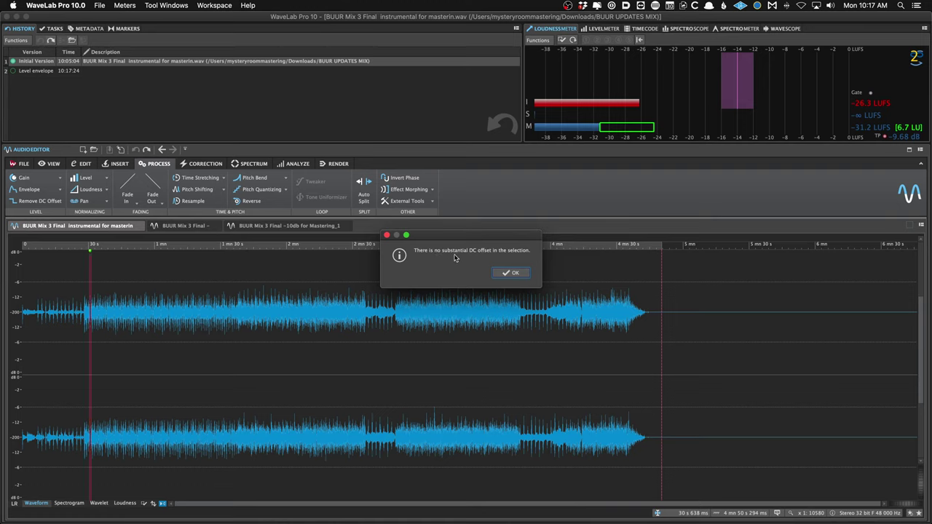
left_click(510, 272)
left_click(260, 347)
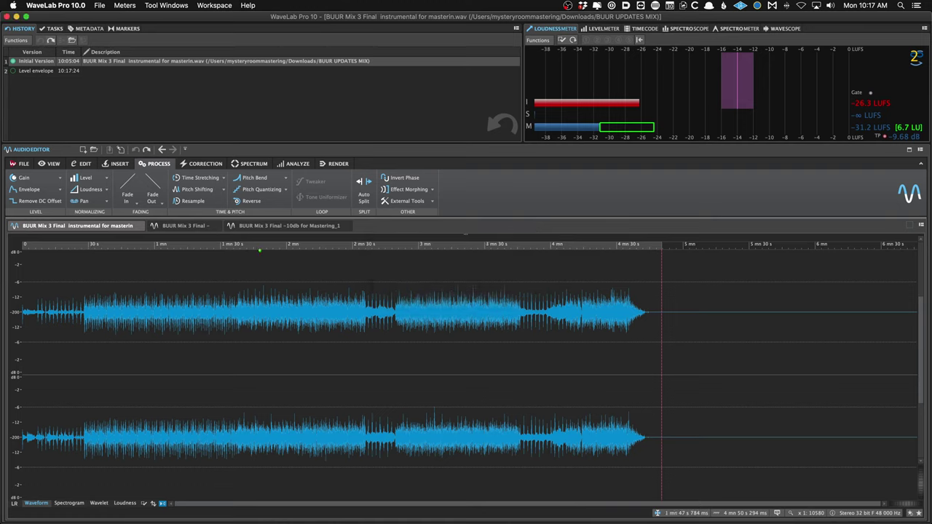
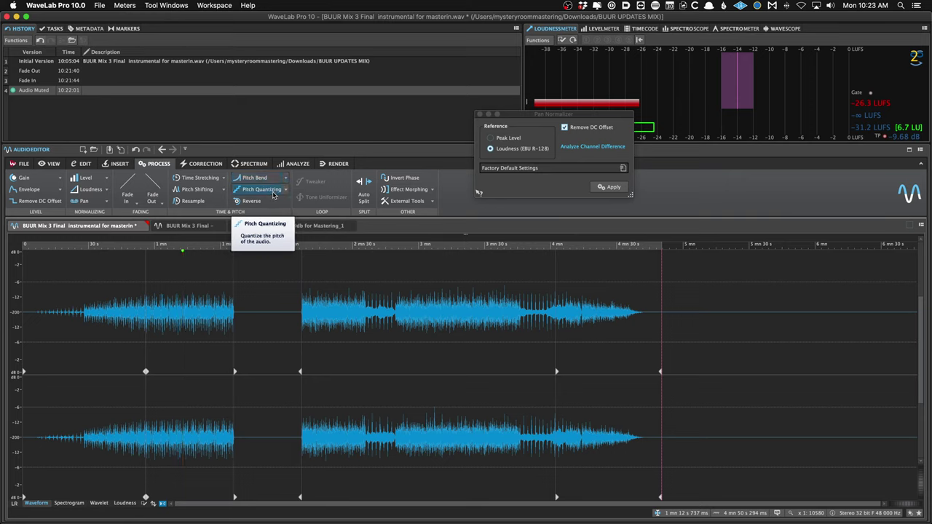
Make trial selections of about 7.7 s ending near 2 min 22 s and about 4.9 s ending near 1 min 14 s, clearing each.
left_click(270, 335)
left_click(327, 338)
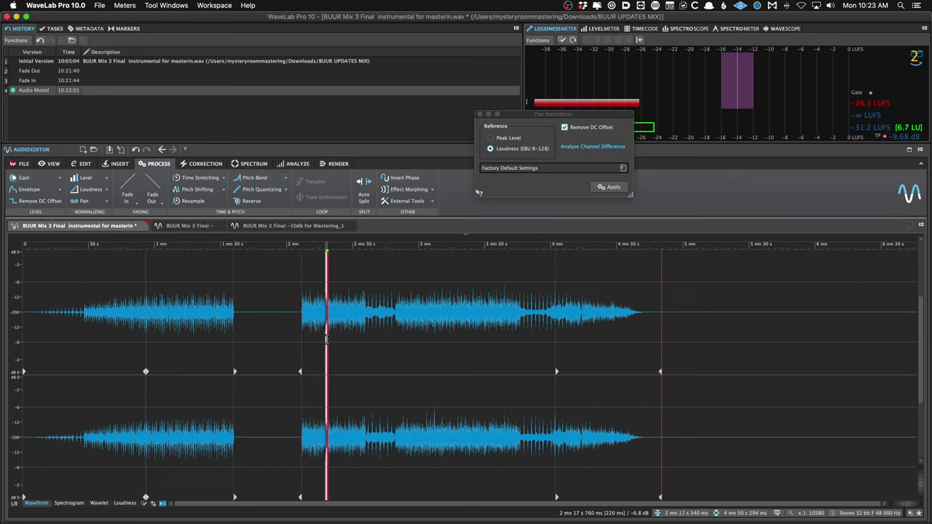
left_click(344, 341)
scroll(319, 342, "up", 4)
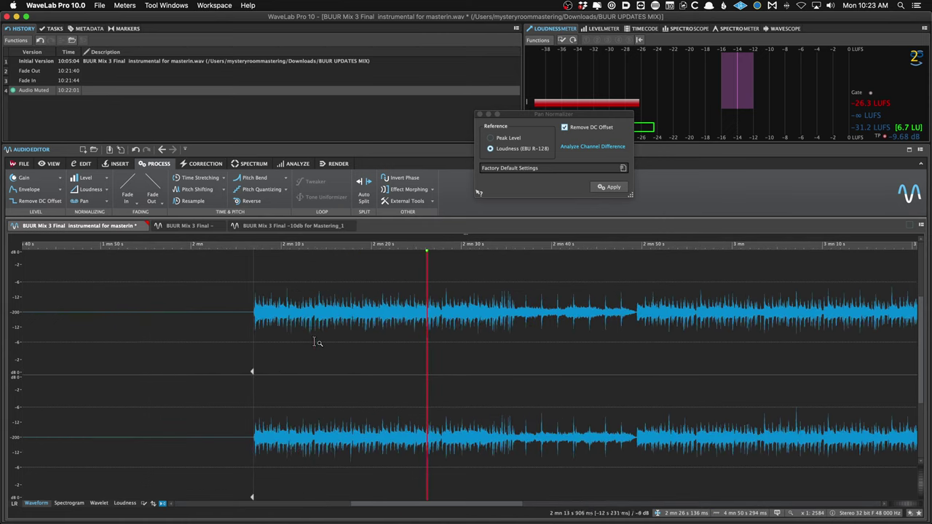
left_click(314, 343)
left_click_drag(324, 343, 392, 354)
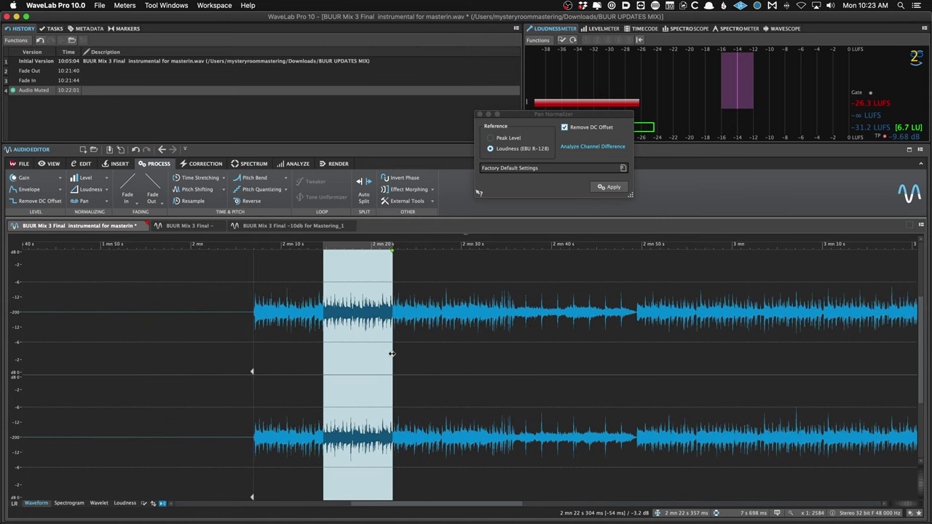
scroll(378, 351, "down", 6)
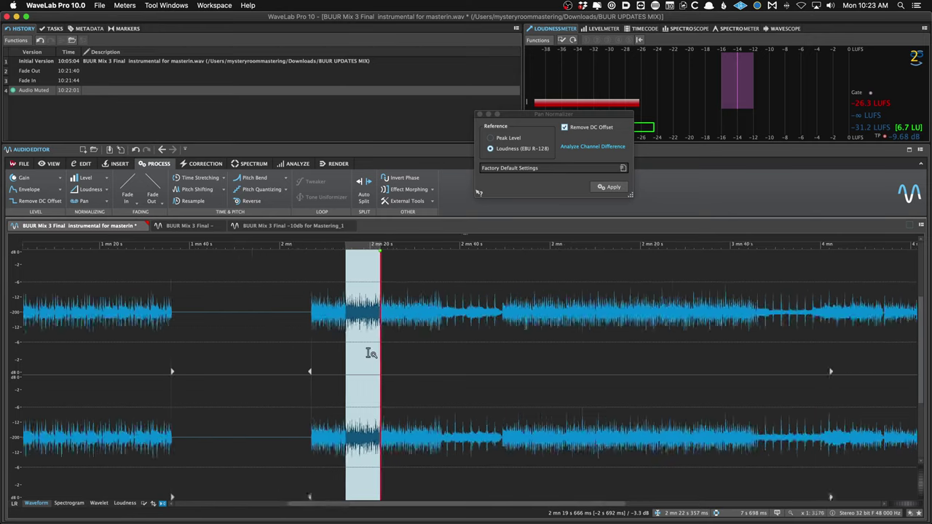
left_click(245, 326)
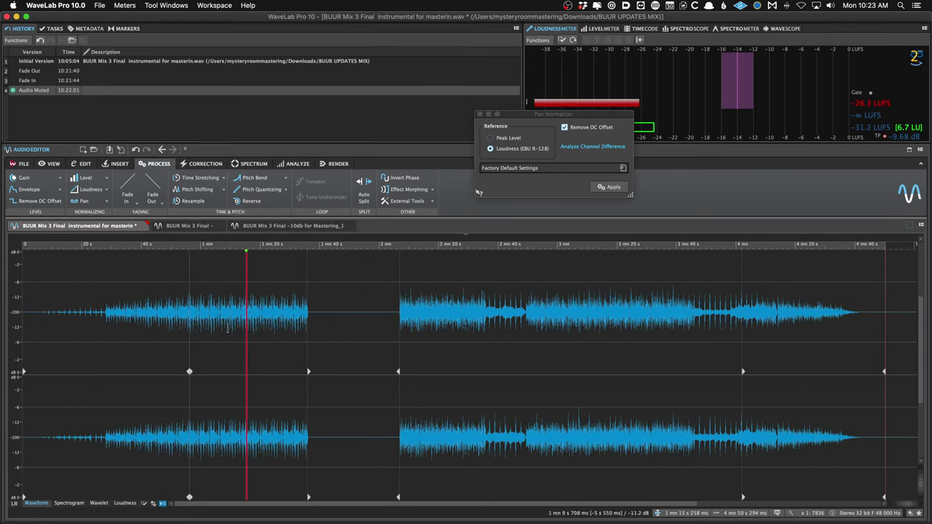
left_click(228, 328)
left_click_drag(229, 327, 241, 328)
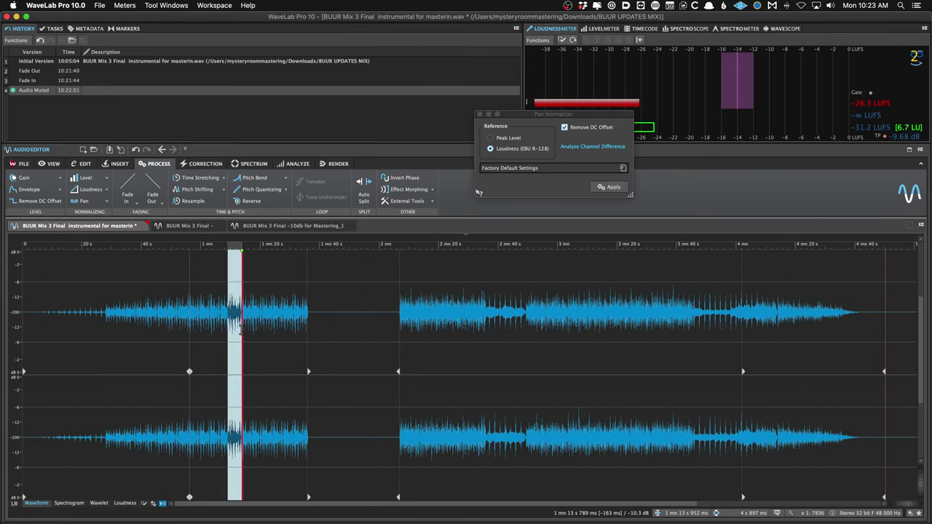
scroll(252, 331, "up", 3)
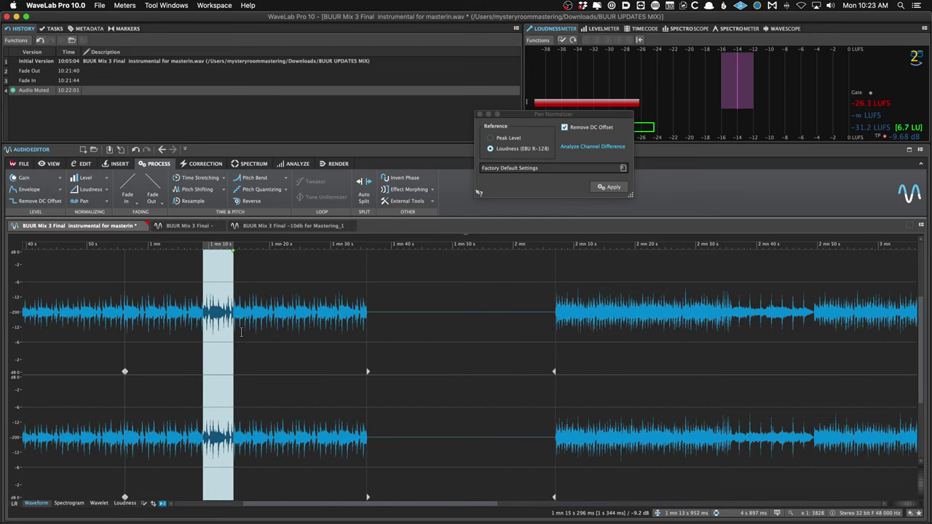
left_click(183, 342)
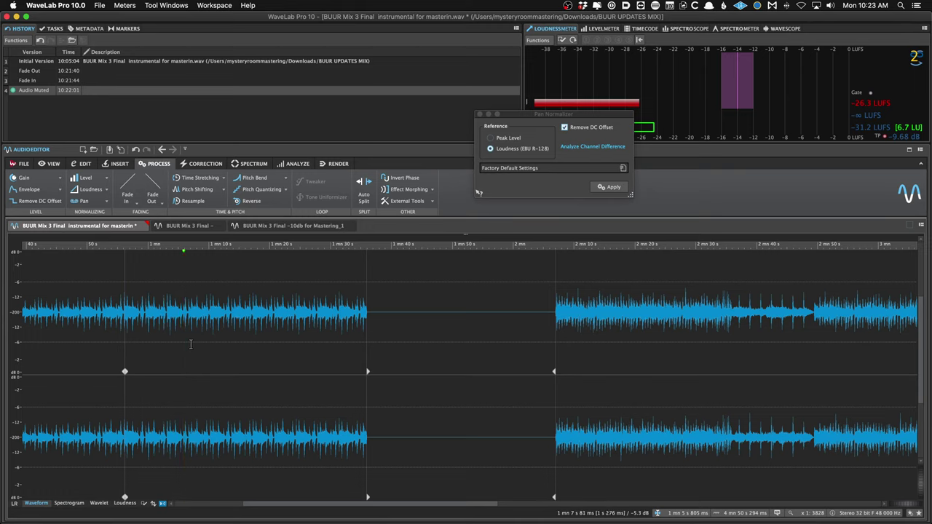
Reverse about 4.9 s of audio ending at about 1 min 12.5 s, and clear the selection.
left_click_drag(194, 345, 224, 341)
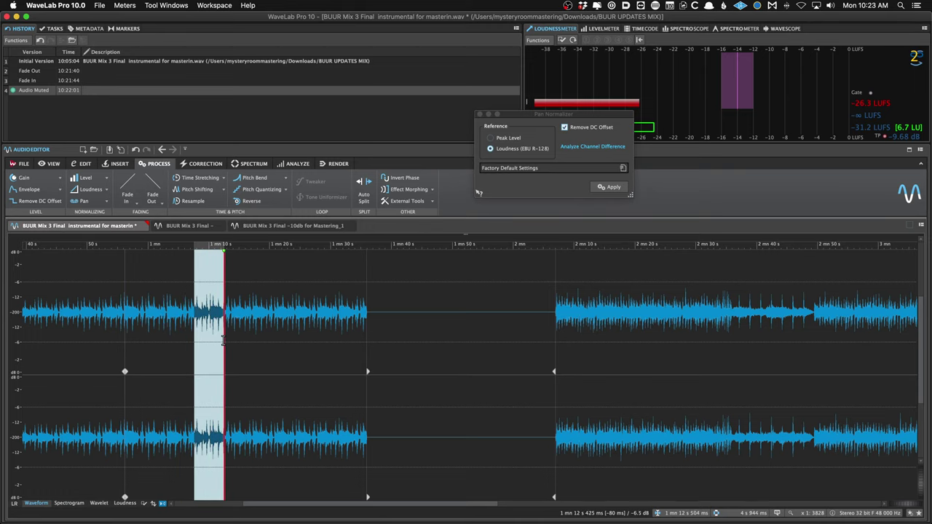
scroll(208, 344, "up", 5)
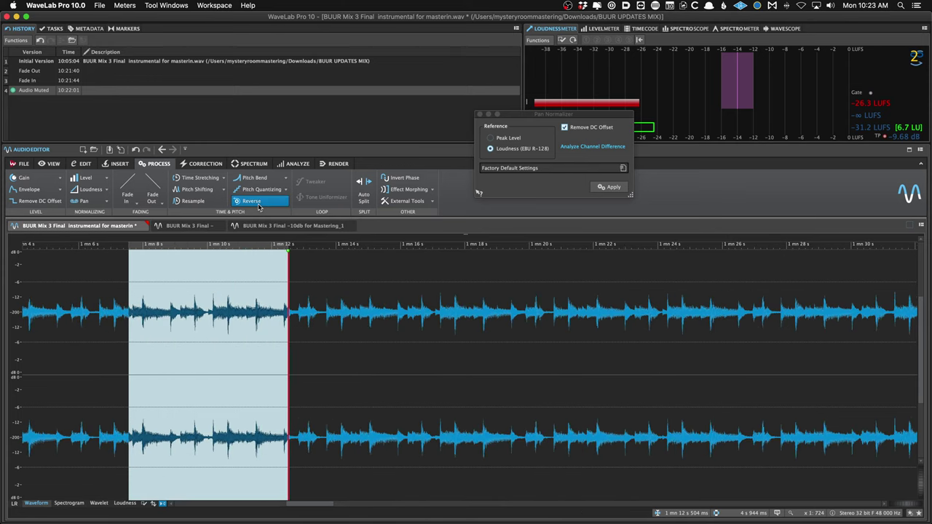
left_click(256, 201)
left_click(106, 330)
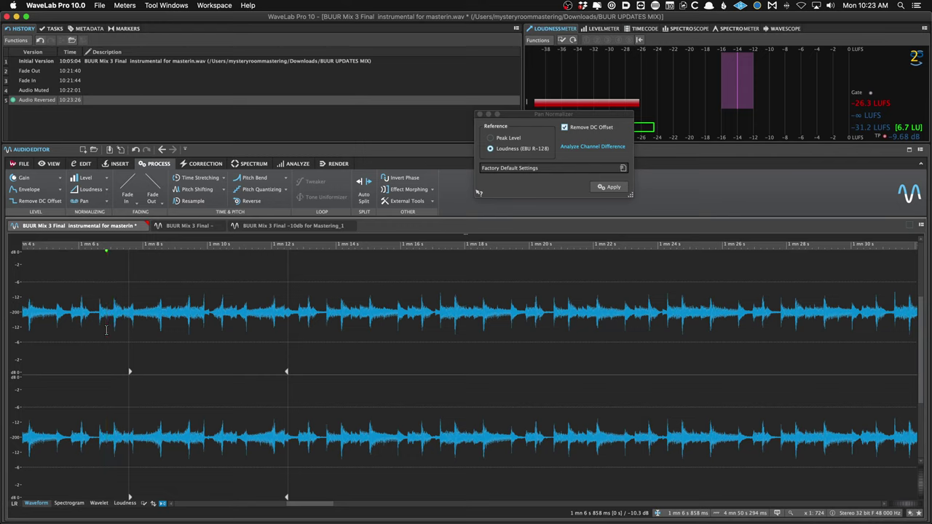
Try reversing about 2.4 s of audio ending at about 1 min 20.7 s, and undo the reversal.
left_click_drag(316, 352, 394, 352)
left_click_drag(489, 351, 559, 350)
left_click_drag(477, 327, 551, 327)
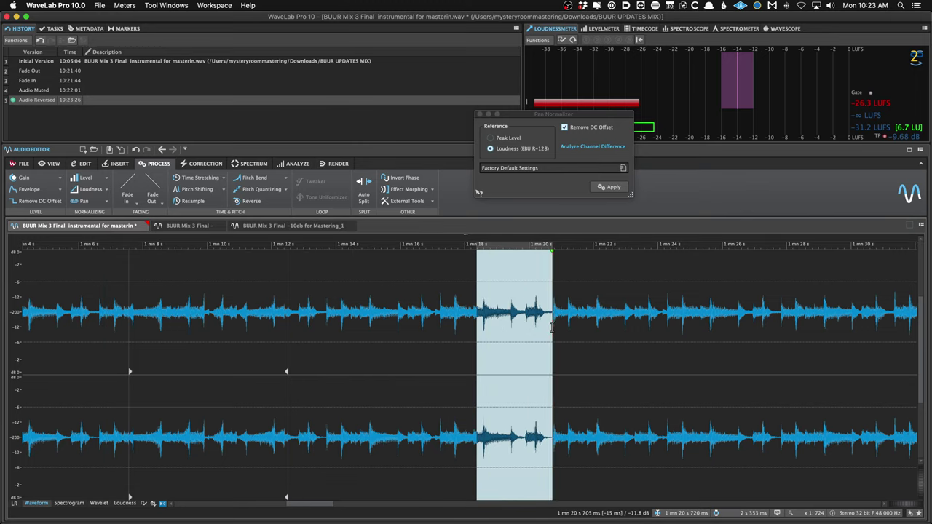
left_click(245, 202)
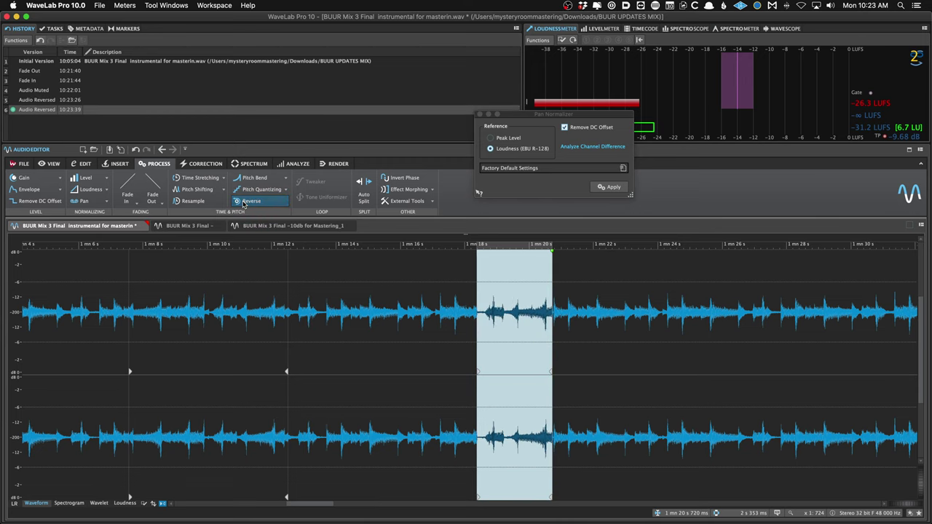
key("ctrl+z")
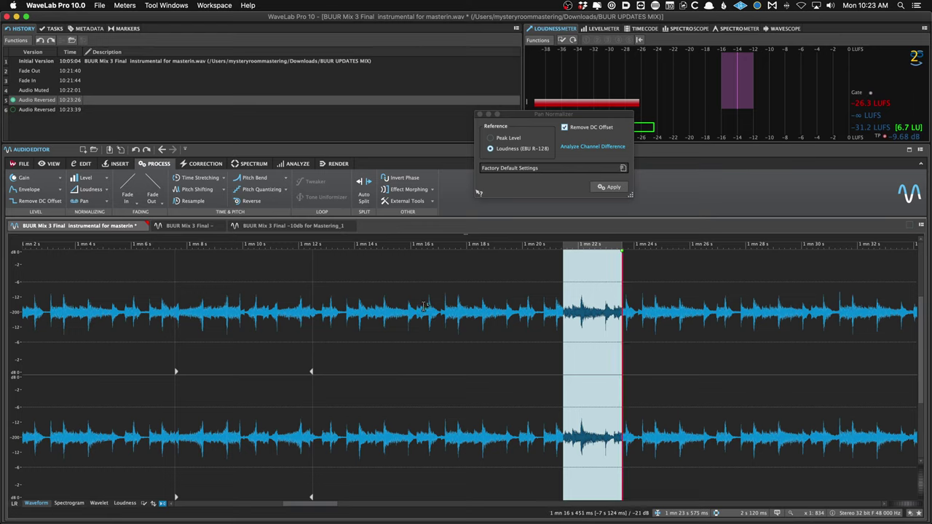
Try reversing about 1.9 s of audio ending at about 1 min 20.4 s, and undo the reversal.
left_click_drag(481, 292, 534, 291)
left_click(263, 203)
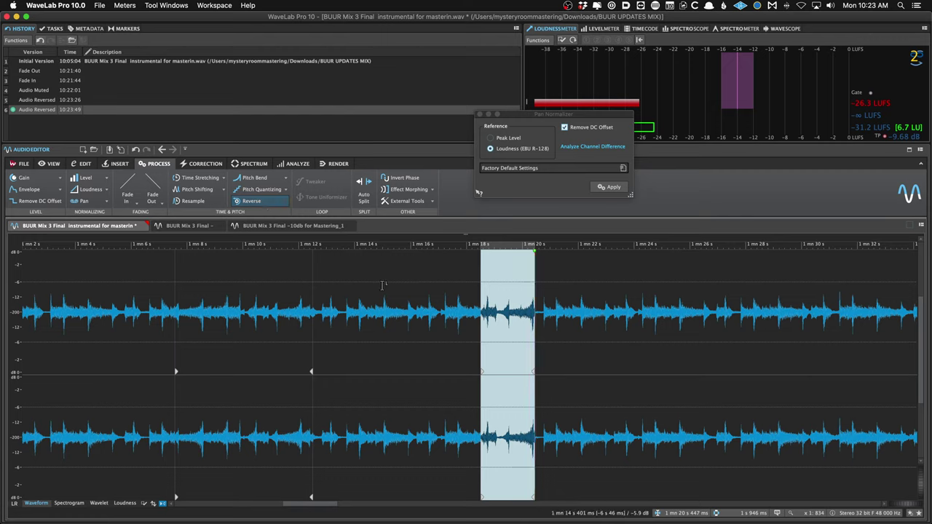
key("super+z")
Make and clear selections of about 2.3 s and 1 s near 1 min 16 s, and move the Pan Normalizer window clear of the processing commands.
left_click_drag(398, 288, 463, 349)
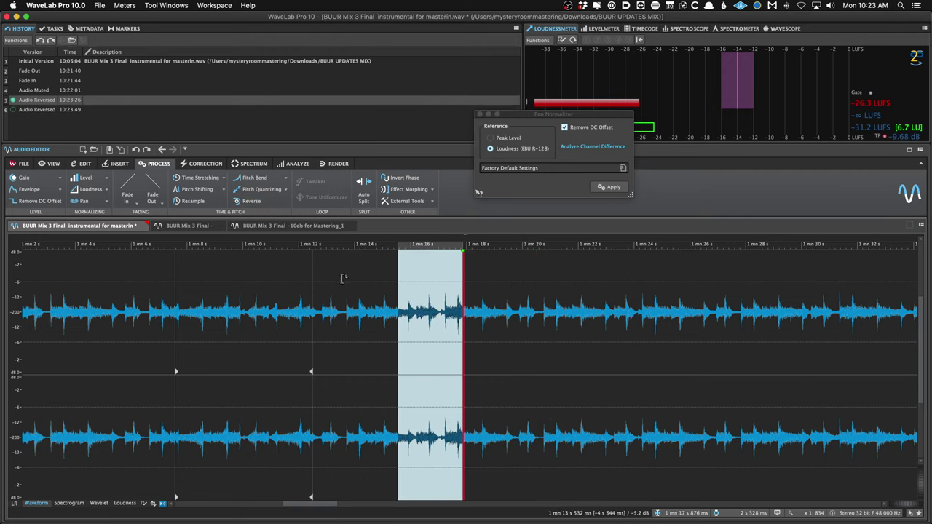
left_click(344, 291)
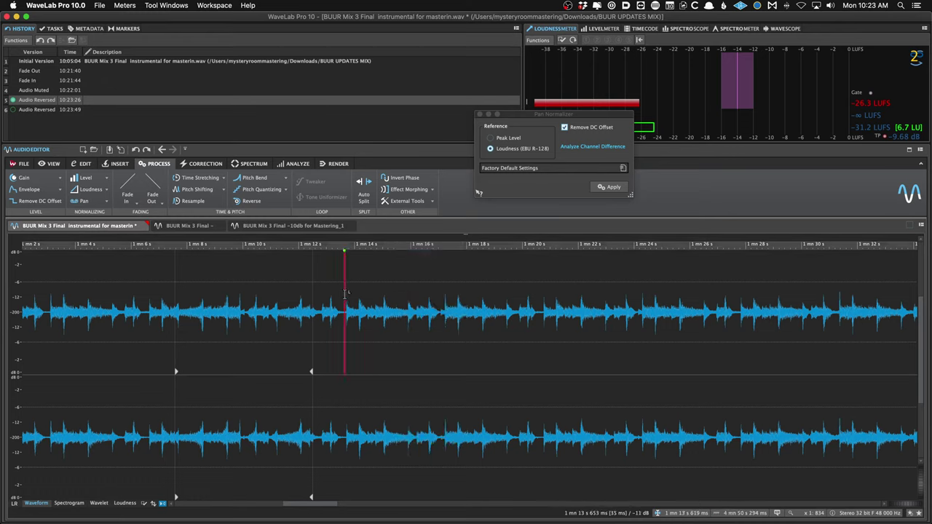
left_click(338, 353)
left_click_drag(376, 356, 404, 356)
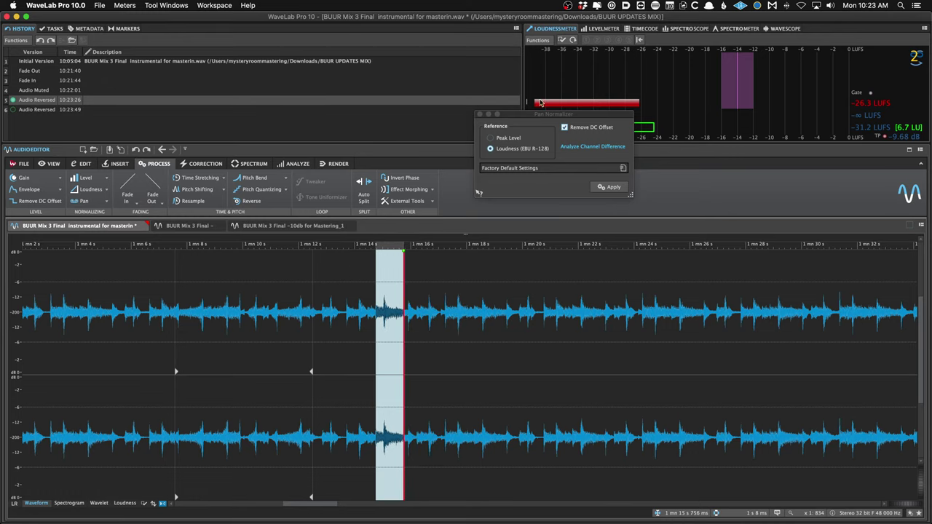
left_click_drag(534, 117, 689, 71)
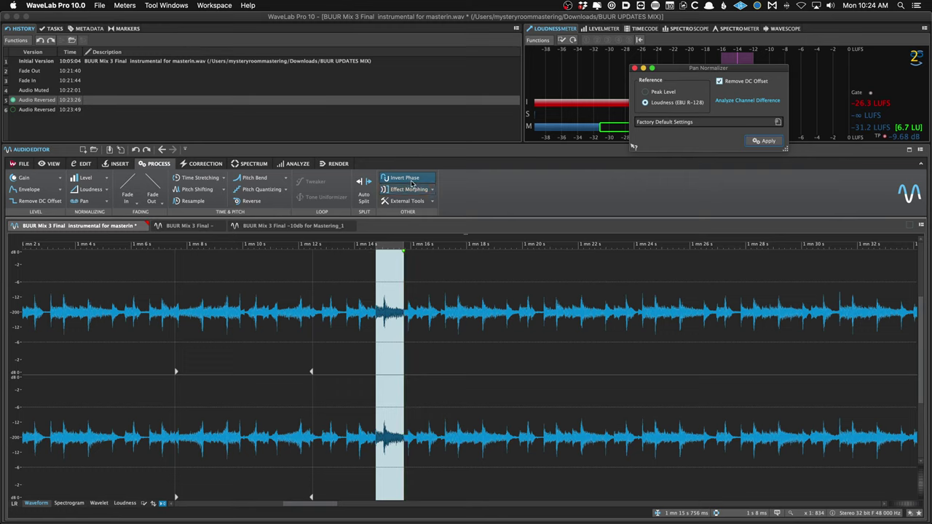
left_click(346, 313)
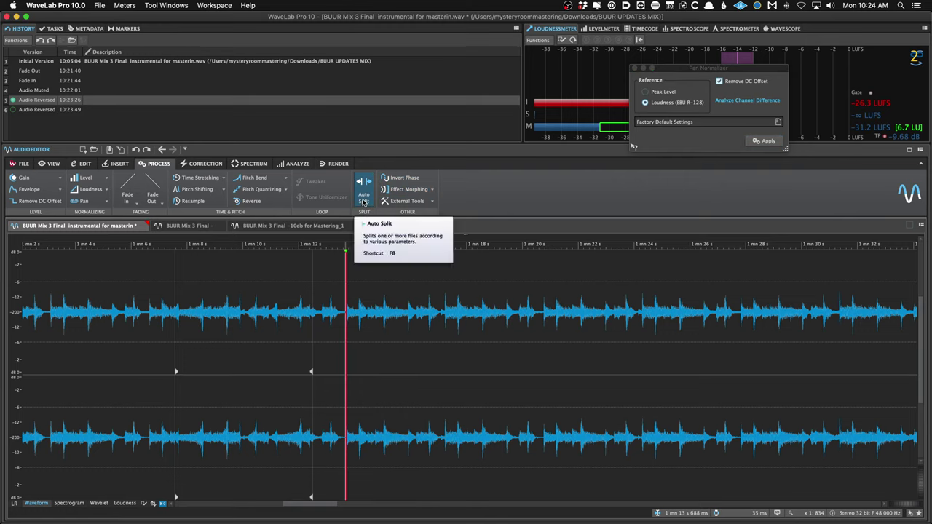
Open and cancel the Auto Split options, and make and clear a selection of about 1.4 s ending near 1 min 18 s.
left_click(364, 201)
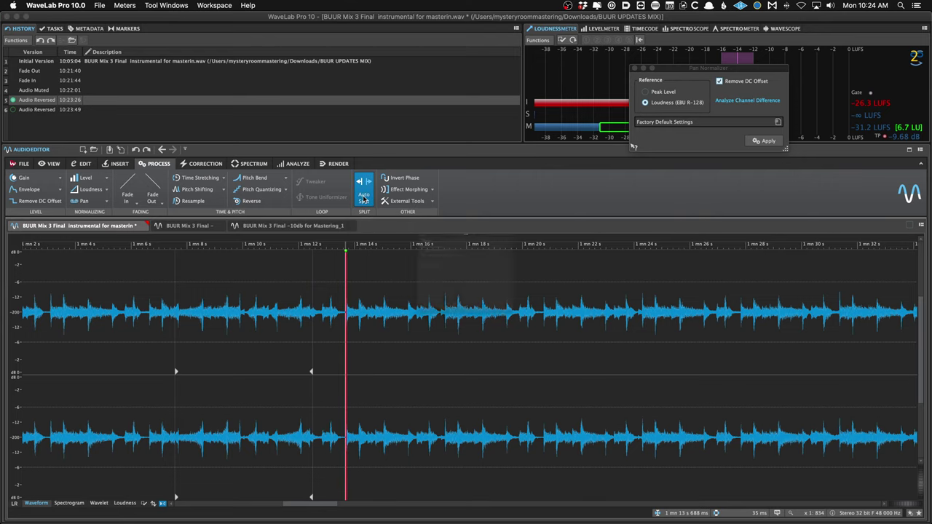
left_click(620, 405)
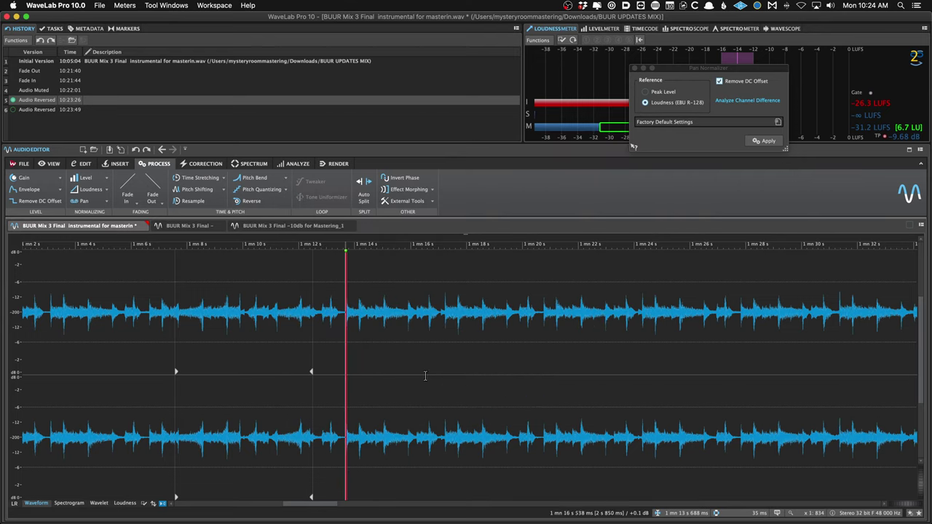
left_click_drag(426, 377, 466, 378)
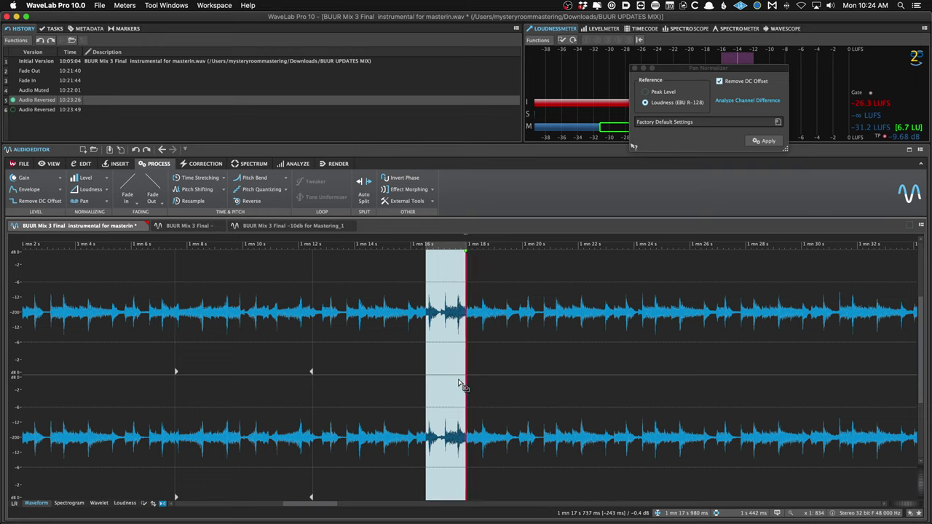
left_click(346, 348)
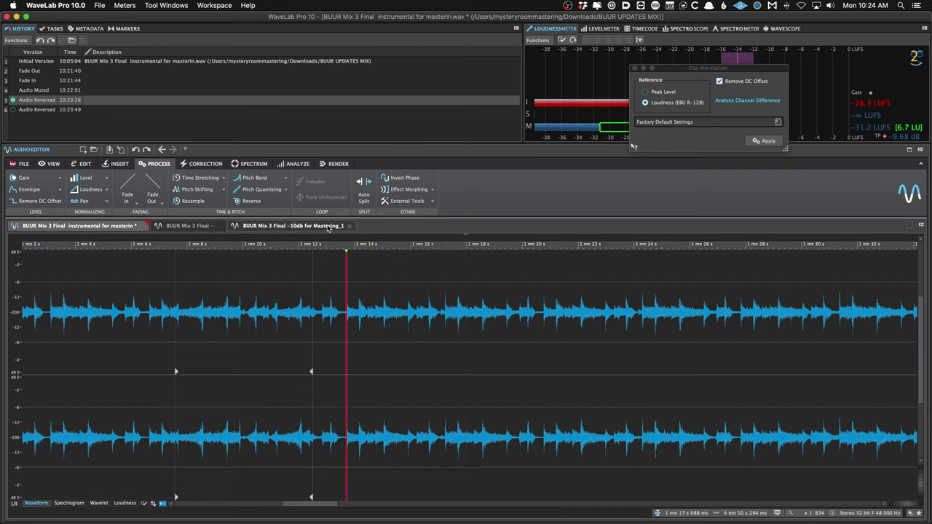
Show the Effect Morphing settings for about 3.3 s of audio ending near 1 min 18.8 s, close them, and clear the selection.
left_click_drag(395, 349, 487, 353)
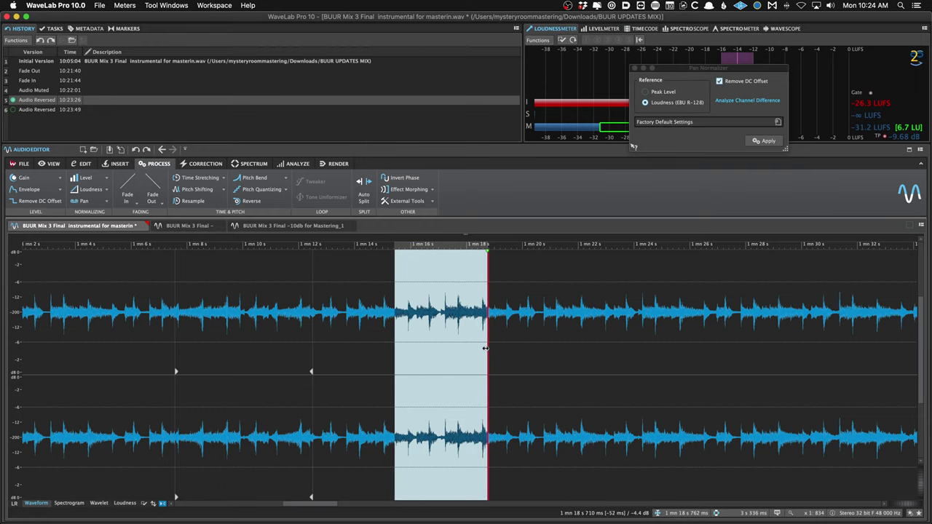
left_click(419, 191)
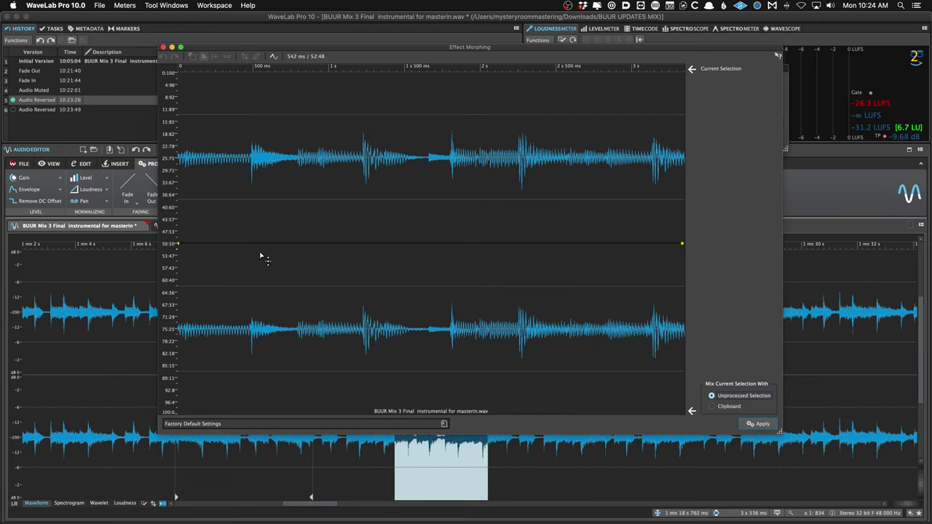
left_click(163, 48)
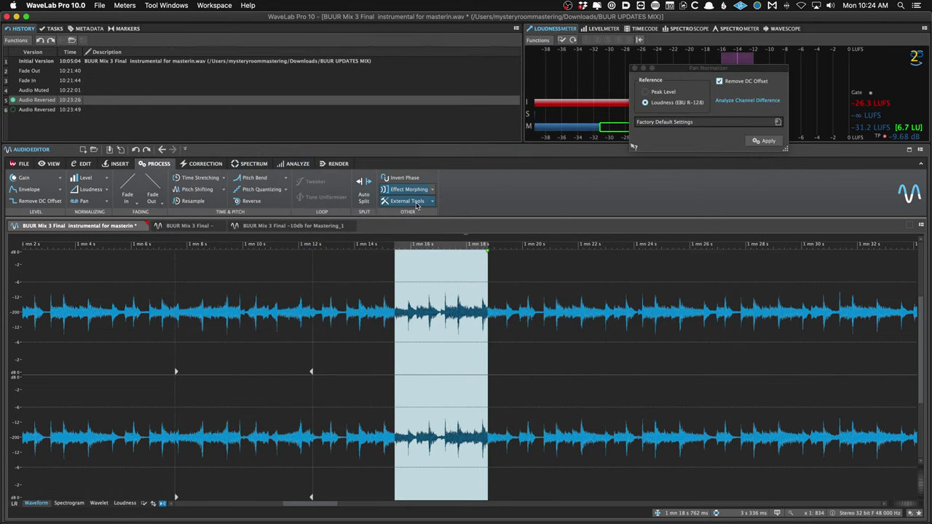
left_click(223, 334)
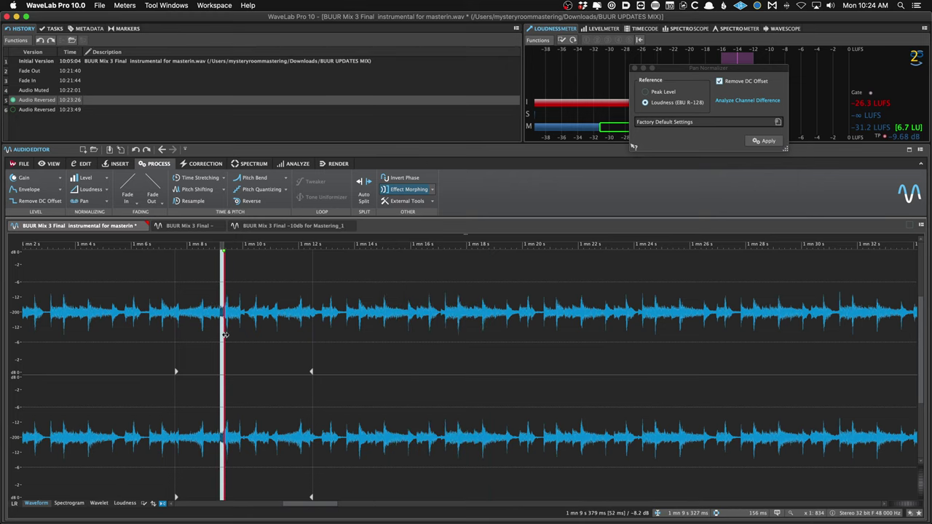
left_click(128, 346)
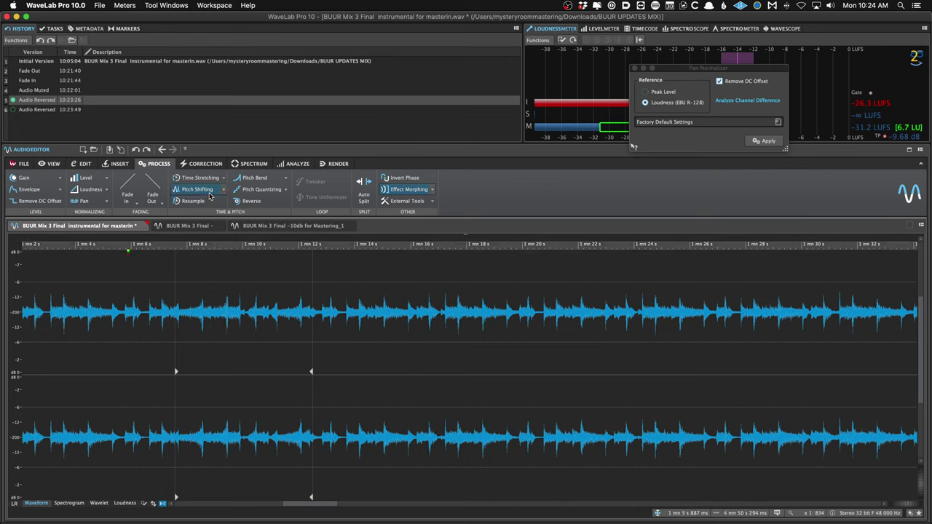
Detect the next audio error across the entire file, and make a selection of about 1.2 s starting near 1 min 20.3 s.
left_click(206, 164)
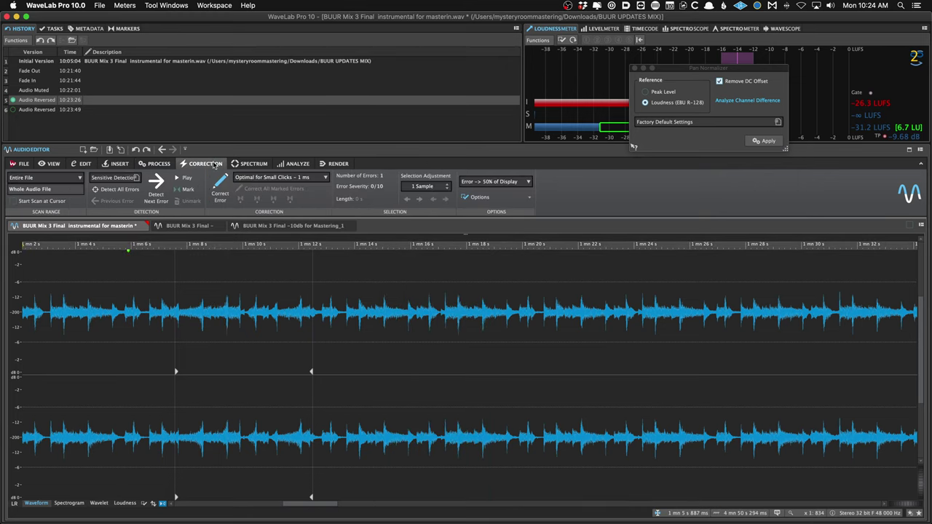
left_click(156, 191)
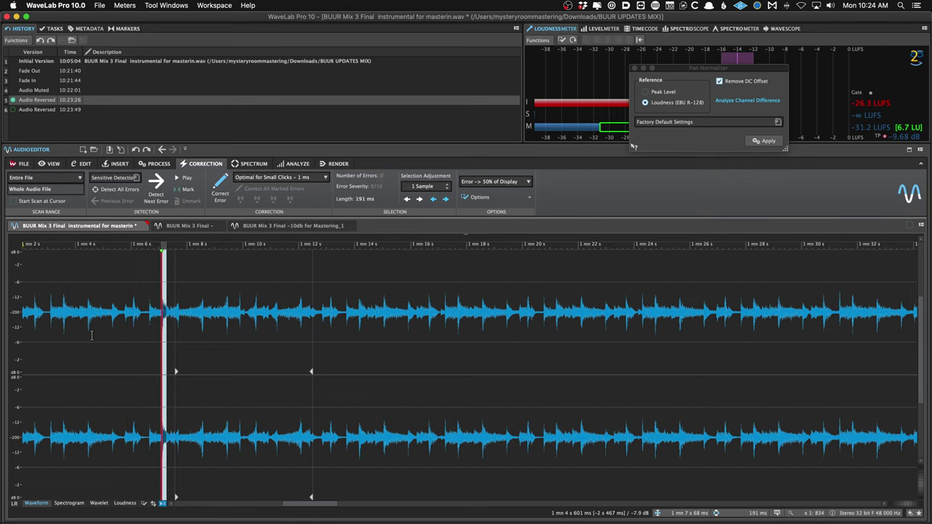
left_click(225, 351)
left_click_drag(400, 377, 542, 378)
left_click_drag(565, 377, 496, 358)
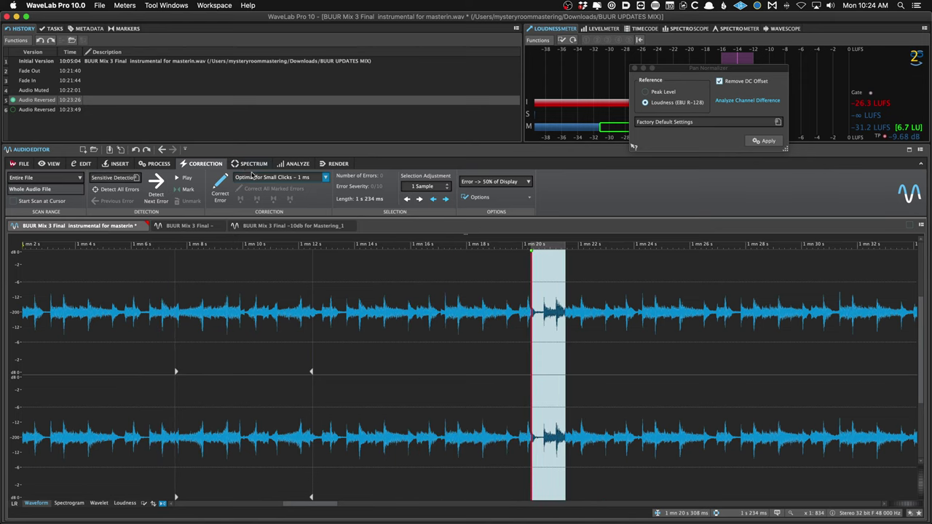
Switch to spectrum editing in the spectrogram display, and toggle the Show Resizing Frame option.
left_click(249, 163)
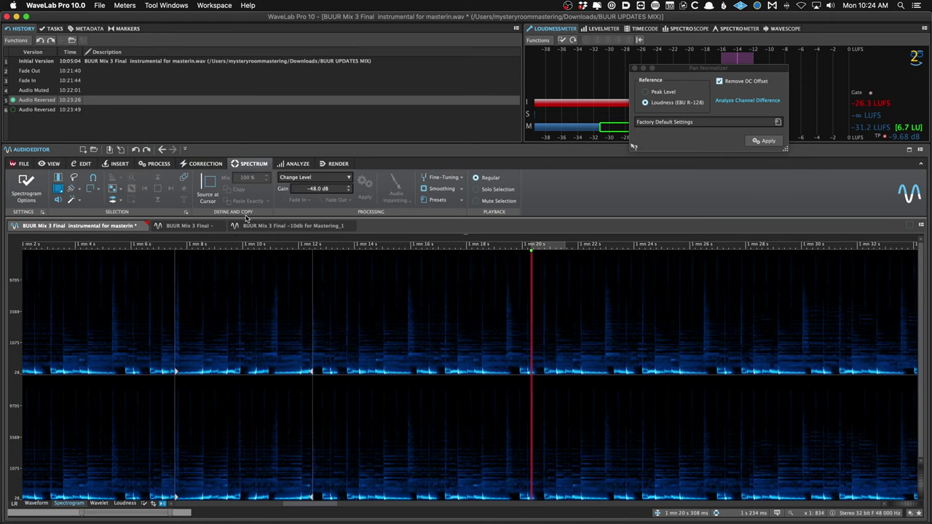
left_click(36, 504)
left_click(64, 504)
right_click(94, 374)
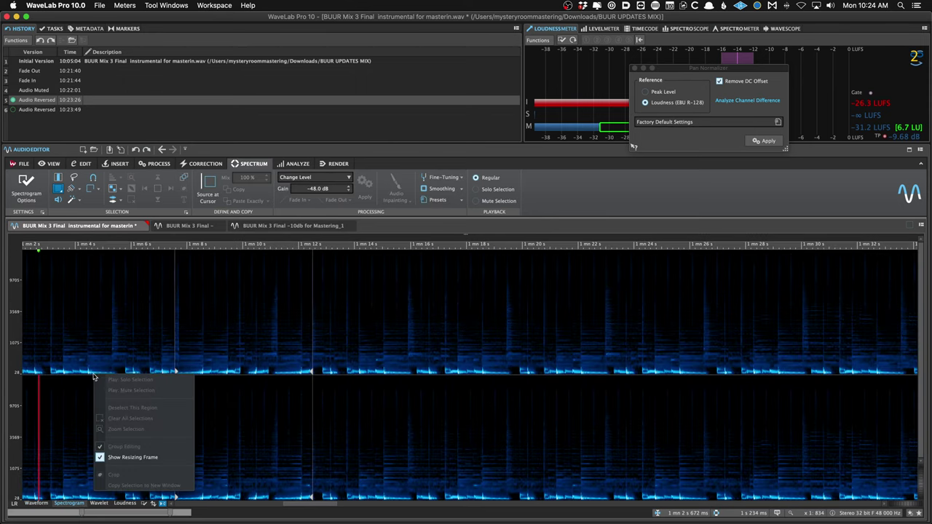
left_click(133, 459)
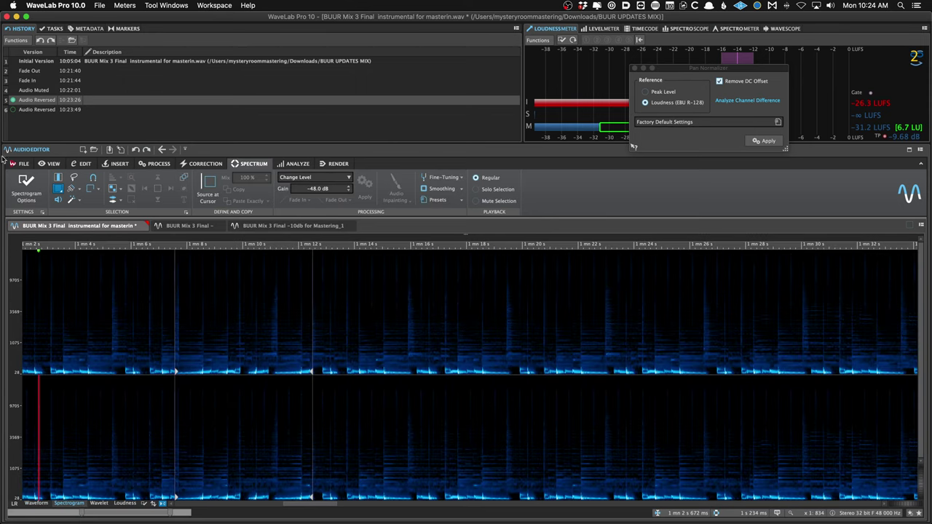
Apply the Orange factory preset to the spectrogram with a selection opacity of 32%, and close the Spectrogram Options.
left_click(22, 183)
left_click(462, 330)
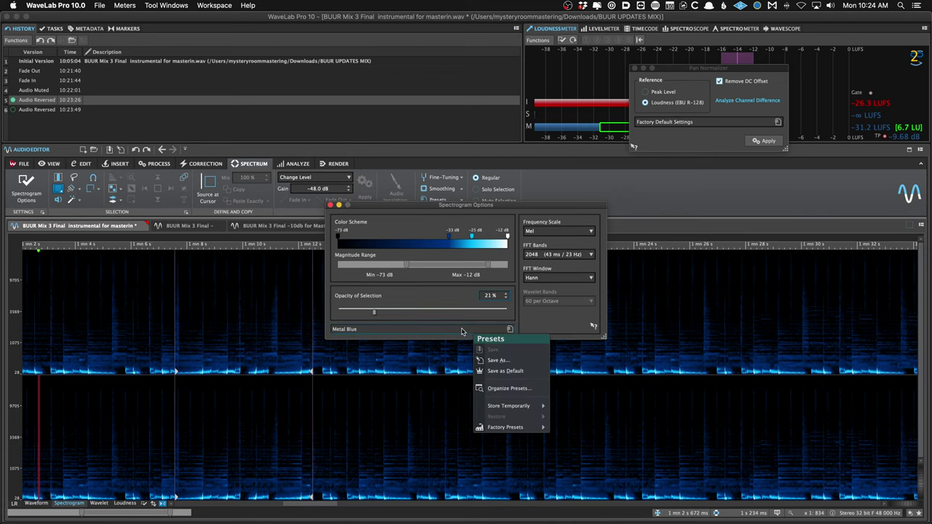
mouse_move(503, 427)
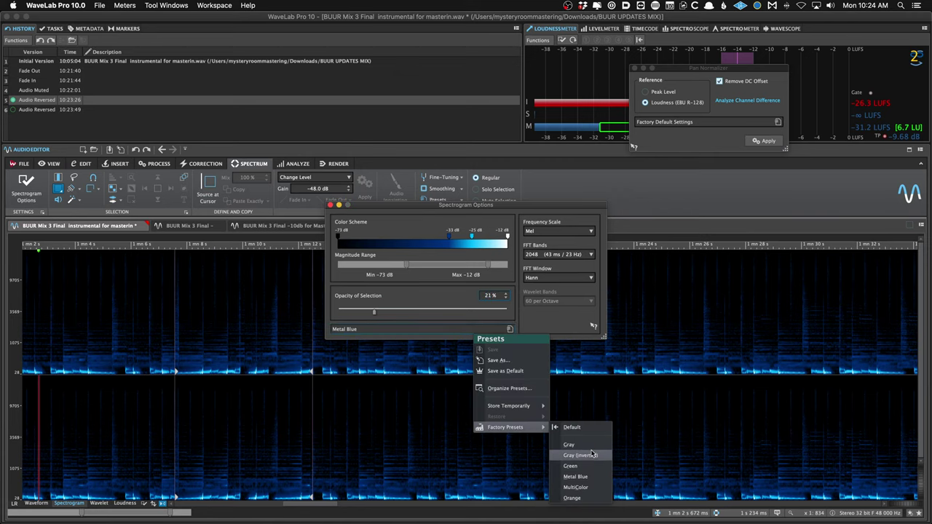
left_click(597, 497)
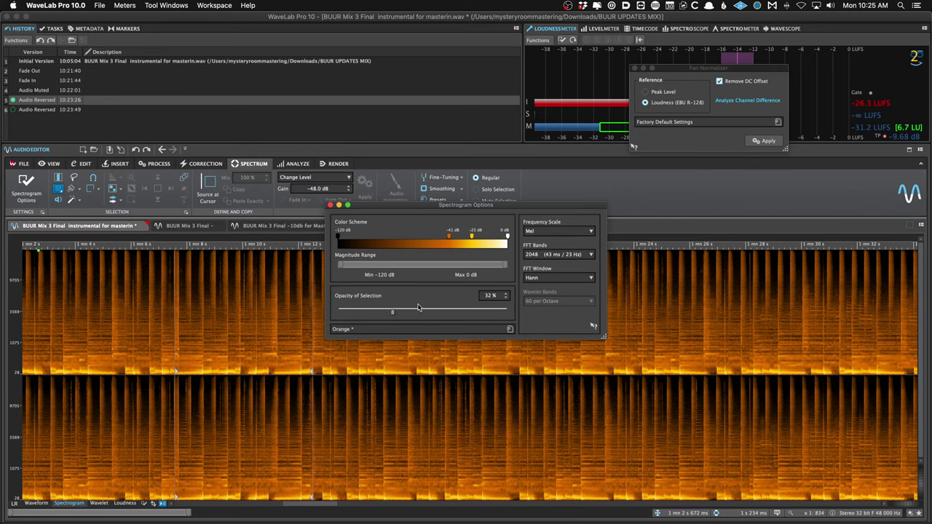
left_click(330, 204)
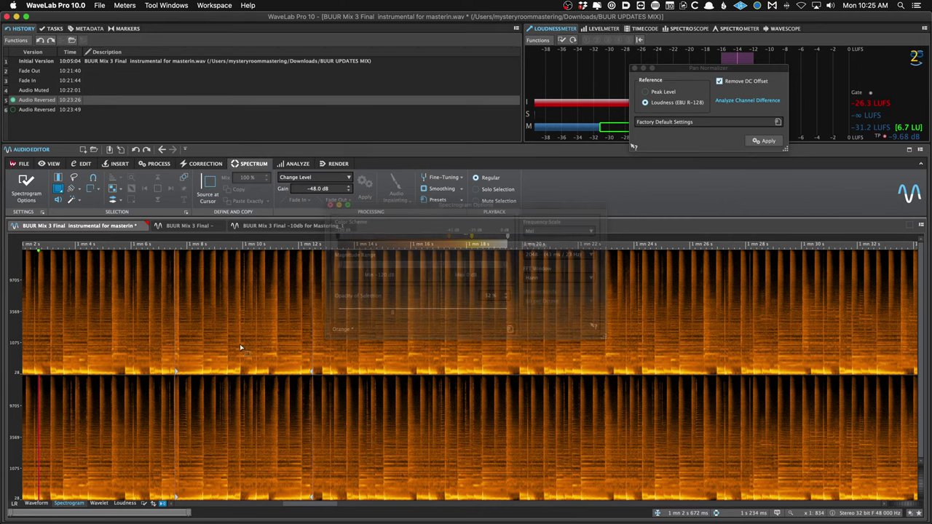
Apply Audio Inpainting to about 100 ms of high-frequency content near 54.6 s in the spectrogram, and clear the selection.
left_click(86, 363)
scroll(69, 357, "left", 5)
scroll(94, 354, "up", 3)
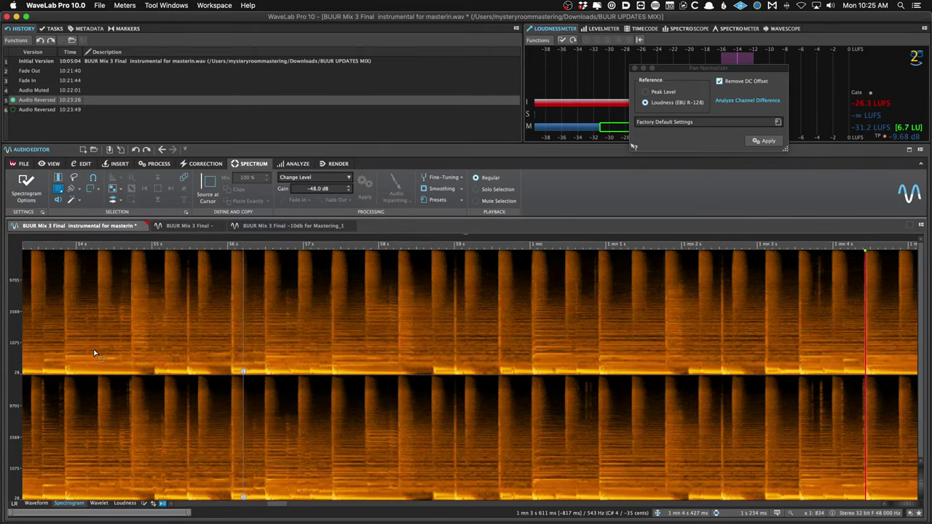
scroll(95, 354, "up", 3)
scroll(92, 355, "down", 4)
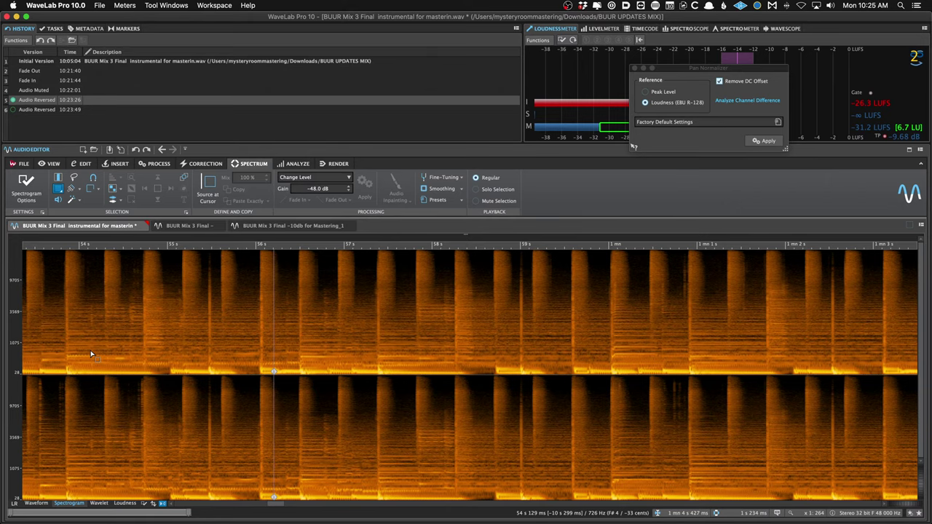
scroll(90, 350, "up", 4)
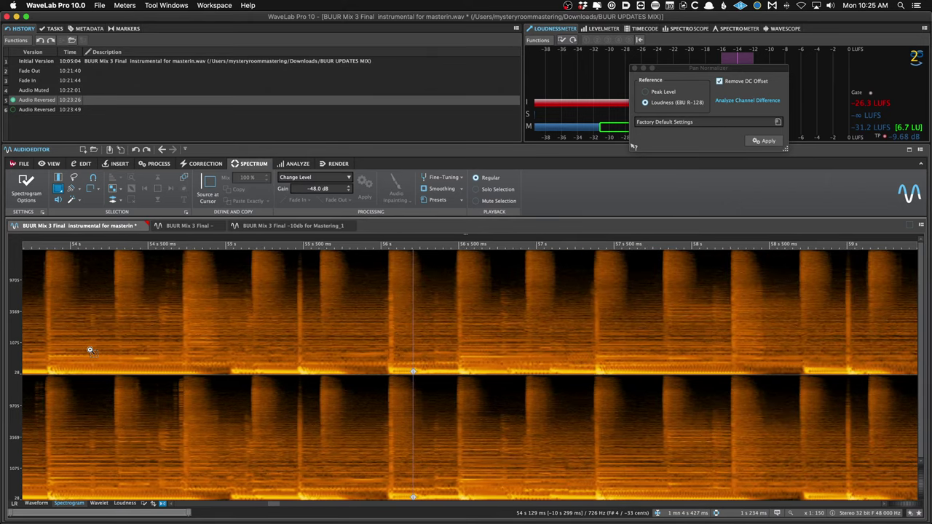
left_click_drag(213, 265, 235, 297)
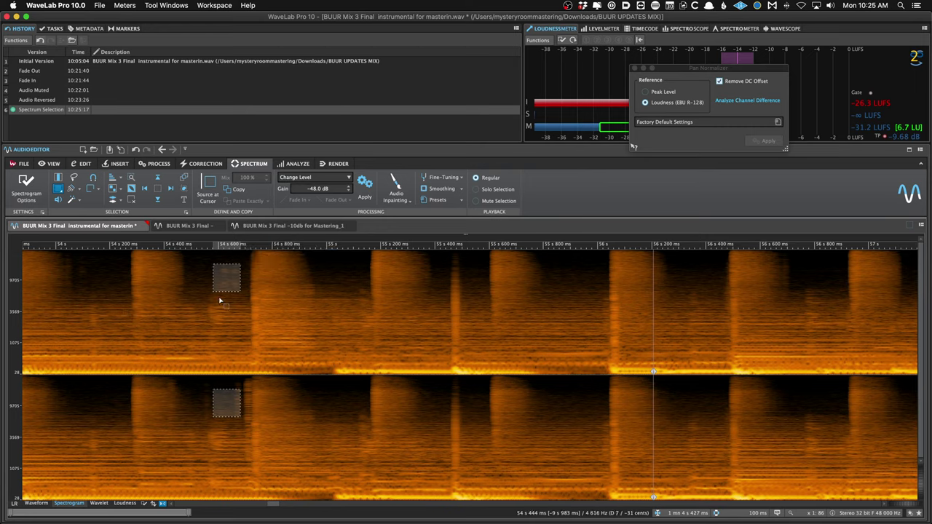
left_click(398, 188)
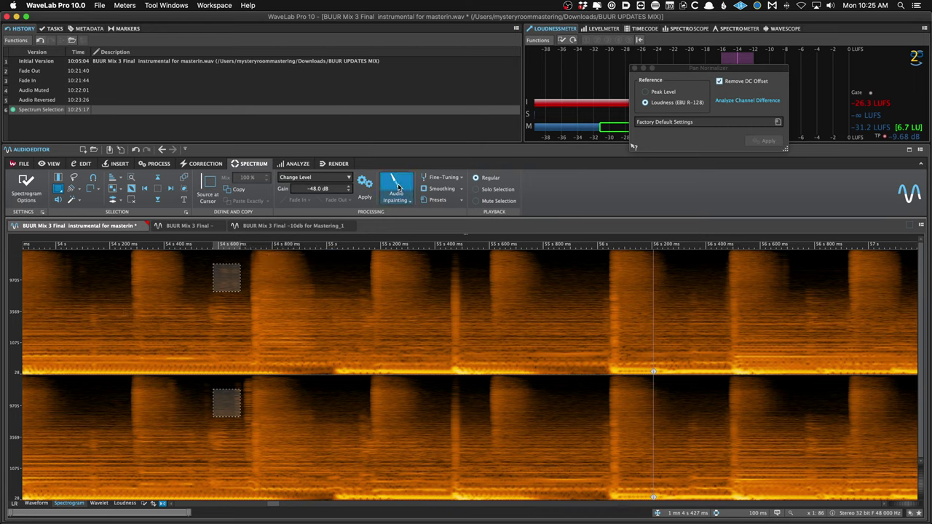
left_click(113, 295)
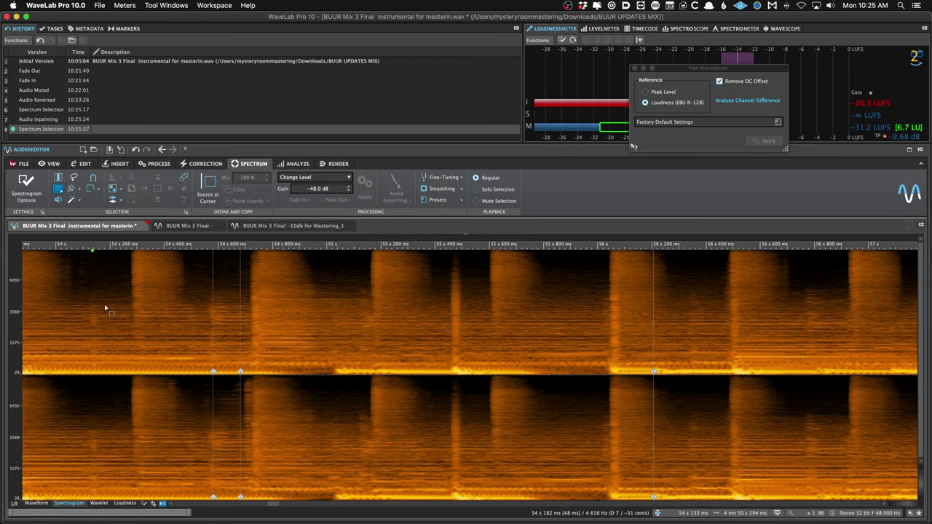
Undo the cleared selection and the last Audio Inpainting.
left_click(105, 308)
key("super+z")
key("super+z")
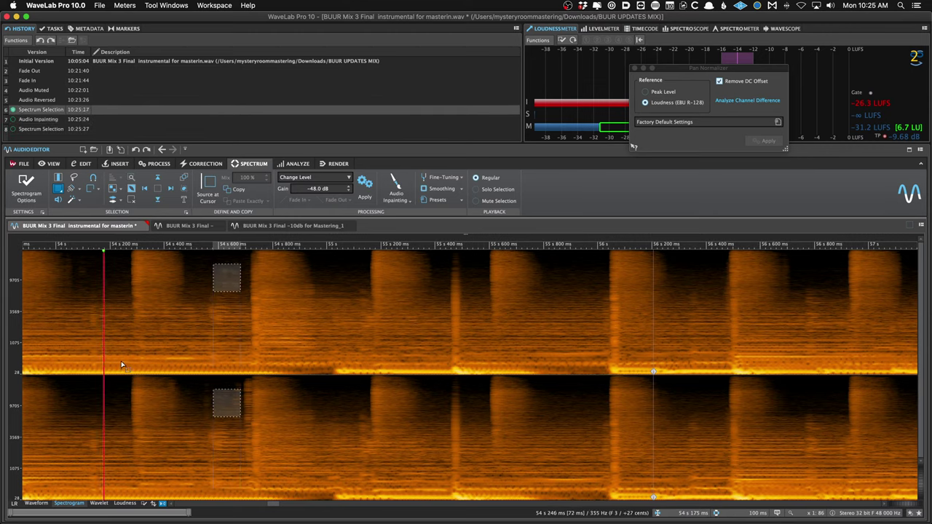
Select about 75 ms of high-frequency content near 54.6 s, apply Audio Inpainting to it, and clear the selection.
left_click(123, 363)
left_click_drag(223, 265, 241, 293)
left_click(397, 182)
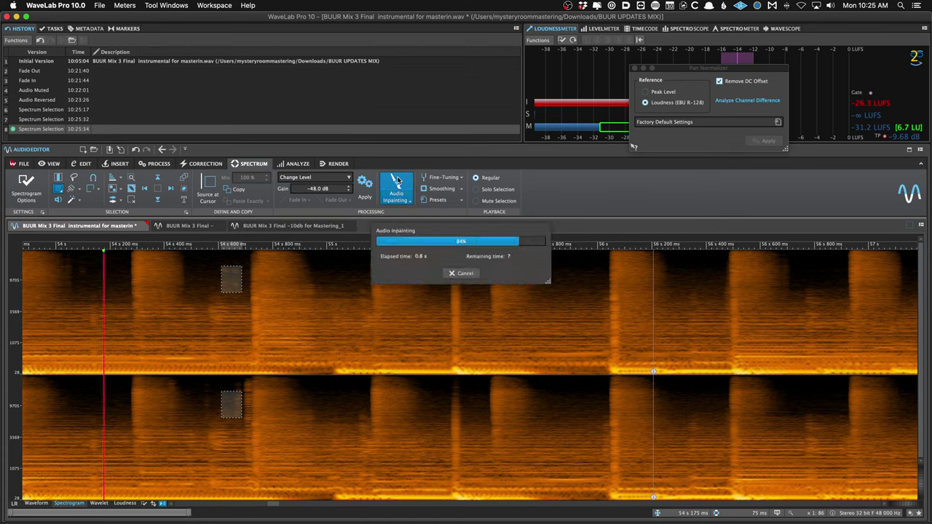
left_click(89, 344)
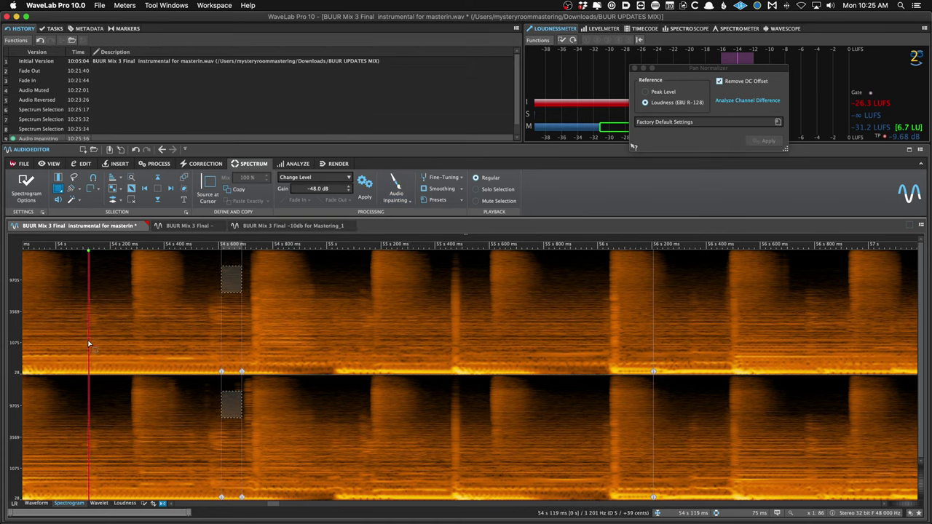
key("Escape")
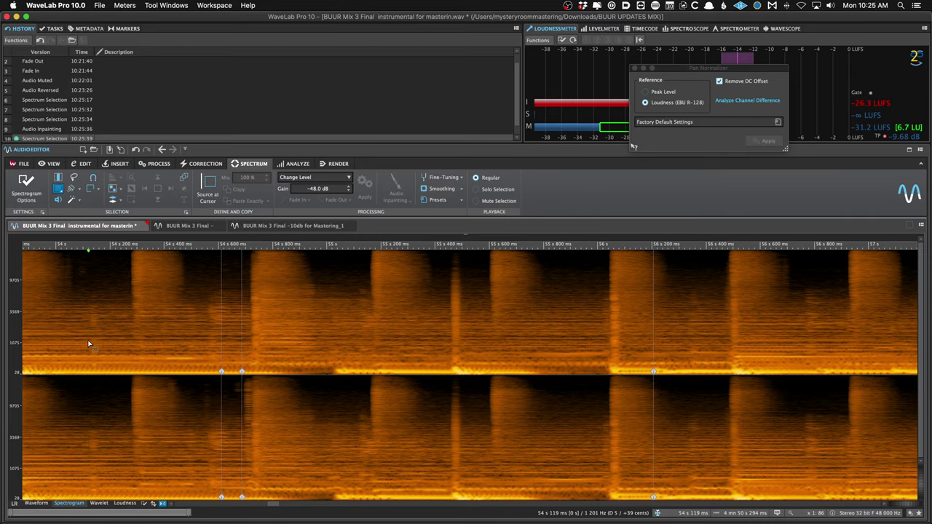
Compare the waveform and spectrogram displays of the audio between about 52.5 s and 1 min.
scroll(135, 339, "left", 1)
left_click(130, 340)
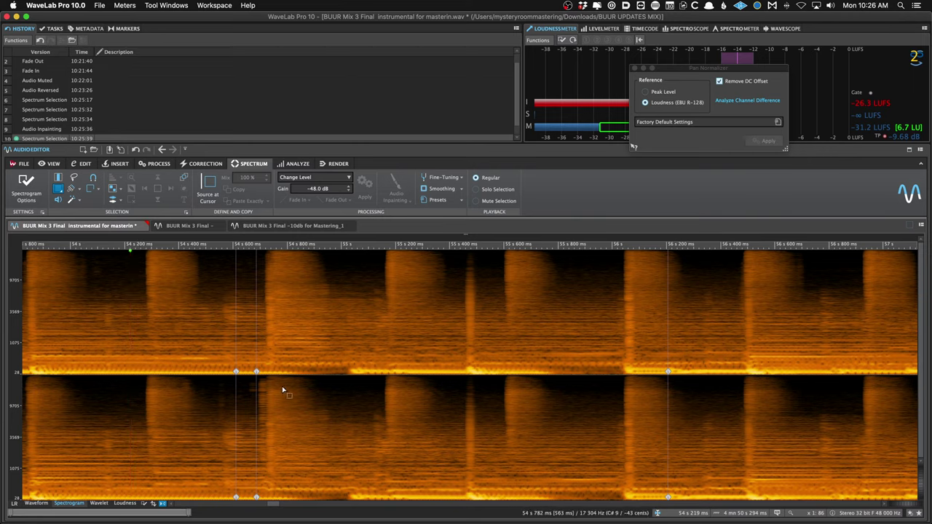
scroll(279, 386, "down", 5)
scroll(277, 386, "down", 2)
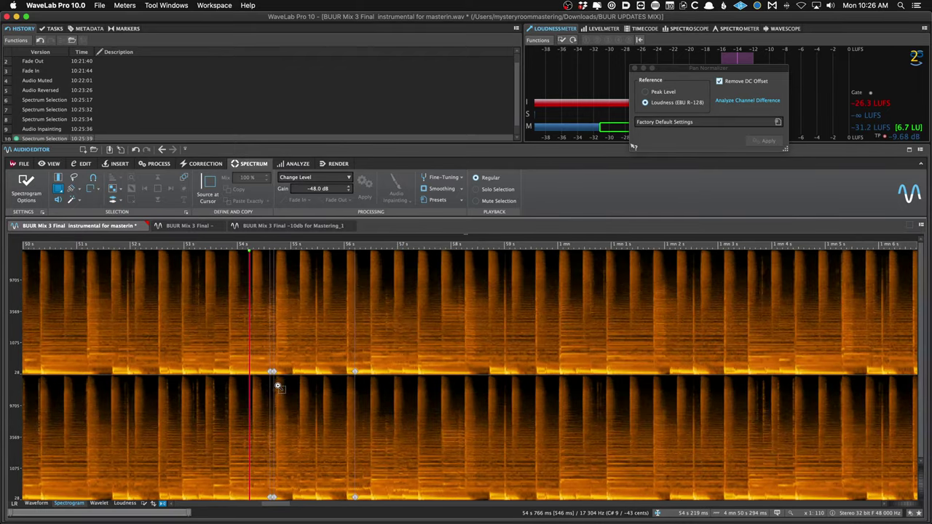
scroll(278, 386, "up", 6)
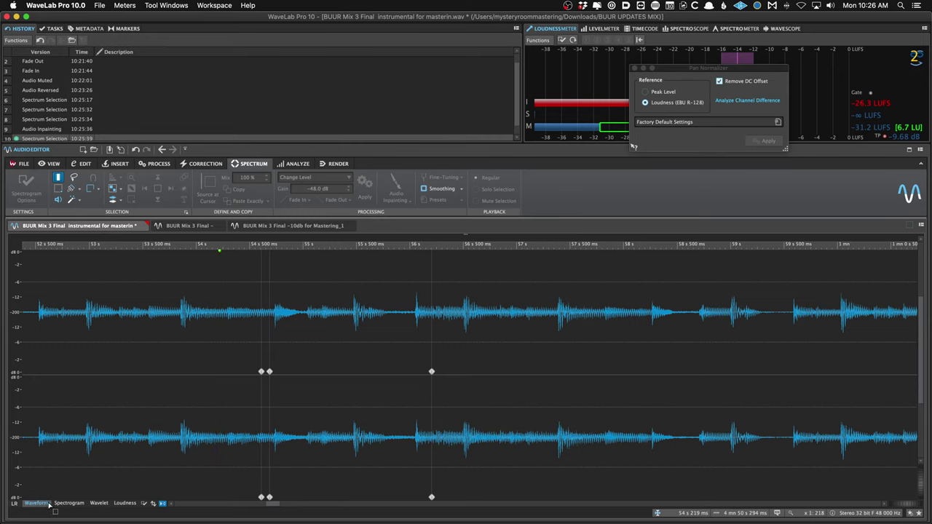
left_click(70, 504)
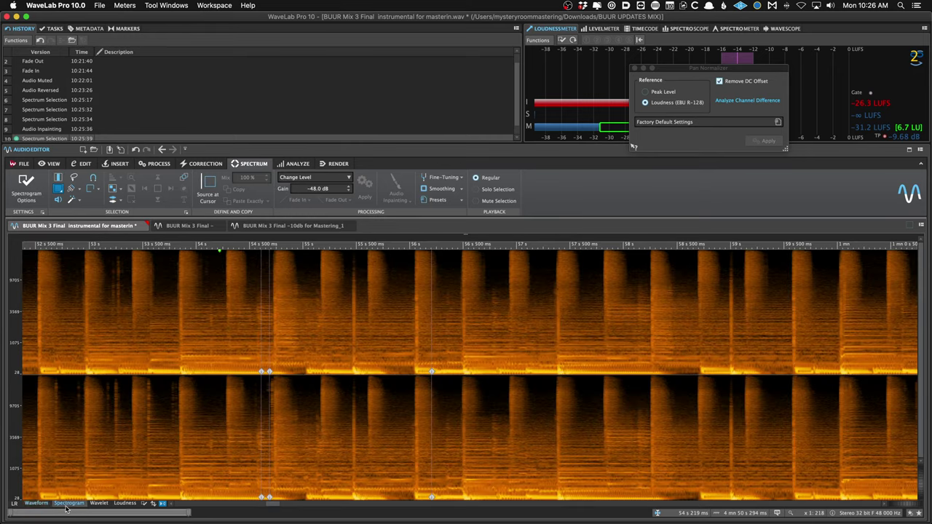
left_click(35, 504)
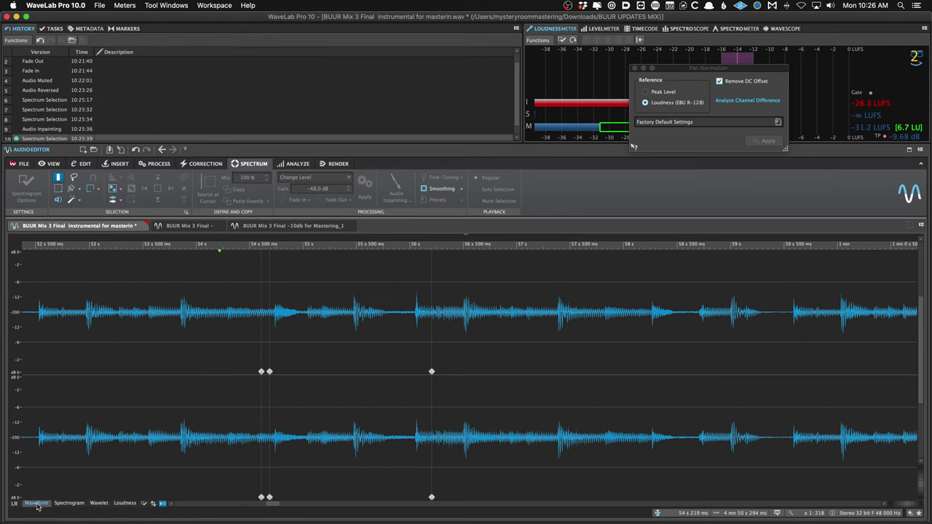
left_click(65, 503)
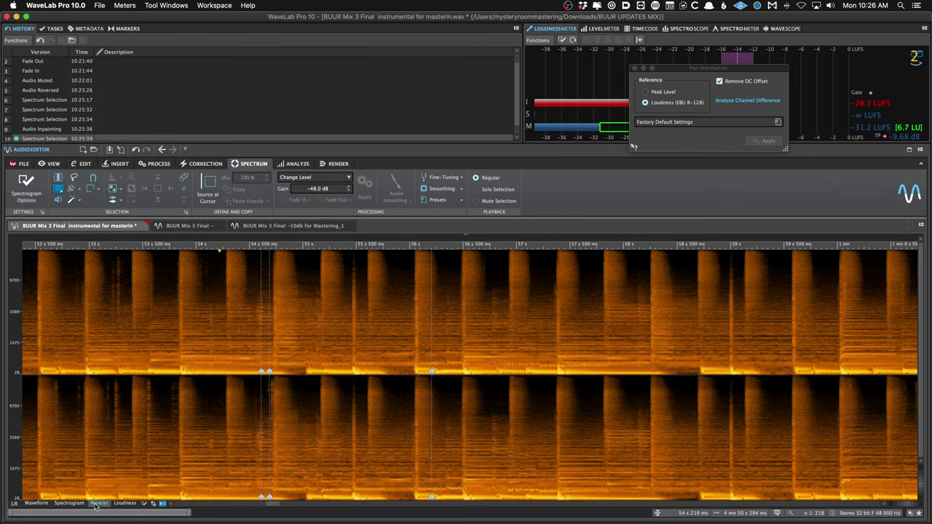
Examine the wavelet display and the whole file's loudness graph, and return to the waveform display.
left_click(97, 504)
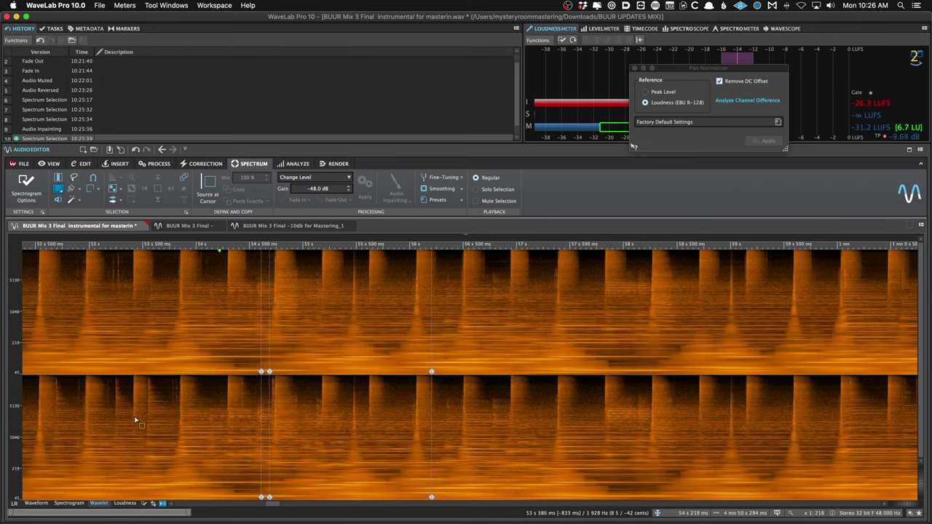
key("space")
left_click(124, 504)
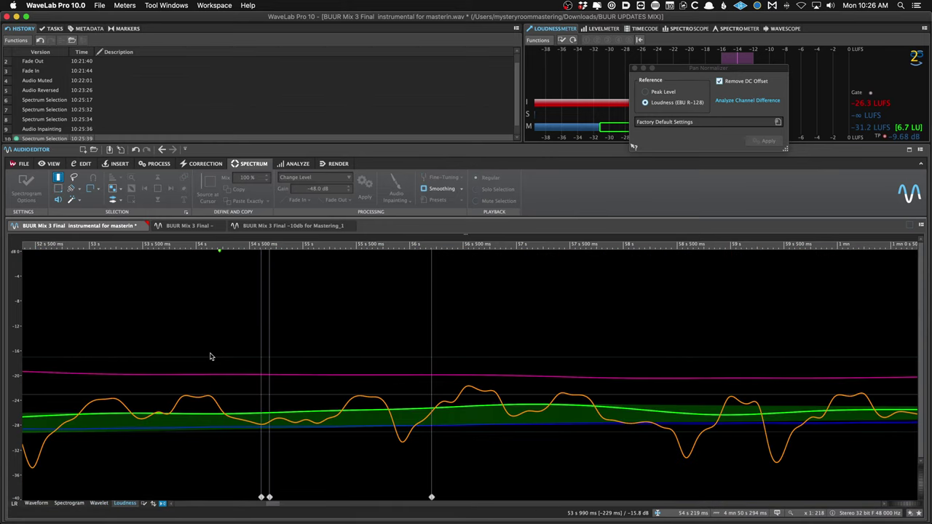
scroll(210, 354, "down", 5)
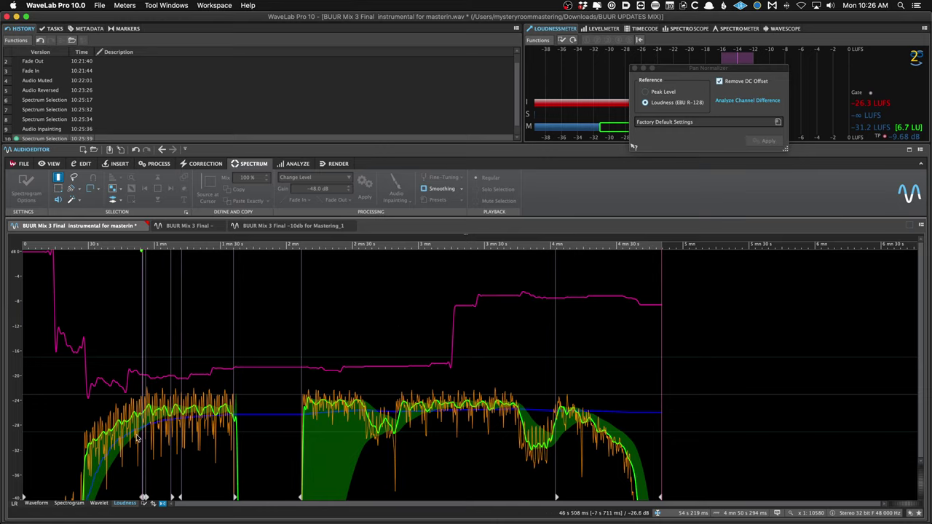
left_click(33, 505)
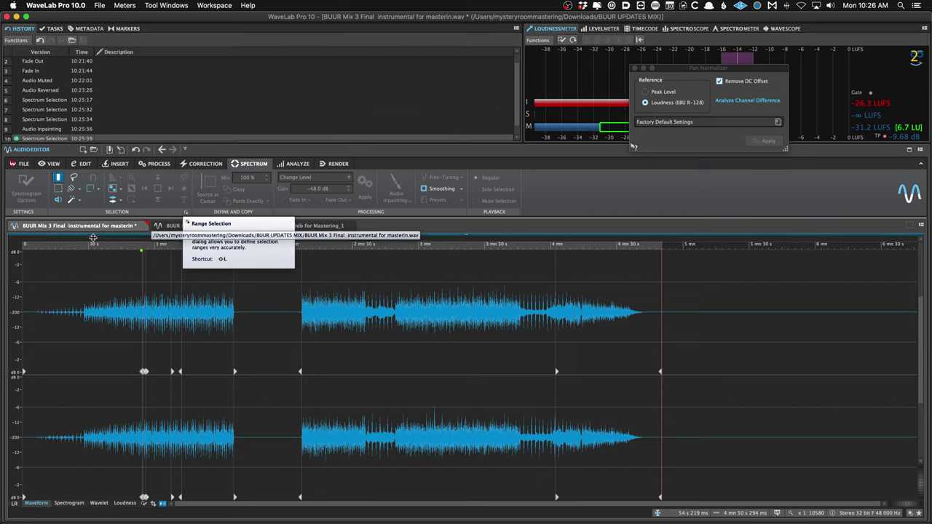
Bring up the BUUR Mix 3 Final -10db for Mastering_1 file and show the analysis commands.
left_click(310, 230)
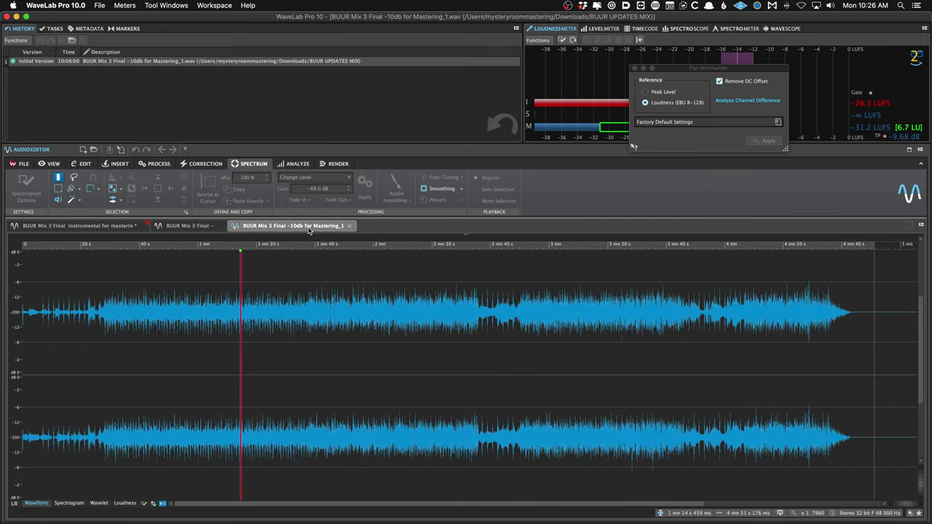
left_click(186, 226)
left_click(272, 228)
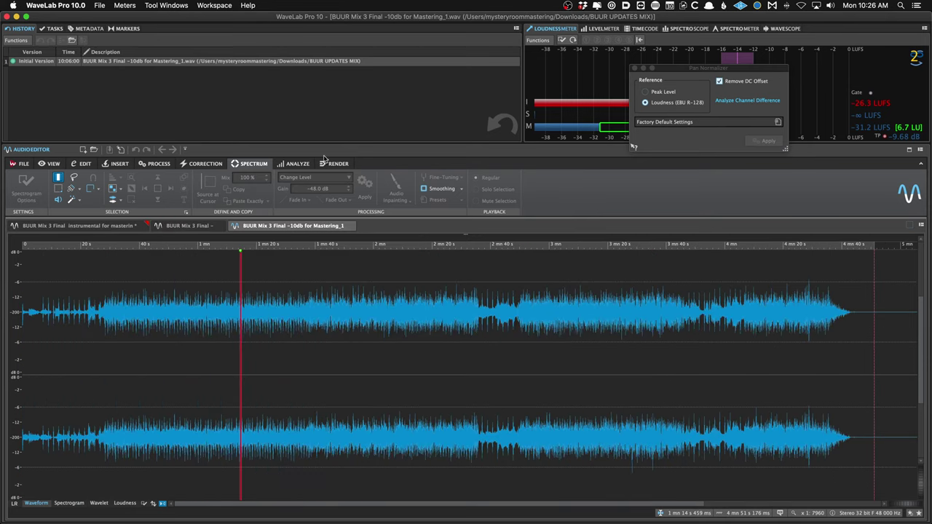
left_click(298, 164)
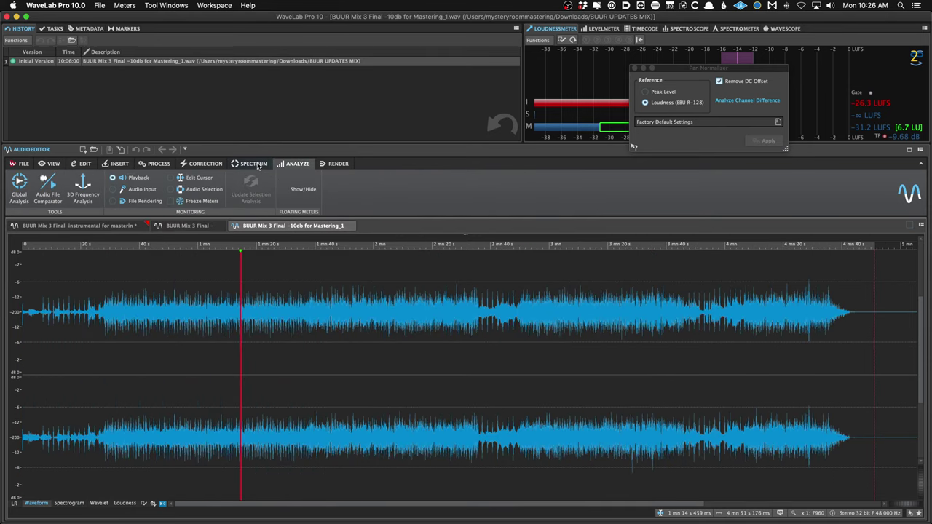
Switch to the BUUR Mix 3 Final - file, place the cursor at about 1 min 8.9 s, and open Global Analysis.
left_click(186, 226)
left_click(221, 370)
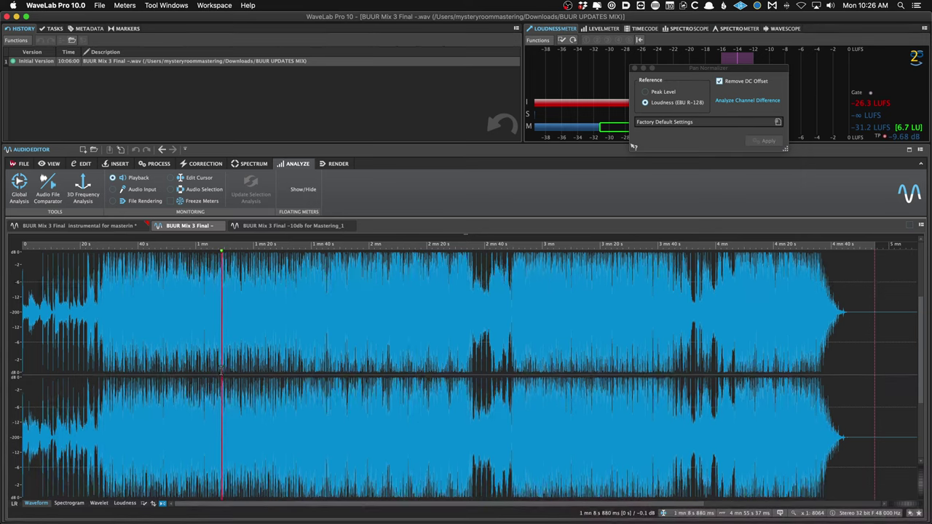
left_click(21, 190)
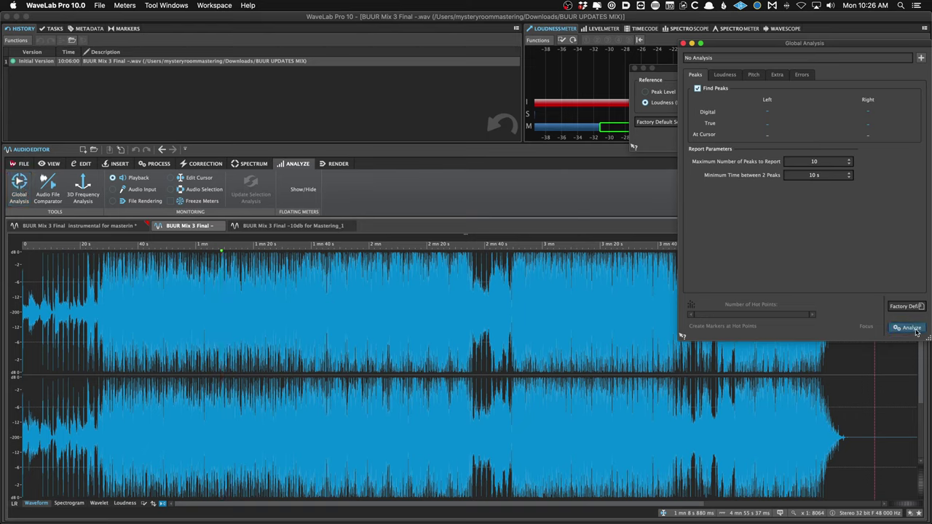
Close the Pan Normalizer and run Global Analysis on the BUUR Mix 3 Final - file.
left_click(642, 82)
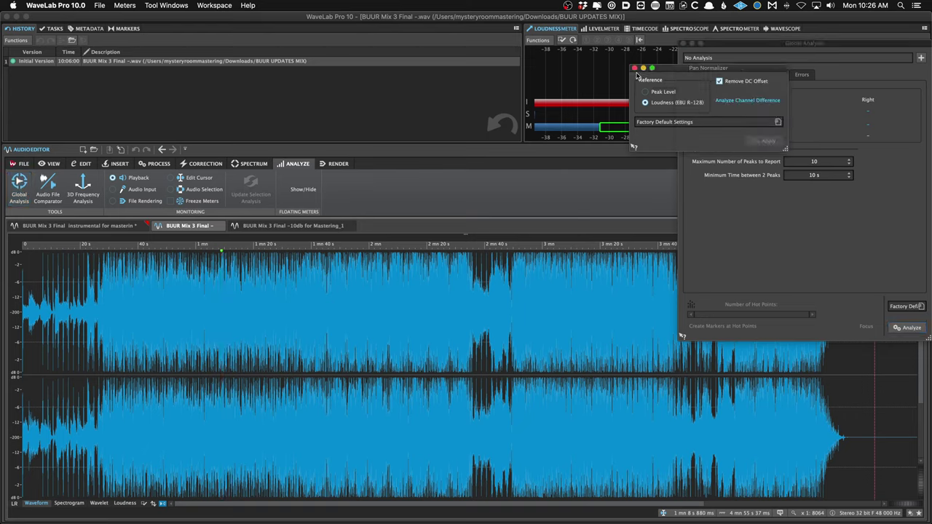
left_click(635, 67)
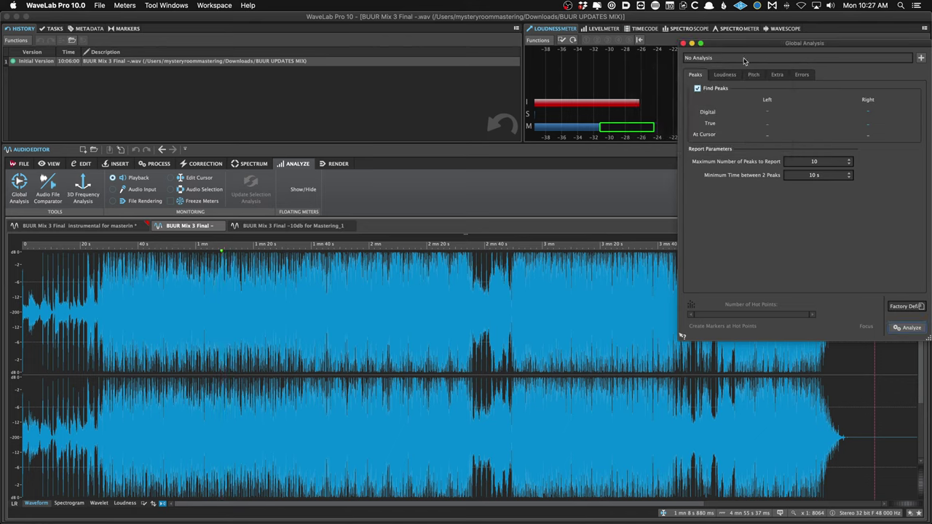
left_click_drag(682, 336, 580, 340)
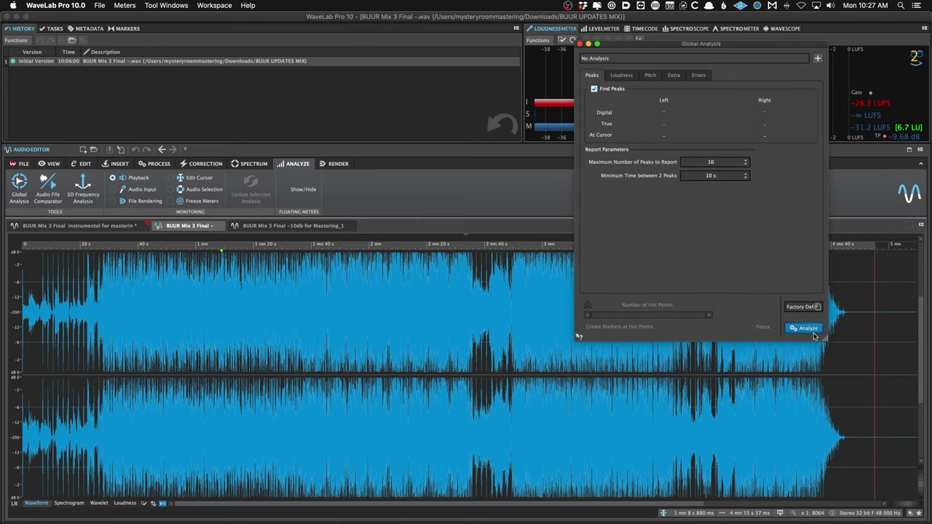
key("Return")
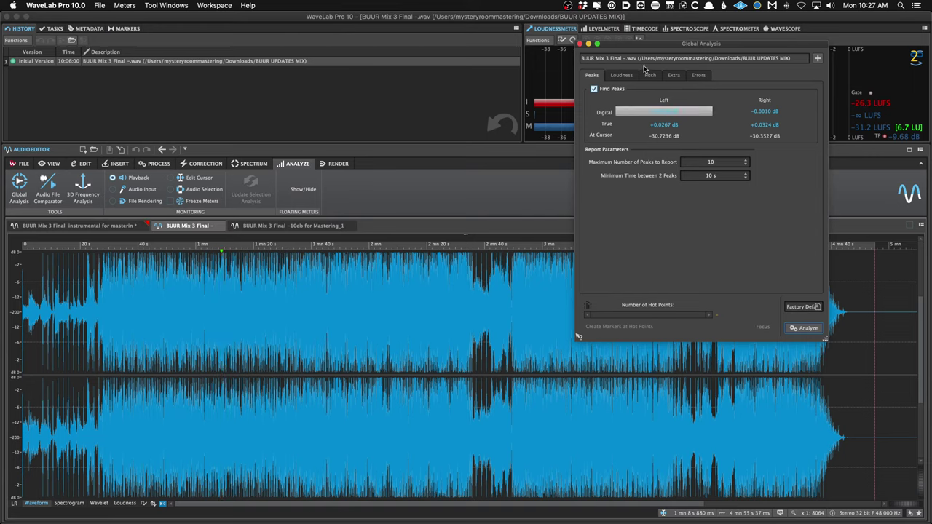
left_click_drag(651, 46, 566, 65)
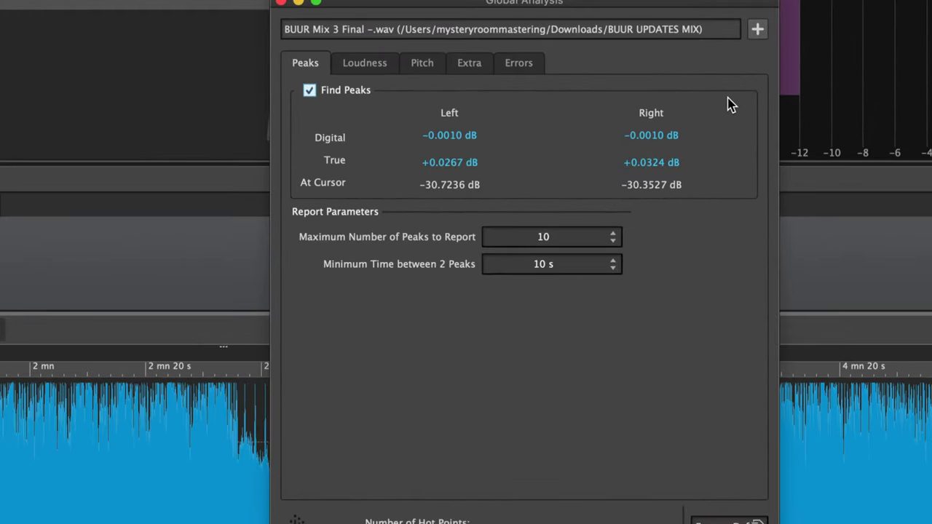
Compare the EBU R-128 and raw loudness results of the Global Analysis.
left_click(378, 64)
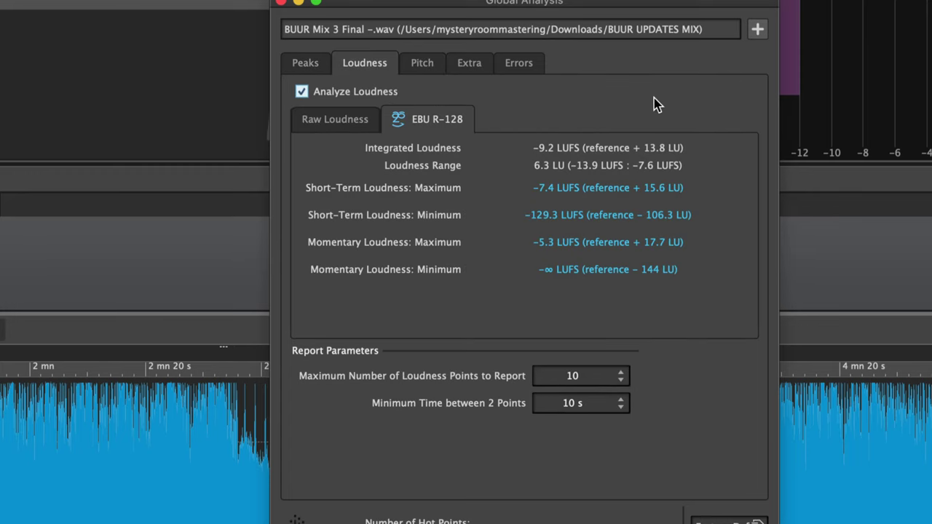
left_click(335, 121)
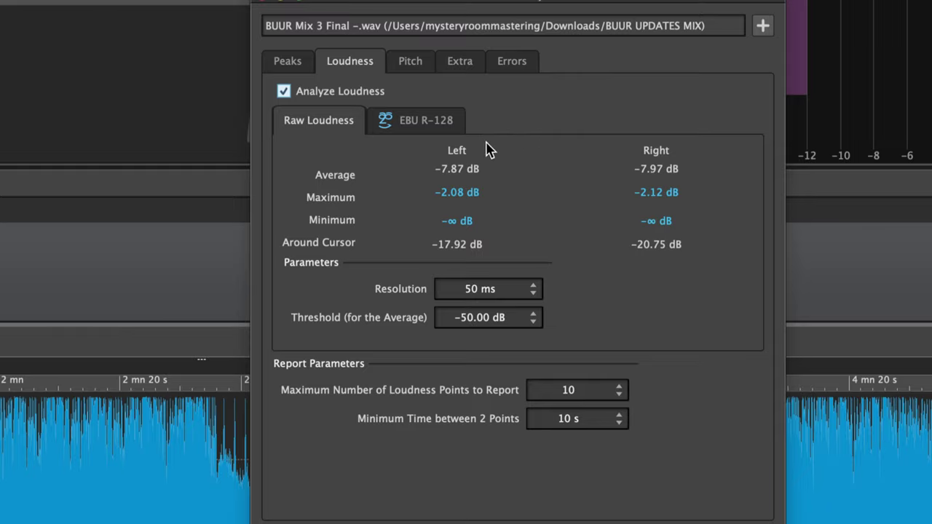
left_click(451, 134)
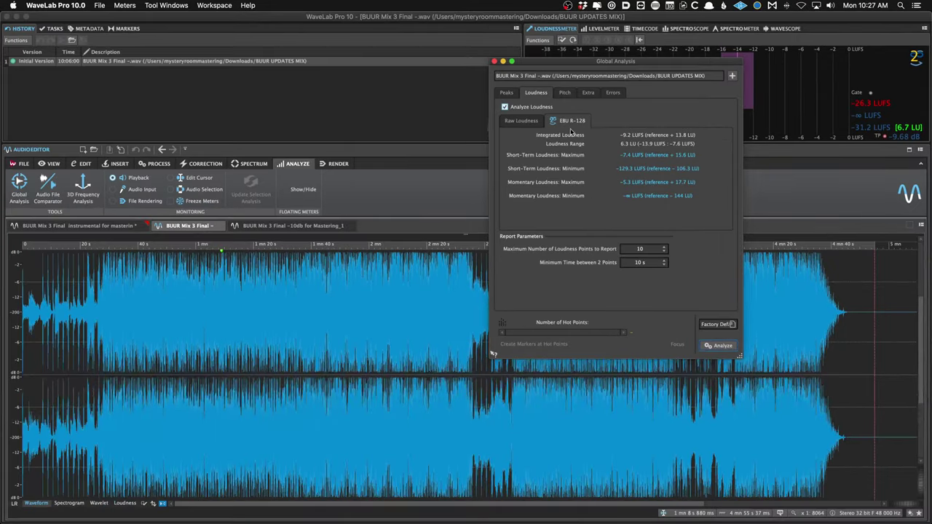
left_click(523, 121)
left_click(555, 122)
left_click(523, 121)
Review the pitch, extra and error results of the Global Analysis, and return to the peak results.
left_click(565, 93)
left_click(588, 92)
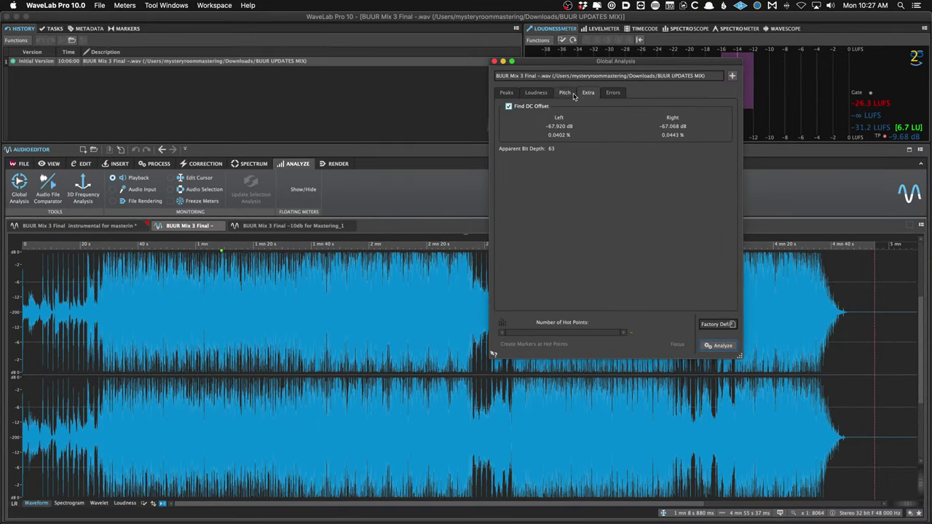
left_click(565, 93)
left_click(587, 93)
left_click(565, 93)
left_click(592, 94)
left_click(614, 93)
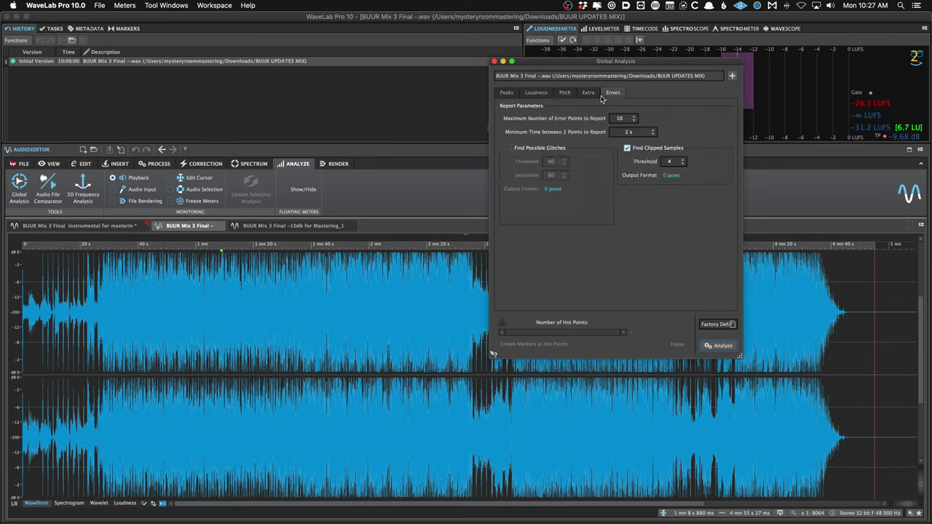
left_click(589, 94)
left_click(613, 93)
left_click(517, 94)
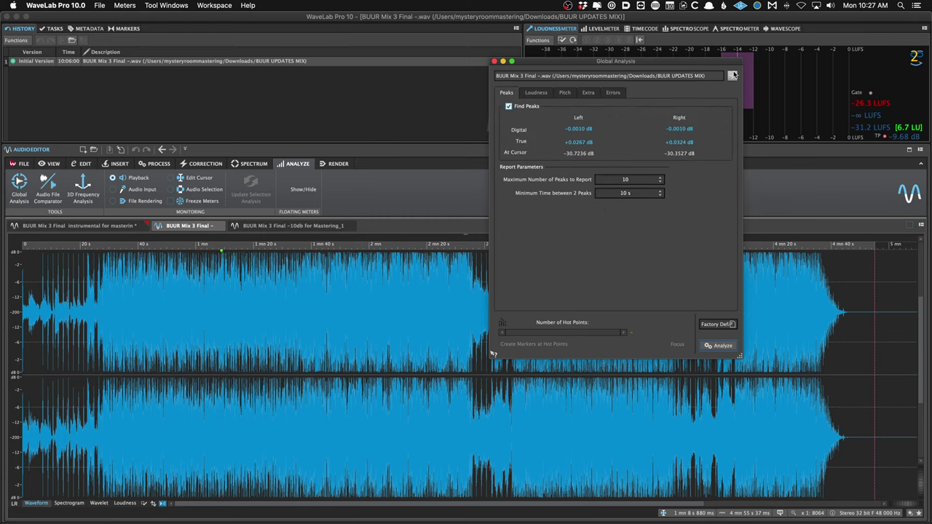
Open a second Global Analysis window, analyze BUUR Mix 3 Final -10db for Mastering_1 in it, and arrange both windows for comparing peaks.
left_click(733, 75)
left_click_drag(728, 63, 599, 177)
left_click(290, 226)
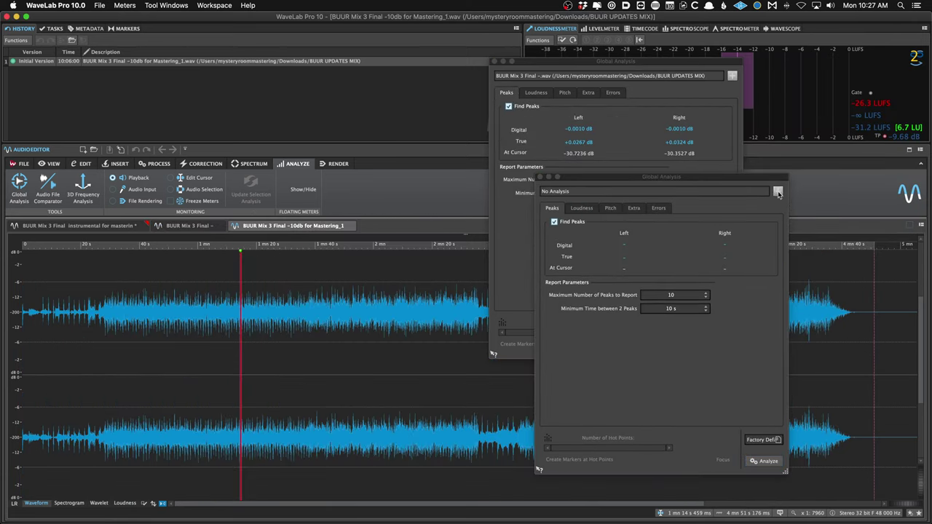
left_click(754, 461)
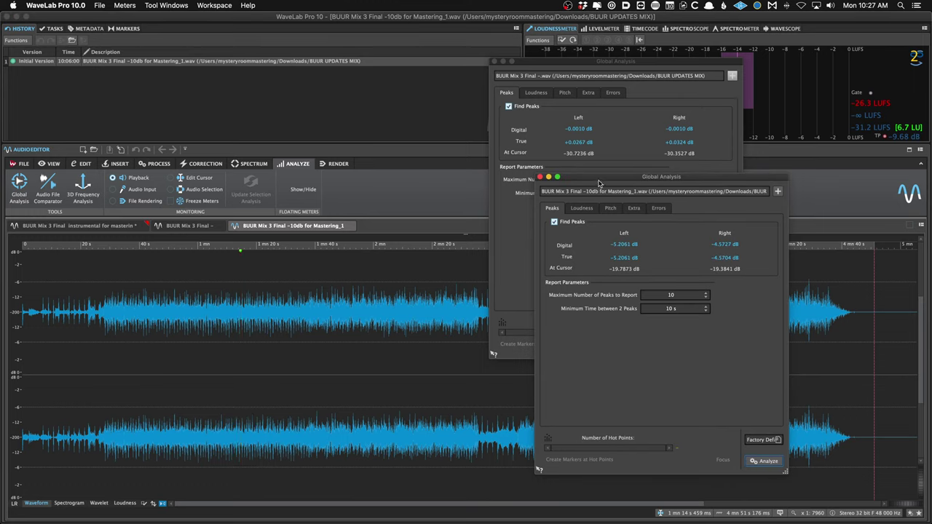
left_click_drag(598, 182, 572, 168)
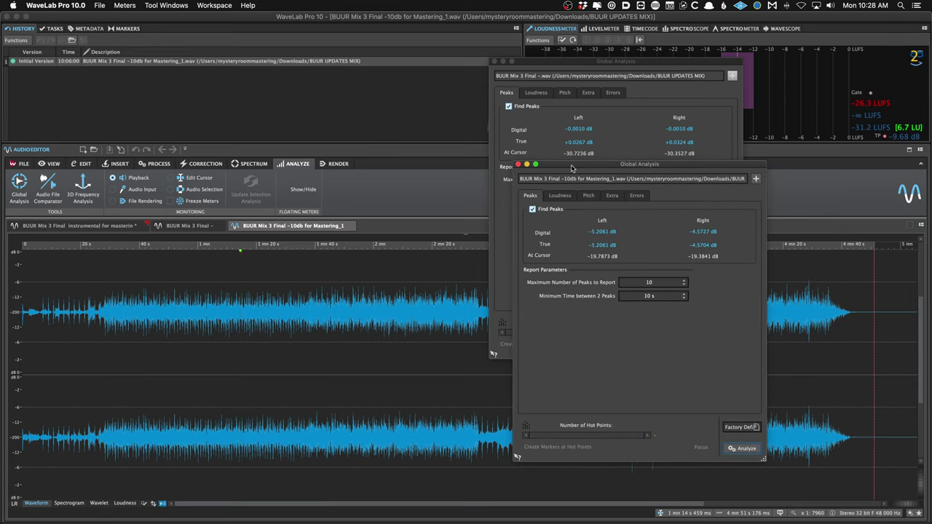
mouse_move(572, 168)
left_mouse_down()
mouse_move(580, 202)
mouse_move(586, 167)
left_mouse_up()
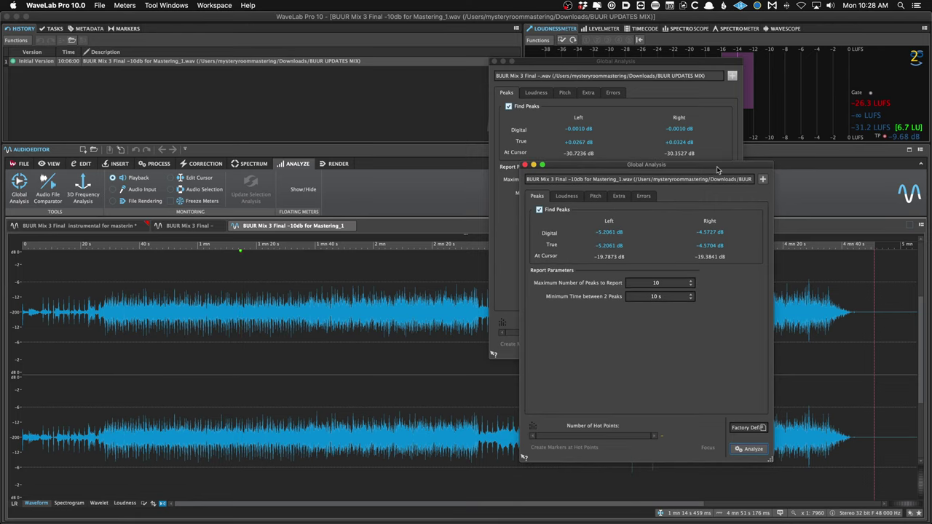
Open one more Global Analysis window and dismiss all the analysis windows.
left_click(763, 179)
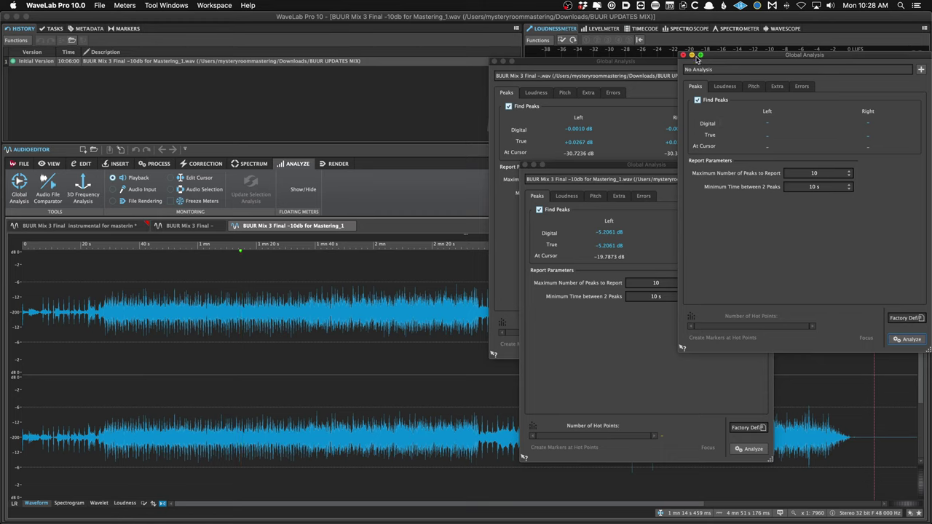
left_click(693, 56)
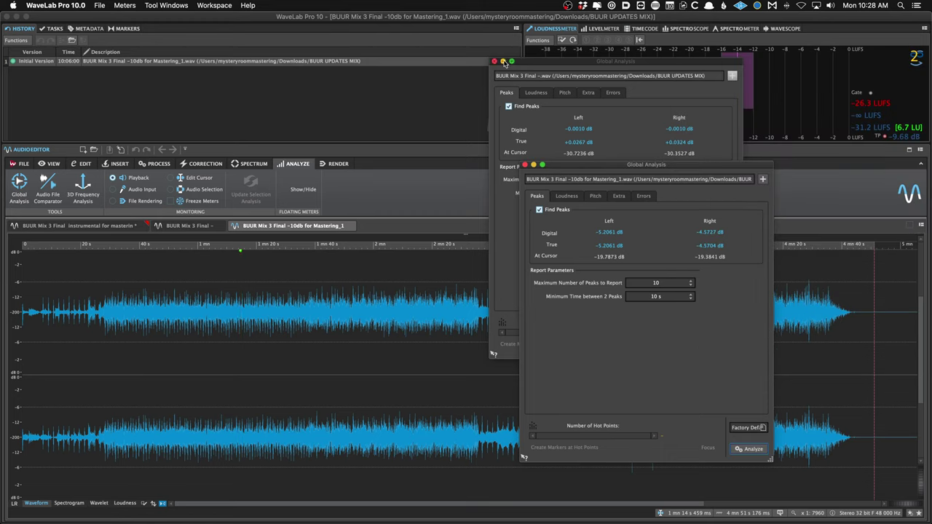
left_click(495, 61)
left_click(525, 165)
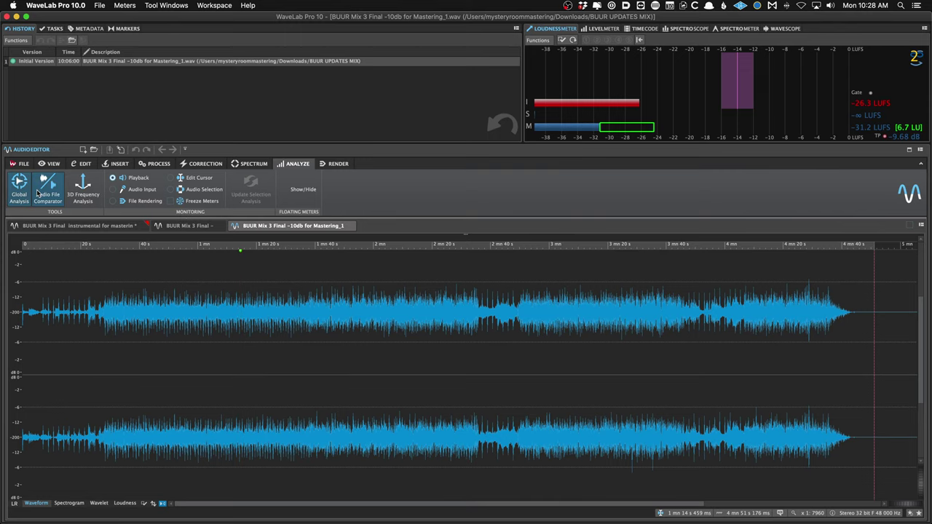
Switch to the BUUR Mix 3 Final instrumental file and undo its last four history entries.
left_click(106, 225)
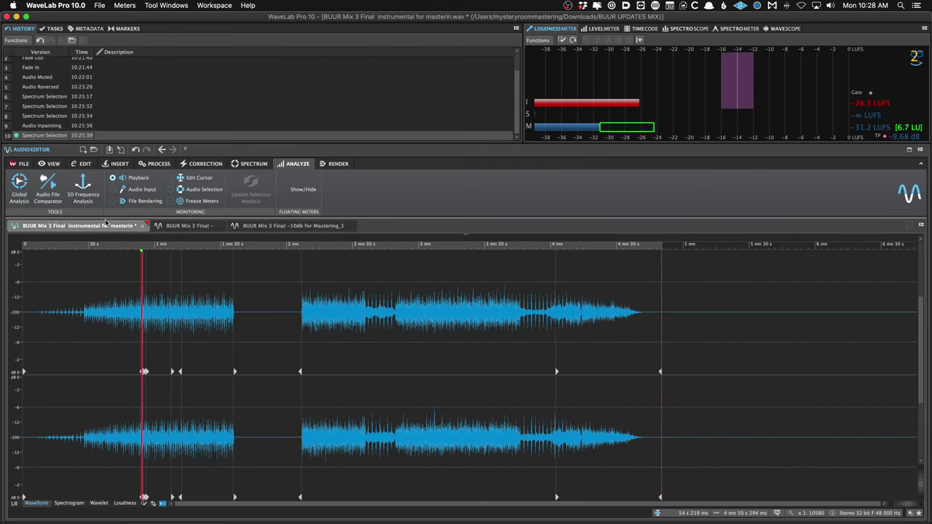
key("super+z")
key("super+z")
key("super+z")
key("super+z")
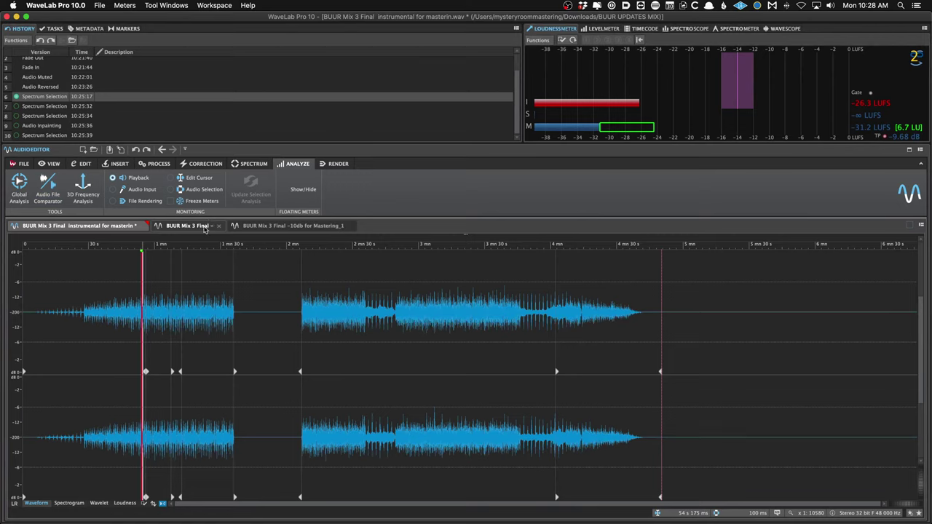
Compare the instrumental with BUUR Mix 3 Final - in the Audio File Comparator, generating a delta file at 0 dB amplification, and close the delta file.
left_click(47, 189)
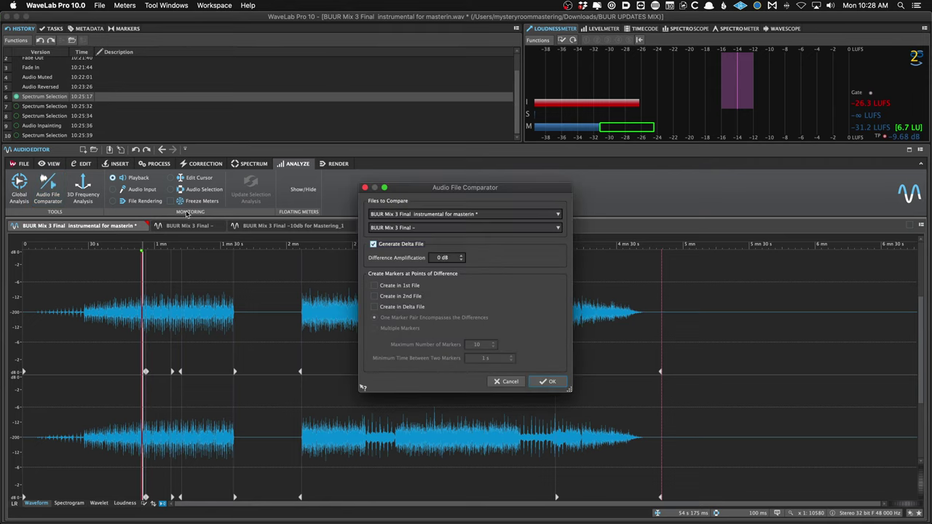
left_click(427, 231)
left_click(443, 260)
left_click(547, 381)
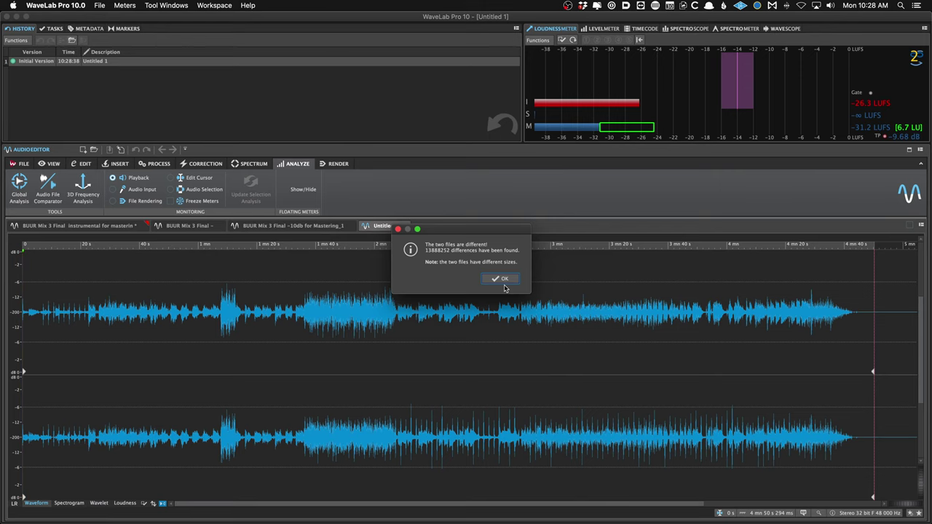
left_click(501, 280)
left_click(411, 229)
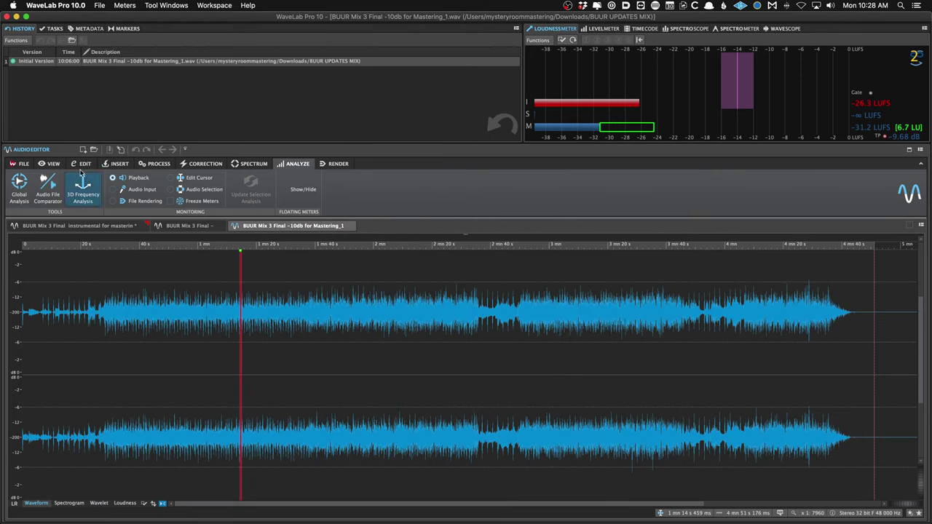
Compare BUUR Mix 3 Final -10db for Mastering_1 with BUUR Mix 3 Final -, generating a delta file, and close the delta file.
left_click(47, 190)
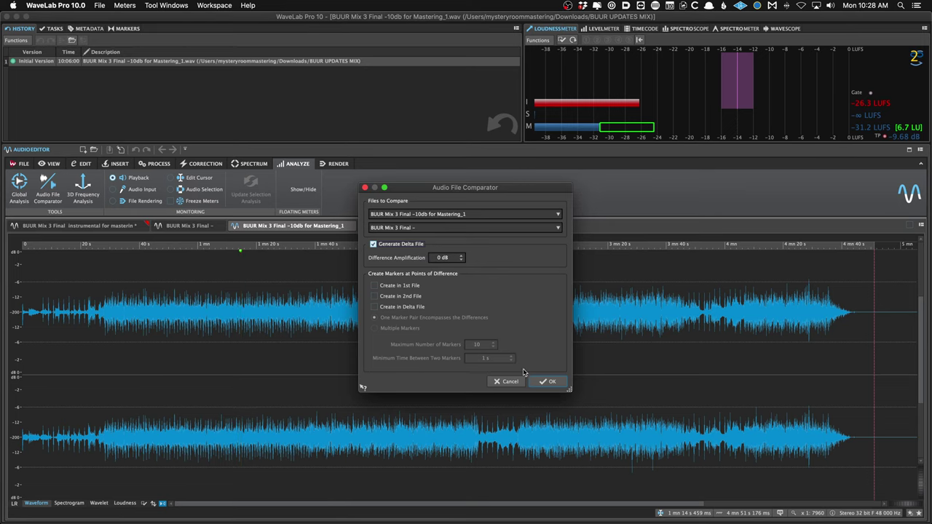
left_click(548, 382)
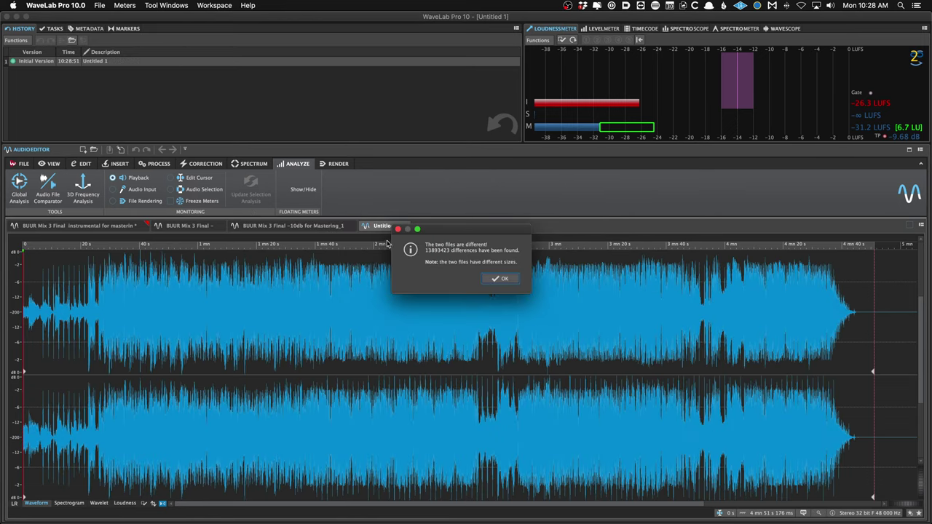
left_click(398, 229)
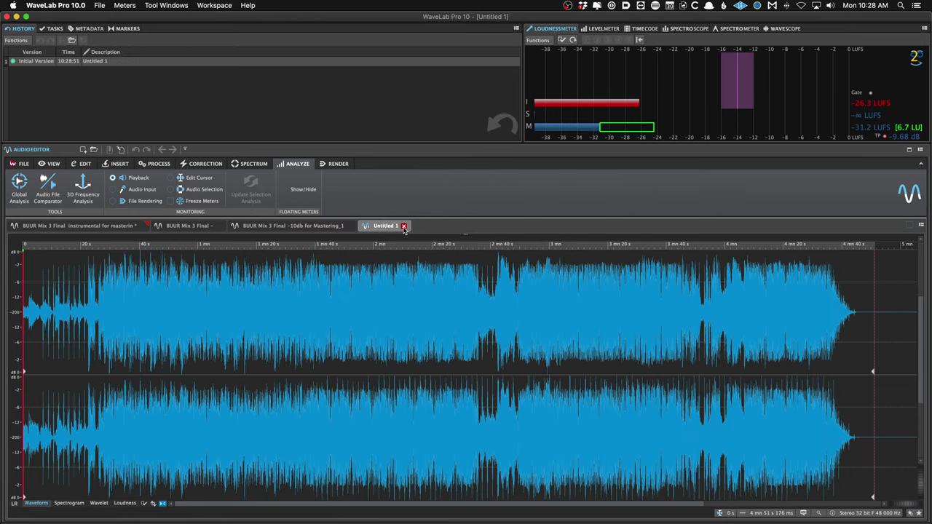
left_click(405, 227)
View the 3D Frequency Analysis of the whole -10db file, close it, and look over the monitoring sources.
left_click(226, 347)
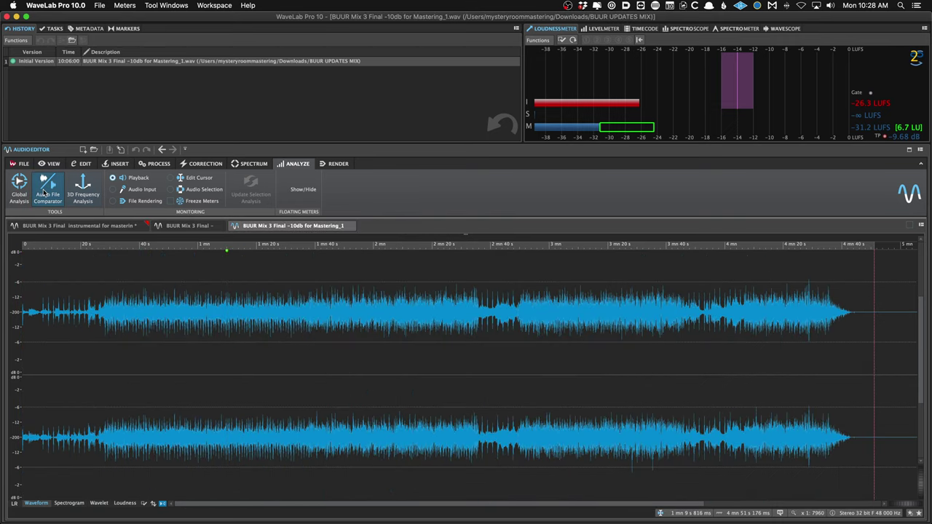
left_click(78, 187)
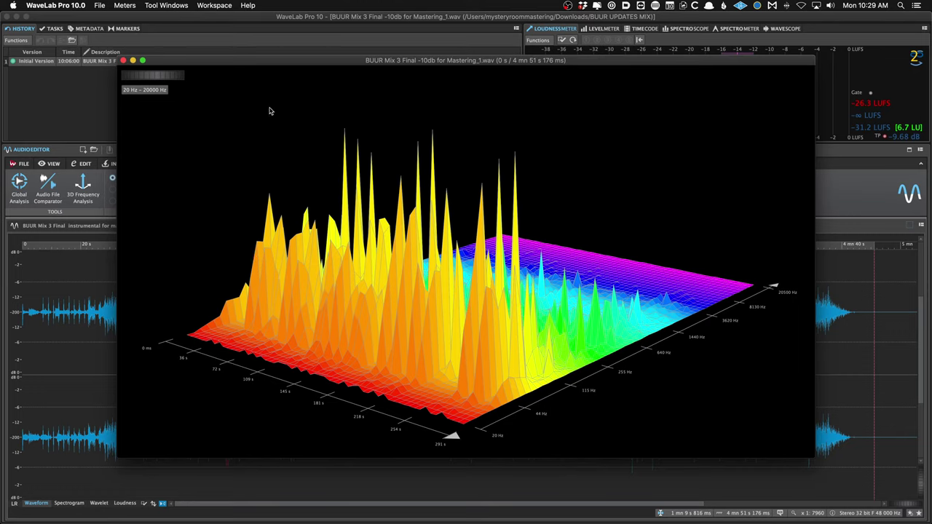
left_click(123, 60)
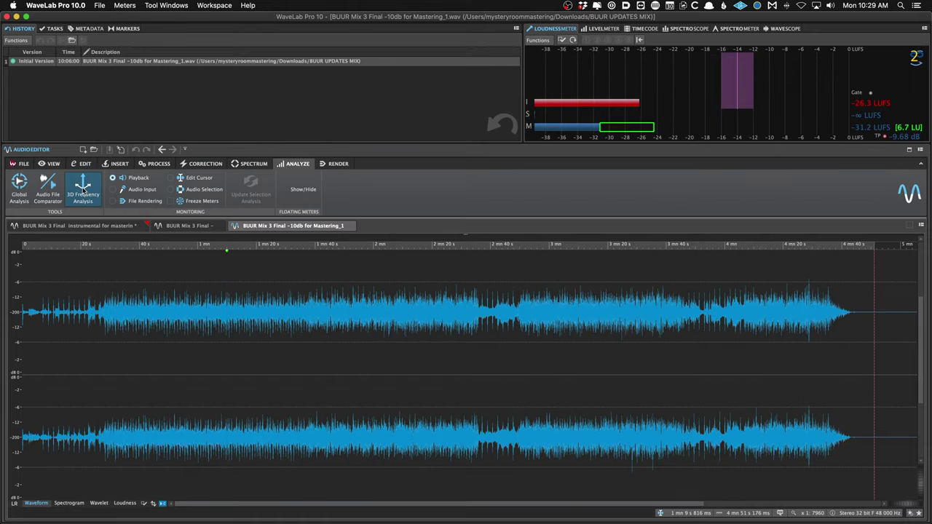
left_click(143, 189)
left_click(149, 201)
left_click(148, 204)
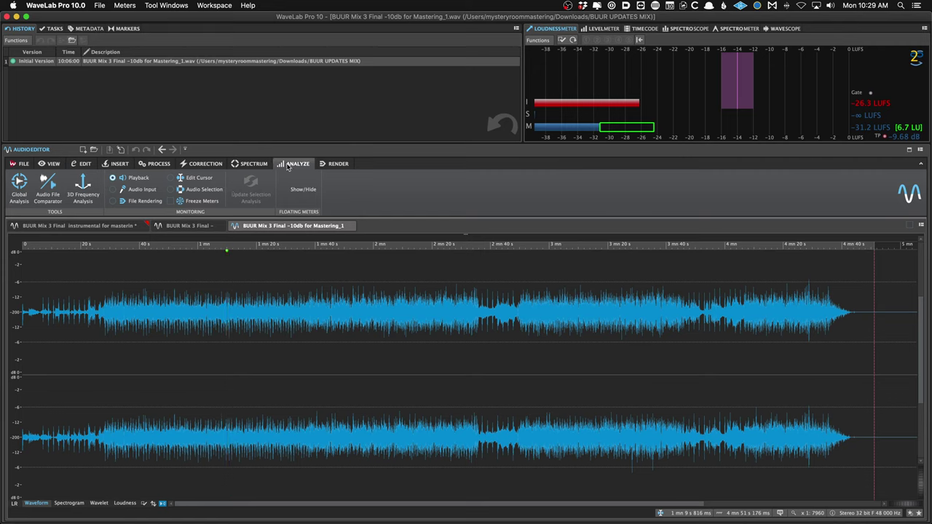
Show the render settings for the -10db file and place the cursor at about 1 min 25.4 s.
left_click(338, 163)
left_click(193, 290)
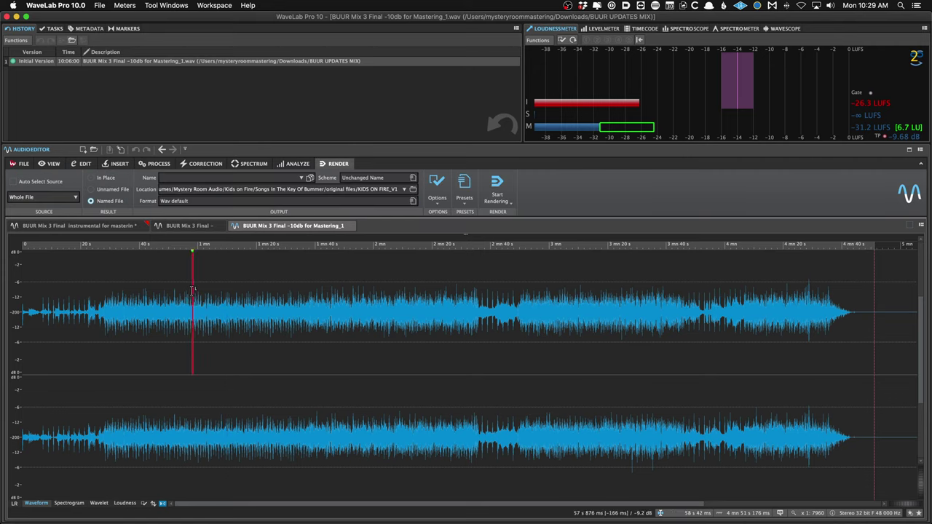
left_click(191, 297)
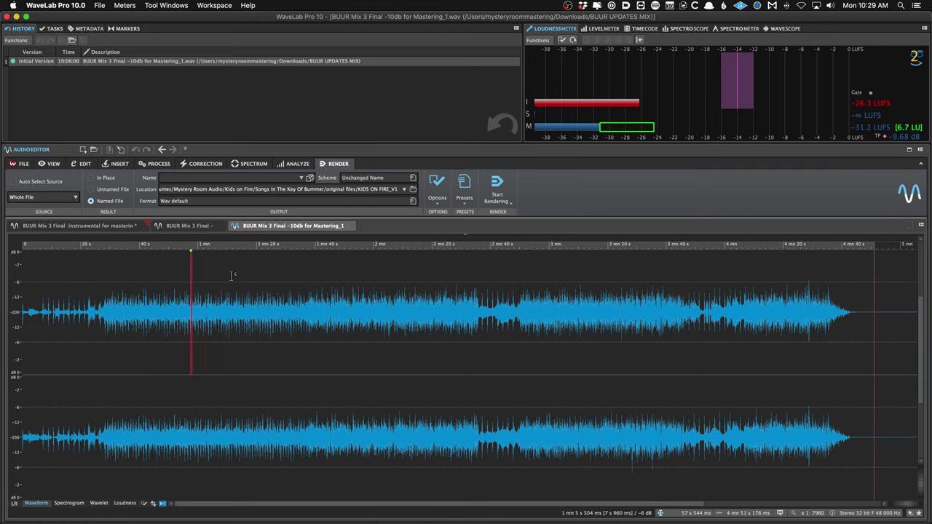
left_click(274, 369)
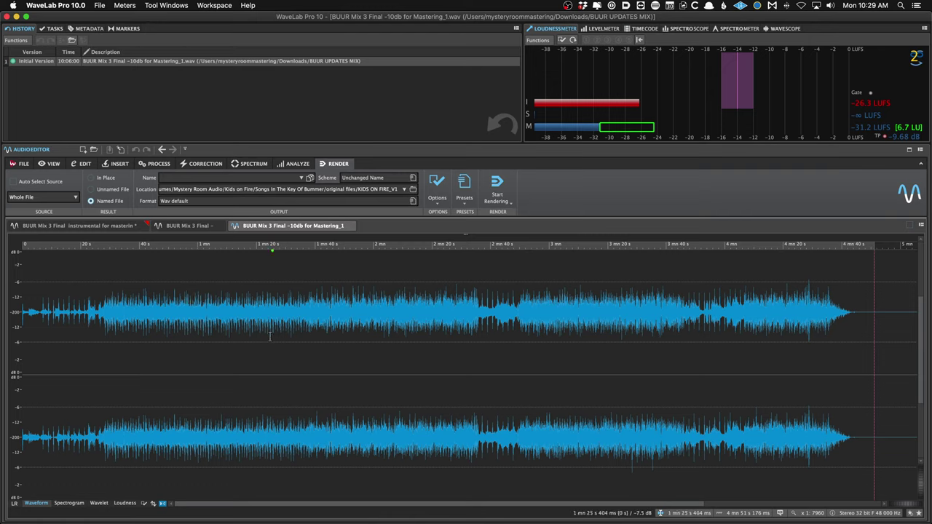
Show the Master Section and load Pro-Q 3 into the first effect slot.
key("F9")
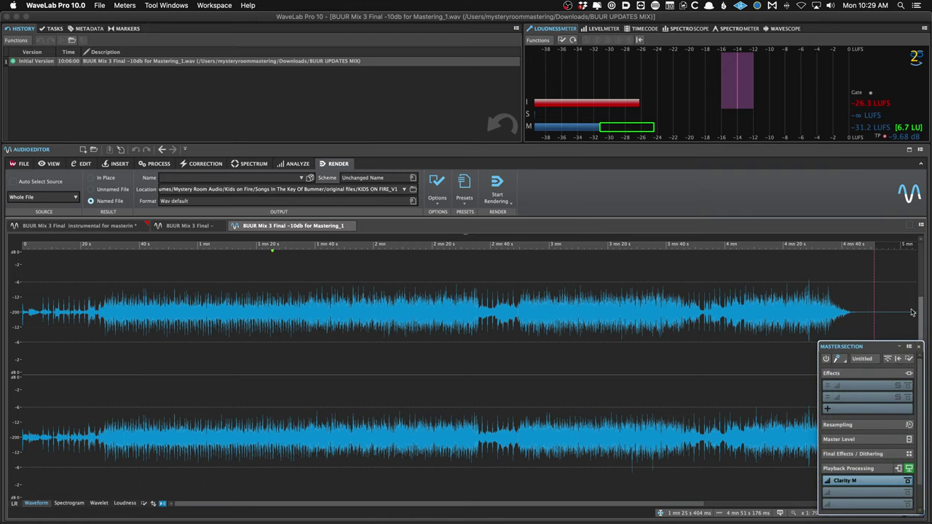
left_click(863, 385)
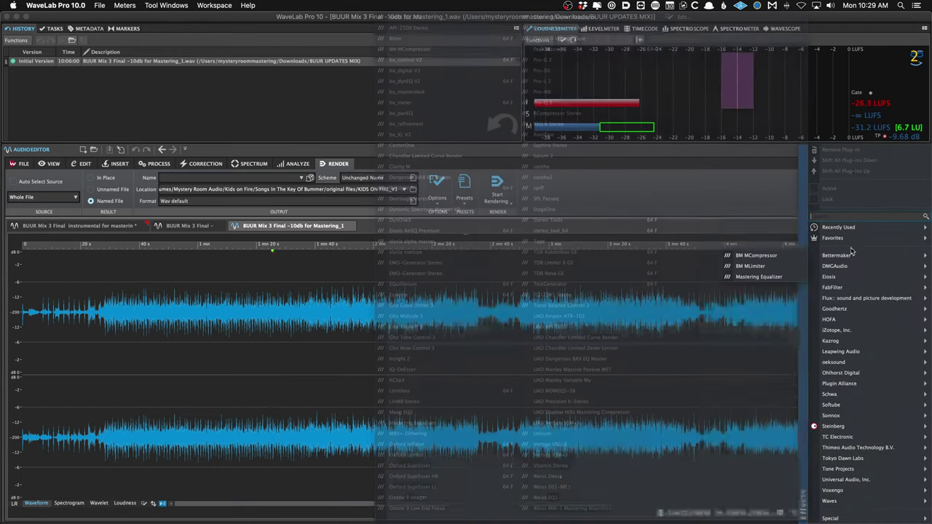
mouse_move(838, 228)
left_click(725, 280)
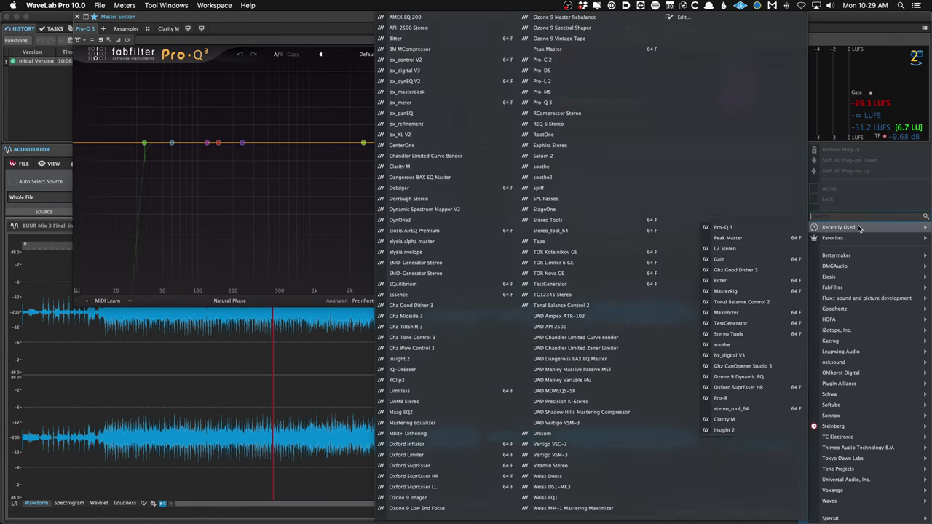
Try L2 Stereo in the second effect slot and remove it from the chain.
mouse_move(838, 227)
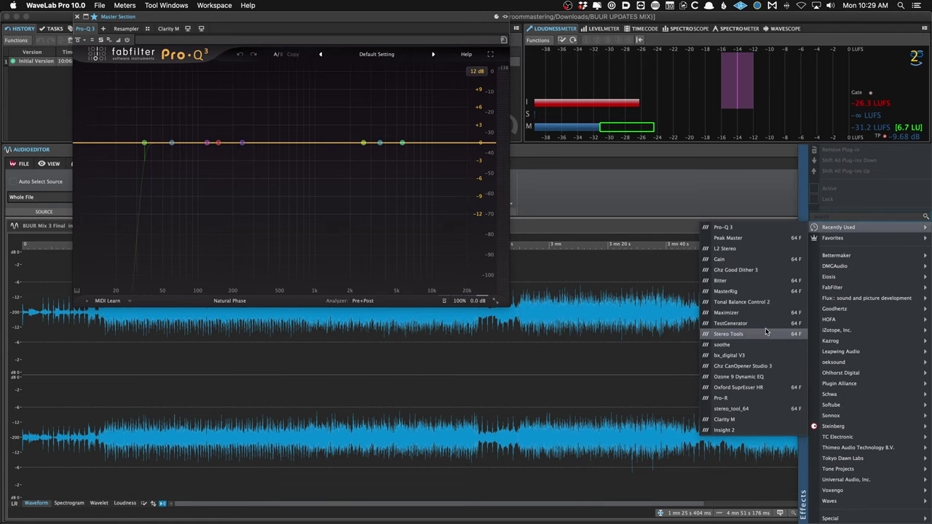
left_click(764, 247)
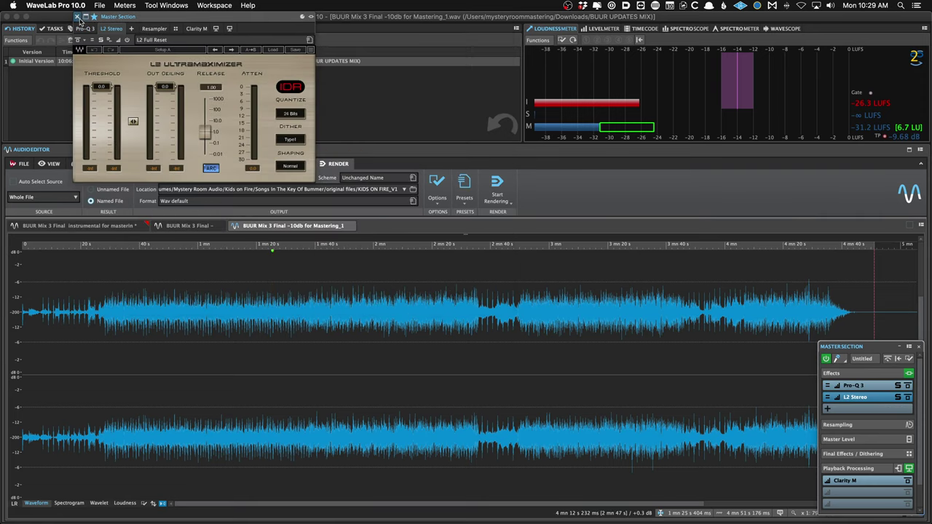
left_click(863, 397)
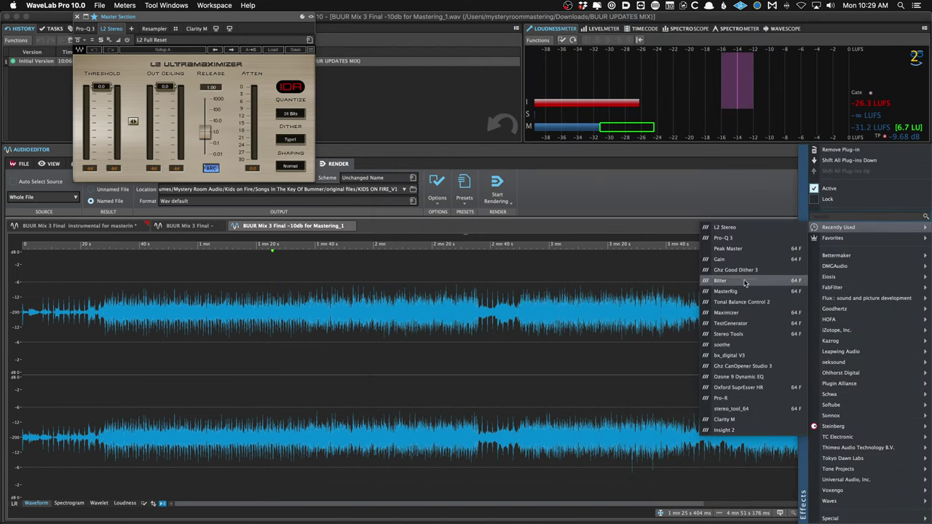
left_click(642, 364)
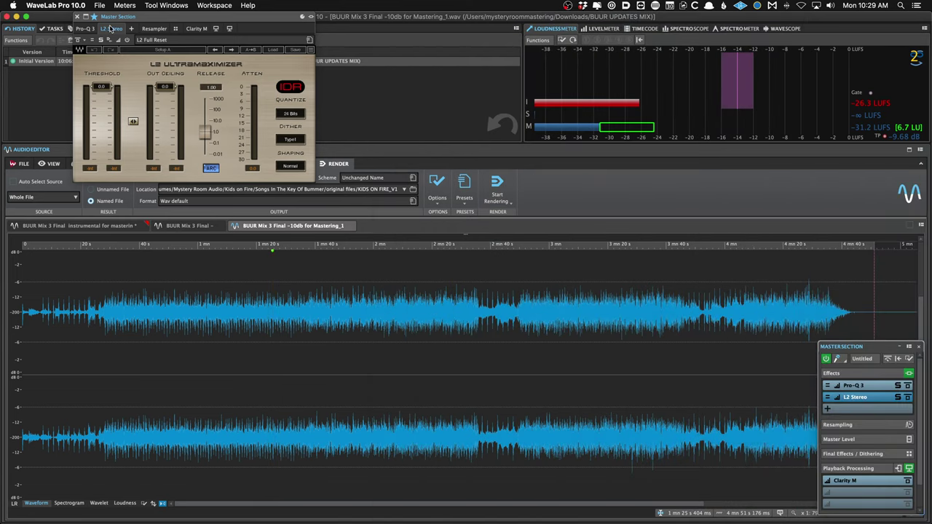
left_click(110, 29)
left_click(124, 32)
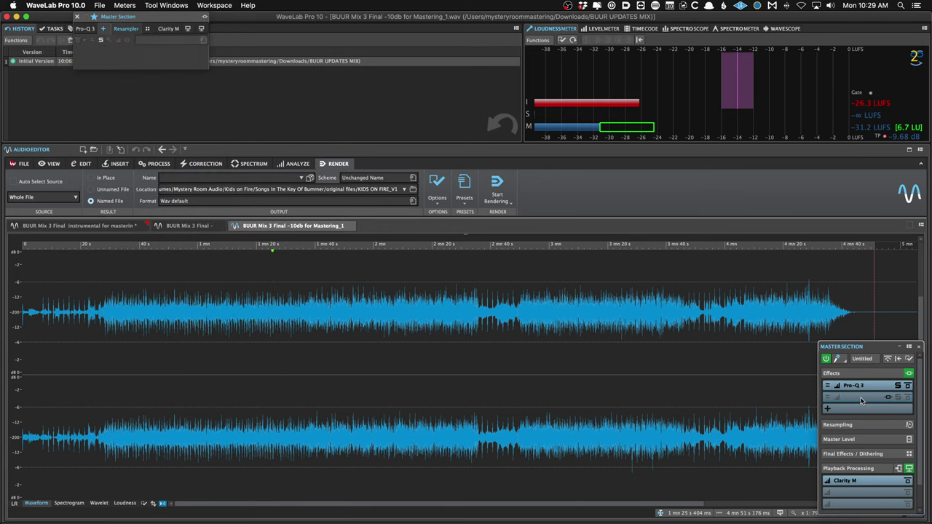
Load FabFilter Pro-L 2 into the second effect slot, set its gain to +2.6, and close the plug-in window.
left_click(859, 397)
mouse_move(863, 352)
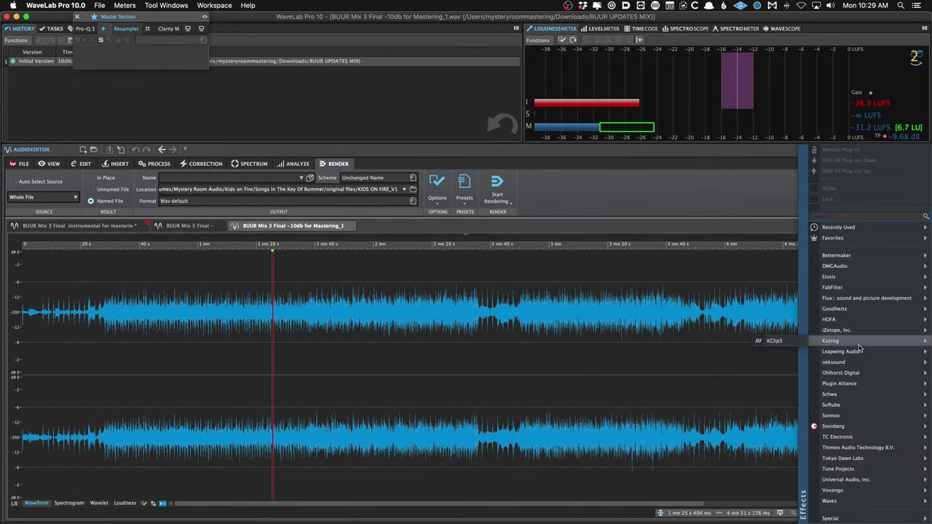
mouse_move(857, 330)
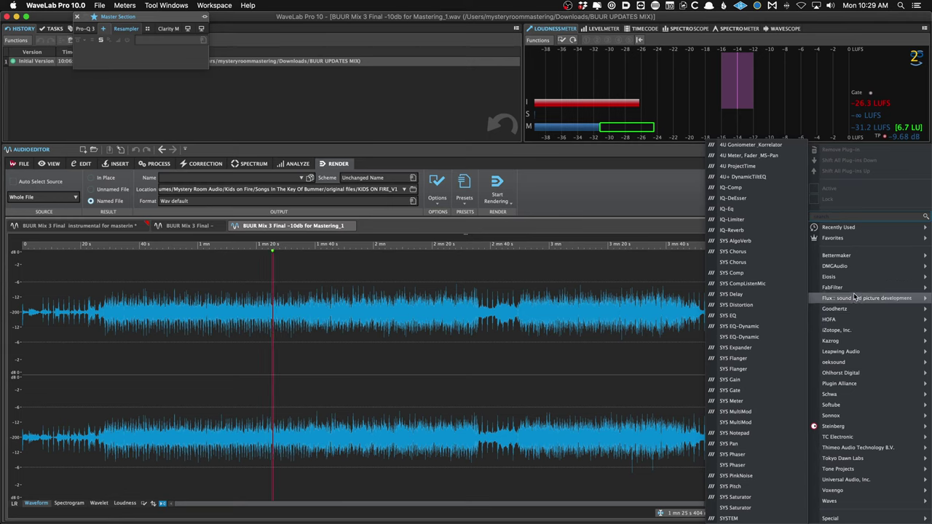
mouse_move(830, 288)
left_click(781, 321)
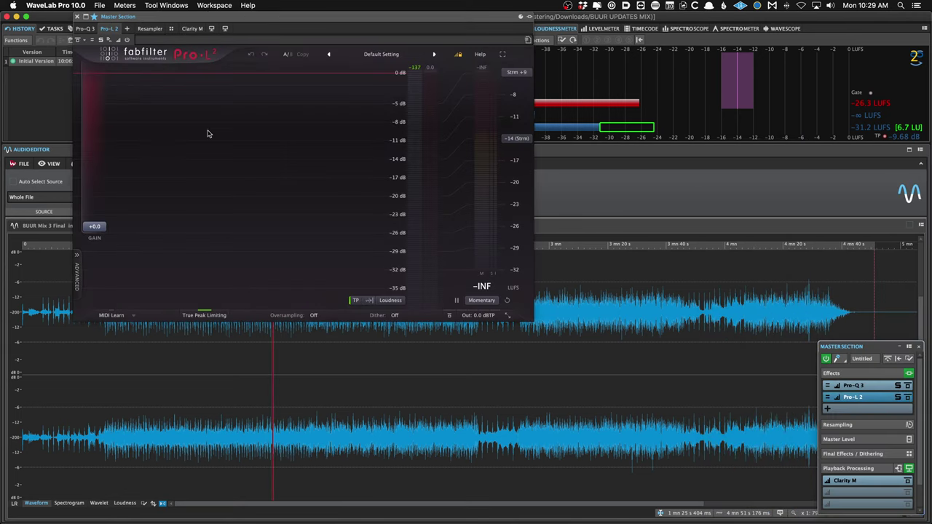
left_click_drag(92, 227, 94, 214)
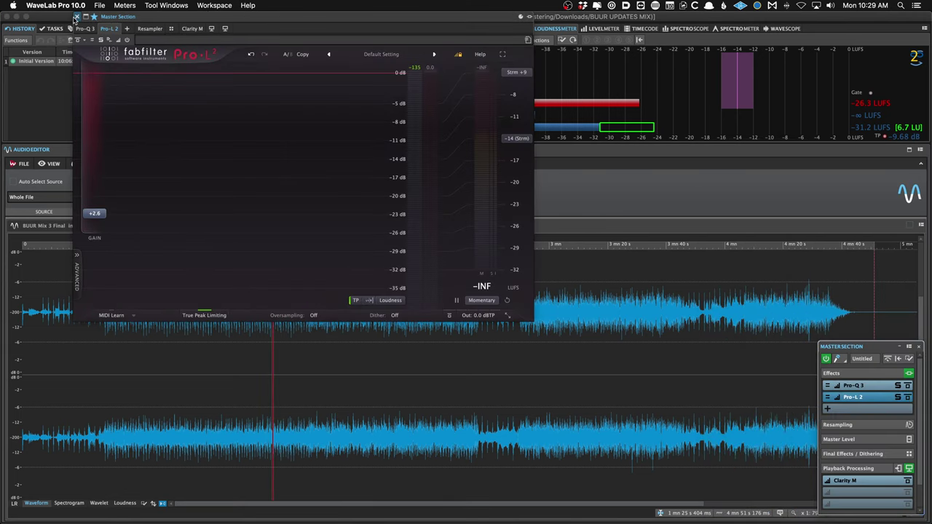
left_click(76, 16)
Play the -10db file from about 1 min 12.6 s through the Master Section effects, and stop playback.
left_click(245, 348)
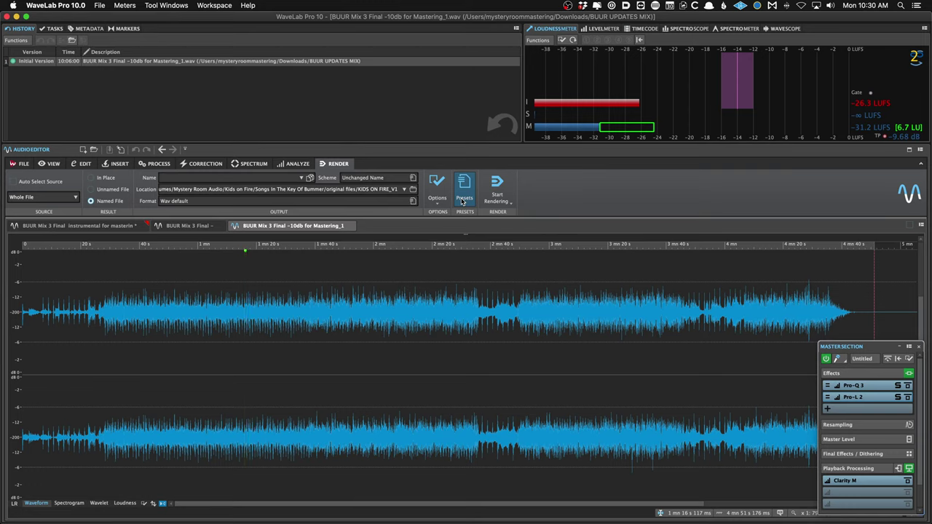
left_click(235, 336)
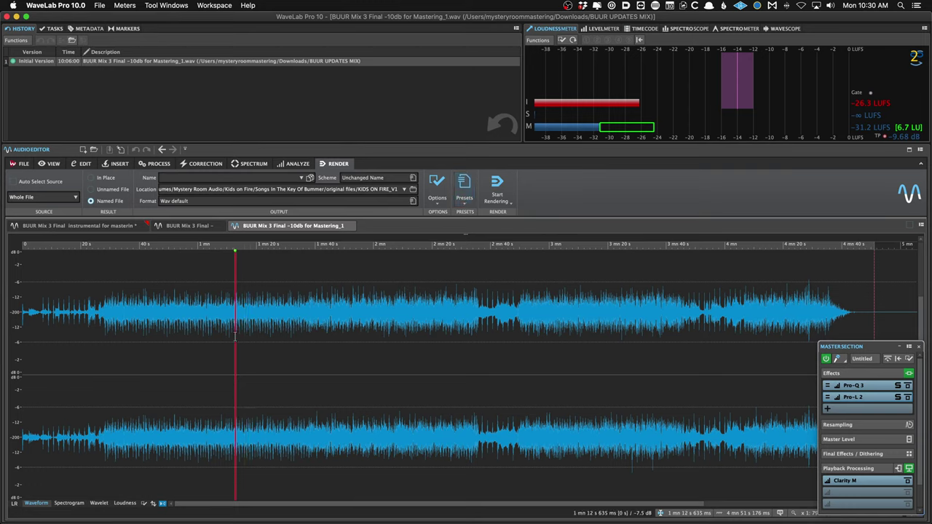
key("space")
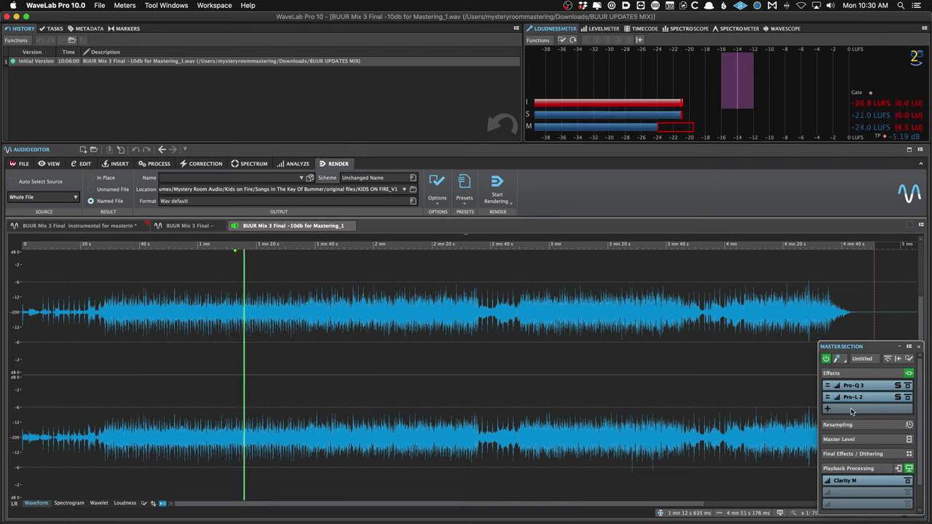
key("space")
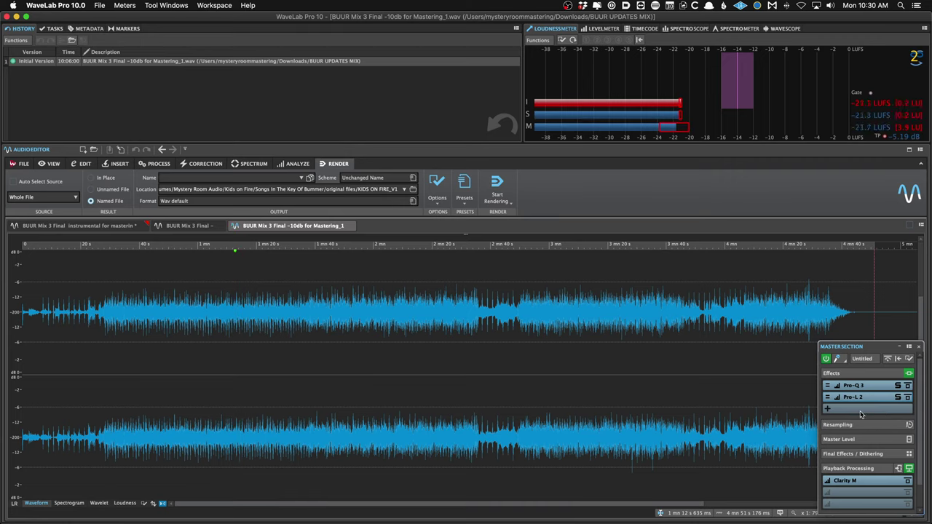
left_click(851, 410)
left_click(825, 412)
left_click(856, 408)
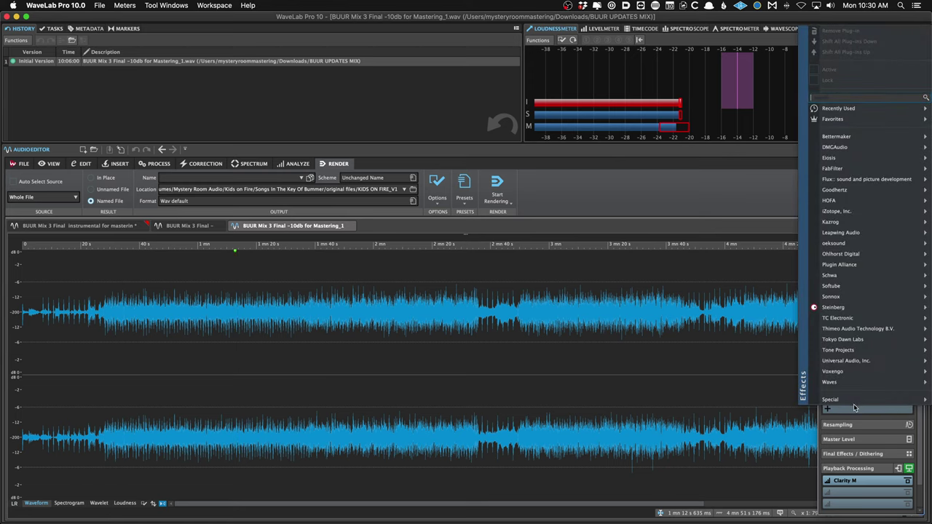
left_click(752, 401)
Select about 16.6 s of the waveform ending near 1 min 48.6 s, and look over the render presets and options.
left_click_drag(238, 368, 170, 366)
left_click_drag(291, 364, 338, 362)
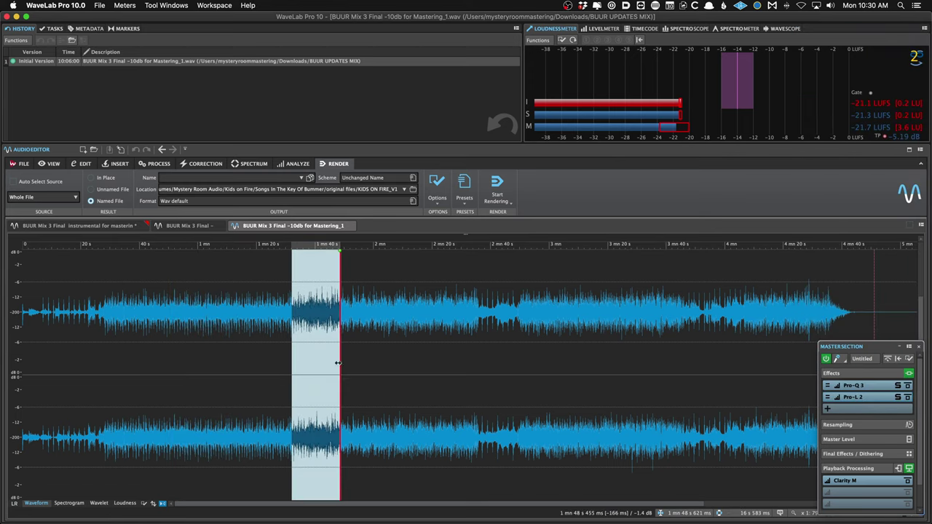
left_click(462, 193)
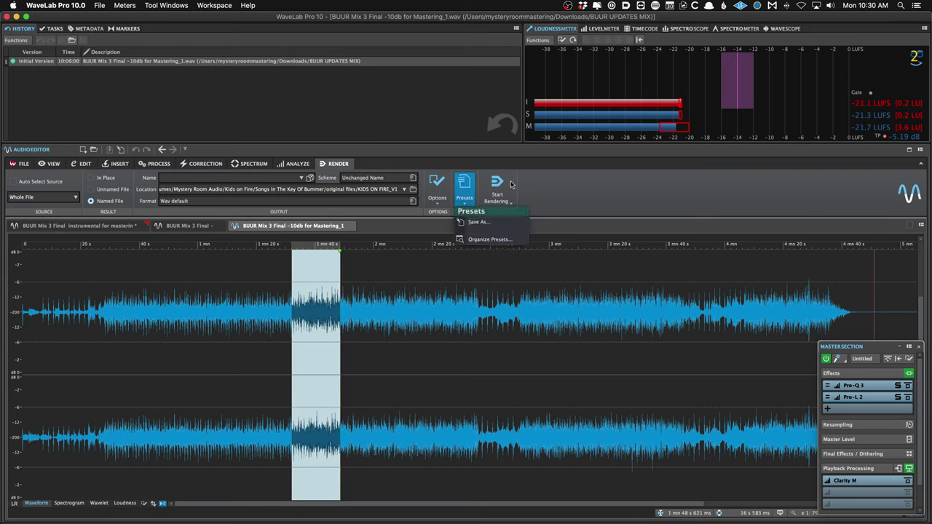
left_click(504, 189)
left_click(464, 193)
left_click(541, 183)
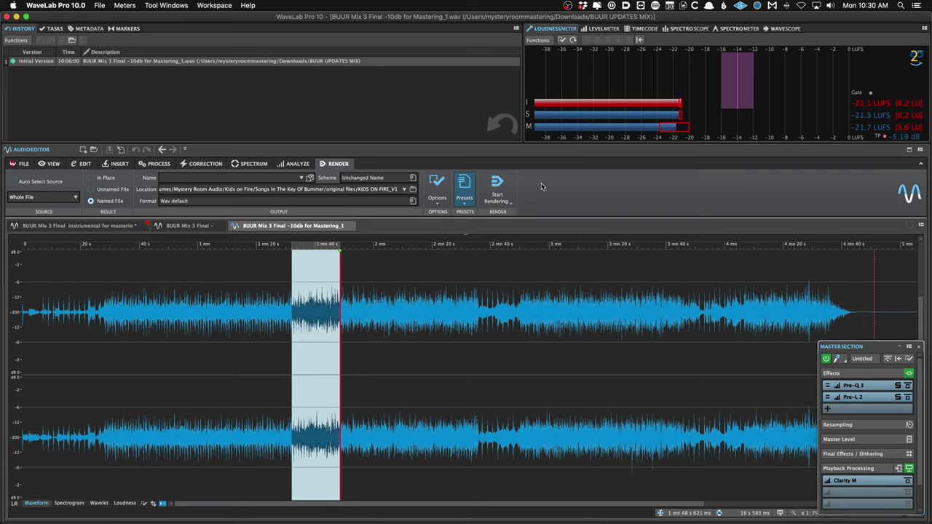
left_click(466, 196)
left_click(466, 195)
left_click(438, 193)
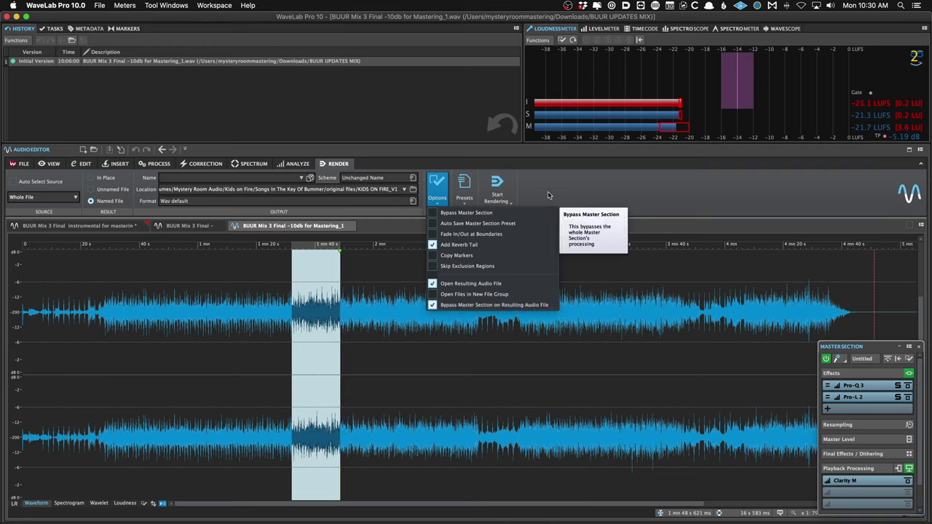
left_click(465, 191)
left_click(465, 191)
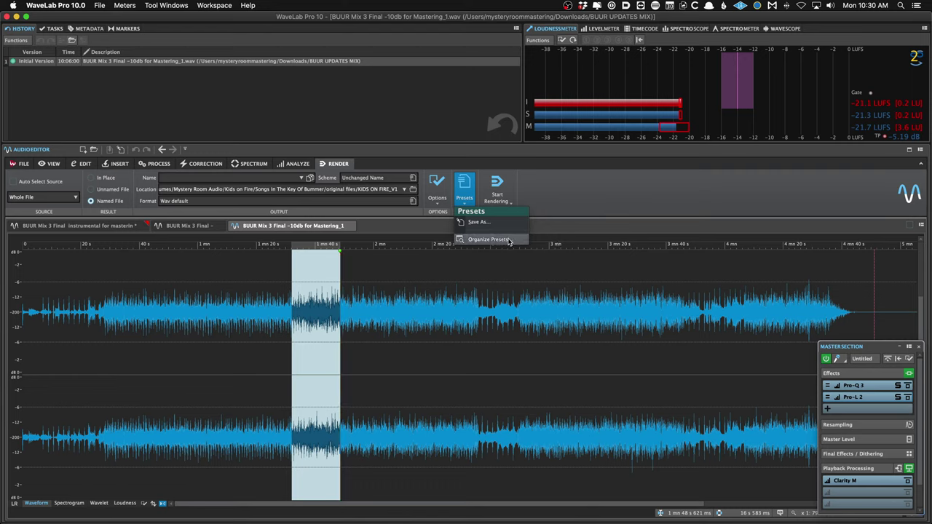
Open a 96k Album audio montage, look over its saved render presets, and close the montage.
left_click(562, 182)
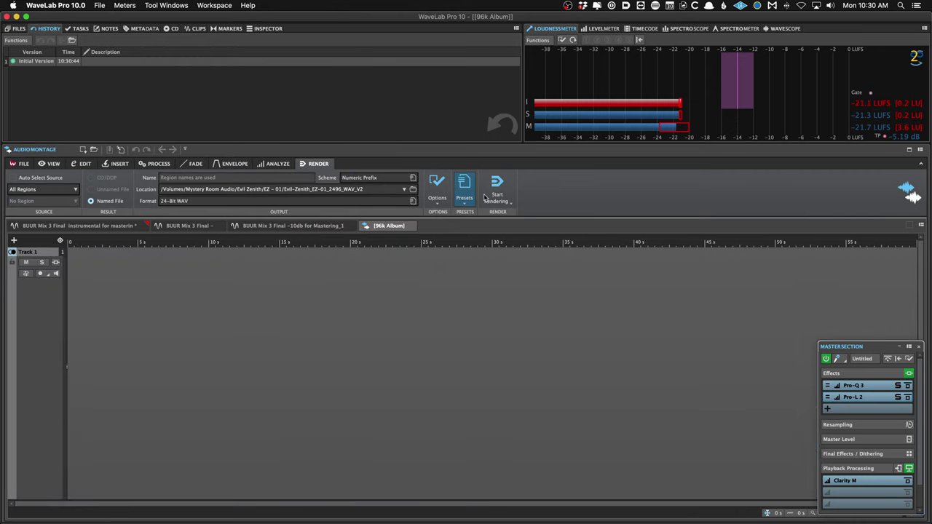
left_click(466, 193)
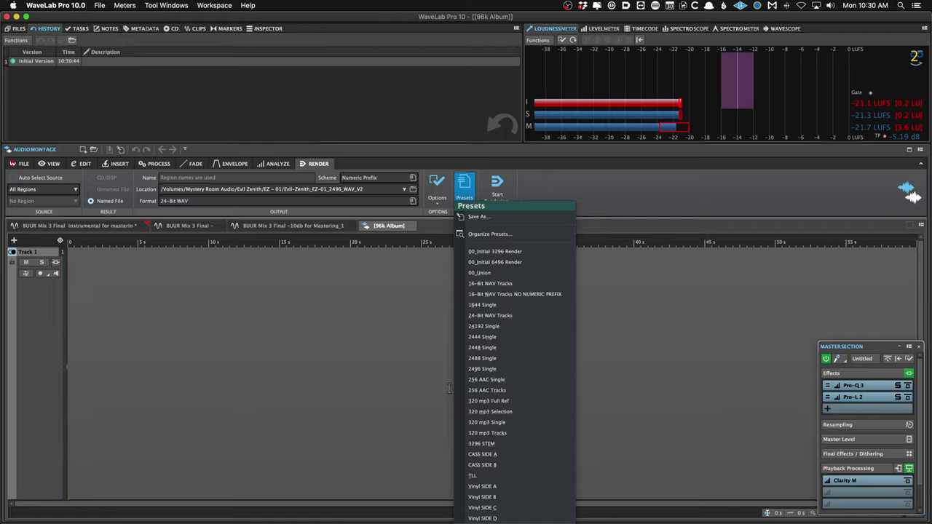
left_click(388, 211)
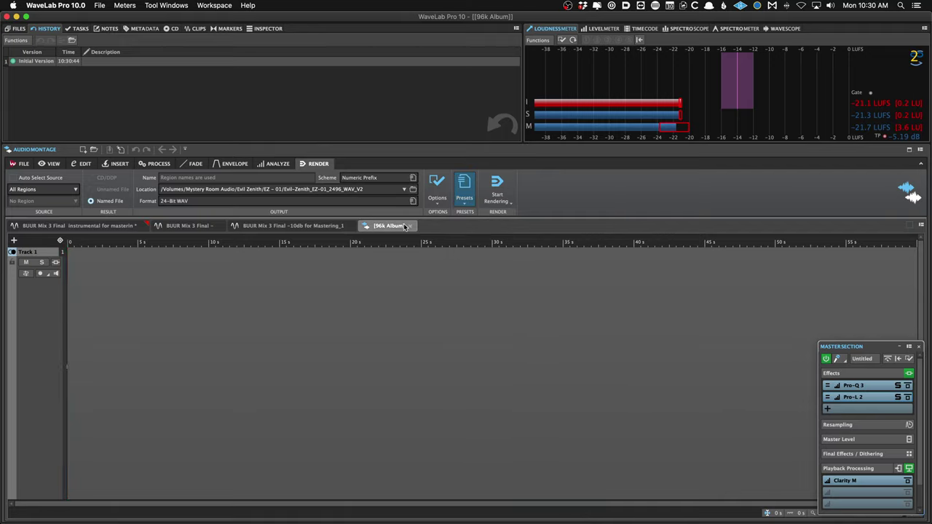
left_click(410, 226)
Place the cursor at about 1 min 35.9 s and set the render format to 24-Bit WAV.
left_click(358, 326)
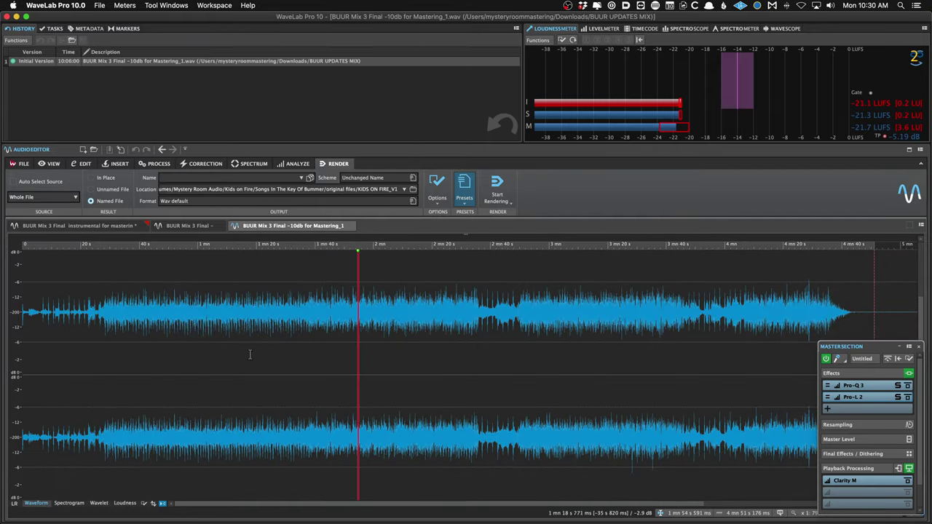
left_click(304, 339)
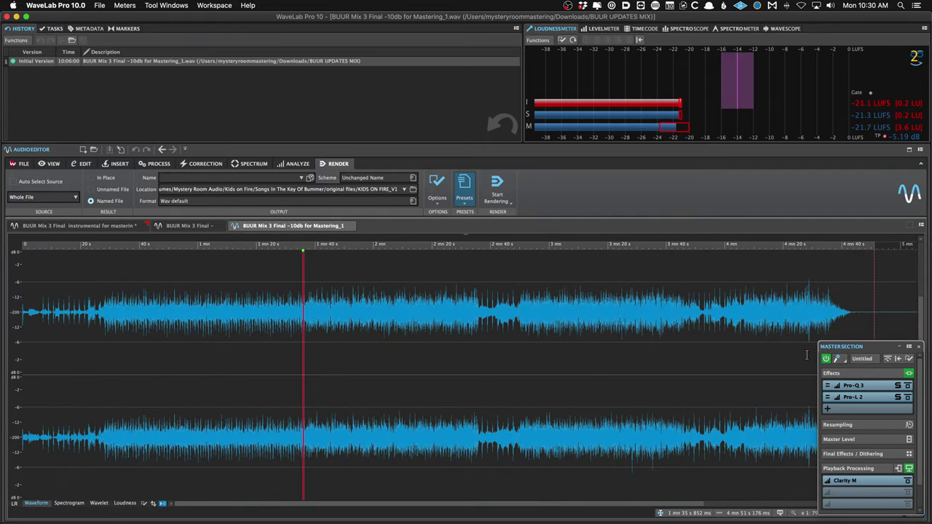
left_click(464, 198)
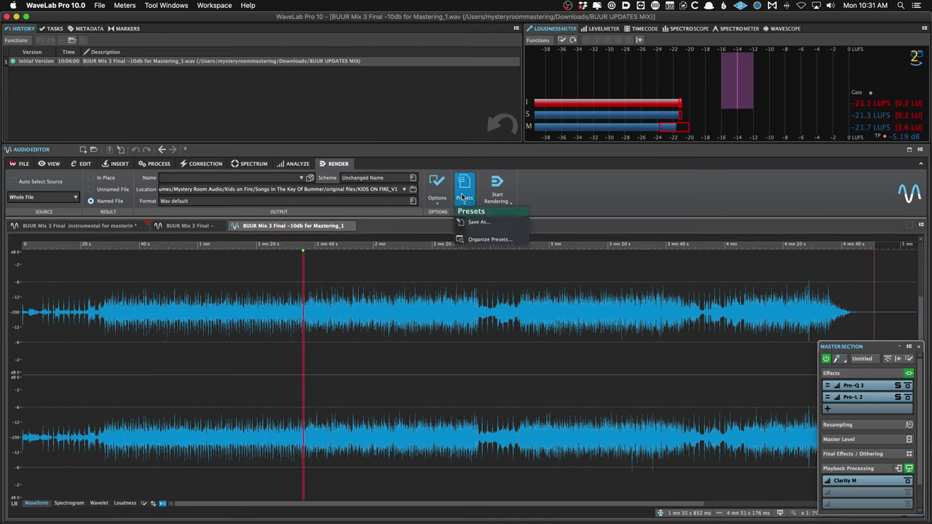
left_click(413, 200)
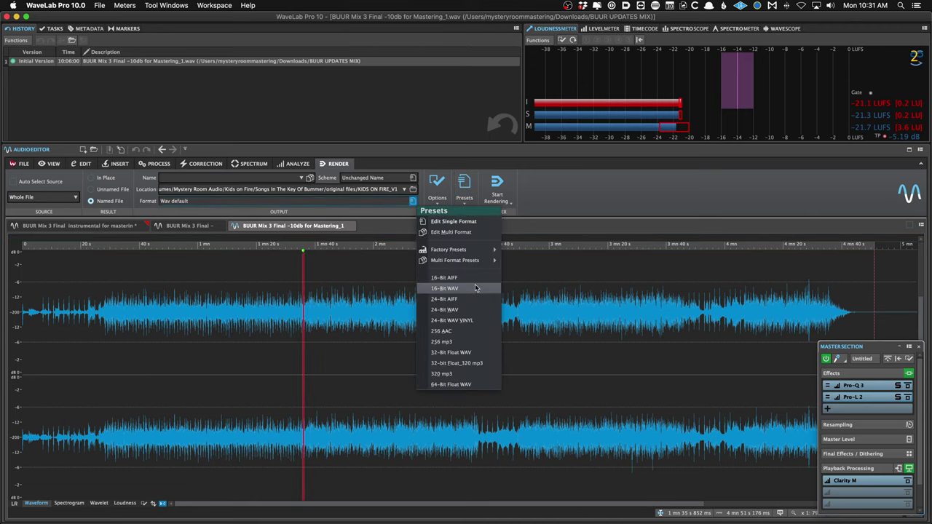
left_click(473, 310)
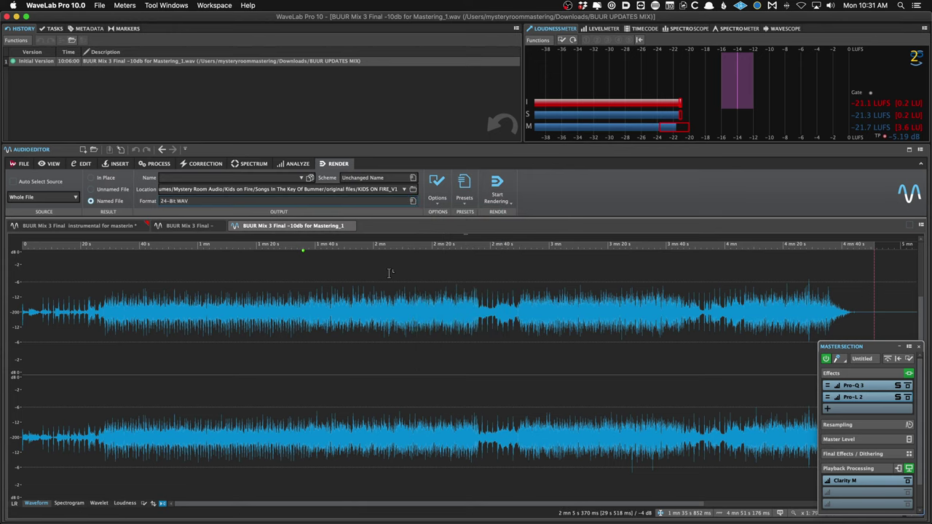
Set the render location to the Desktop and enter "File name" as the output name.
left_click(412, 189)
left_click(325, 172)
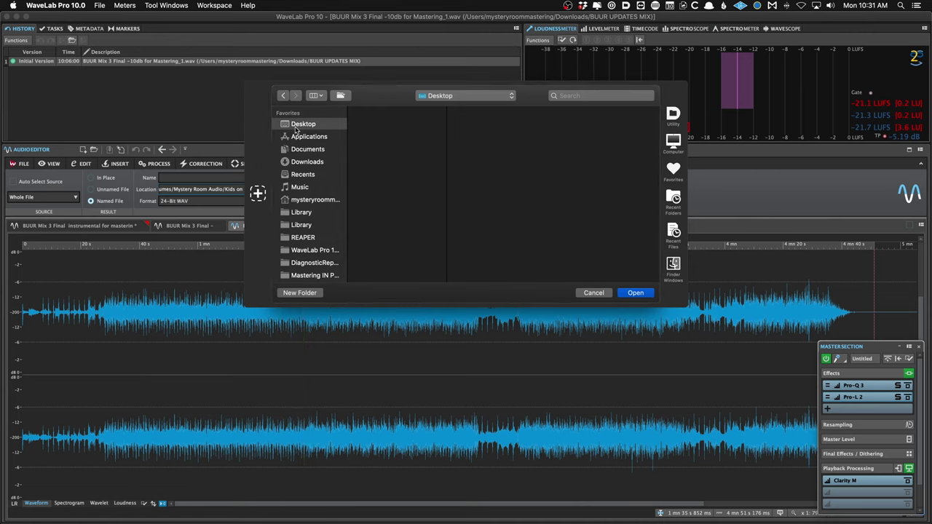
key("Return")
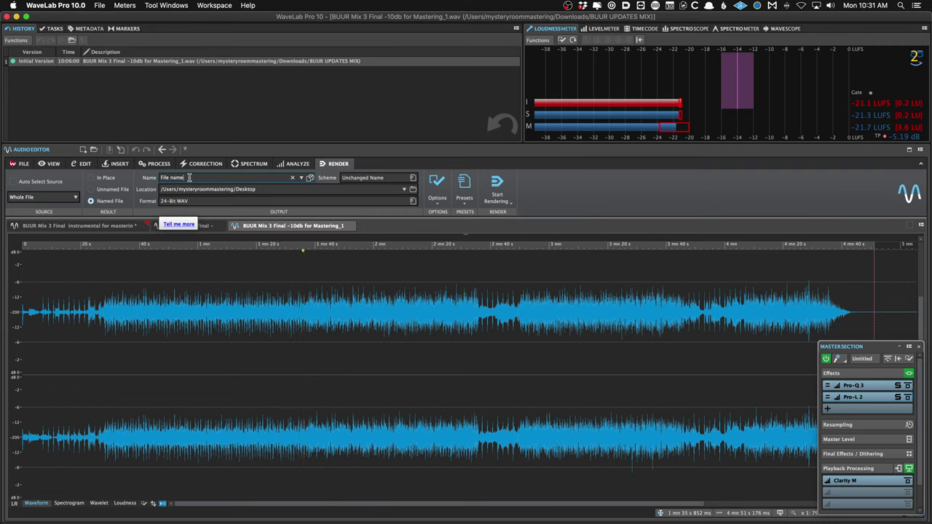
Clear the render output name and look over the naming options and the longer name history.
left_click(301, 178)
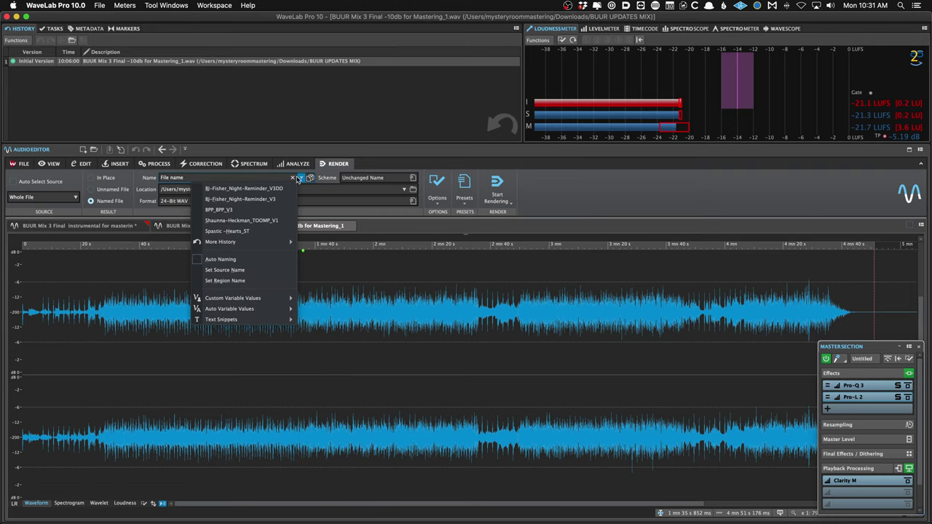
left_click(287, 177)
left_click(292, 177)
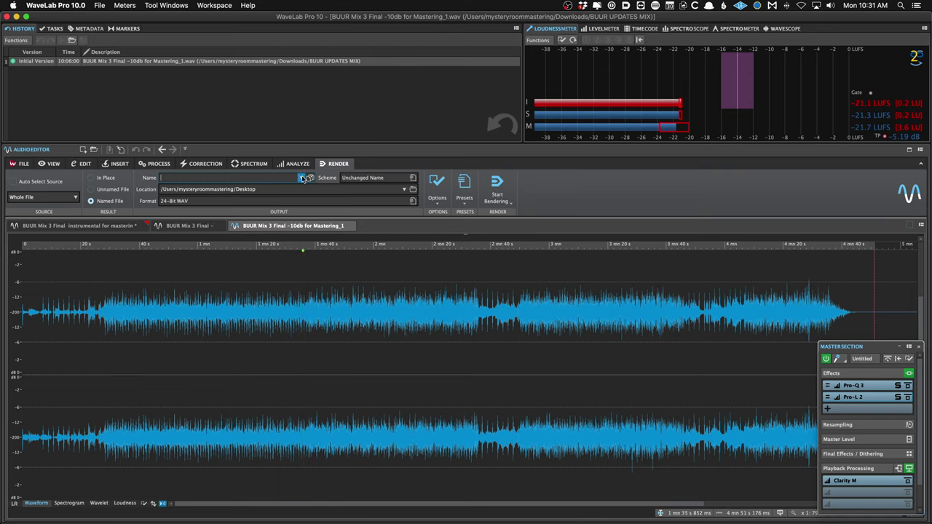
left_click(301, 178)
mouse_move(220, 241)
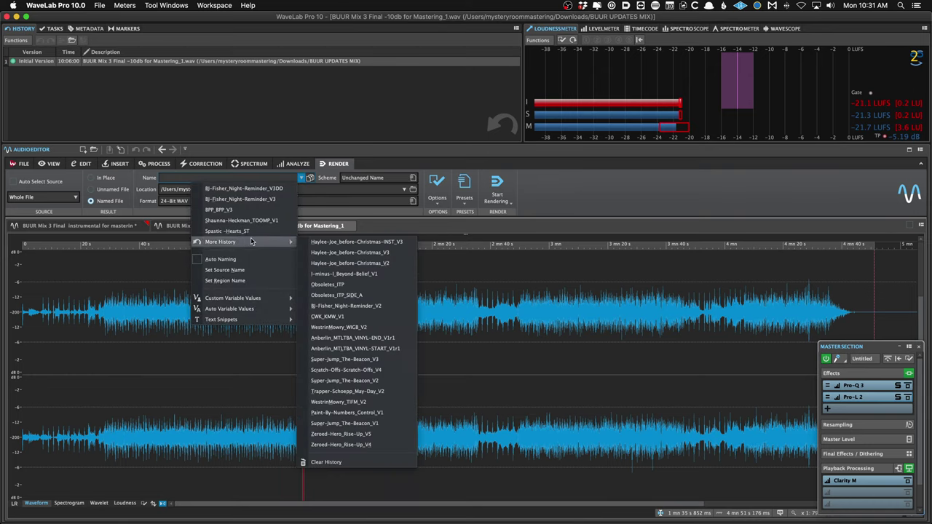
left_click(523, 170)
Set the render naming scheme to the 2448 preset.
left_click(464, 186)
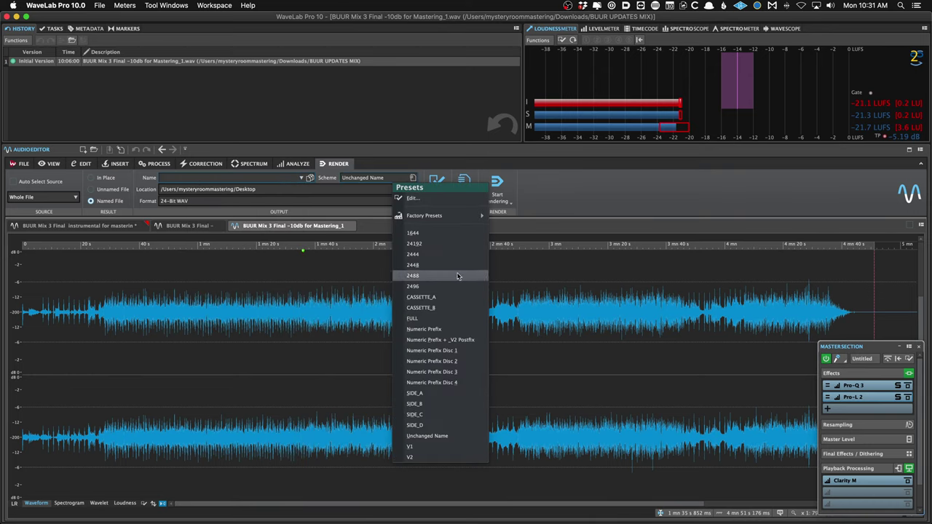
left_click(449, 265)
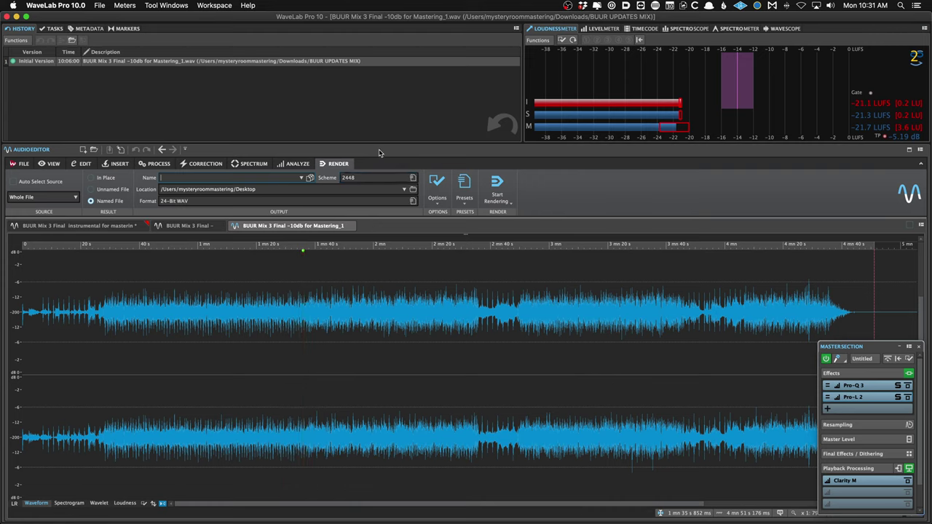
left_click(347, 179)
left_click(477, 162)
Place the cursor at about 1 min 24.4 s in the waveform and move the Master Section window slightly upward.
left_click(269, 382)
left_click(256, 357)
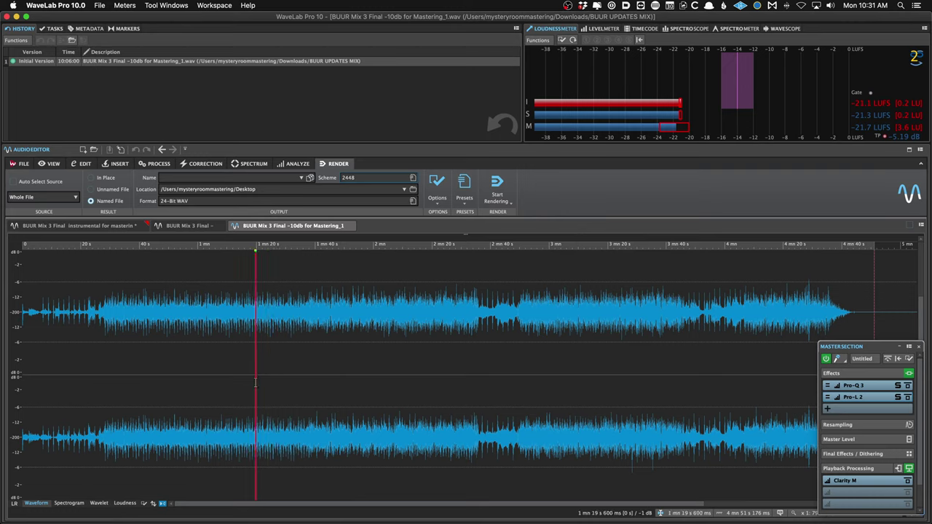
left_click(243, 332)
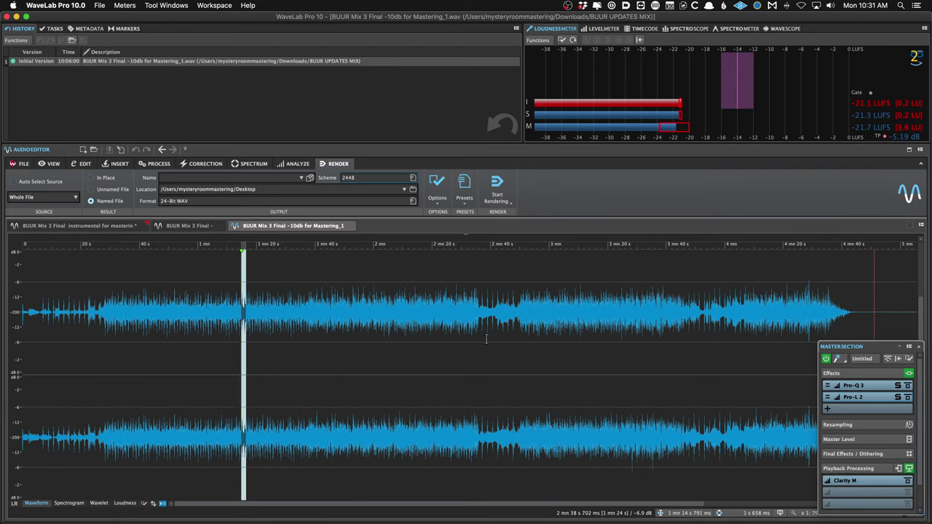
left_click(487, 331)
left_click(344, 347)
left_click(270, 348)
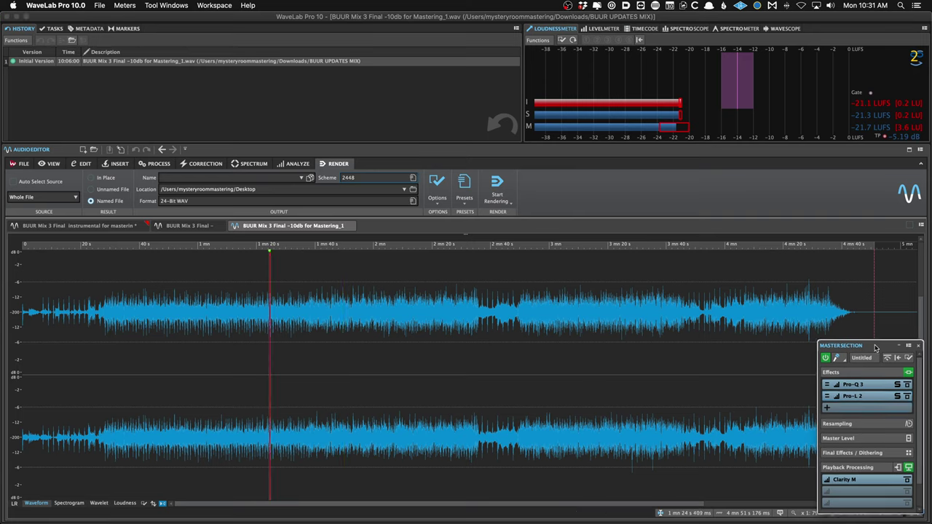
left_click_drag(876, 348, 877, 333)
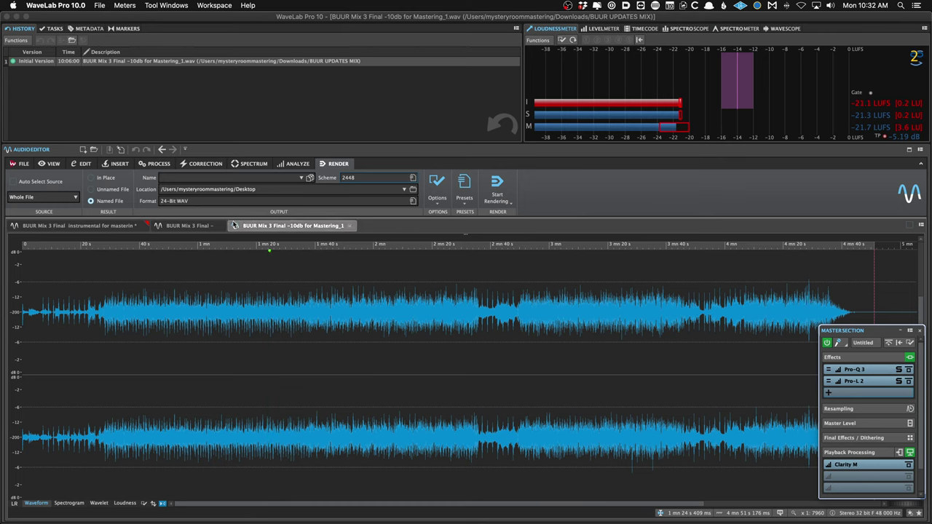
Audition "BUUR Mix 3 Final -" through the Master Section with the Pro-L 2 limiter window open beside the waveform.
left_click(183, 225)
key("space")
key("space")
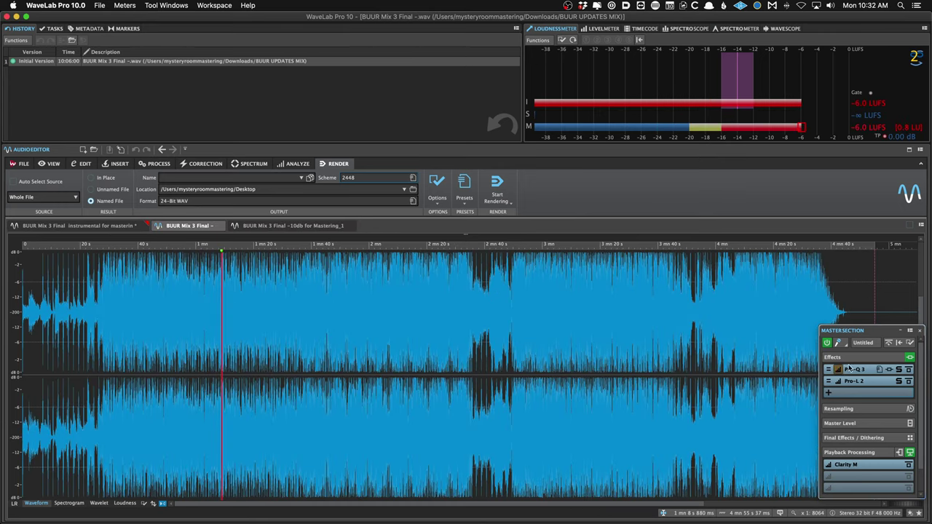
left_click(855, 381)
key("space")
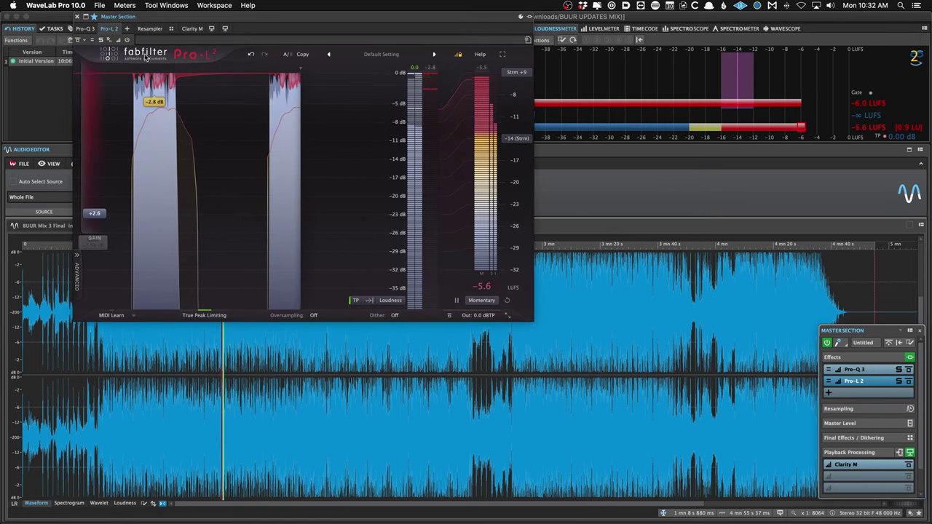
left_click_drag(225, 21, 534, 35)
key("space")
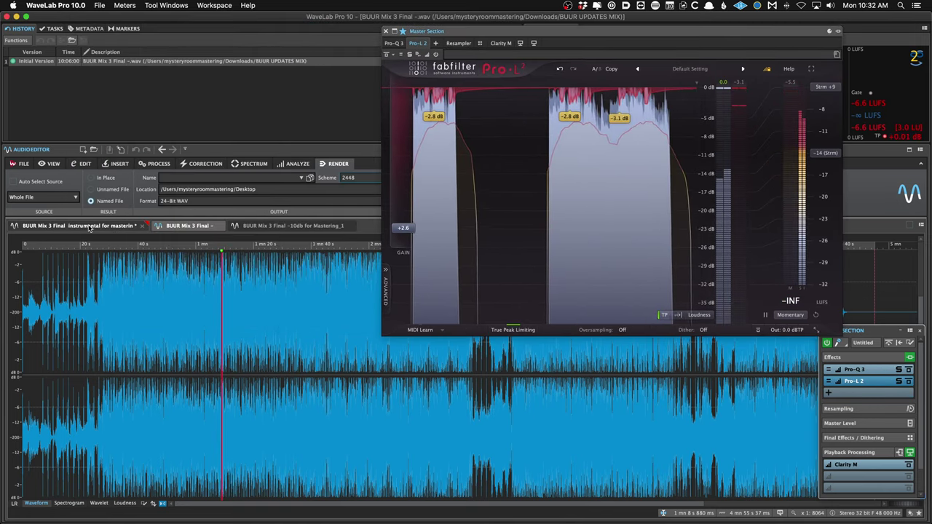
Audition the instrumental mix and the -10db mix in turn through the same Pro-L 2 limiter.
left_click(90, 225)
left_click(150, 315)
key("space")
key("space")
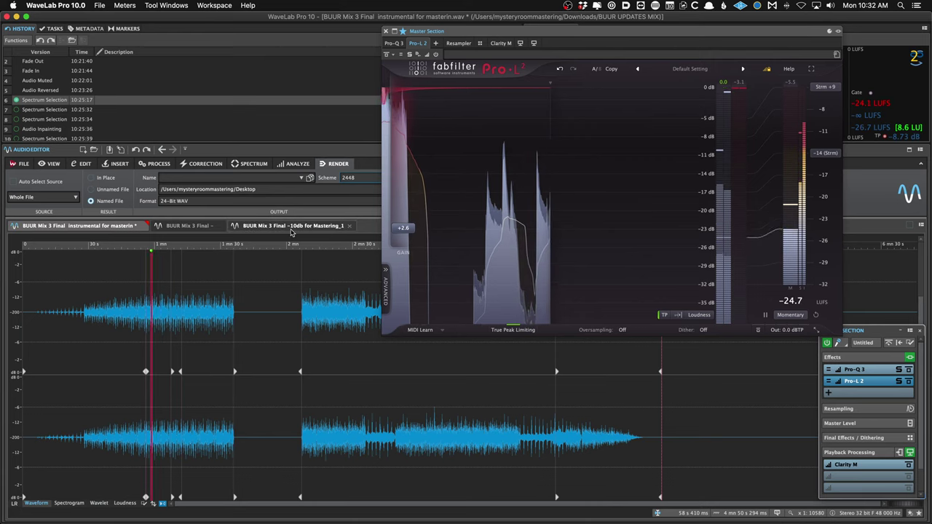
left_click(291, 227)
key("space")
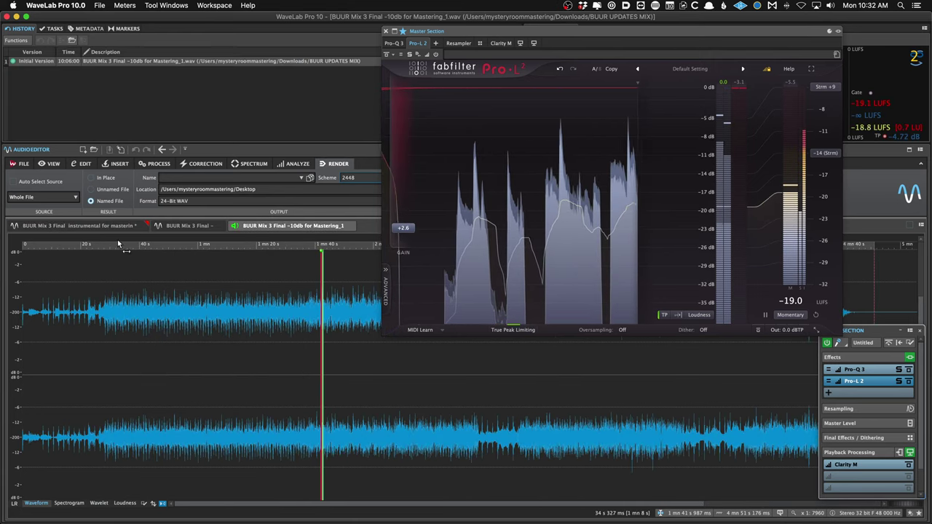
Return to the instrumental mix, play it briefly, and open its options for saving or loading a Master Section preset.
left_click(79, 227)
key("space")
key("space")
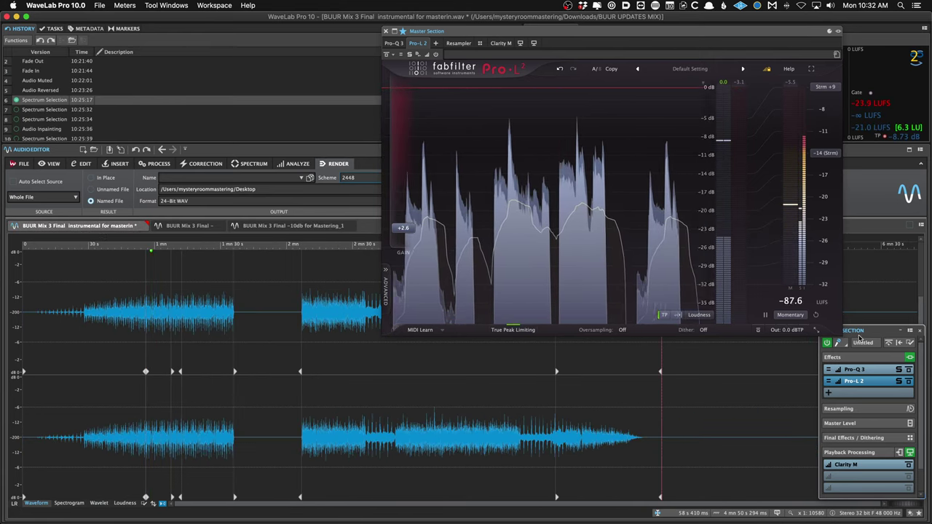
left_click(920, 514)
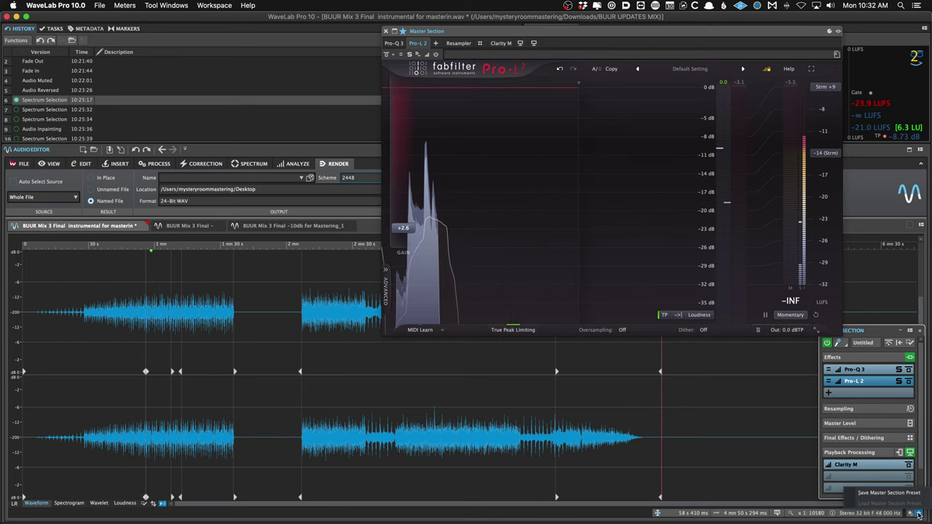
Switch to the -10db mix, close the Pro-L 2 window, and open the editing preferences for audio files.
left_click(273, 225)
key("super+comma")
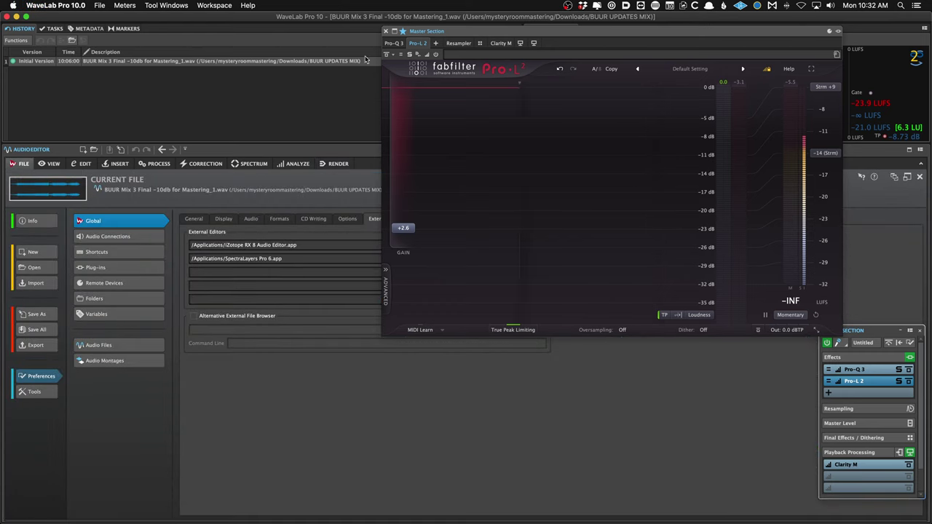
left_click(384, 31)
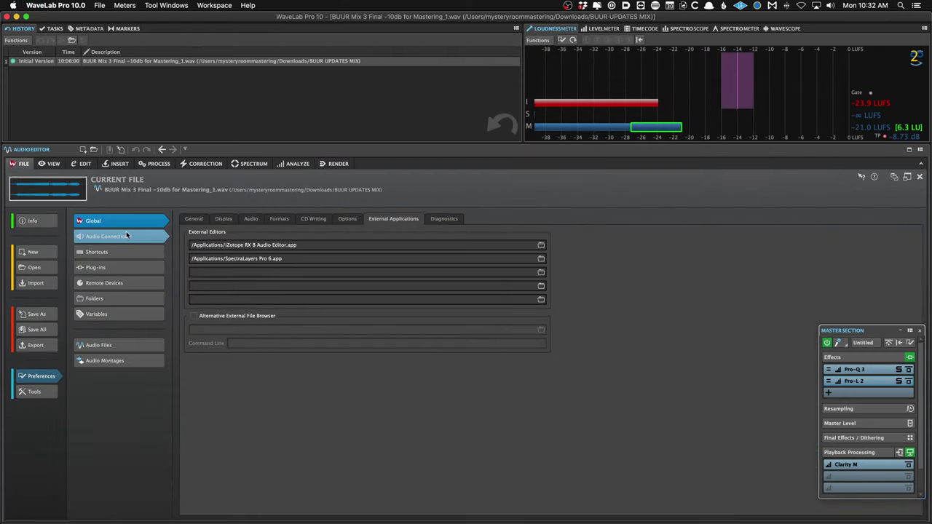
left_click(121, 347)
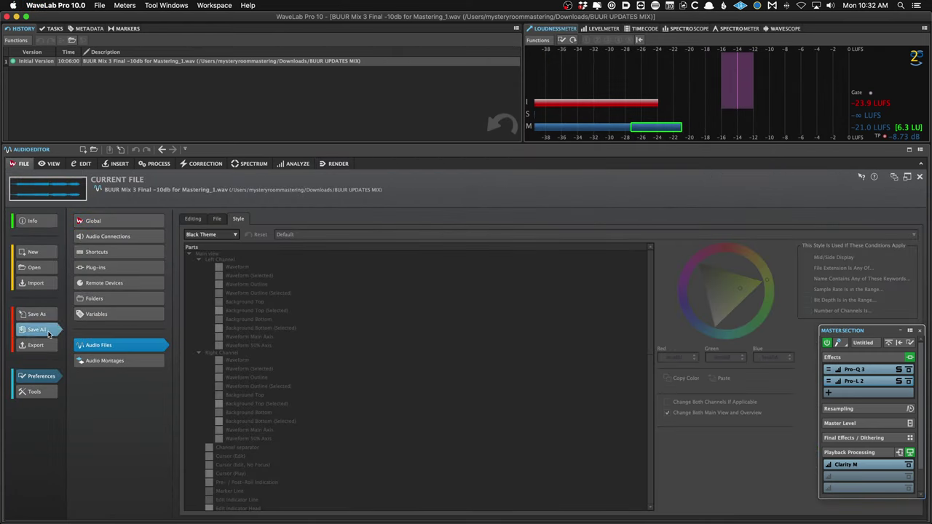
left_click(193, 220)
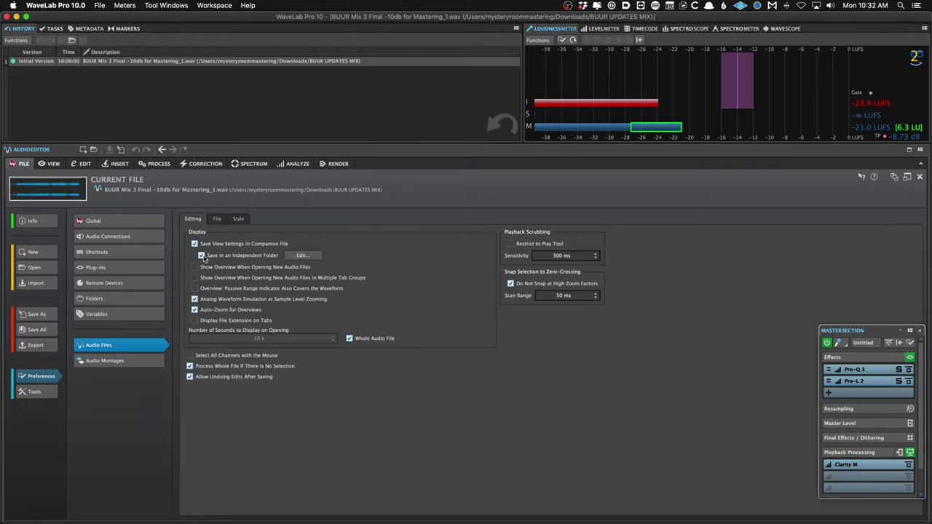
Check the companion files folder path, turn off saving companion files in an independent folder, and return to the audio editor.
left_click(287, 256)
triple_click(146, 40)
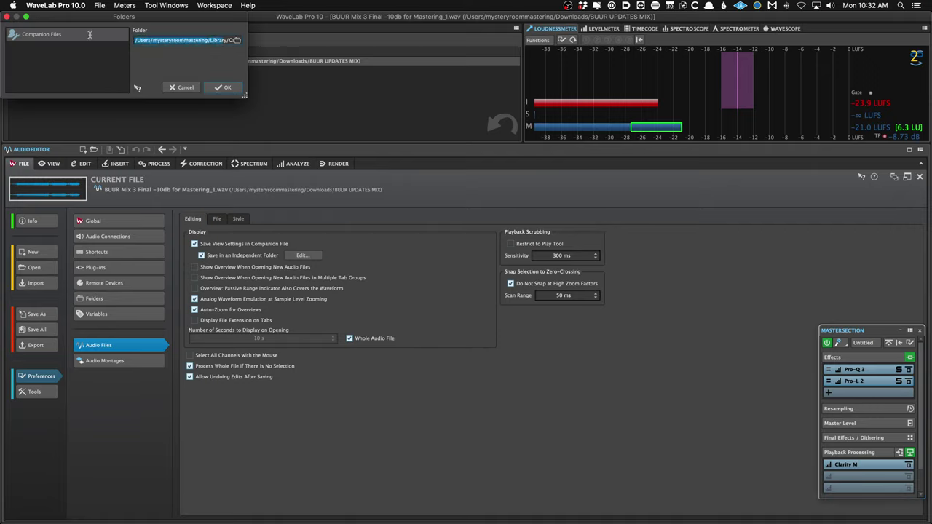
left_click_drag(188, 38, 307, 51)
left_click_drag(189, 40, 232, 41)
left_click(183, 86)
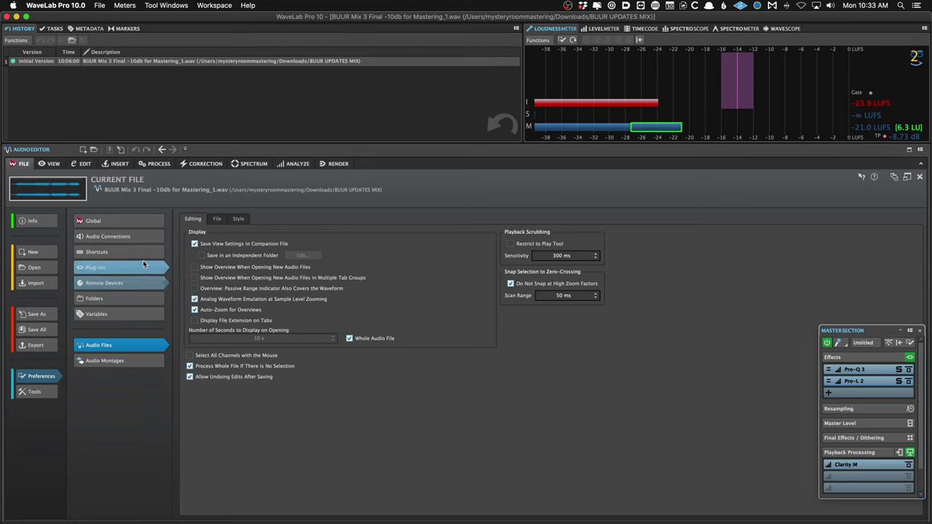
left_click(44, 195)
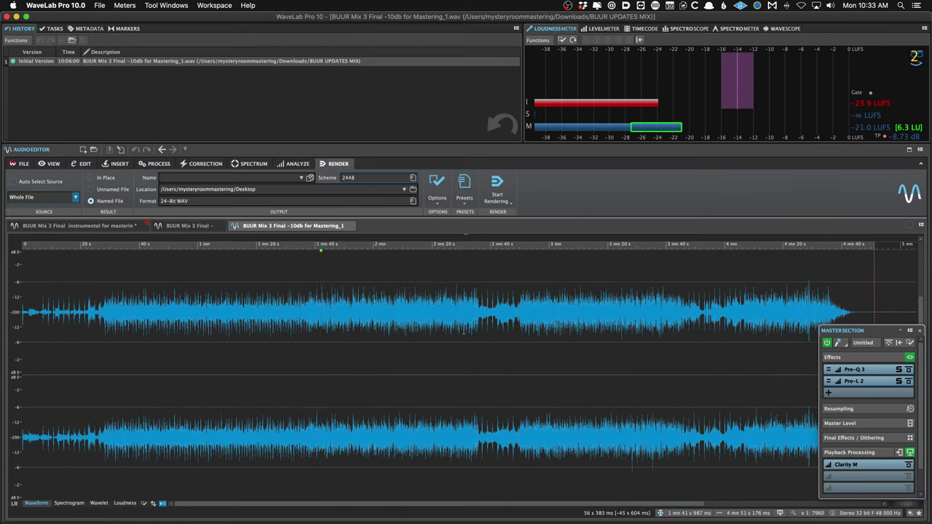
Place the cursor at about 1 min 21.8 s in the -10db mix and play it briefly.
key("space")
left_click(341, 351)
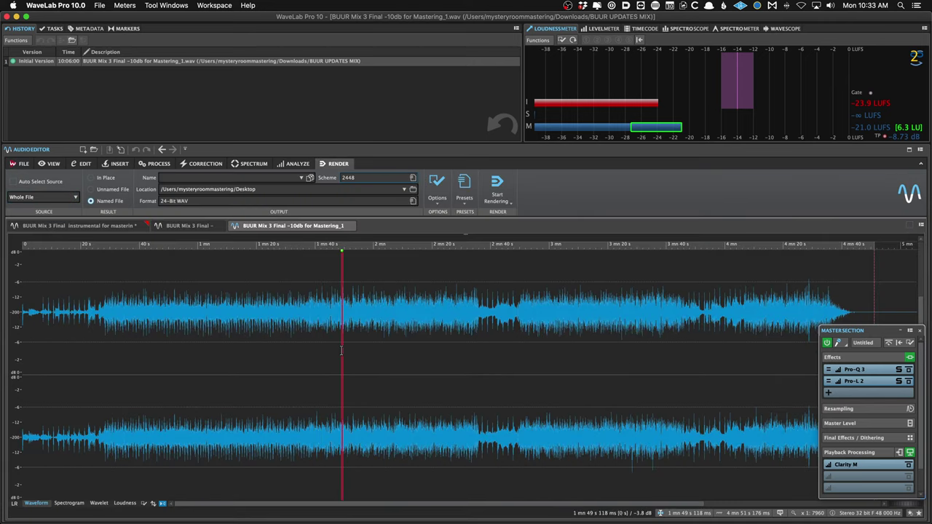
left_click(326, 339)
left_click(262, 342)
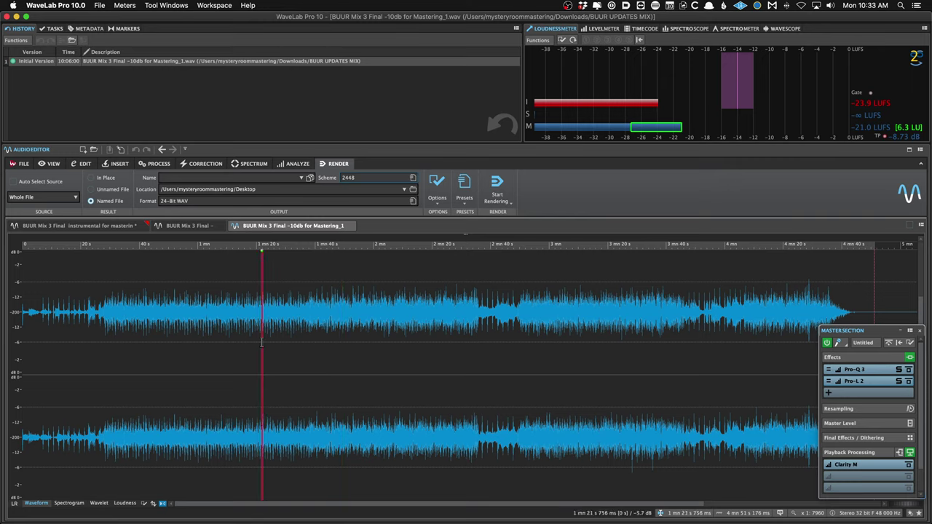
key("space")
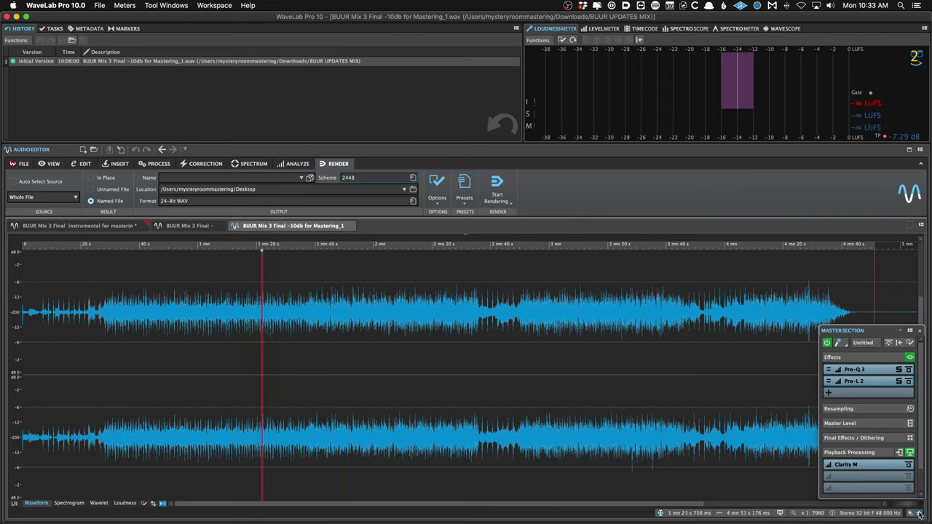
key("space")
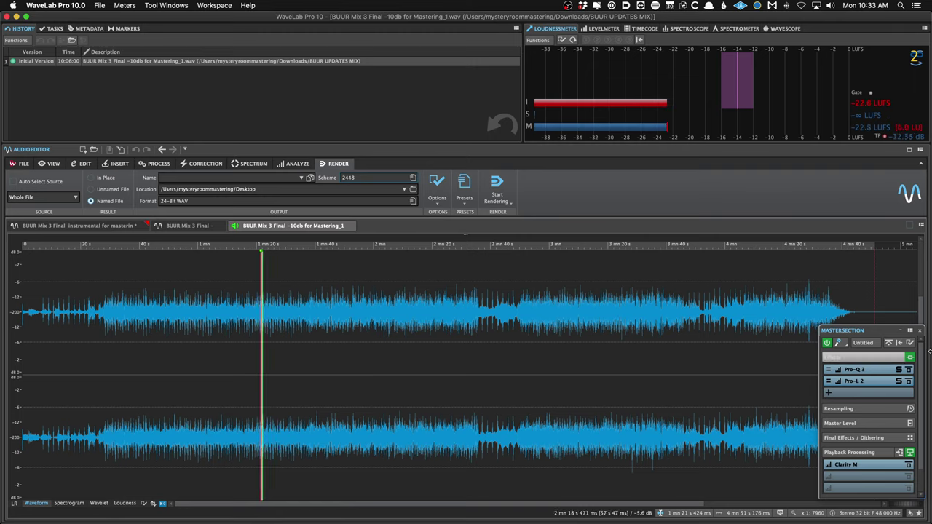
key("space")
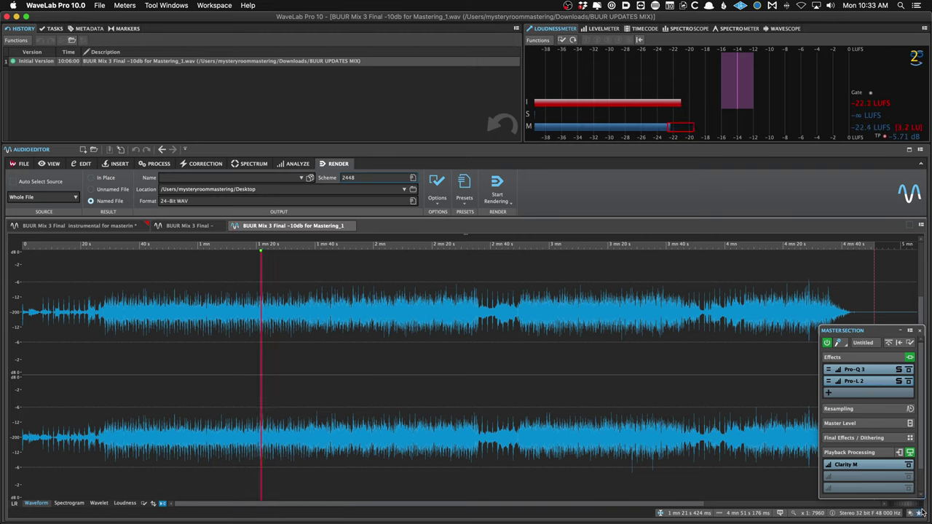
Save the Master Section preset with the -10db mix as "BUUR Mix 3 Final -10db for Mastering_1", leaving locked plug-ins included.
left_click(922, 513)
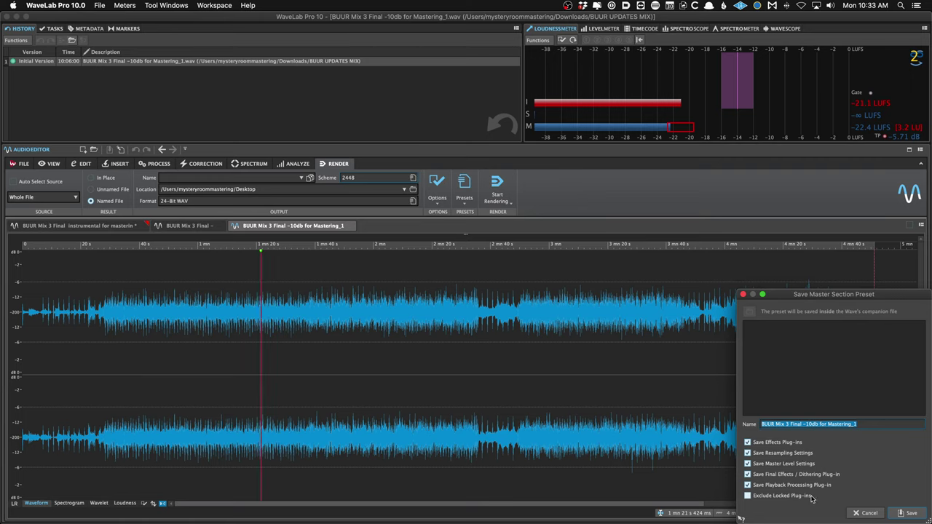
left_click(908, 513)
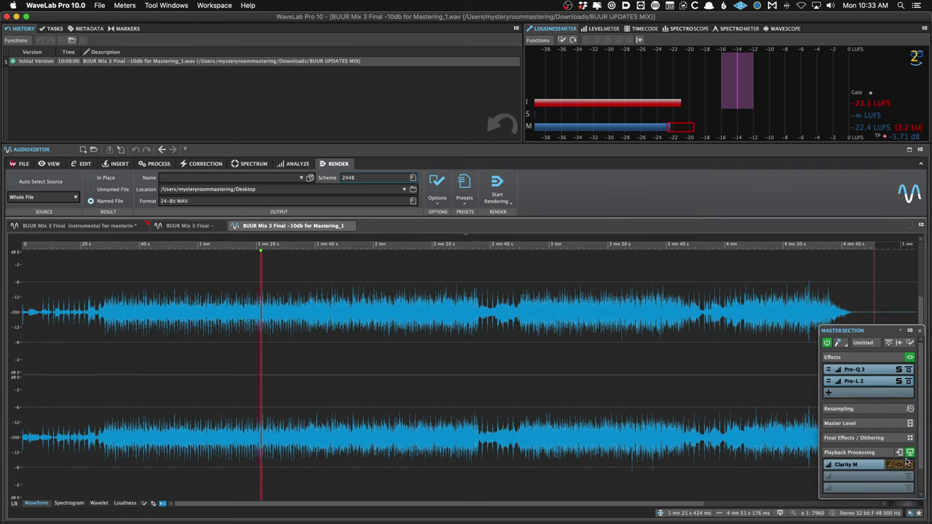
Switch to Finder, examine the -10db mix's .wav.vs companion file in BUUR UPDATES MIX, and return to "BUUR Mix 3 Final -" in WaveLab.
left_click(79, 514)
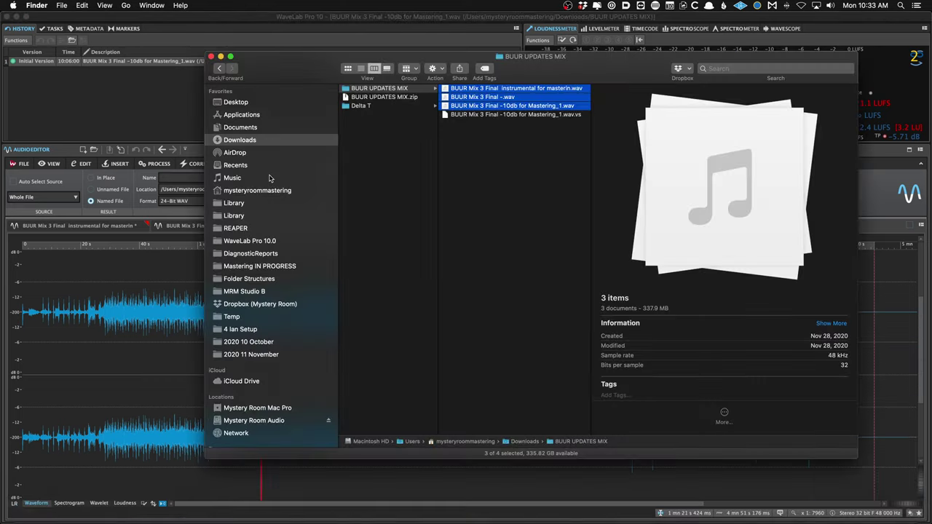
left_click(459, 126)
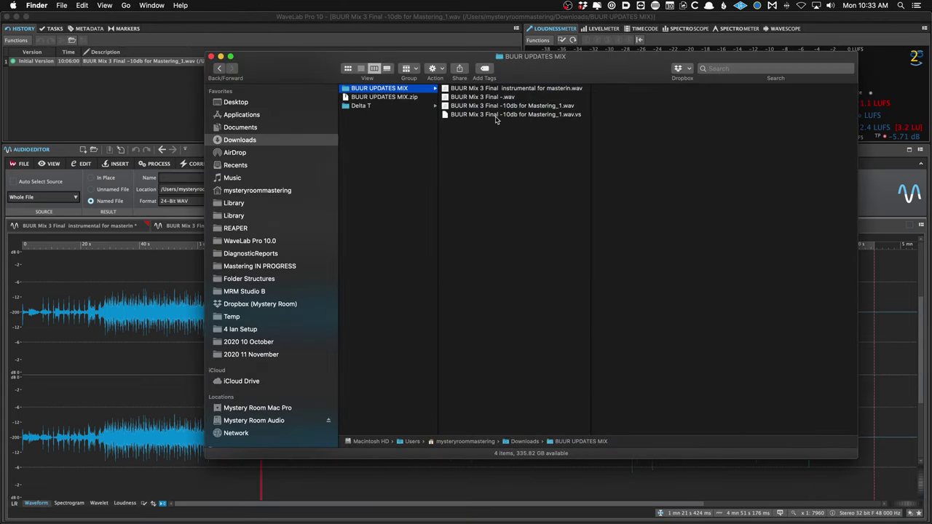
left_click(497, 115)
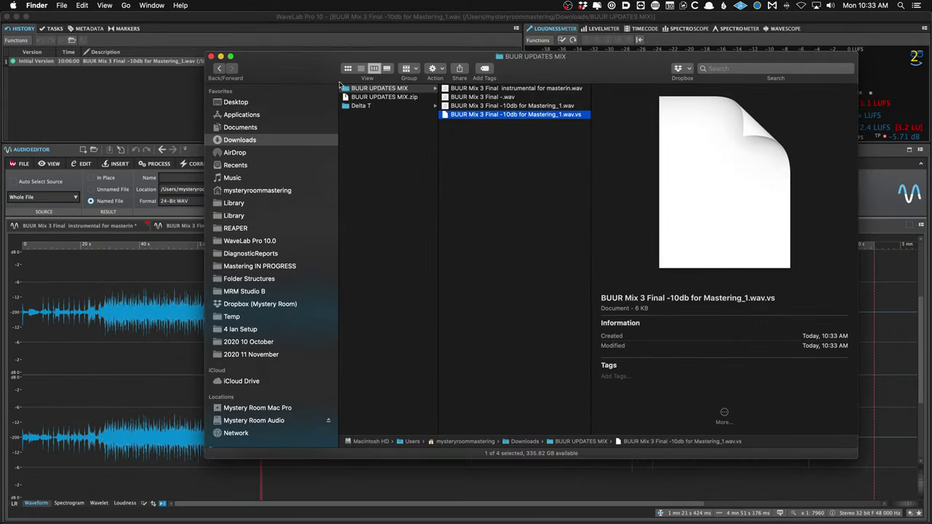
left_click(197, 101)
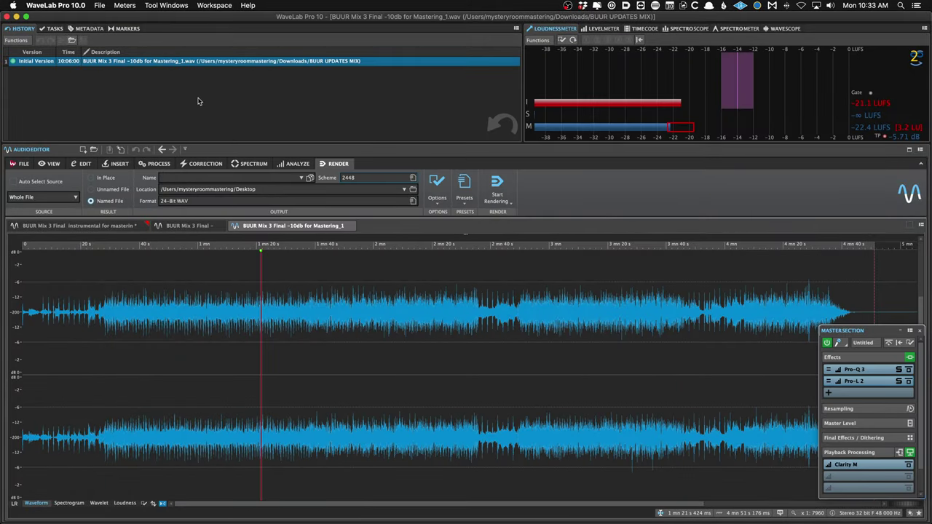
left_click(188, 226)
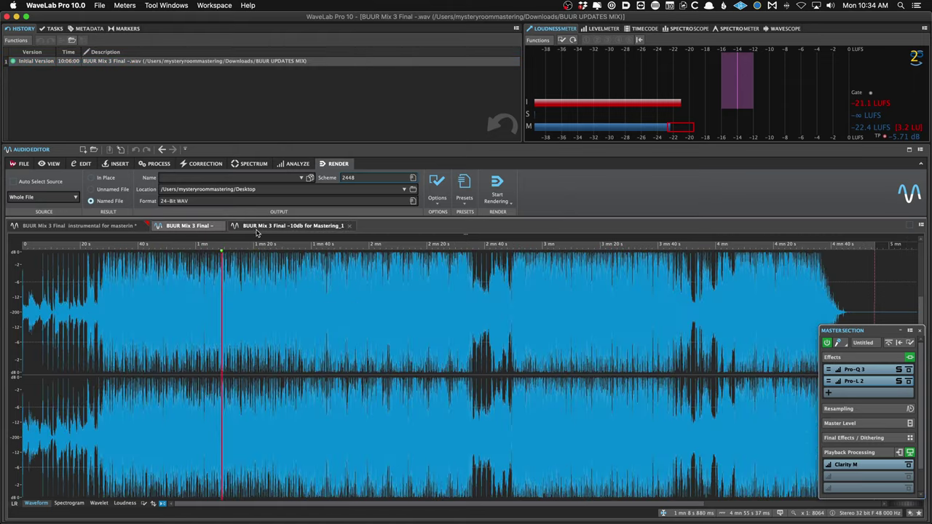
Switch to the "BUUR Mix 3 Final -10db for Mastering_1" mix and load the Master Section preset saved in its companion file.
left_click(255, 229)
left_click(919, 514)
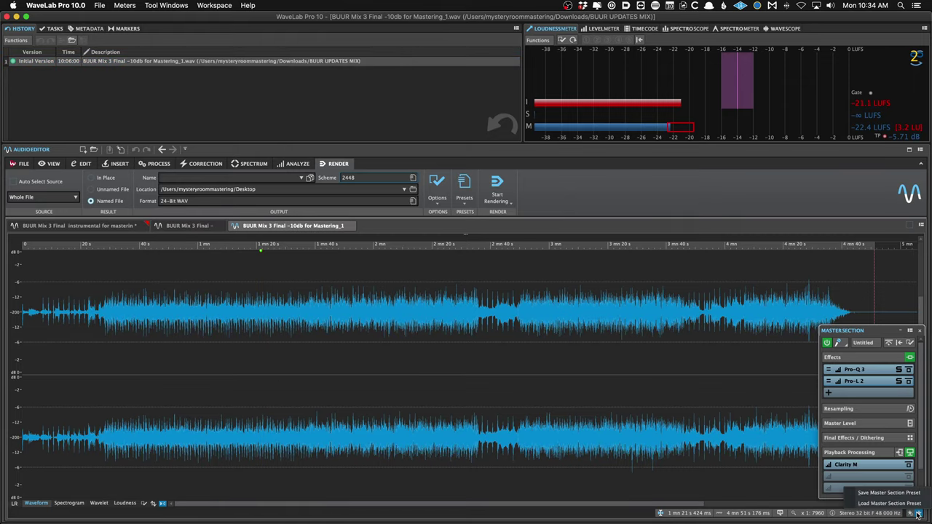
left_click(920, 515)
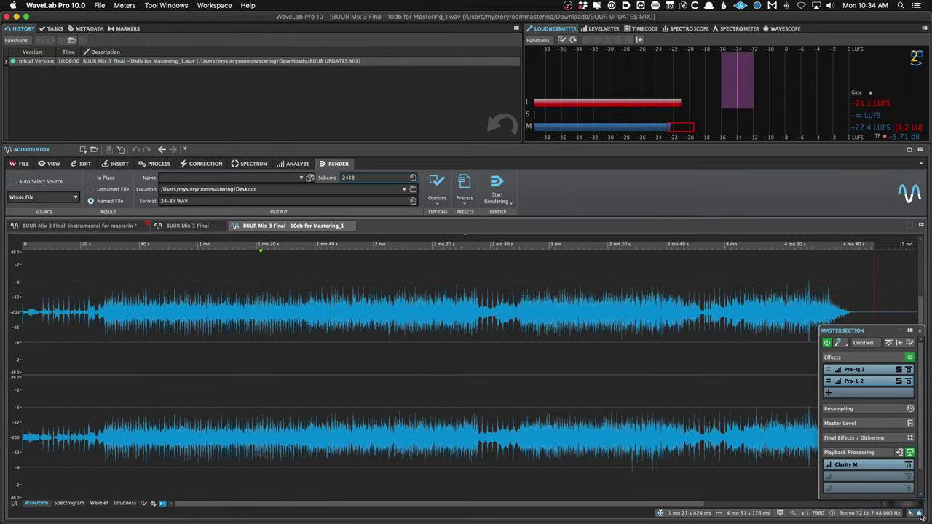
left_click(920, 515)
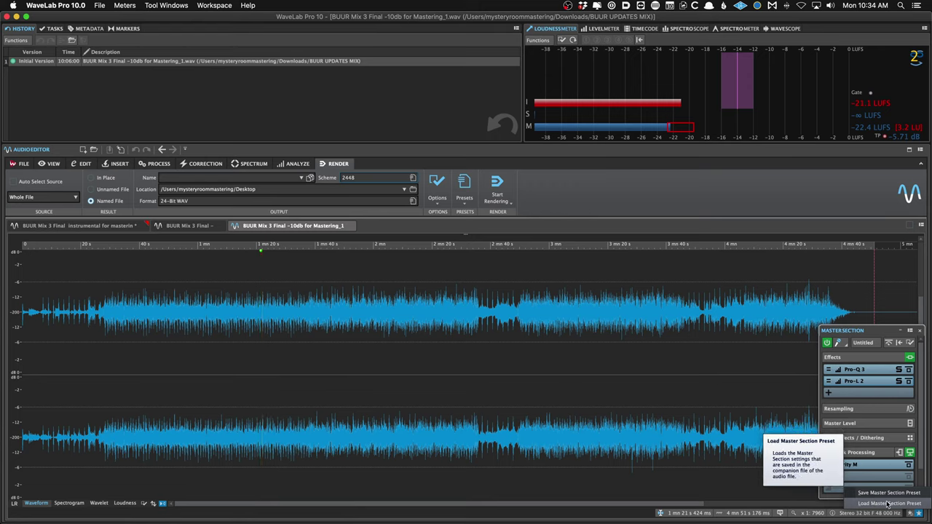
left_click(887, 504)
Bypass the Master Section for the -10db mix and play it briefly from about 1 min 17.3 s.
left_click(404, 358)
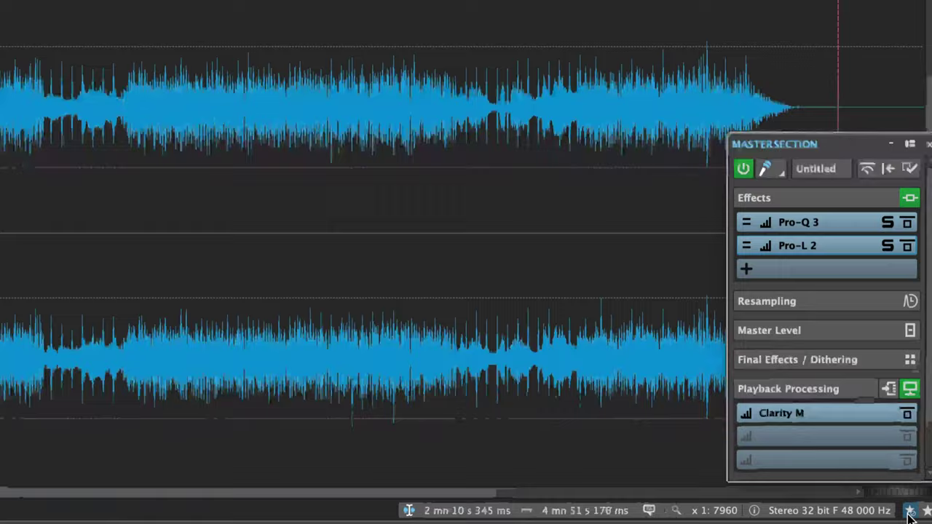
left_click(910, 513)
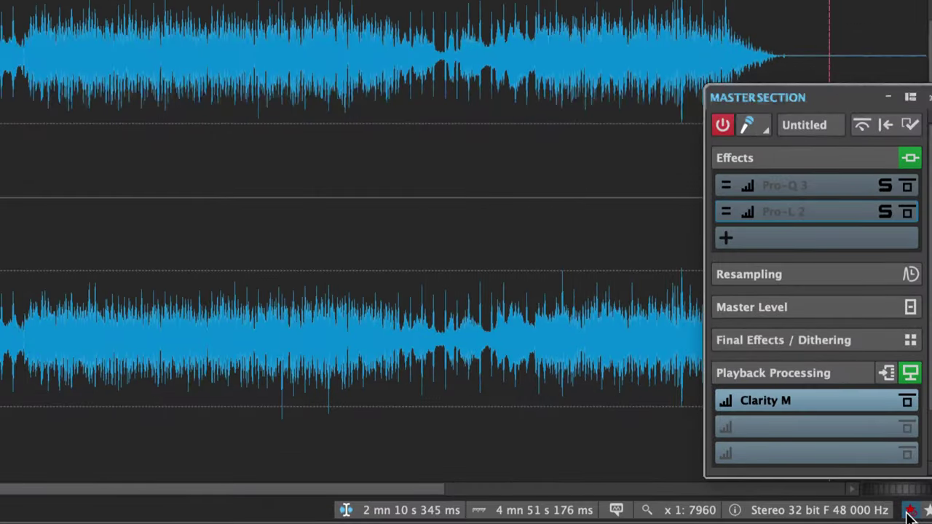
left_click(248, 349)
key("space")
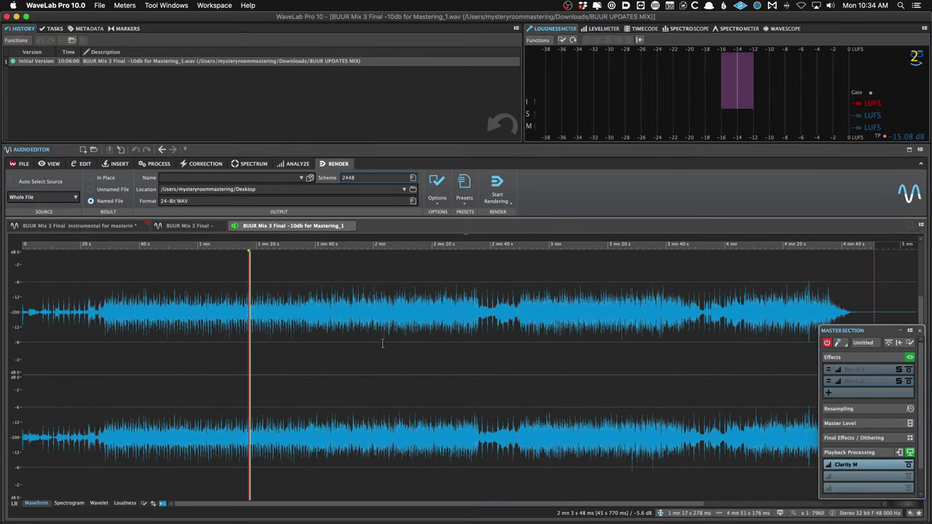
key("space")
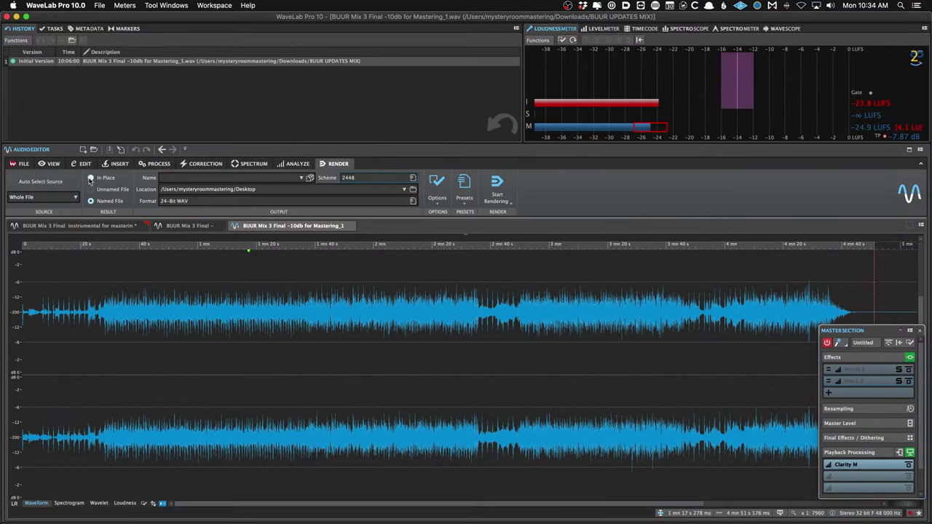
Compare the three open BUUR Mix 3 files and briefly play the -10db for Mastering_1 file with the Master Section bypassed.
left_click(184, 228)
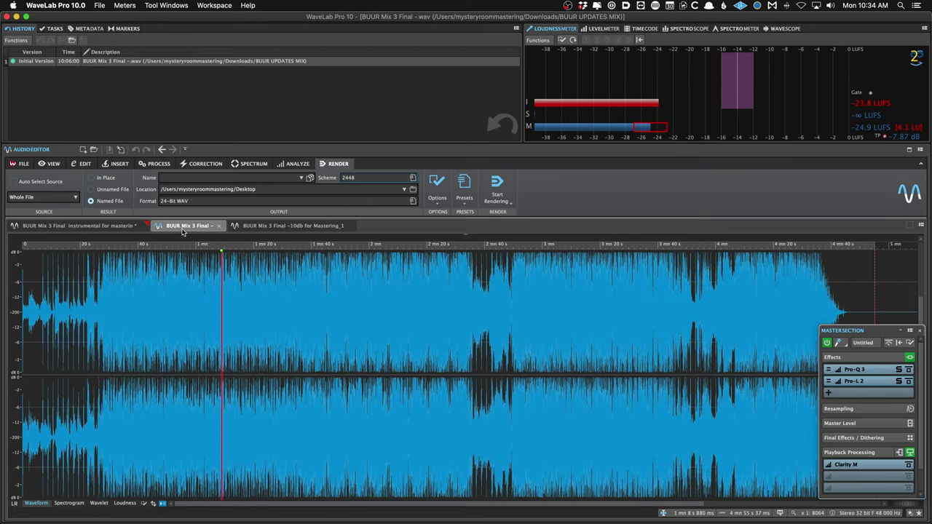
left_click(73, 225)
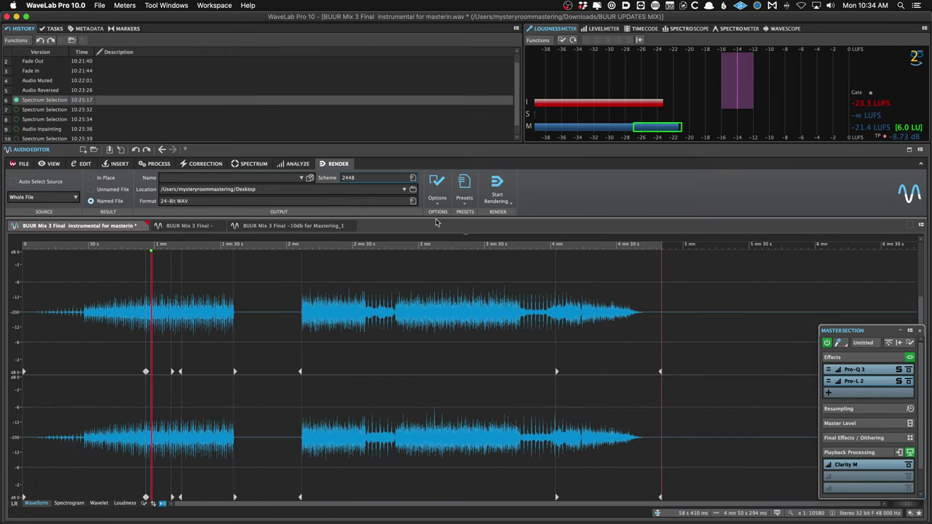
left_click(291, 226)
key("space")
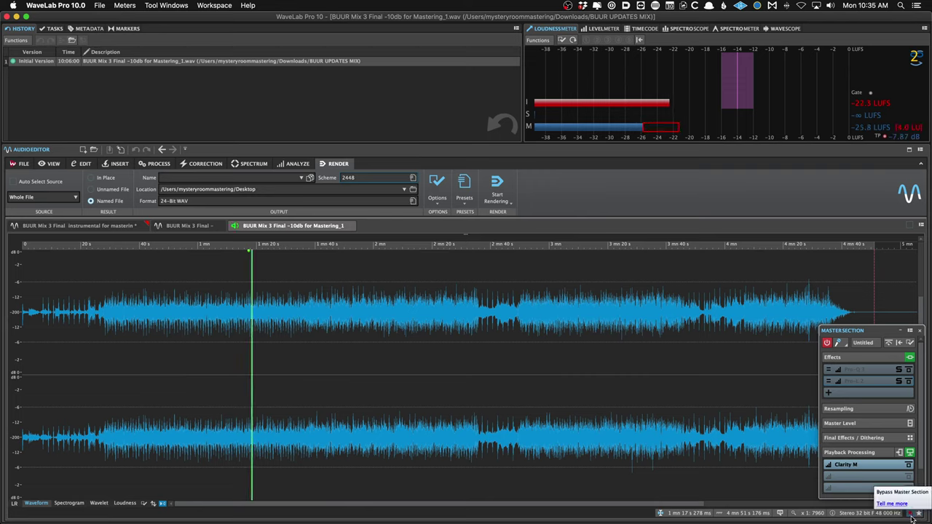
key("space")
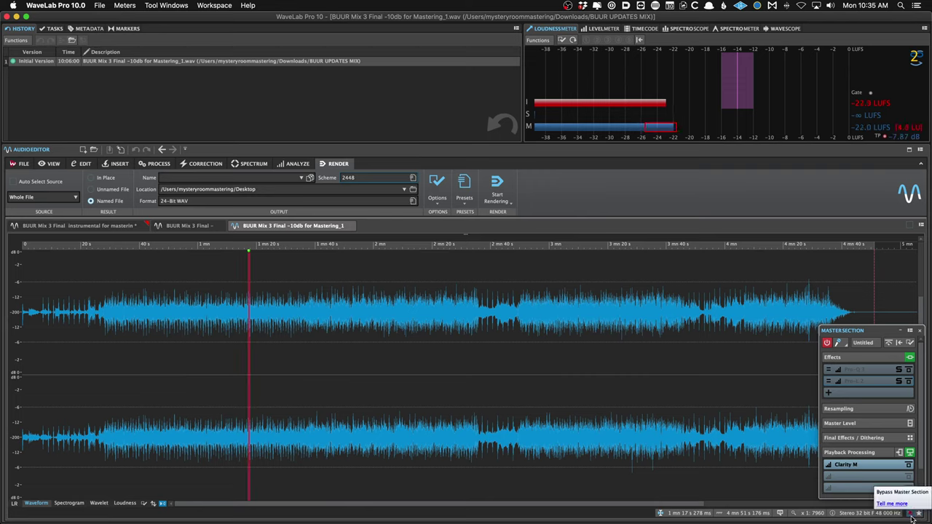
left_click(192, 225)
left_click(295, 226)
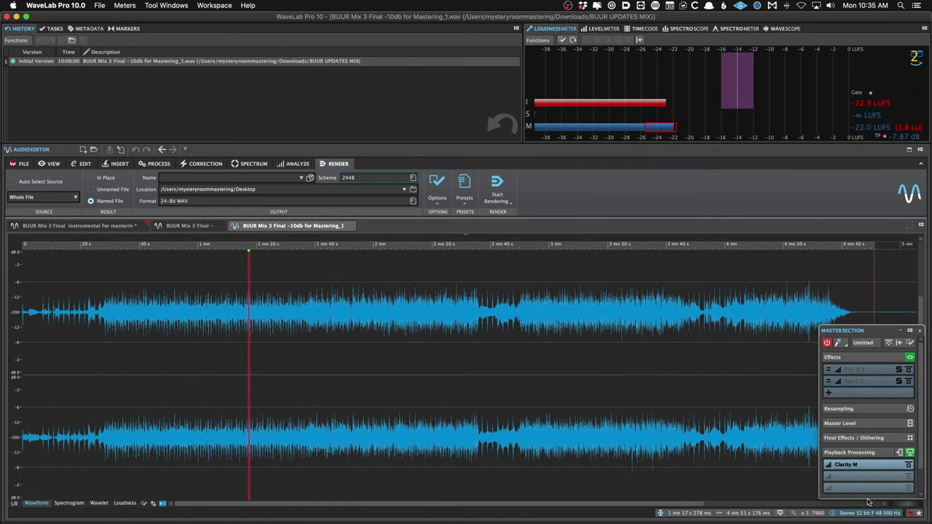
Place the edit cursor at about 2 mn 20 s with the Master Section active, and view its preset saving and loading options.
left_click(433, 321)
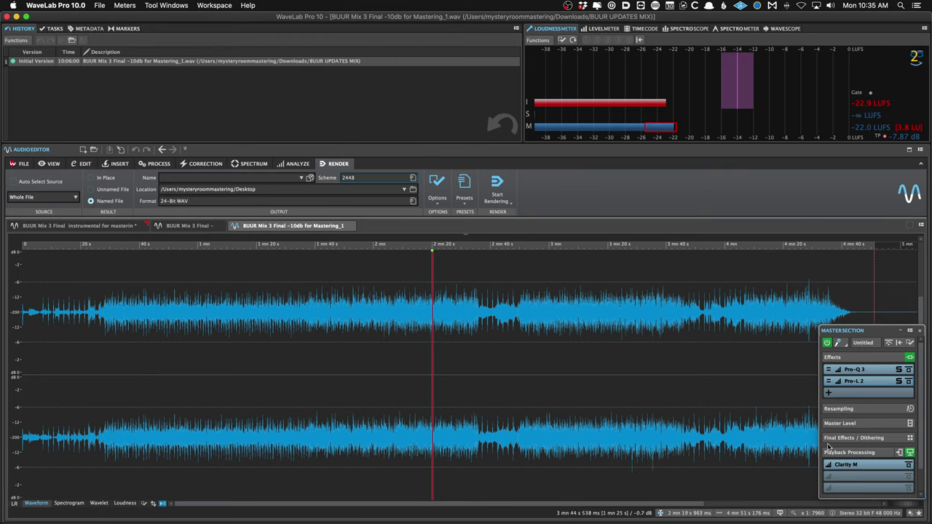
left_click(920, 513)
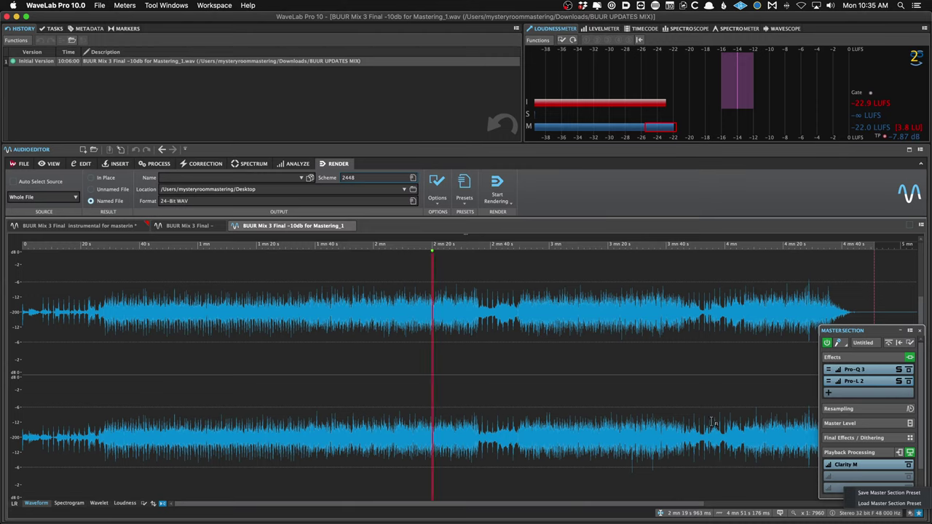
left_click(862, 397)
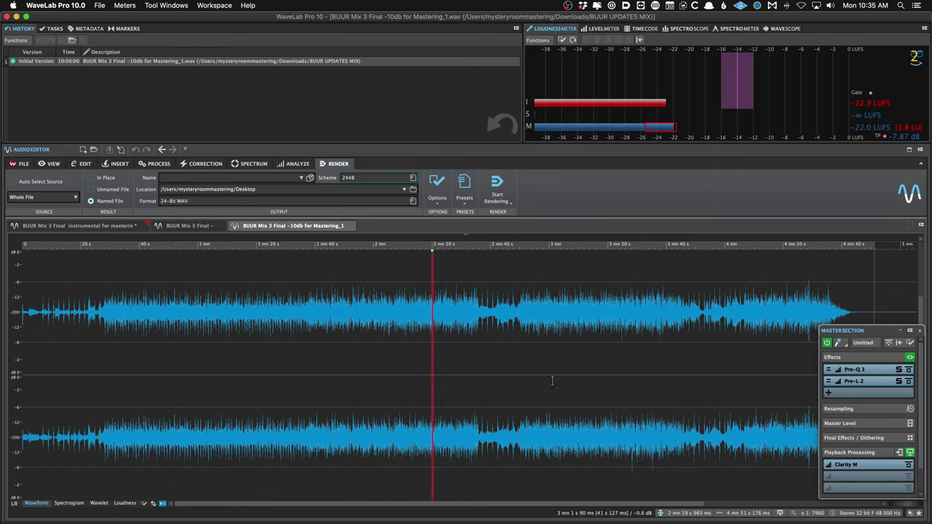
Inspect the Pro-L 2 plug-in in the Master Section, and check the Resampling pane.
left_click(858, 382)
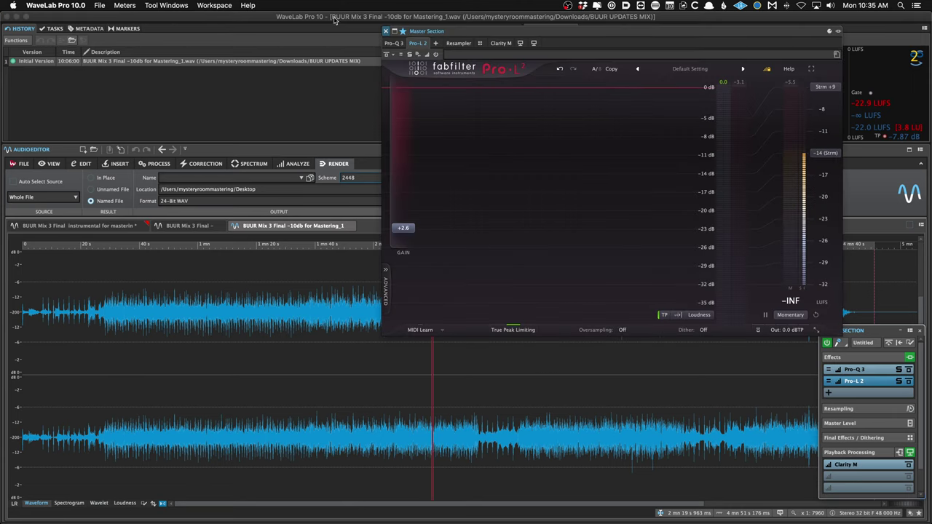
left_click(387, 32)
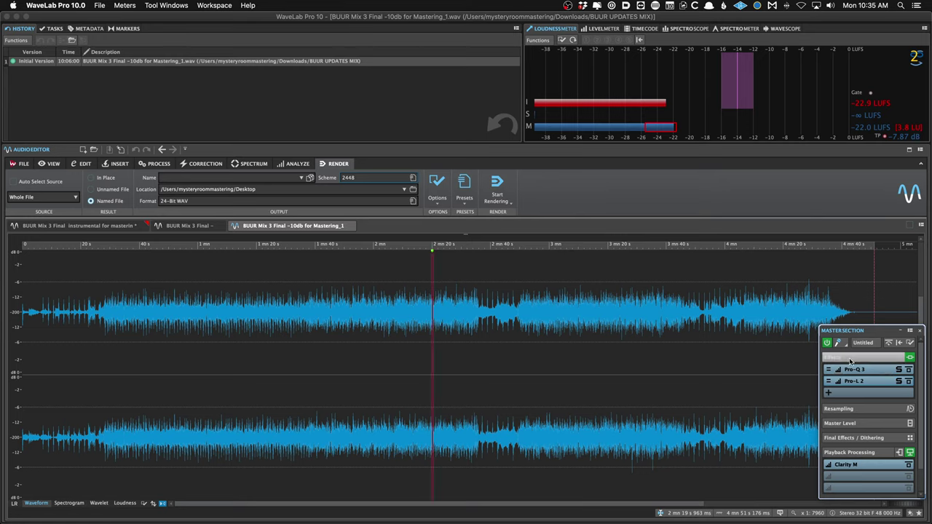
left_click(860, 409)
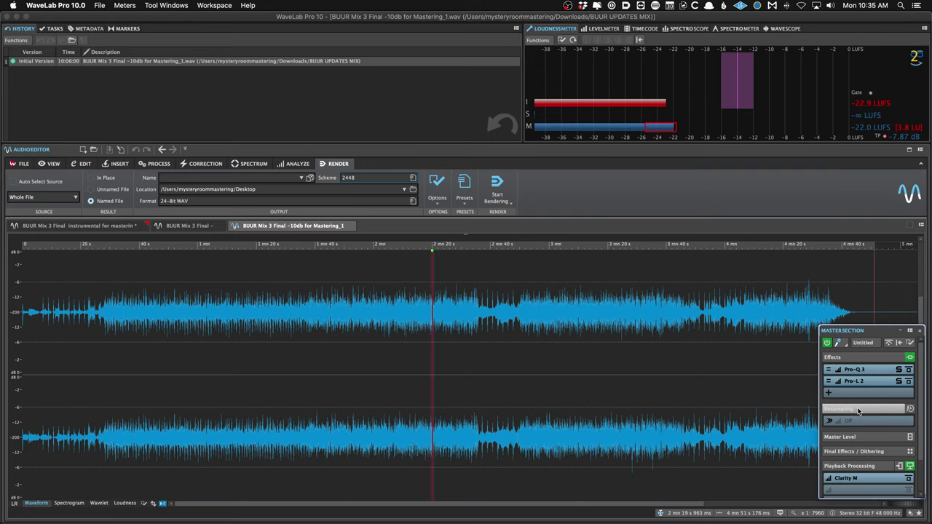
left_click(860, 410)
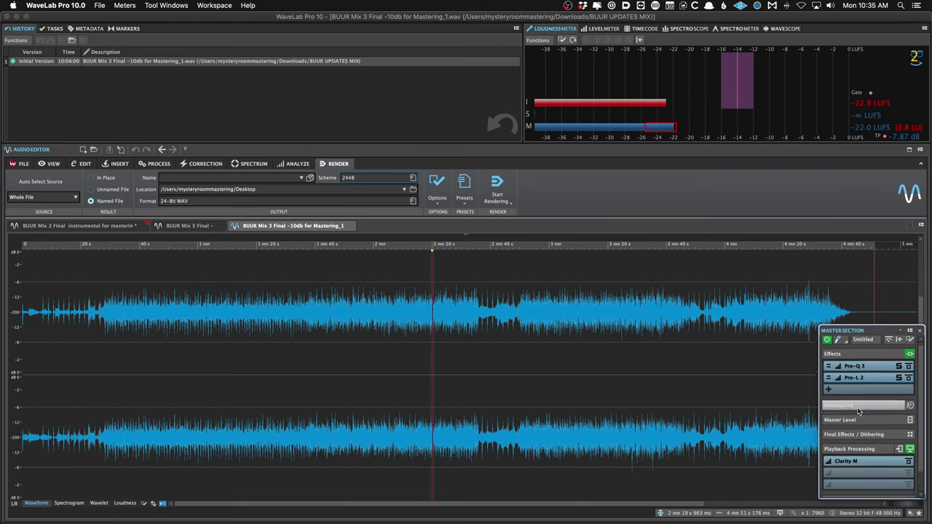
Enlarge the Master Section window with Master Level expanded, and play the mix briefly to check its level meters.
left_click(856, 421)
left_click_drag(868, 332, 814, 132)
left_click_drag(867, 295, 898, 493)
key("space")
key("space")
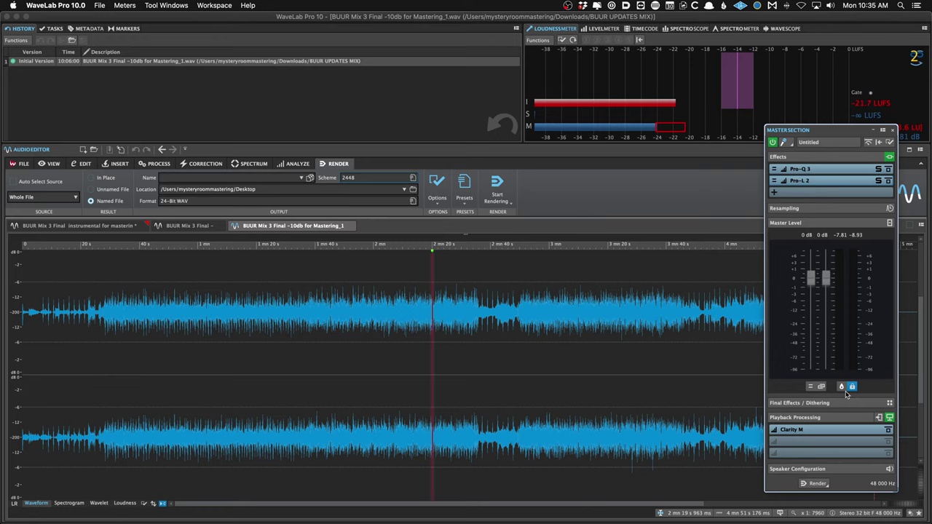
Expand the Final Effects / Dithering pane and view the plug-in choices for its first slot.
left_click(822, 404)
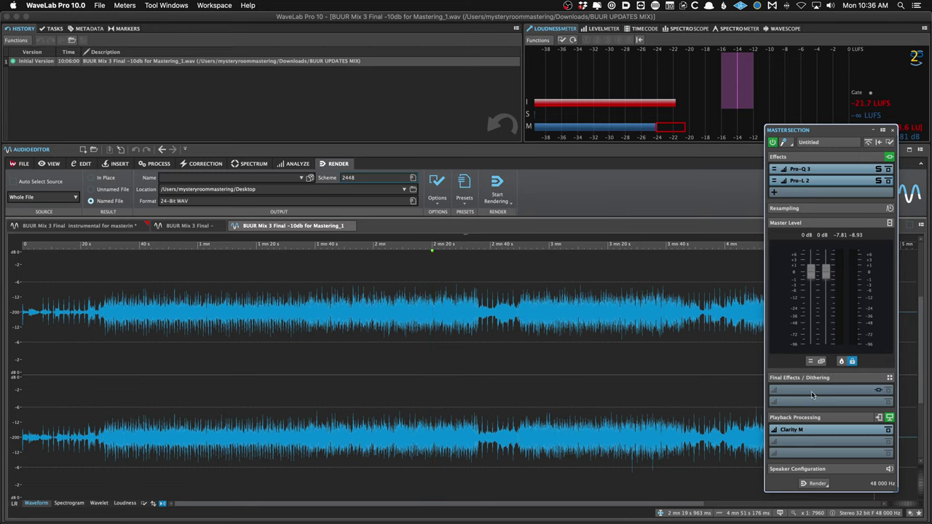
left_click(812, 394)
left_click(797, 390)
Load Steinberg's Encoder Checker into the second Playback Processing slot.
left_click(809, 442)
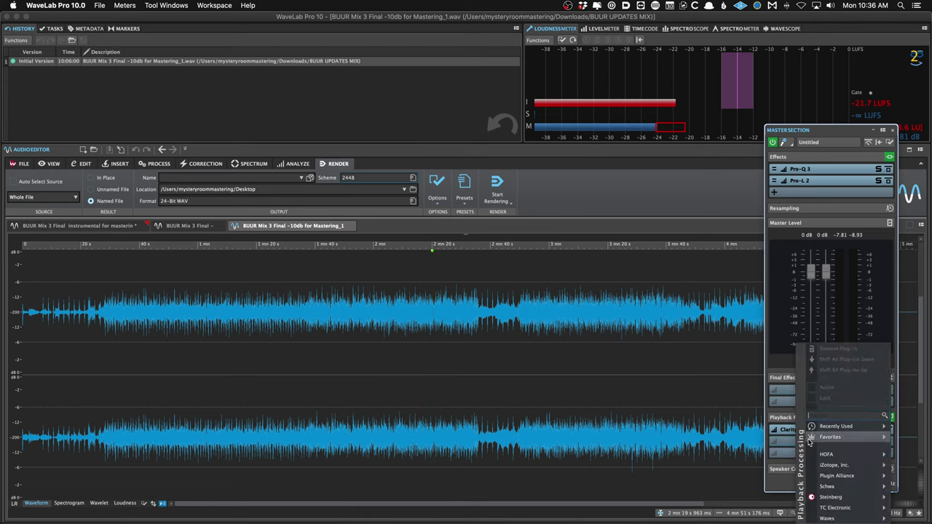
mouse_move(811, 499)
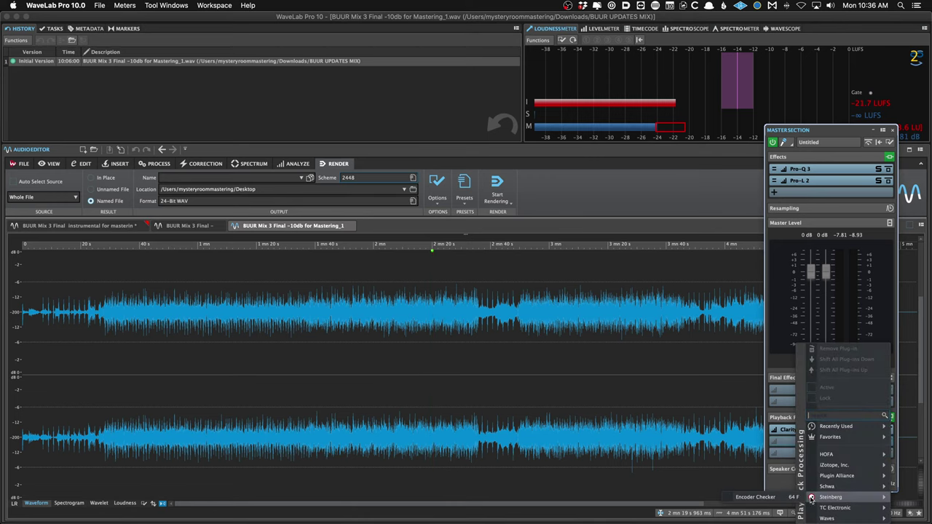
left_click(758, 497)
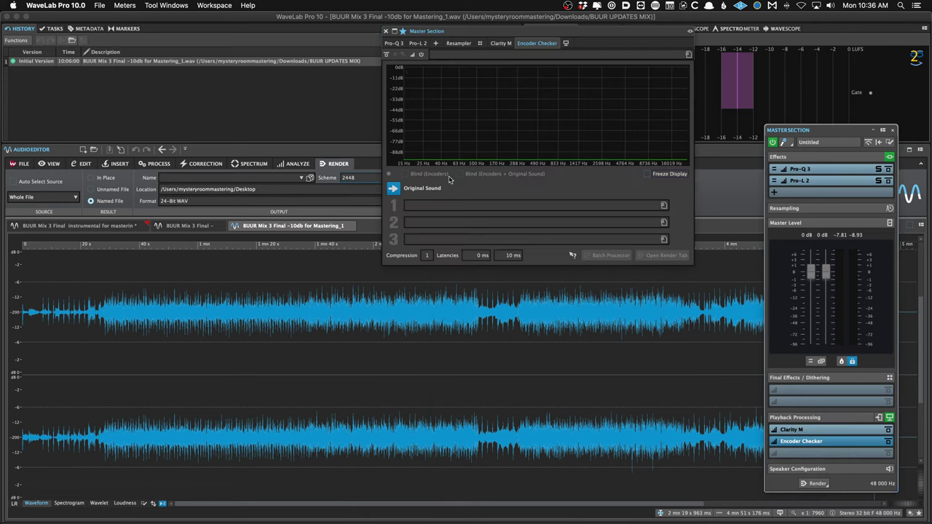
Examine the presets available for encoder 1 in the Encoder Checker, and close the plug-in window.
left_click(444, 207)
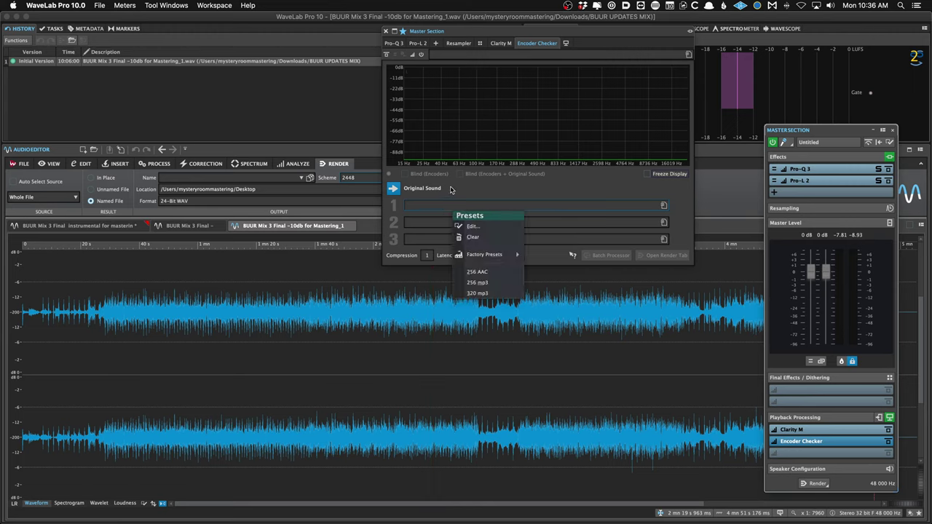
left_click(473, 197)
left_click(464, 206)
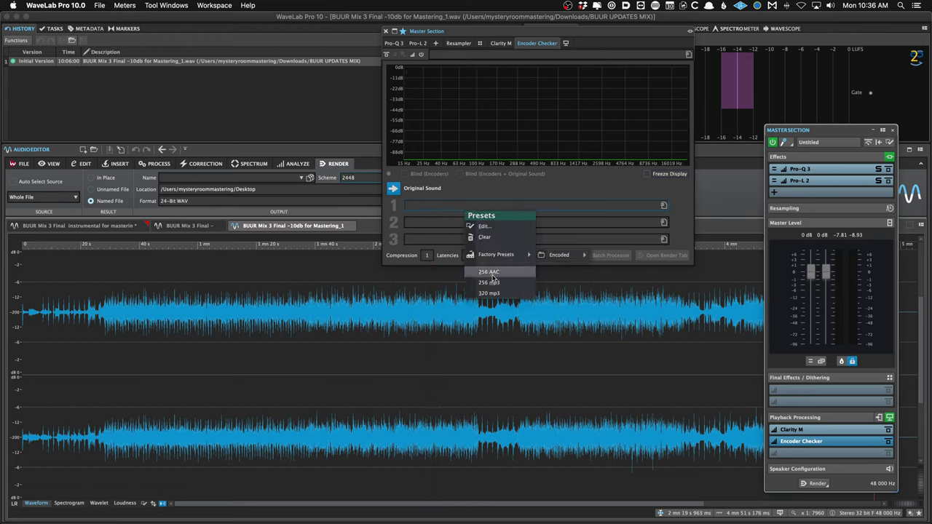
left_click(499, 189)
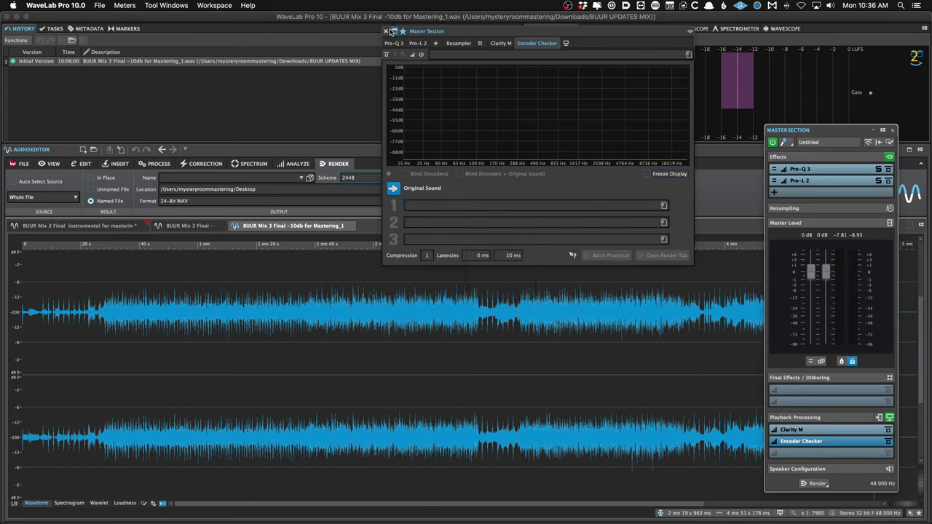
left_click(386, 32)
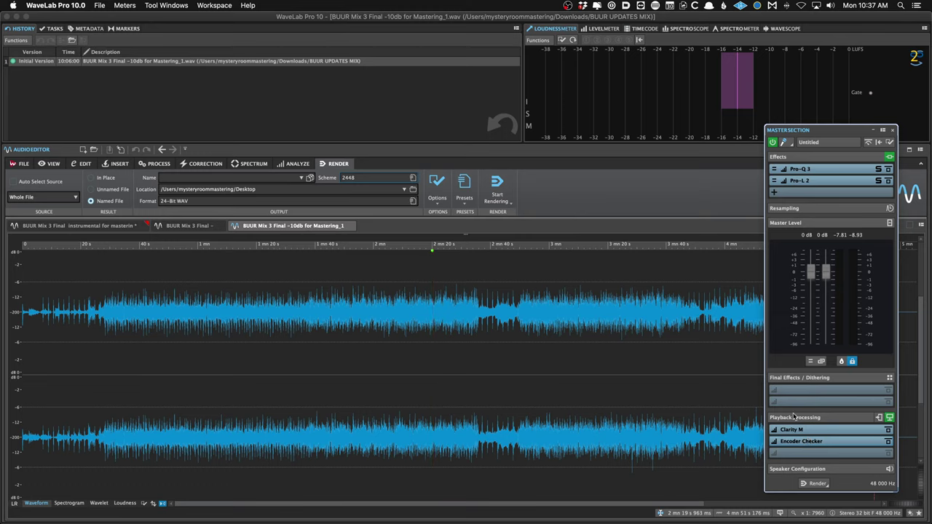
View the Level Meter, and watch the Spectroscope while playing the mix from several positions, ending at about 1 mn 28 s.
left_click(603, 27)
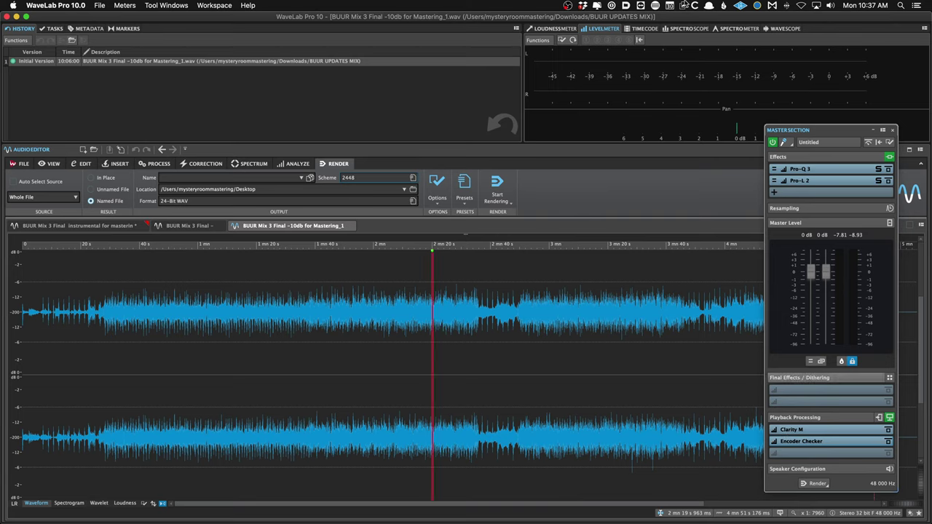
left_click(689, 29)
key("space")
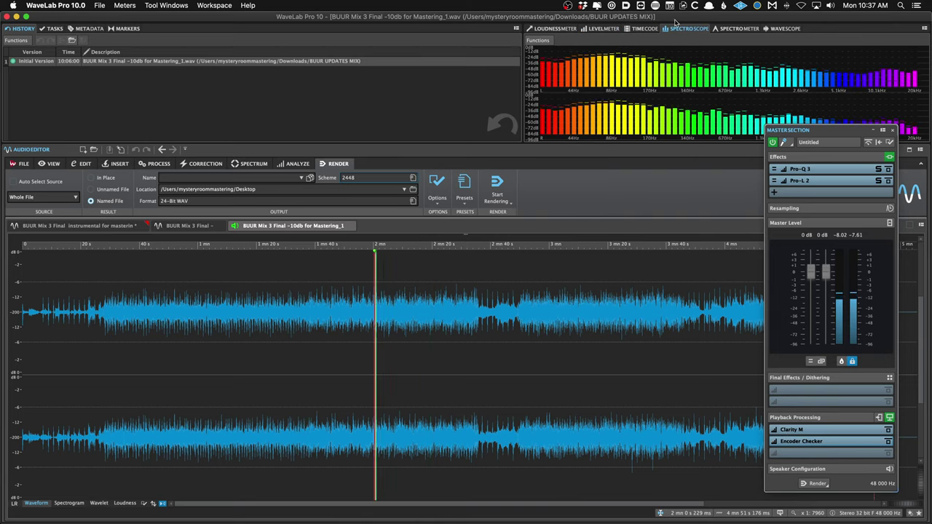
left_click(641, 28)
left_click(692, 28)
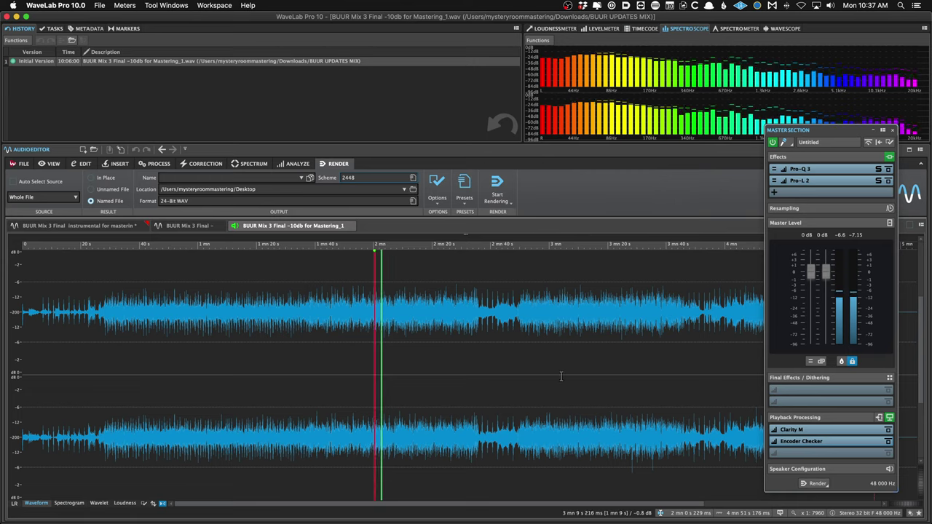
left_click(312, 357)
left_click(289, 360)
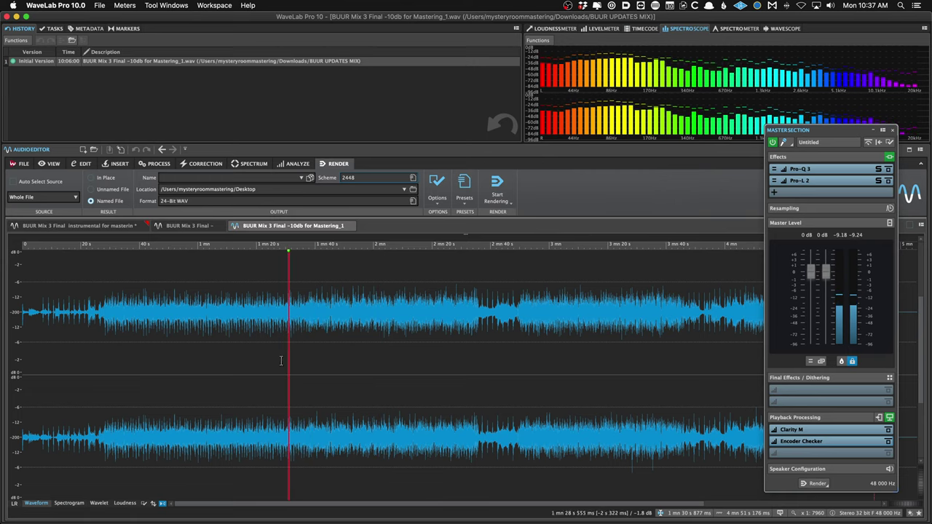
left_click(281, 360)
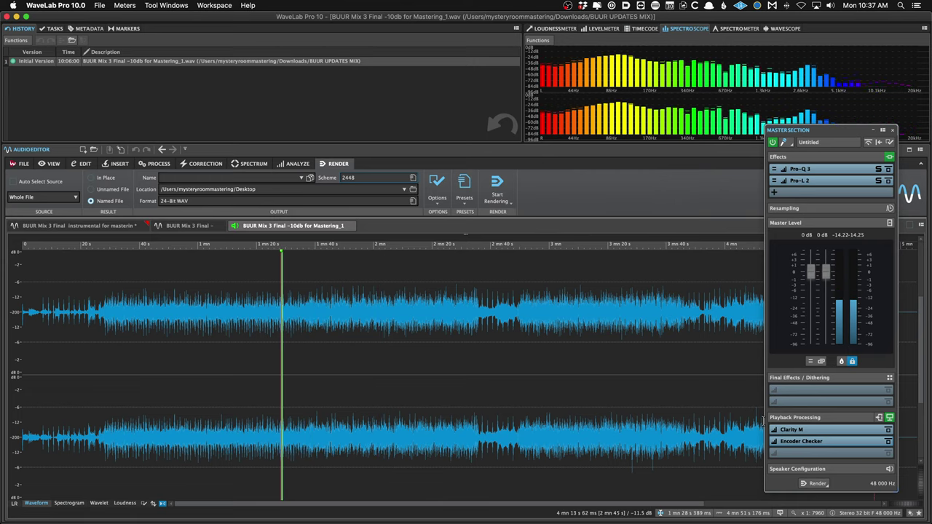
Remove the Encoder Checker from Playback Processing and reset the whole Master Section to empty slots.
left_click(809, 442)
left_click(890, 272)
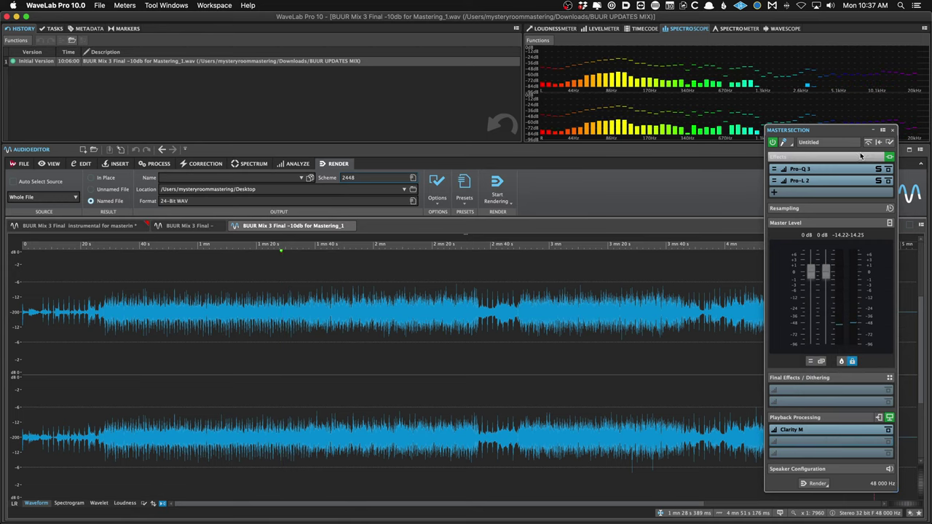
left_click(880, 142)
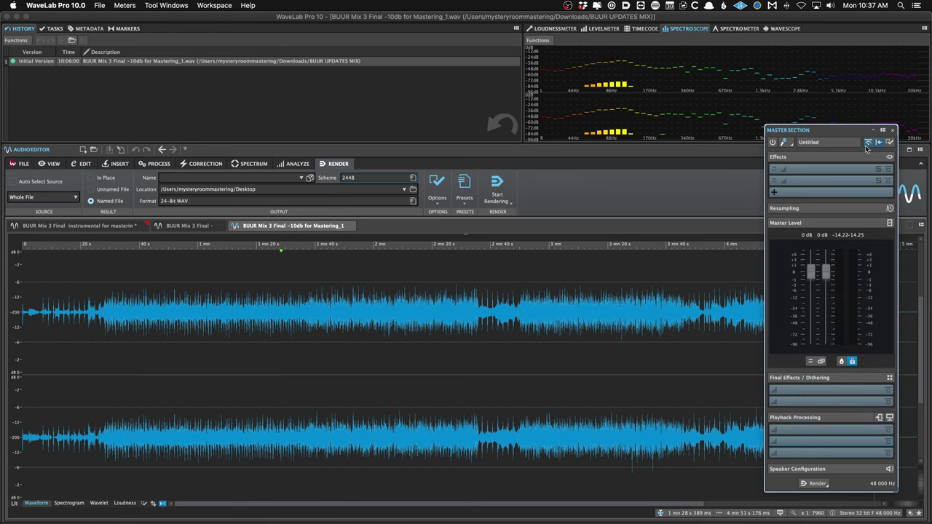
Apply the saved workspace layout JP Start.
left_click(214, 5)
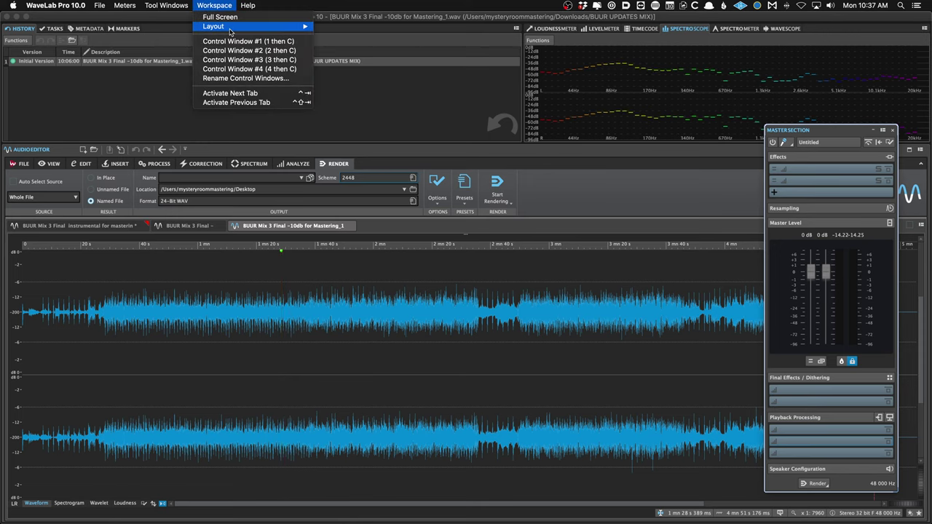
mouse_move(219, 26)
left_click(355, 35)
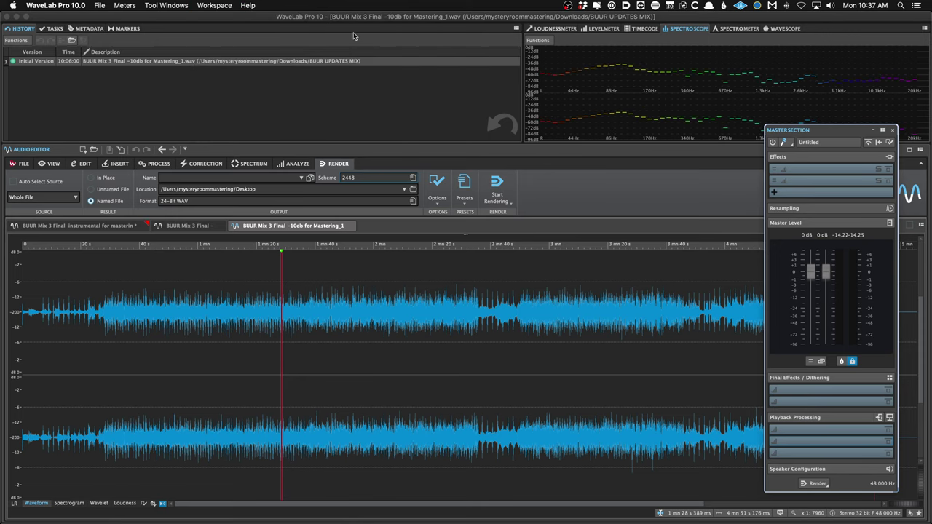
left_click(247, 5)
mouse_move(214, 5)
mouse_move(201, 26)
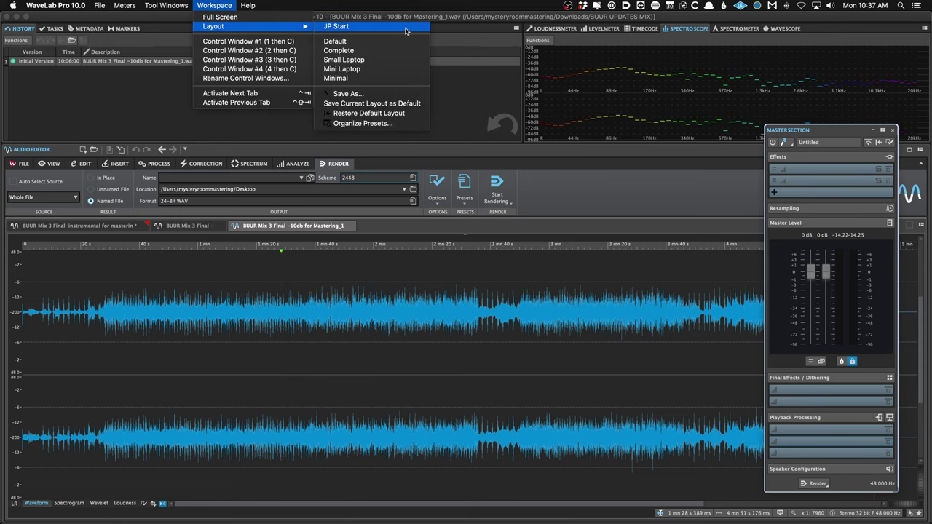
left_click(332, 26)
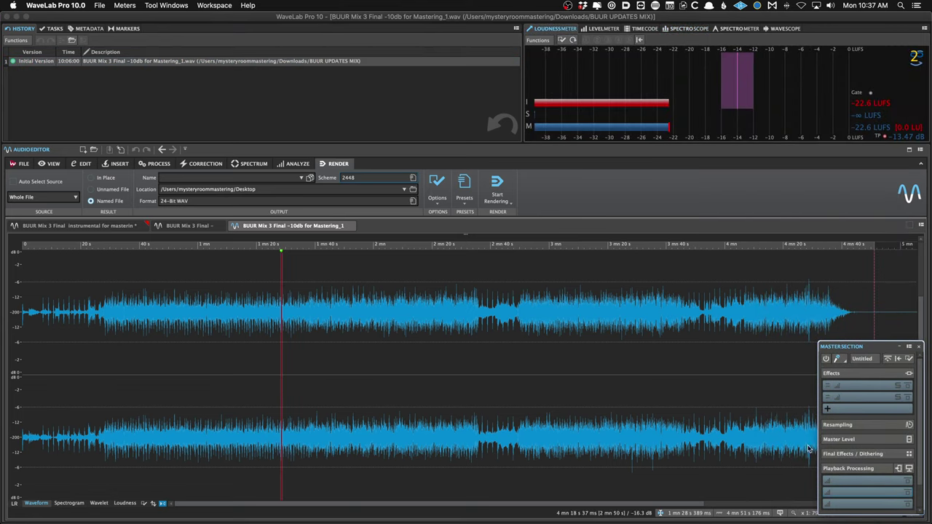
Load TC Electronic's Clarity M into the first Playback Processing slot and apply its Clarity M WaveLab preset.
left_click(841, 482)
mouse_move(861, 498)
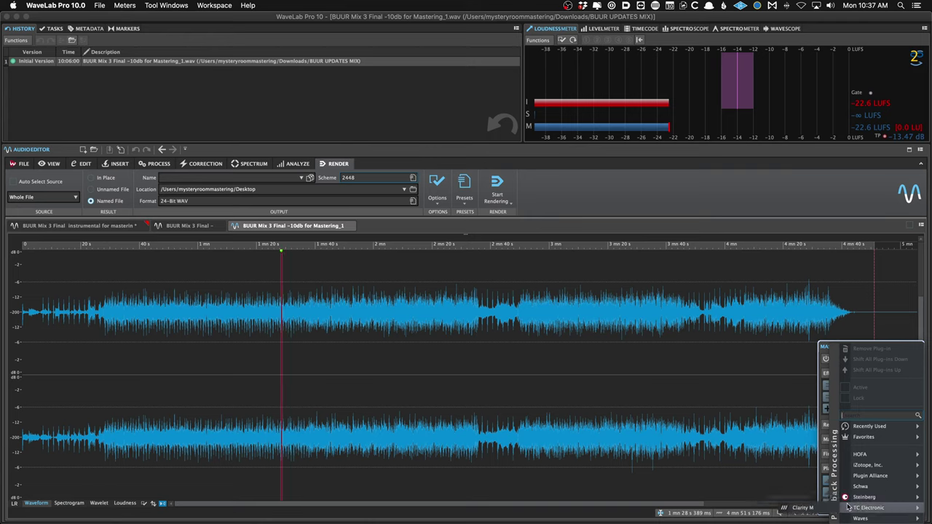
left_click(791, 507)
left_click(170, 99)
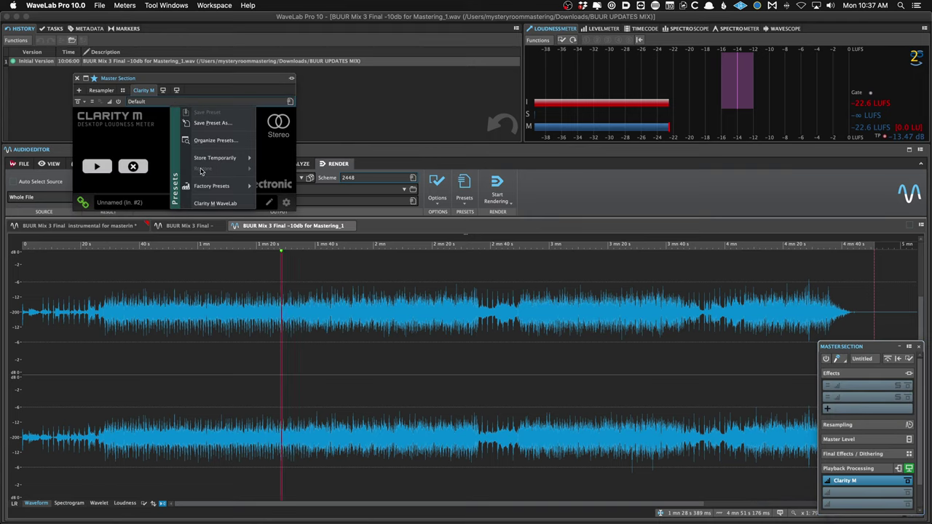
left_click(211, 201)
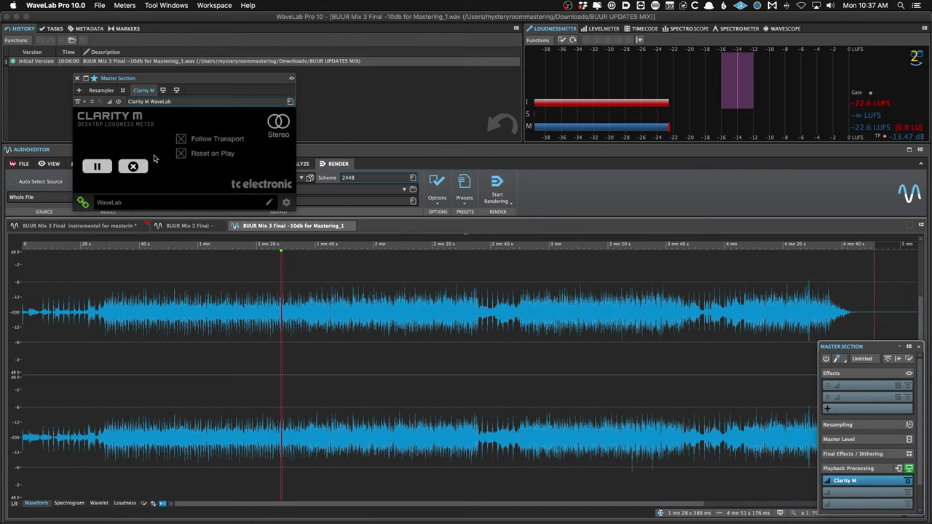
Close the Clarity M plug-in window and the Master Section window.
left_click(76, 79)
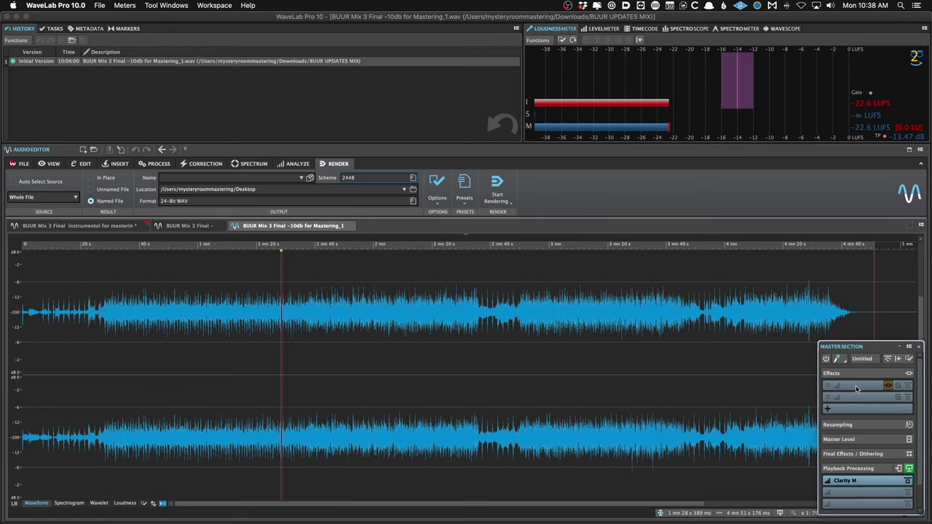
key("super+w")
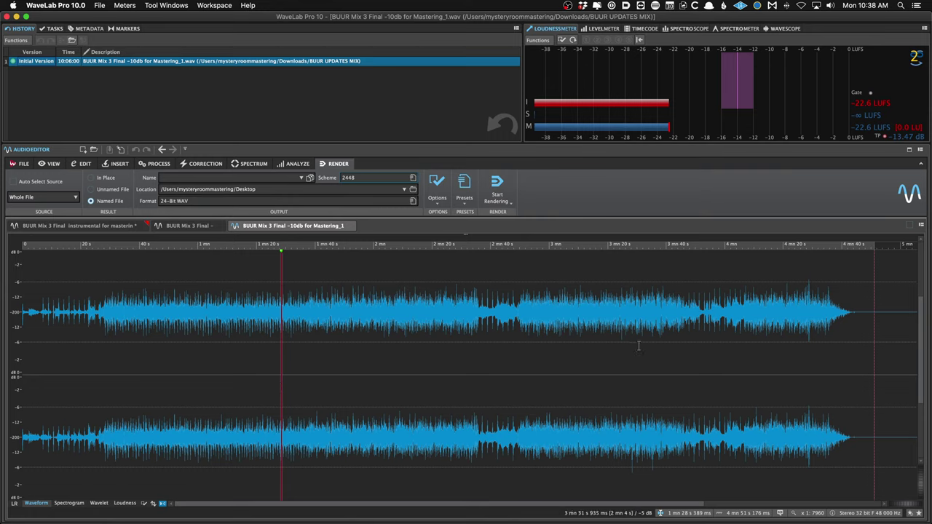
Delete about 23 seconds of audio starting at about 59 s in the -10db mix.
left_click_drag(175, 371, 264, 370)
left_click(269, 357)
key("Delete")
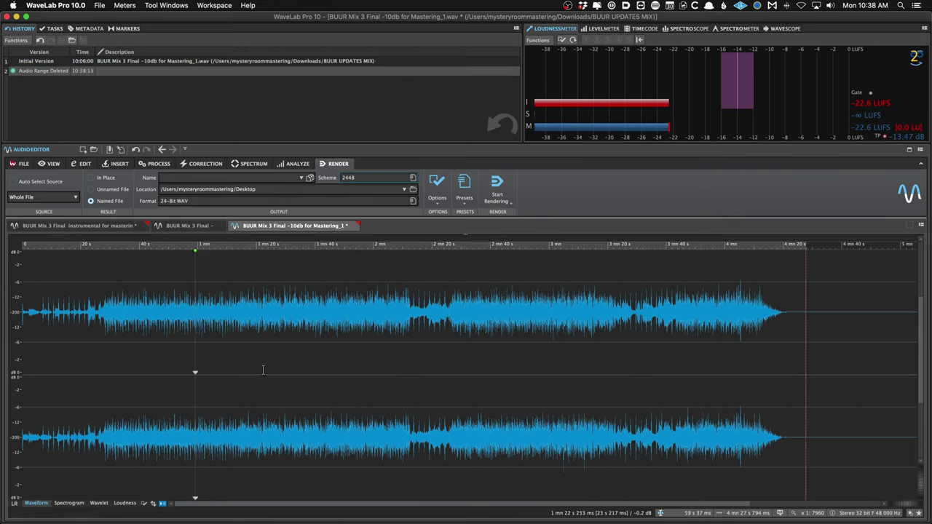
Mute four separate ranges of the mix between about 1:18 and 3:59, leaving passages of audio between them.
left_click_drag(140, 350, 211, 356)
left_click_drag(252, 362, 325, 363)
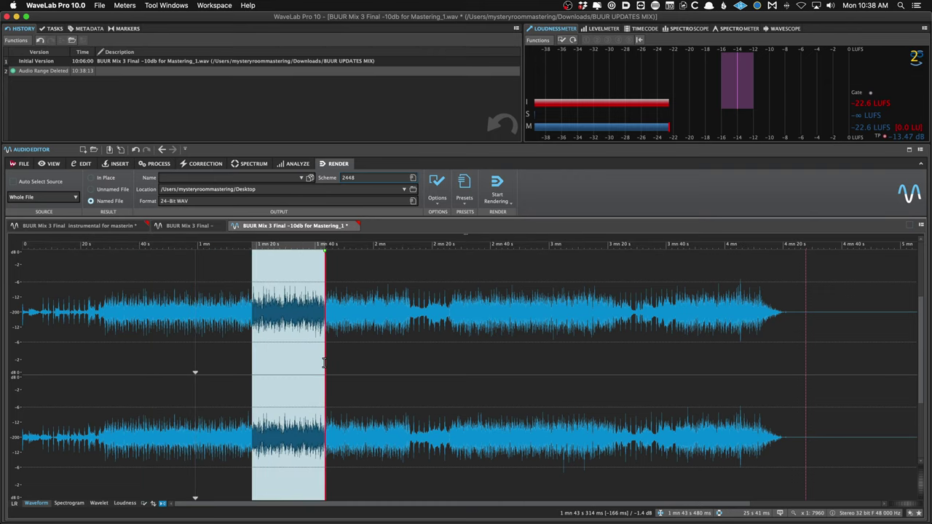
key("ctrl+m")
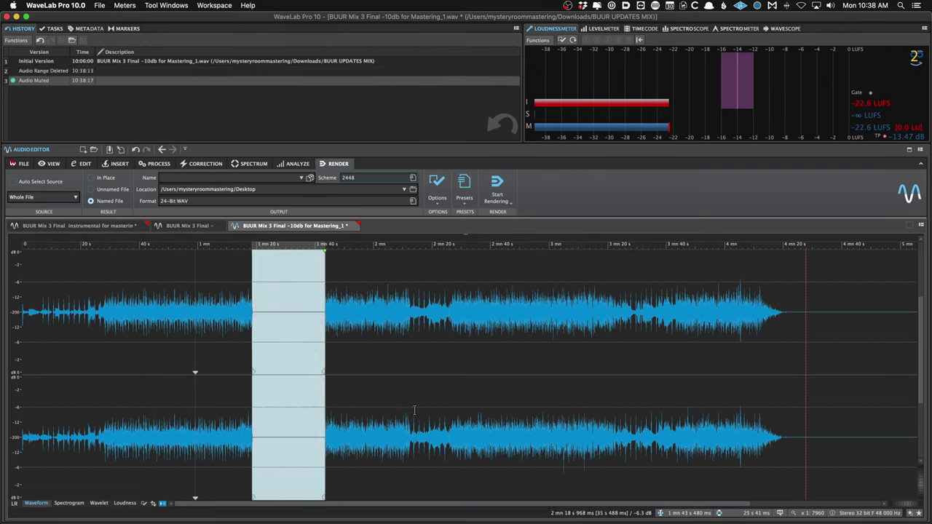
left_click(413, 410)
left_click_drag(378, 386, 722, 381)
key("super+BackSpace")
key("super+BackSpace")
key("super+BackSpace")
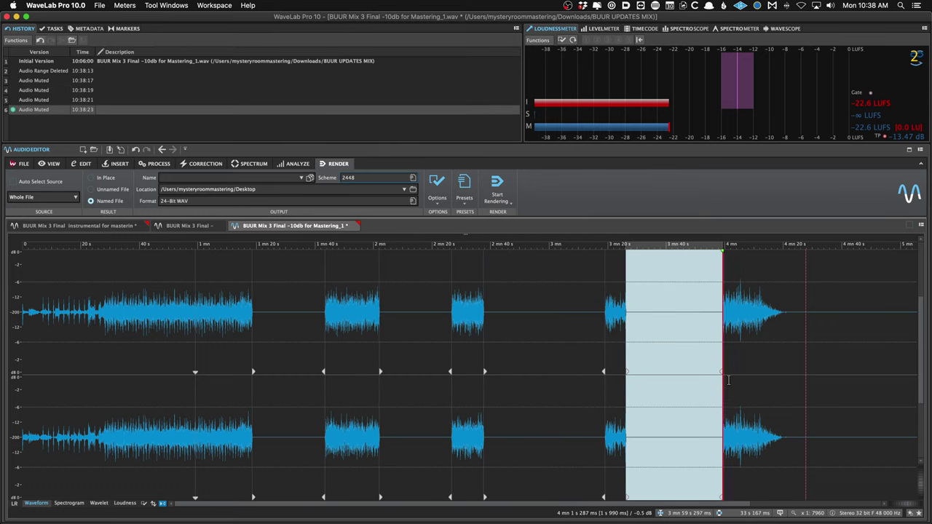
Undo all the mutes and the range deletion, back to the Initial Version.
left_click_drag(147, 362, 90, 363)
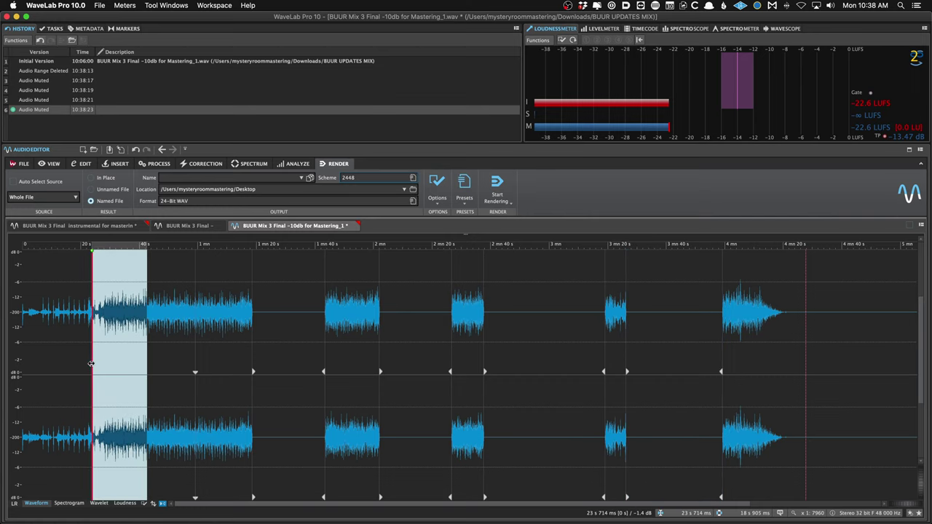
key("super+z")
key("super+z")
key("super+z")
key("super+z")
key("super+z")
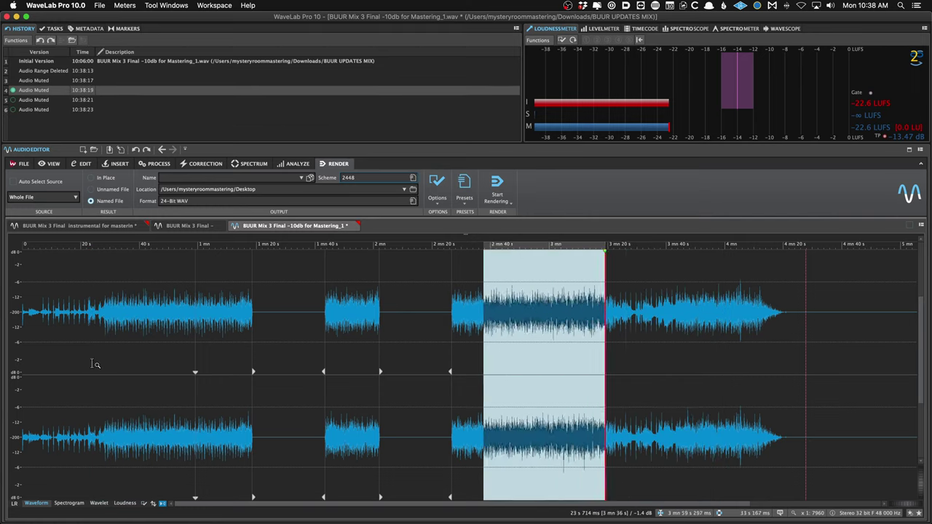
Mute two ranges of the mix, about 24 s to 48 s and about 1:03 to 1:15.
left_click(106, 361)
left_click_drag(92, 362, 242, 370)
key("super+BackSpace")
left_click(206, 367)
key("super+BackSpace")
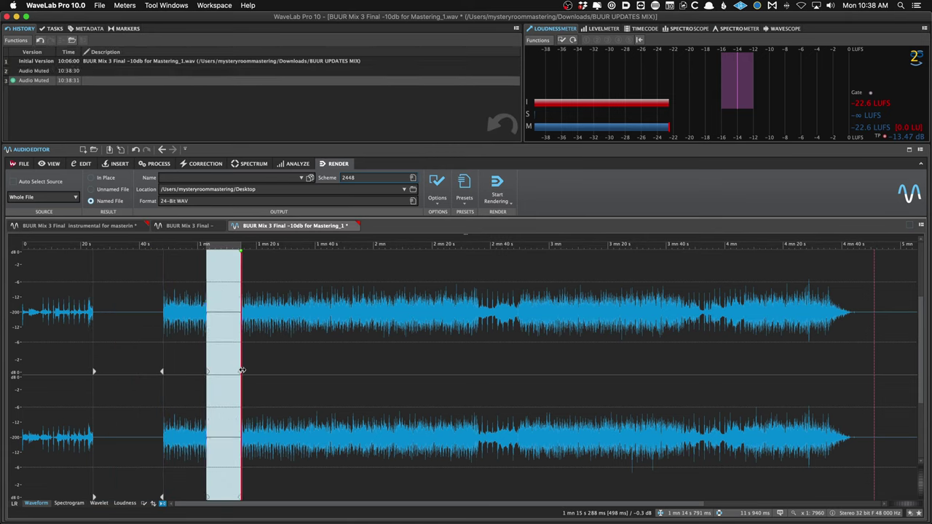
Mute three more ranges of the mix, at about 1:40 to 1:49, 2:16 to 2:39 and 2:59 to 3:26.
left_click_drag(315, 378, 341, 378)
key("super+BackSpace")
left_click_drag(421, 368, 488, 370)
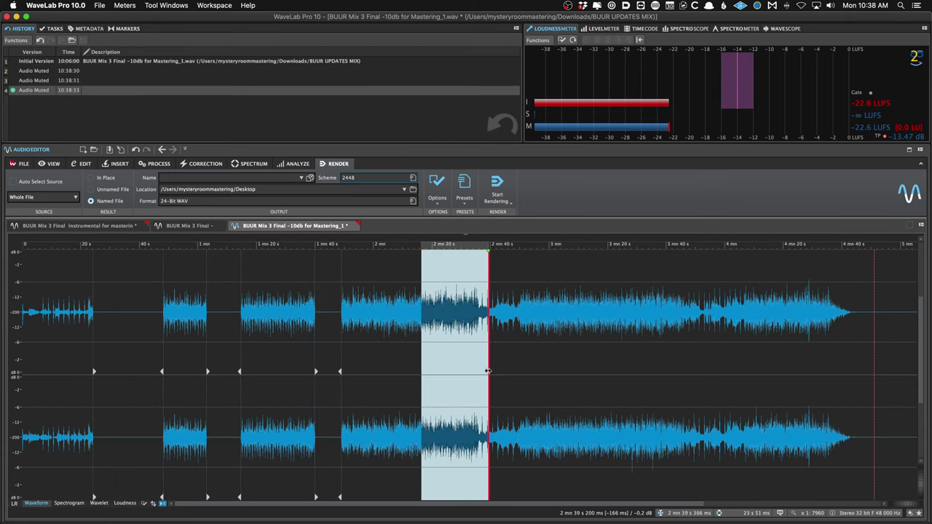
key("super+BackSpace")
left_click_drag(545, 370, 623, 382)
key("super+BackSpace")
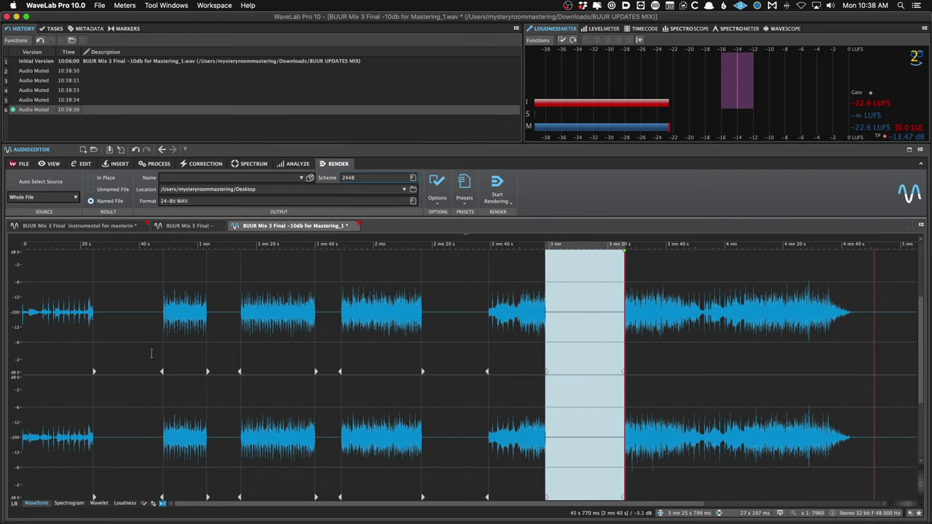
Select the muted range from about 24 s to 48 s and try to replace it with samples from the 10:38:30 version.
left_click(128, 351)
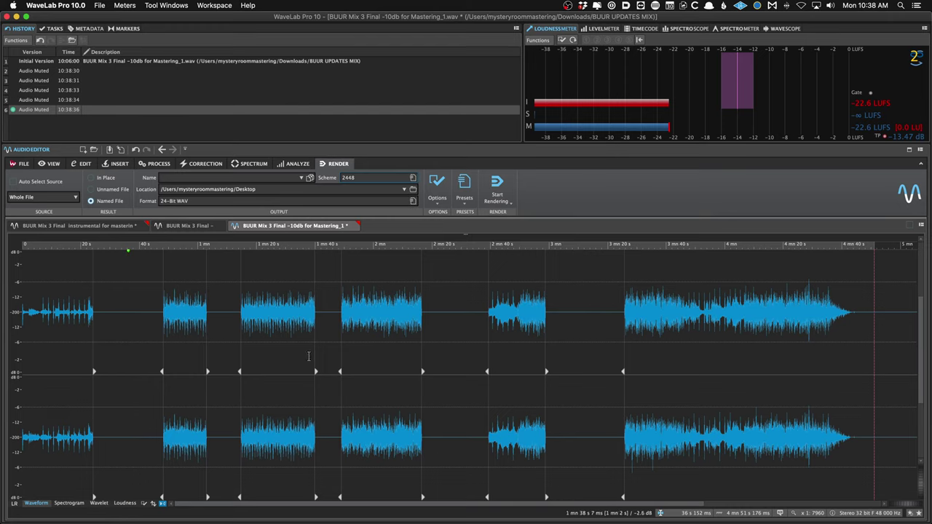
double_click(142, 348)
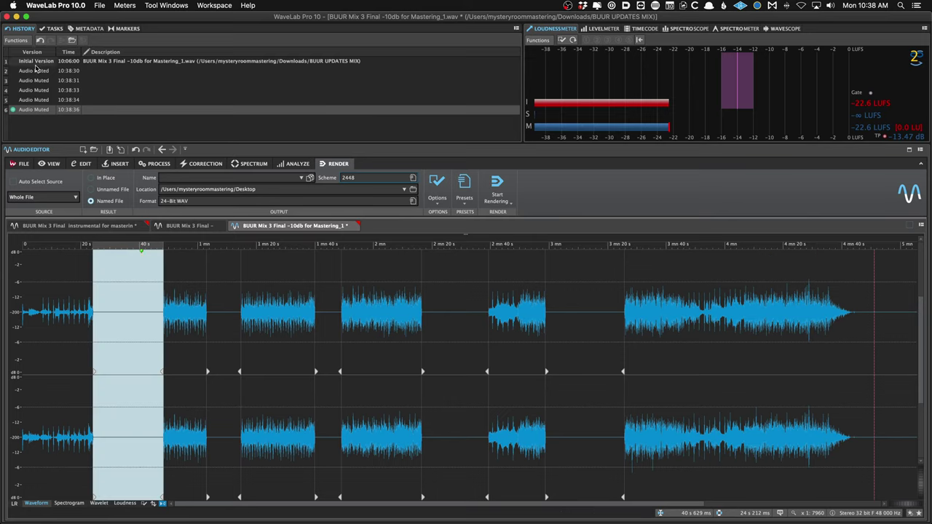
left_click(117, 302)
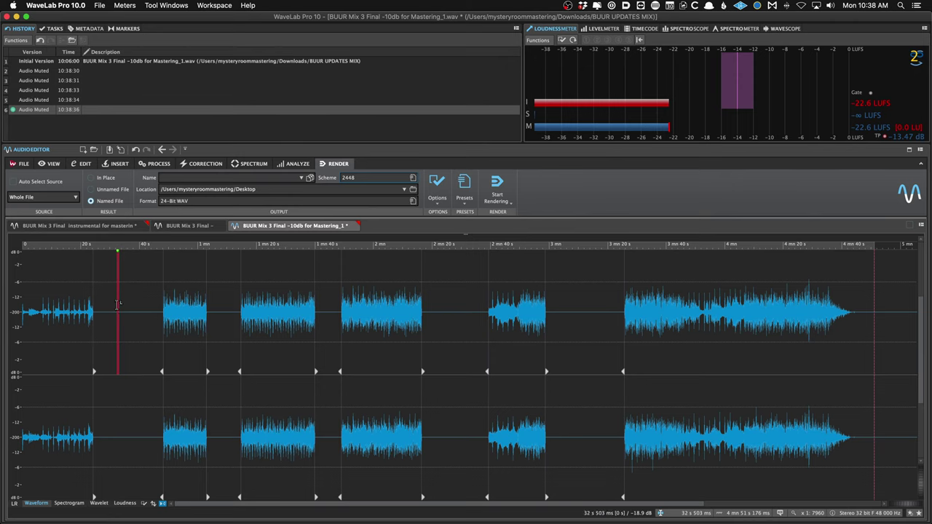
double_click(107, 366)
left_click(111, 371)
left_click(113, 349)
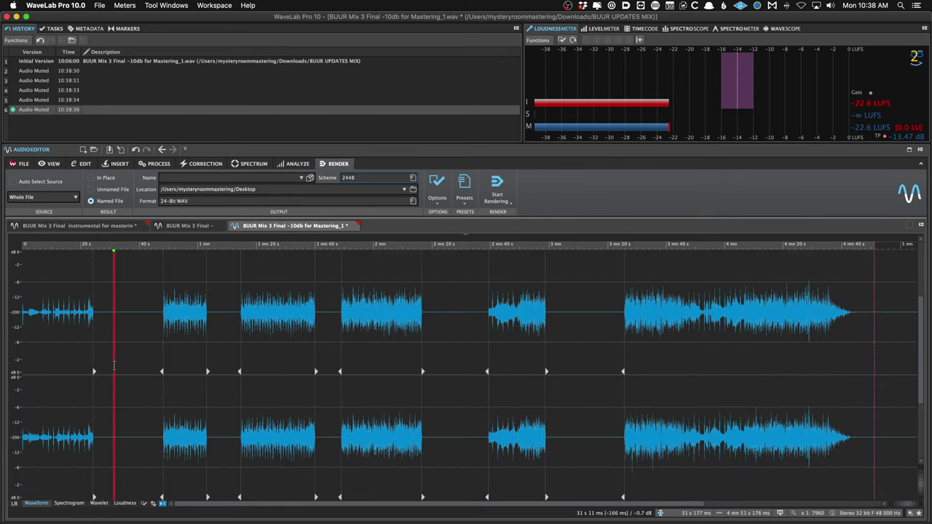
triple_click(123, 339)
double_click(123, 340)
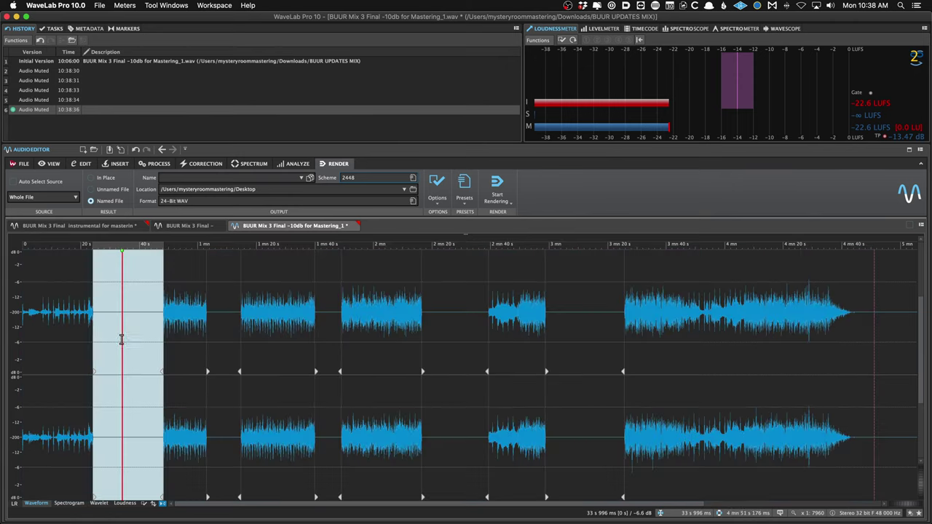
right_click(36, 71)
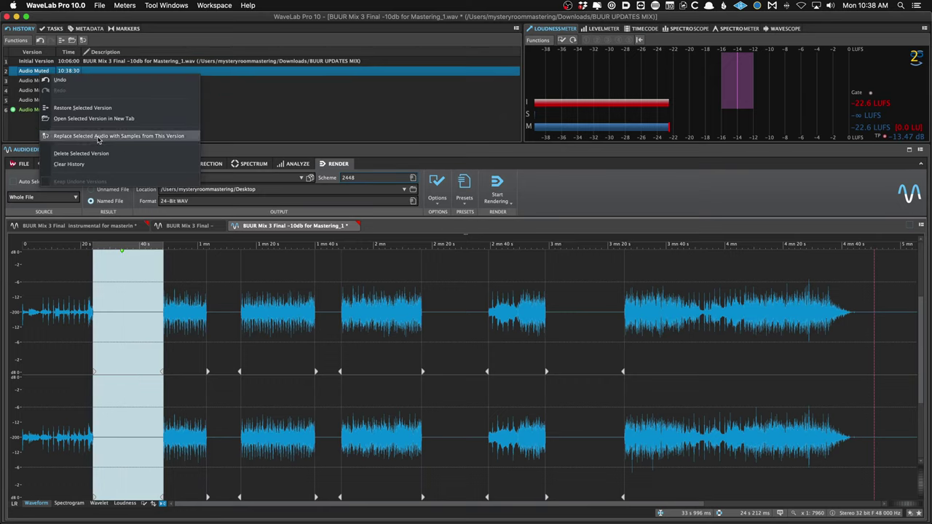
left_click(98, 138)
Undo the latest mute, from about 2:59 to 3:26, through the edit history.
right_click(33, 109)
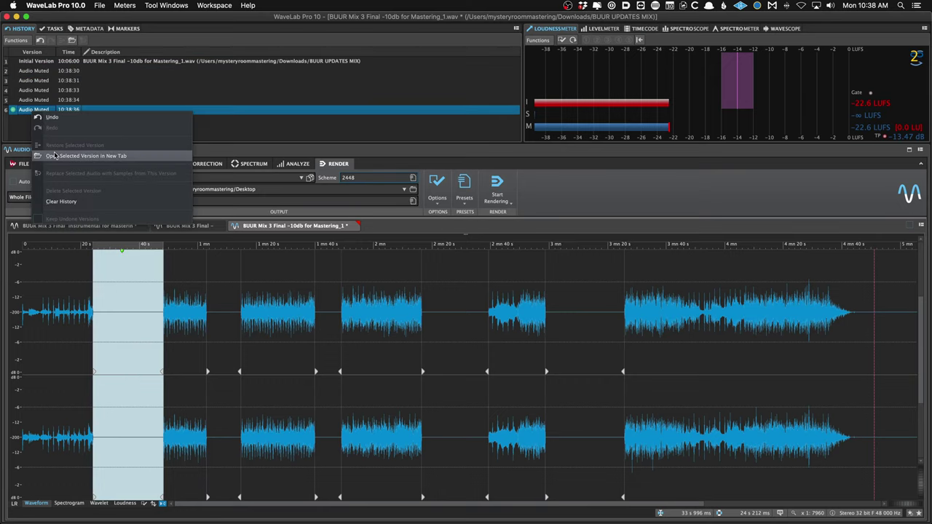
left_click(28, 74)
right_click(29, 78)
left_click(43, 85)
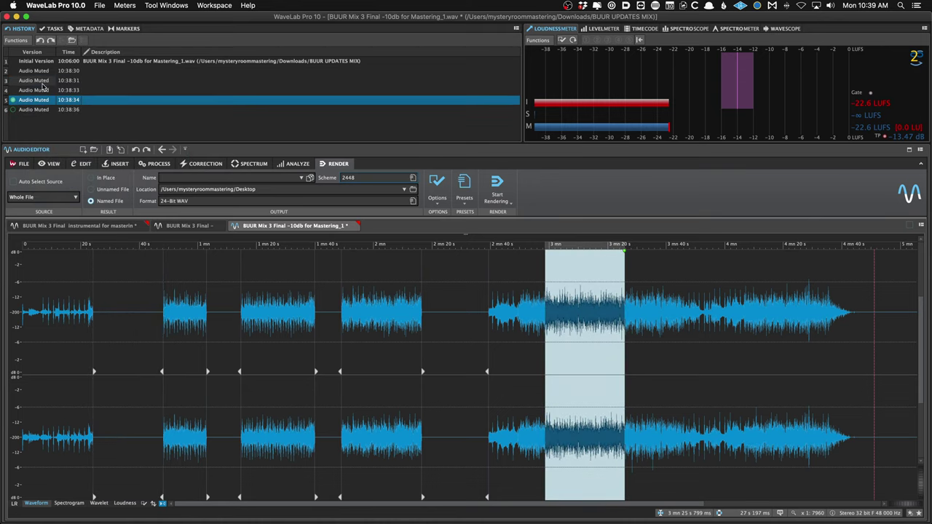
Try the 10:38:31 version's samples on the muted range at about 24 s to 48 s, and replace it with the Initial Version's samples.
left_click(115, 266)
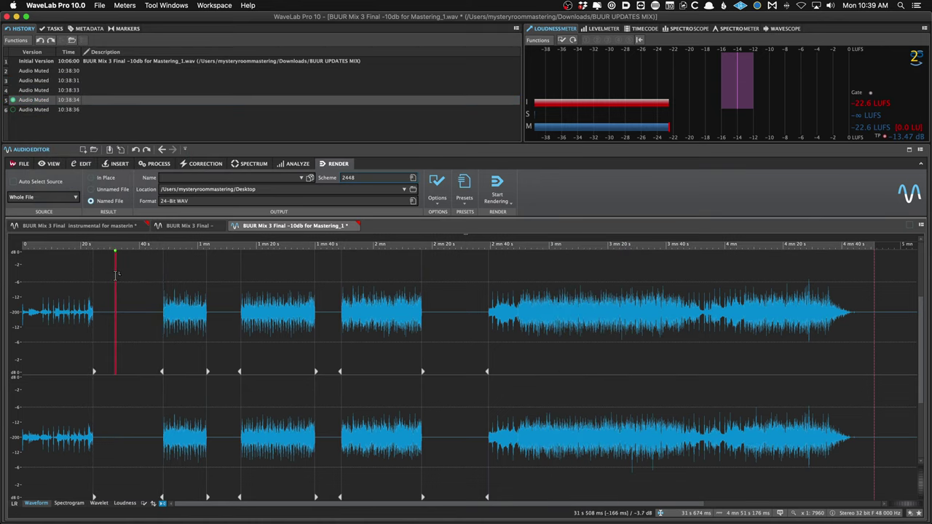
double_click(115, 329)
left_click(42, 80)
right_click(44, 81)
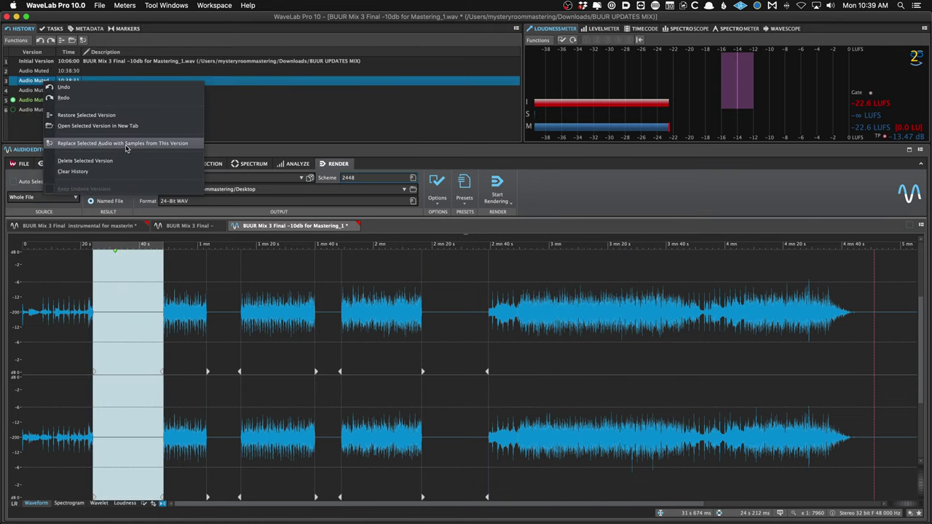
left_click(145, 147)
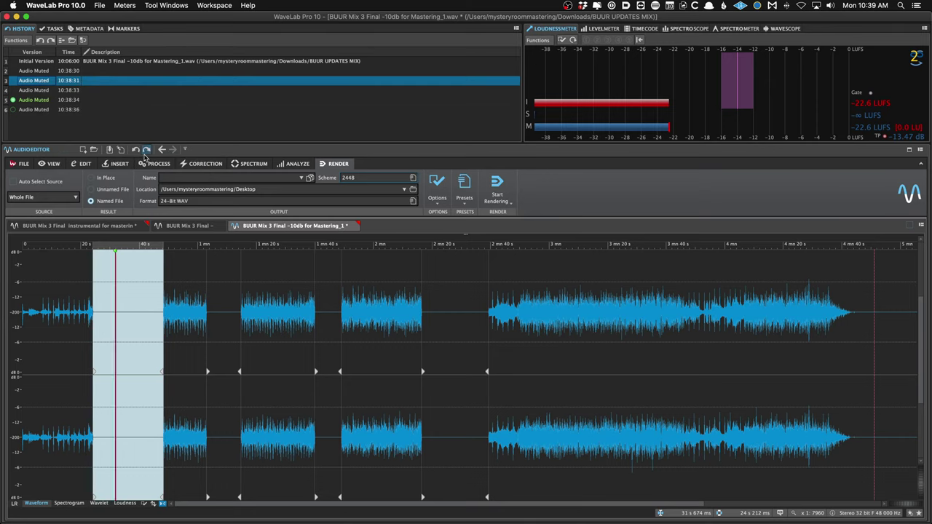
right_click(40, 61)
left_click(73, 120)
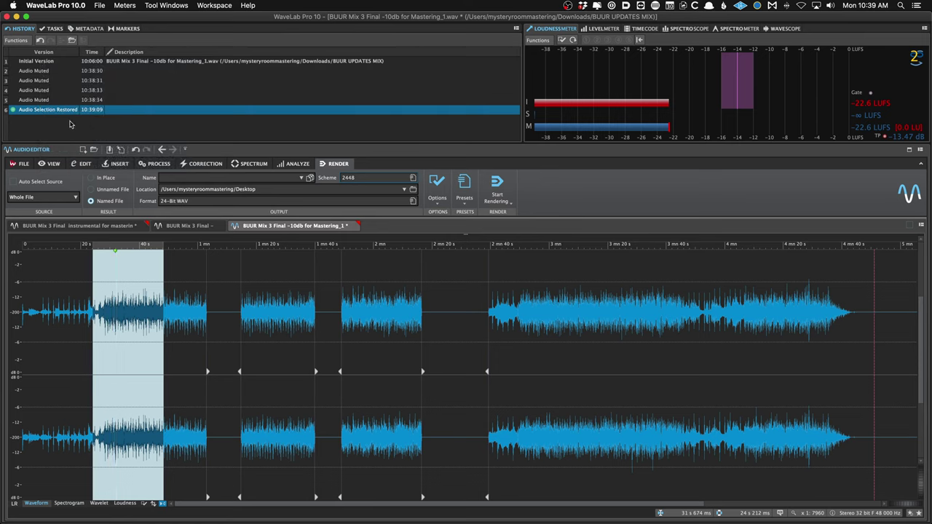
Replace the muted range from about 1:40 to 1:49 with samples from the Initial Version.
double_click(331, 335)
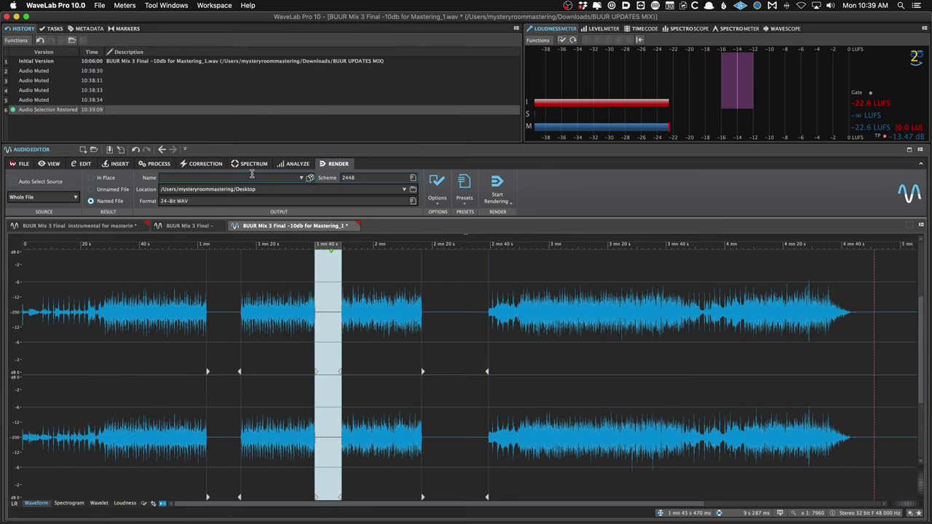
left_click(35, 62)
right_click(40, 66)
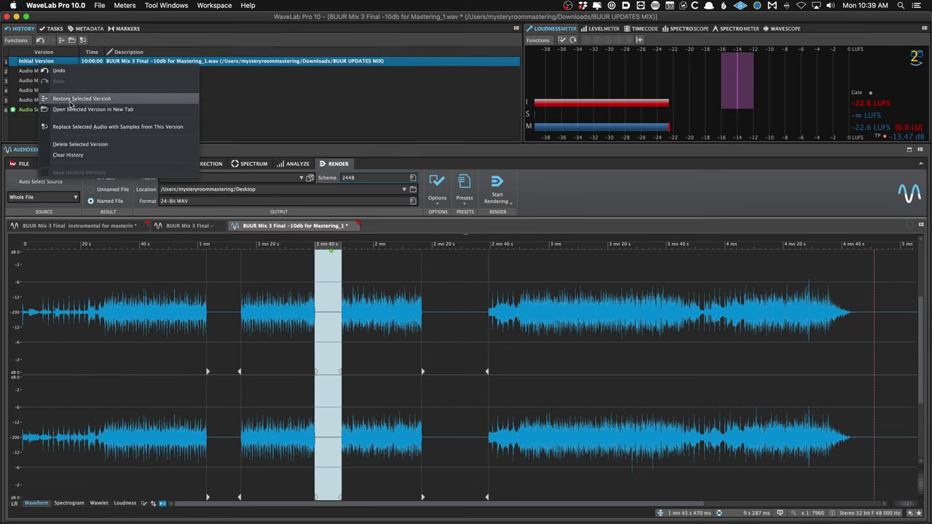
left_click(73, 121)
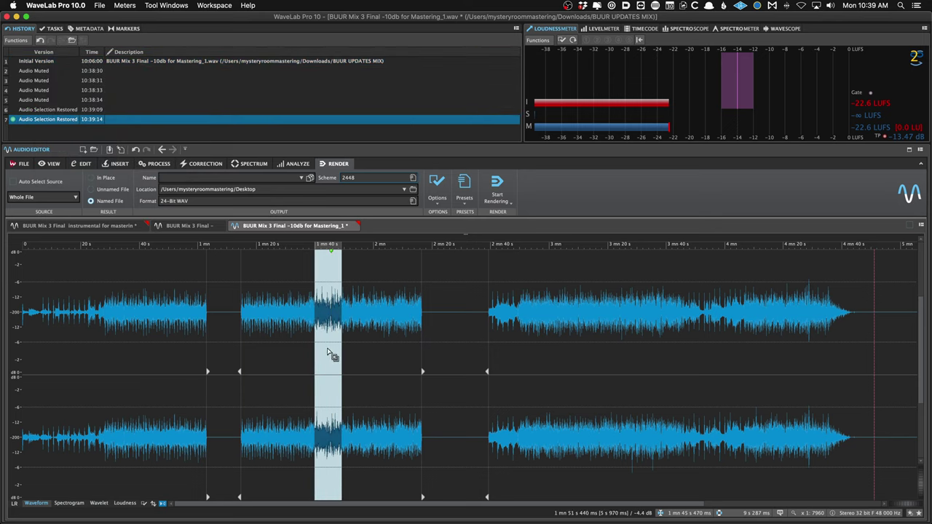
Select the muted range between about 1:03 and 1:15.
left_click(164, 341)
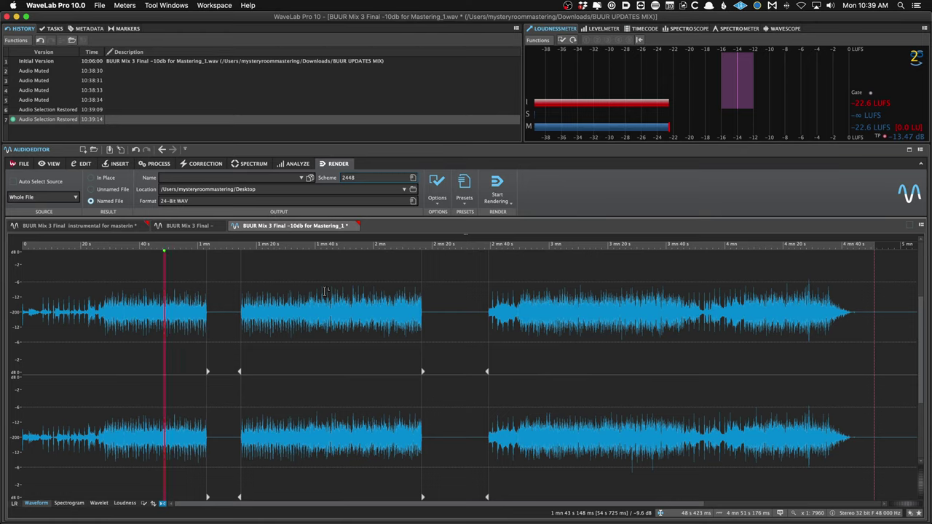
left_click(161, 343)
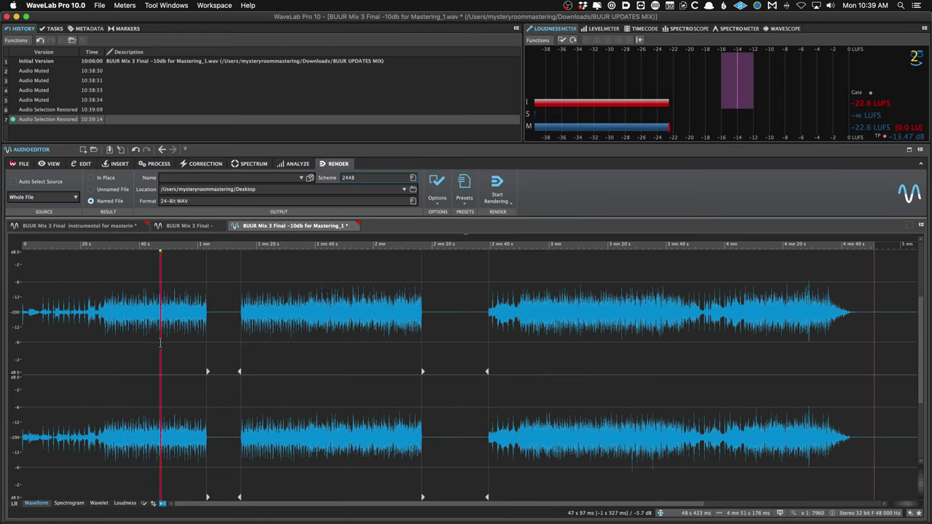
left_click_drag(146, 348, 166, 348)
double_click(222, 354)
left_click(226, 356)
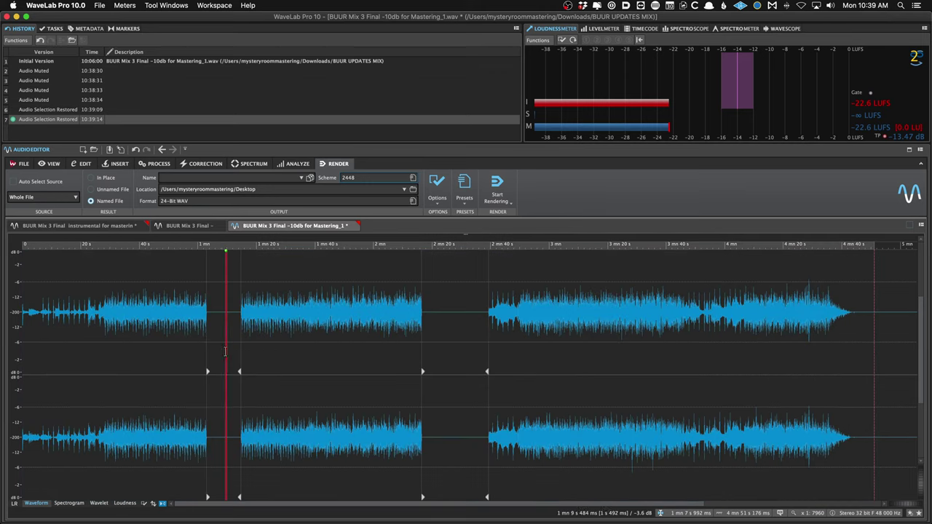
double_click(224, 355)
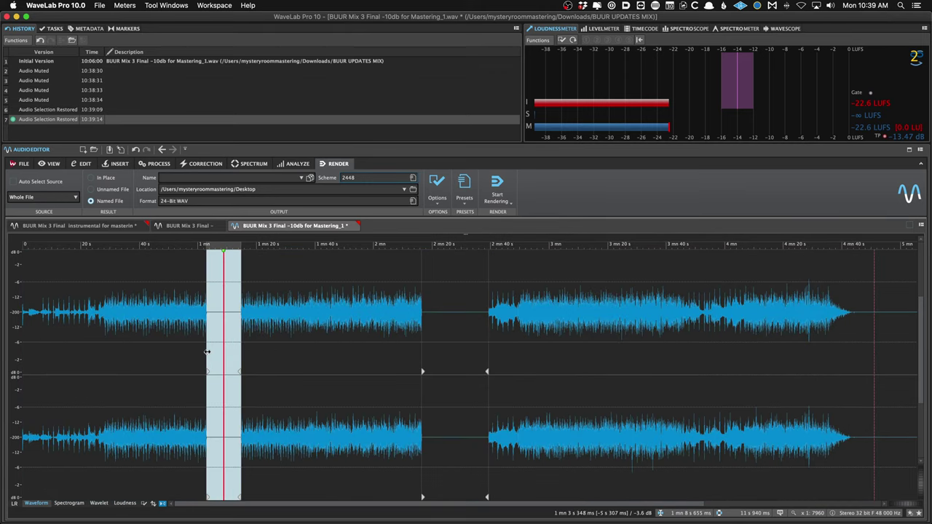
Mute the range from about 1:33 to 1:45, reselect it and view the history options of the 10:38:31 version.
left_click(297, 357)
key("ctrl+m")
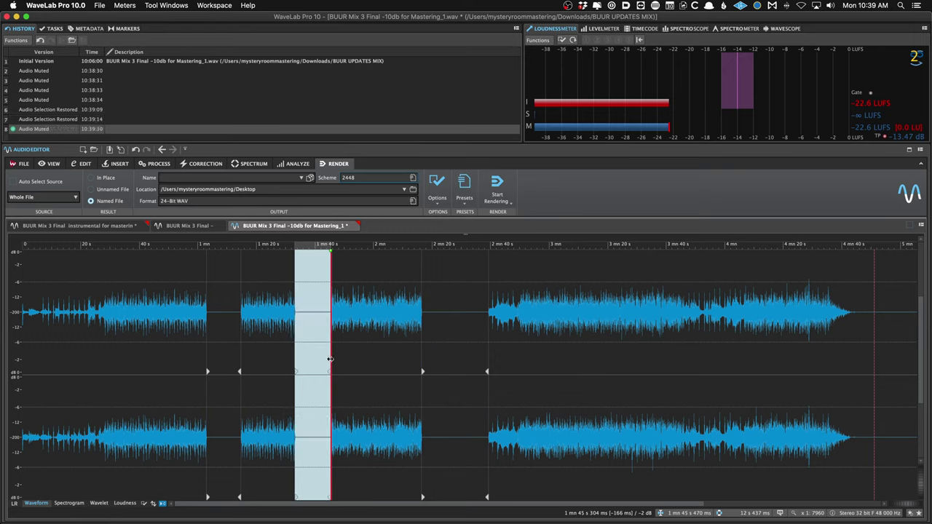
double_click(311, 363)
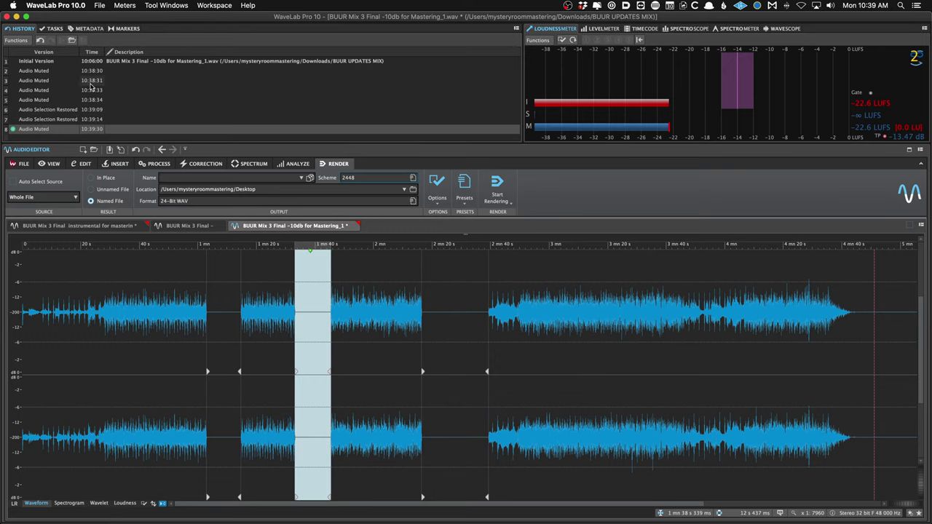
right_click(29, 80)
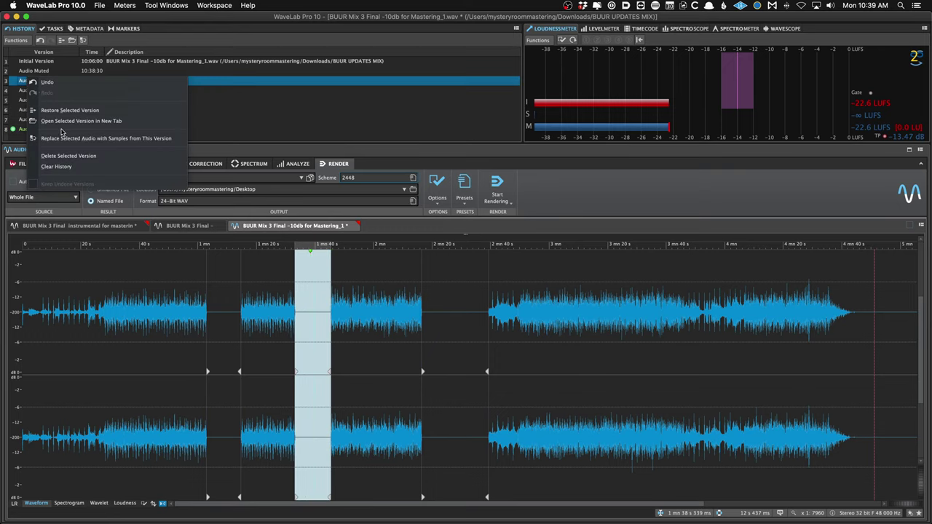
left_click(279, 129)
Close the edited audio file BUUR Mix 3 Final -10db for Mastering_1.
left_click(355, 227)
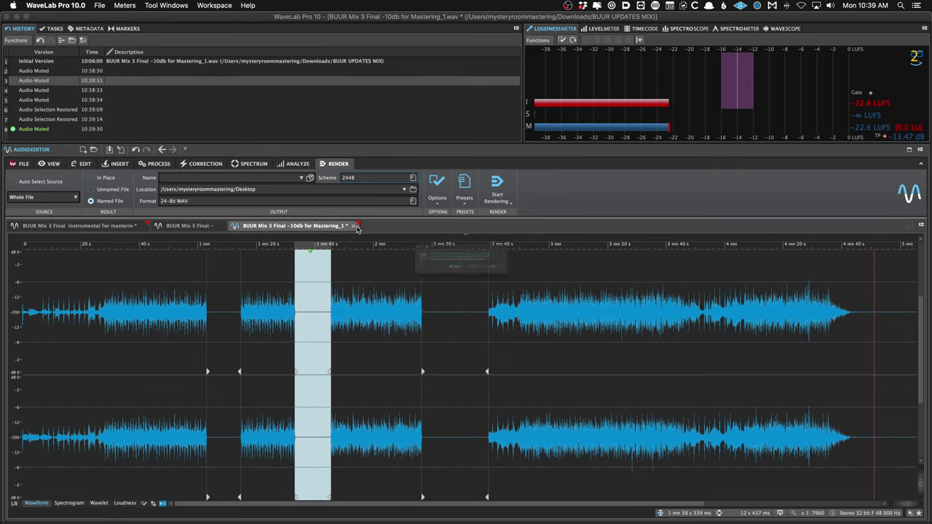
left_click(356, 227)
left_click(492, 278)
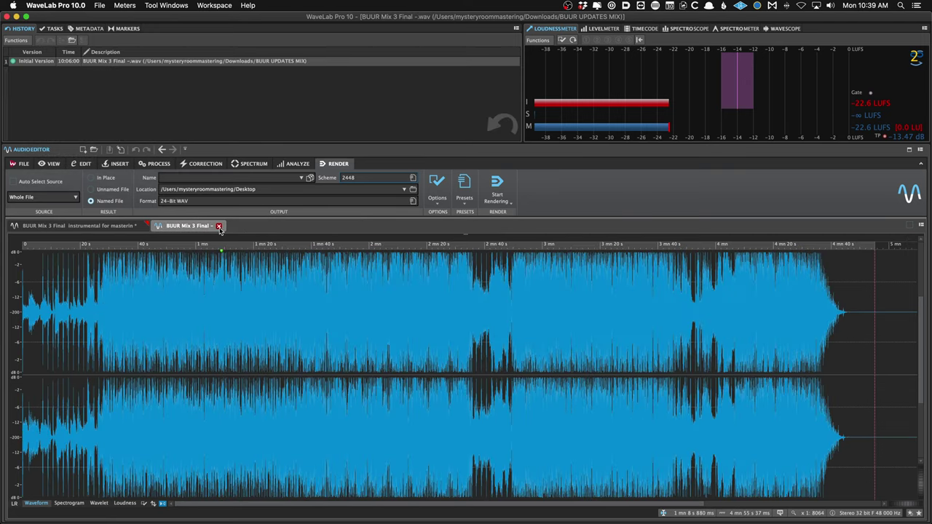
Close the BUUR Mix 3 Final audio file and the instrumental file, discarding the instrumental's unsaved changes.
left_click(222, 226)
left_click(145, 226)
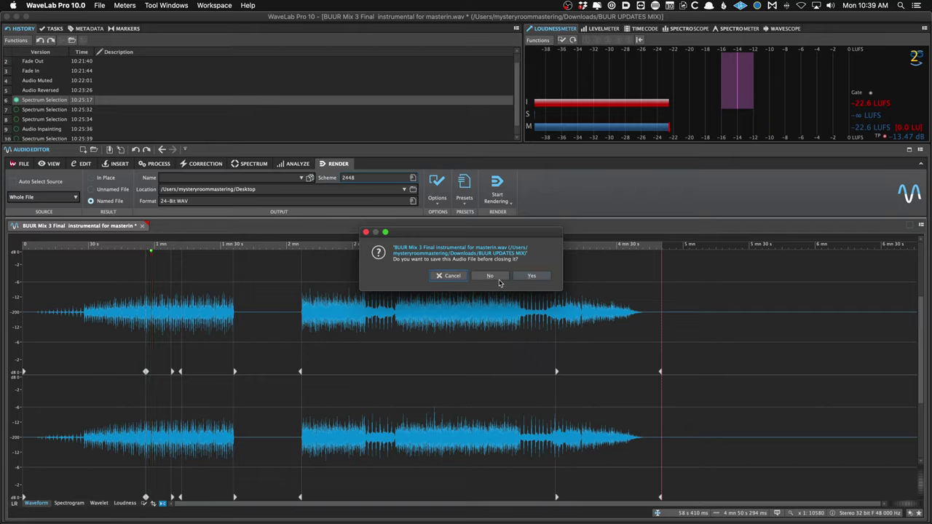
left_click(489, 276)
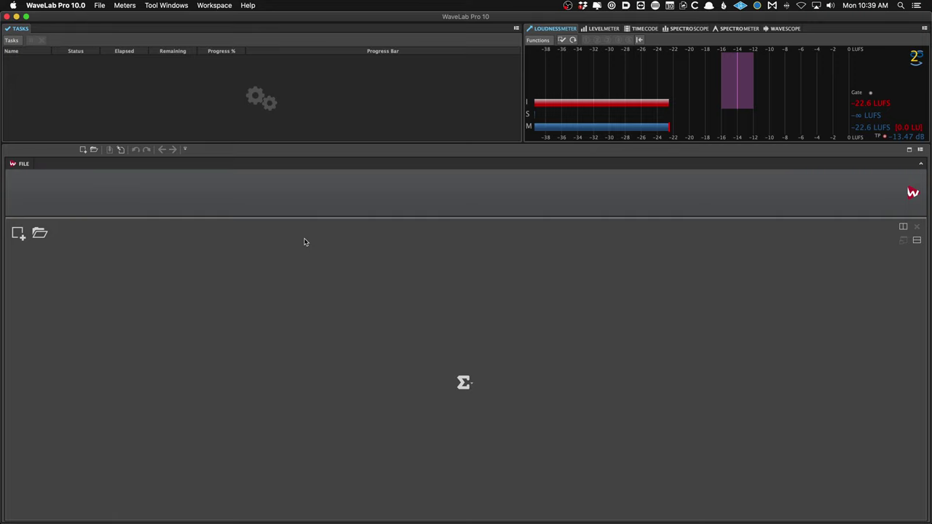
Create a new 96k Album audio montage to view its metadata, and close it again.
key("super+n")
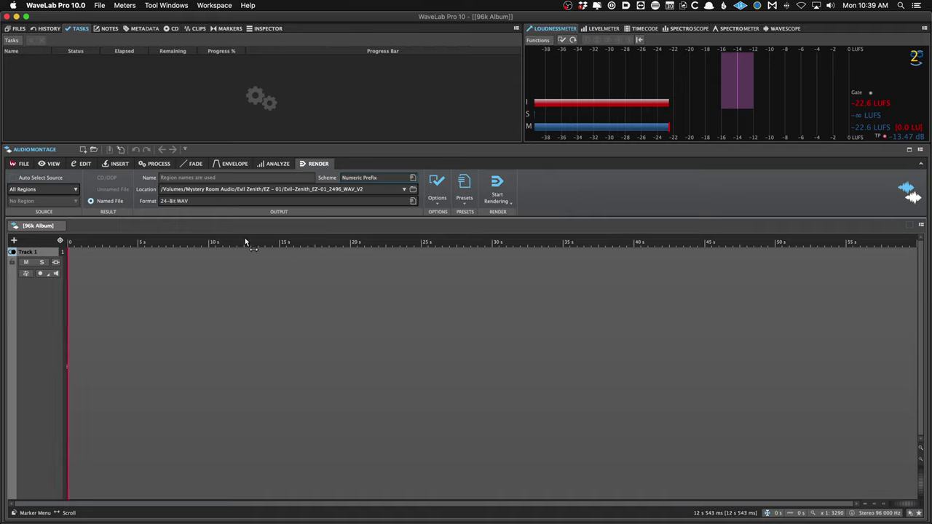
left_click(143, 29)
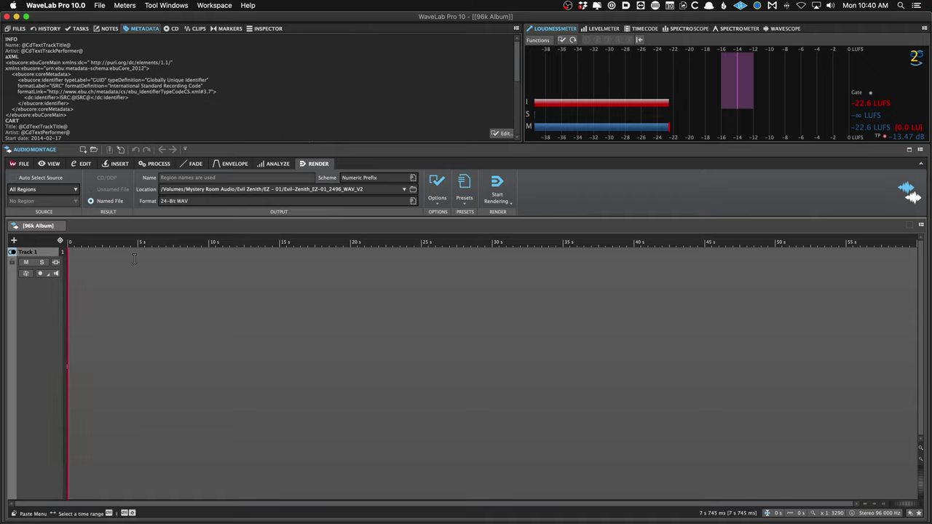
left_click(60, 226)
right_click(64, 232)
left_click(57, 266)
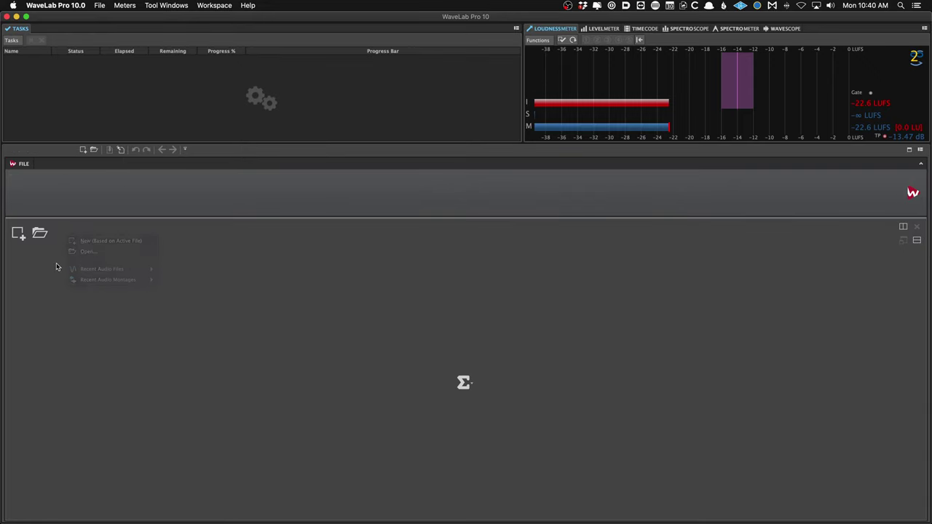
Switch to Finder and browse the Mystery Room Audio drive to WaveLab Workflows/01/Trapper Schoepp/May Day.
left_click(22, 516)
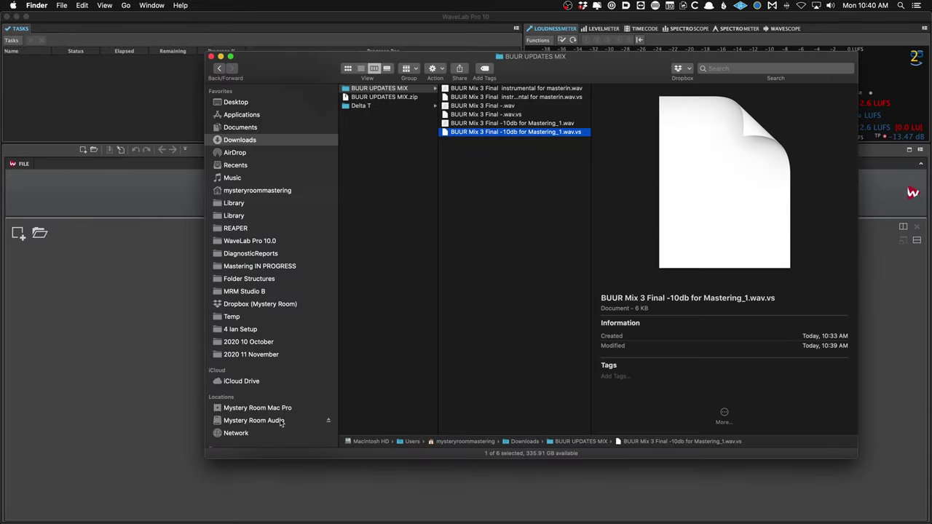
left_click(281, 421)
left_click(379, 403)
key("Right")
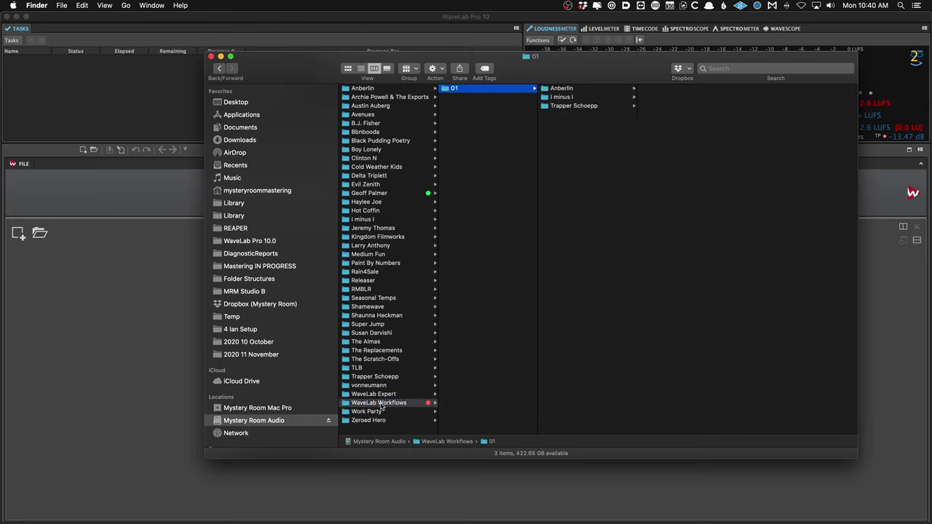
key("Right")
key("Down")
key("Up")
key("Down")
key("Down")
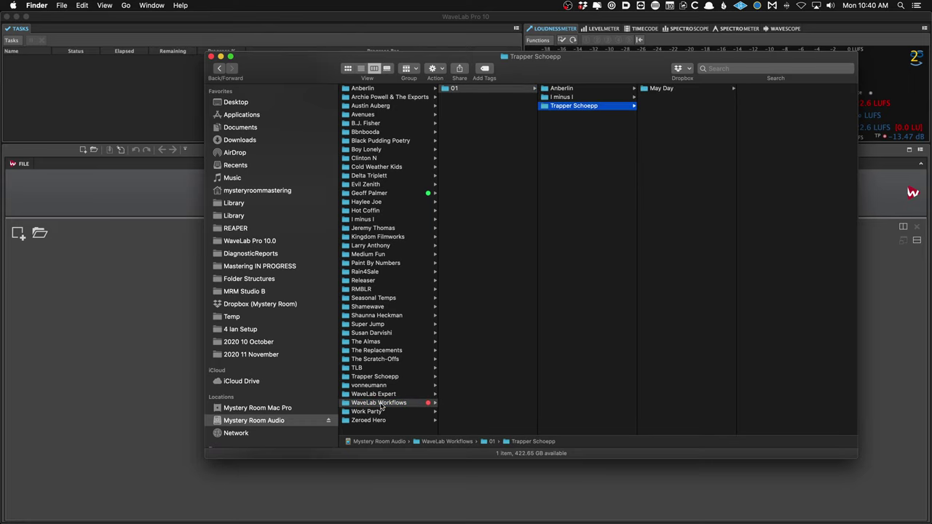
key("Right")
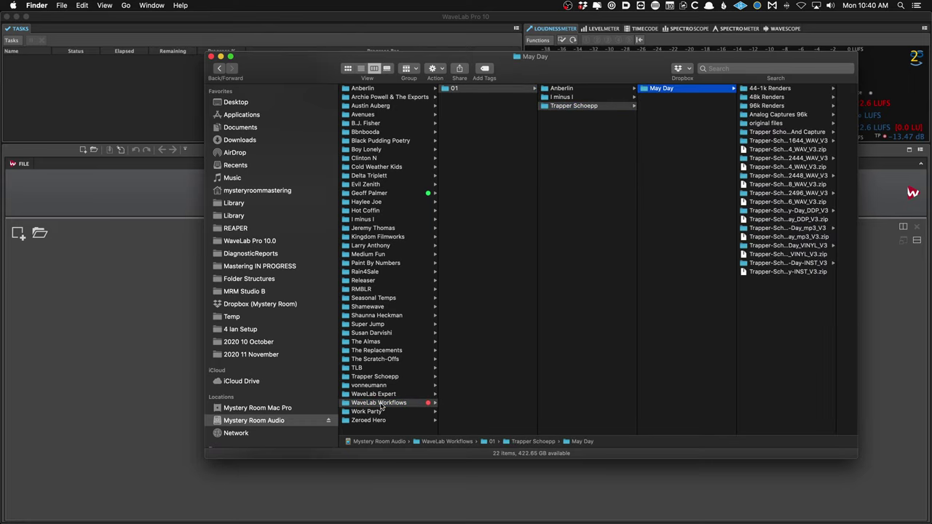
Open the montage Trapper Schoepp - May Day 6496 DIGITAL MASTER V3_.mon from the Analog Captures 96k folder.
left_click(778, 115)
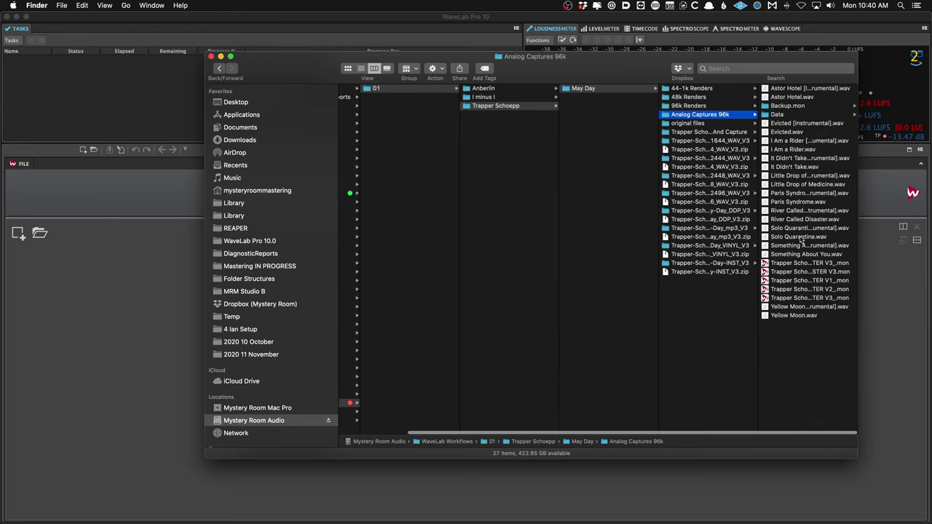
left_click(810, 271)
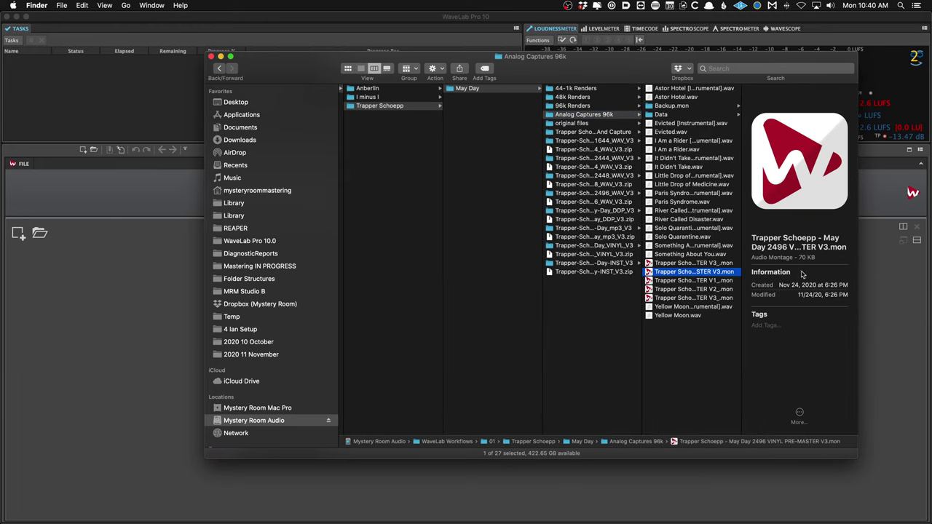
double_click(741, 286)
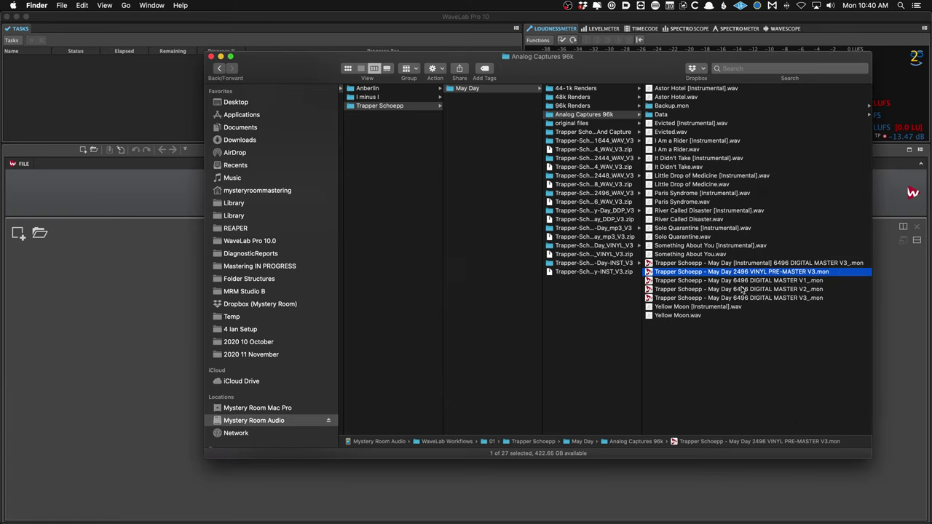
scroll(745, 292, "right", 1)
scroll(751, 289, "right", 2)
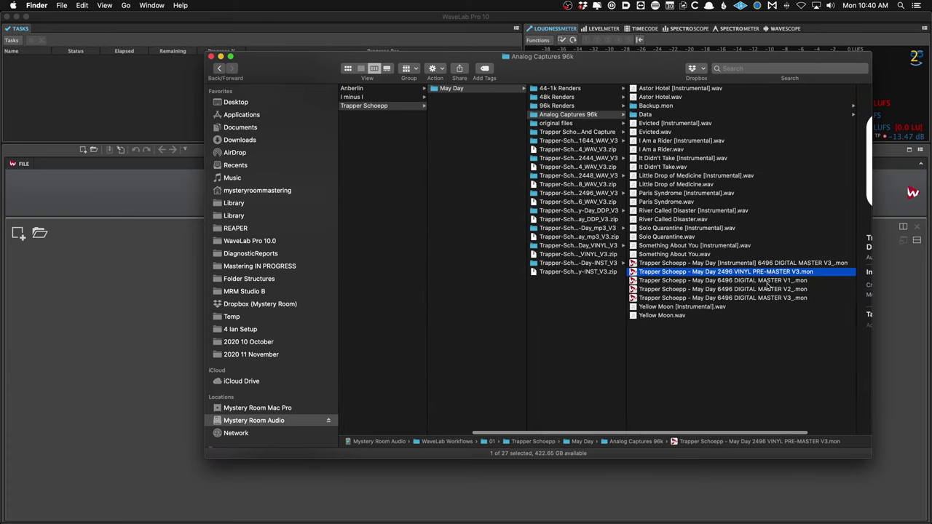
left_click(672, 297)
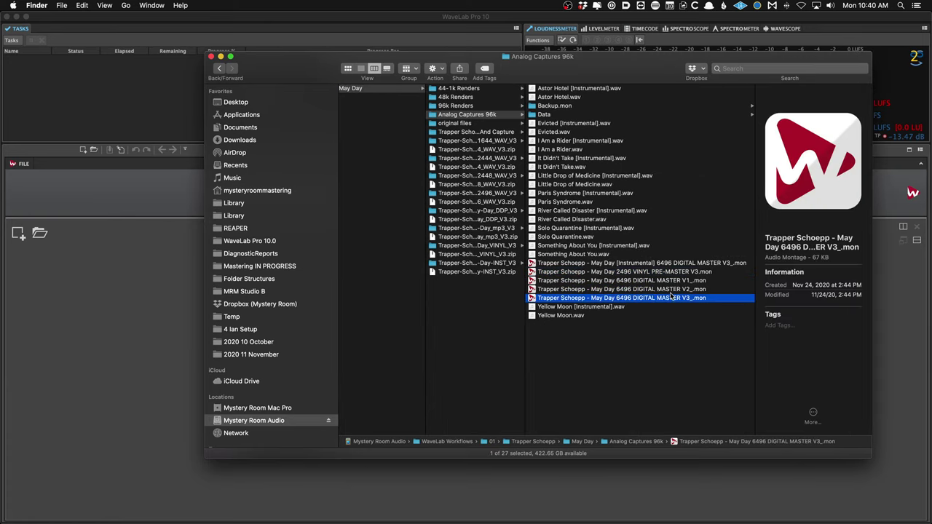
left_click(546, 301)
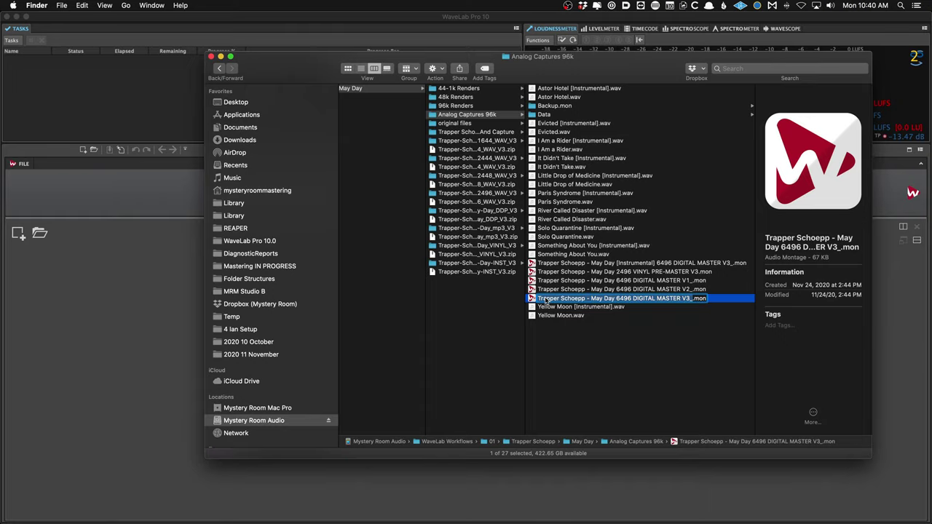
double_click(724, 302)
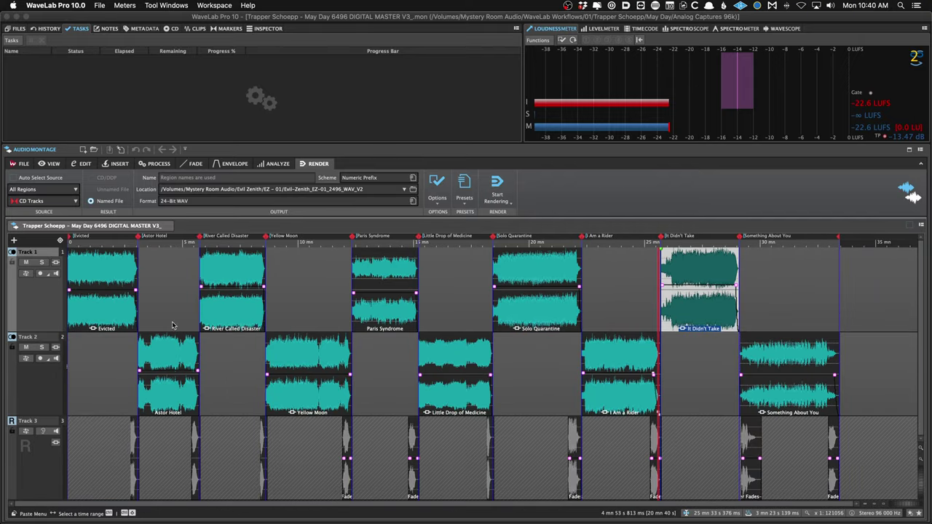
Examine the Evicted clip and its neighbouring clips up close, and return the cursor to the montage start.
left_click(87, 277)
key("h")
key("h")
scroll(87, 277, "left", 1)
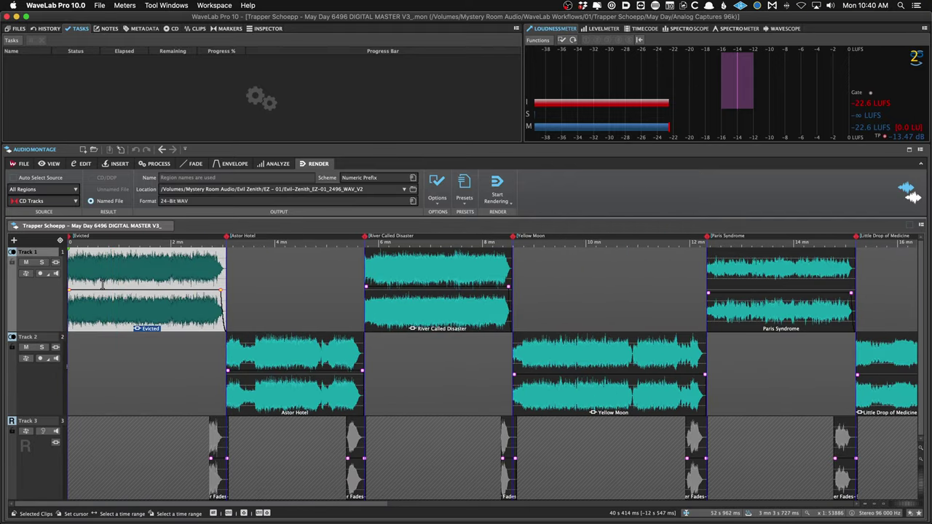
left_click(83, 277)
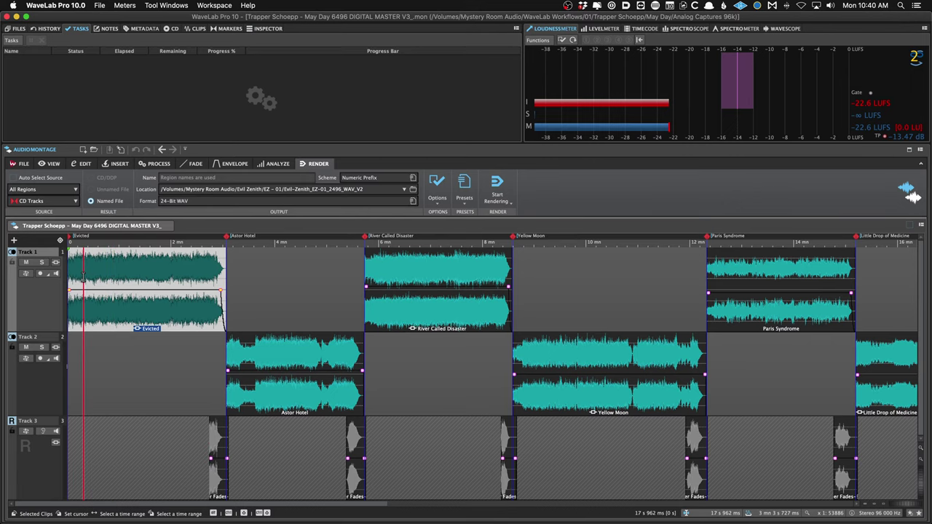
scroll(137, 284, "down", 3)
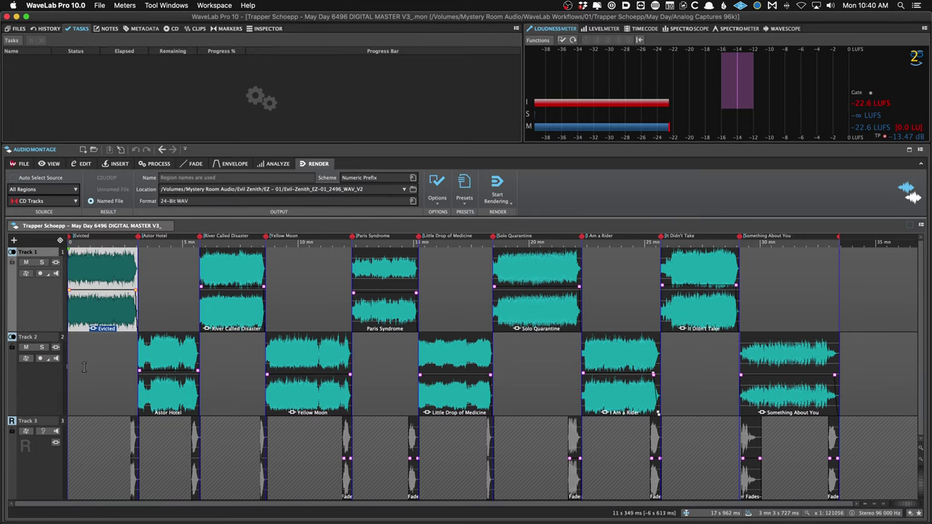
scroll(430, 350, "up", 5)
left_click(379, 352)
key("Home")
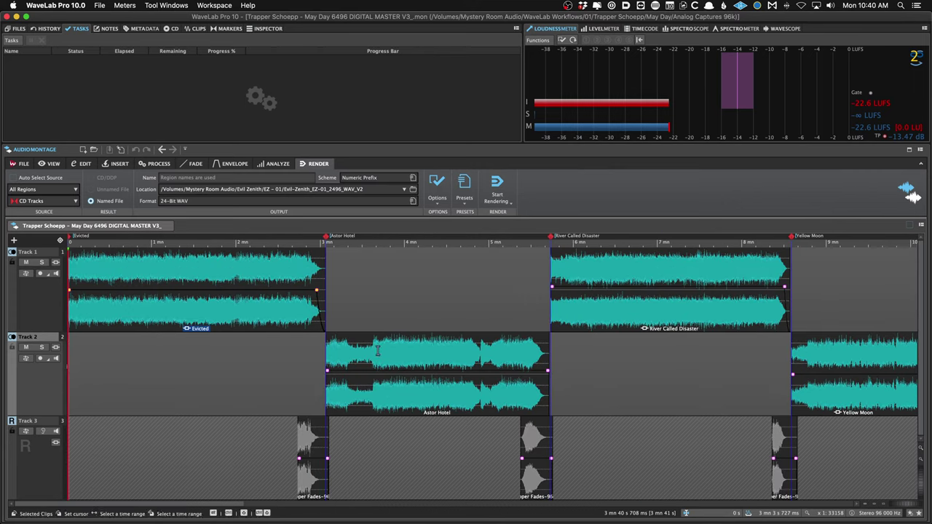
Step the cursor from the montage start through the track markers to the end, and back to the Yellow Moon marker.
scroll(378, 352, "up", 15)
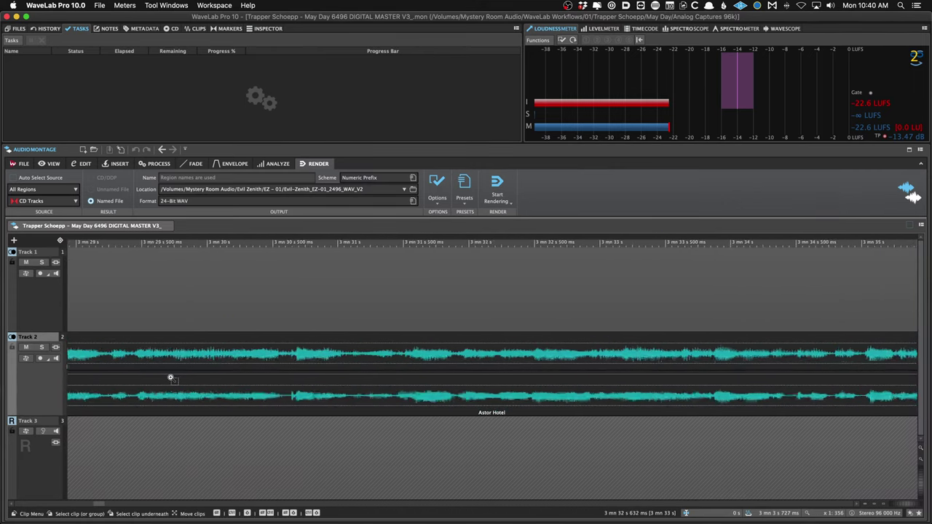
left_click(246, 284)
key("Home")
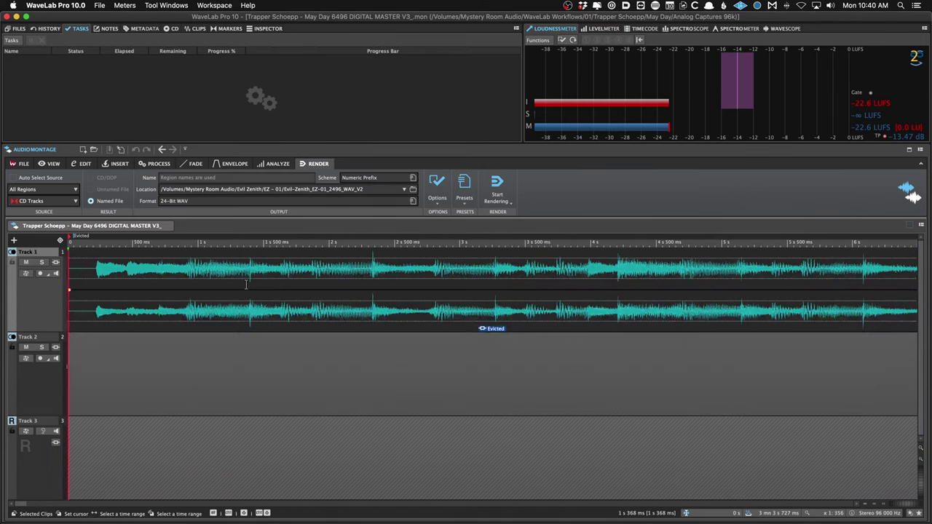
key("shift+Right")
key("shift+Right")
key("shift+Right")
key("shift+Right")
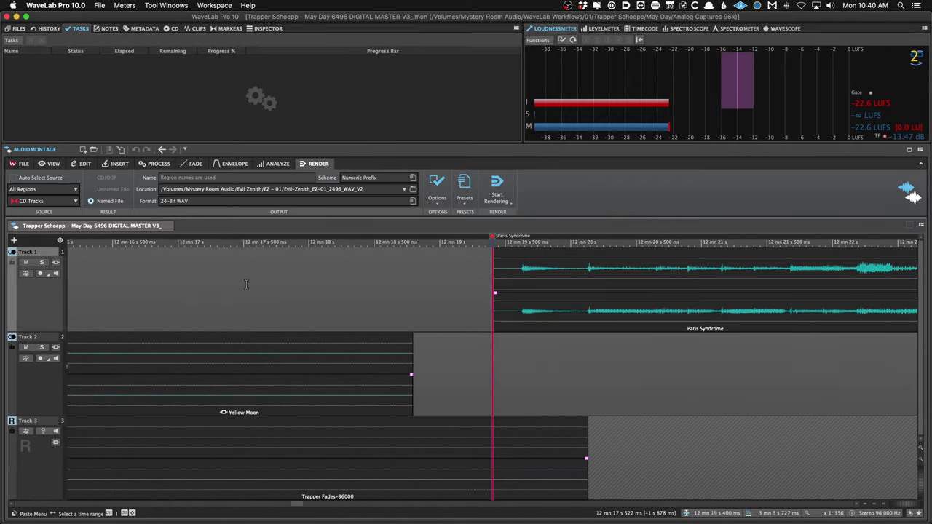
key("ctrl+Right")
key("ctrl+Right")
key("ctrl+Right")
key("ctrl+Right")
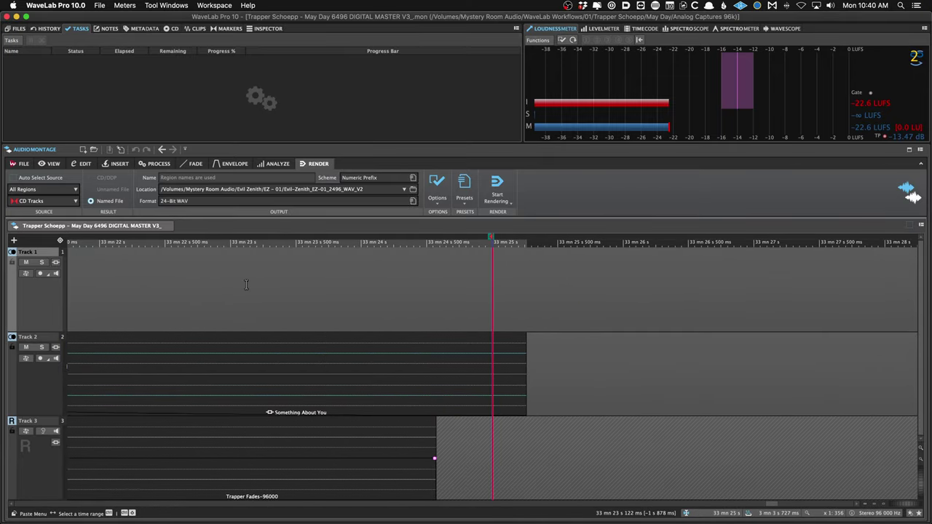
key("ctrl+Left")
key("ctrl+Left")
key("ctrl+Left")
key("ctrl+Left")
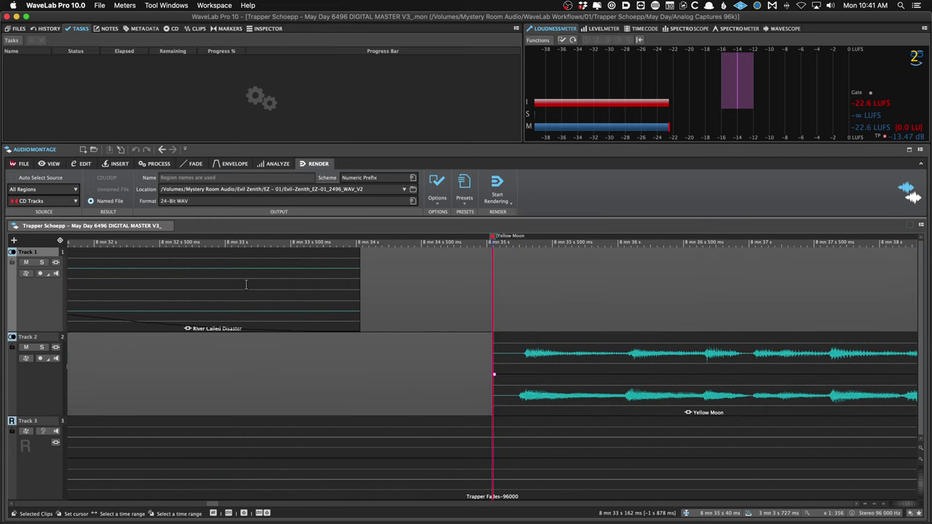
Try moving the Yellow Moon clip earlier to about 8 min 32.3 s, and undo the move.
scroll(246, 285, "down", 4)
scroll(246, 285, "left", 1)
left_click_drag(386, 405, 303, 406)
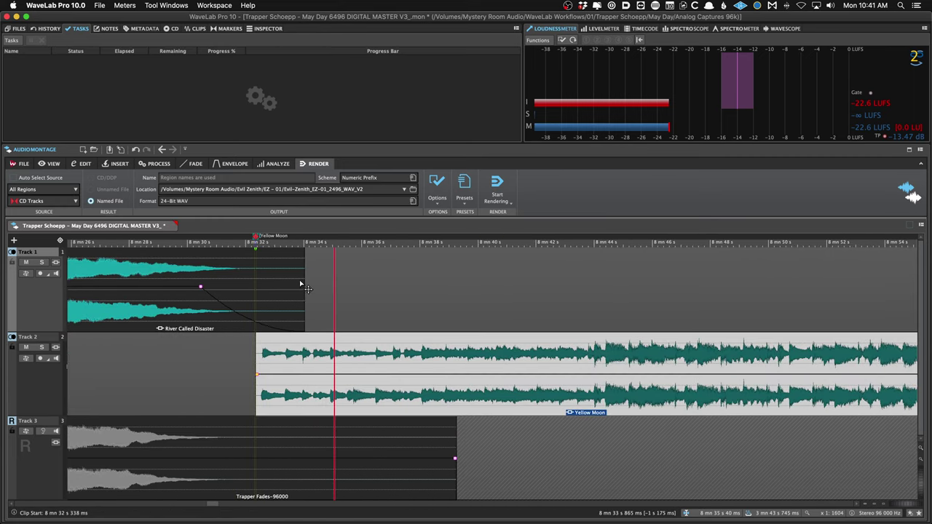
key("super+z")
key("super+z")
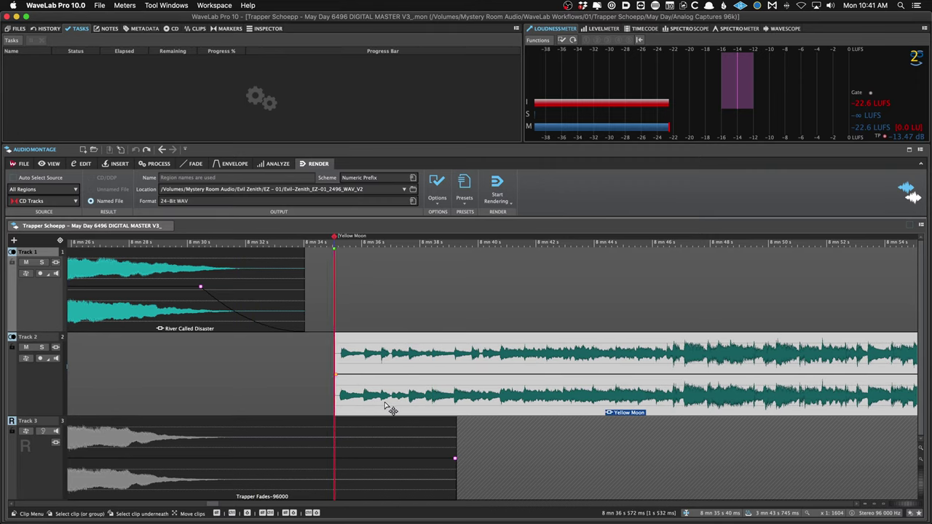
Move the Yellow Moon clip to start at about 8 min 31.5 s and play the transition from about 8 min 29 s.
left_click_drag(386, 406, 285, 409)
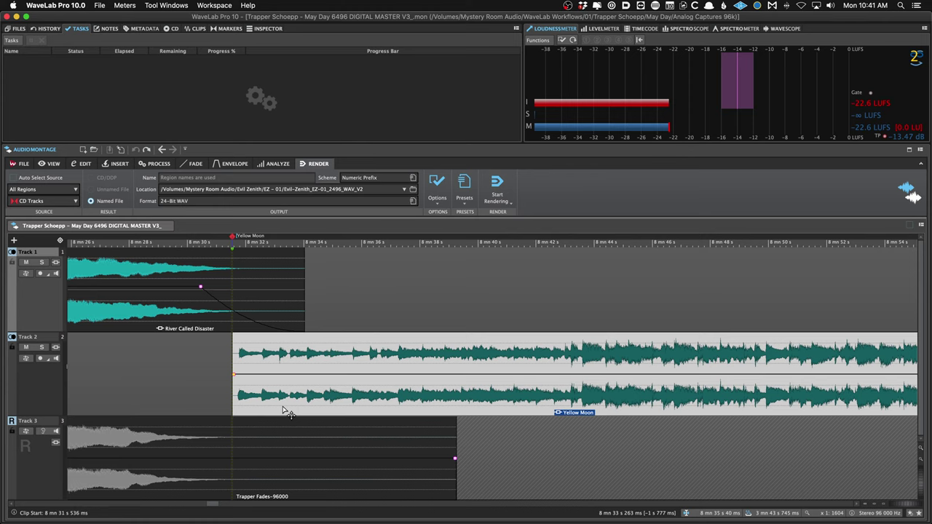
left_click(195, 380)
left_click(169, 375)
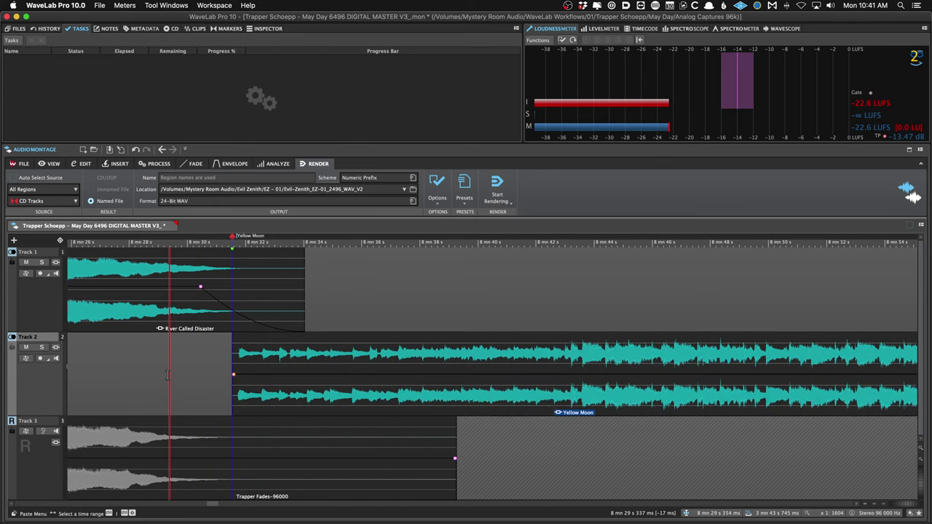
key("space")
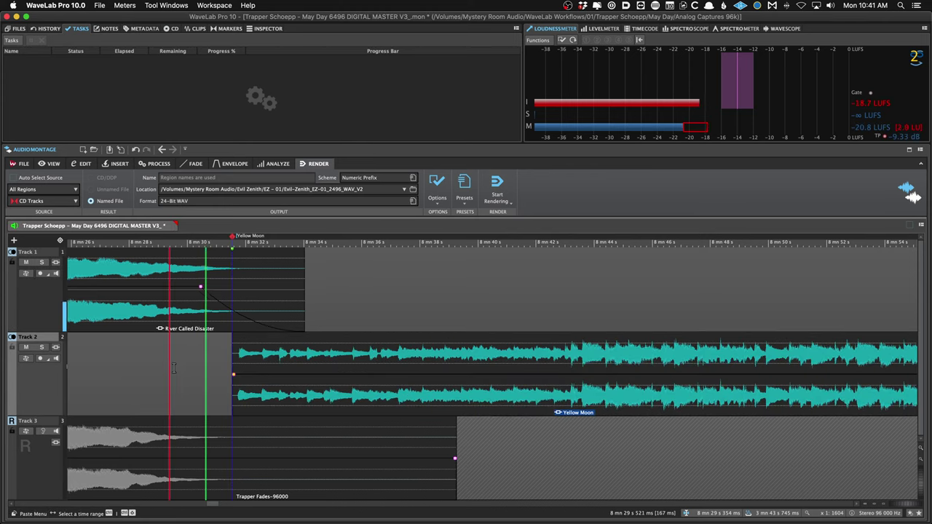
key("space")
Shift the Yellow Moon clip slightly earlier over the end of River Called Disaster and show the whole montage.
left_click_drag(260, 400, 245, 401)
left_click_drag(217, 249, 221, 249)
scroll(175, 365, "down", 10)
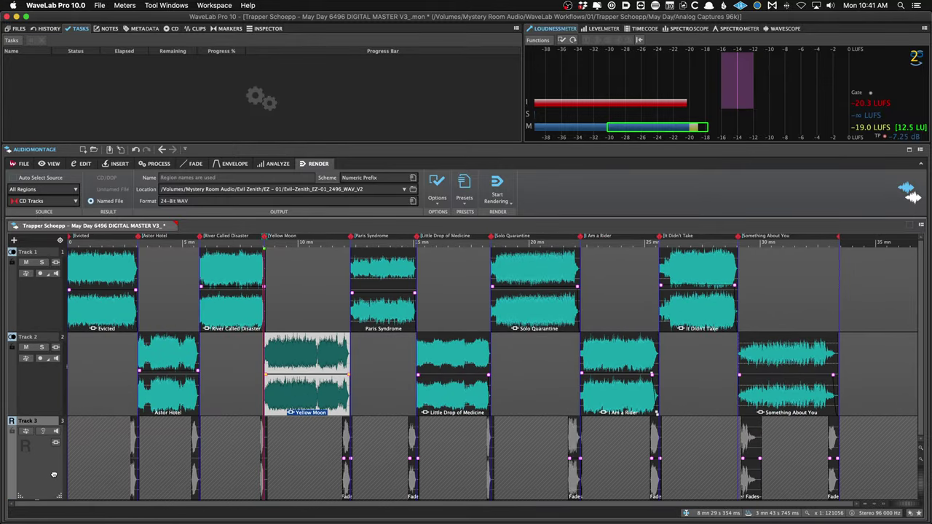
scroll(78, 470, "up", 10)
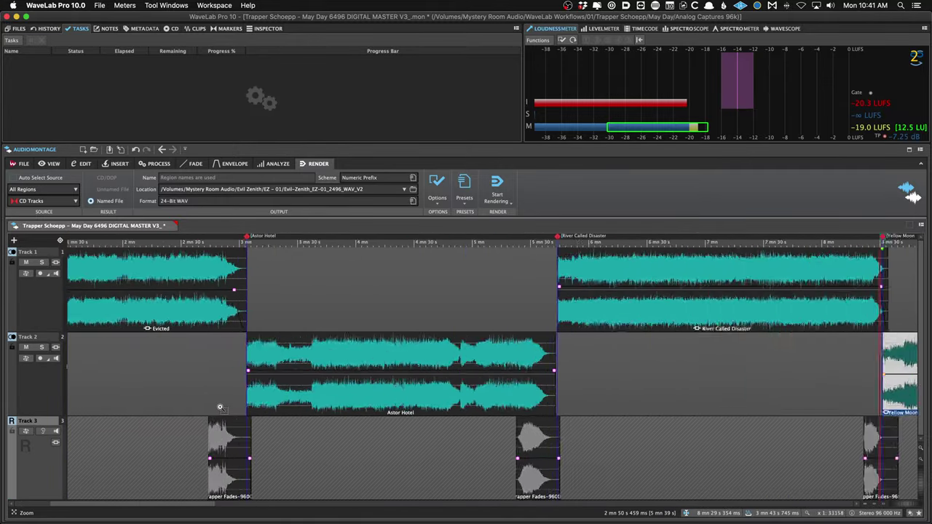
scroll(218, 407, "down", 6)
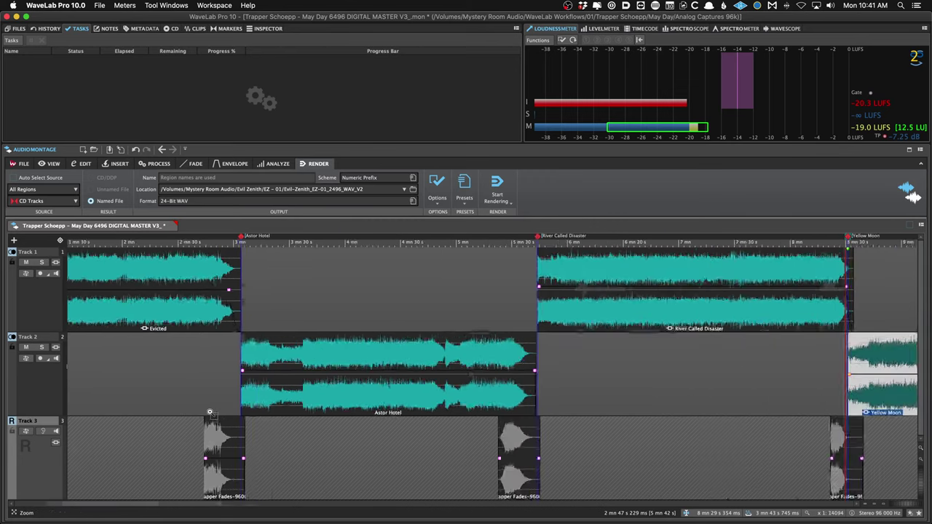
scroll(198, 418, "down", 5)
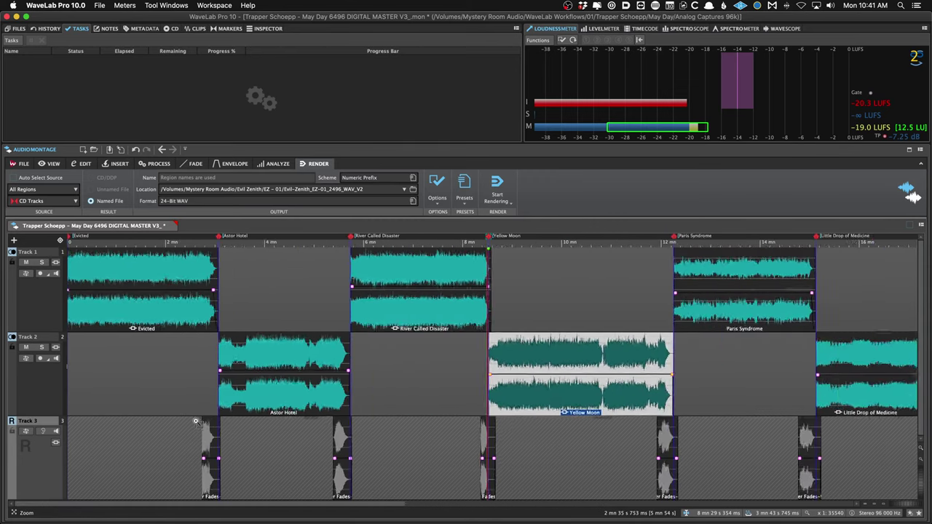
scroll(197, 430, "down", 2)
scroll(183, 430, "down", 1)
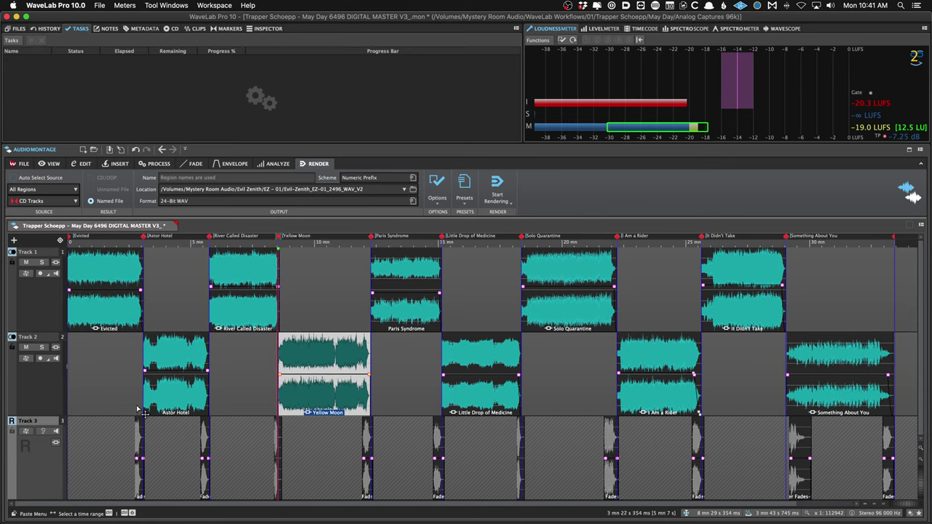
Place the cursor at about 2 min 52.4 s in the ending of Evicted, ahead of the Astor Hotel transition.
left_click(135, 401)
scroll(136, 401, "up", 8)
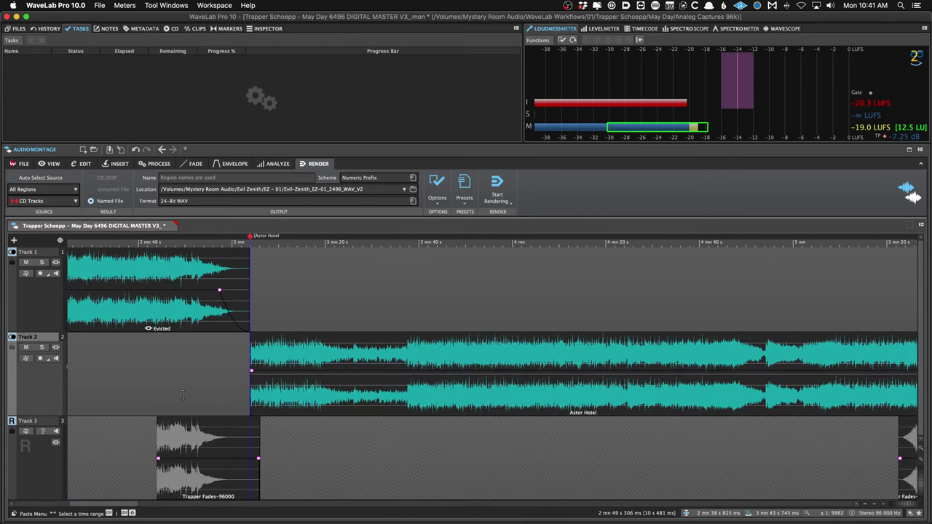
scroll(186, 394, "down", 1)
scroll(182, 391, "up", 6)
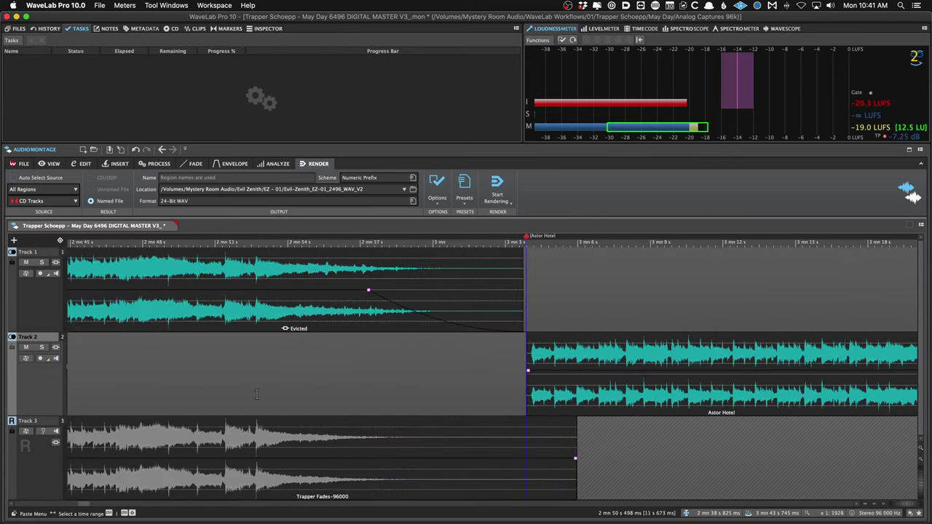
left_click(249, 391)
scroll(247, 391, "down", 3)
scroll(247, 391, "up", 3)
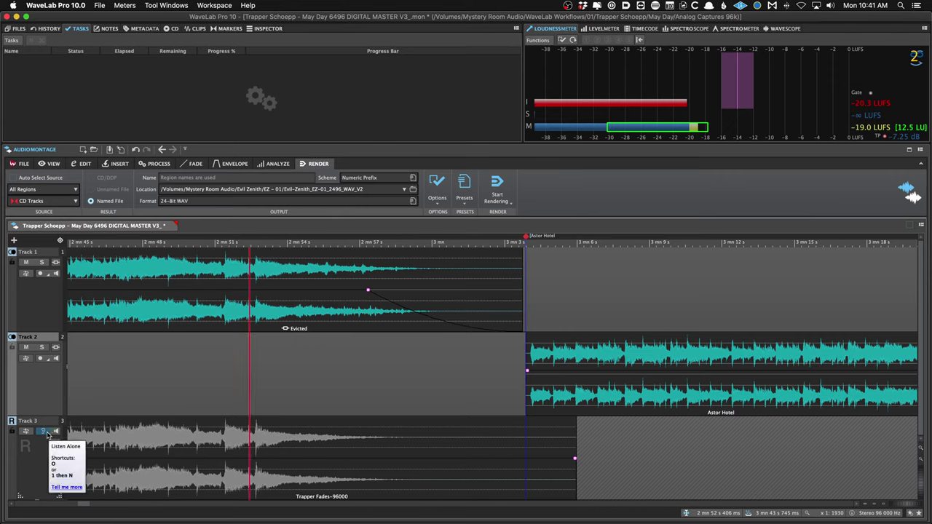
Compare the montage with reference Track 3 by switching its Listen Alone mode on and off, and show the whole montage.
left_click(48, 433)
left_click(48, 433)
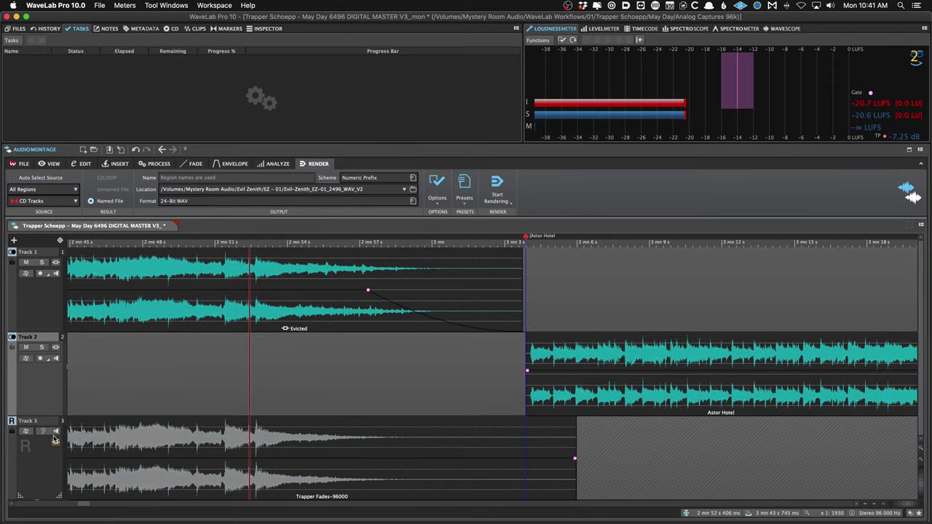
scroll(84, 444, "down", 2)
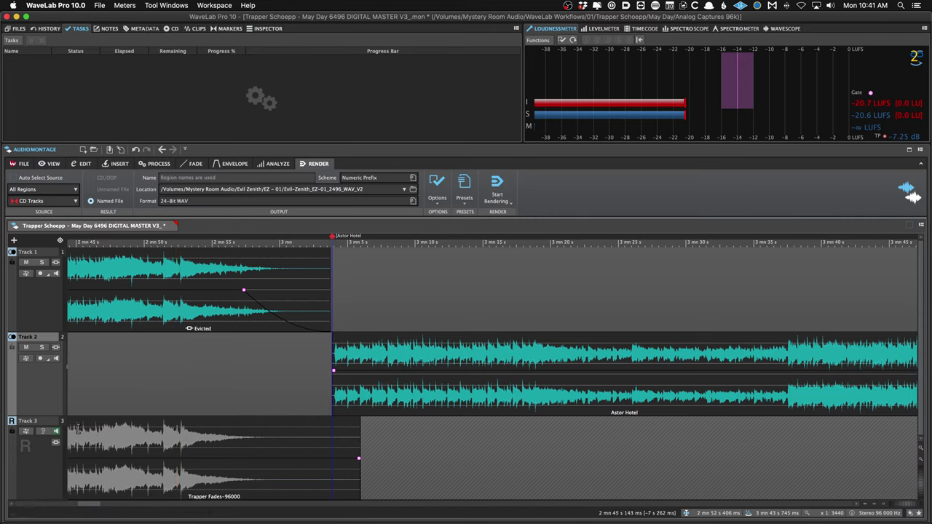
left_click(43, 432)
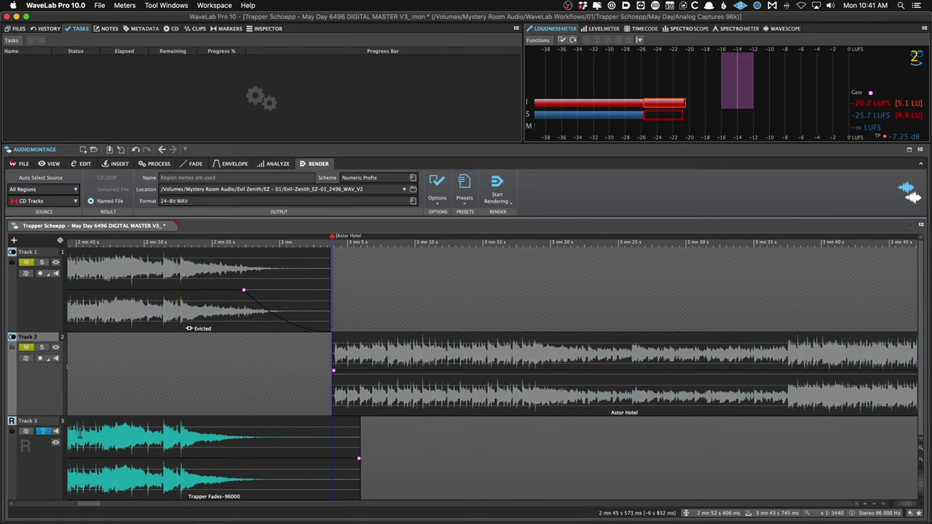
left_click(43, 432)
scroll(117, 451, "down", 6)
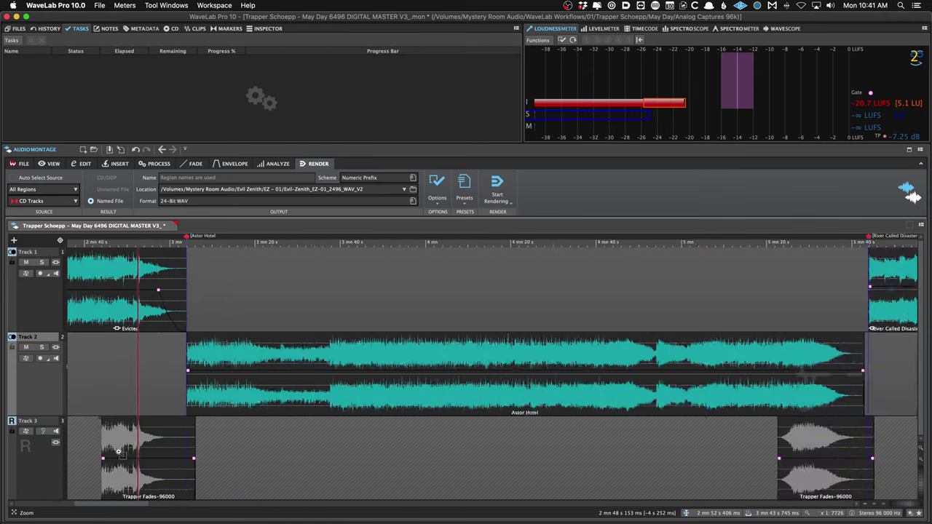
scroll(115, 452, "down", 4)
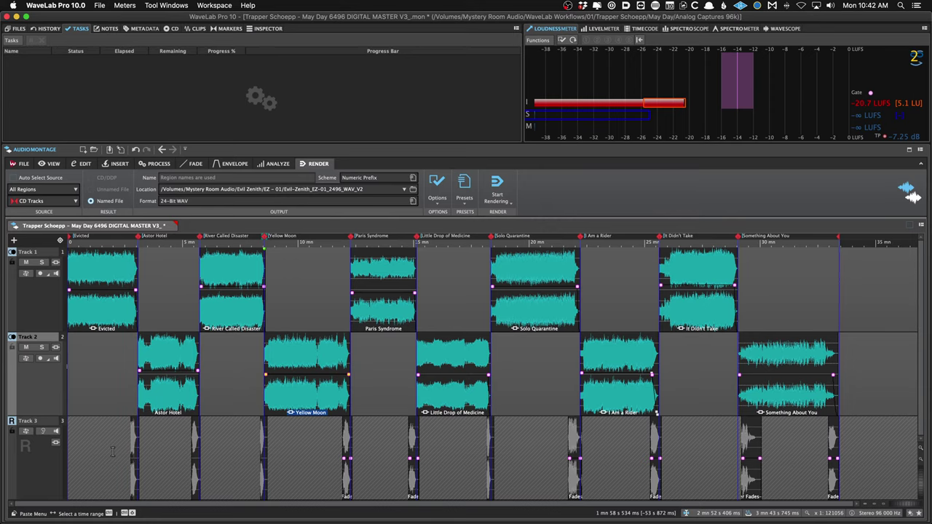
Play reference Track 3 alone from about 2 min 47.4 s near the end of Evicted, and switch Listen Alone off.
scroll(146, 453, "up", 6)
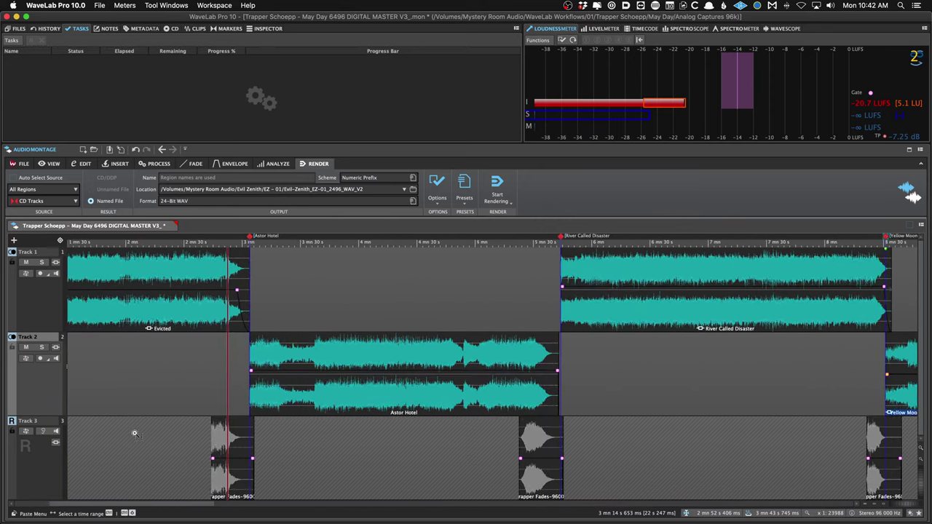
scroll(135, 435, "left", 3)
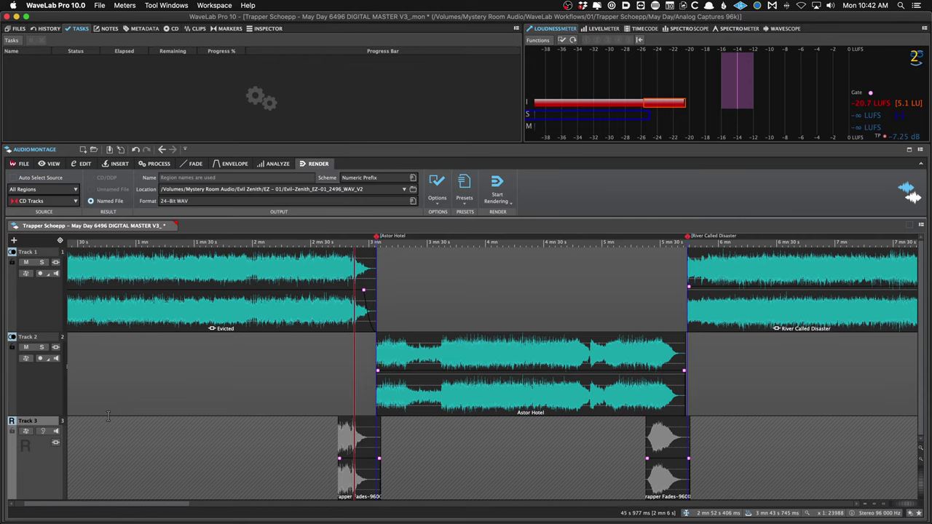
scroll(145, 433, "left", 2)
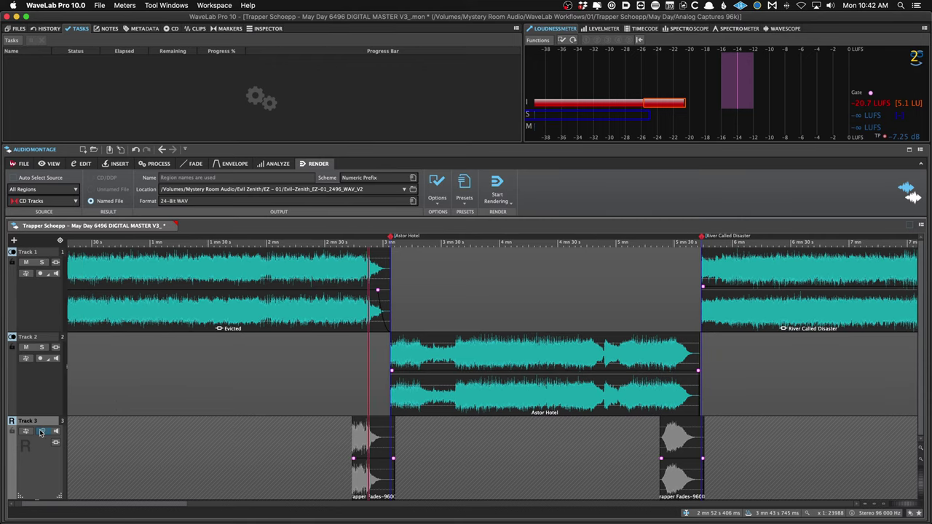
left_click(42, 432)
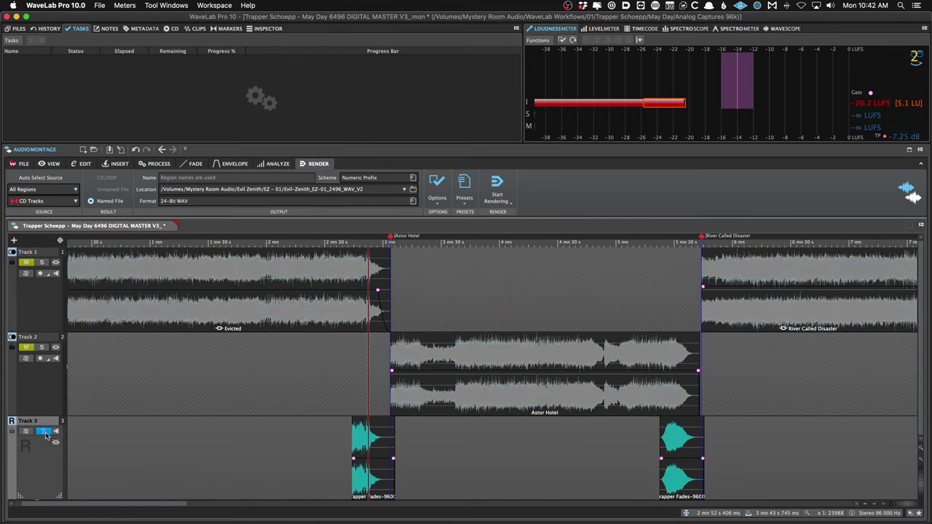
left_click(359, 413)
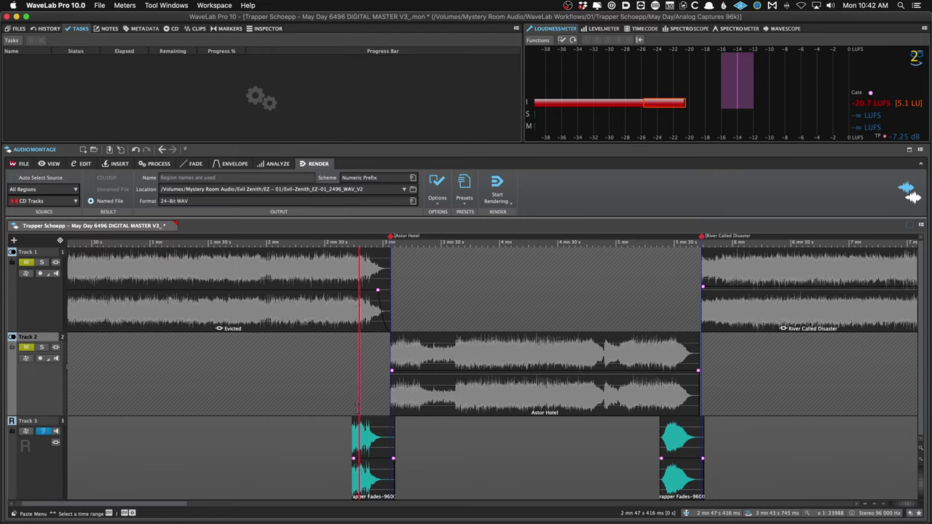
key("space")
left_click(43, 432)
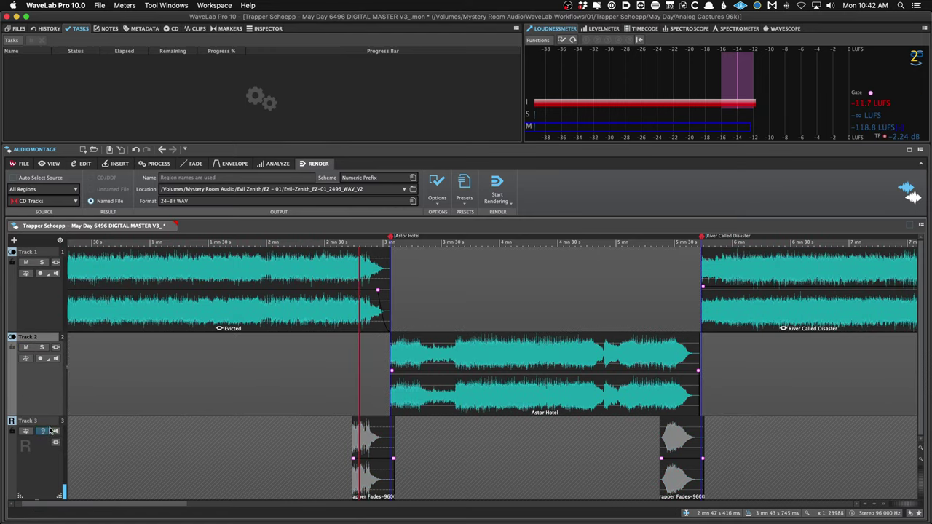
Examine how the first Trapper Fades clip on Track 3 lines up with the Evicted waveform above it.
scroll(389, 411, "up", 5)
scroll(450, 414, "right", 6)
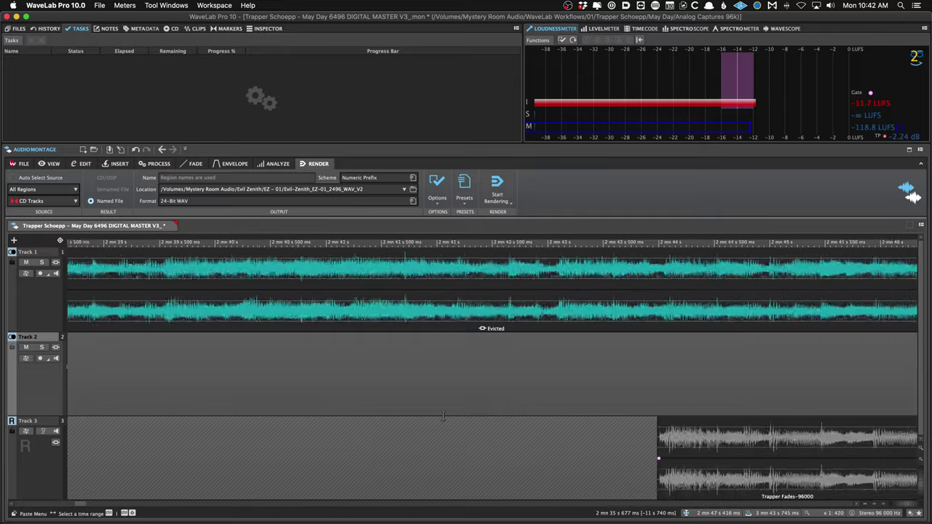
left_click(672, 439)
scroll(561, 443, "up", 4)
scroll(560, 438, "up", 4)
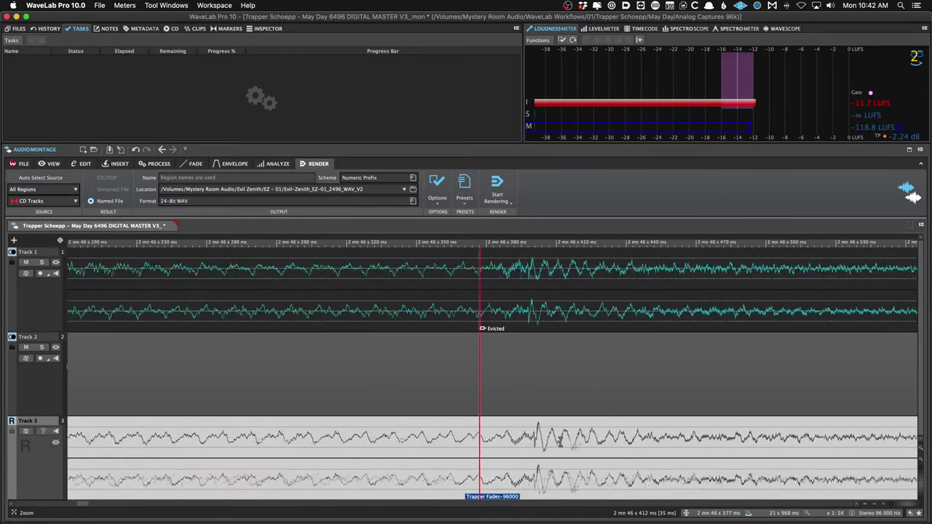
scroll(559, 437, "down", 8)
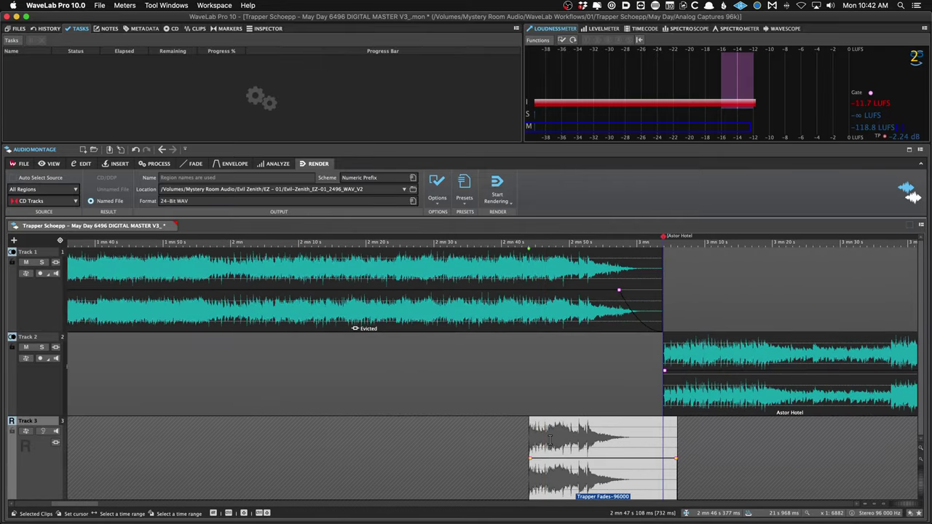
scroll(550, 439, "right", 2)
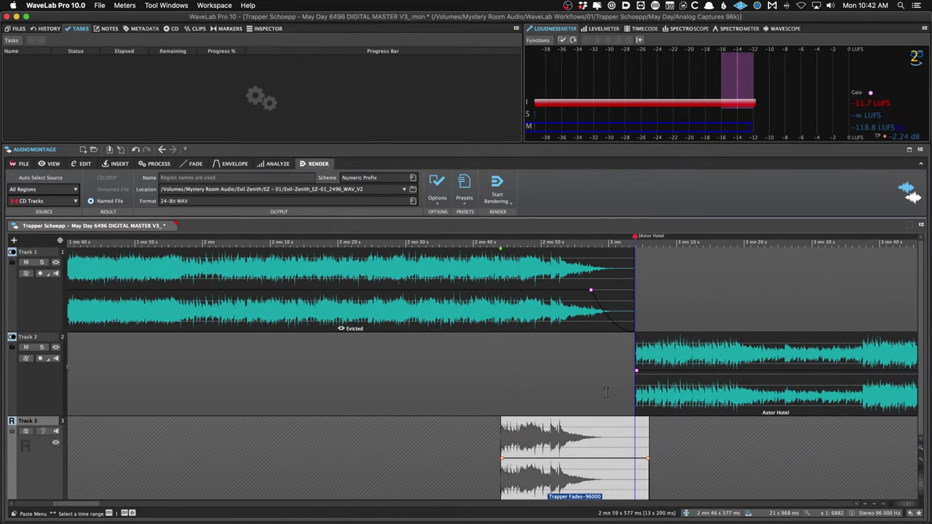
scroll(571, 446, "up", 7)
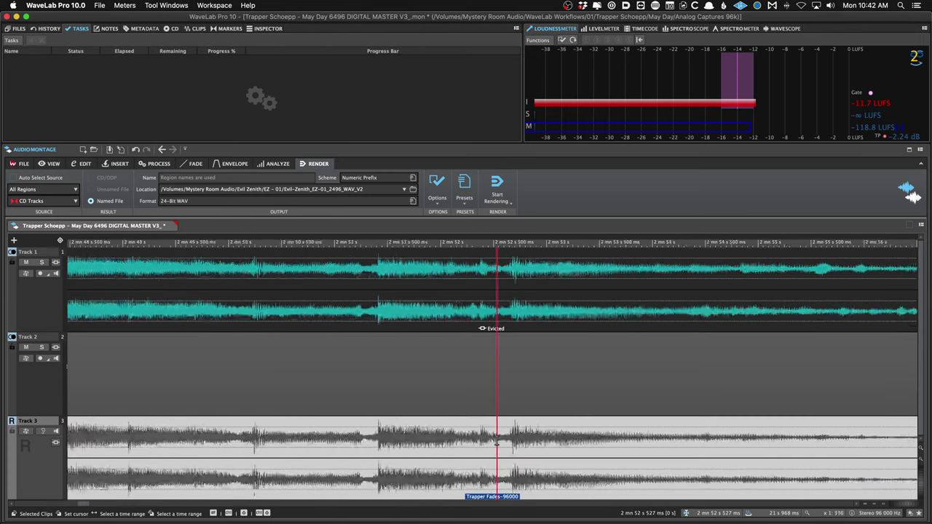
scroll(496, 441, "down", 7)
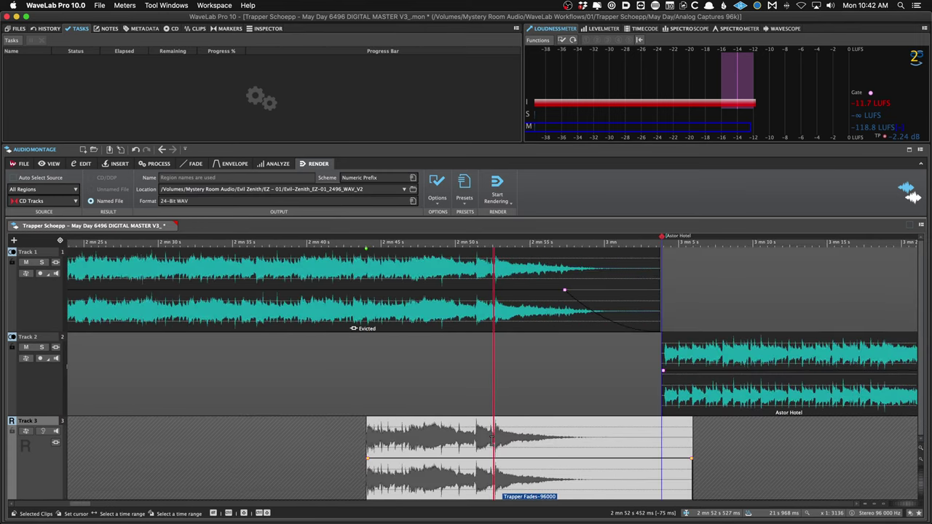
scroll(491, 441, "down", 2)
Remove reference Track 3 from the montage and save the montage.
left_click(543, 397)
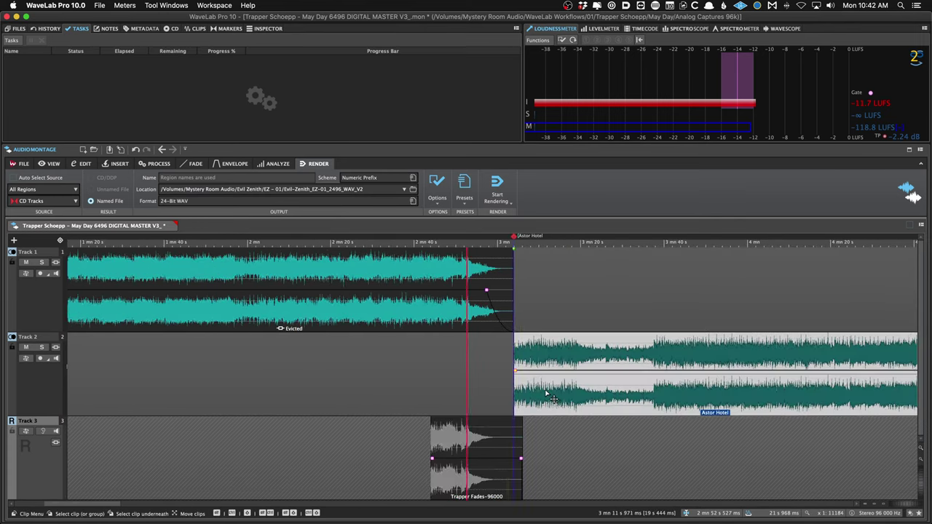
scroll(502, 389, "down", 4)
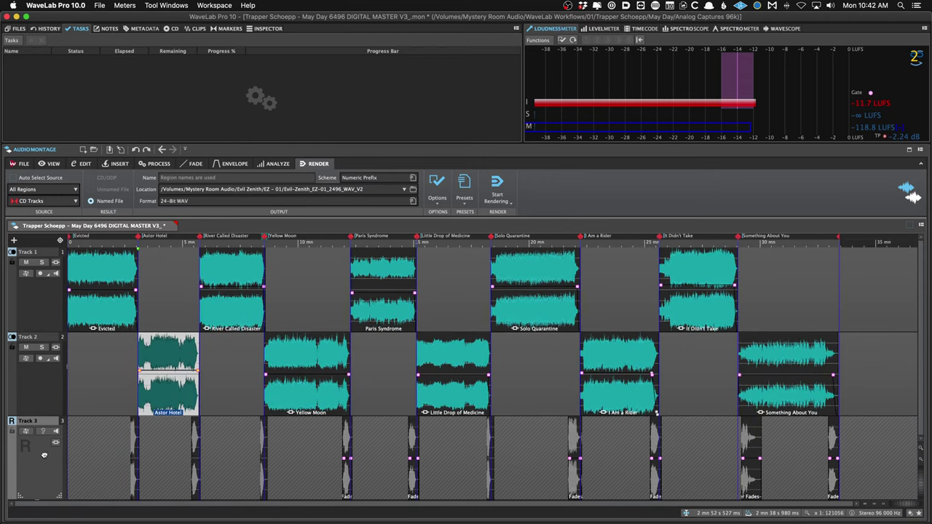
key("Delete")
key("super+z")
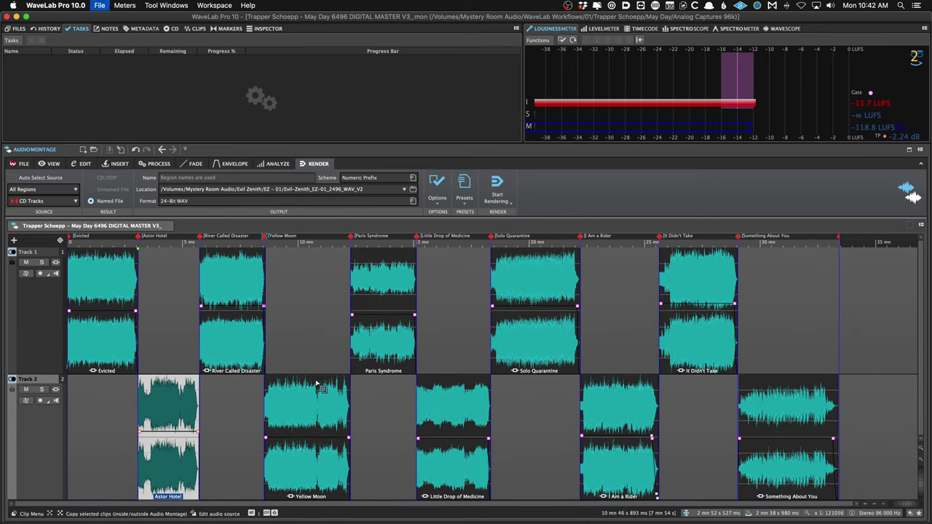
Move the Astor Hotel, River Called Disaster and Yellow Moon clips slightly later to widen the gaps before them.
left_click(118, 355)
left_click(112, 352)
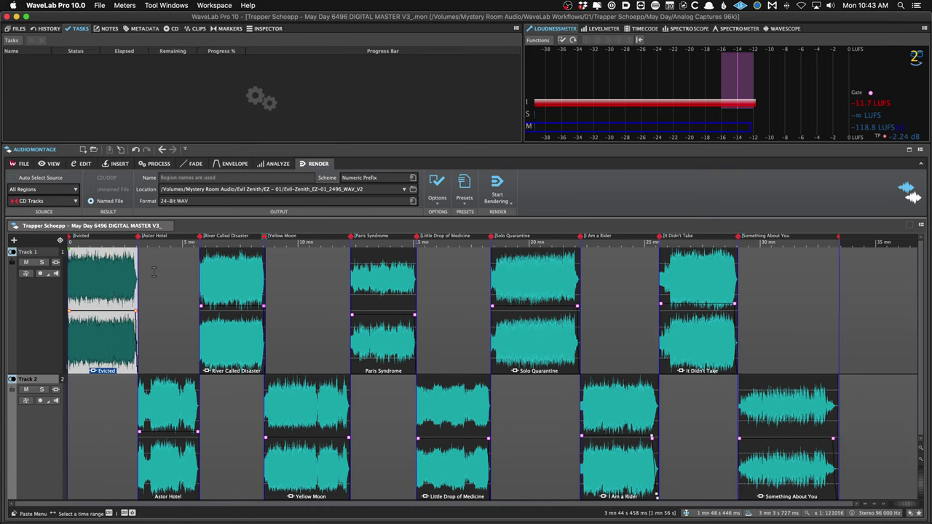
scroll(95, 280, "up", 2)
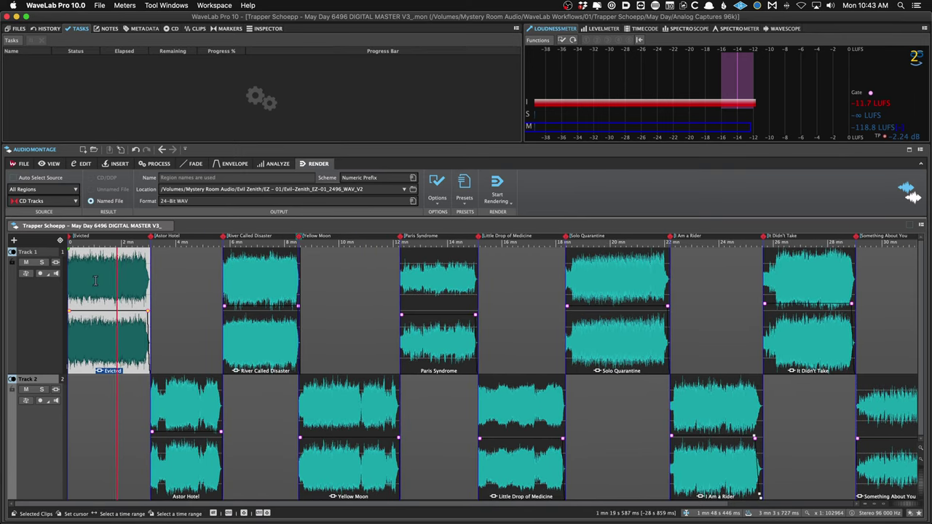
scroll(95, 280, "up", 3)
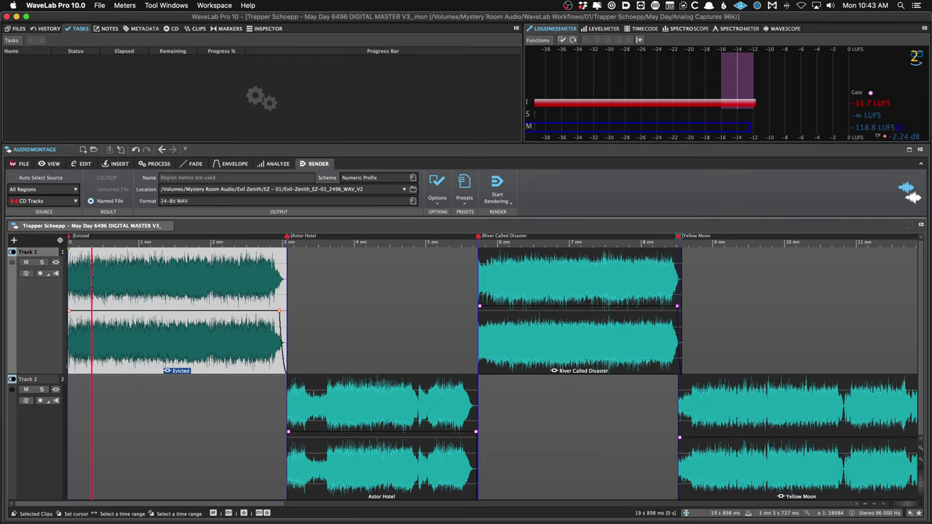
left_click_drag(311, 443, 324, 451)
left_click_drag(515, 320, 523, 312)
left_click_drag(734, 475, 743, 475)
scroll(716, 466, "down", 2)
scroll(716, 466, "right", 2)
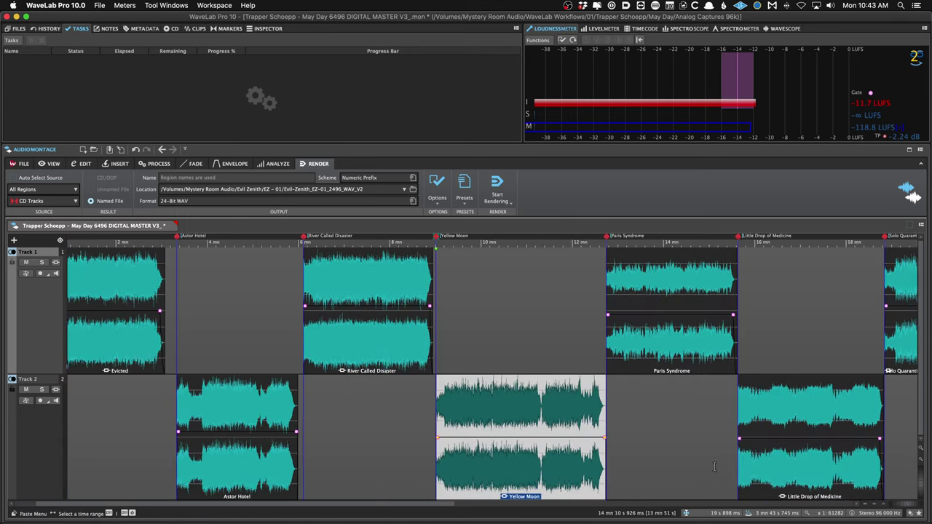
Move the Paris Syndrome, Little Drop of Medicine and Solo Quarantine clips slightly later to widen the gaps before them.
left_click_drag(641, 348, 647, 348)
left_click_drag(792, 485, 800, 483)
scroll(797, 482, "down", 3)
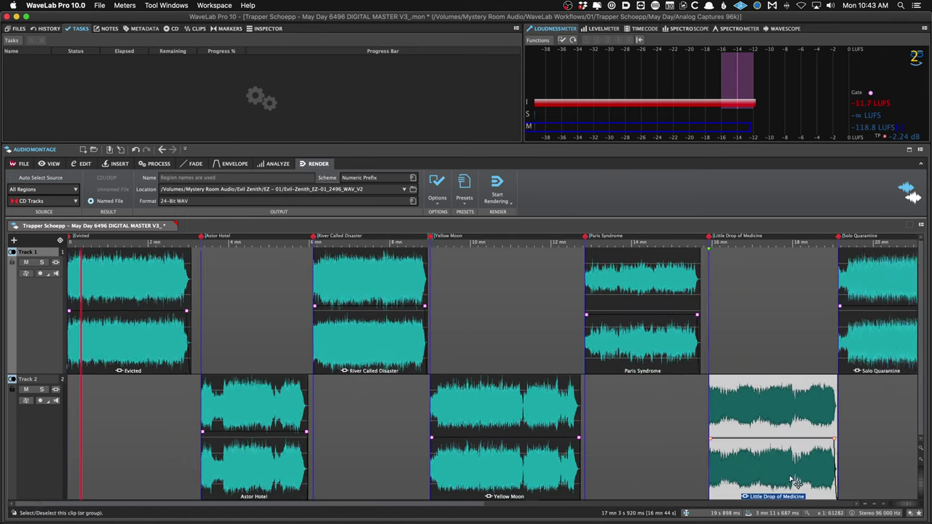
scroll(797, 482, "right", 2)
left_click(586, 335)
scroll(579, 437, "right", 3)
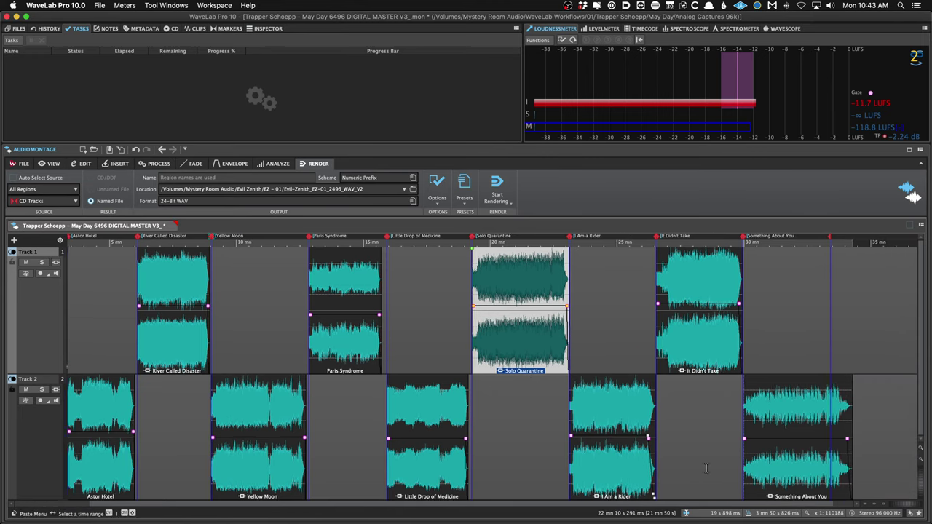
Move the montage's final end marker to the end of the Something About You clip, at about 34 min 16.4 s.
left_click(801, 432)
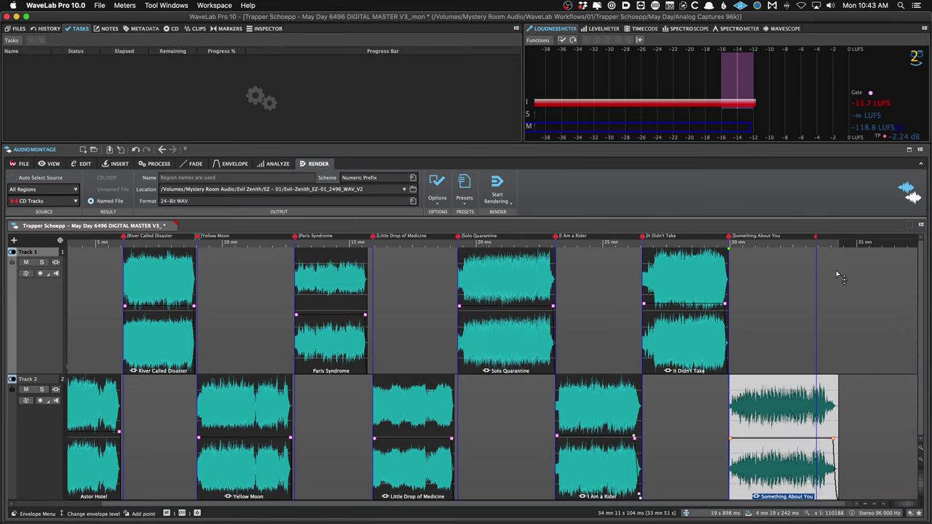
right_click(814, 243)
left_click(838, 294)
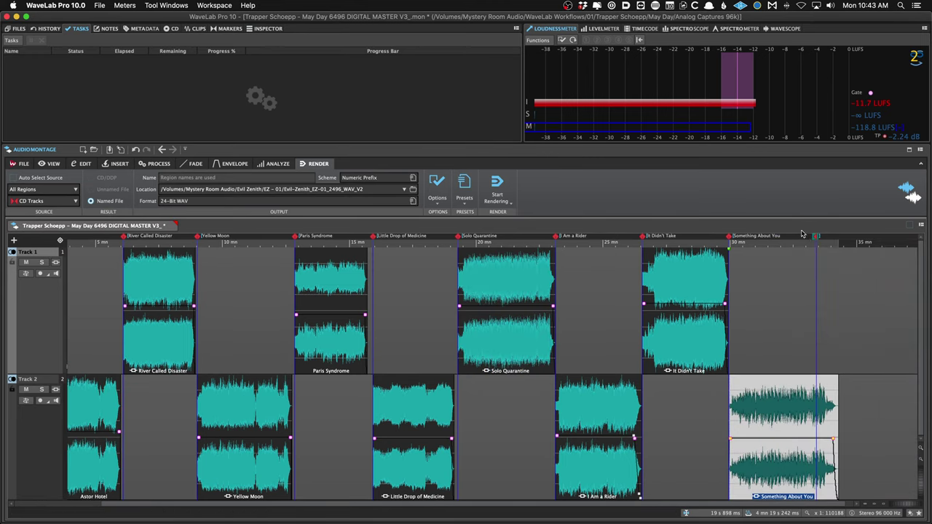
left_click_drag(815, 240, 838, 242)
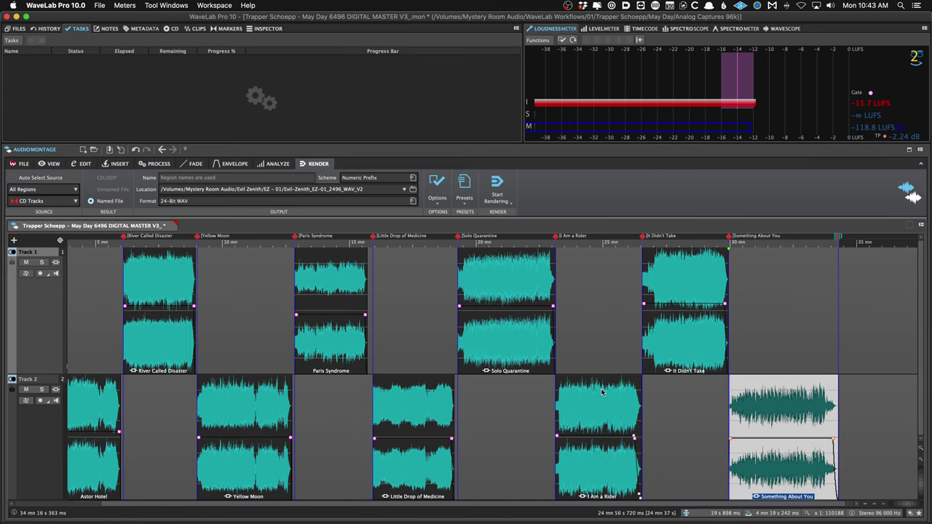
Show the whole montage, select the Evicted clip and open the Inspector on its clip effects.
key("super+Down")
left_click(90, 326)
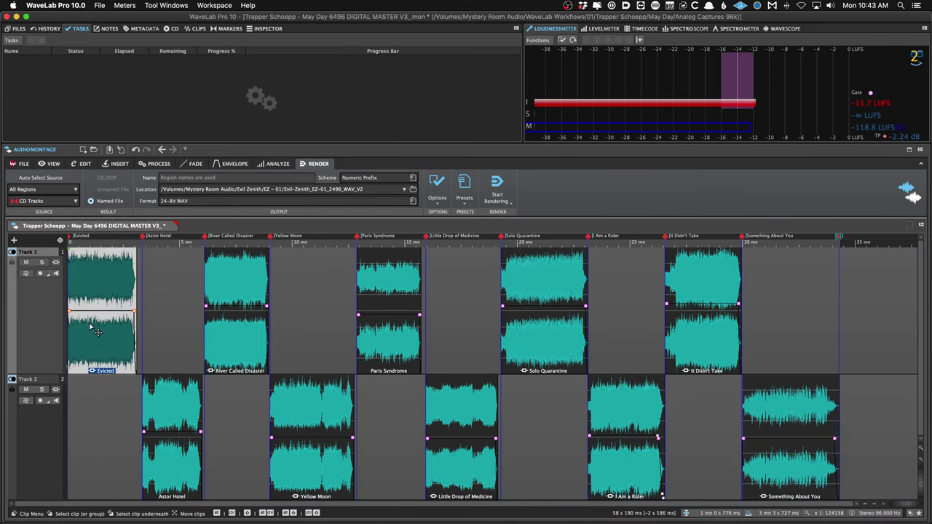
key("F12")
key("F12")
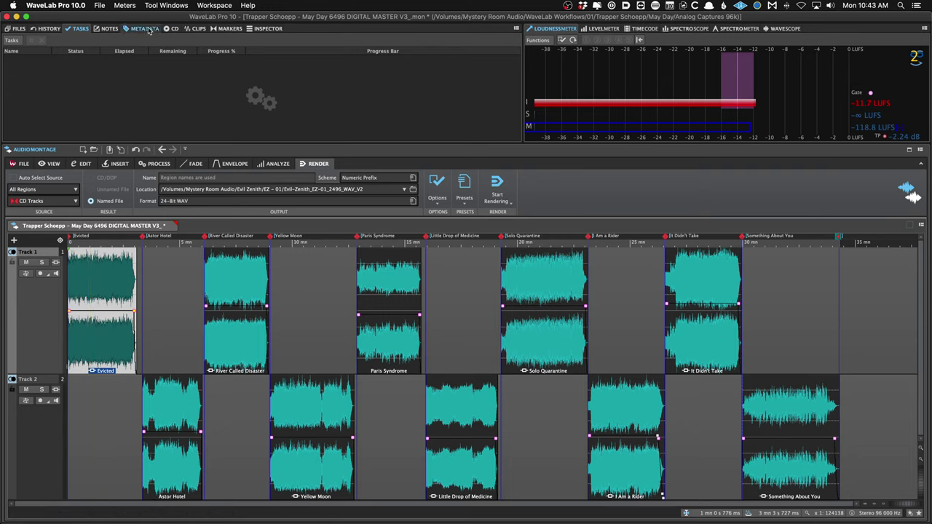
left_click(260, 28)
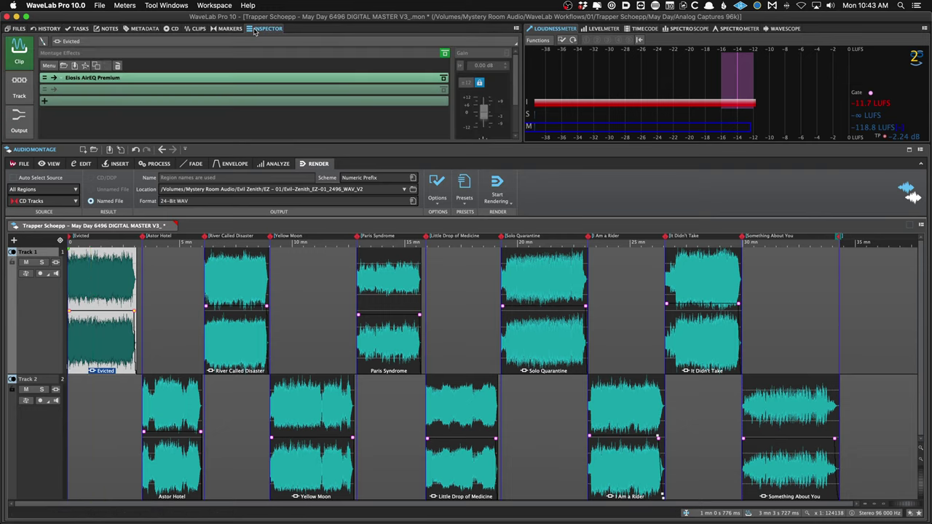
Apply the JP Start workspace layout, and change the workspace to the Complete layout.
left_click(216, 6)
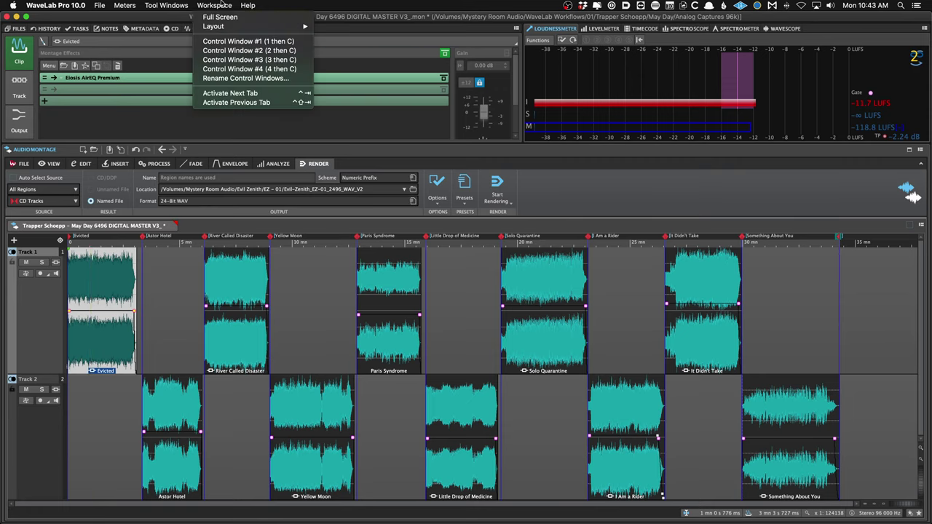
mouse_move(226, 26)
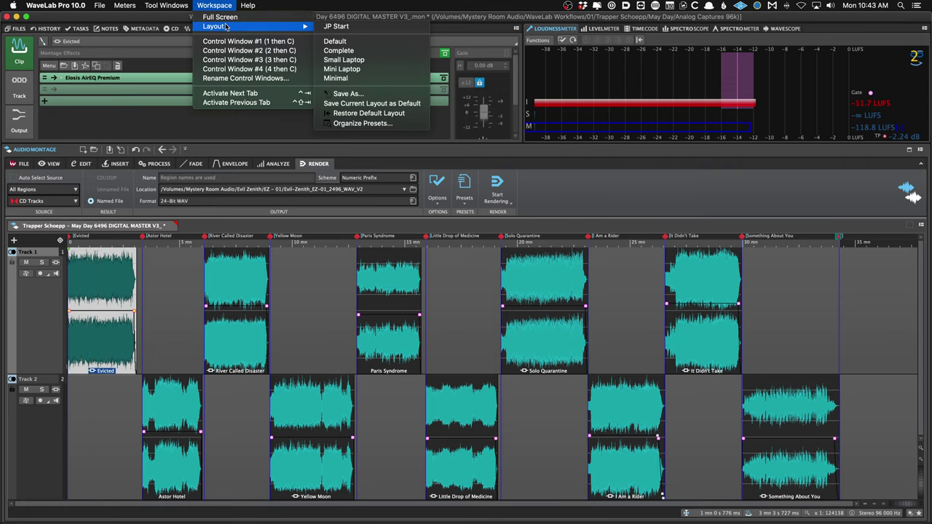
left_click(325, 26)
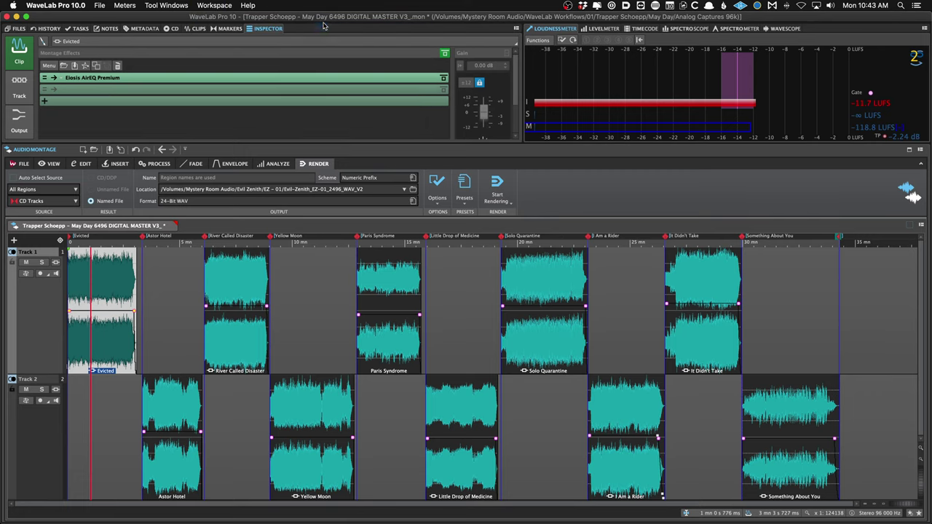
left_click(212, 5)
mouse_move(218, 27)
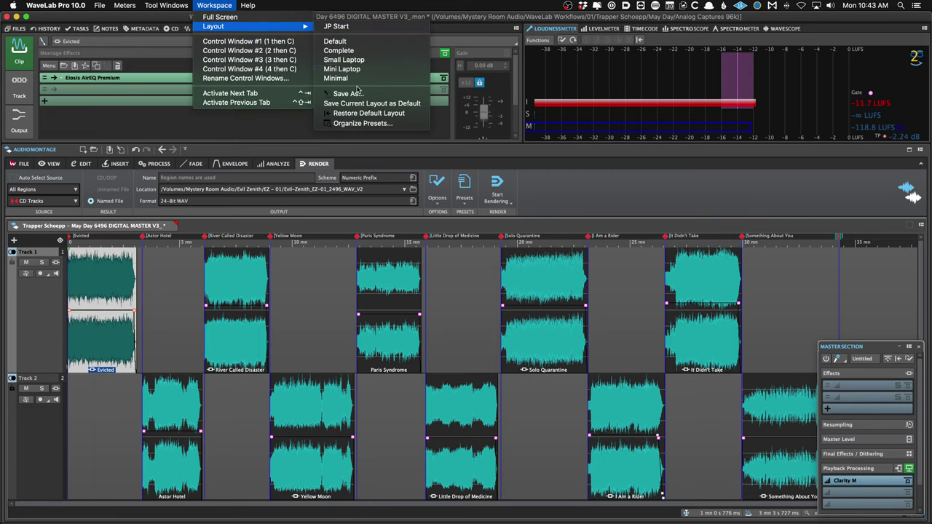
left_click(362, 49)
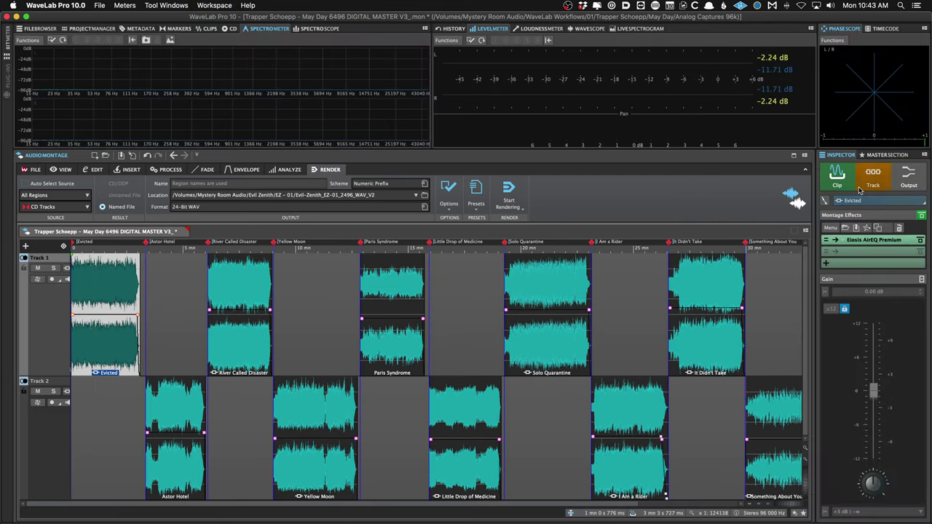
Compare the Inspector with the Master Section and look at the options for saving a Master Section preset with the montage.
left_click(878, 156)
left_click(836, 156)
left_click(885, 156)
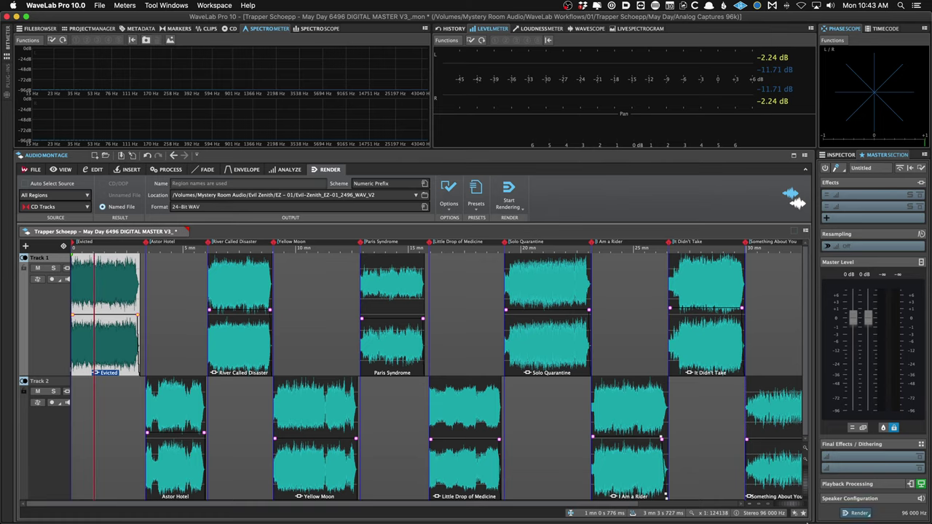
mouse_move(807, 510)
left_click(804, 514)
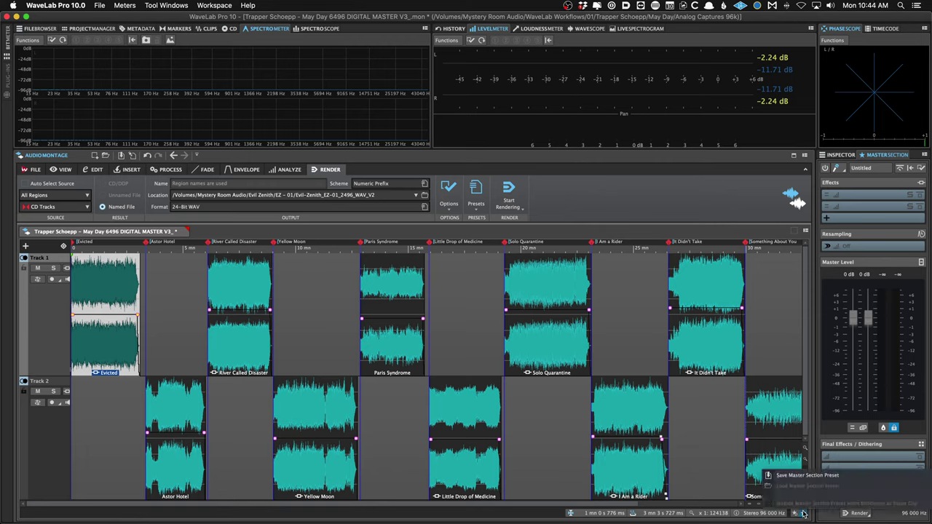
left_click(781, 373)
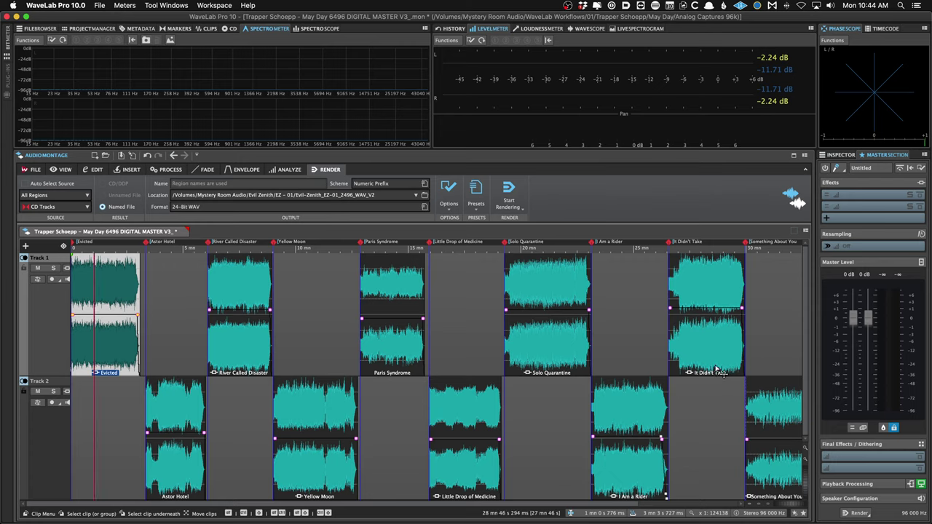
Save the montage and check its DIGITAL MASTER V3 file in the Analog Captures 96k folder in Finder.
left_click(671, 408)
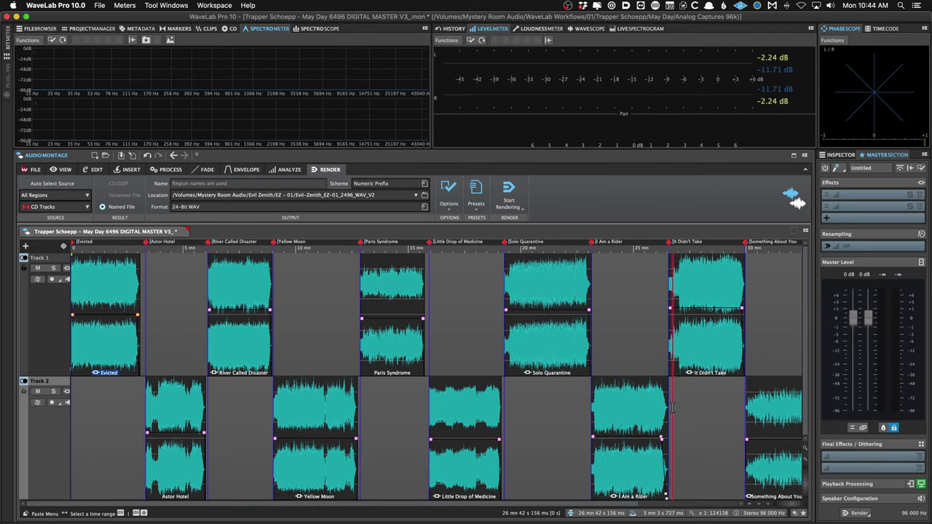
key("super+s")
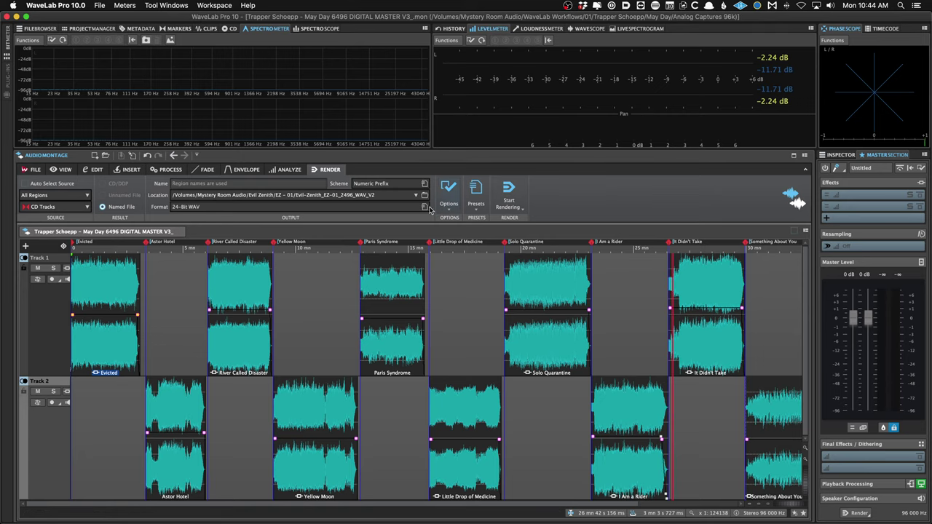
left_click(23, 513)
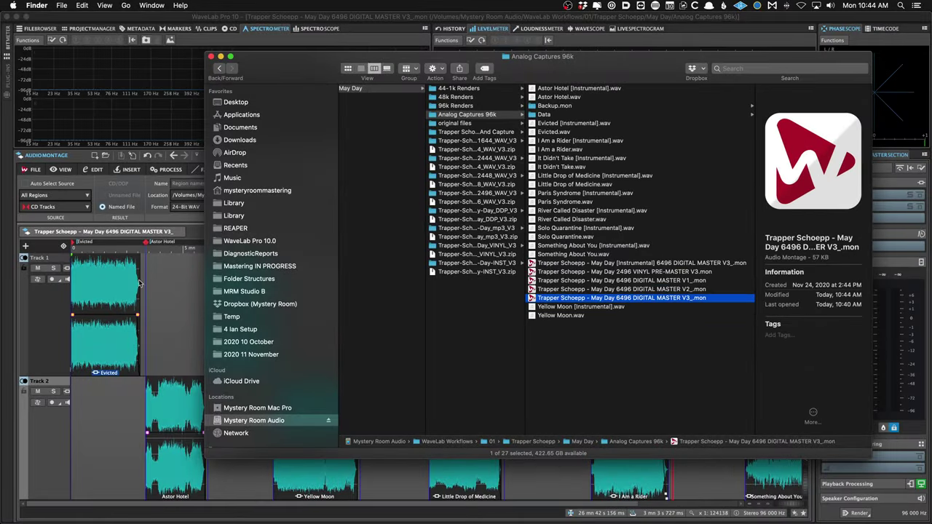
left_click(151, 281)
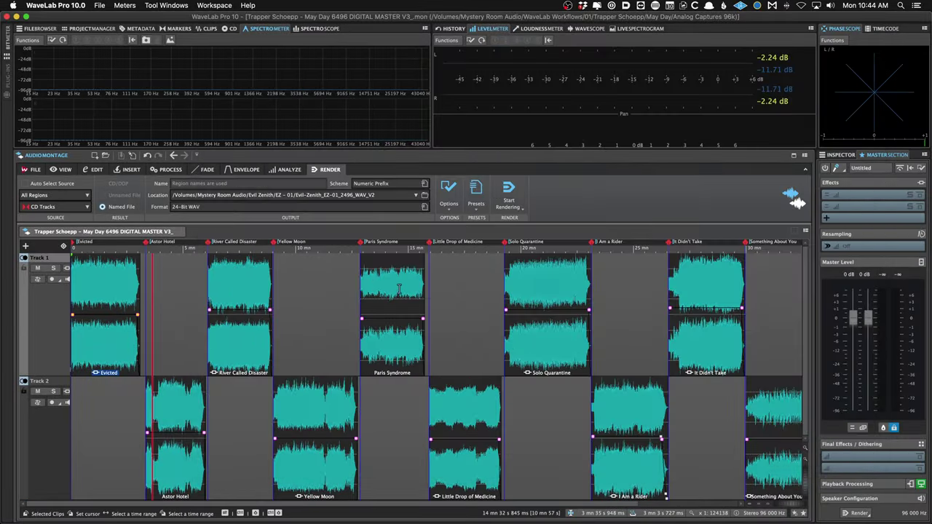
Select the Paris Syndrome clip and restore the JP Start workspace layout.
left_click(332, 292)
left_click(408, 290)
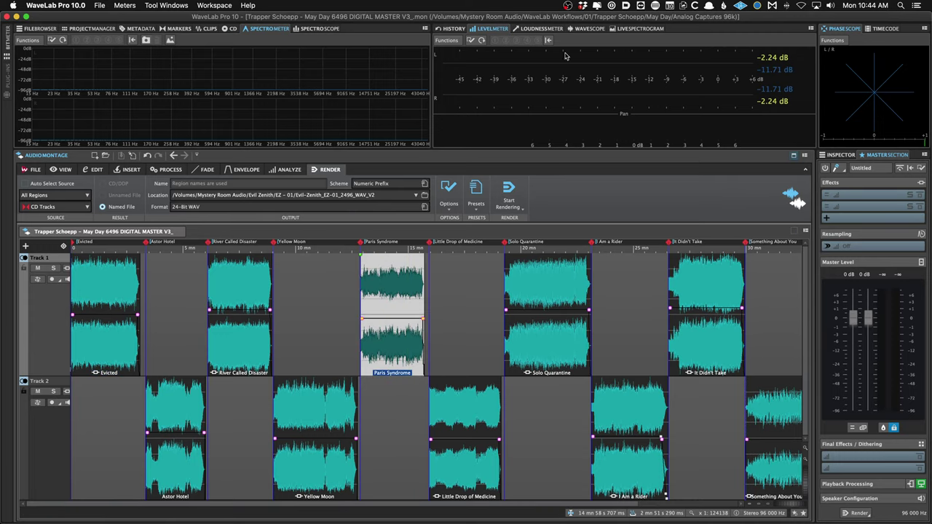
left_click(205, 5)
mouse_move(216, 26)
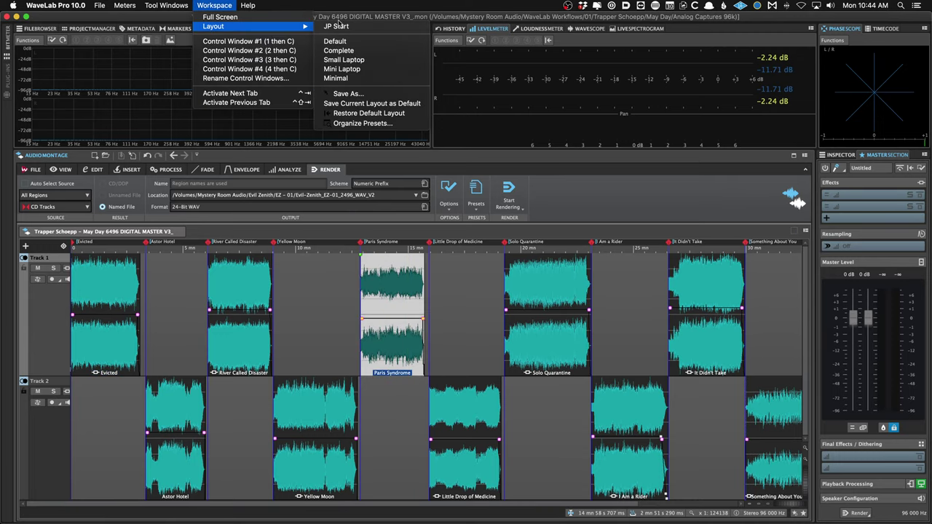
left_click(345, 25)
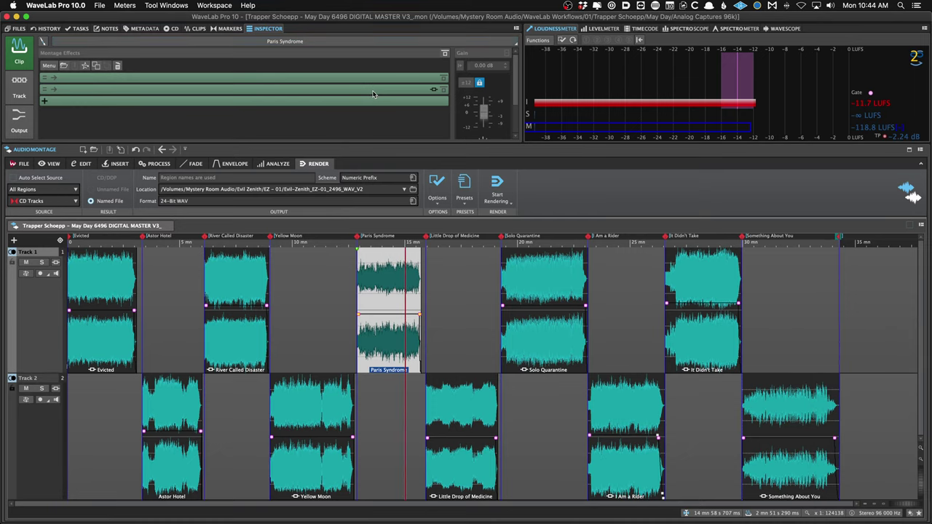
Select the Evicted clip and view its clip effects and waveform more closely.
left_click(117, 297)
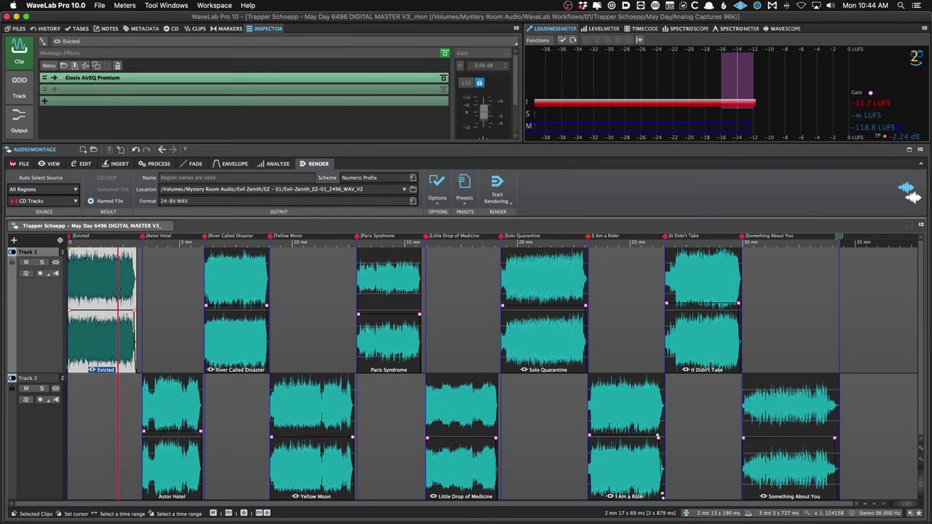
scroll(119, 294, "up", 3)
left_click(121, 288)
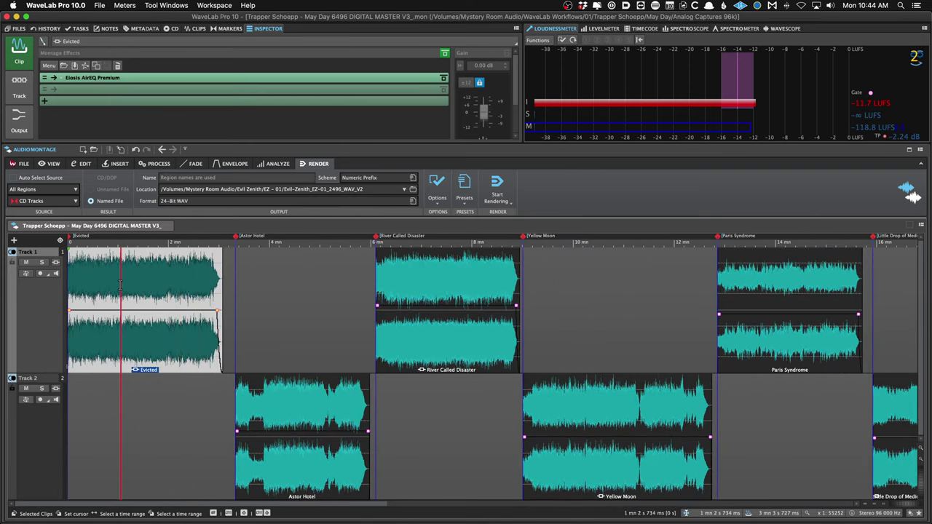
Switch to Finder and look through the V1, V2 and V3 DIGITAL MASTER montage files in the Analog Captures 96k folder.
key("super+Tab")
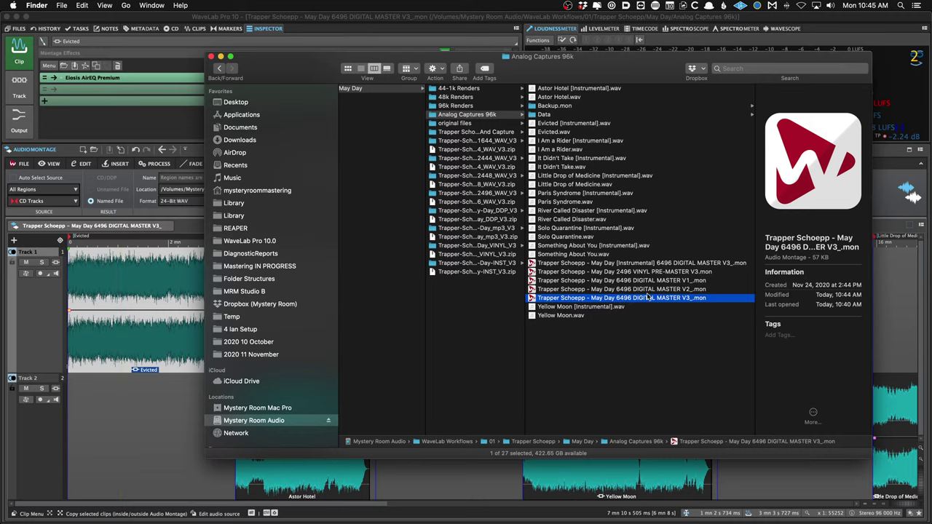
key("Up")
key("Up")
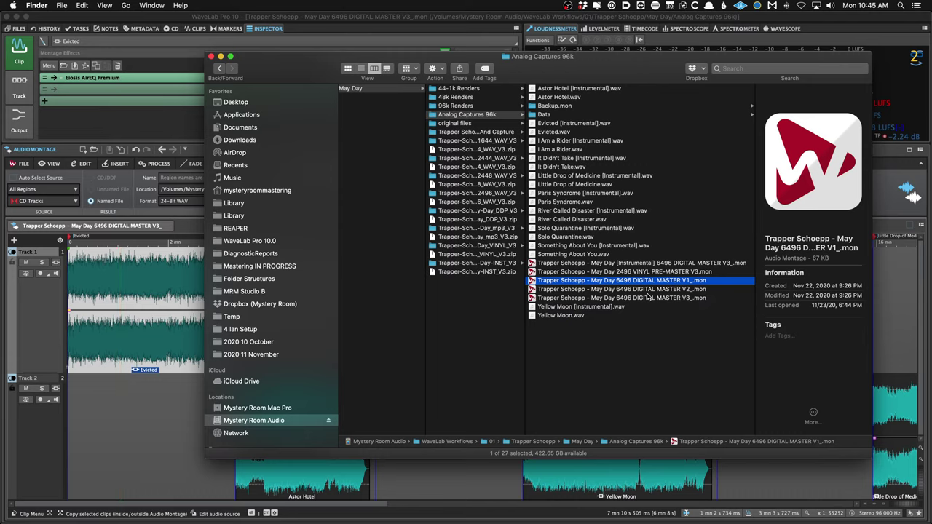
key("Down")
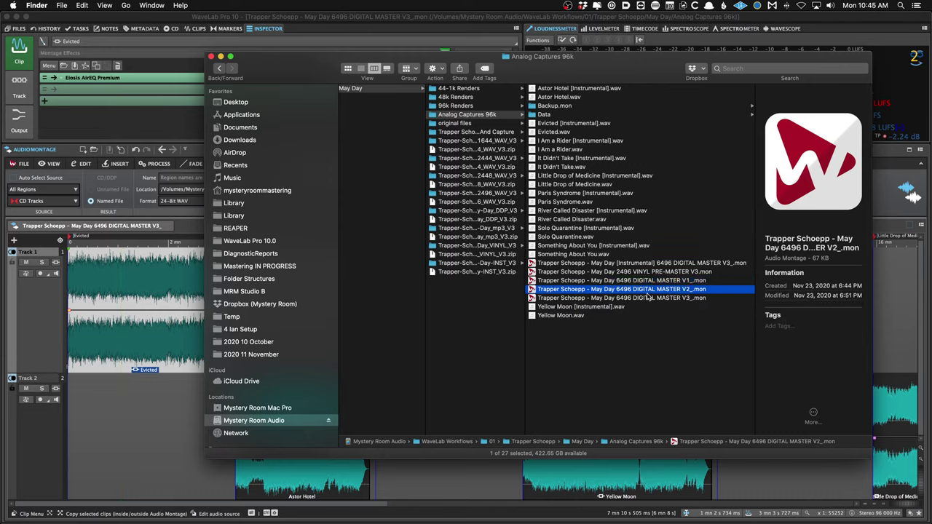
key("Down")
key("Up")
key("Down")
key("Up")
key("Down")
key("Down")
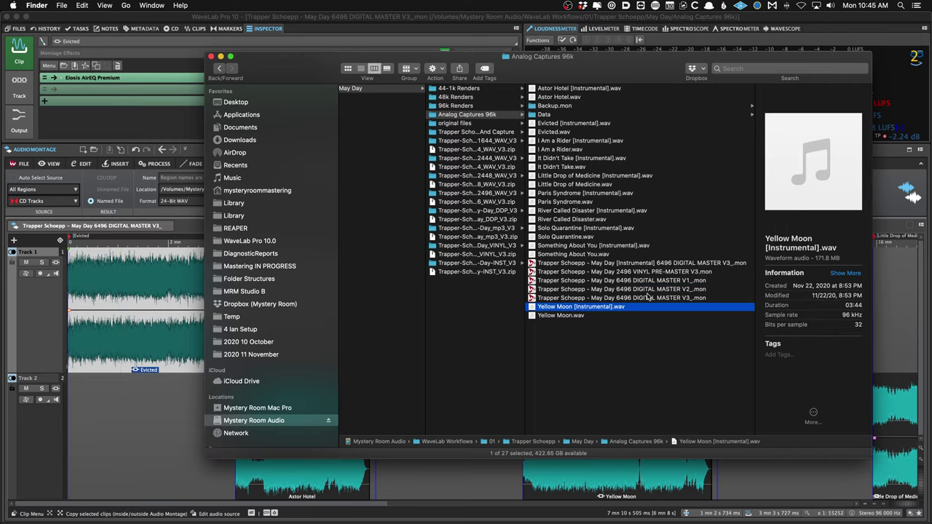
key("Up")
key("Up")
key("Up")
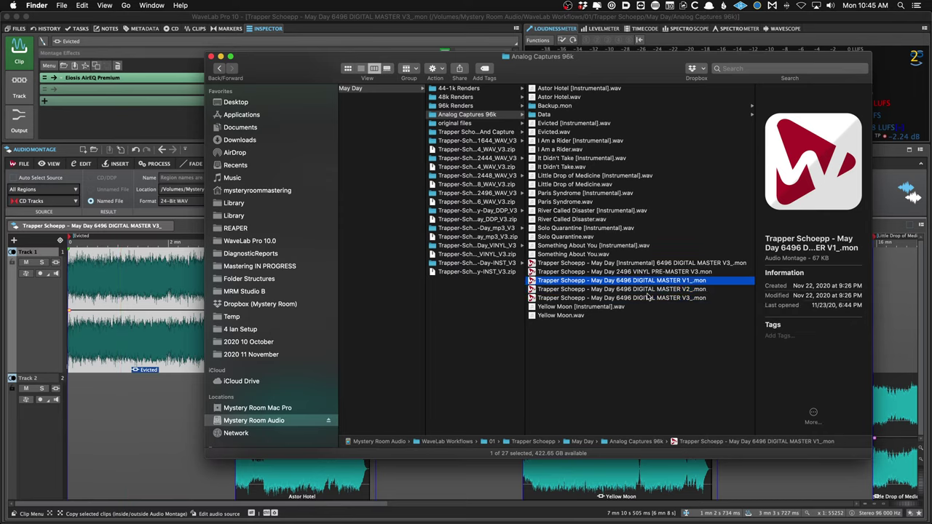
Open the DIGITAL MASTER V1 montage from Finder, look over its clips and tracks in WaveLab, and close it.
double_click(696, 282)
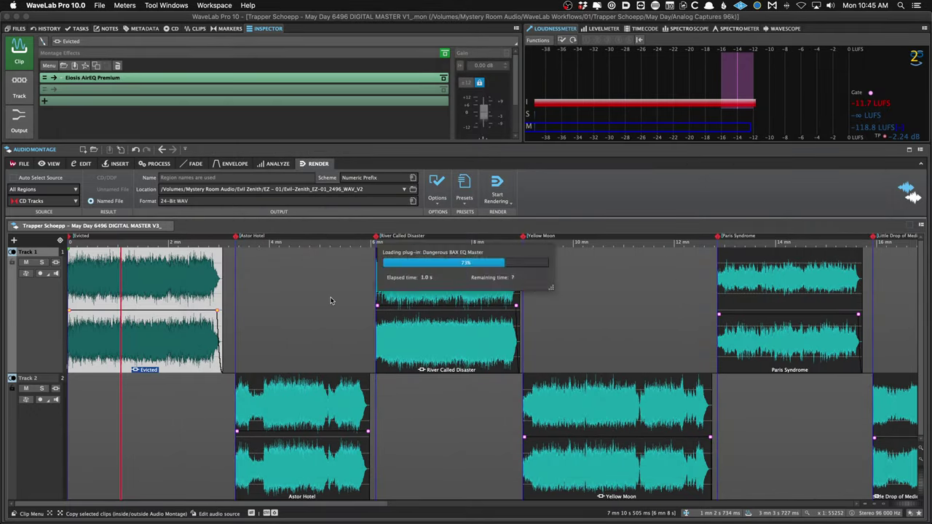
key("super+Tab")
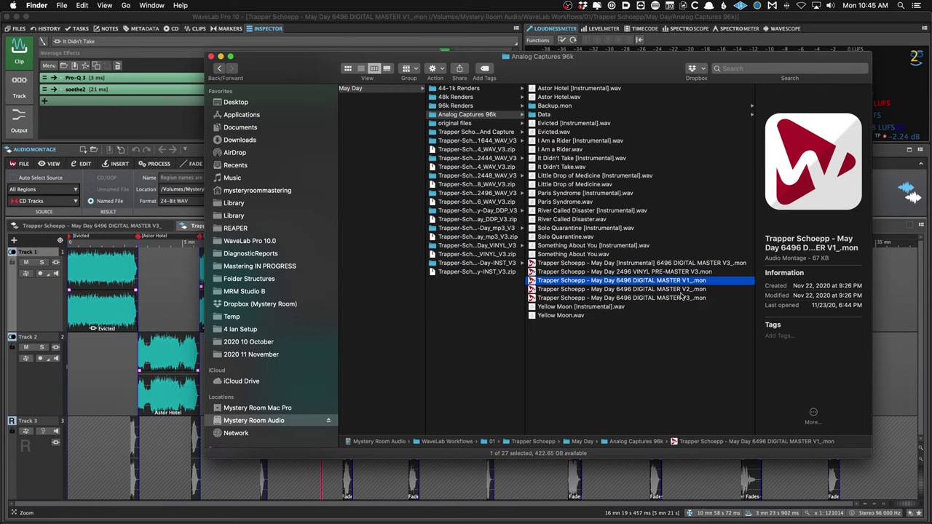
left_click(172, 258)
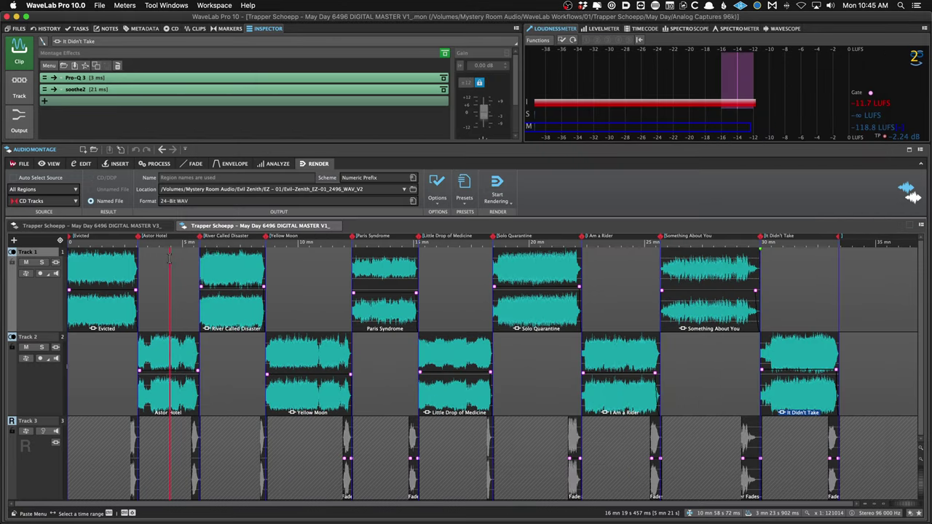
left_click(335, 225)
Examine the clip effects of several songs in turn, from Evicted and Astor Hotel through to Solo Quarantine and It Didn't Take.
left_click(163, 292)
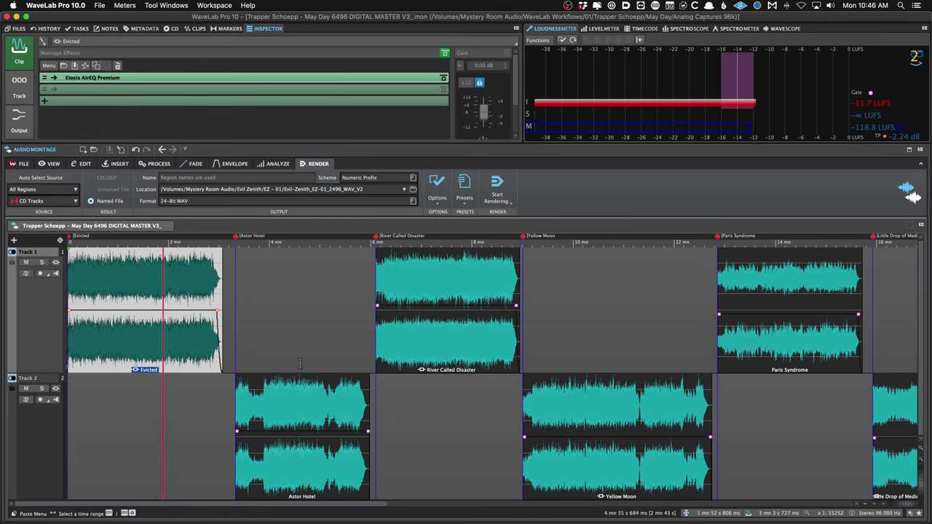
left_click(294, 405)
left_click(439, 302)
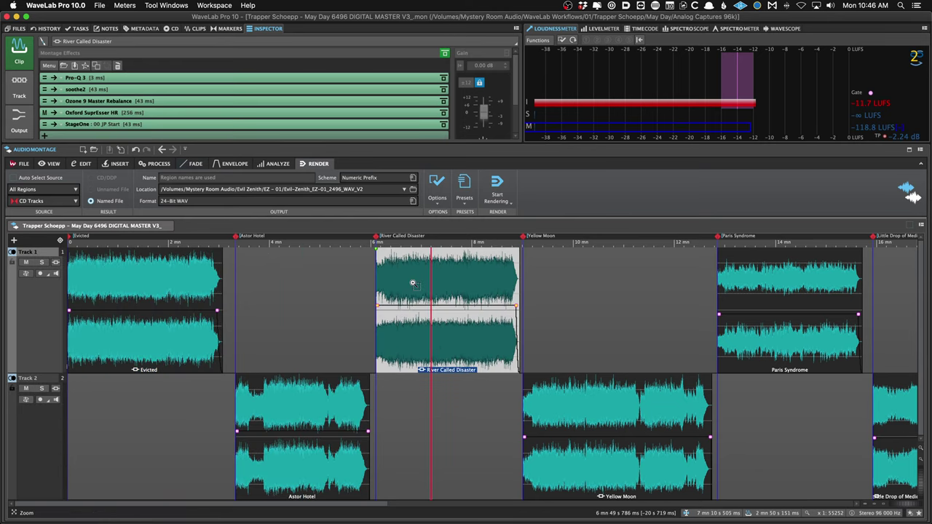
left_click(545, 391)
key("Down")
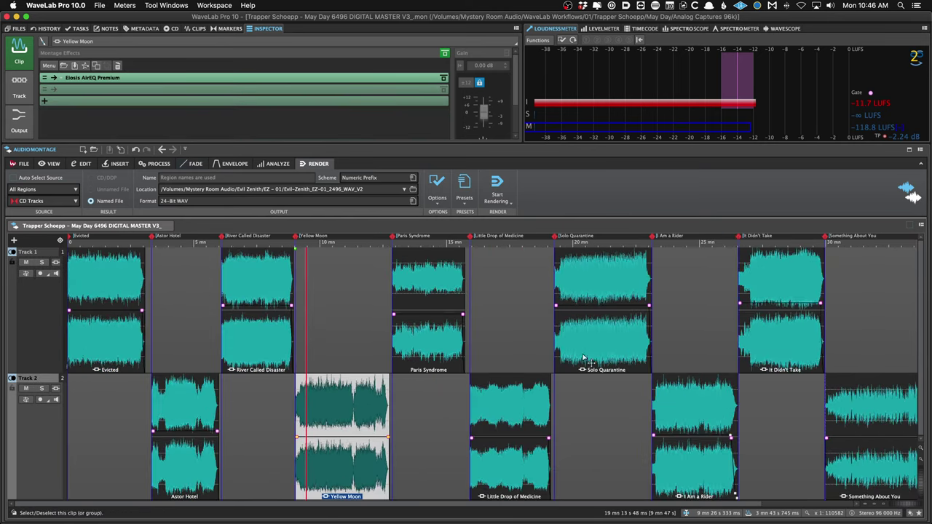
left_click(576, 298)
left_click(774, 293)
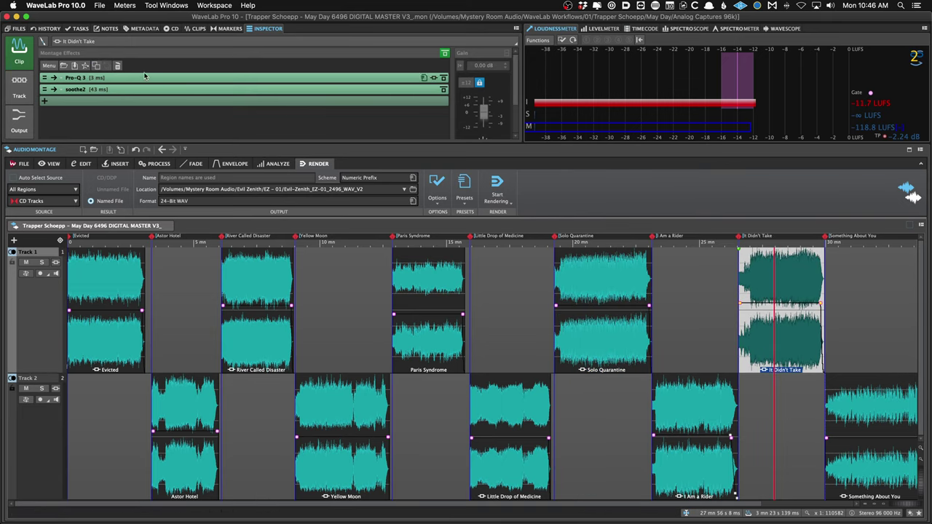
Select the Evicted clip and examine its waveform up close and within the surrounding album sequence.
left_click(73, 268)
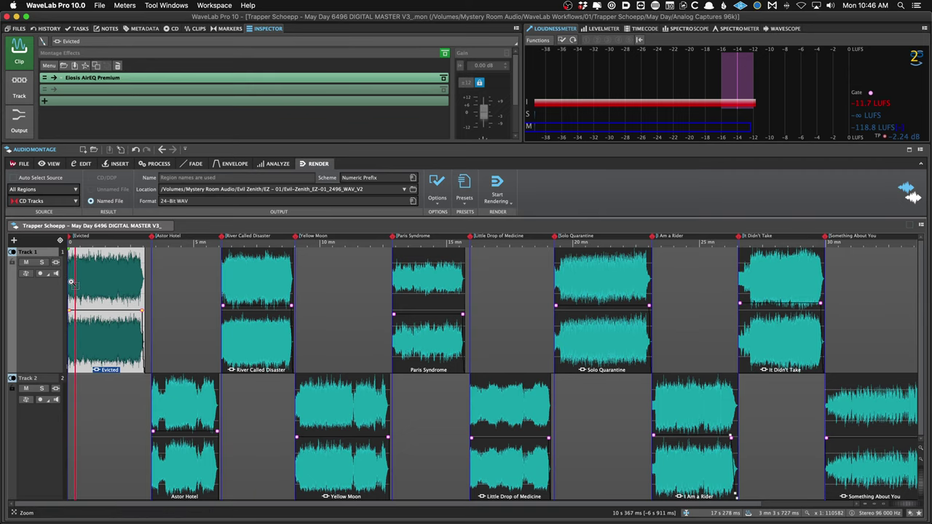
left_click(71, 282)
left_click(79, 283)
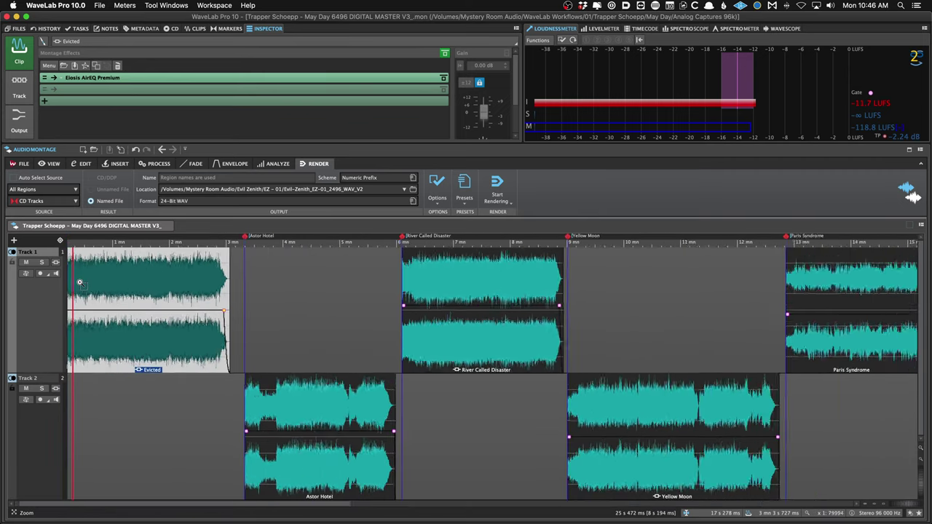
left_click(79, 283)
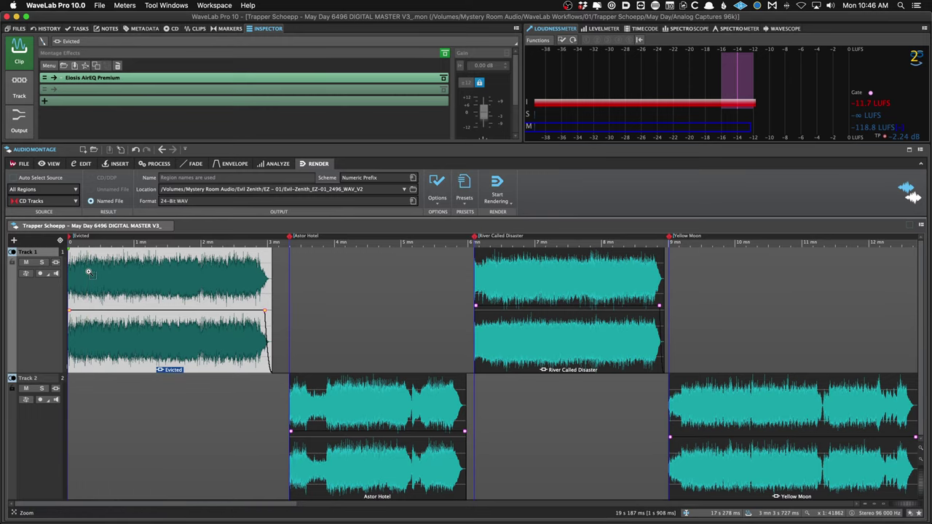
scroll(88, 270, "up", 3)
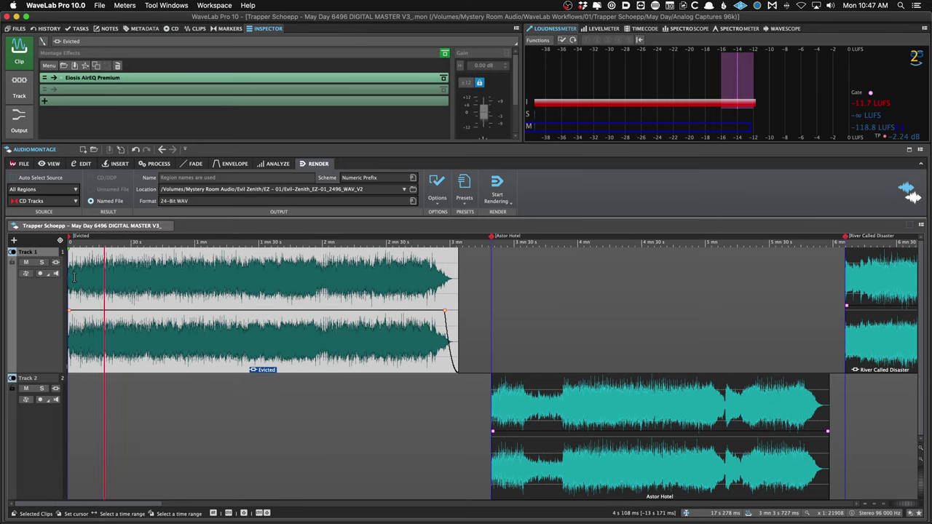
scroll(115, 277, "down", 3)
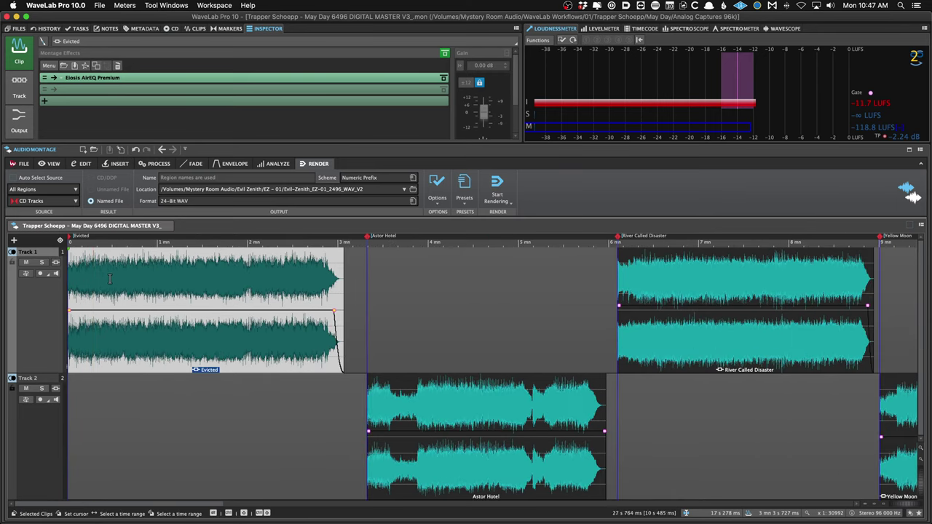
left_click(163, 287)
scroll(159, 289, "down", 4)
scroll(156, 290, "down", 2)
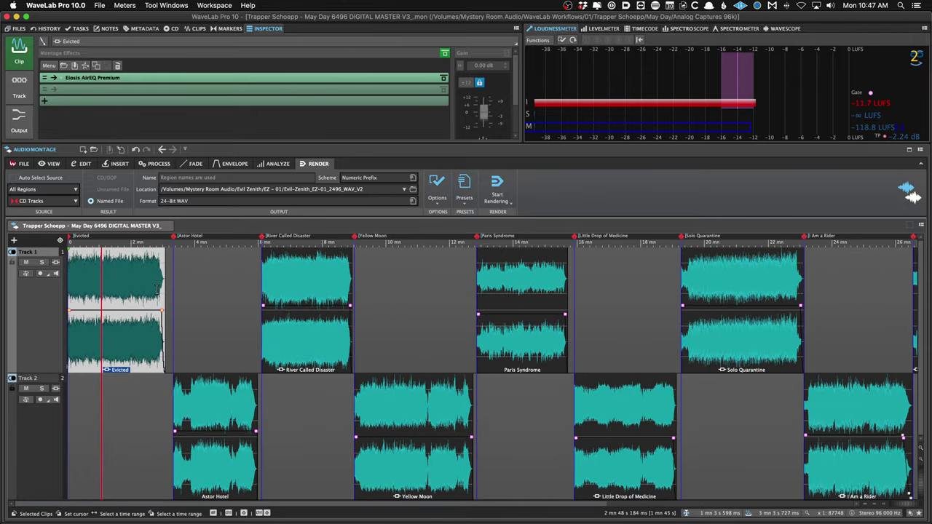
Examine the Evicted clip within the full album sequence and up close, including its ending before Astor Hotel.
scroll(157, 290, "down", 2)
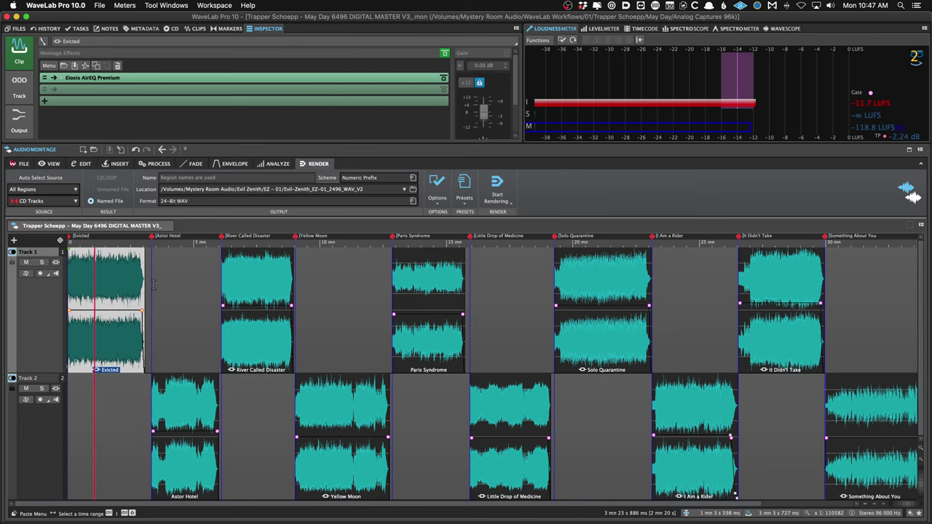
key("g")
left_click(107, 276)
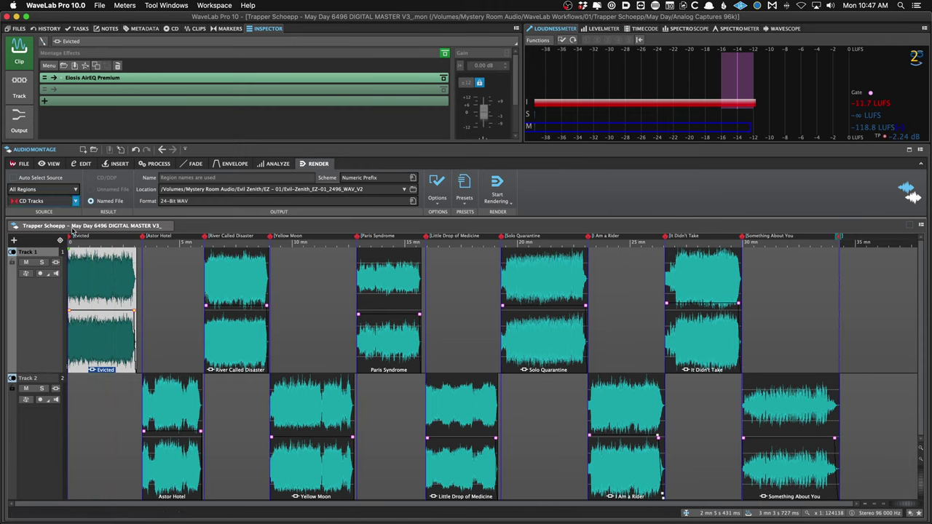
left_click(86, 277)
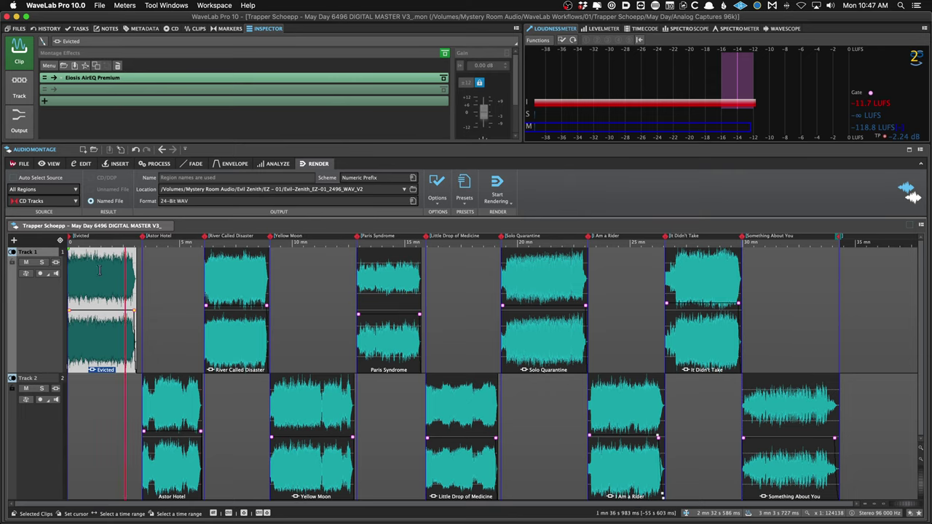
scroll(95, 302, "up", 5)
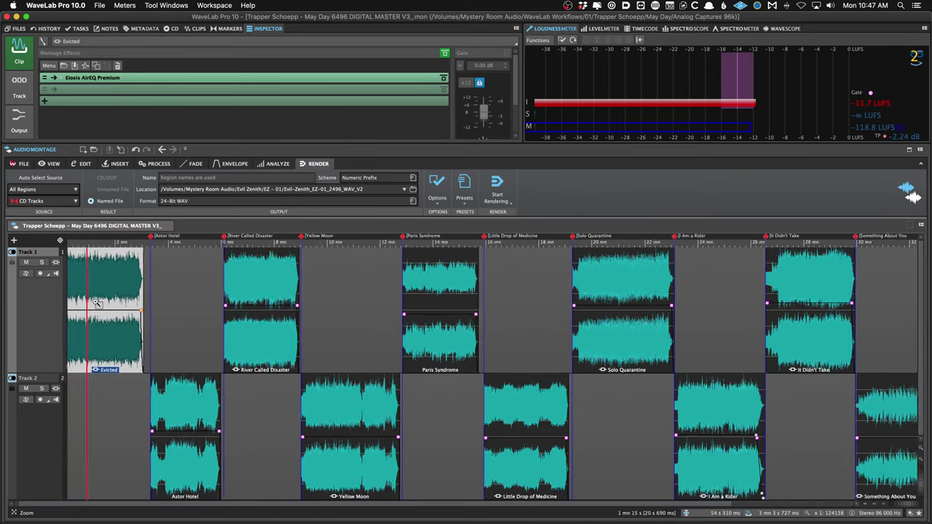
scroll(78, 297, "up", 3)
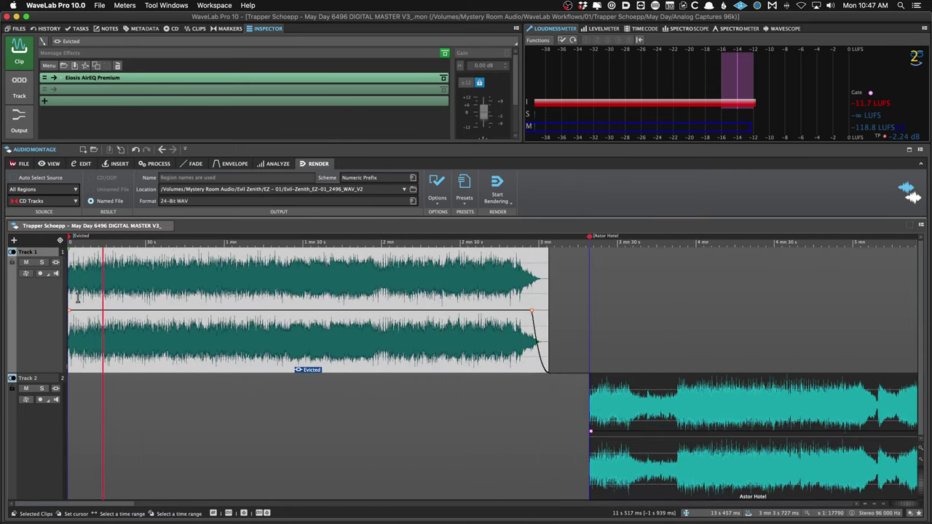
left_click(572, 292)
left_click(410, 297)
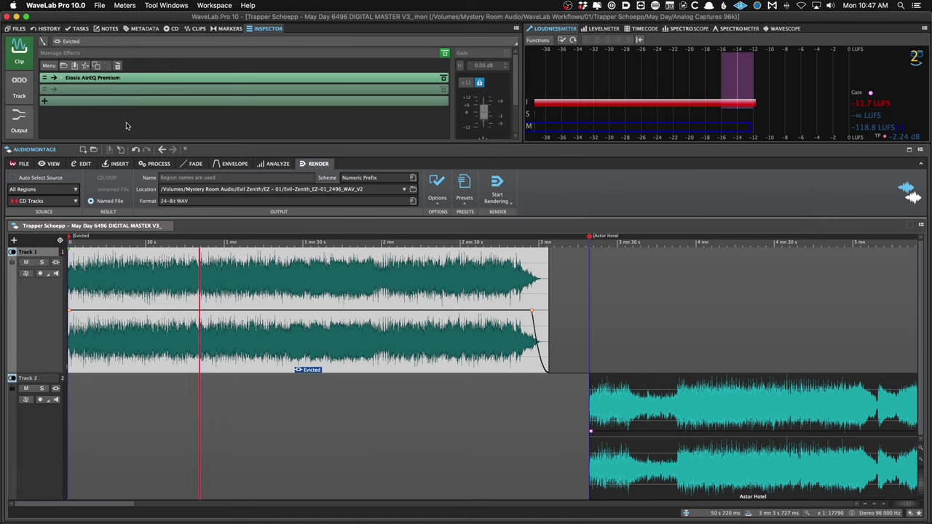
Examine Evicted's clip effect chain, including the slot for adding another plug-in, with the neighbouring songs in view.
scroll(126, 125, "down", 1)
scroll(118, 262, "down", 4)
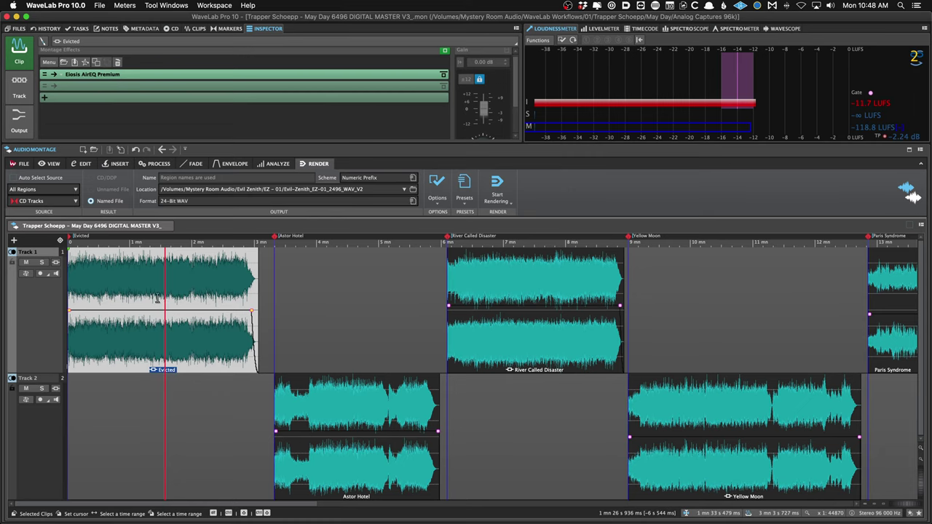
scroll(156, 299, "down", 2)
left_click(123, 291)
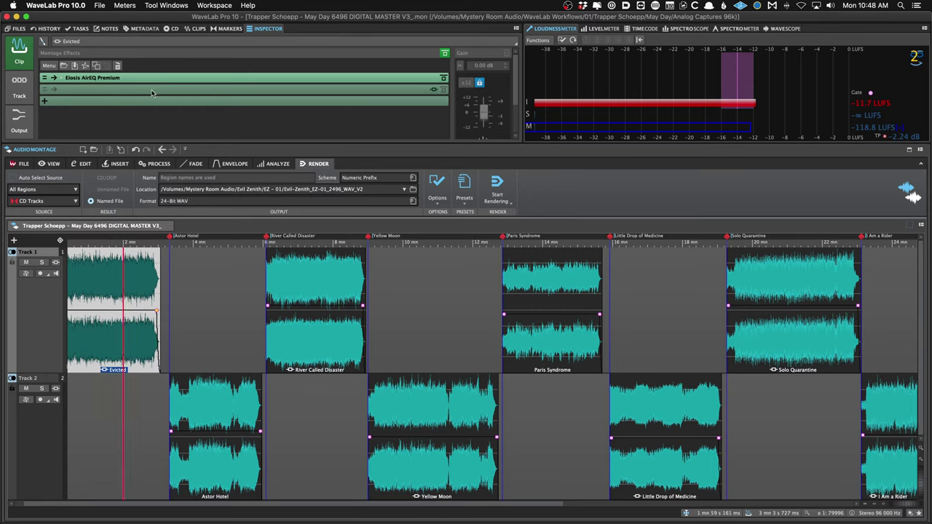
left_click(118, 280)
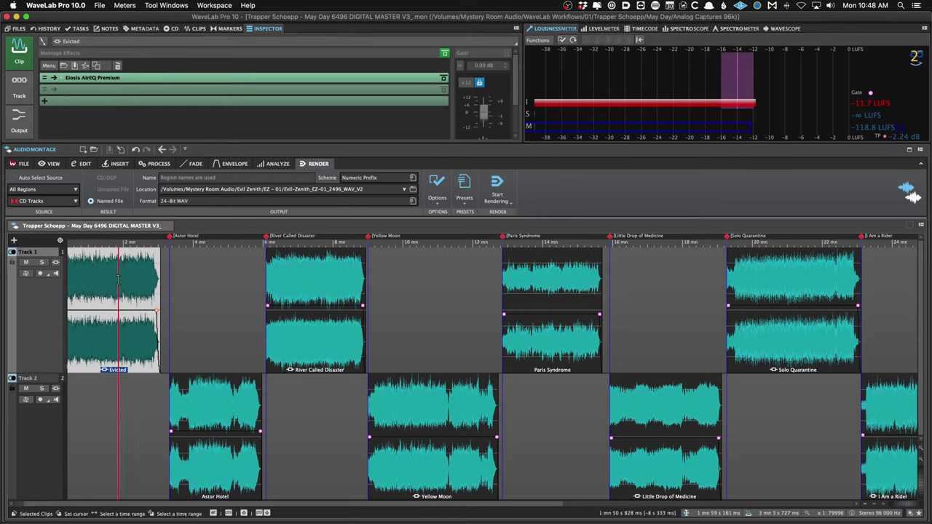
left_click(59, 102)
left_click(214, 119)
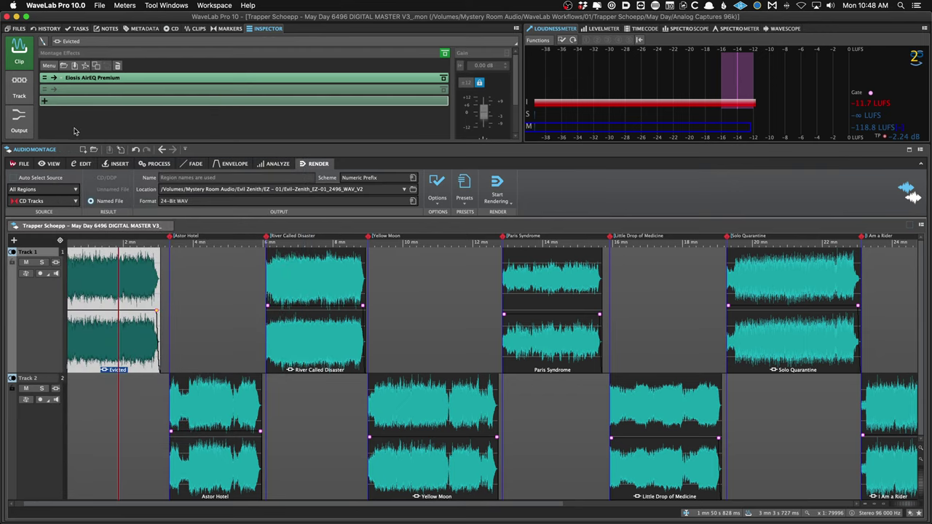
Select the songs from Astor Hotel through It Didn't Take in turn and compare their clip effects.
left_click(195, 408)
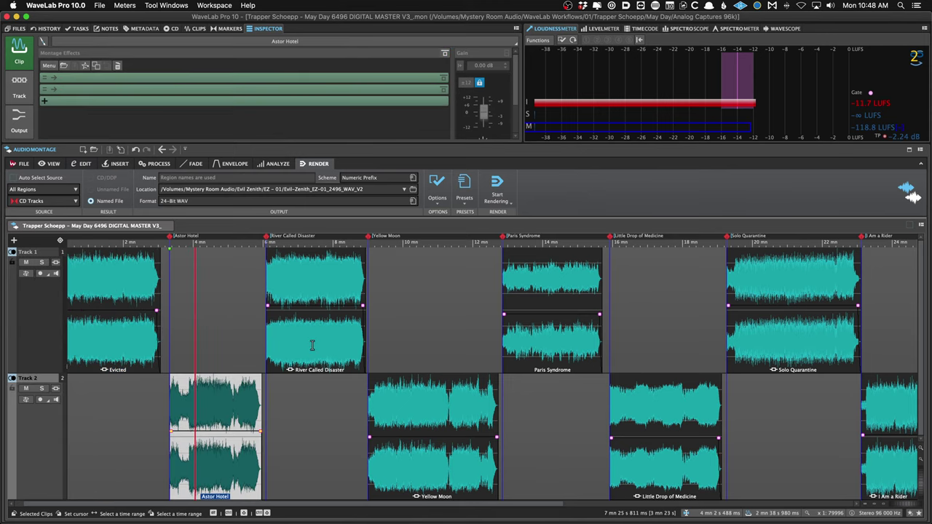
left_click(312, 346)
left_click(399, 384)
left_click(558, 334)
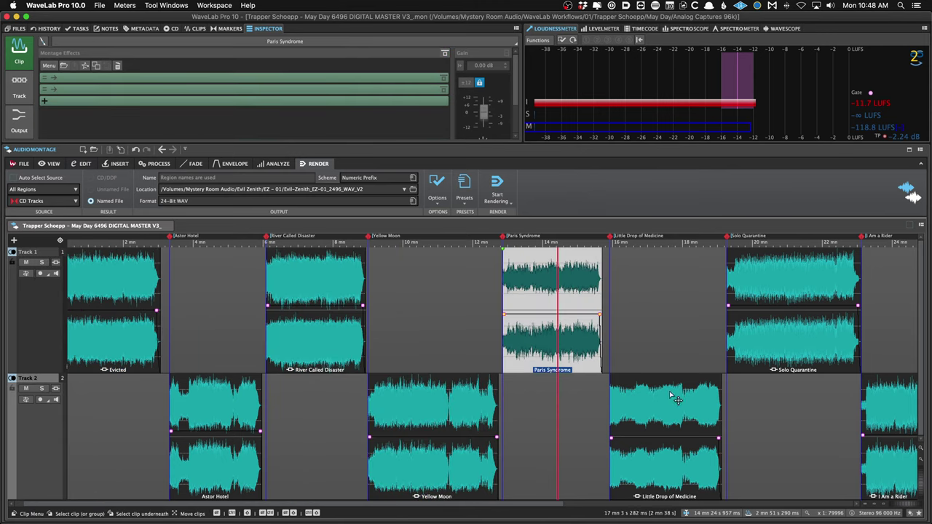
left_click(672, 397)
left_click(769, 343)
scroll(763, 351, "right", 3)
scroll(764, 351, "down", 2)
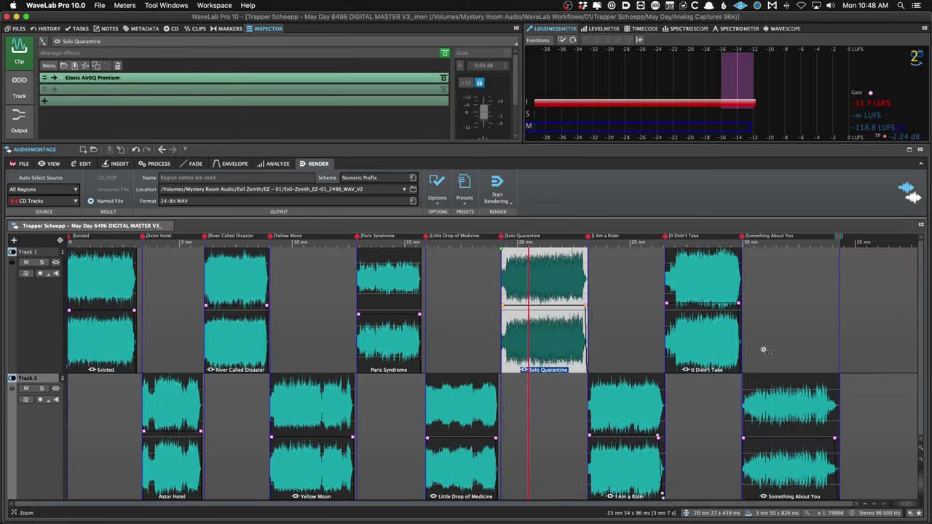
left_click(620, 408)
left_click(694, 354)
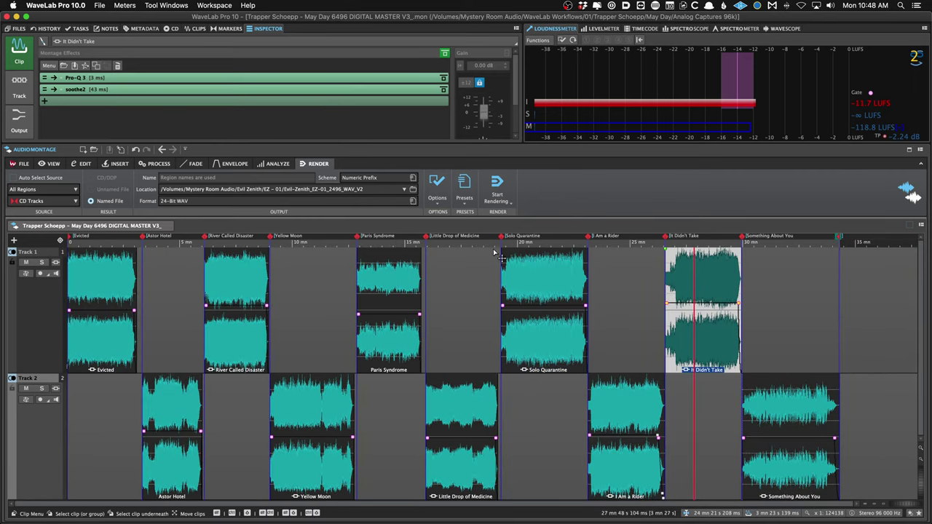
Show Track 1's effects and move Astor Hotel with the following songs earlier, so it starts where the Evicted clip ends.
left_click(26, 95)
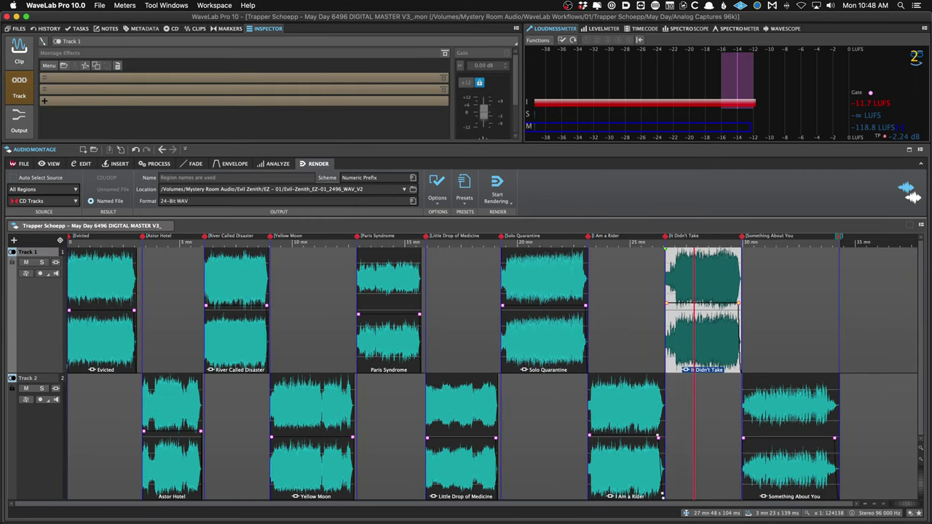
scroll(129, 288, "up", 2)
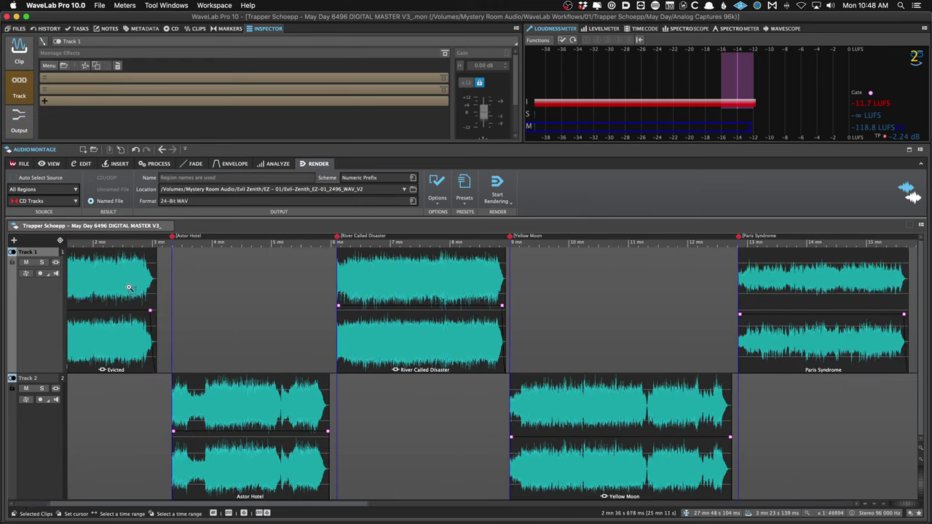
scroll(129, 288, "left", 3)
left_click_drag(299, 481, 271, 473)
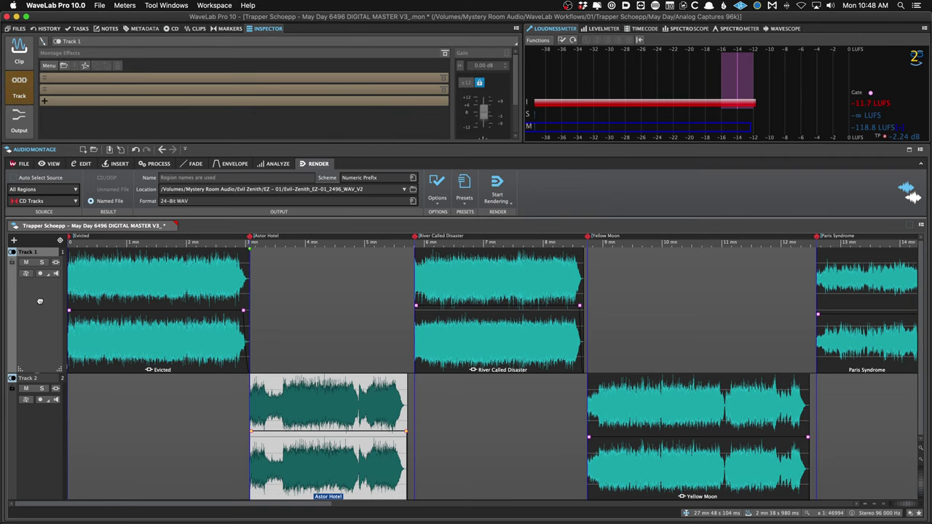
scroll(110, 314, "down", 5)
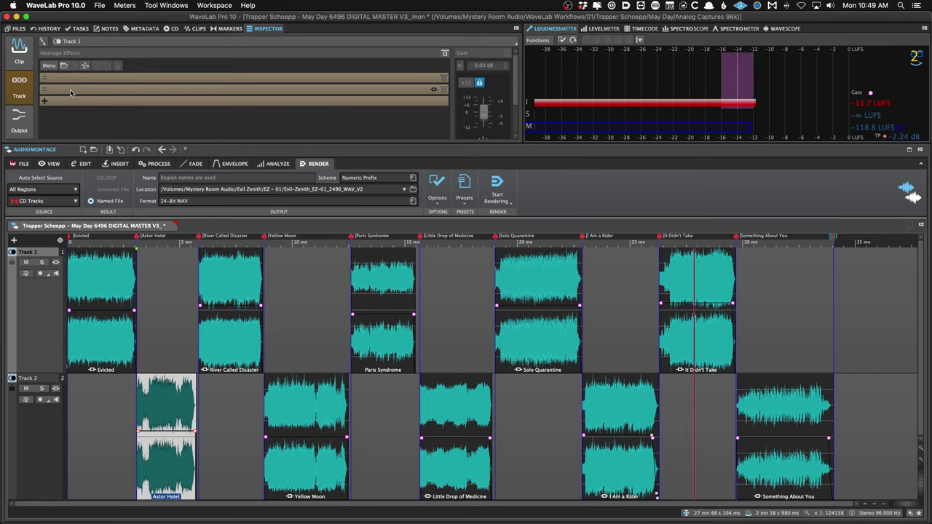
Show the montage output effects, open the Oxford Inflator plug-in to view its settings, and close it.
left_click(11, 122)
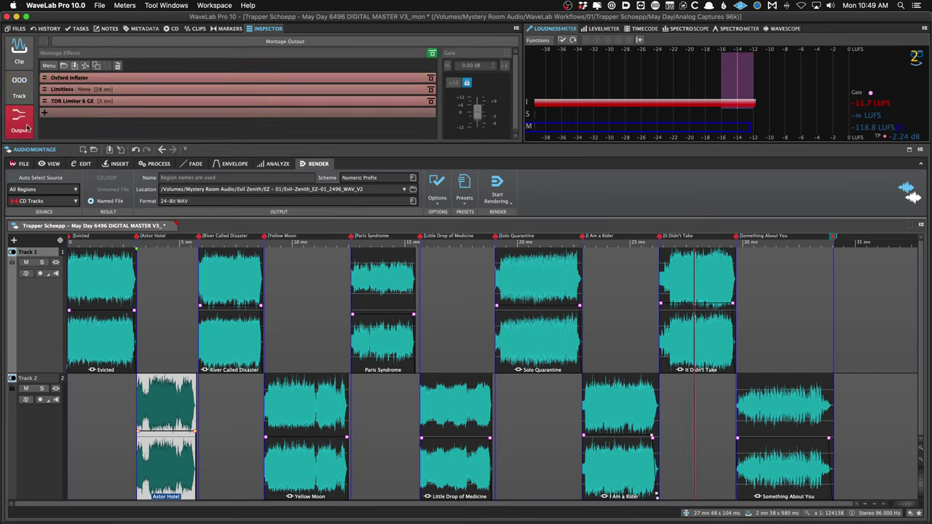
left_click(160, 283)
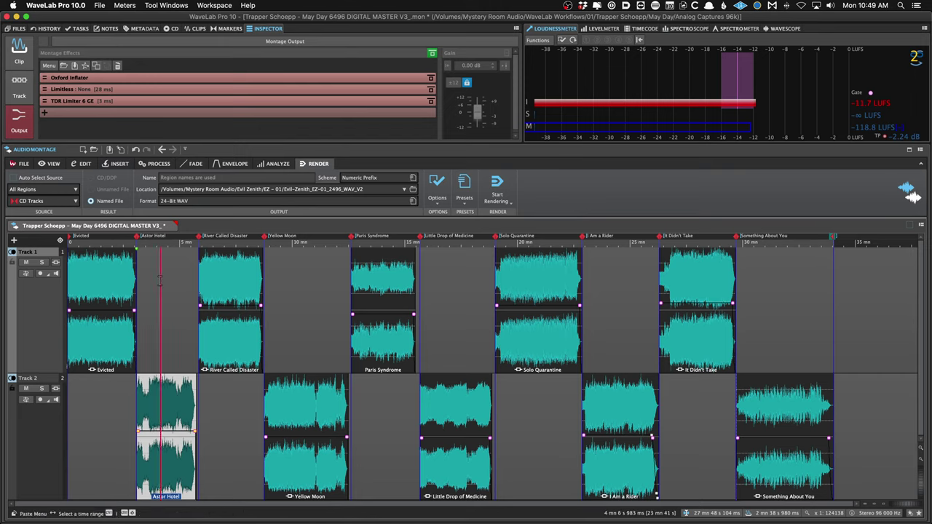
left_click(135, 80)
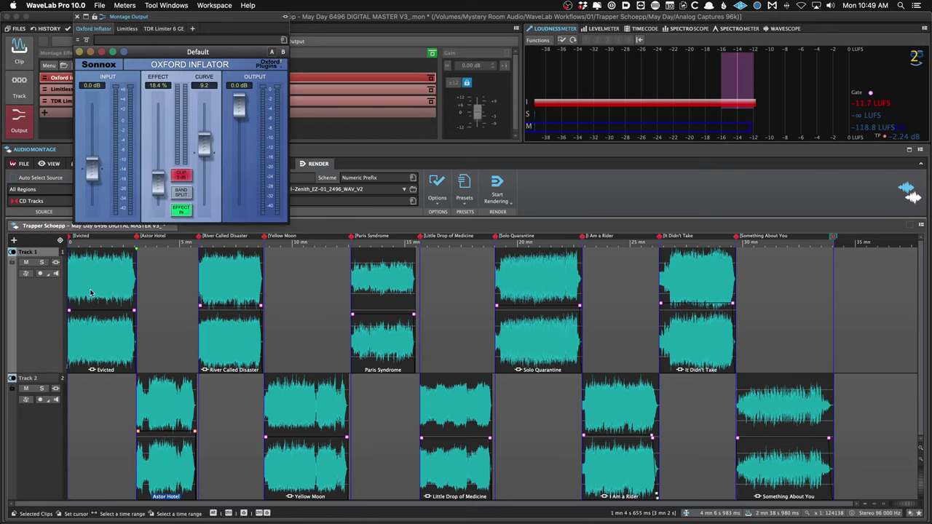
left_click(78, 16)
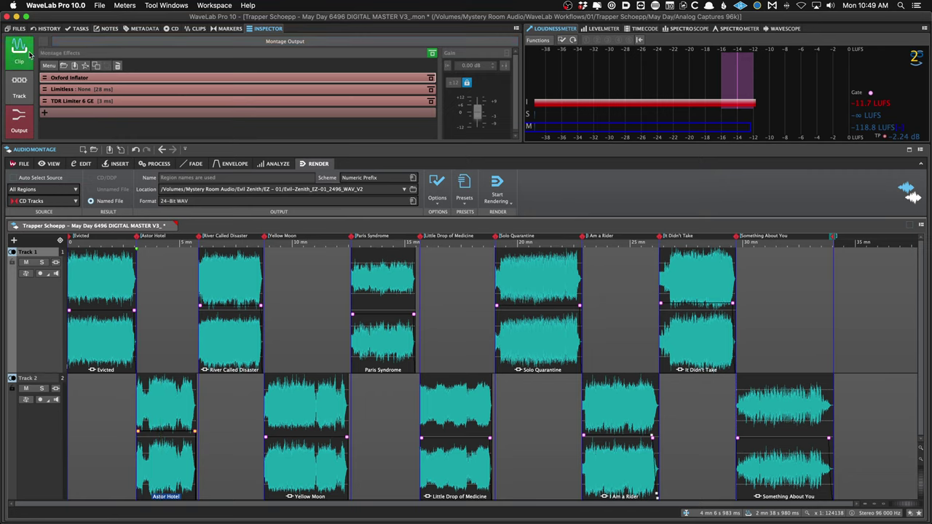
Compare the track effects and montage output effects with the Master Section, and hide the Master Section again.
left_click(29, 90)
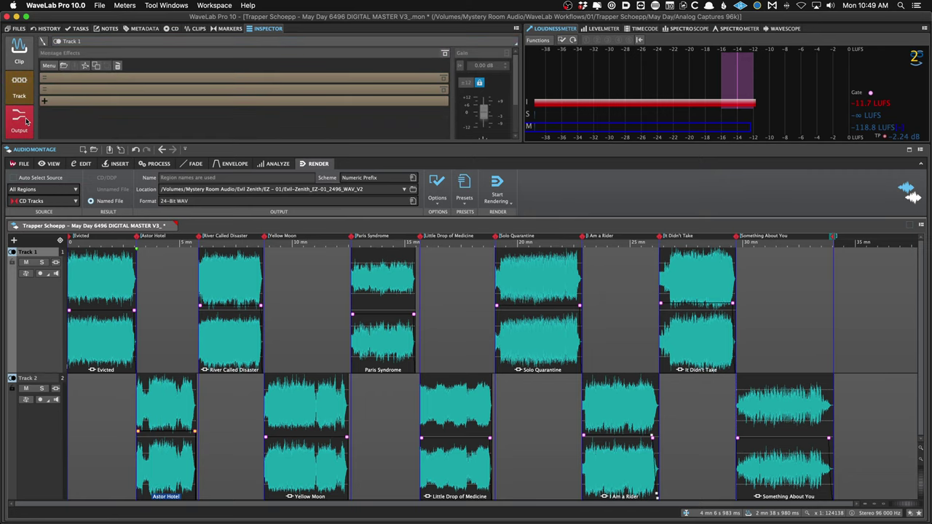
left_click(26, 122)
key("super+shift+m")
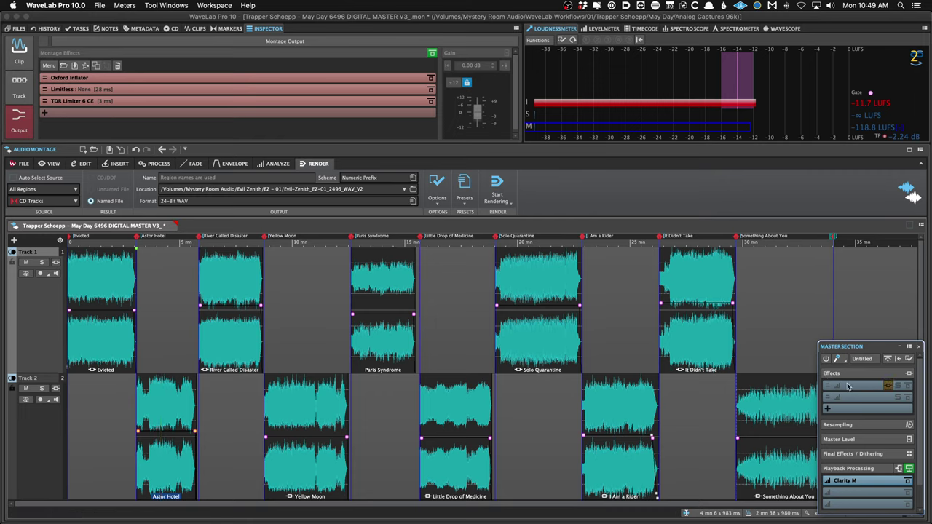
key("super+shift+m")
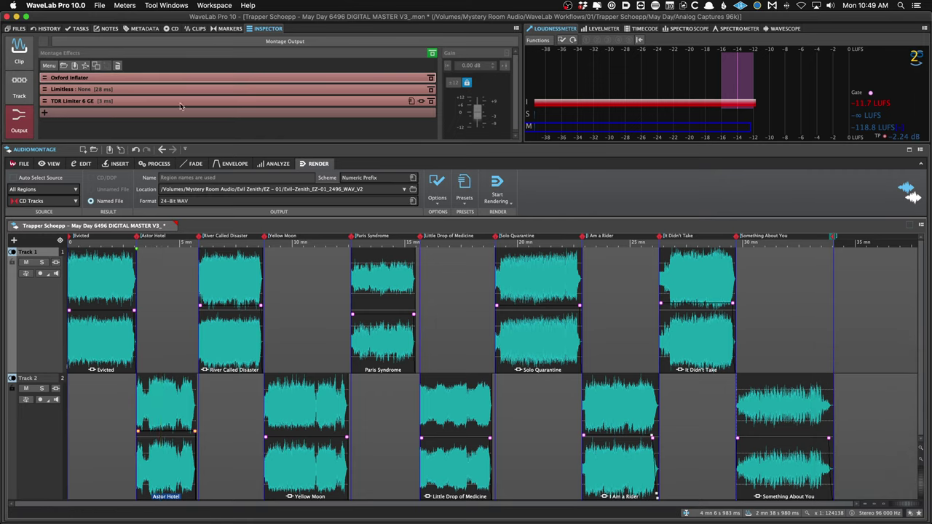
Select the Evicted clip and review it up close and within the whole album under the montage output effects.
left_click(81, 270)
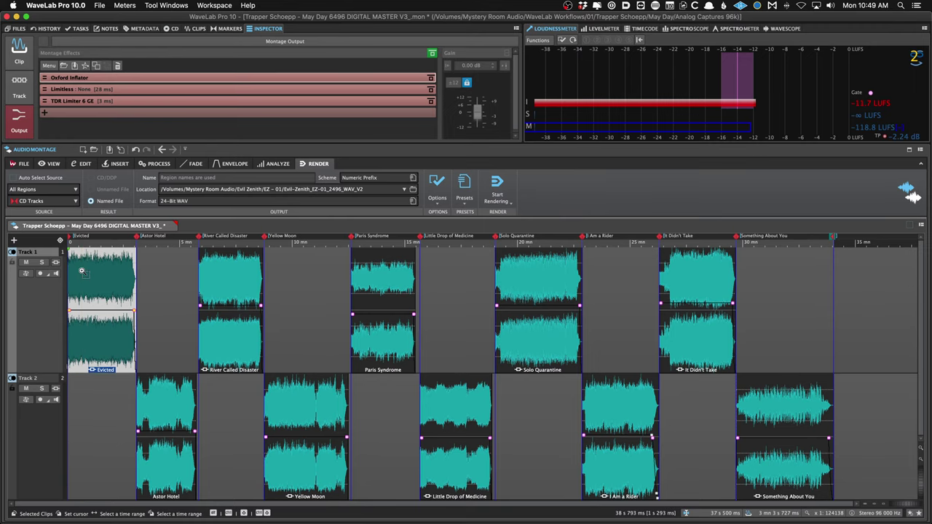
scroll(82, 271, "up", 5)
scroll(121, 269, "up", 1)
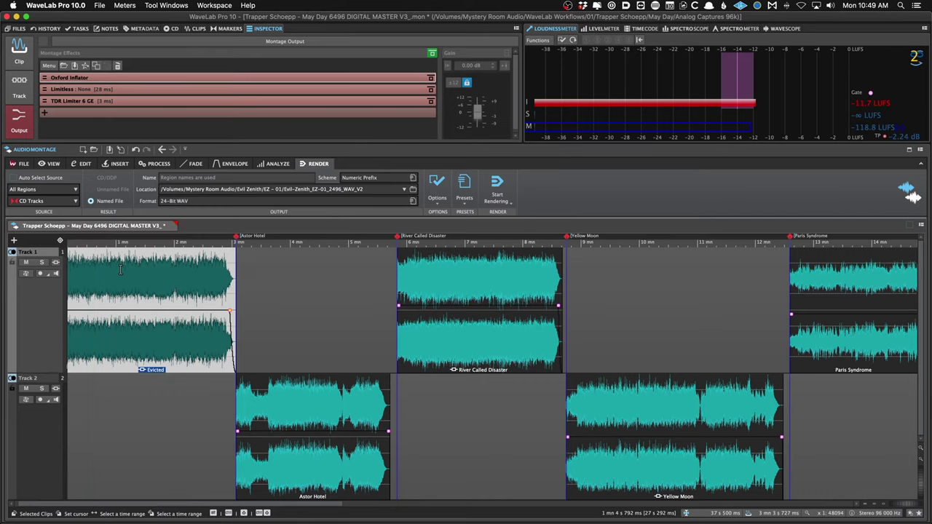
scroll(120, 269, "down", 1)
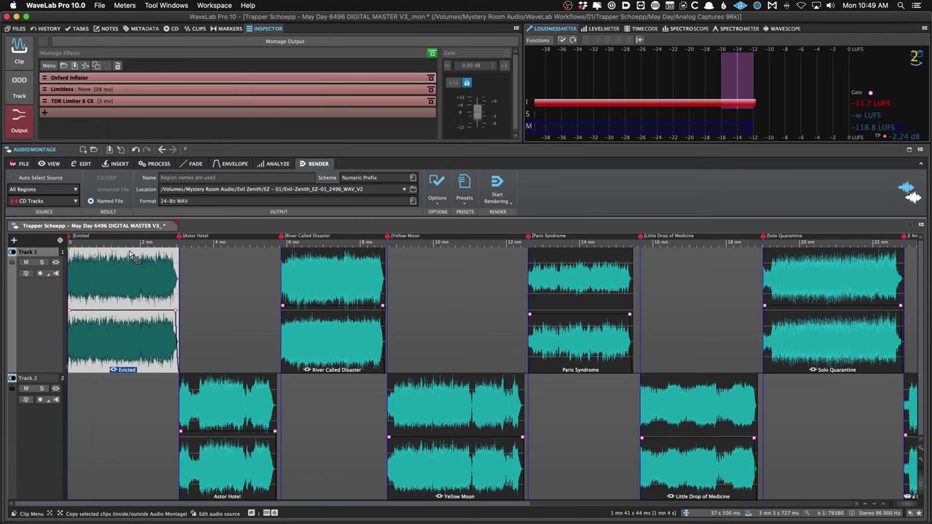
left_click_drag(129, 241, 118, 229)
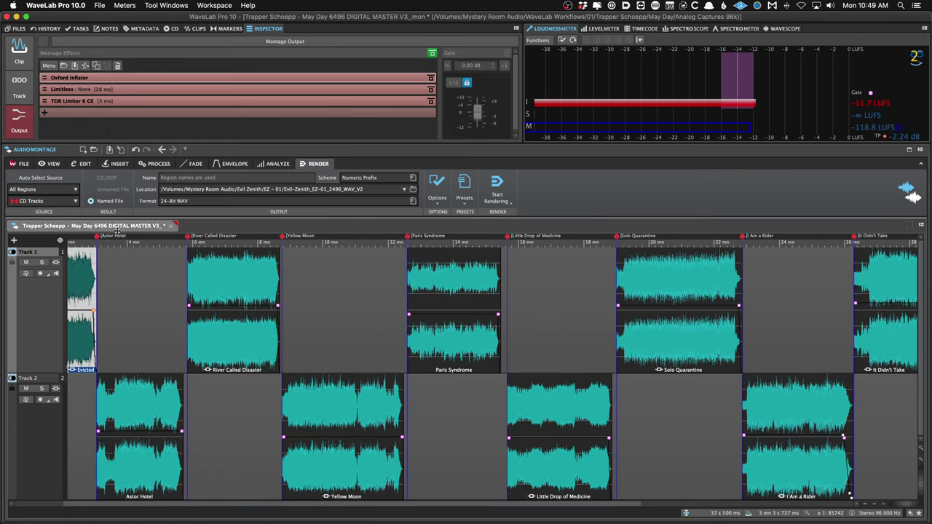
scroll(110, 289, "down", 4)
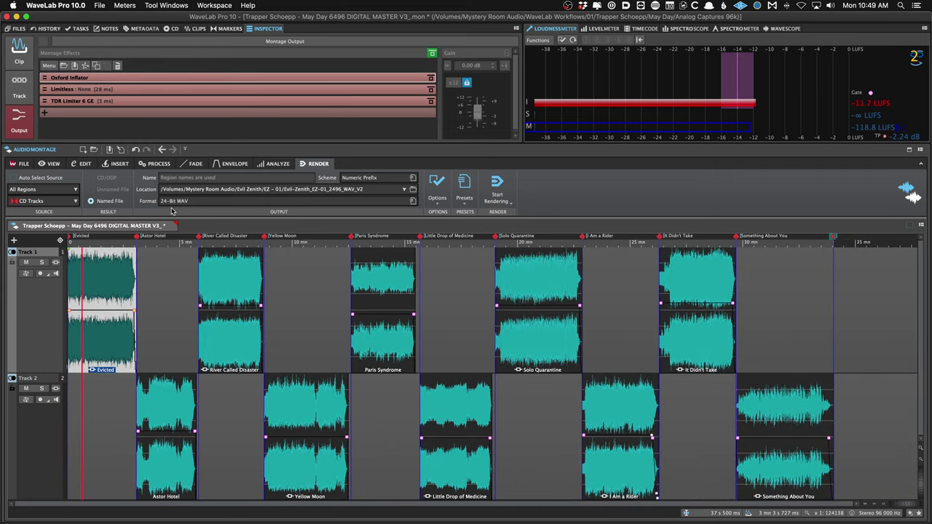
Select River Called Disaster and shape a dip of about -1.8 dB in the middle of its volume envelope.
left_click(240, 310)
left_click_drag(242, 311, 225, 323)
double_click(228, 316)
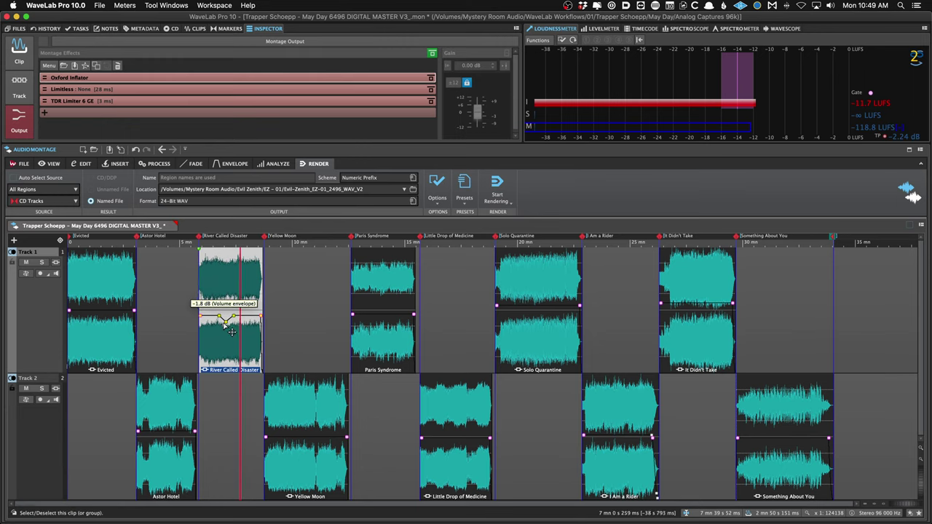
scroll(225, 325, "up", 6)
scroll(252, 324, "down", 1)
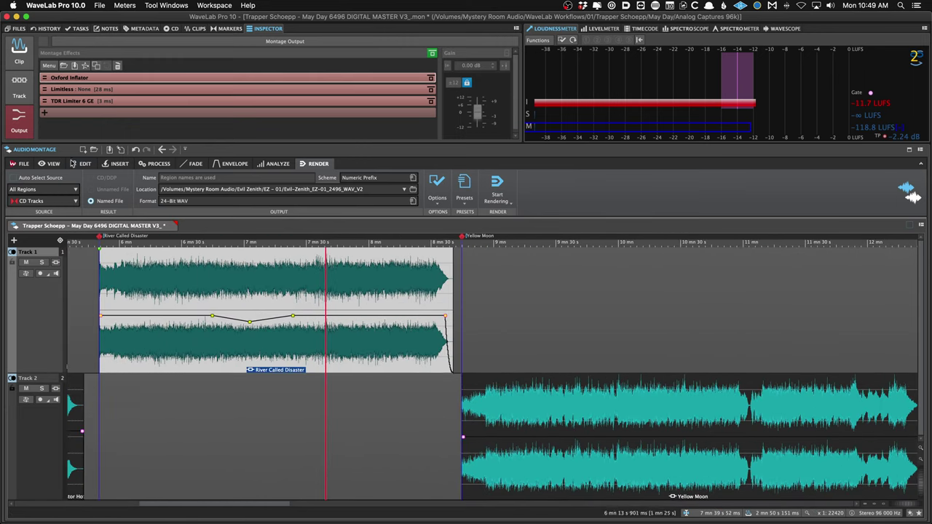
Open the envelope tools and raise the entire volume envelope of River Called Disaster, preserving its dip.
left_click(242, 324)
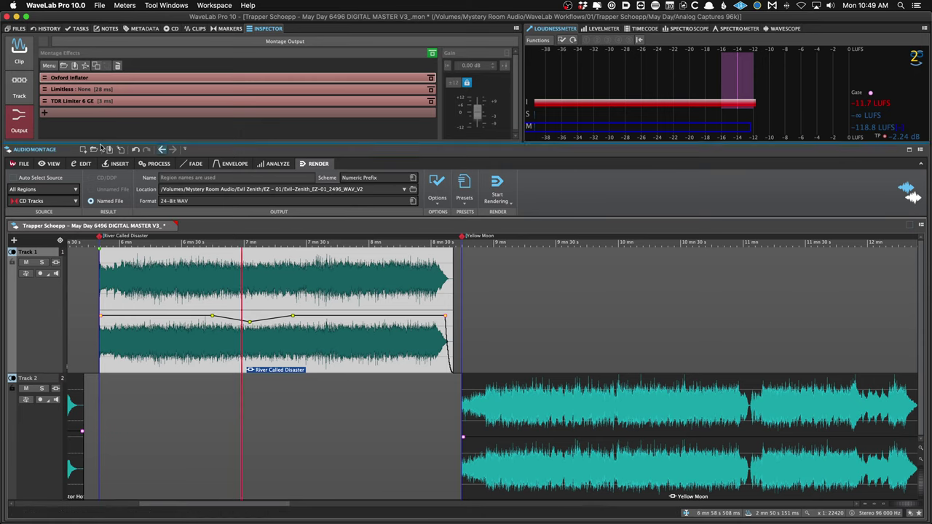
left_click(91, 165)
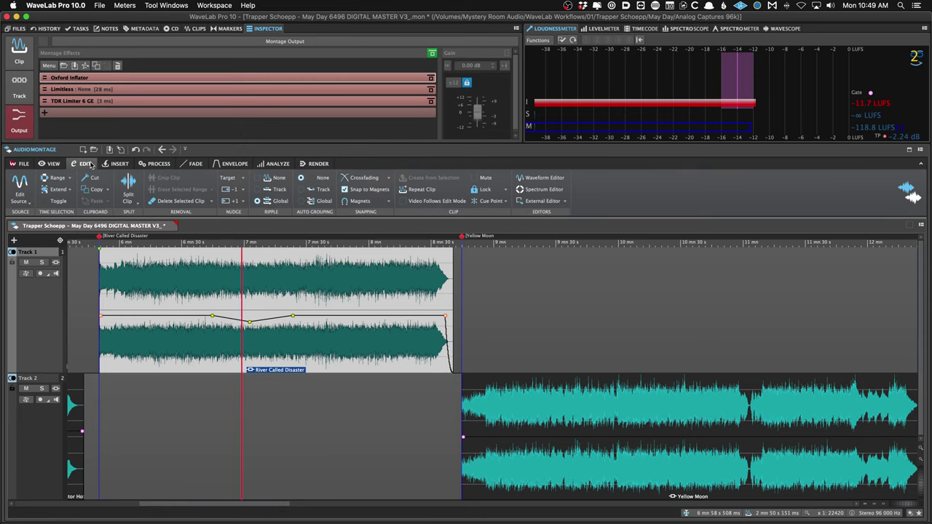
left_click(231, 163)
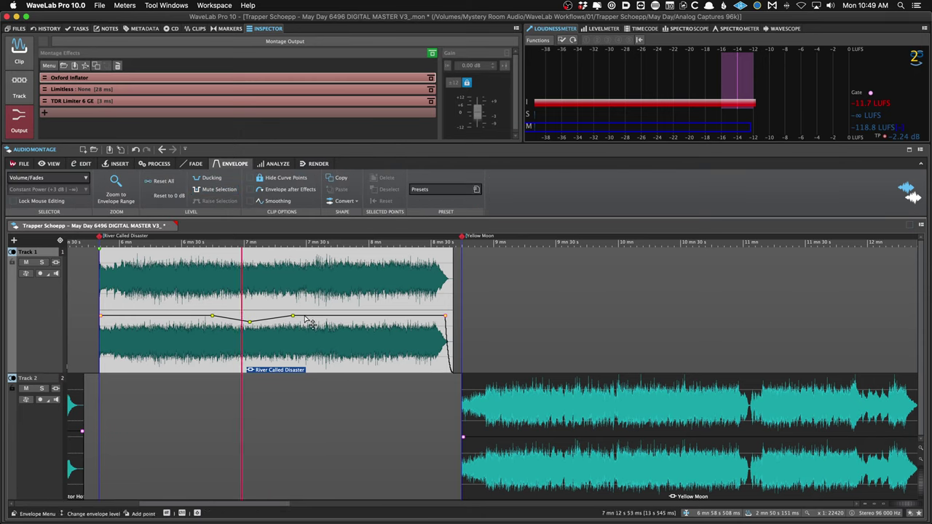
left_click_drag(323, 323, 323, 314)
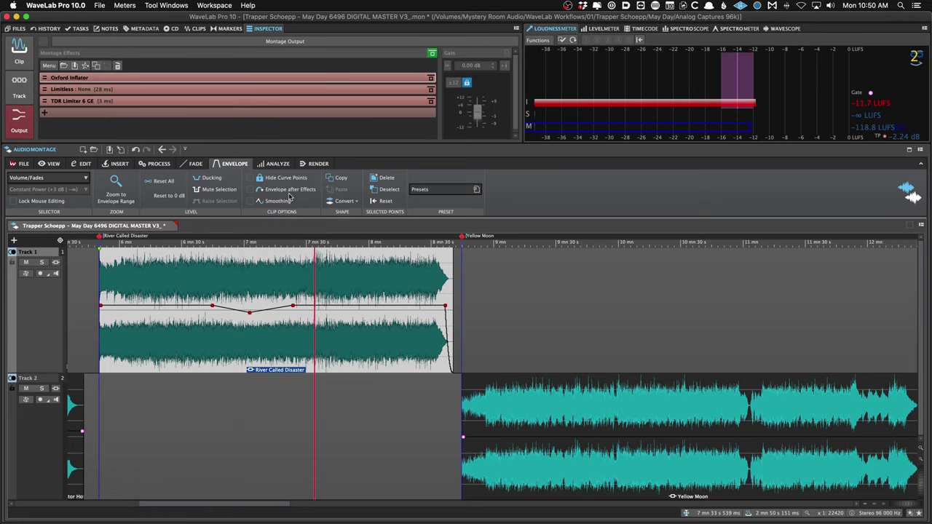
scroll(274, 289, "down", 5)
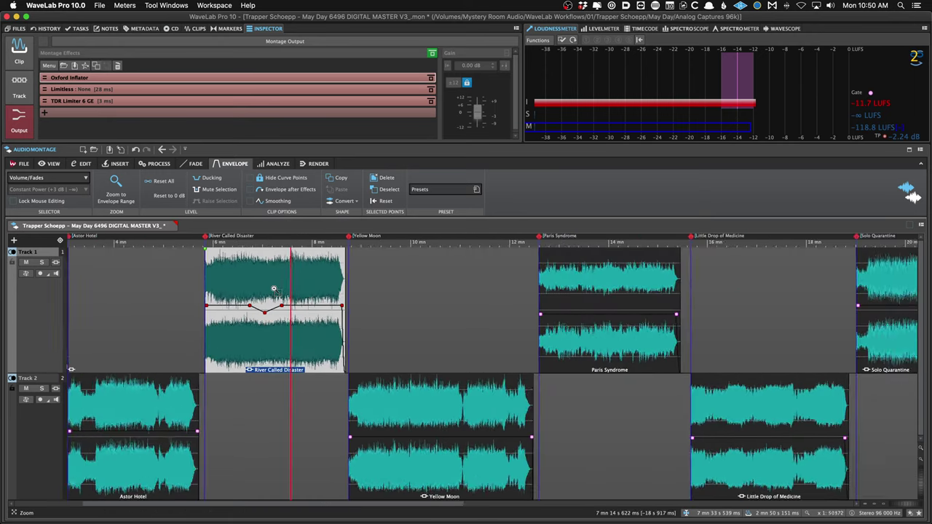
left_click(283, 303)
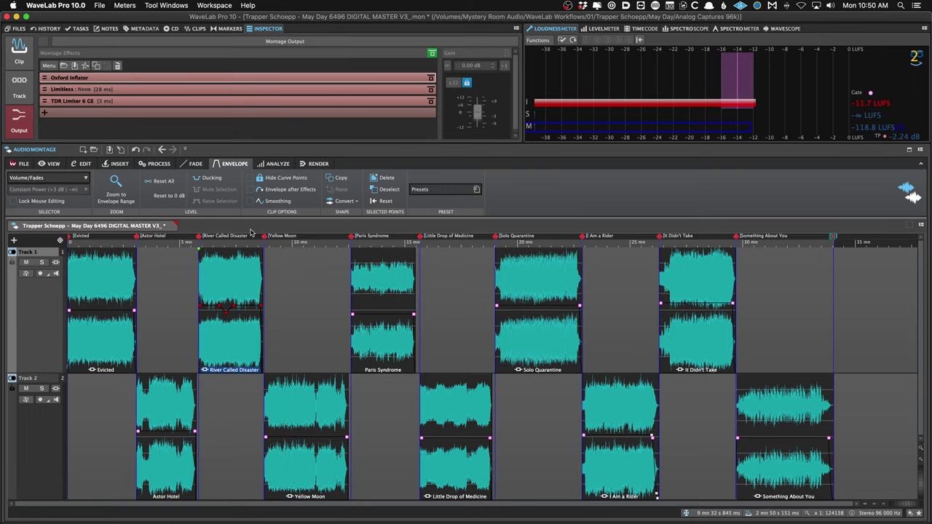
Select the Evicted clip and compare its clip effects with the track and montage output effects.
left_click(111, 292)
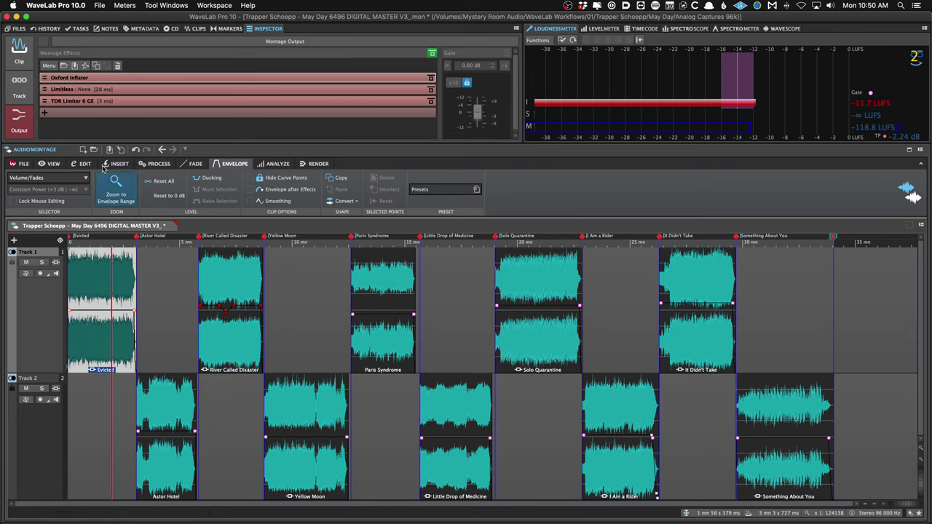
left_click(19, 53)
left_click(19, 86)
left_click(18, 121)
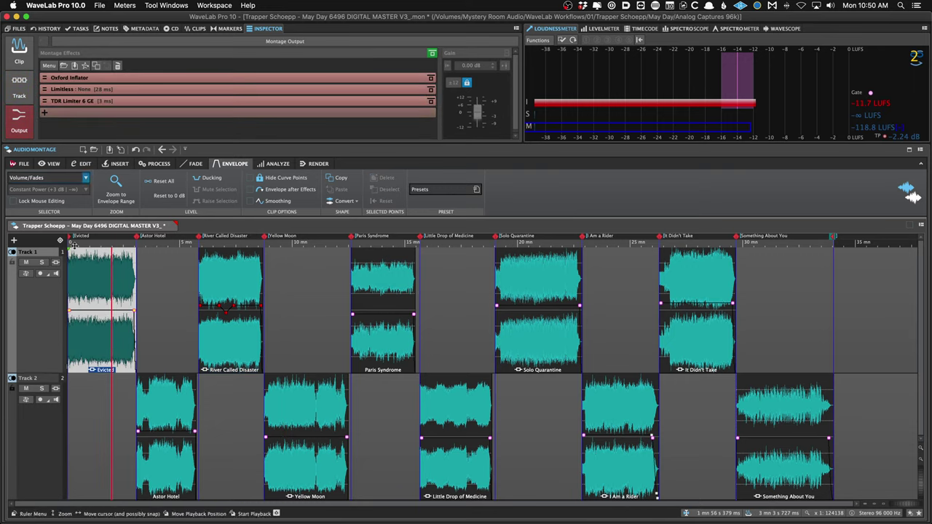
left_click(82, 270)
left_click(24, 53)
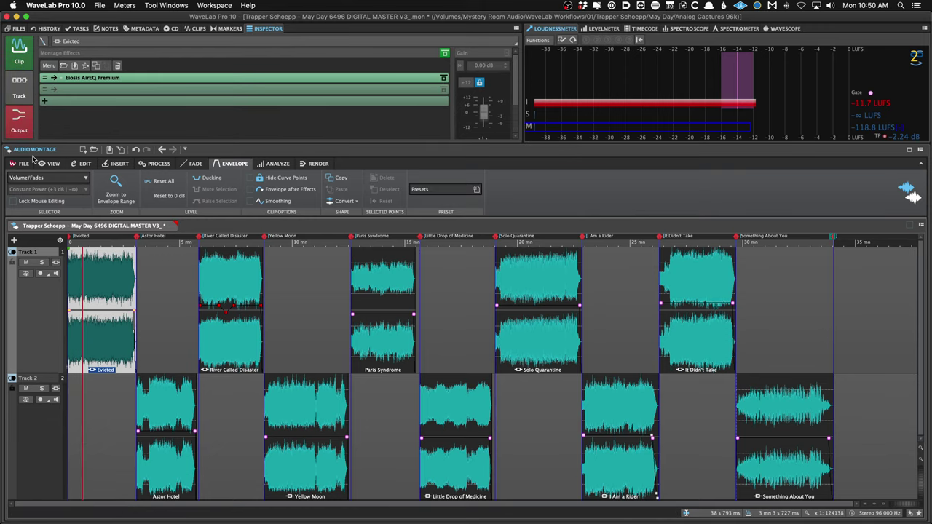
left_click(19, 121)
left_click(111, 276)
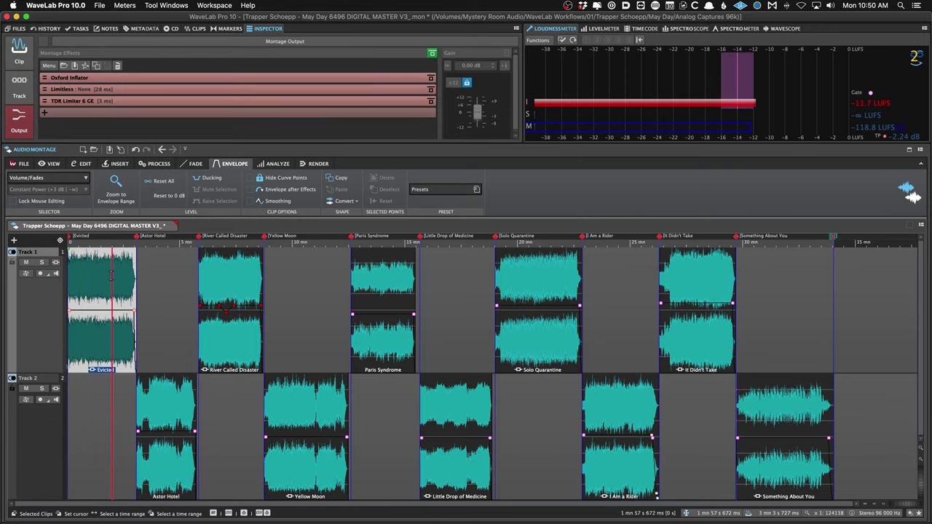
Trim about 217 ms of silence before the first sound of Evicted, with a very short fade-in, and move the clip to 0.
scroll(100, 274, "up", 5)
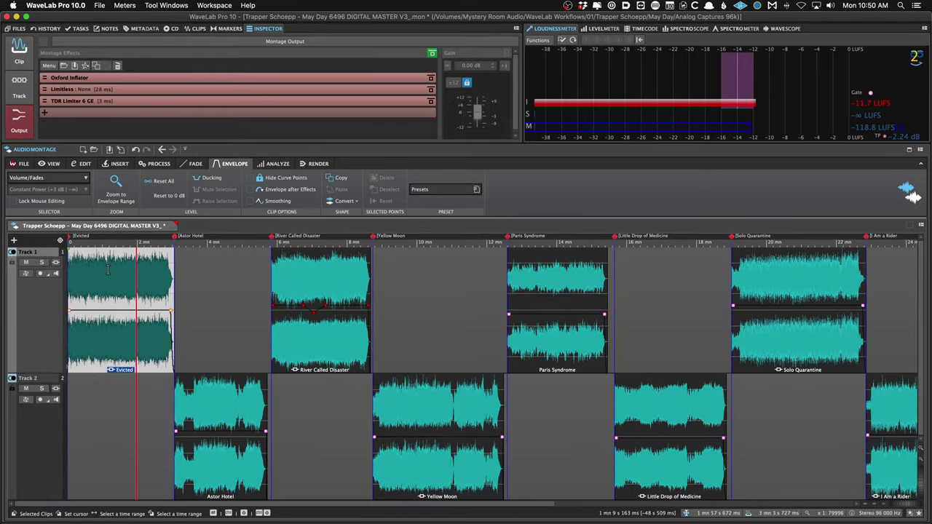
scroll(102, 272, "up", 10)
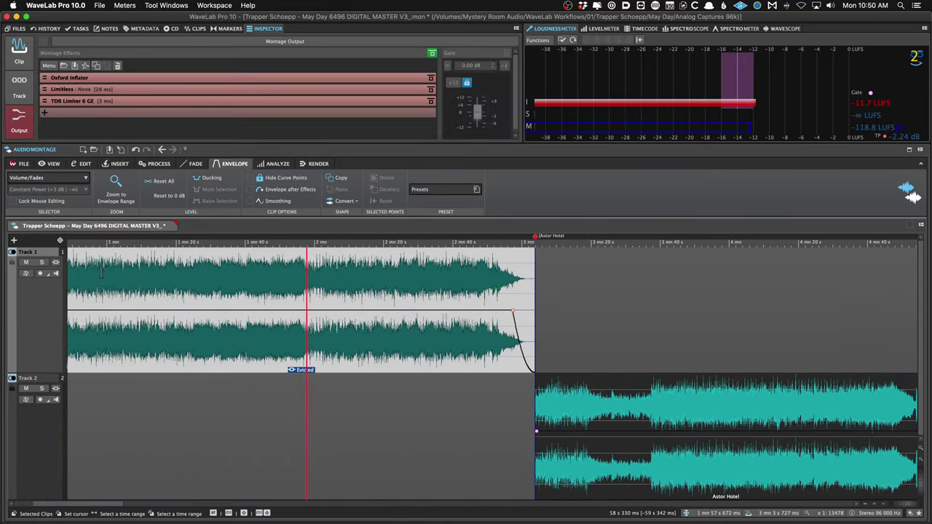
scroll(101, 273, "up", 10)
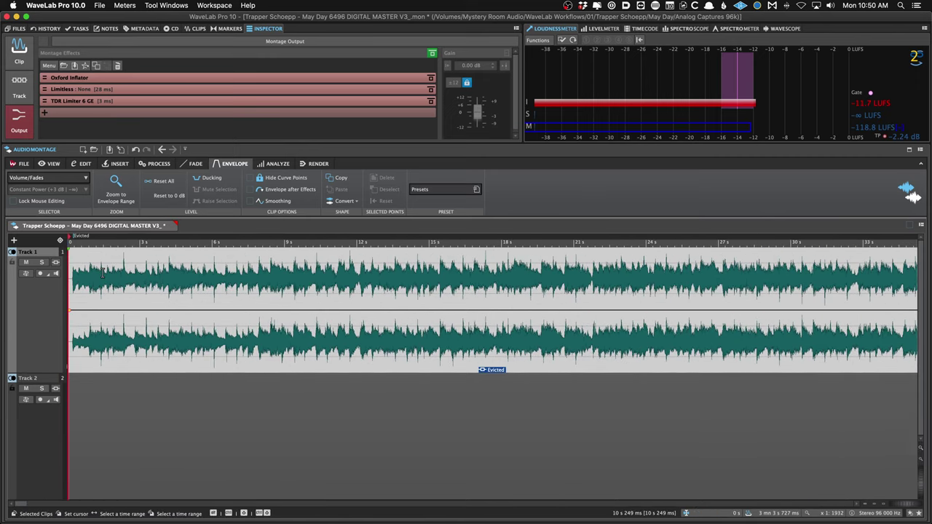
scroll(112, 273, "up", 8)
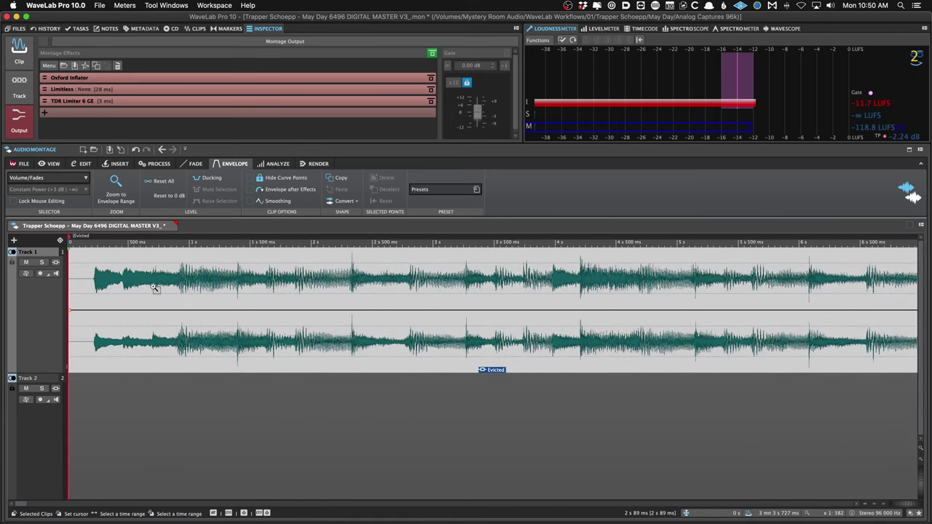
scroll(128, 294, "up", 6)
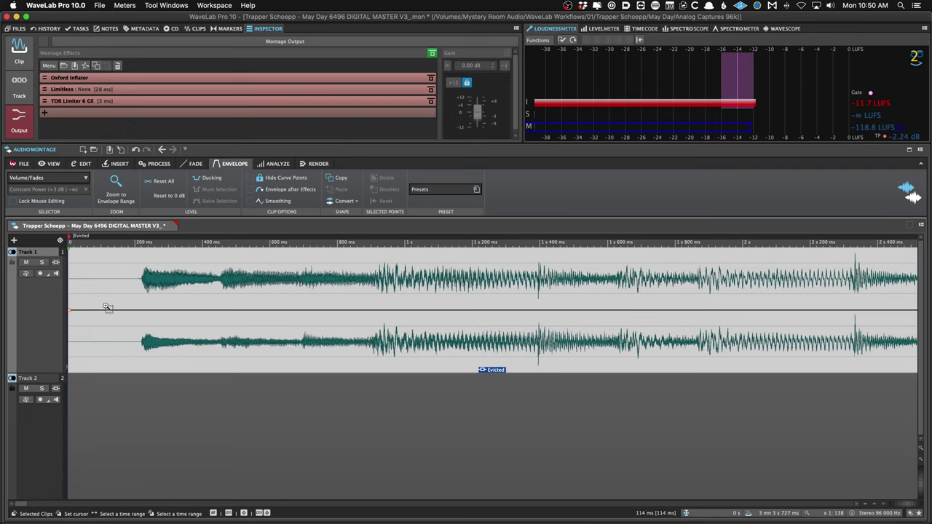
scroll(106, 308, "down", 1)
left_click_drag(106, 351, 95, 351)
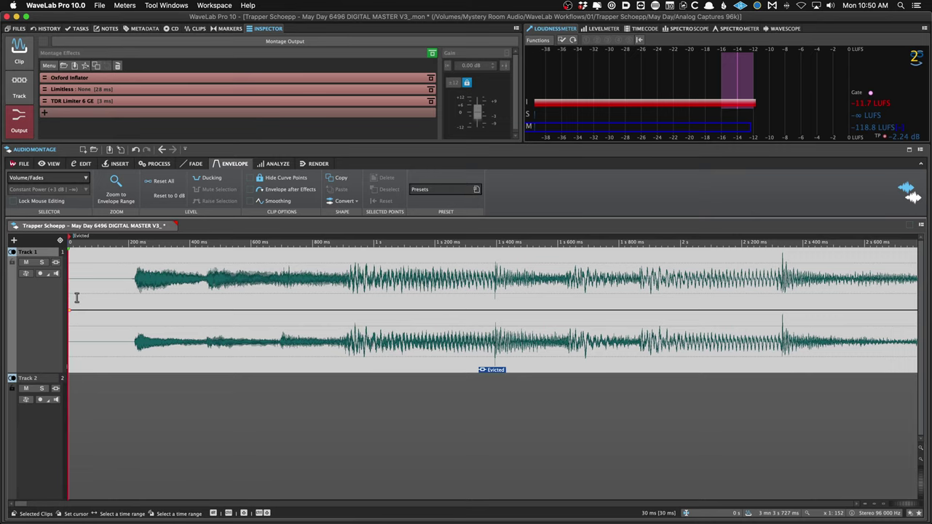
scroll(76, 298, "up", 10)
scroll(77, 298, "down", 10)
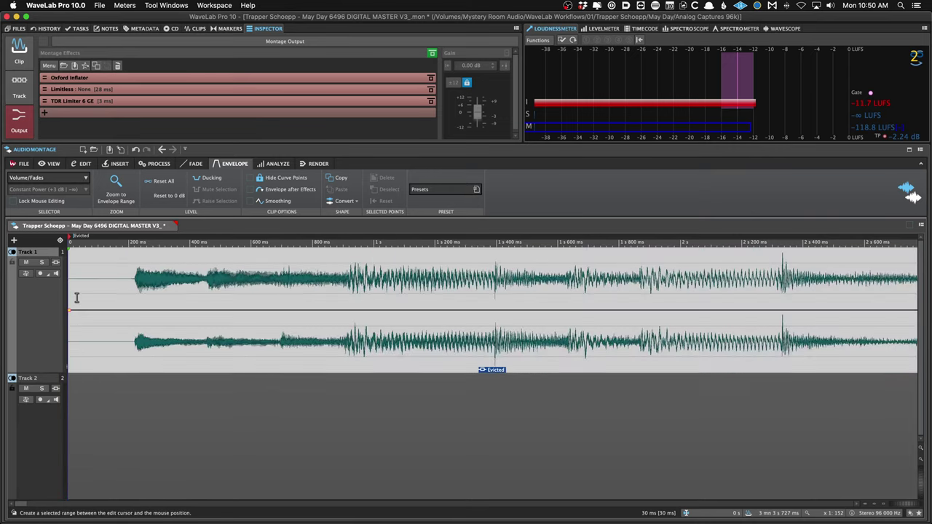
scroll(77, 298, "down", 4)
scroll(77, 298, "up", 7)
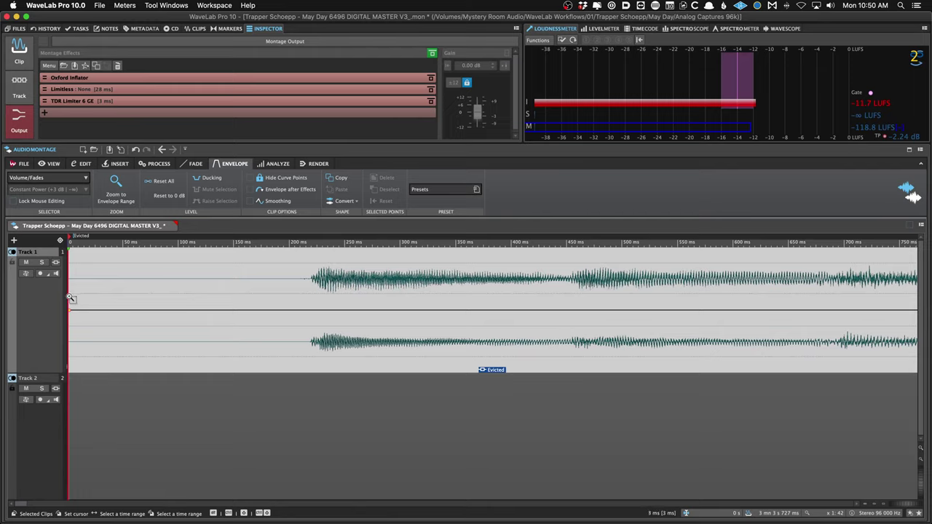
left_click_drag(71, 299, 306, 299)
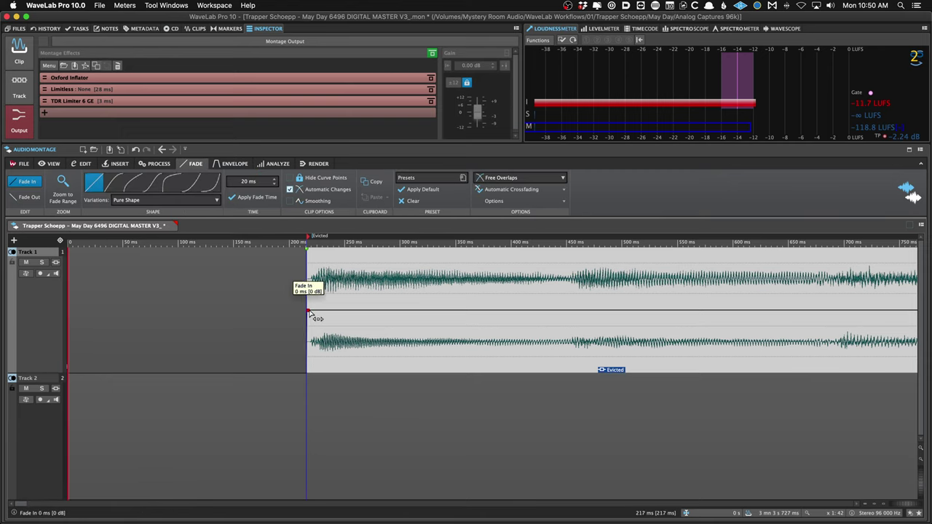
left_click_drag(350, 333, 109, 326)
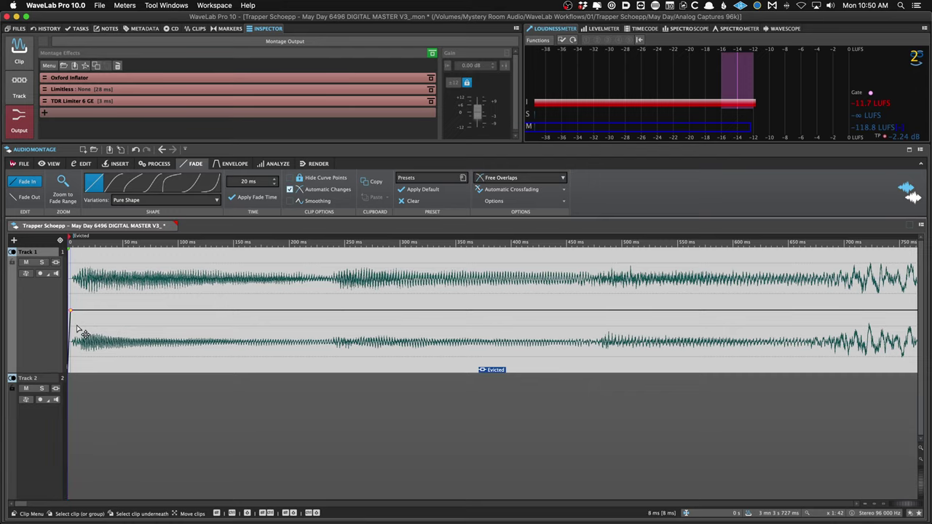
Move Evicted to start at about 192 ms, place its start marker at 0, and save the montage.
mouse_move(88, 343)
left_mouse_down()
mouse_move(264, 326)
mouse_move(288, 321)
mouse_move(304, 302)
mouse_move(291, 322)
mouse_move(301, 328)
mouse_move(285, 332)
mouse_move(313, 336)
mouse_move(306, 331)
left_mouse_up()
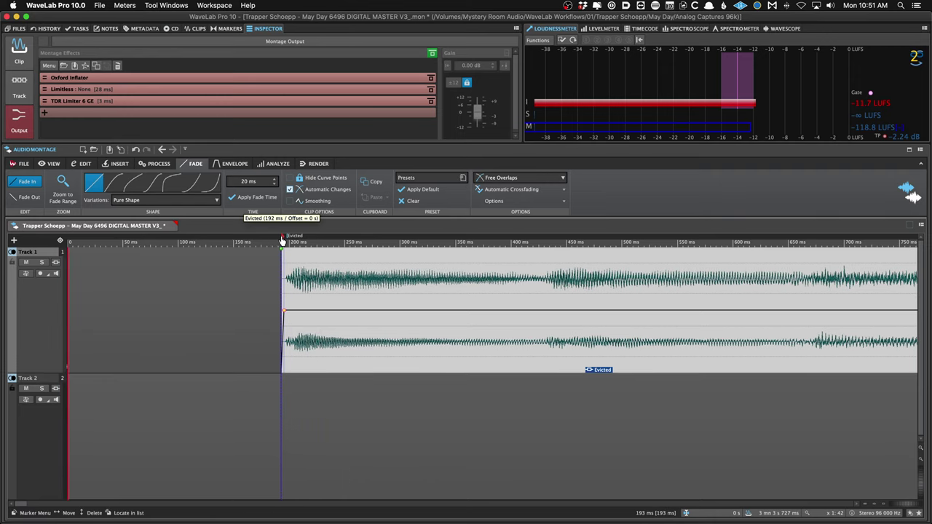
left_click_drag(283, 241, 66, 246)
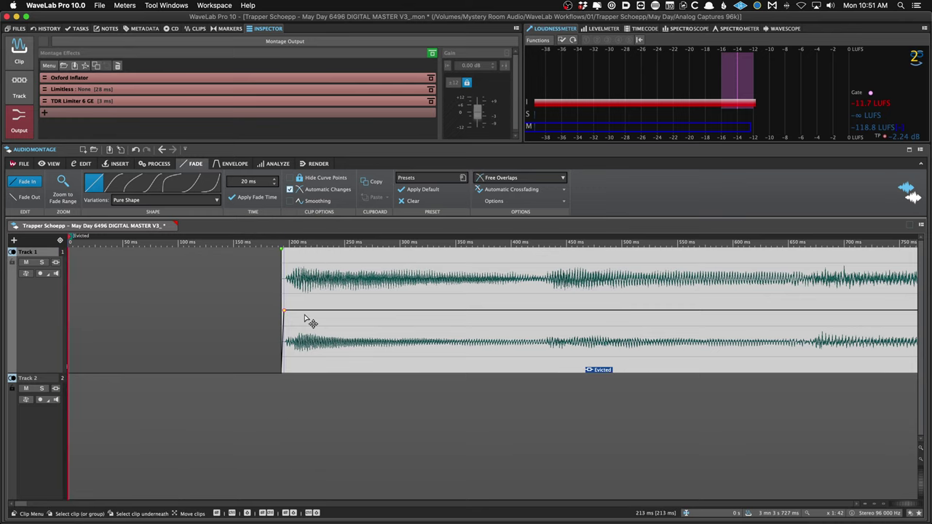
key("space")
key("super+s")
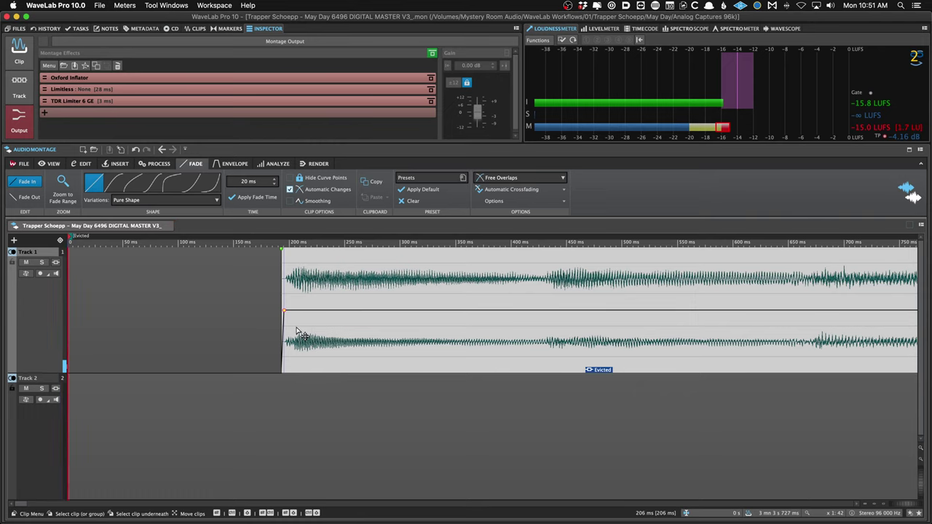
Nudge the start of Evicted by a few milliseconds, keep its start marker at 0, and save the montage.
left_click_drag(302, 333, 304, 333)
key("super+s")
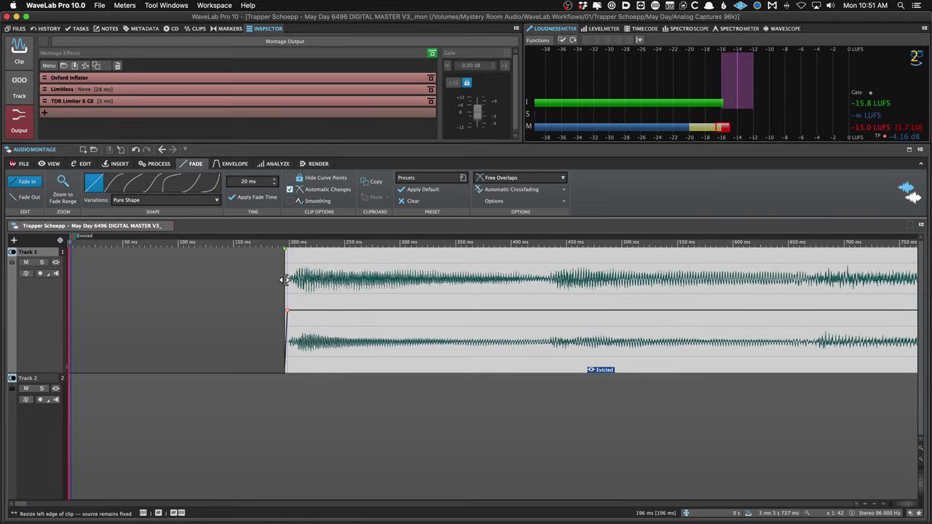
left_click_drag(285, 280, 286, 280)
left_click_drag(323, 323, 319, 323)
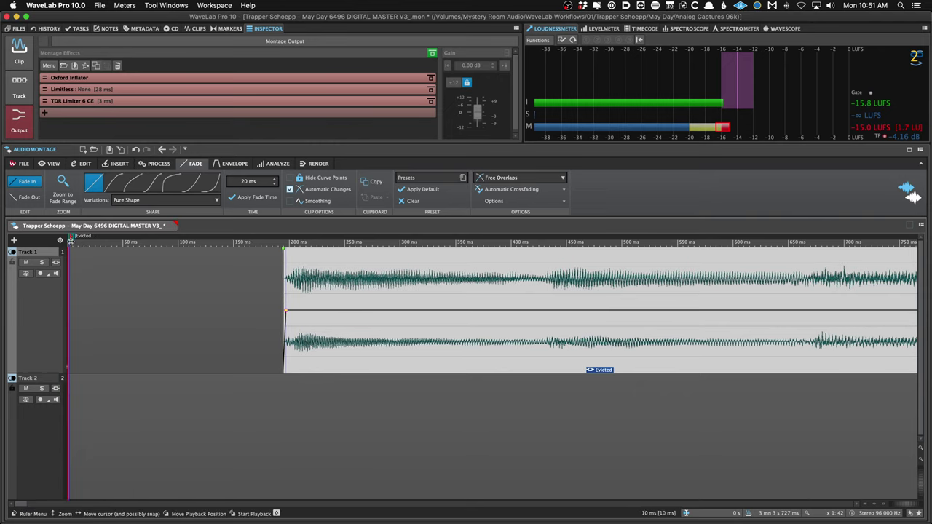
key("super+s")
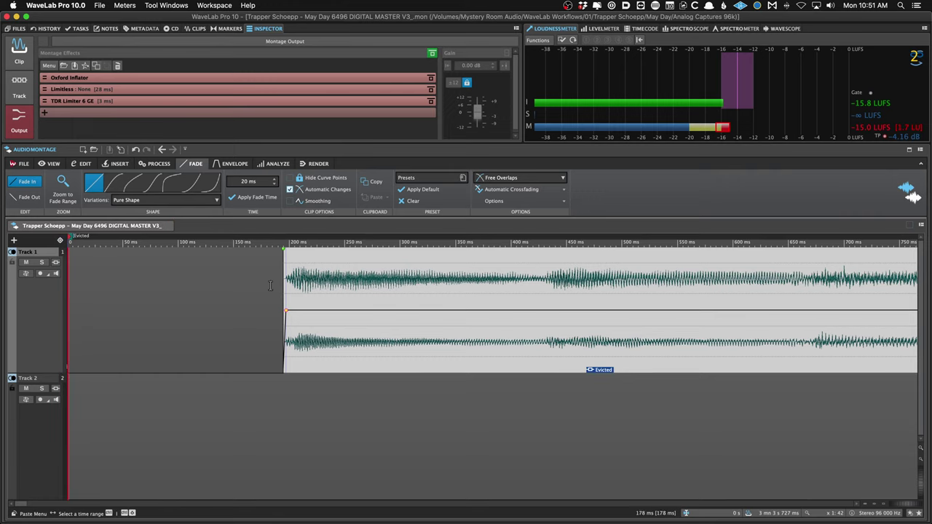
Examine the fade-out of Evicted and its transition into Astor Hotel, up close and across both songs.
scroll(295, 299, "down", 10)
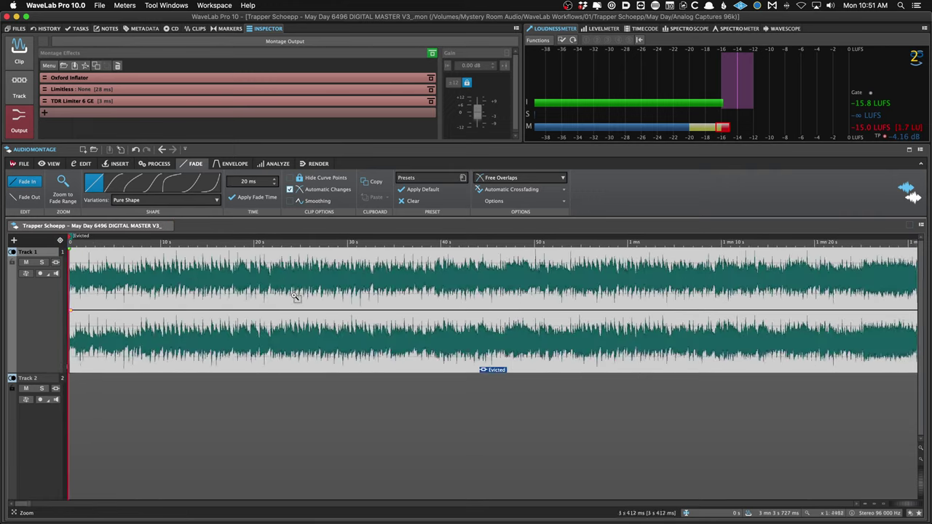
scroll(494, 301, "right", 5)
scroll(485, 299, "right", 5)
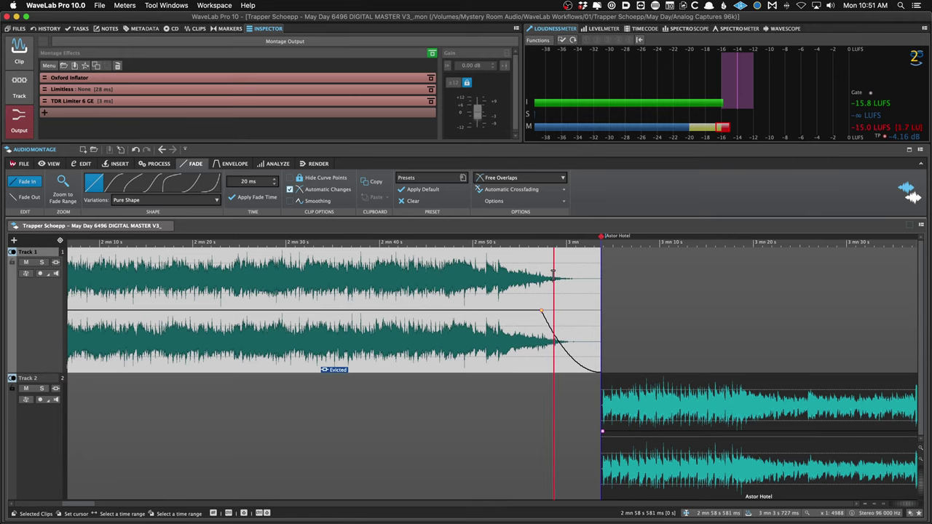
scroll(554, 275, "up", 3)
scroll(664, 254, "up", 5)
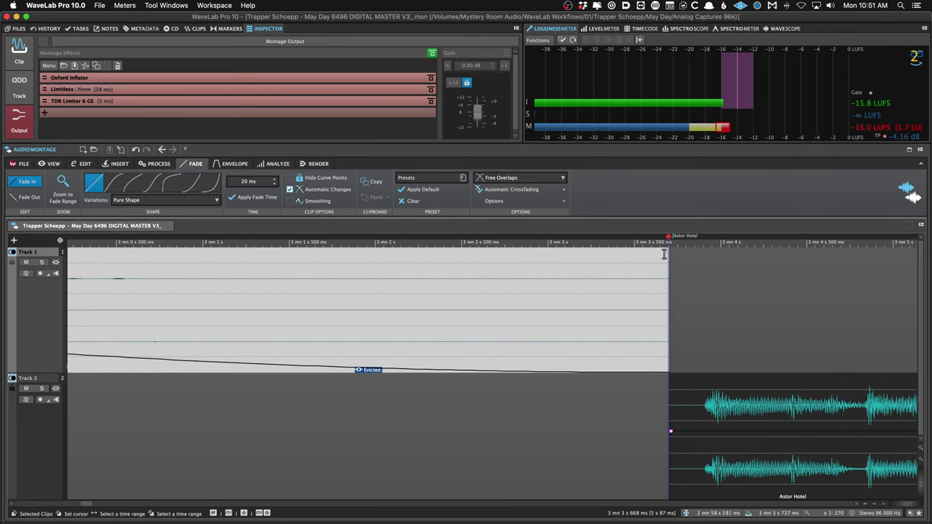
scroll(674, 330, "down", 5)
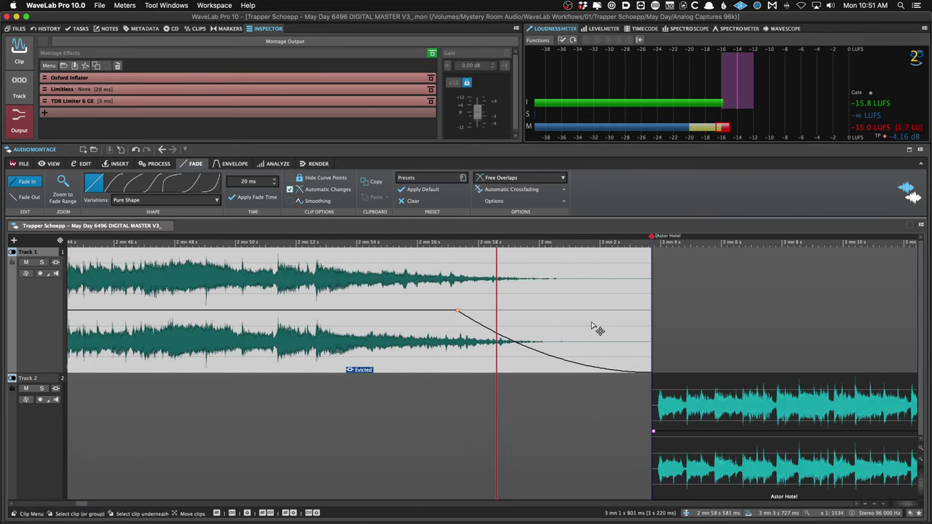
scroll(207, 261, "down", 5)
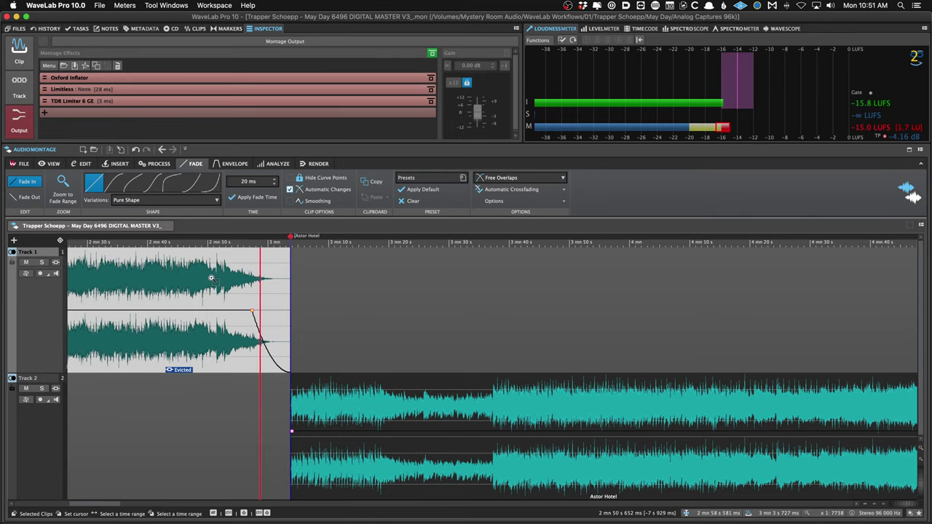
scroll(208, 281, "down", 3)
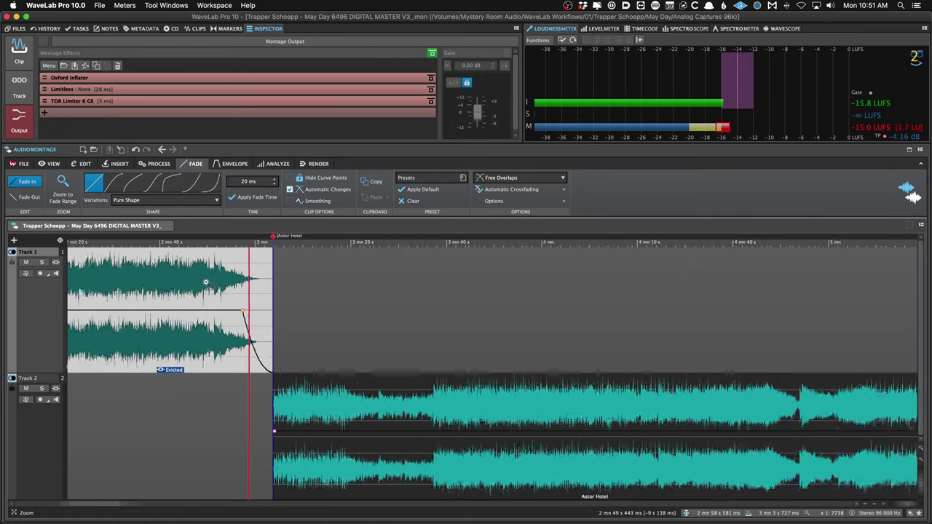
scroll(204, 284, "up", 2)
scroll(204, 284, "down", 4)
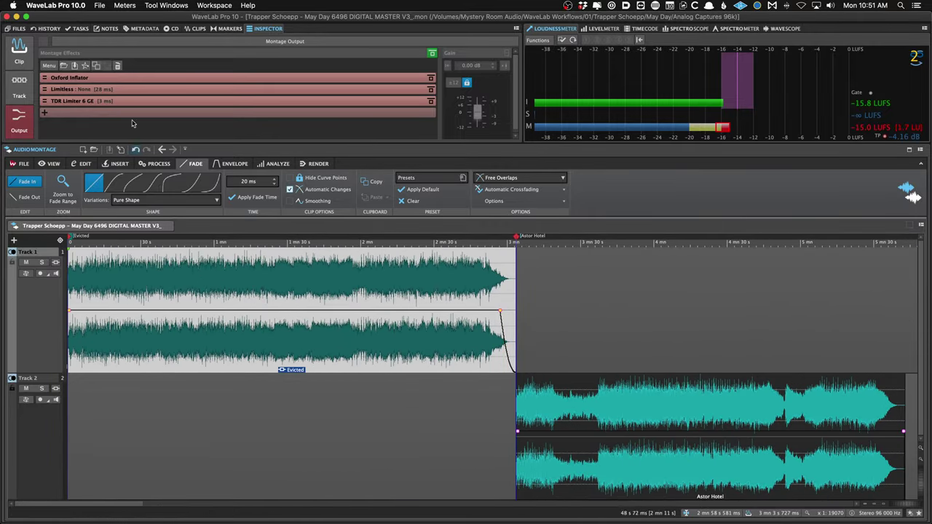
Show the montage's metadata alongside the Evicted clip.
left_click(143, 28)
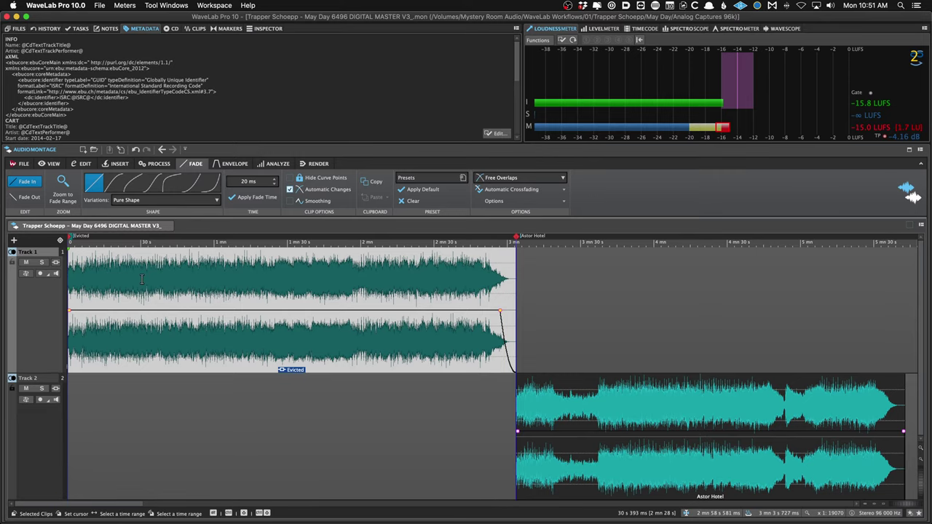
scroll(143, 279, "up", 3)
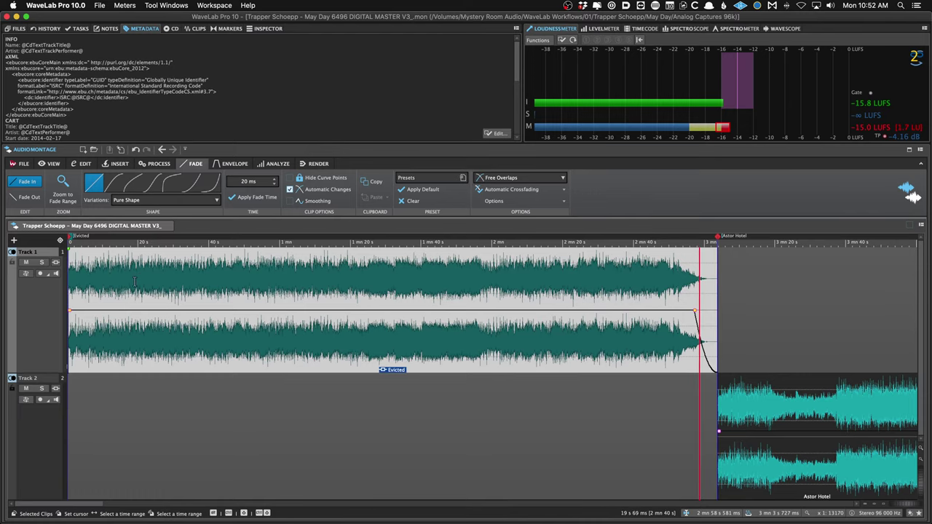
Open the recent audio file What Keeps Me Up_V2.wav alongside the montage.
left_click(24, 164)
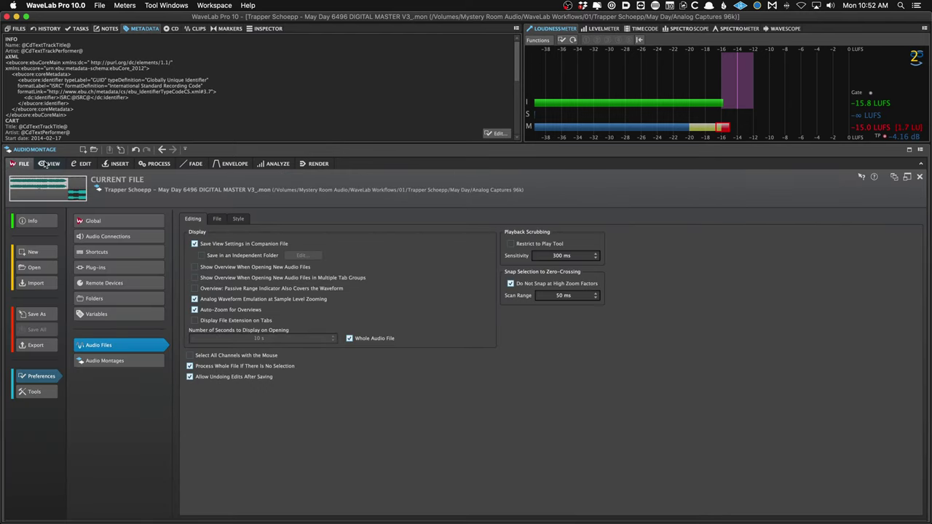
left_click(44, 188)
right_click(295, 225)
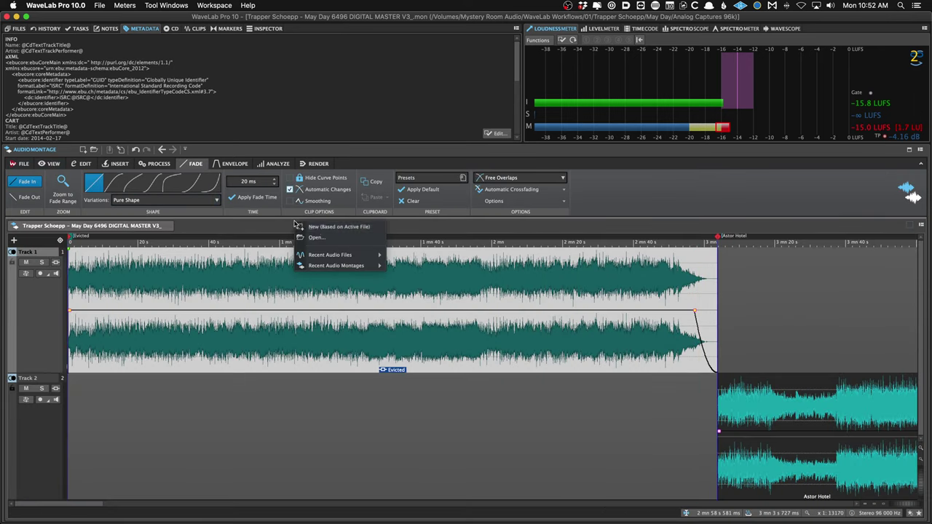
mouse_move(324, 254)
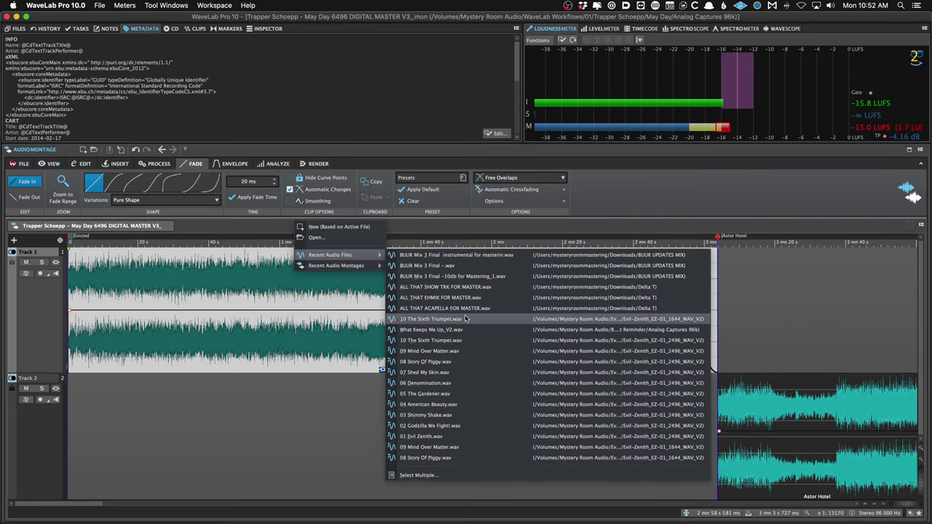
left_click(480, 331)
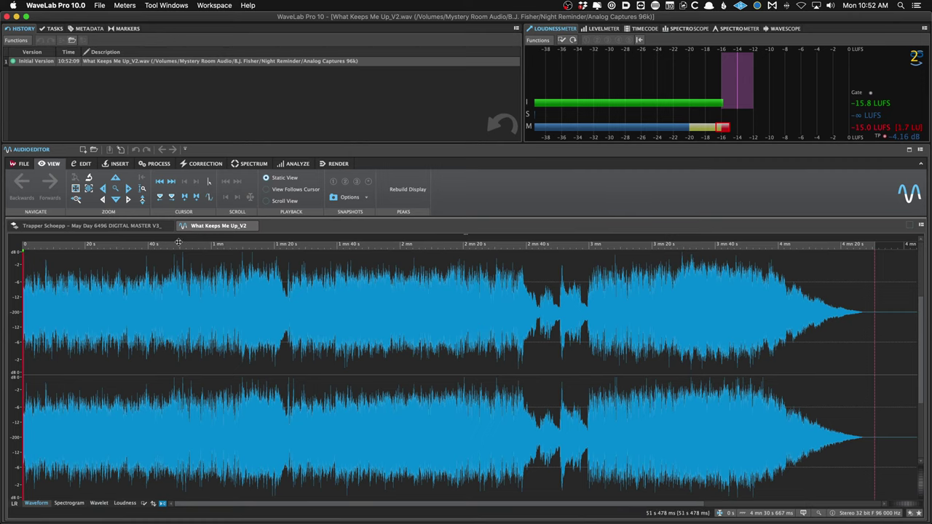
Switch back and forth between the montage and What Keeps Me Up_V2 to compare their editing views, and close the audio file.
left_click(139, 226)
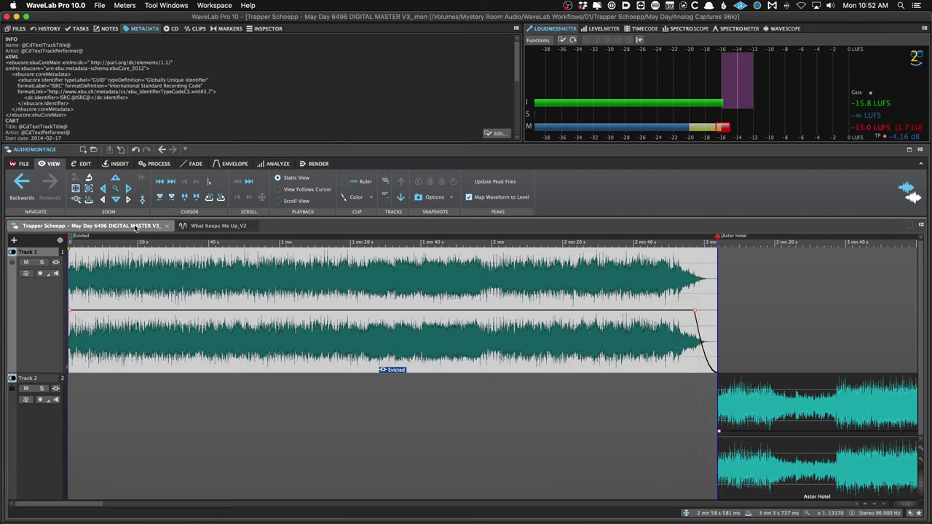
left_click(231, 227)
left_click(129, 229)
left_click(204, 227)
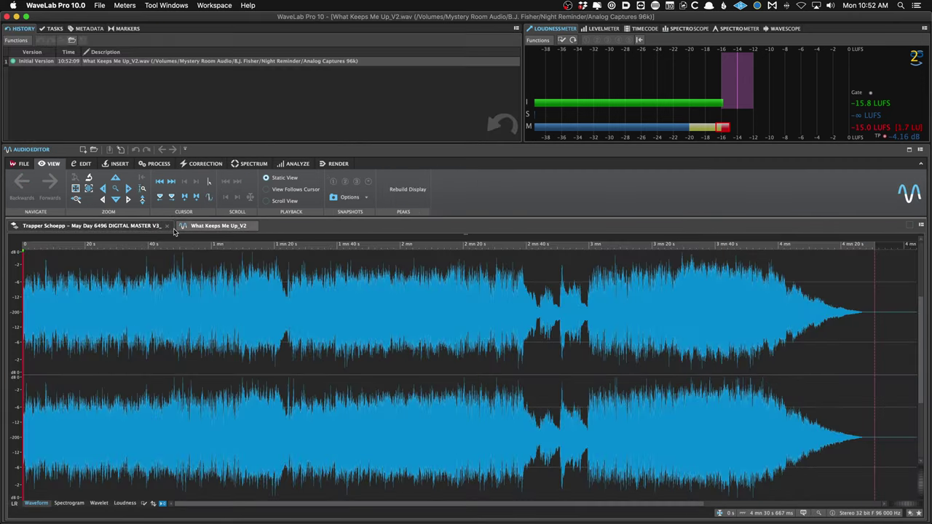
left_click(150, 228)
key("ctrl+Tab")
key("ctrl+Tab")
key("ctrl+Tab")
key("ctrl+Tab")
key("ctrl+Tab")
key("ctrl+Tab")
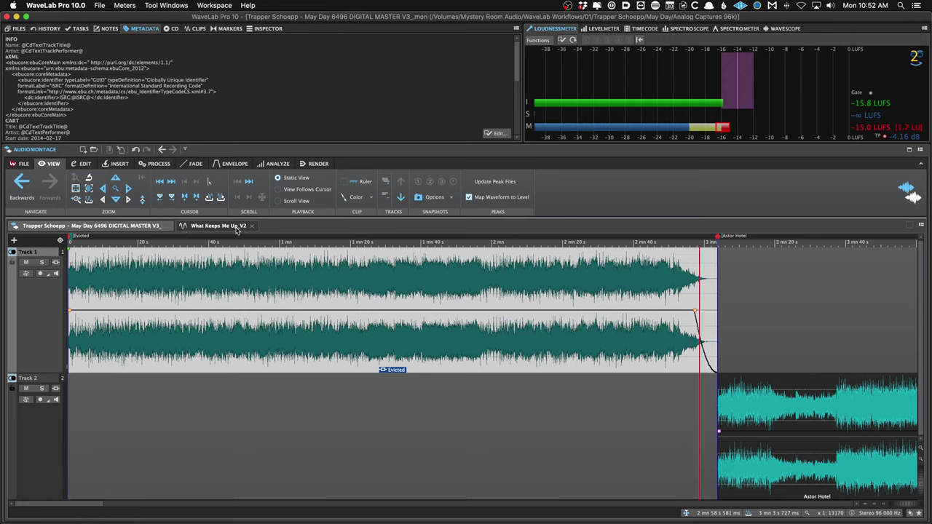
left_click(250, 227)
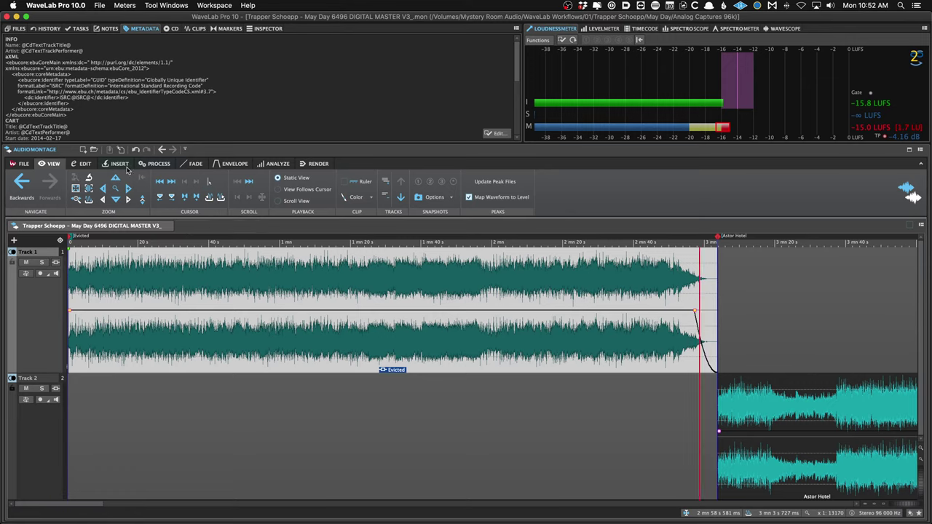
Select a time range of about 27.7 s in Evicted with the clip editing commands shown, and clear the selection.
left_click(81, 163)
left_click(256, 321)
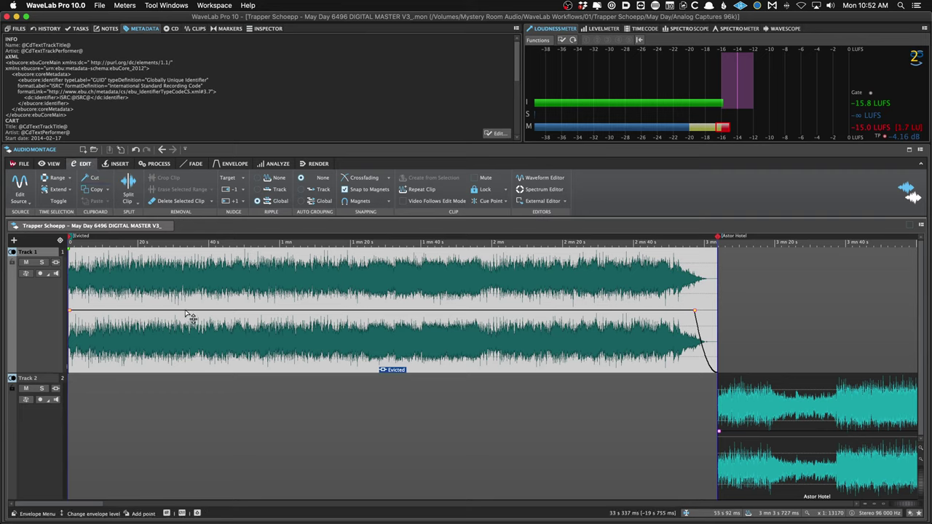
left_click_drag(149, 306, 247, 310)
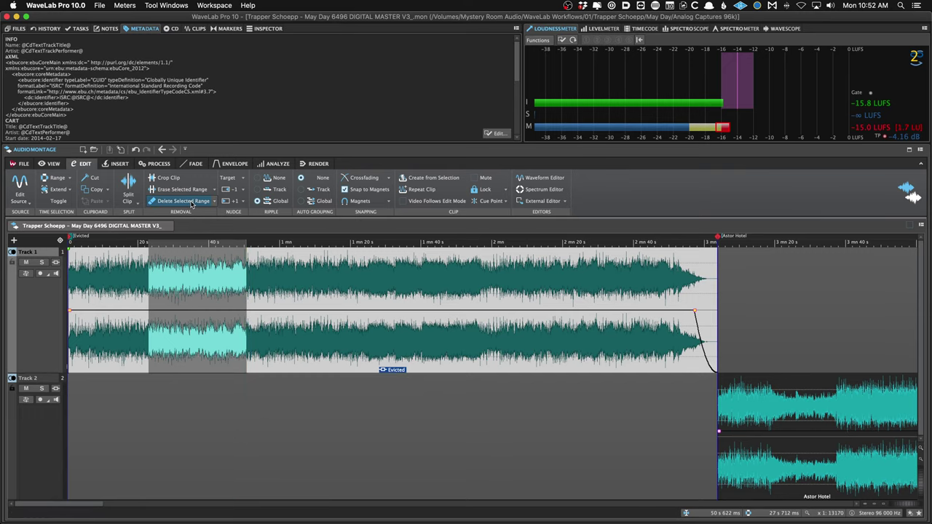
left_click(275, 321)
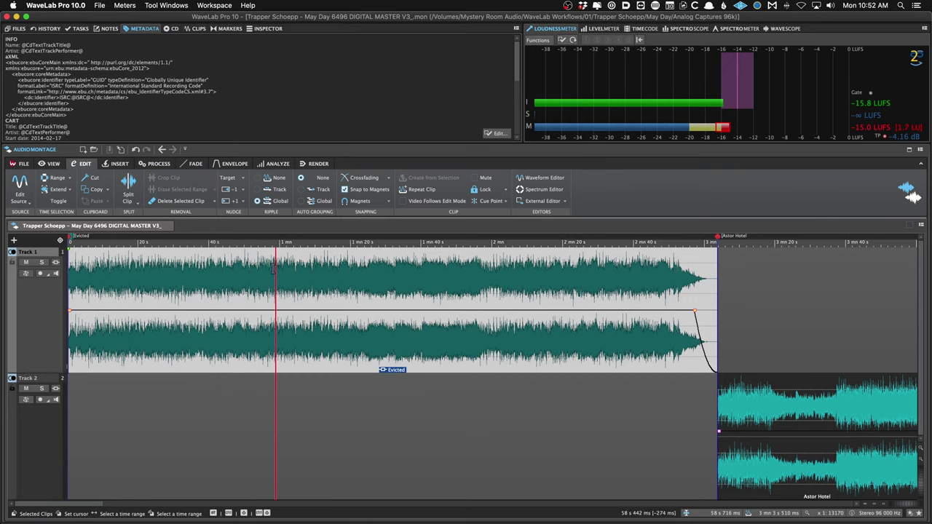
Set ripple to None and try moving the Astor Hotel clip independently of the other songs.
scroll(271, 323, "right", 2)
scroll(271, 320, "down", 6)
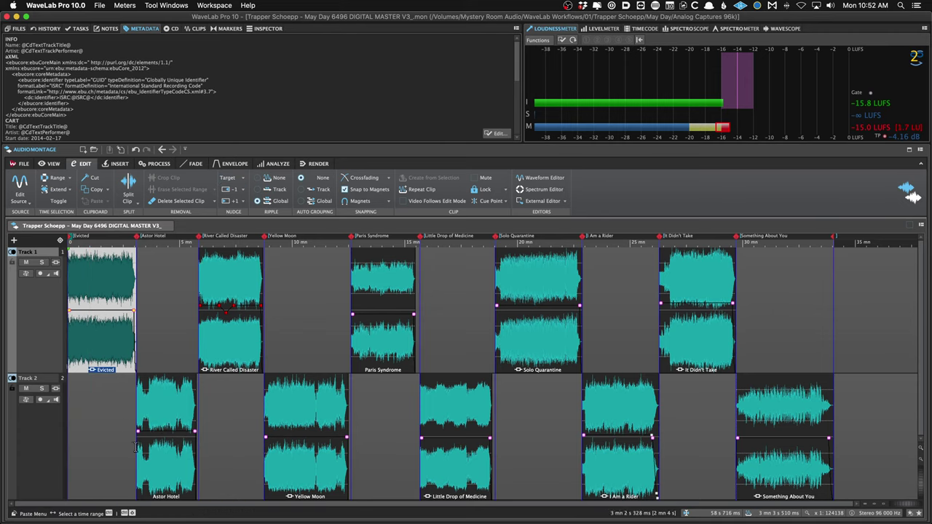
scroll(131, 445, "up", 2)
scroll(132, 445, "down", 2)
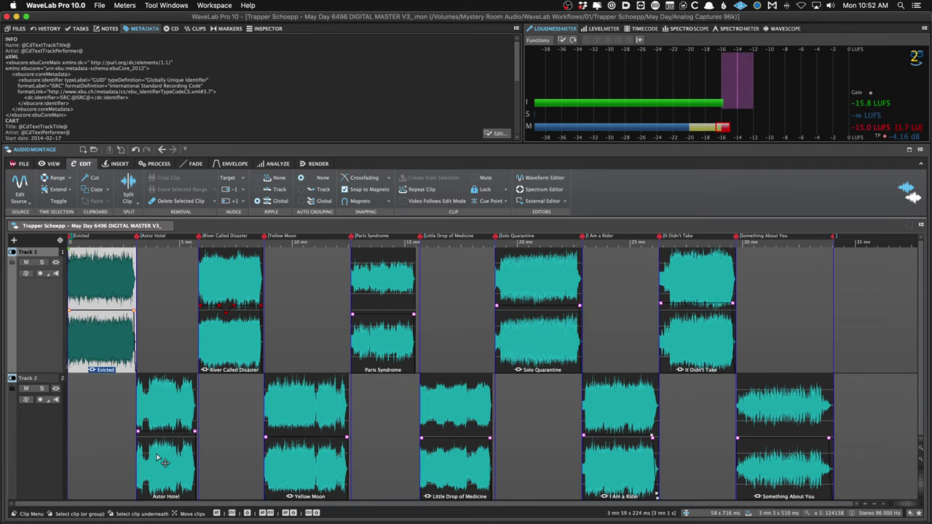
left_click(153, 464)
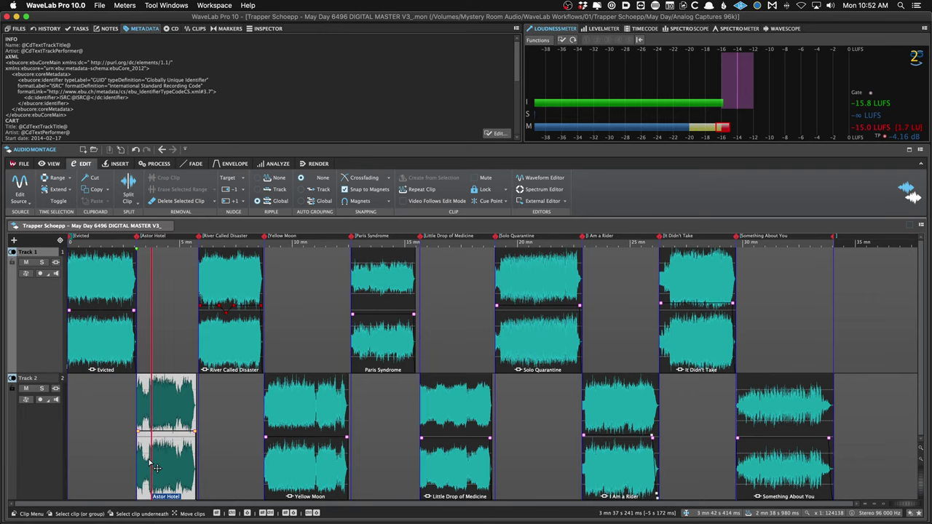
mouse_move(153, 467)
left_mouse_down()
mouse_move(188, 473)
mouse_move(154, 474)
left_mouse_up()
key("space")
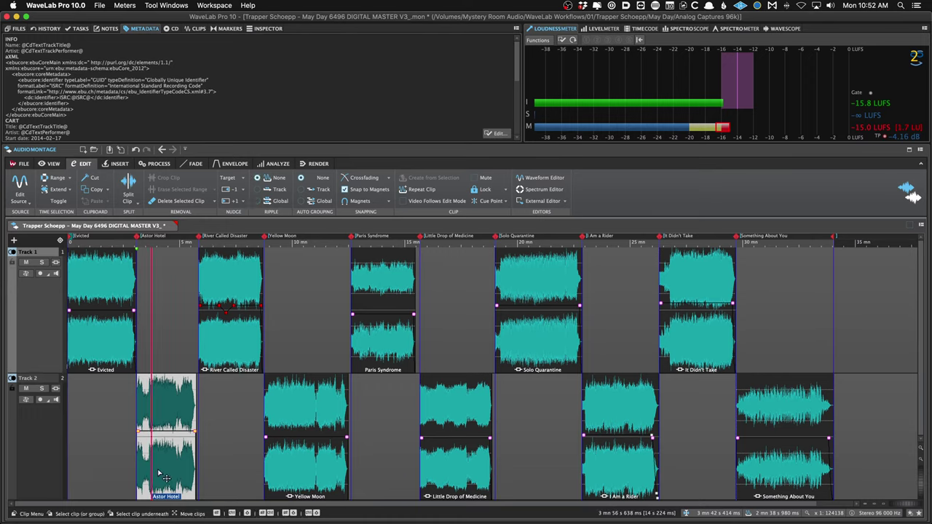
mouse_move(160, 475)
left_mouse_down()
mouse_move(189, 474)
mouse_move(155, 479)
left_mouse_up()
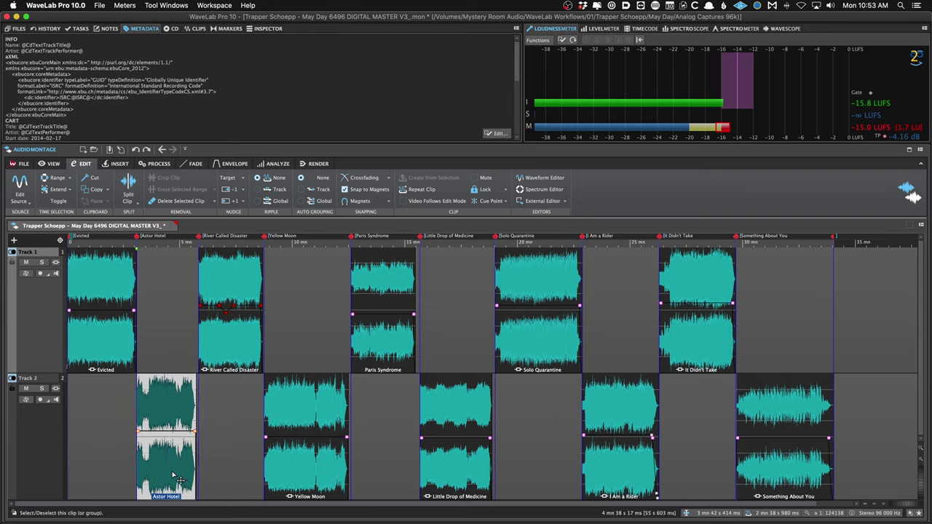
Set ripple to Track, try moving Astor Hotel later together with its track's following clips, and undo the move.
left_click(258, 191)
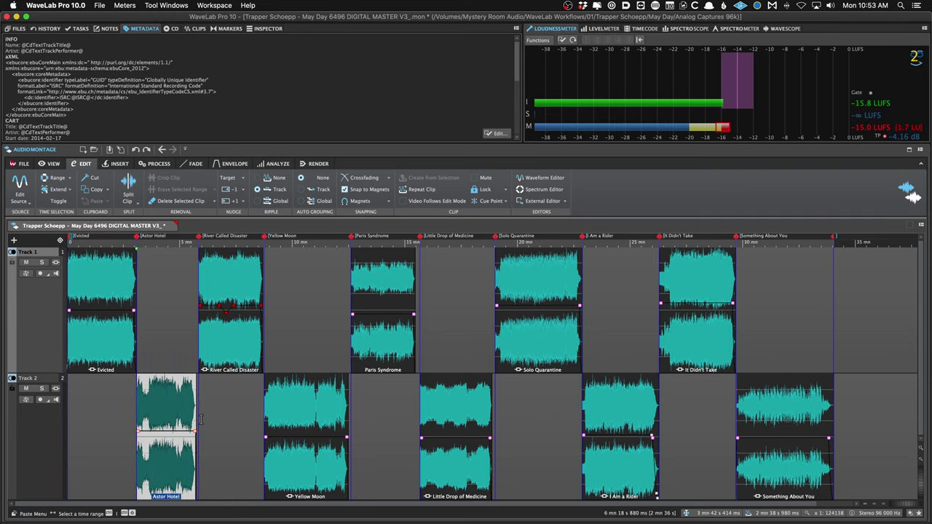
left_click_drag(182, 459, 238, 464)
key("super+z")
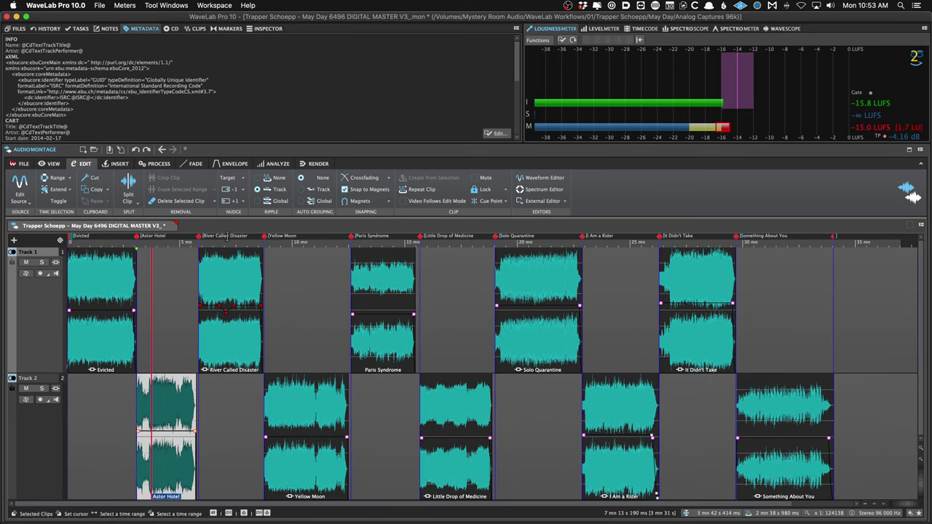
Set ripple to Global and move Yellow Moon, Paris Syndrome and Little Drop of Medicine later, shifting all following songs along.
left_click(256, 201)
left_click_drag(294, 464, 305, 464)
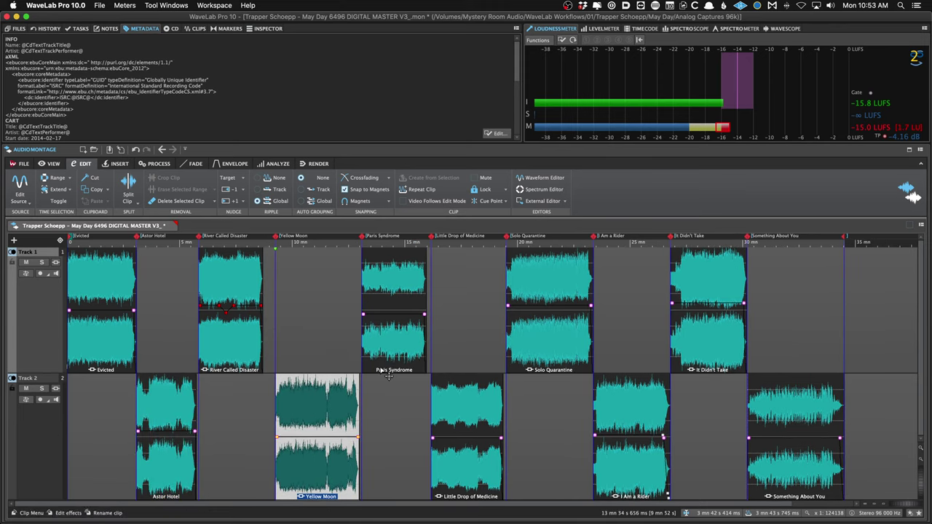
mouse_move(385, 362)
left_mouse_down()
mouse_move(410, 362)
mouse_move(400, 362)
left_mouse_up()
mouse_move(463, 457)
left_mouse_down()
mouse_move(483, 458)
mouse_move(474, 461)
left_mouse_up()
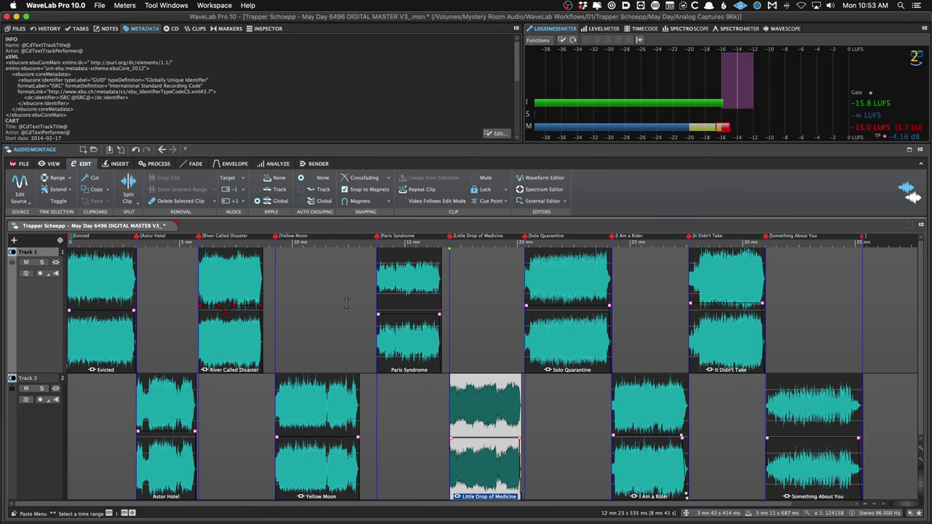
Move Paris Syndrome, Yellow Moon and River Called Disaster earlier with their following songs, and save the montage.
left_click_drag(410, 343, 397, 344)
mouse_move(319, 453)
left_mouse_down()
mouse_move(309, 470)
mouse_move(304, 464)
left_mouse_up()
left_click_drag(236, 357, 231, 364)
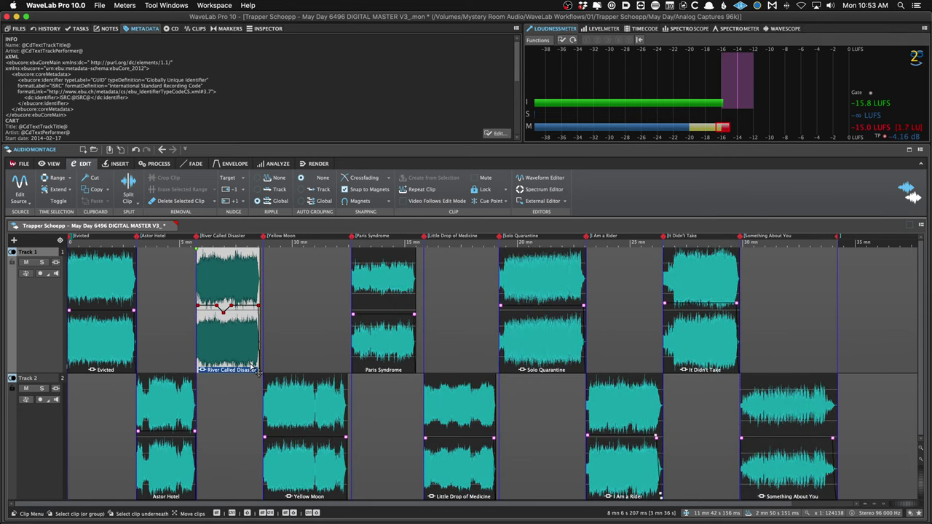
key("super+s")
Nudge the Astor Hotel clip slightly with global ripple kept on.
left_click(117, 400)
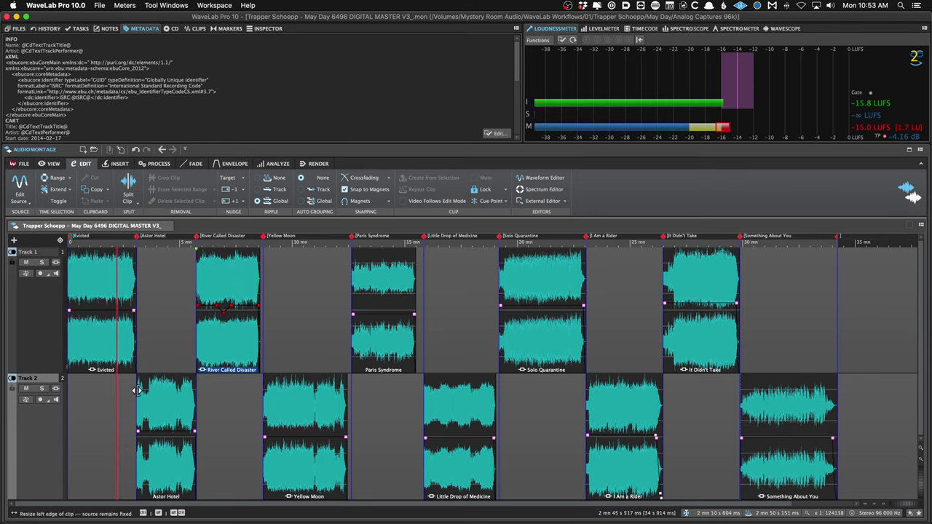
left_click_drag(163, 457, 161, 458)
key("super+s")
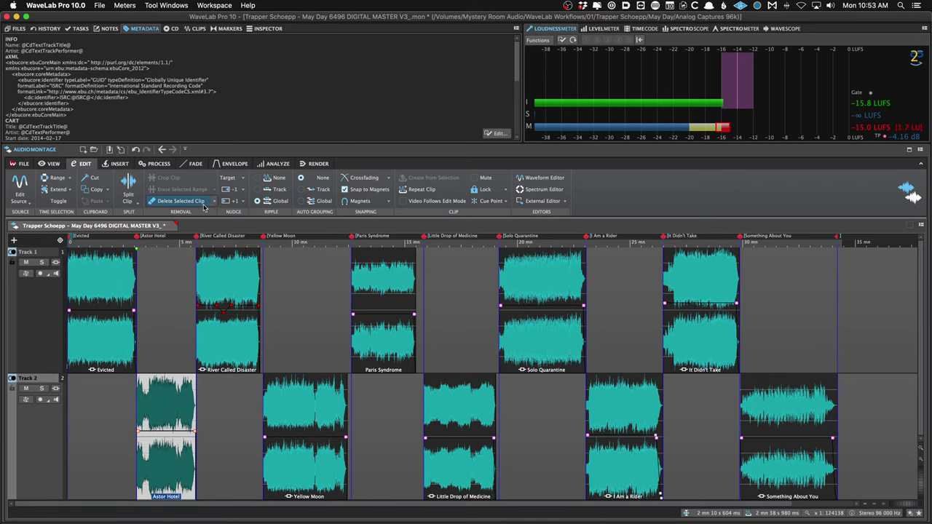
Select the Paris Syndrome clip and show the commands for replacing its audio file.
left_click(305, 272)
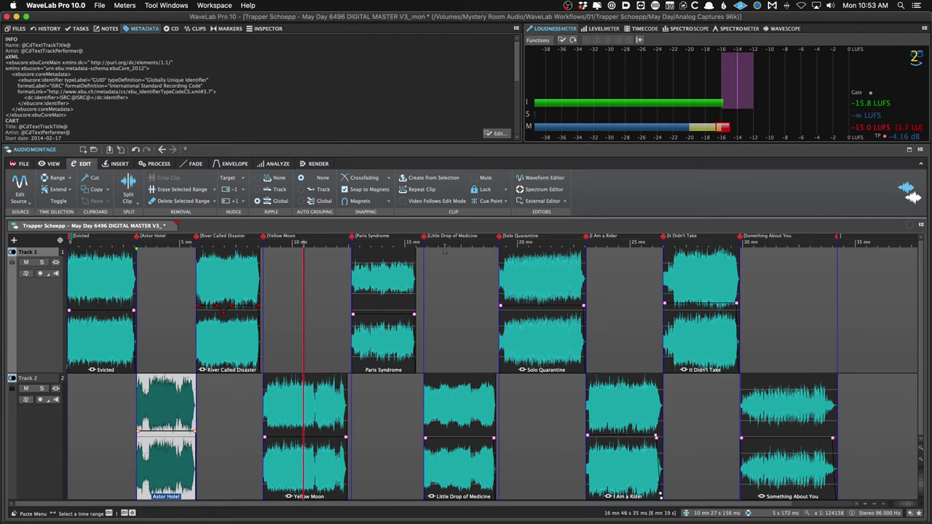
left_click(391, 279)
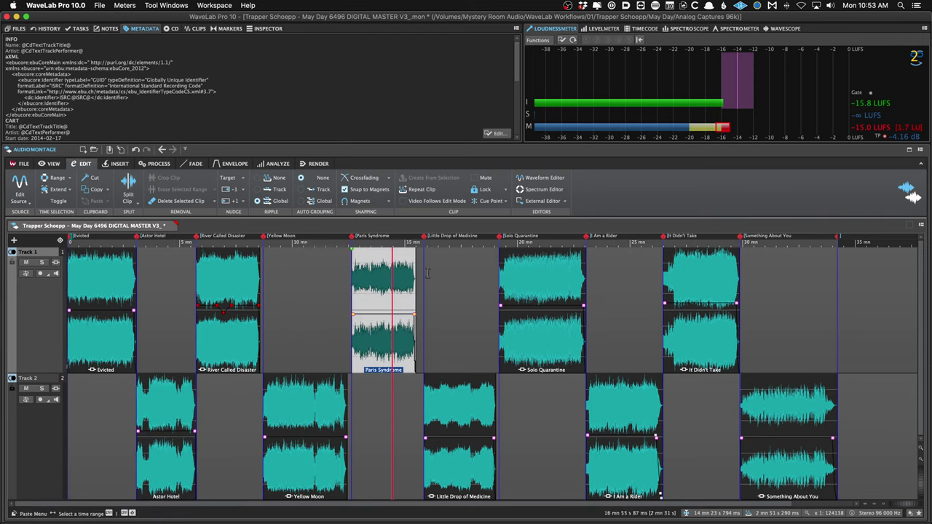
left_click(125, 168)
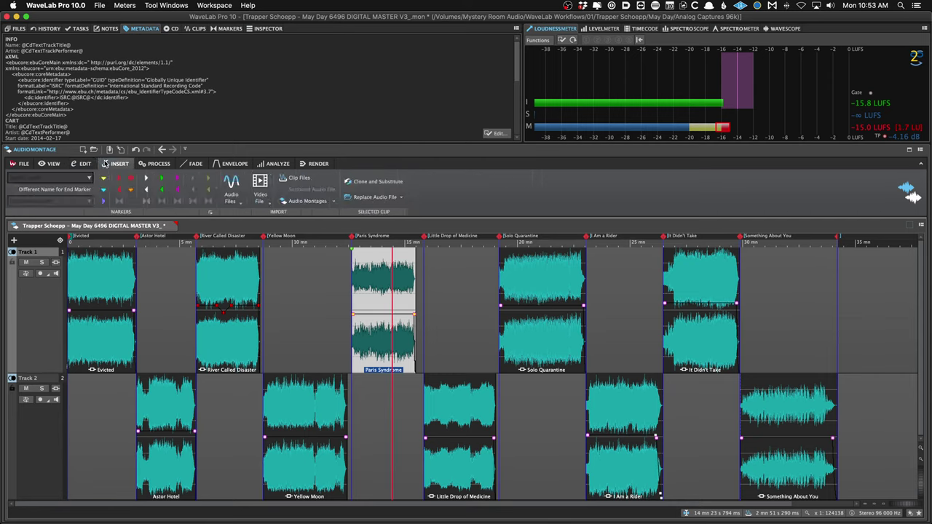
left_click(84, 164)
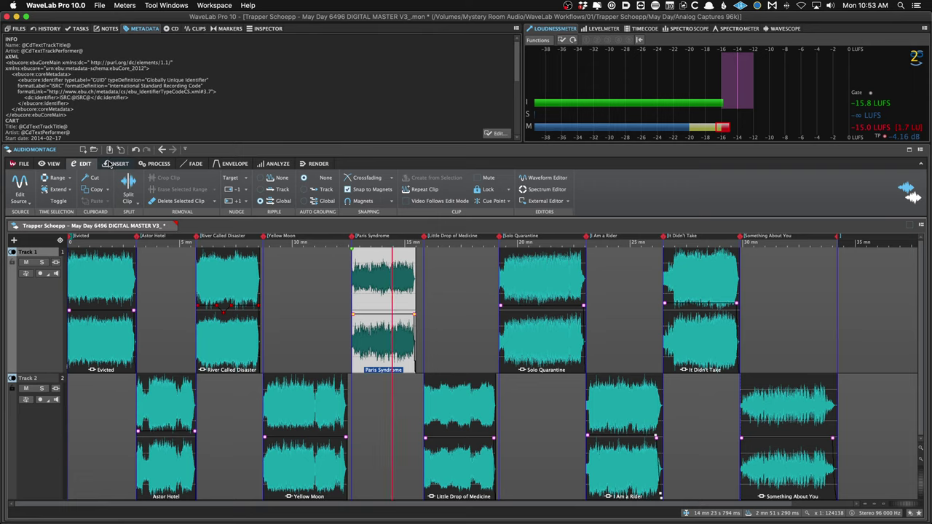
left_click(113, 164)
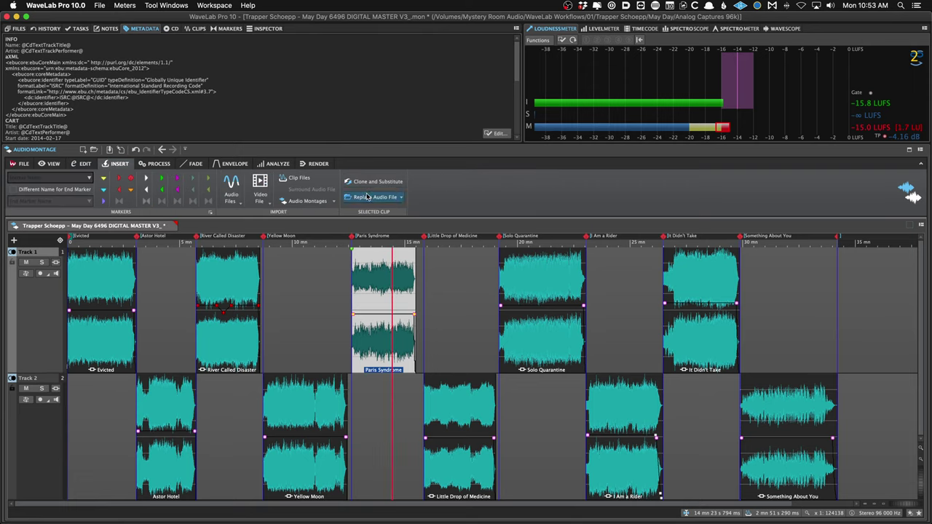
Select the River Called Disaster clip, open the file selector for replacing its audio file, and cancel it.
left_click(311, 339)
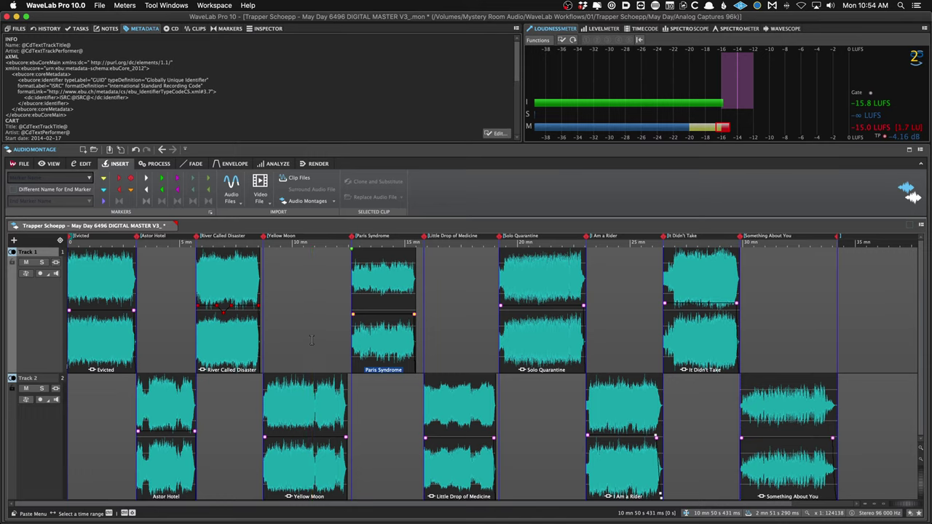
left_click(283, 404)
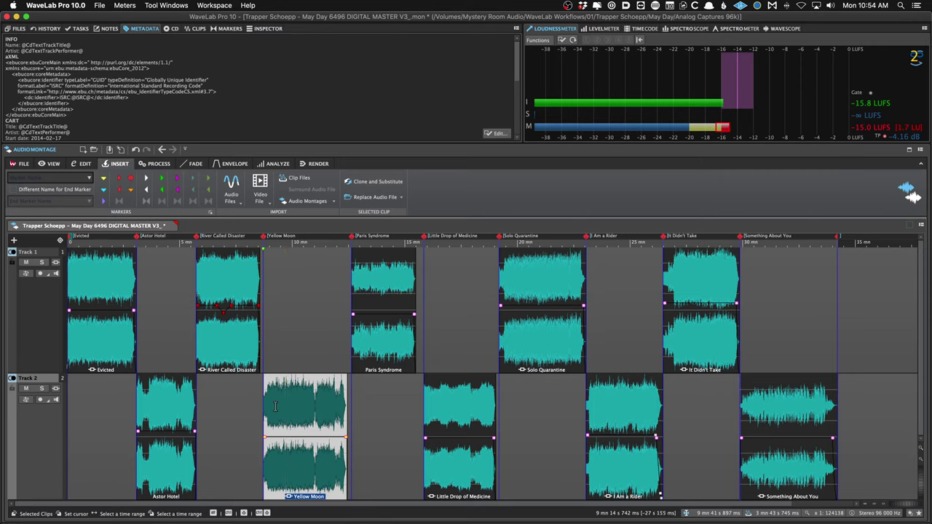
left_click(228, 276)
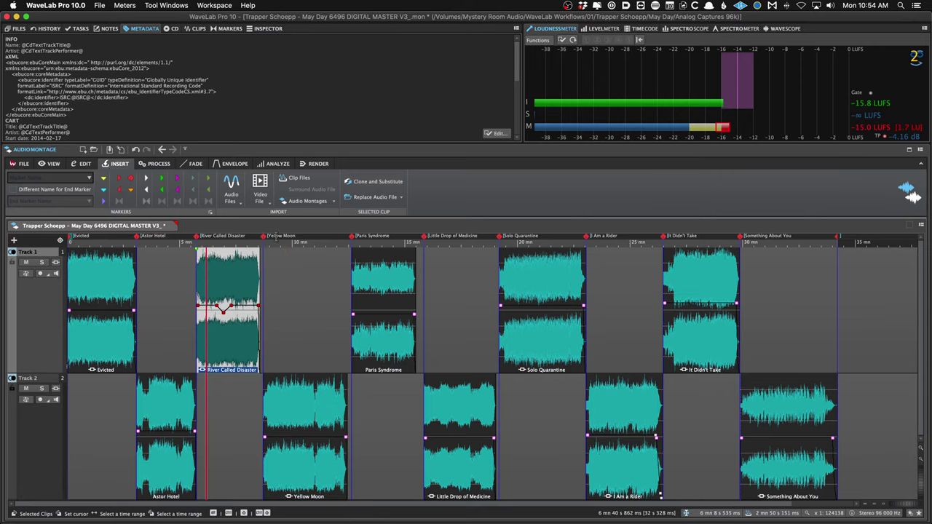
left_click(376, 197)
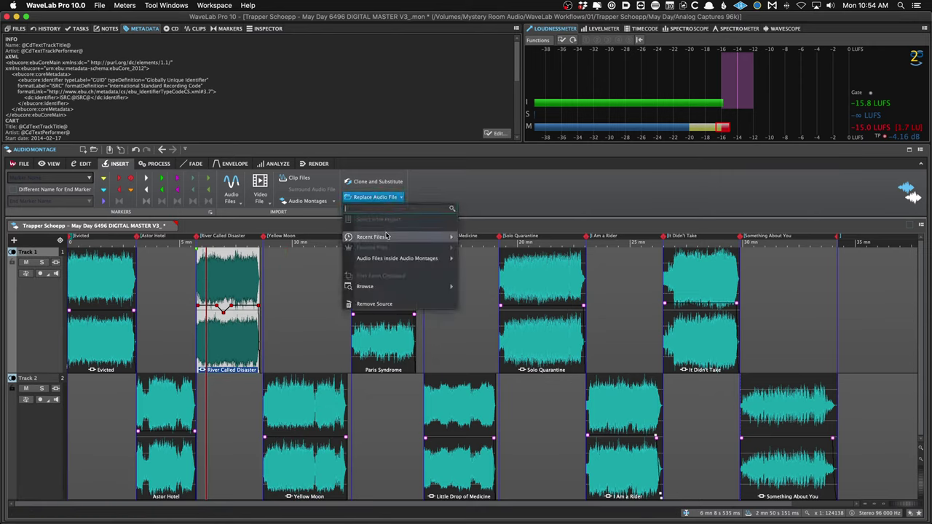
mouse_move(393, 286)
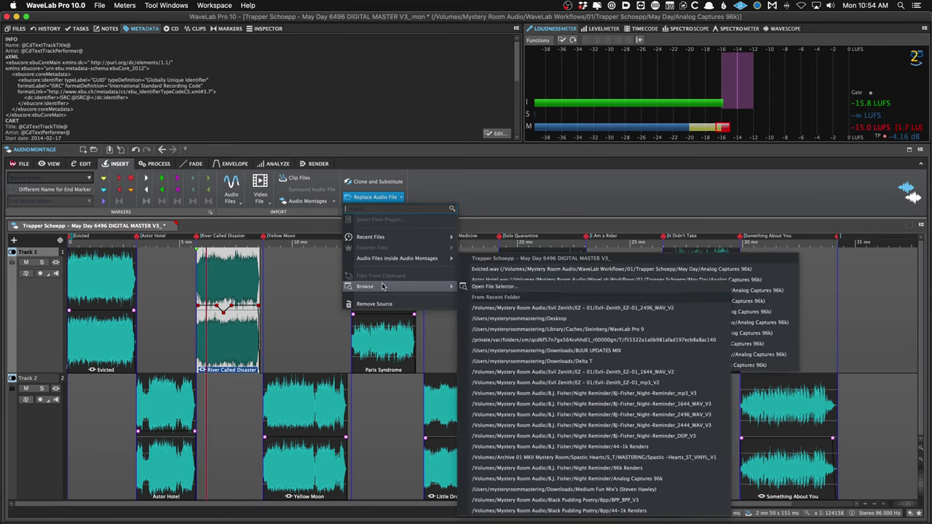
left_click(485, 287)
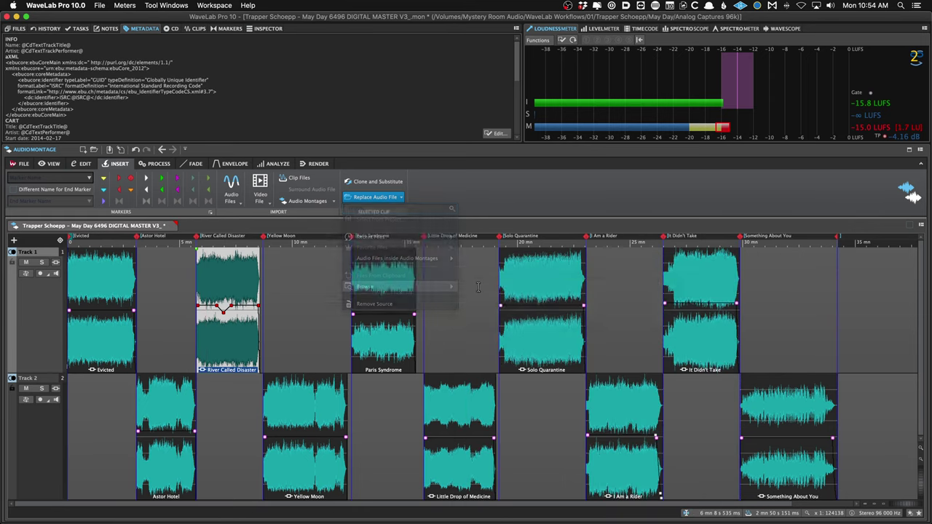
left_click(590, 293)
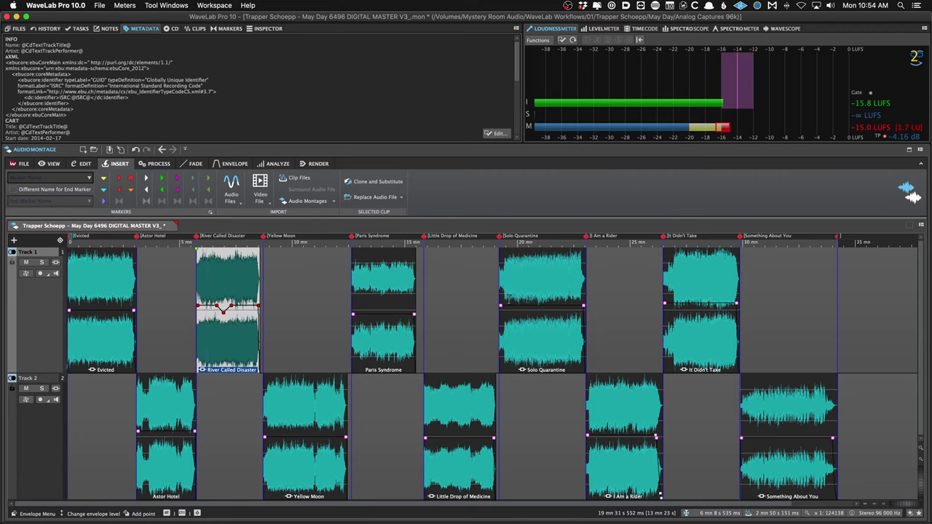
Open the replacement audio file selector for the River Called Disaster clip, and close it without choosing a file.
key("super+o")
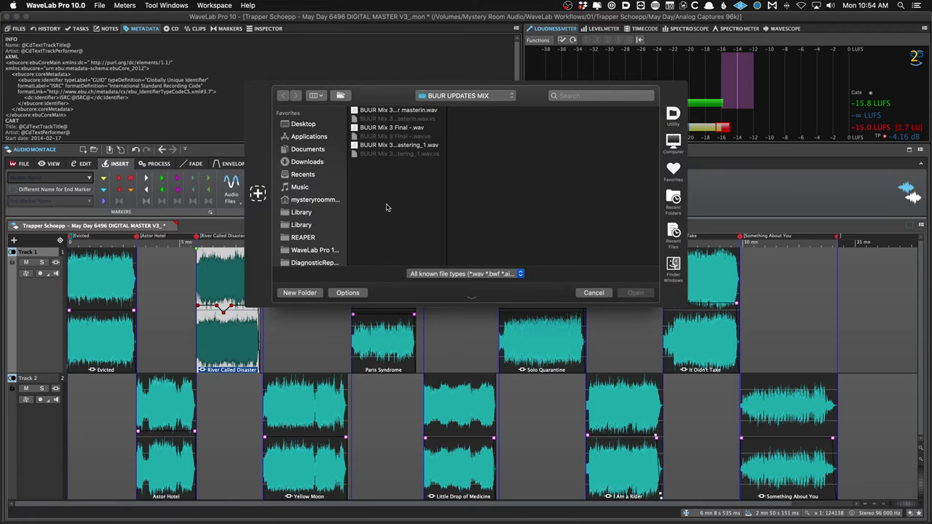
key("Escape")
scroll(201, 292, "up", 5)
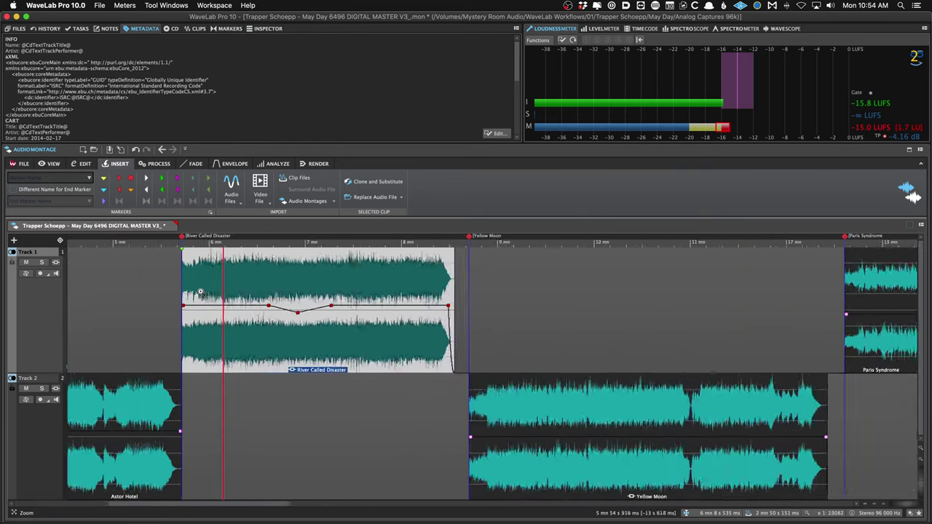
scroll(201, 292, "up", 3)
scroll(288, 285, "up", 3)
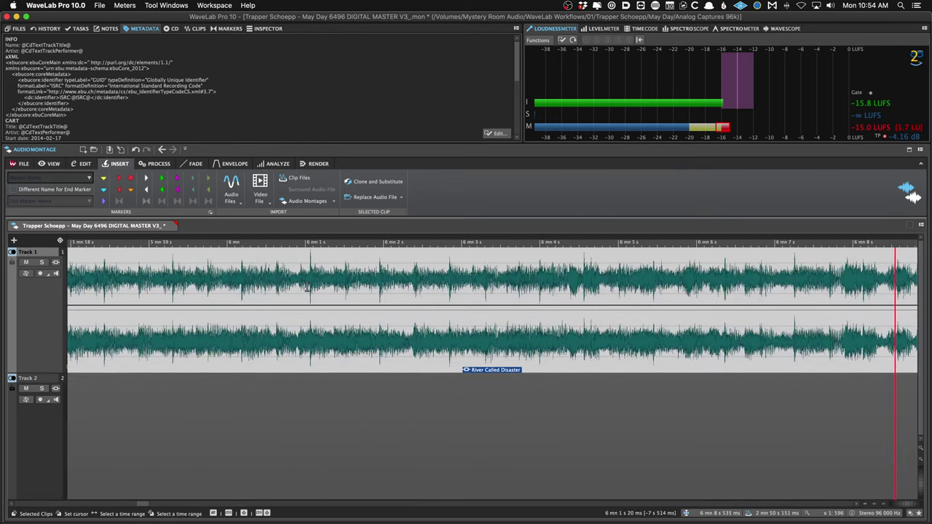
scroll(307, 286, "down", 8)
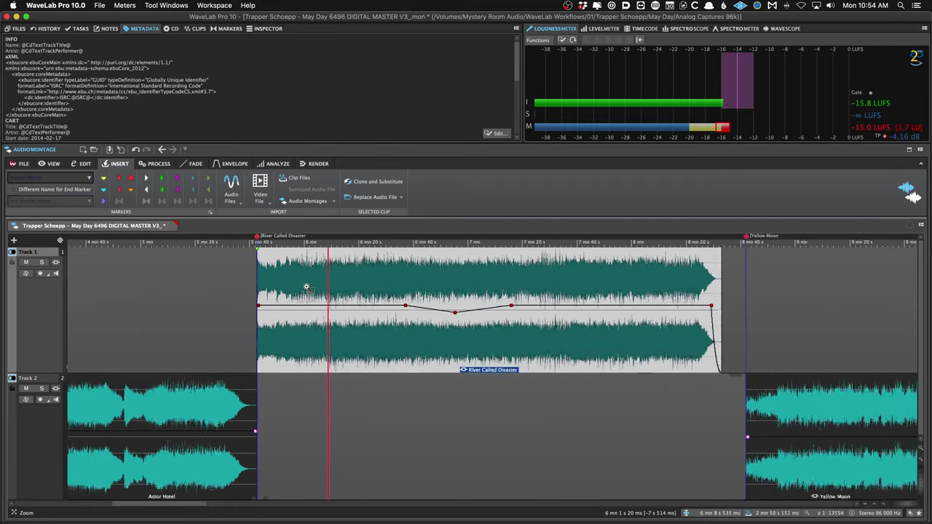
scroll(307, 286, "down", 2)
left_click(360, 278)
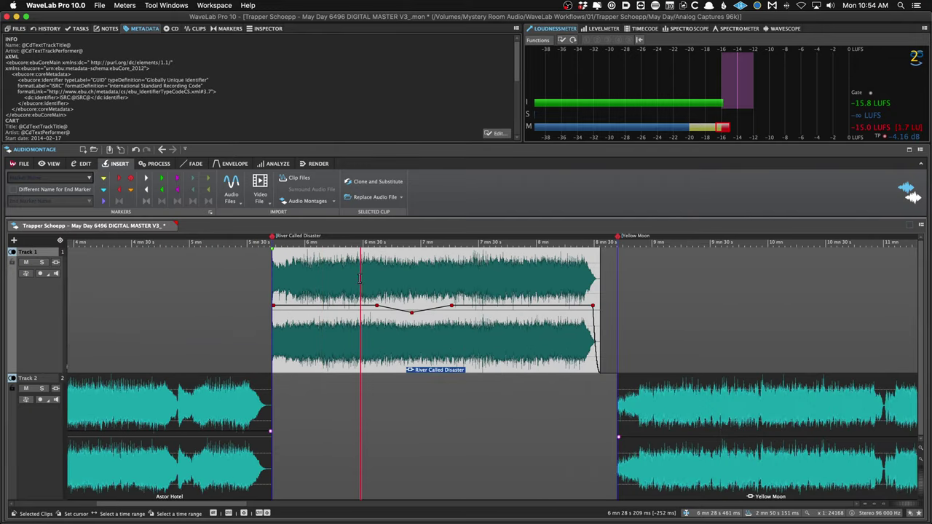
key("i")
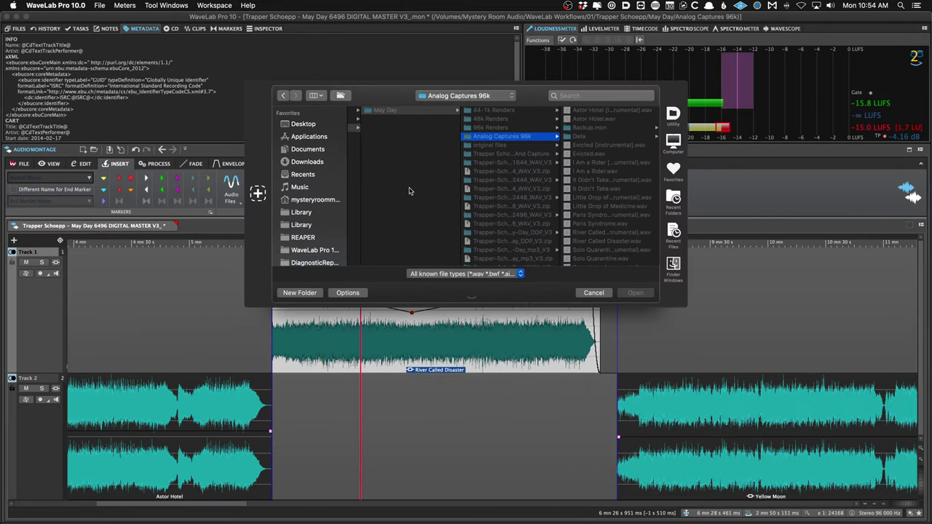
key("Escape")
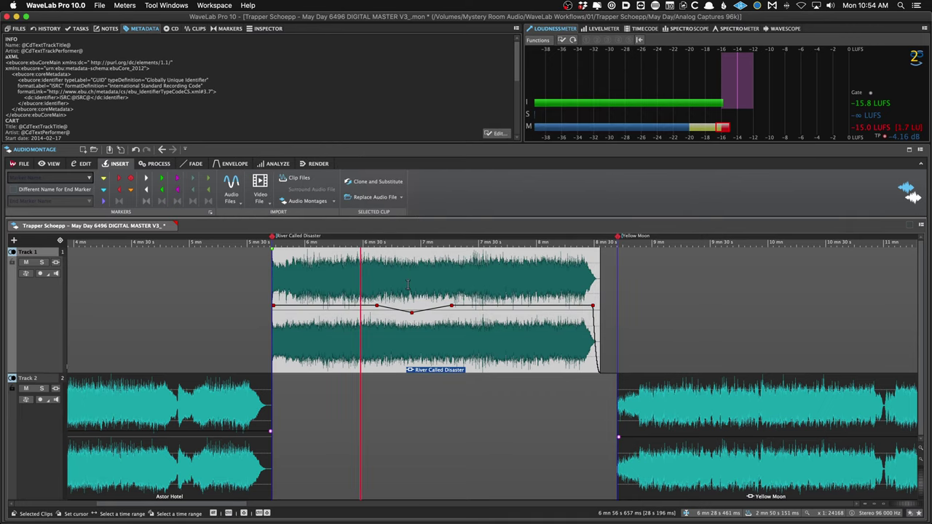
Save the montage under a new name, adding "[Instrumental]" after "May Day" and "x" at the end.
scroll(275, 291, "down", 5)
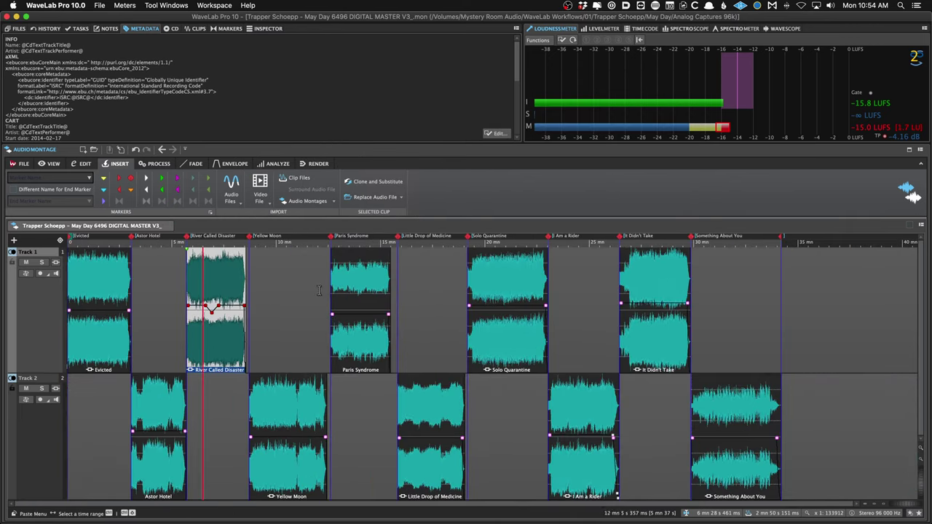
key("super+shift+s")
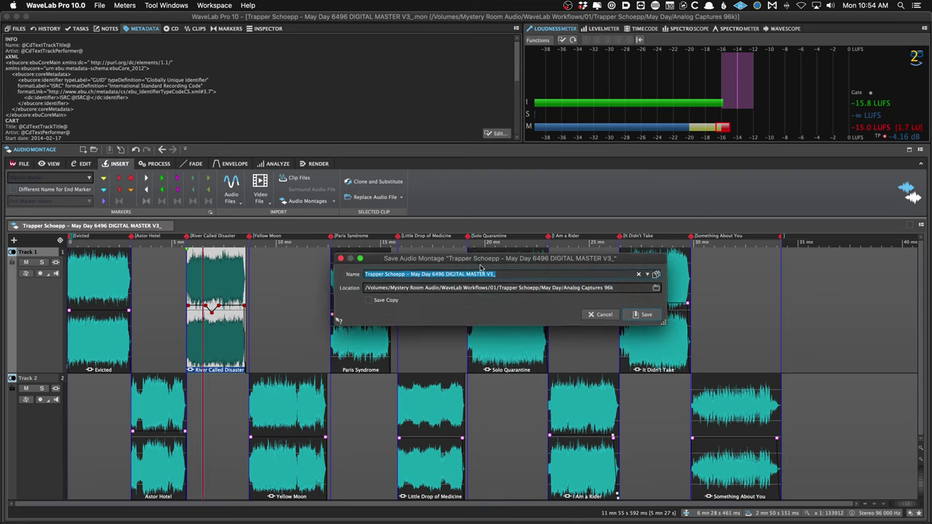
left_click(453, 274)
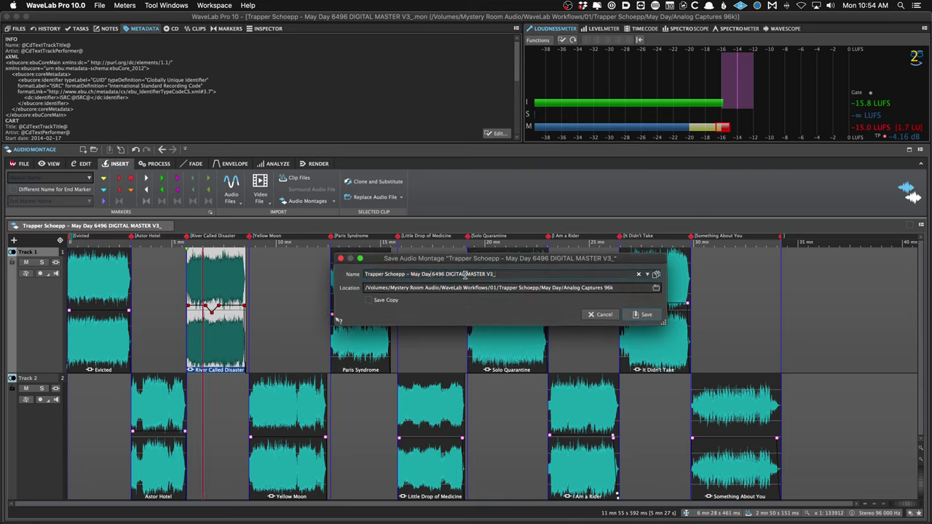
type("[Instrumental]")
type("x")
key("Return")
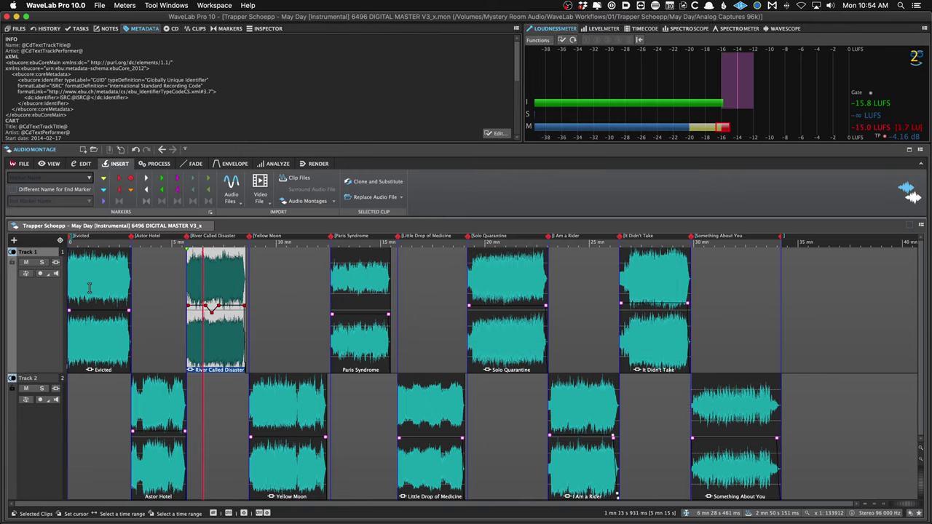
Replace the Evicted clip's audio file with Evicted [Instrumental].wav.
scroll(83, 287, "up", 4)
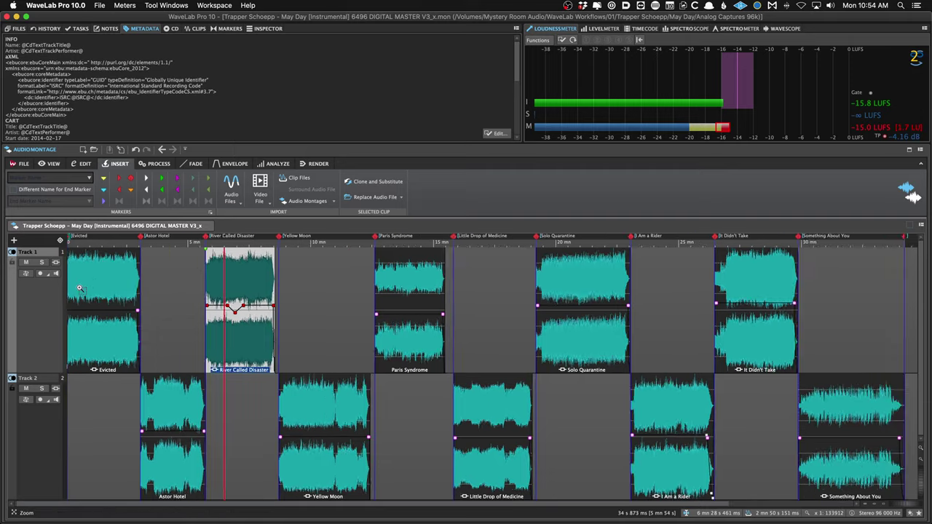
left_click(312, 289)
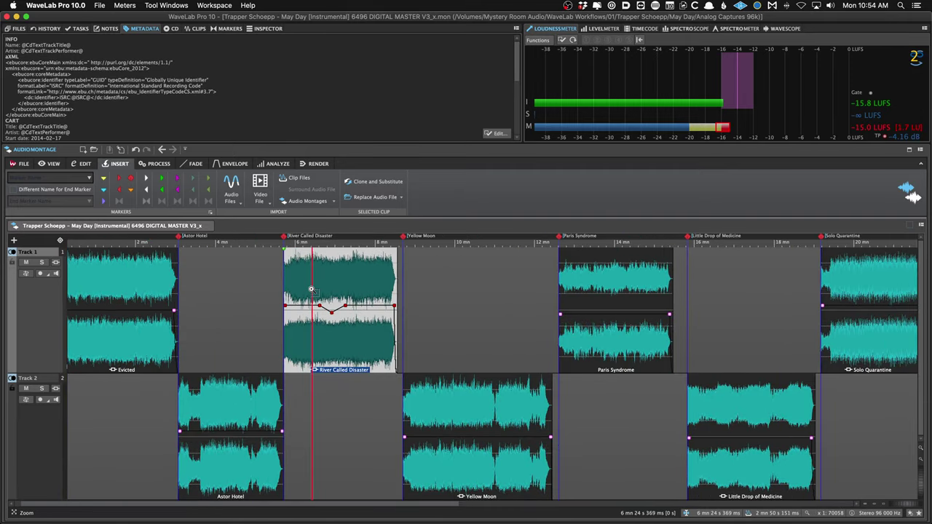
left_click(112, 287)
key("super+o")
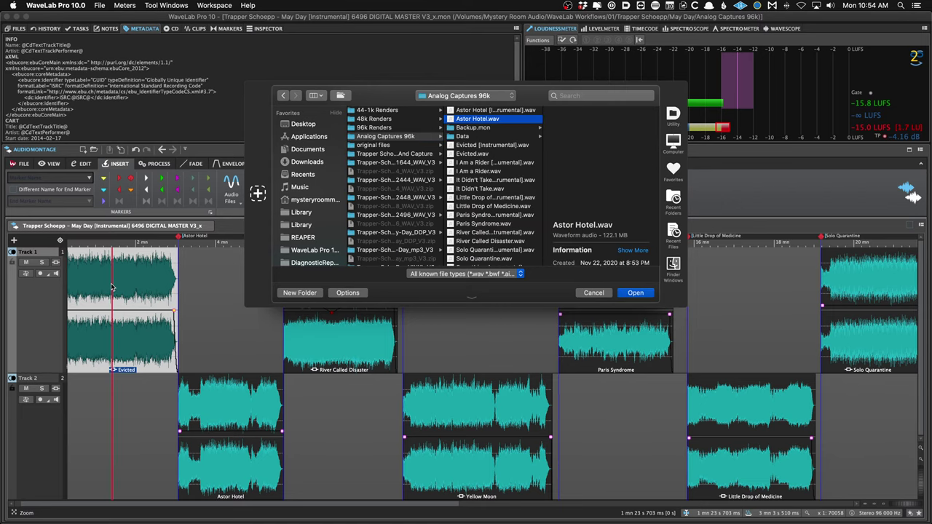
key("Return")
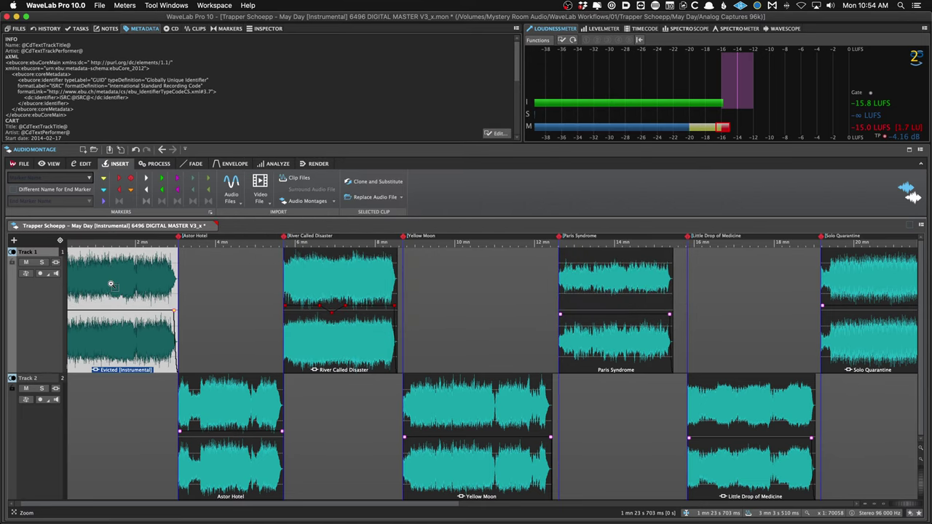
Replace the Astor Hotel clip's audio file with Astor Hotel [Instrumental].wav.
left_click(212, 412)
key("super+o")
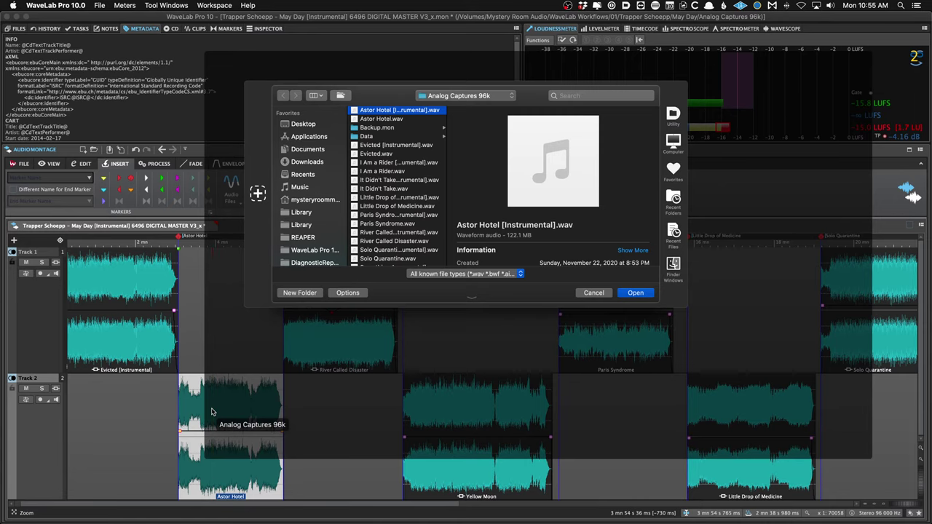
key("Return")
Browse replacement files for the River Called Disaster clip, cancel the selection, and save the montage.
left_click(314, 284)
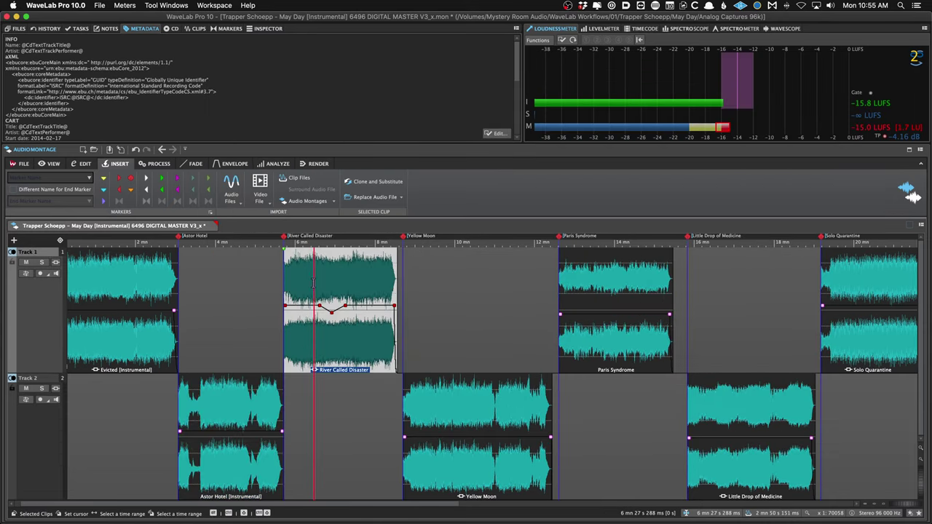
key("super+o")
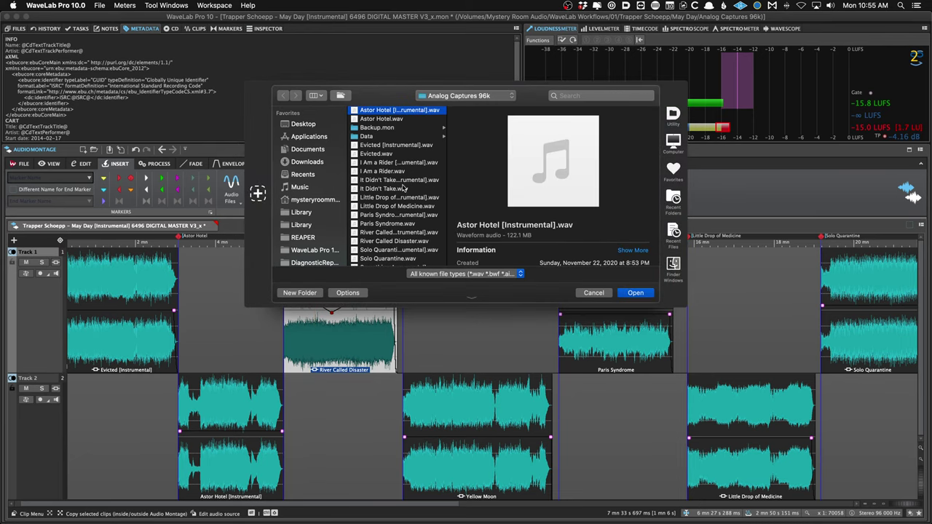
scroll(399, 177, "down", 5)
left_click(594, 292)
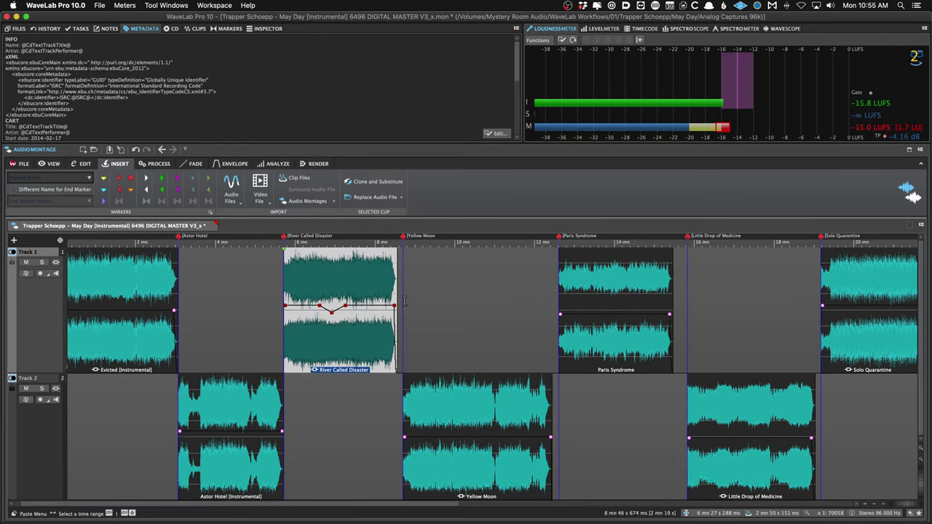
key("super+s")
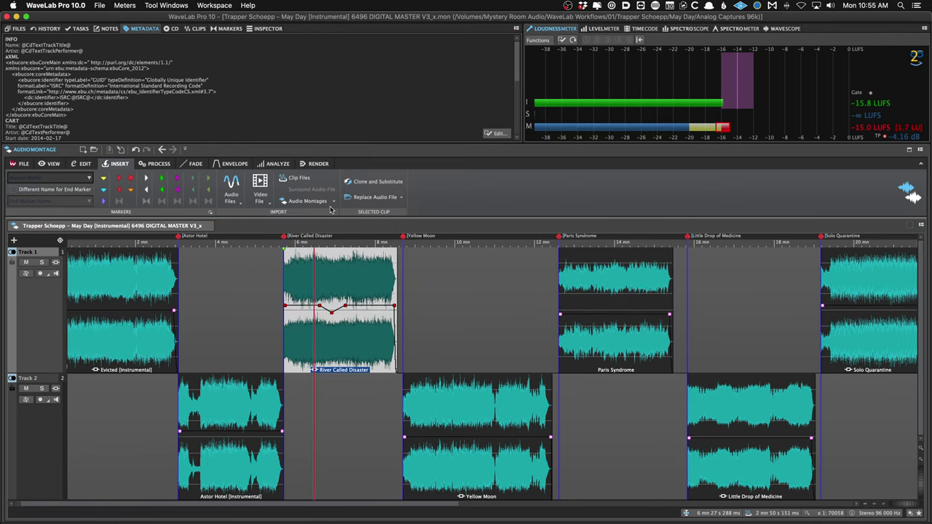
Show the montage's processing commands and the montage output effects in the Inspector.
left_click(155, 164)
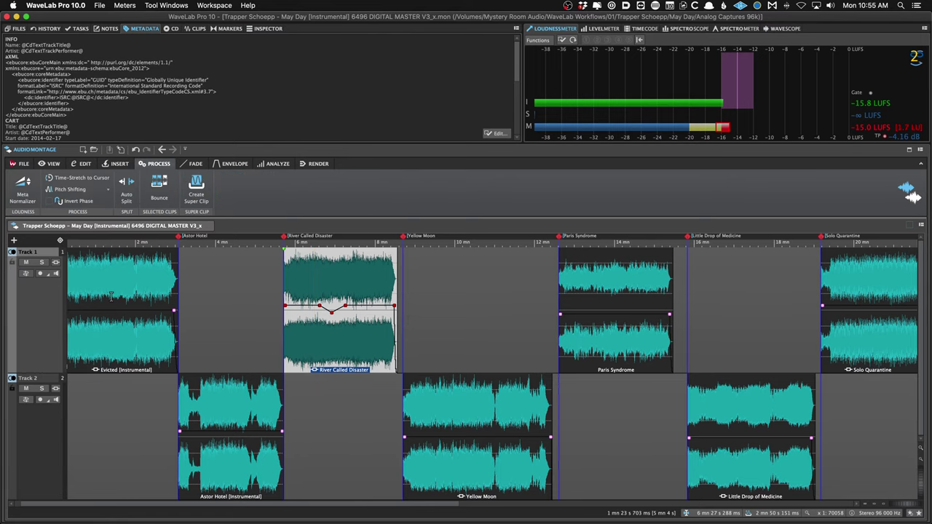
scroll(107, 298, "down", 1)
scroll(108, 297, "down", 2)
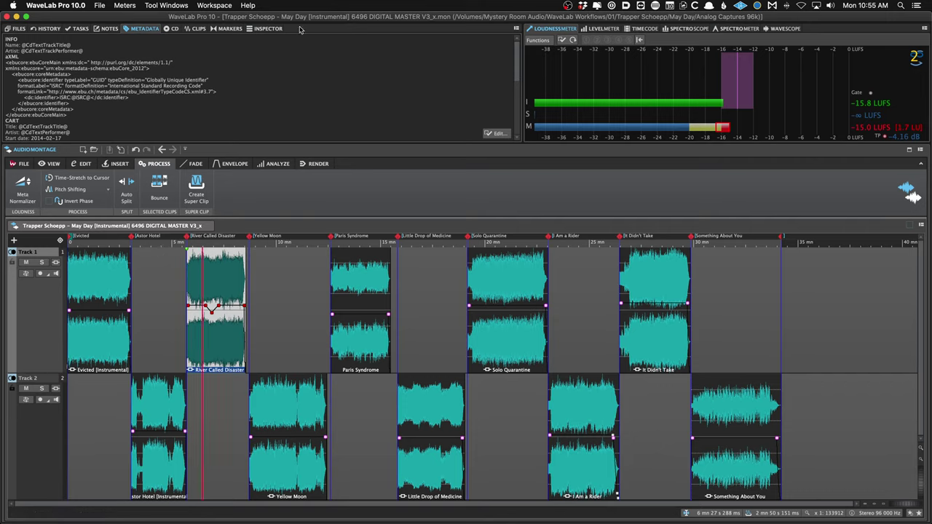
left_click(267, 29)
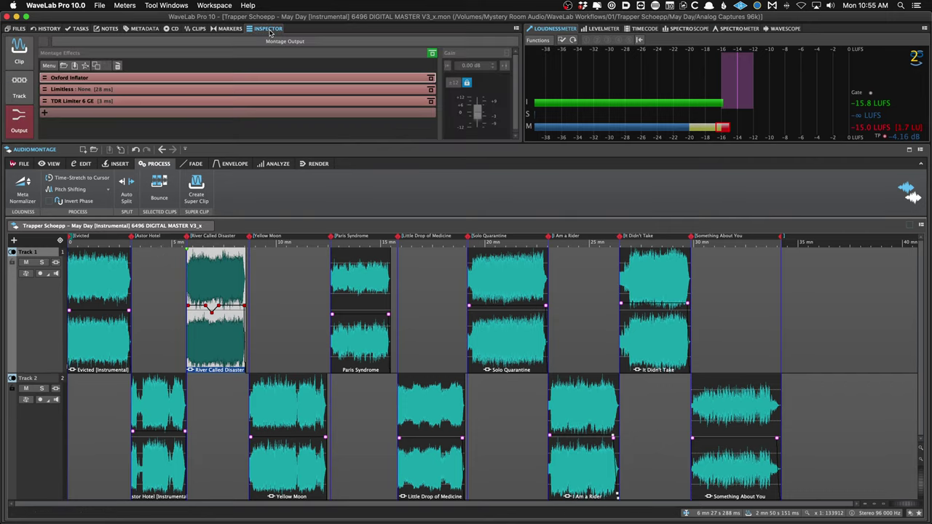
Apply the Loudness Meta Normalizer with the JP Start ITB preset, matching the clips to -16.00 LUFS at the top of the loudness range.
left_click(70, 285)
left_click(91, 291)
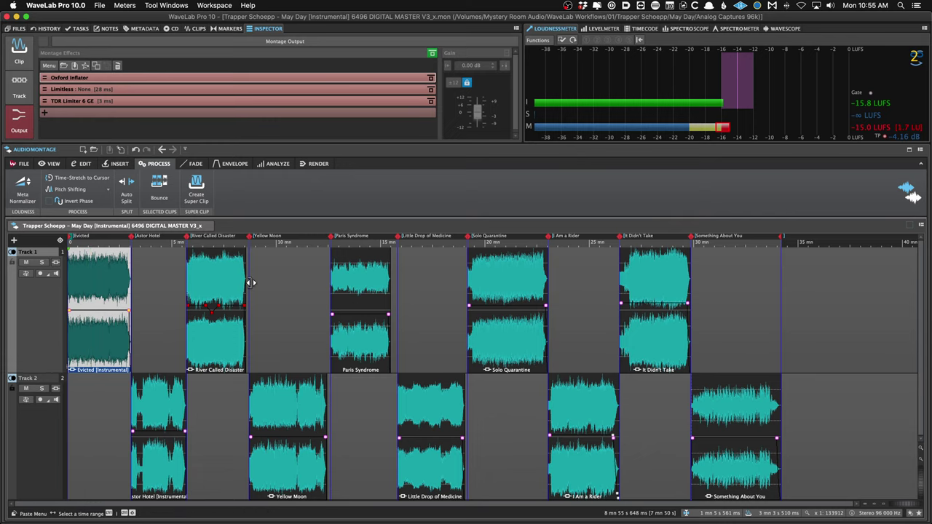
left_click(23, 193)
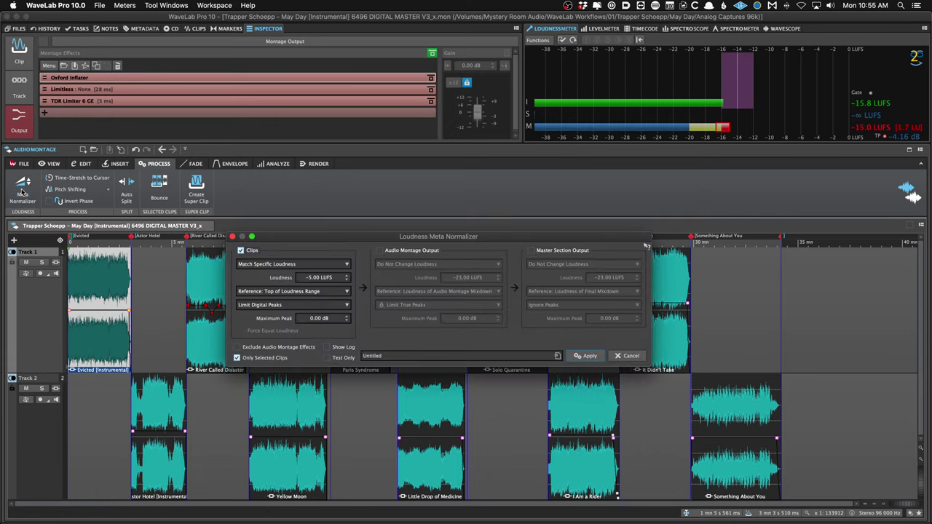
left_click(394, 356)
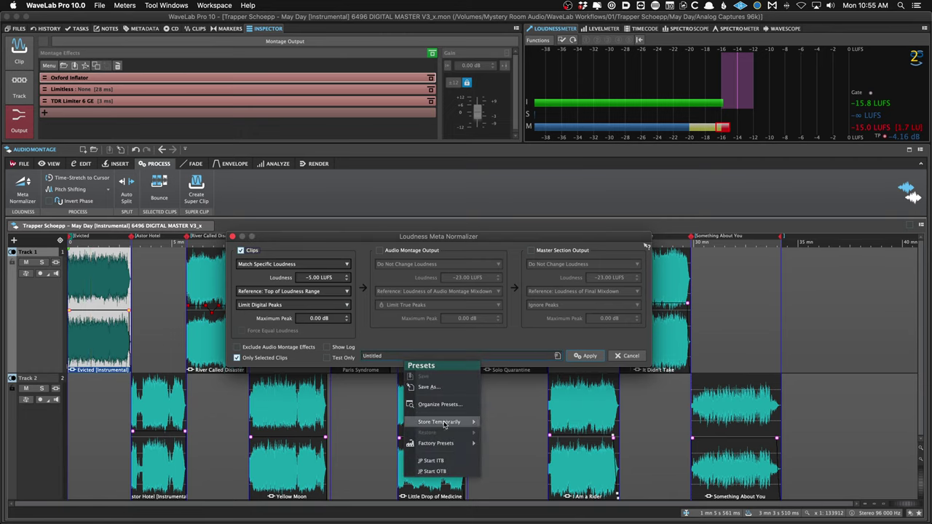
left_click(459, 462)
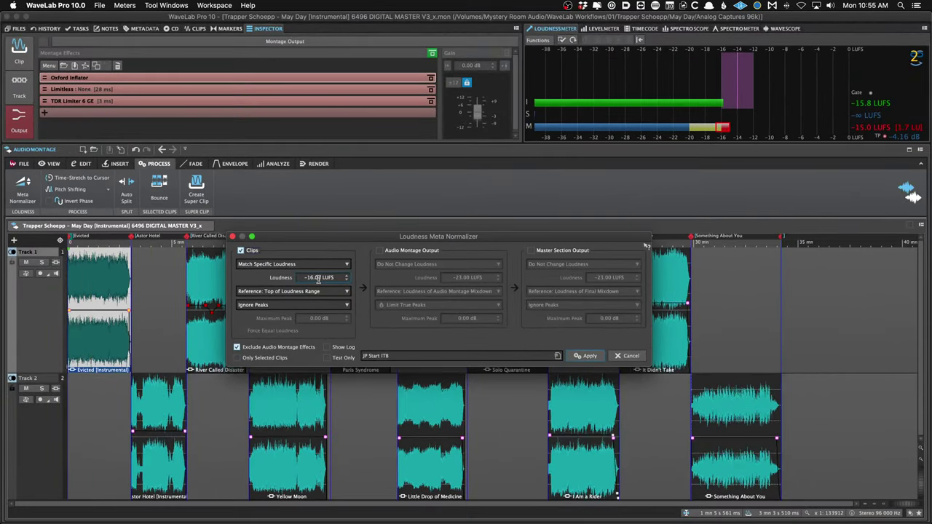
left_click(574, 353)
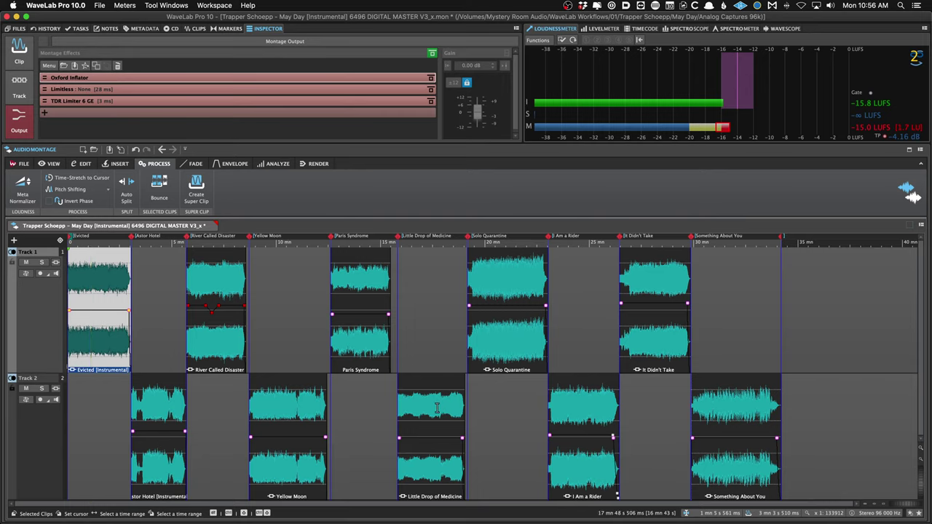
Examine the Pre-Gain and Post-Gain values of the songs in the clip list.
left_click(196, 29)
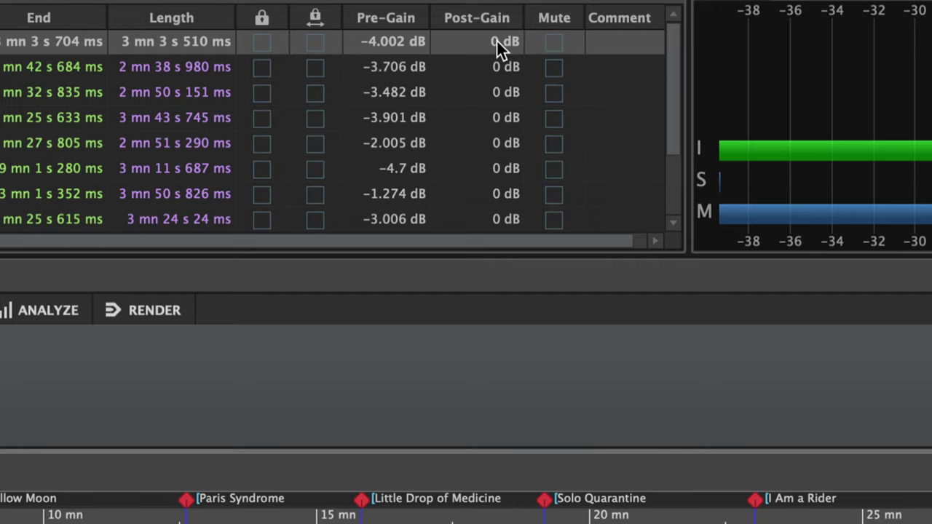
scroll(500, 45, "right", 1)
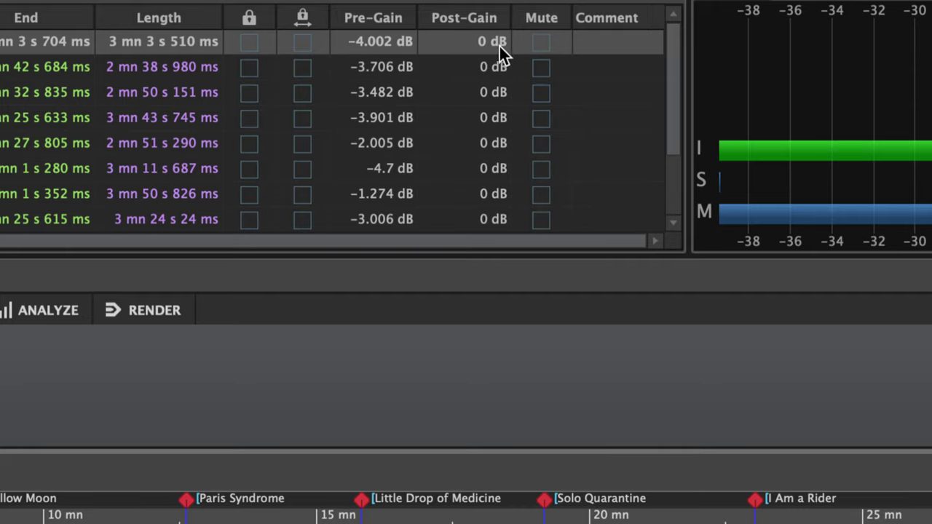
scroll(500, 47, "down", 2)
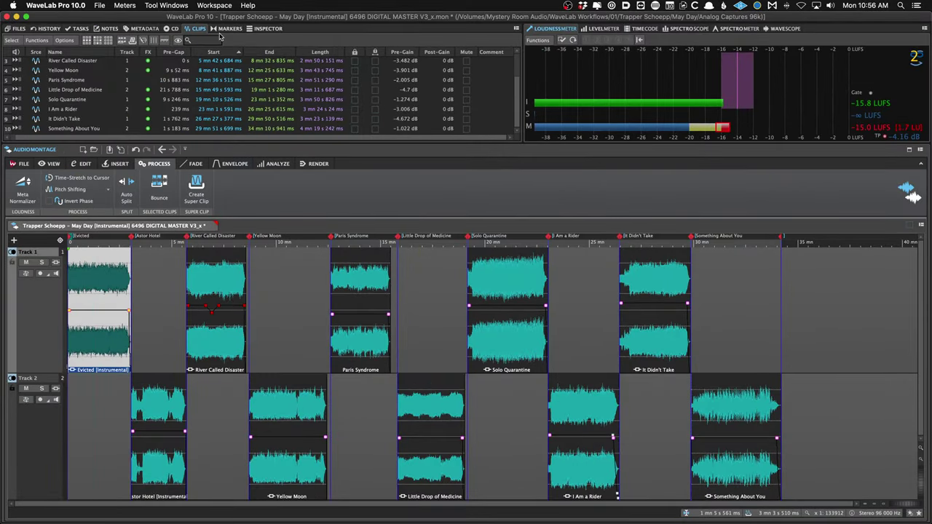
Show the fade settings for the Evicted [Instrumental] clip.
left_click(195, 163)
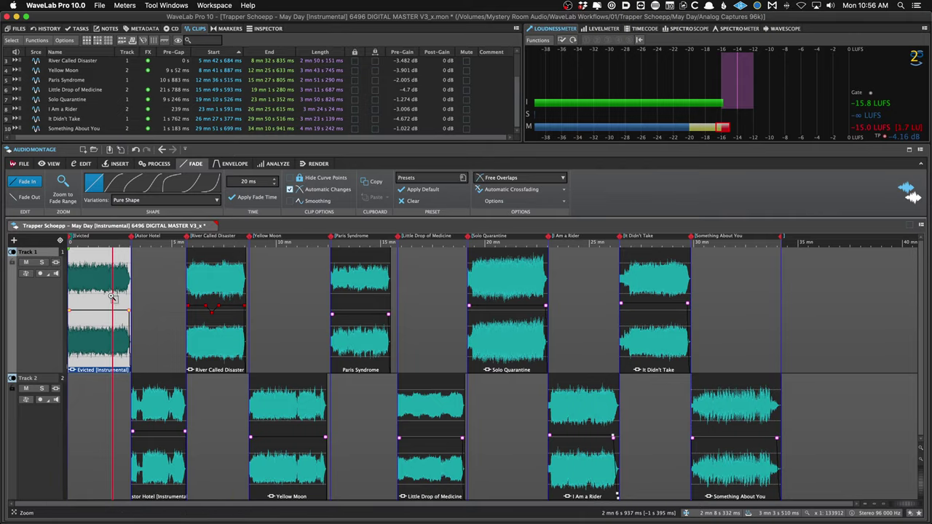
key("Up")
key("Up")
key("Up")
key("Down")
key("Down")
key("Down")
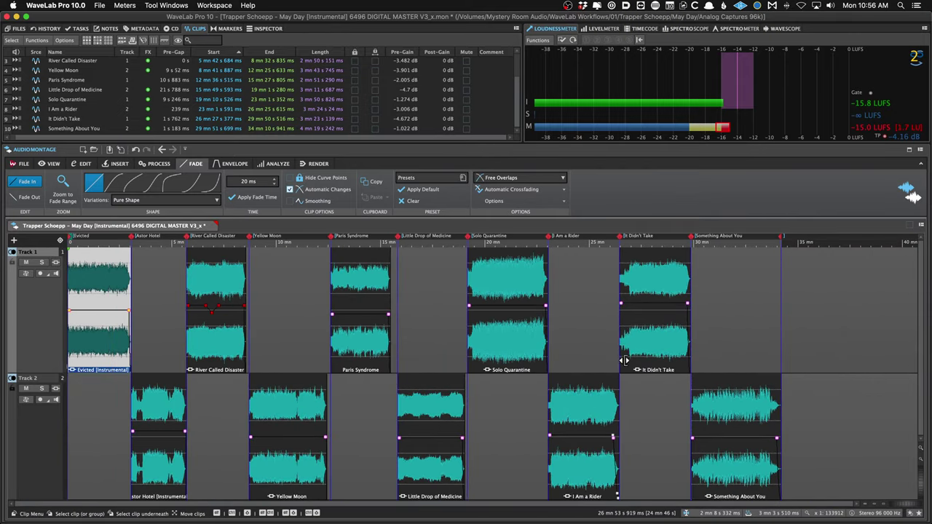
Extend the end of the I Am a Rider clip to about 26 min 35 s, shifting the following songs along.
scroll(624, 361, "up", 6)
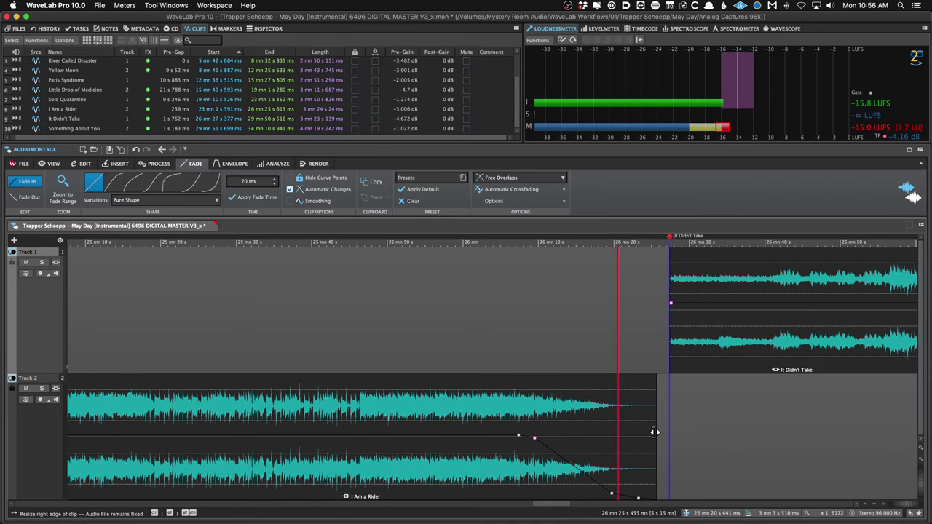
left_click_drag(654, 432, 724, 441)
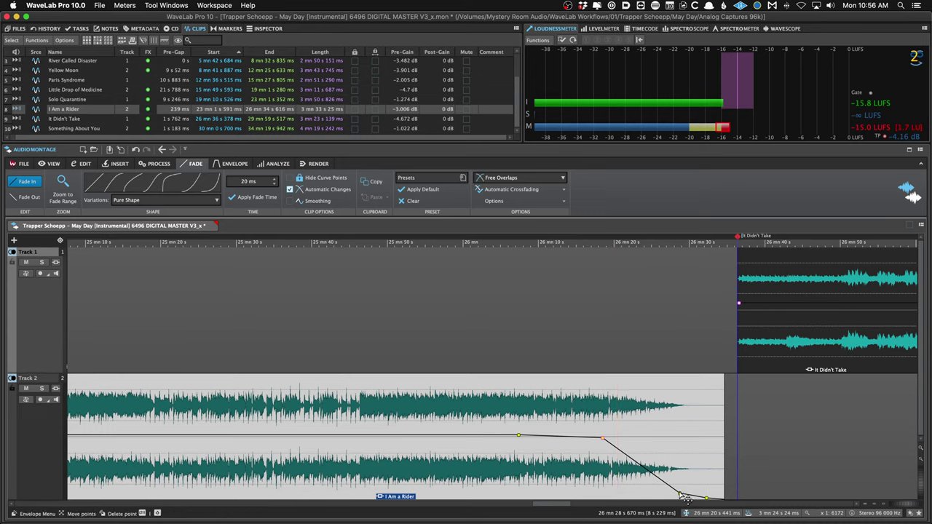
Reshape the fade-out envelope of the I Am a Rider clip and move the clip's end to about 26 min 36 s.
left_click_drag(680, 495, 670, 477)
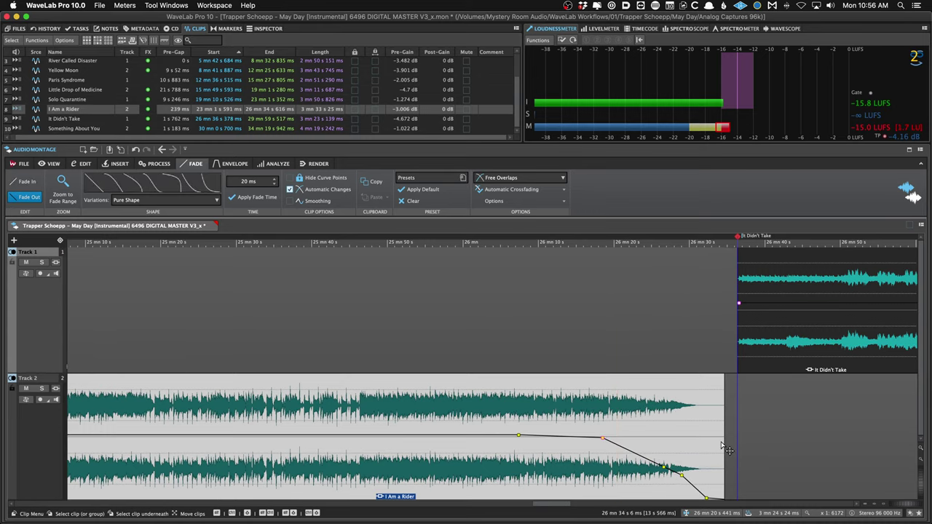
left_click_drag(731, 441, 767, 441)
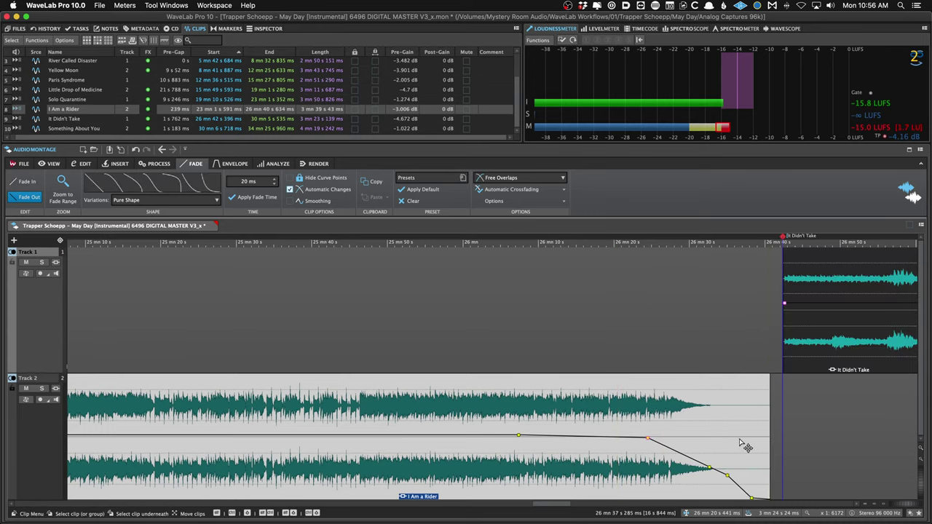
mouse_move(735, 485)
left_mouse_down()
mouse_move(753, 470)
mouse_move(734, 475)
left_mouse_up()
left_click(645, 408)
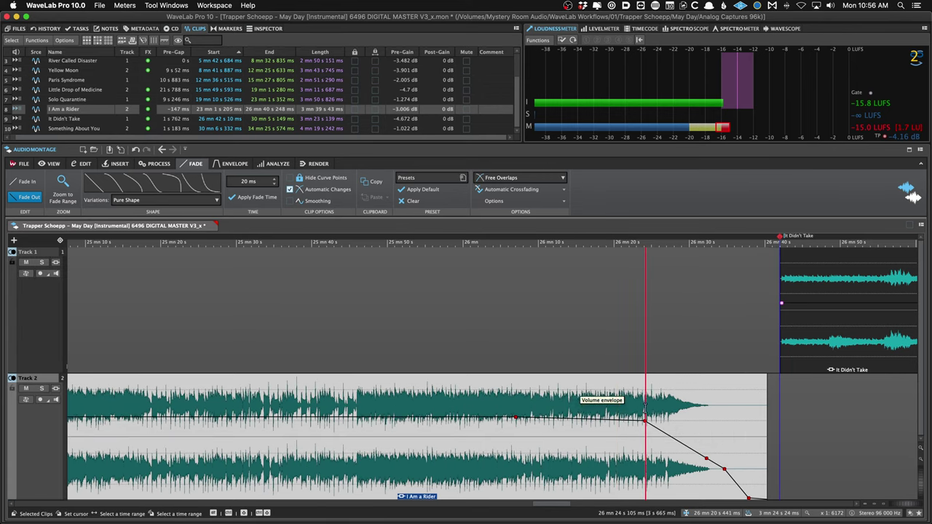
left_click_drag(769, 429, 739, 430)
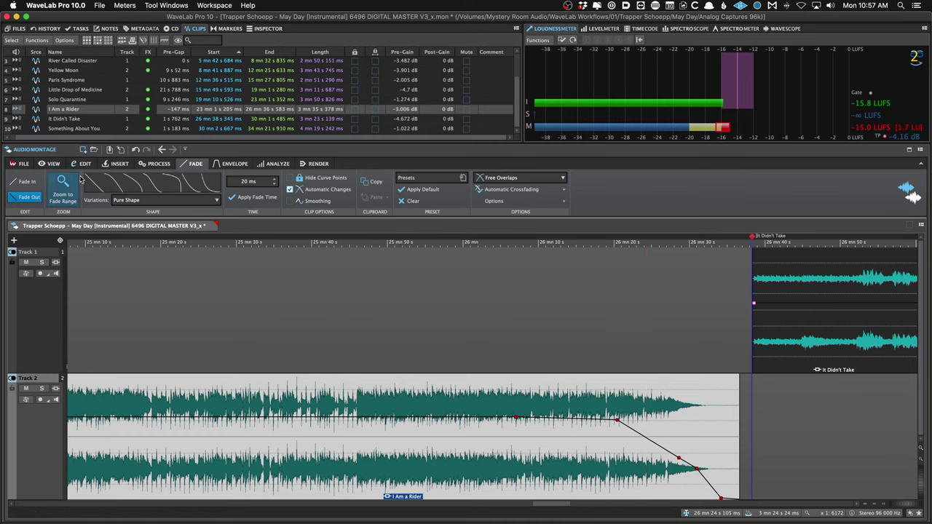
scroll(585, 374, "down", 1)
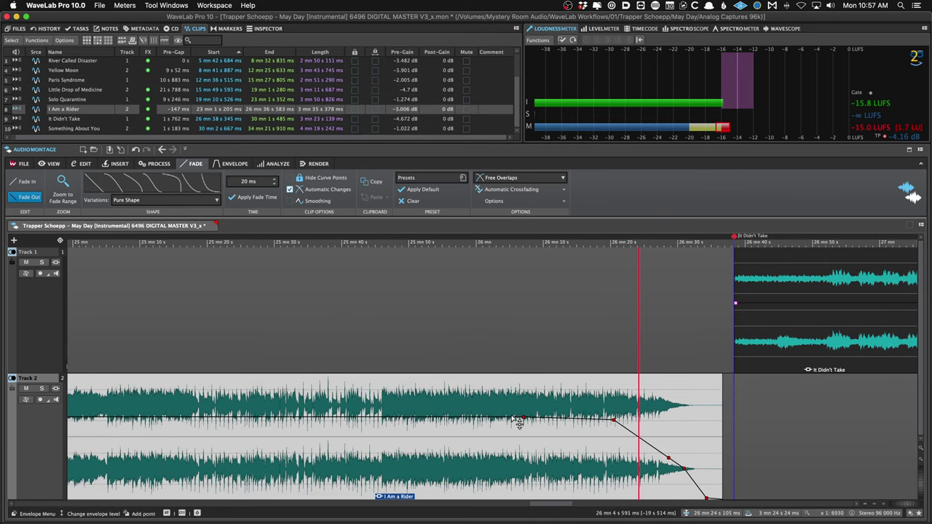
Remove the fade-out from the end of the Evicted [Instrumental] clip by resetting its envelope.
scroll(579, 396, "down", 15)
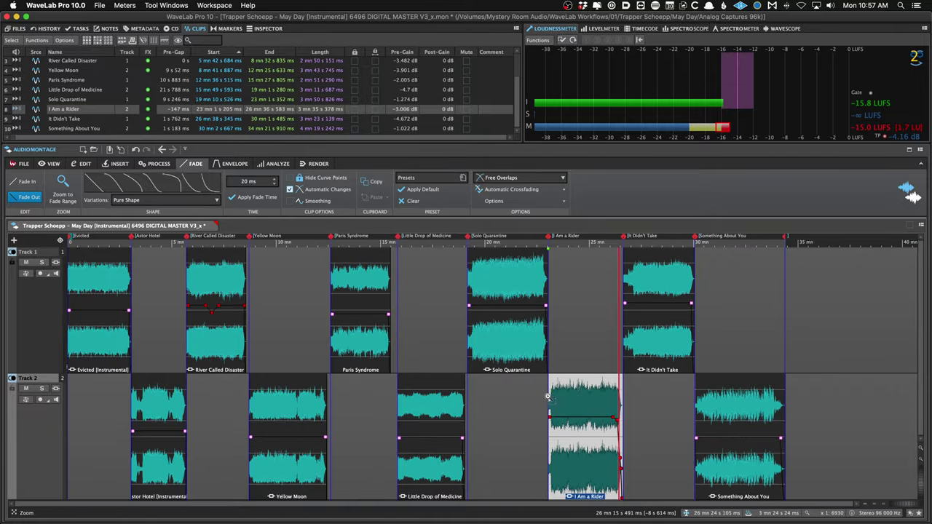
left_click(125, 292)
key("h")
key("h")
key("h")
key("h")
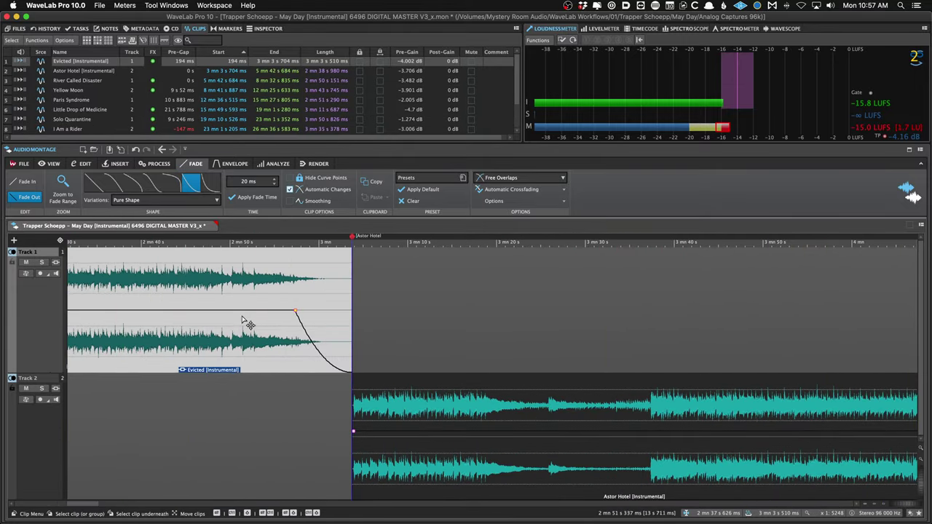
right_click(245, 312)
left_click(274, 328)
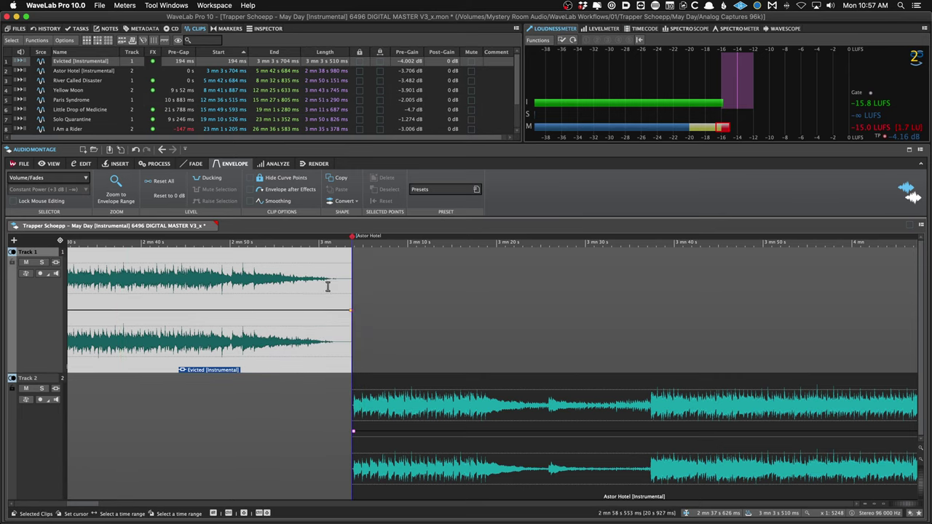
Try an exponential fade-out about 3 s long at the end of the Evicted [Instrumental] clip and undo it.
left_click_drag(346, 306, 322, 292)
left_click(191, 185)
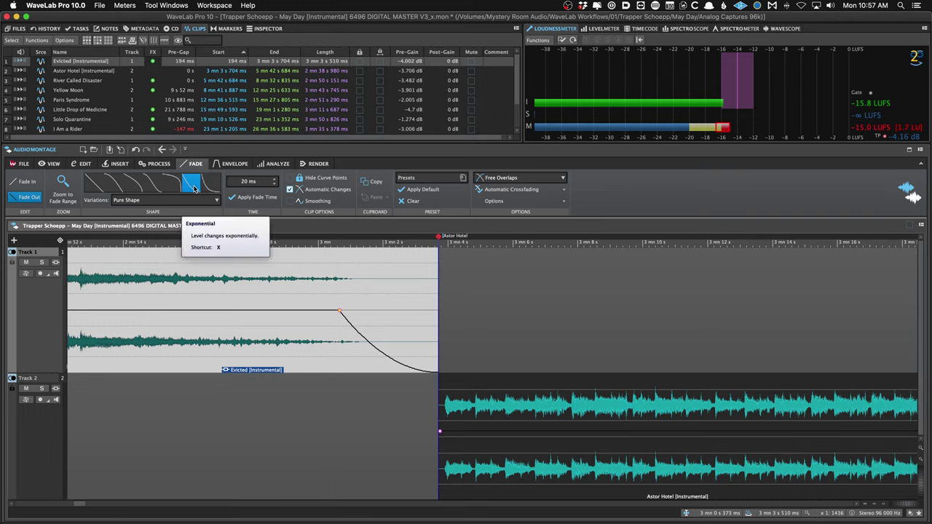
key("super+z")
key("super+z")
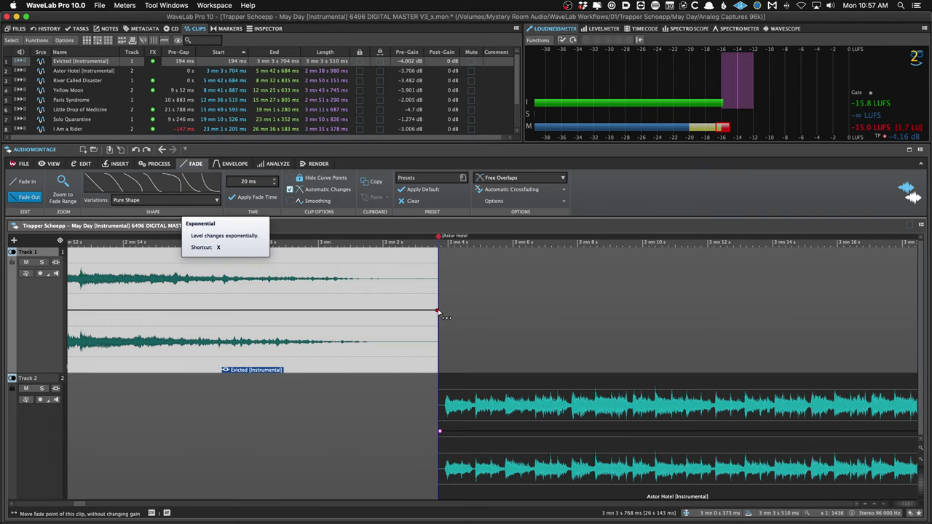
Create an exponential fade-out about 7 s long at the end of the Evicted [Instrumental] clip.
left_click_drag(437, 311, 317, 311)
key("x")
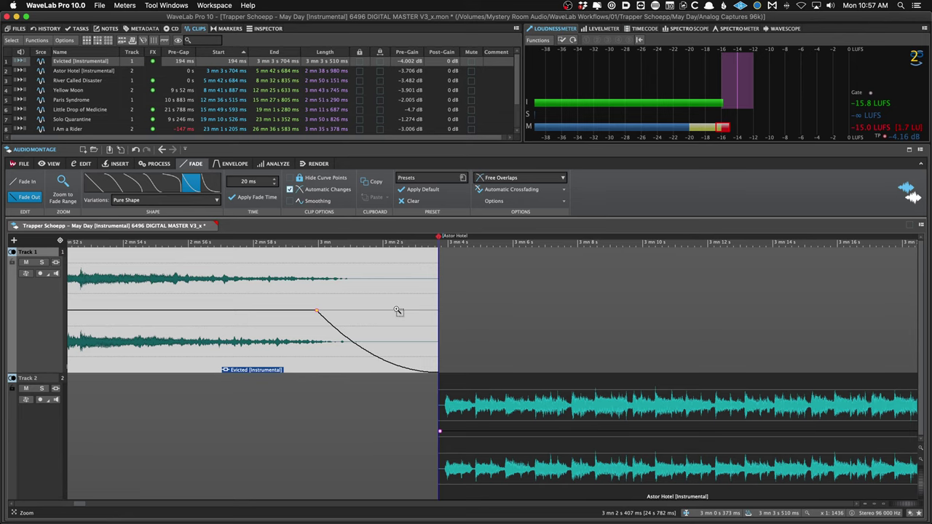
scroll(396, 308, "down", 2)
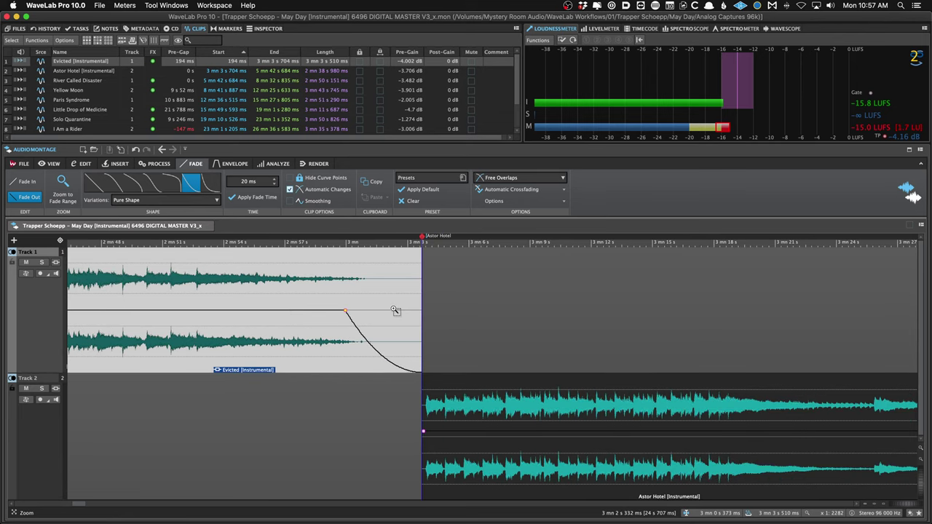
left_click(347, 313)
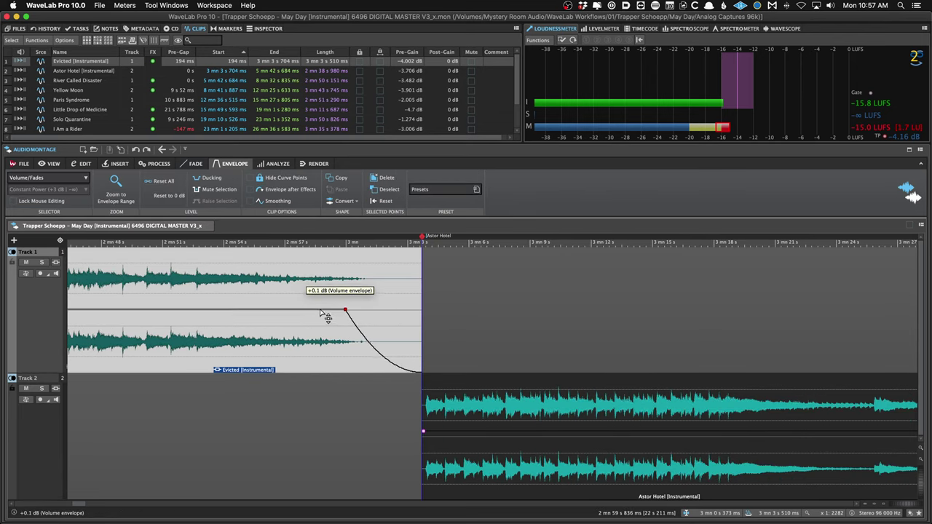
left_click_drag(346, 312, 278, 311)
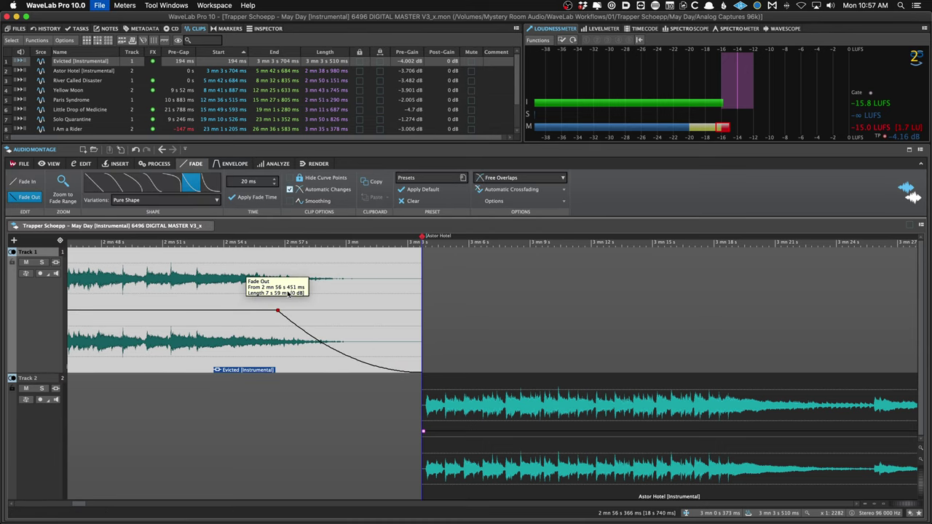
scroll(220, 280, "down", 2)
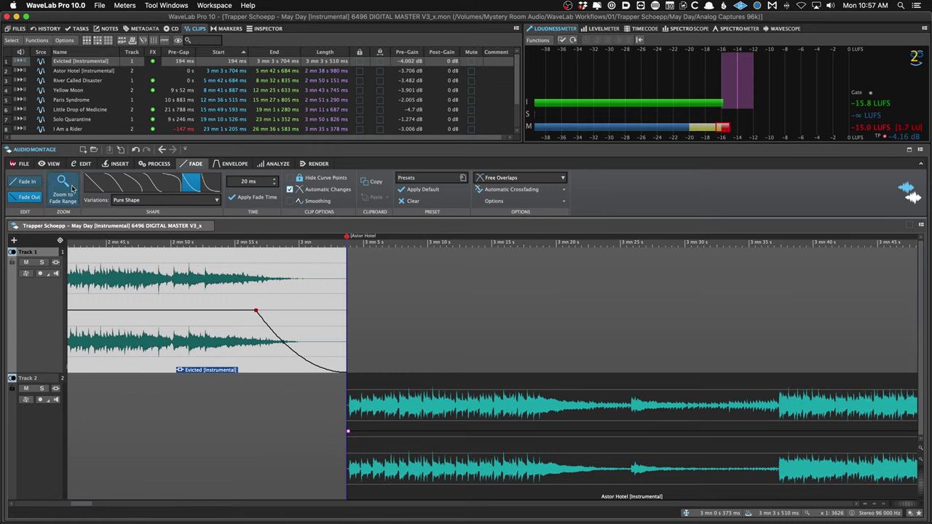
Show the Pan envelope of the Evicted [Instrumental] clip and return to the Volume/Fades envelope.
left_click(233, 164)
scroll(208, 305, "down", 10)
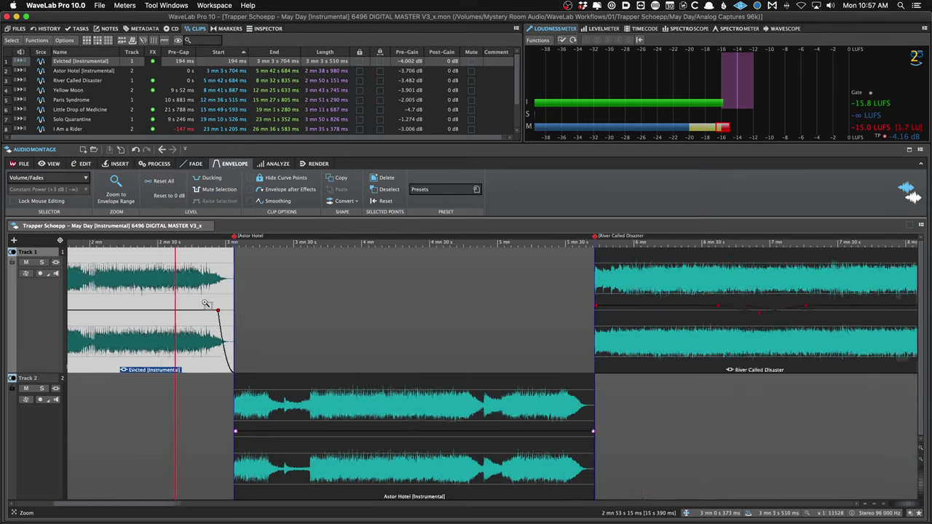
scroll(204, 303, "down", 3)
scroll(85, 294, "up", 6)
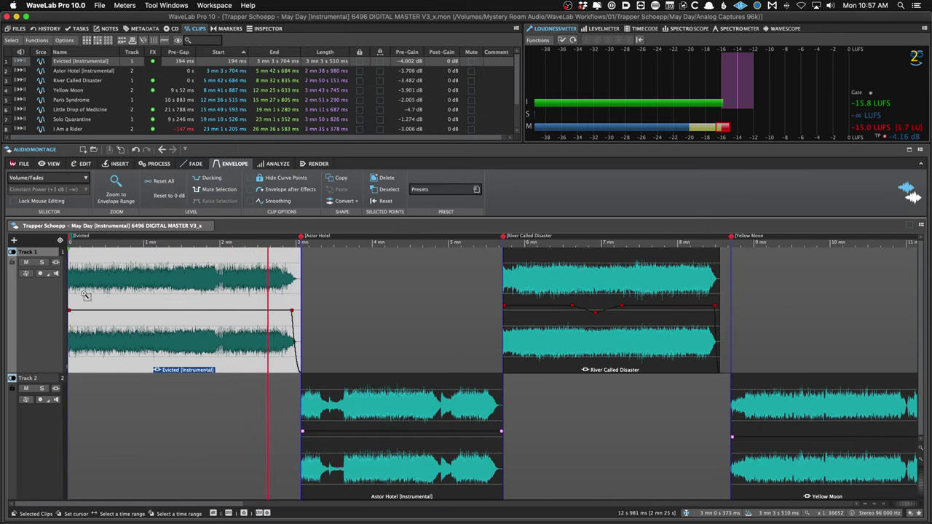
left_click(47, 177)
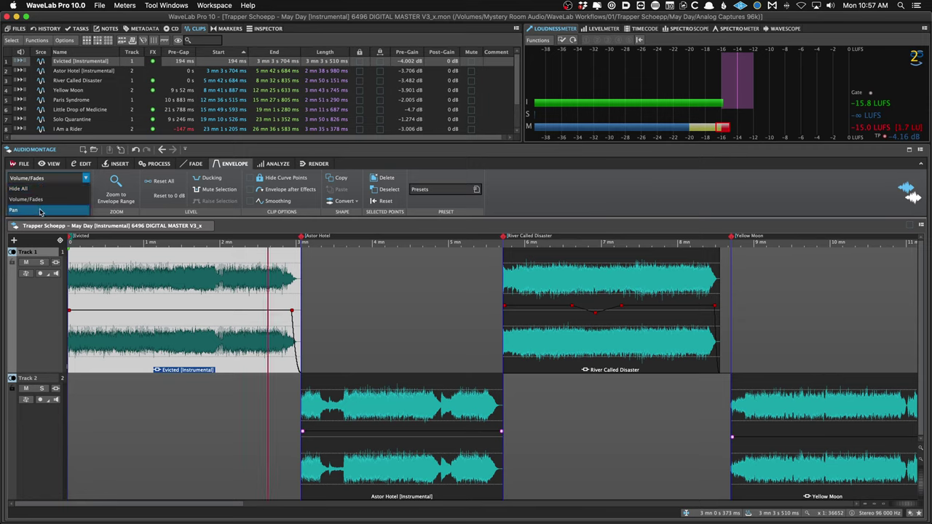
left_click(44, 189)
left_click_drag(173, 315, 146, 312)
left_click(66, 180)
left_click(44, 189)
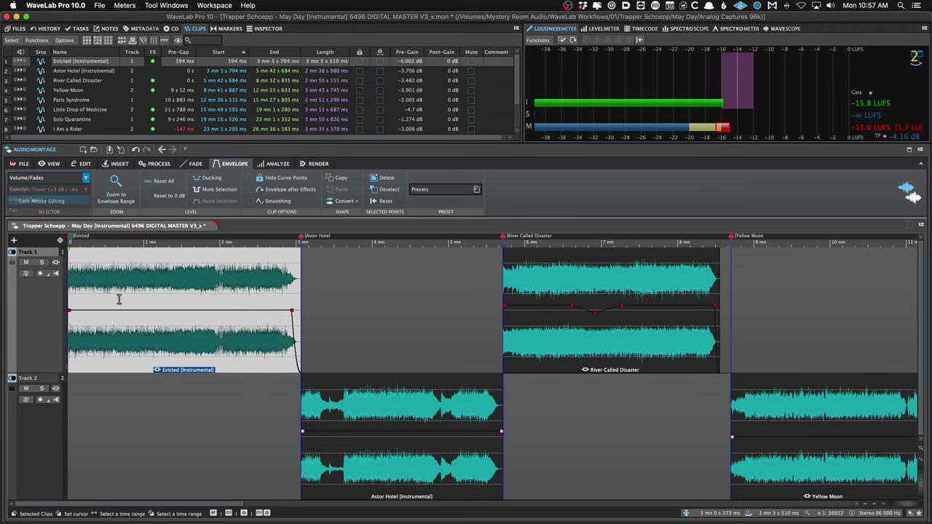
Add volume envelope points to the Evicted [Instrumental] clip and raise its level from about 1 min 52 s onward.
left_click_drag(138, 312, 142, 309)
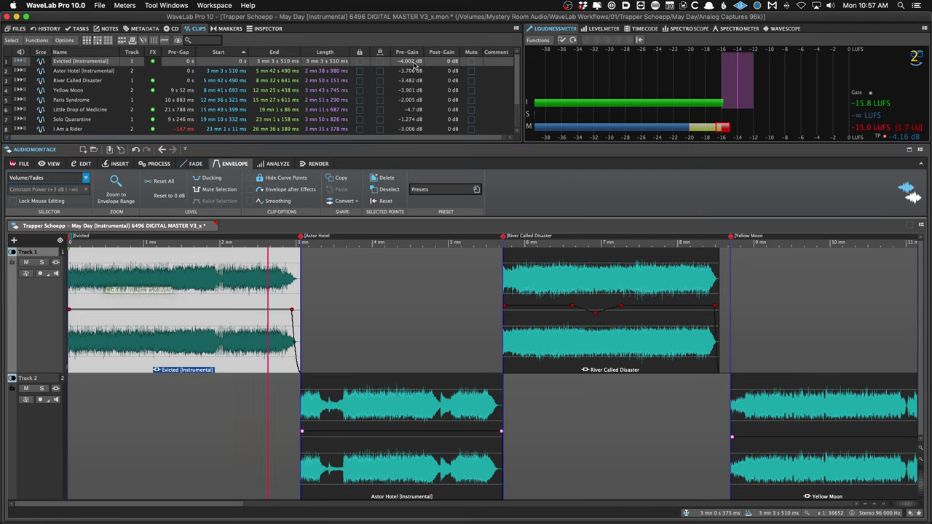
left_click(210, 310)
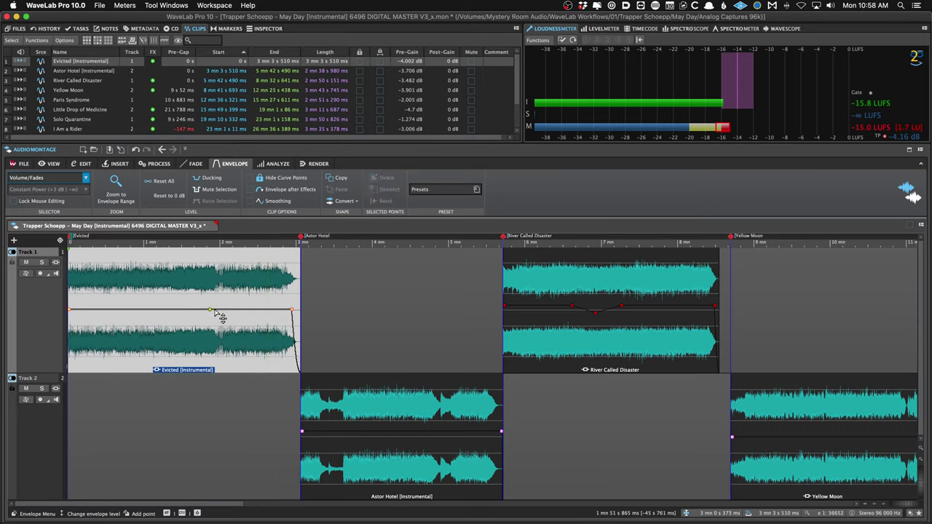
left_click_drag(219, 312, 248, 307)
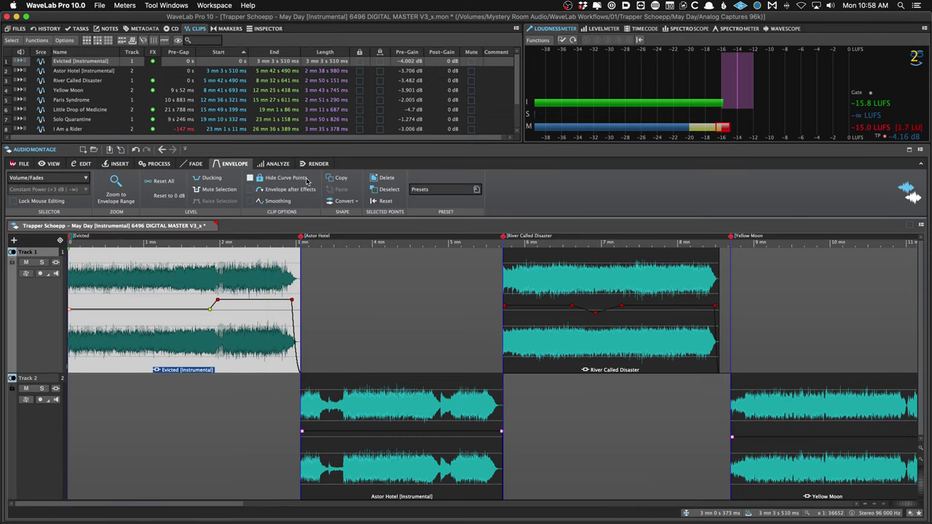
Show the Analyze monitoring options and the Render output settings for the whole montage.
left_click(275, 164)
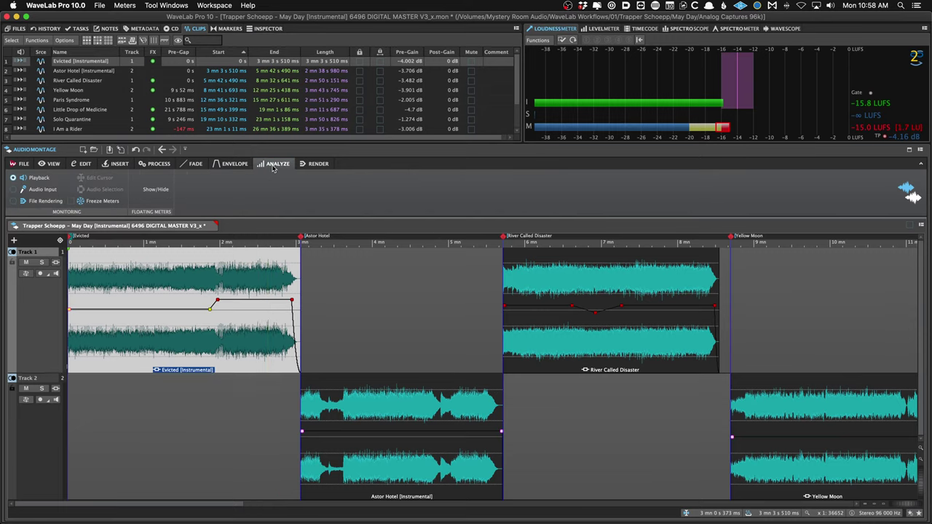
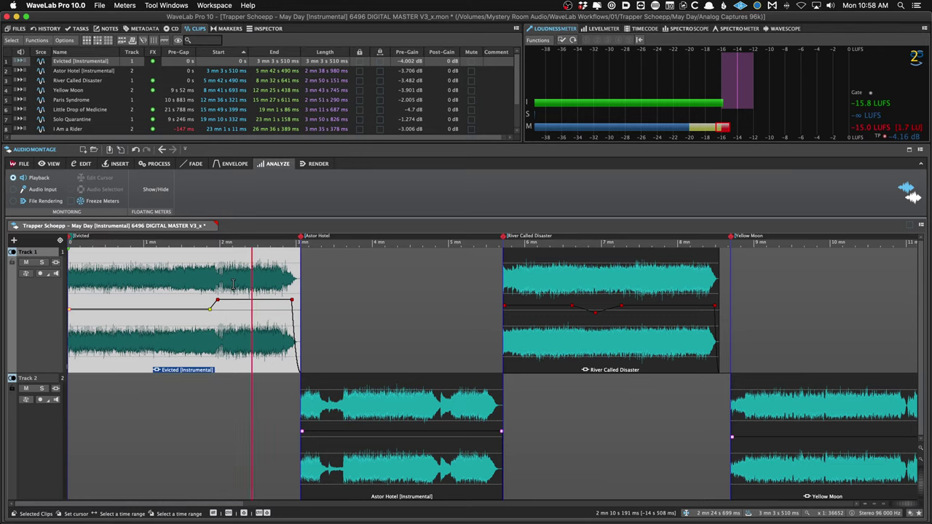
key("space")
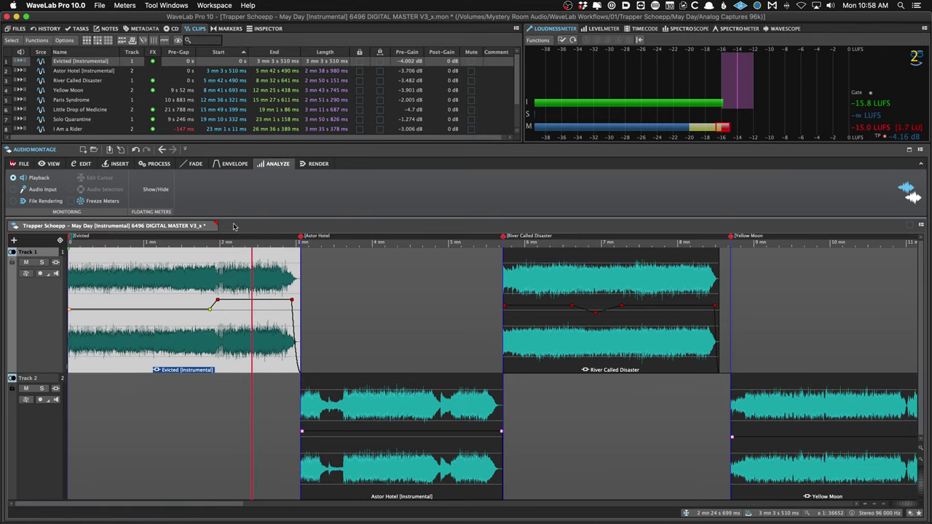
left_click(319, 164)
left_click(363, 281)
key("Down")
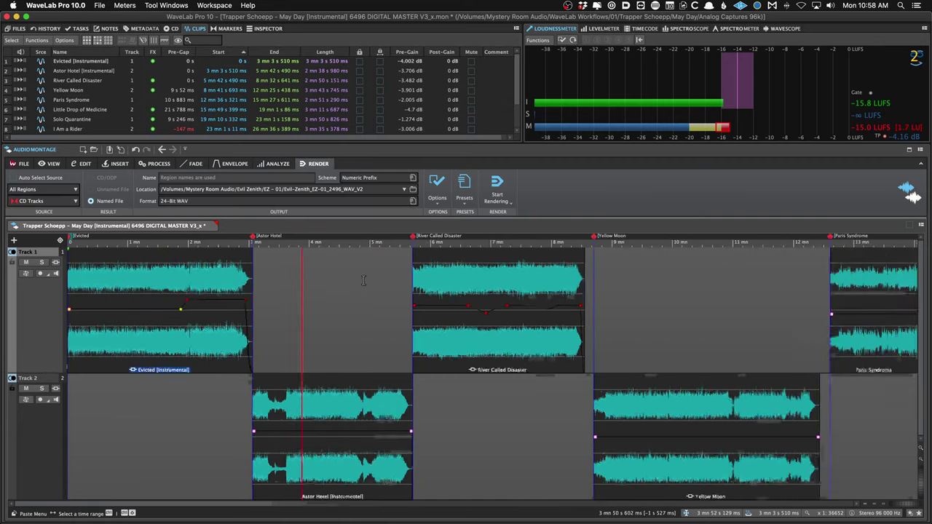
scroll(364, 282, "down", 2)
left_click(286, 295)
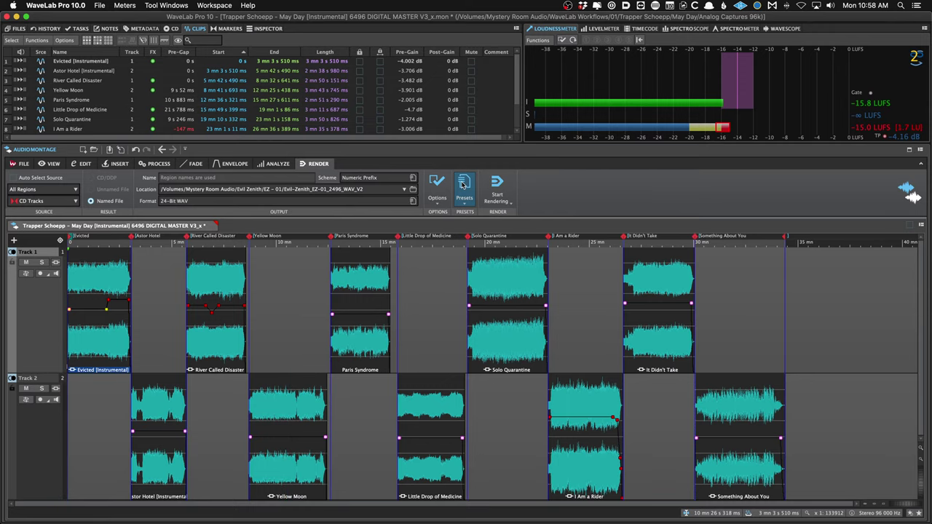
Look at the file preferences for the montage and return to the render settings.
left_click(95, 280)
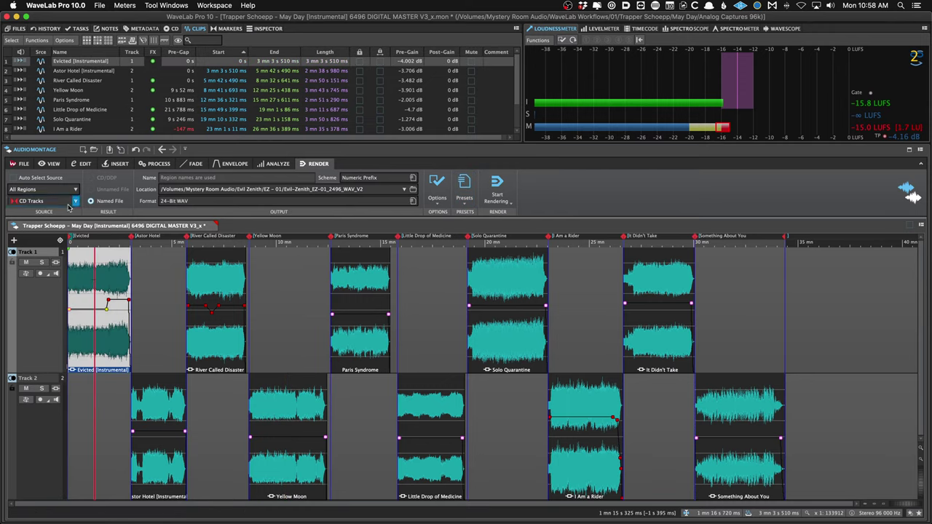
left_click(24, 164)
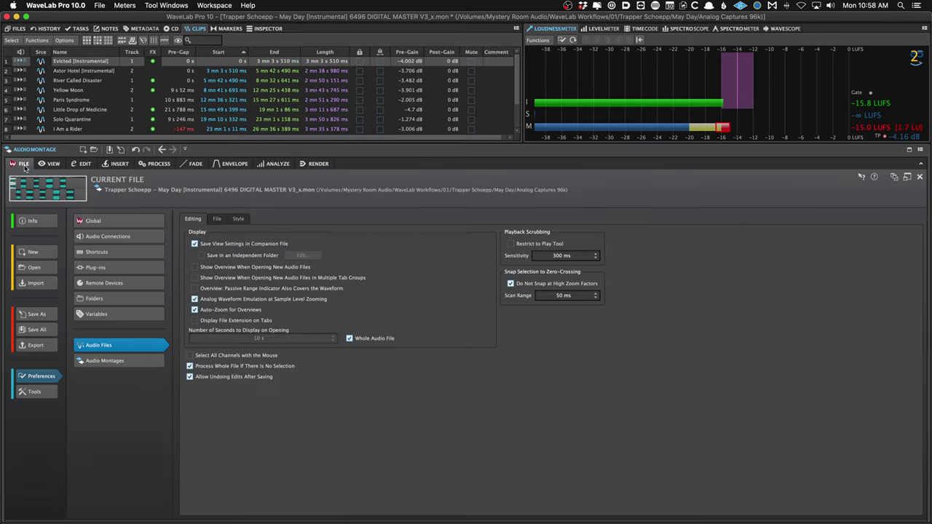
left_click(54, 199)
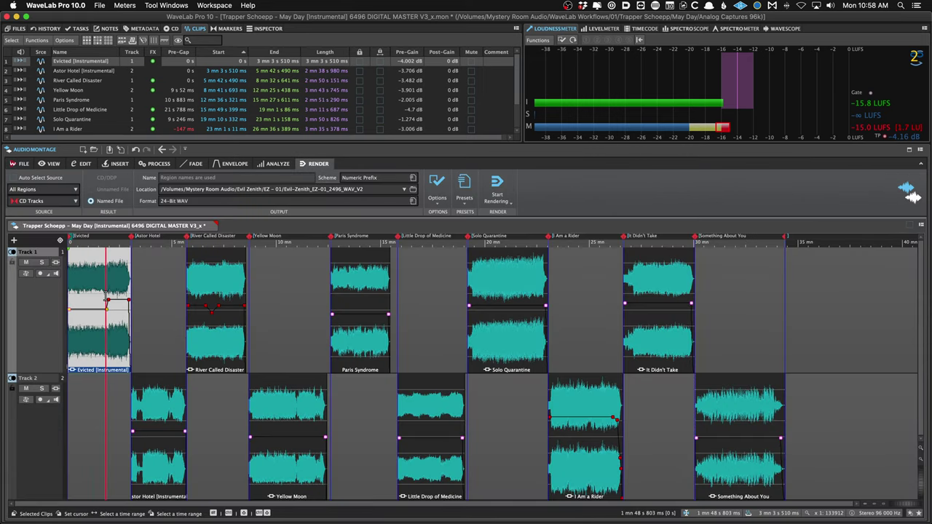
left_click(441, 268)
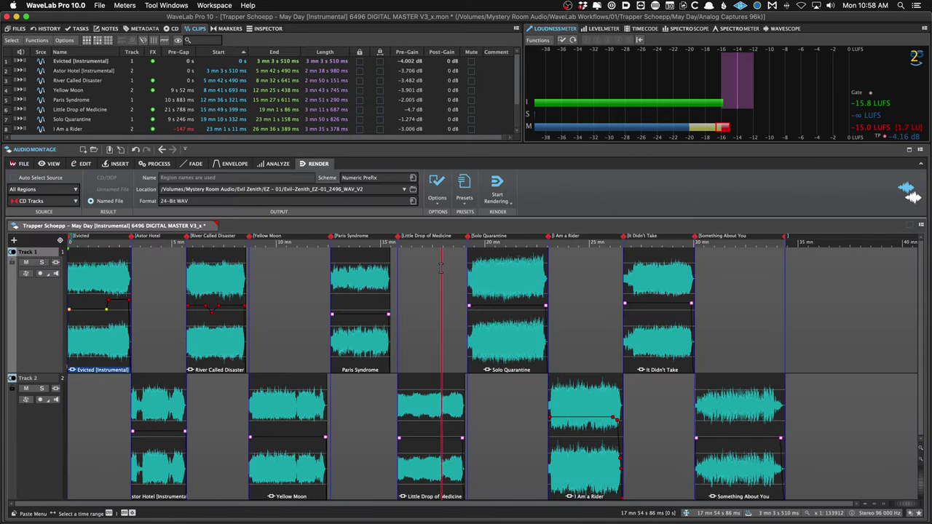
Examine the available render presets and the source options for rendering the montage.
left_click(464, 188)
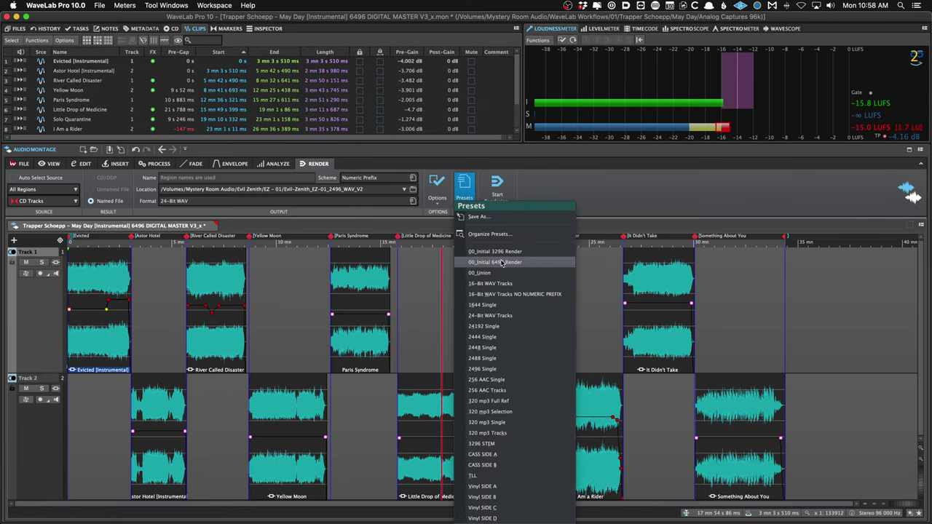
left_click(432, 185)
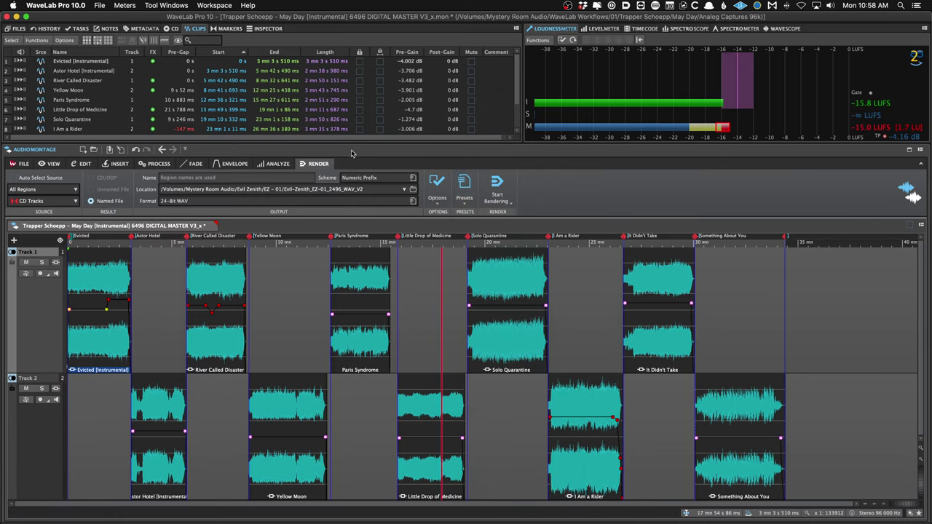
left_click(46, 190)
left_click(45, 188)
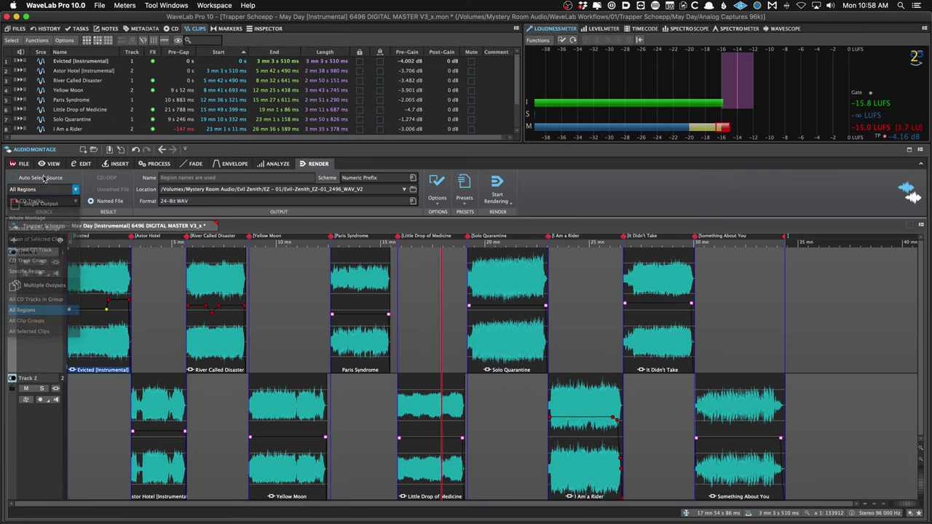
left_click(464, 191)
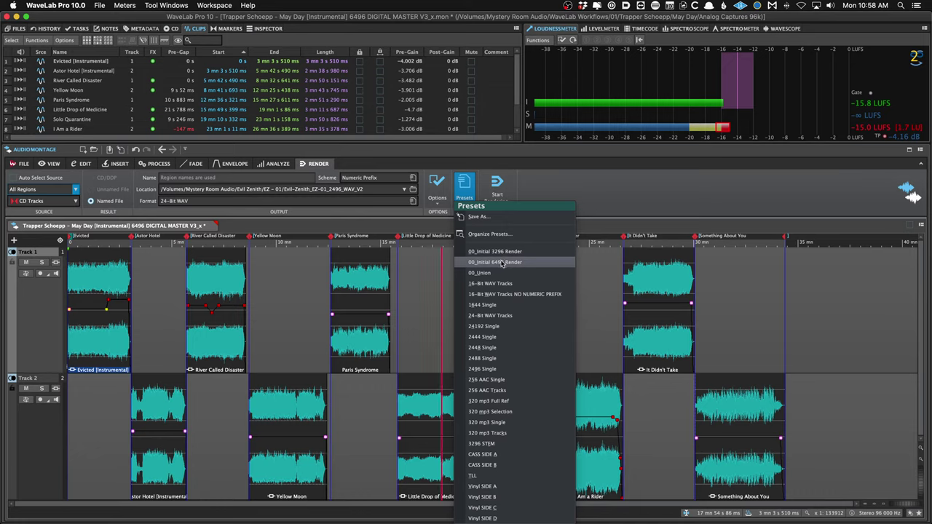
left_click(134, 189)
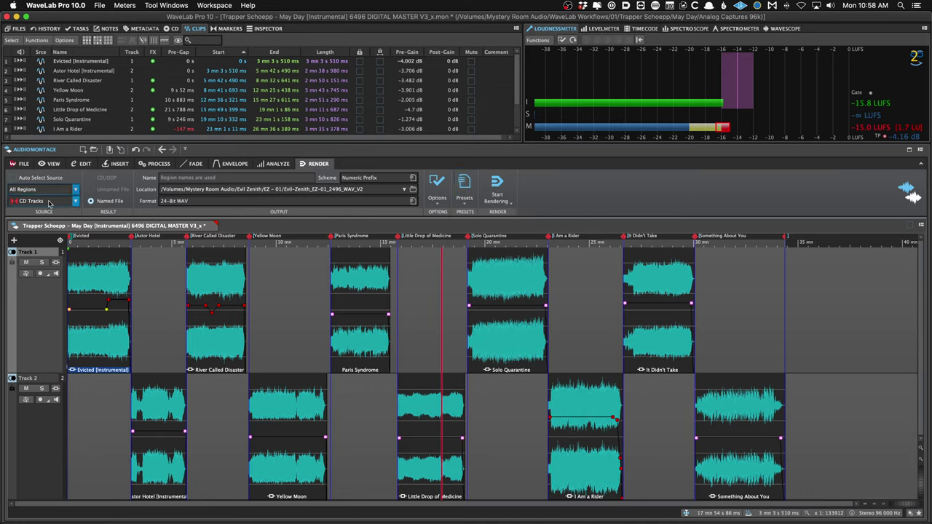
Load the 00_Initial 6496 Render preset and replace it with the 24-Bit WAV Tracks preset.
left_click(464, 188)
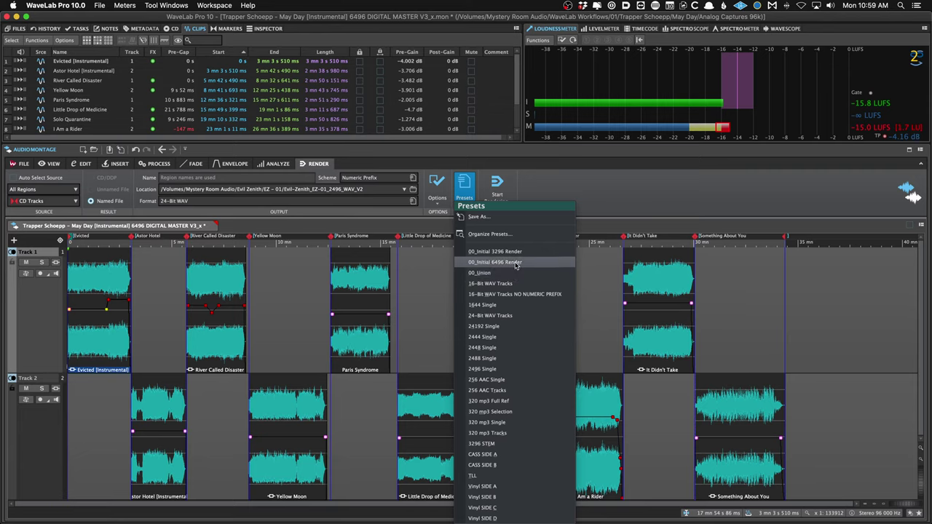
left_click(514, 262)
left_click(465, 188)
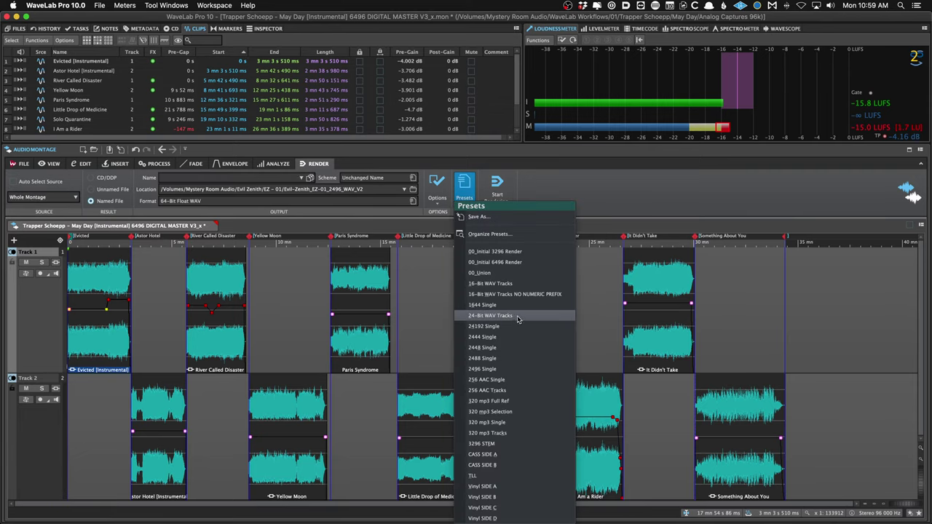
left_click(508, 317)
left_click(464, 188)
left_click(595, 191)
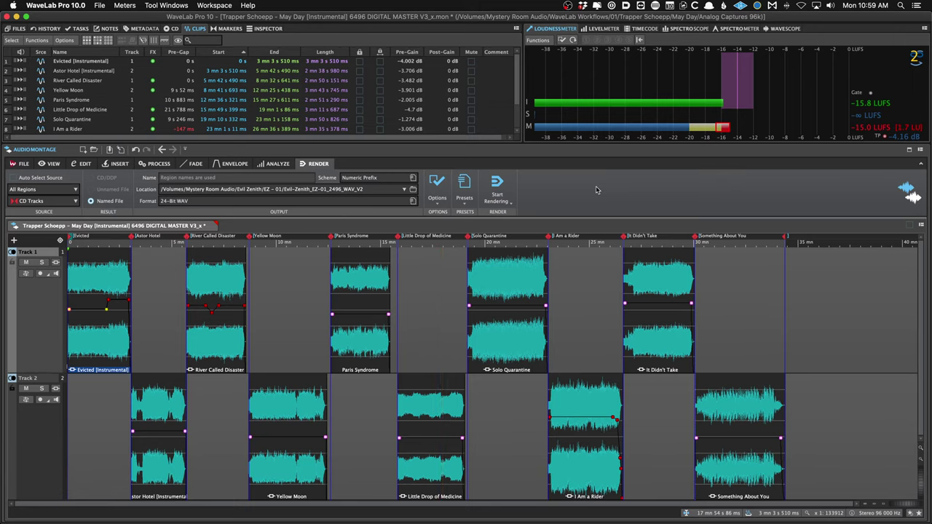
Examine the transition between the Evicted [Instrumental] and Astor Hotel [Instrumental] clips.
left_click(128, 383)
scroll(126, 383, "up", 4)
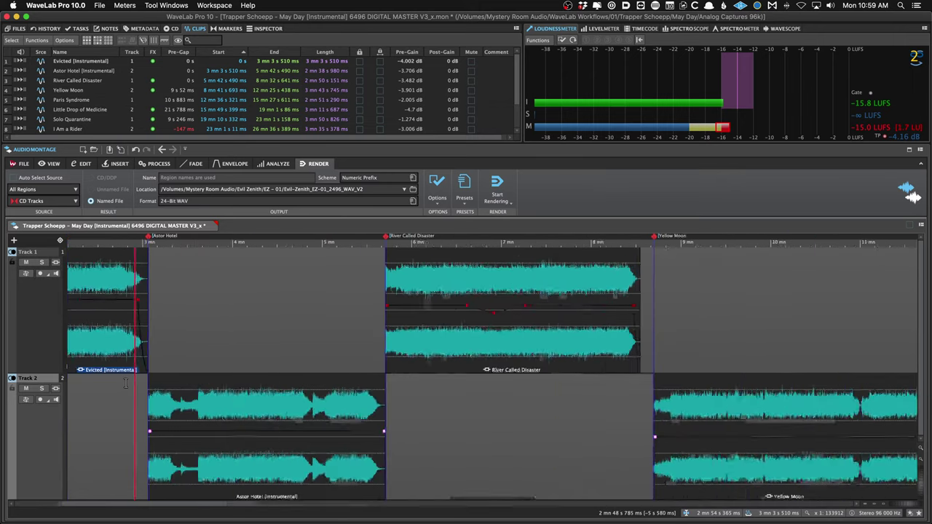
Move the Astor Hotel clip earlier on Track 2 to start at about 2 mn 58 s, overlapping Evicted's fade-out.
scroll(126, 383, "up", 5)
left_click_drag(295, 408, 262, 424)
scroll(211, 423, "up", 4)
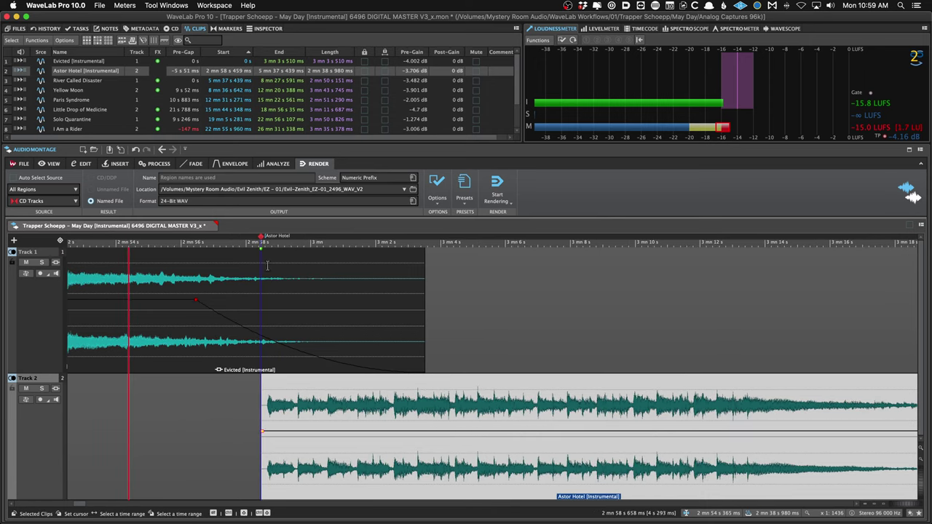
Shift the Astor Hotel marker slightly later, to just before the clip's first audible sound.
left_click_drag(261, 237, 265, 238)
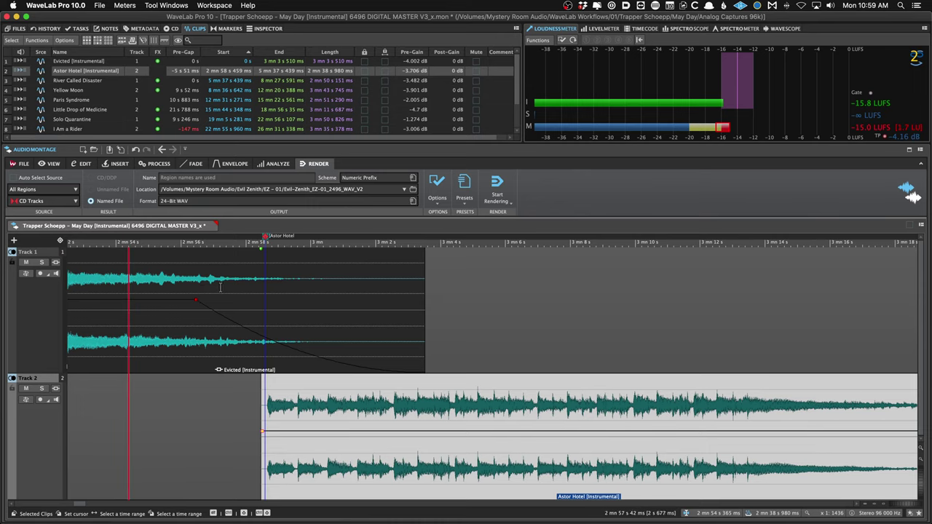
scroll(241, 399, "up", 2)
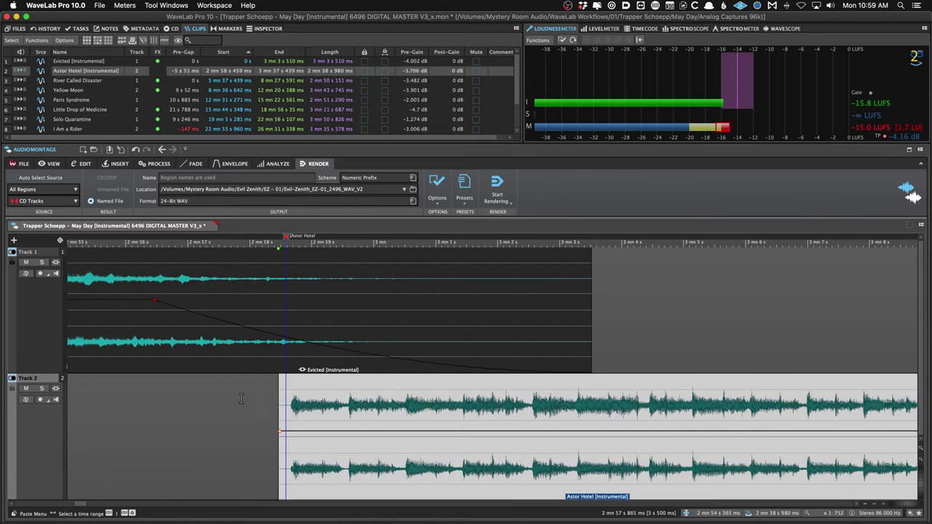
scroll(241, 399, "right", 4)
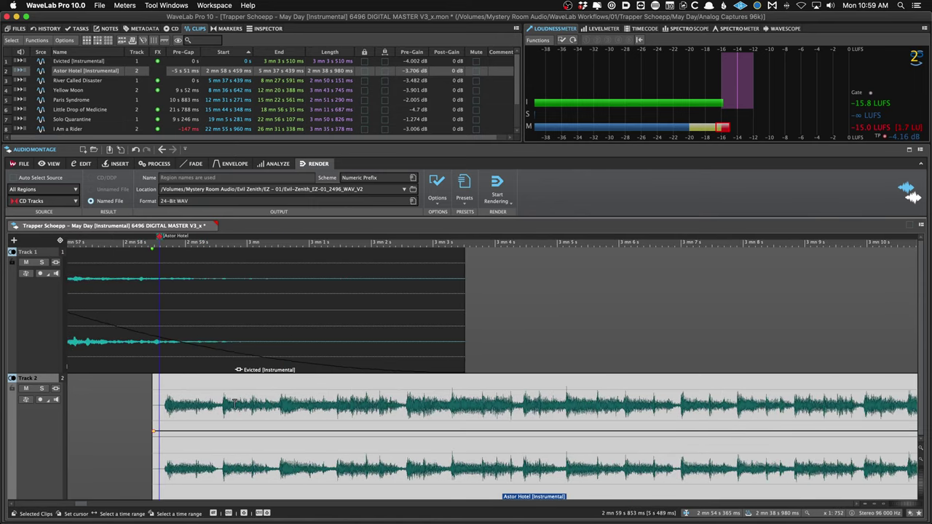
scroll(218, 394, "left", 5)
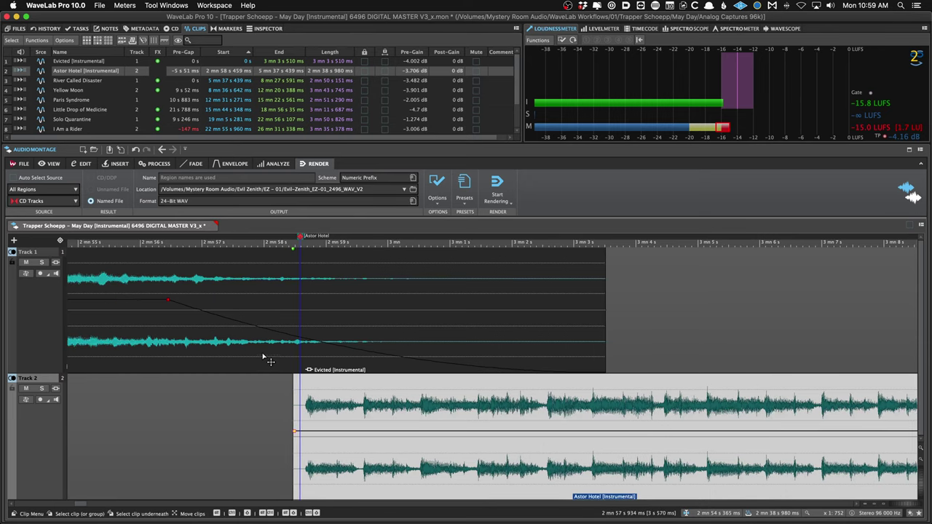
scroll(299, 349, "down", 6)
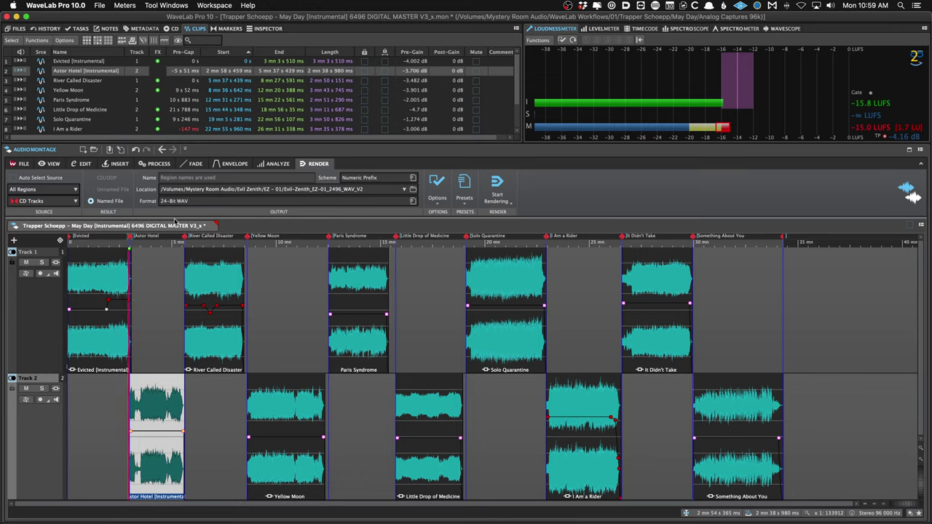
Load the 00_Initial 6496 Render preset for rendering the instrumental montage.
mouse_move(80, 518)
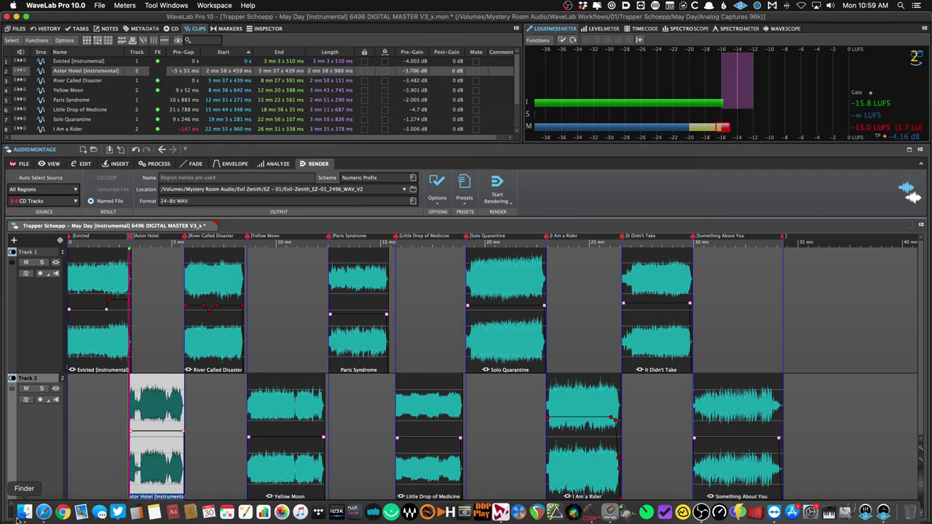
left_click(464, 188)
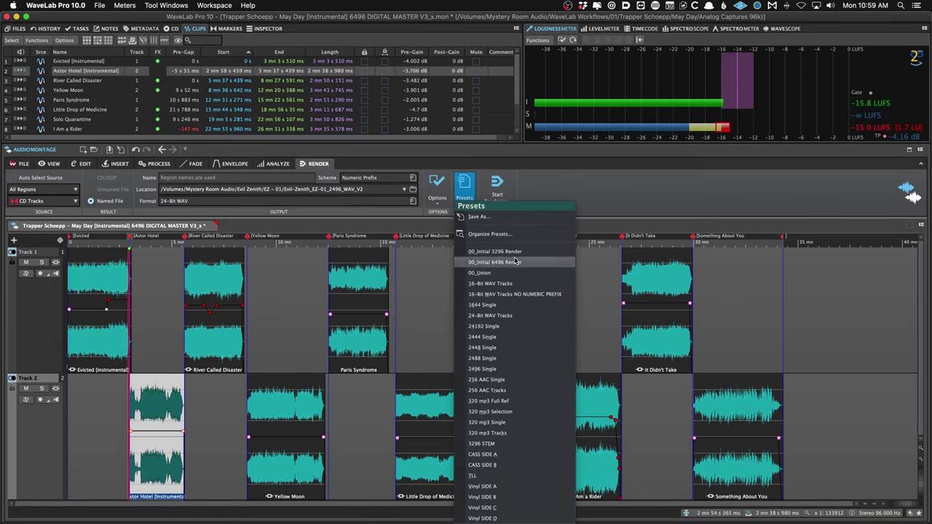
left_click(515, 263)
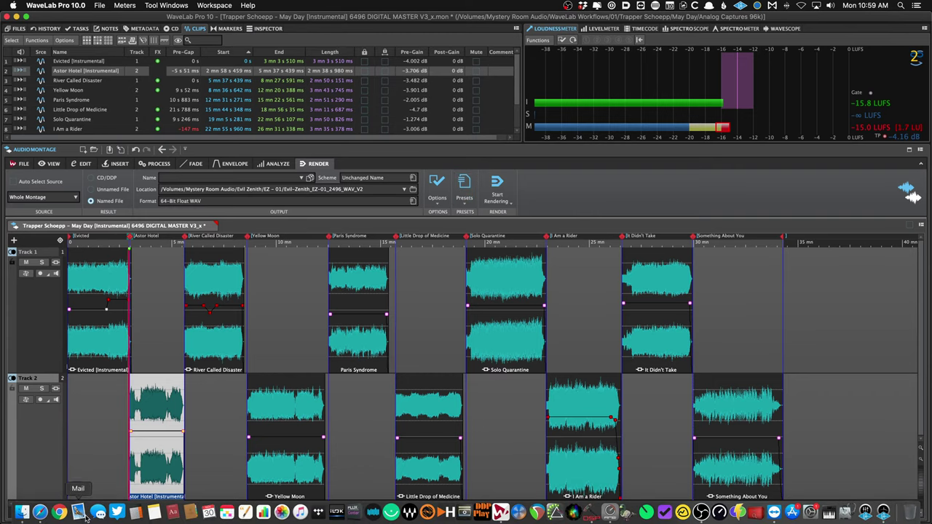
Switch to Finder, open the May Day 2496 DIGITAL MASTER V3 montage from 96k Renders, and show its montage output effects.
left_click(24, 513)
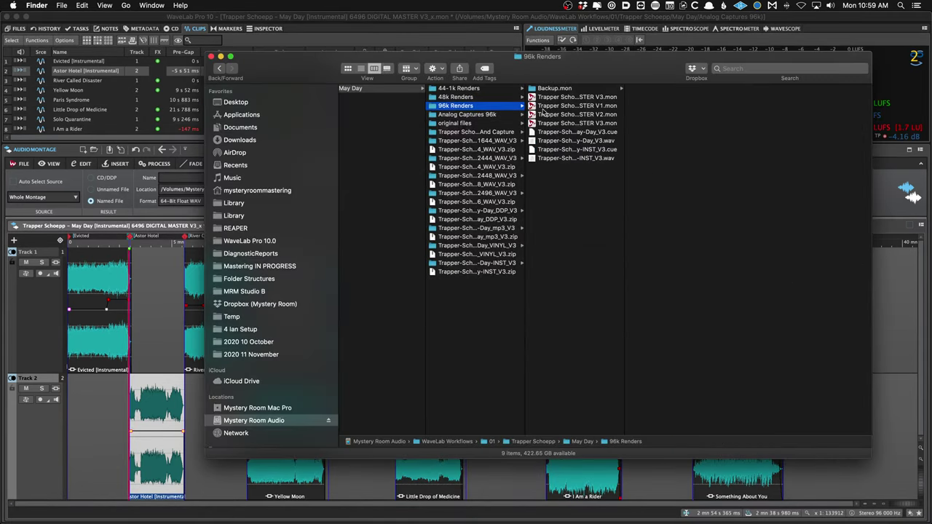
double_click(603, 125)
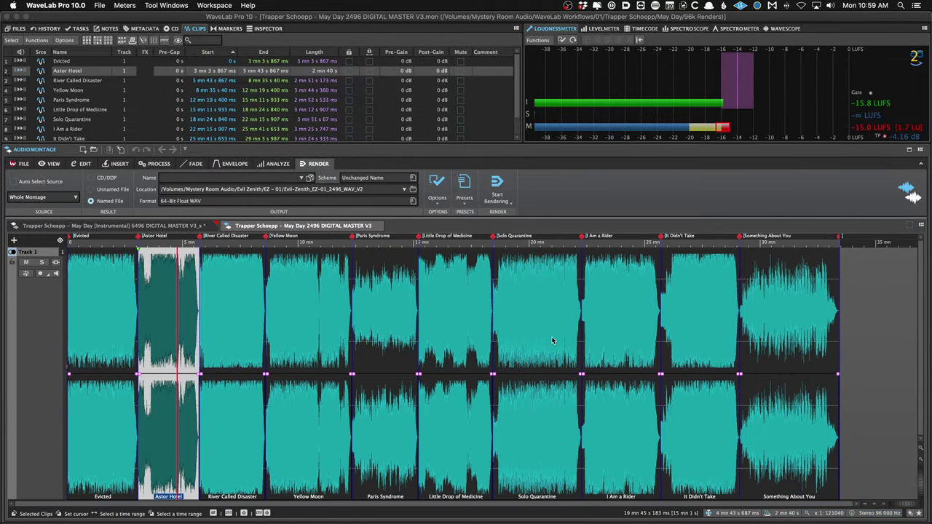
left_click(111, 329)
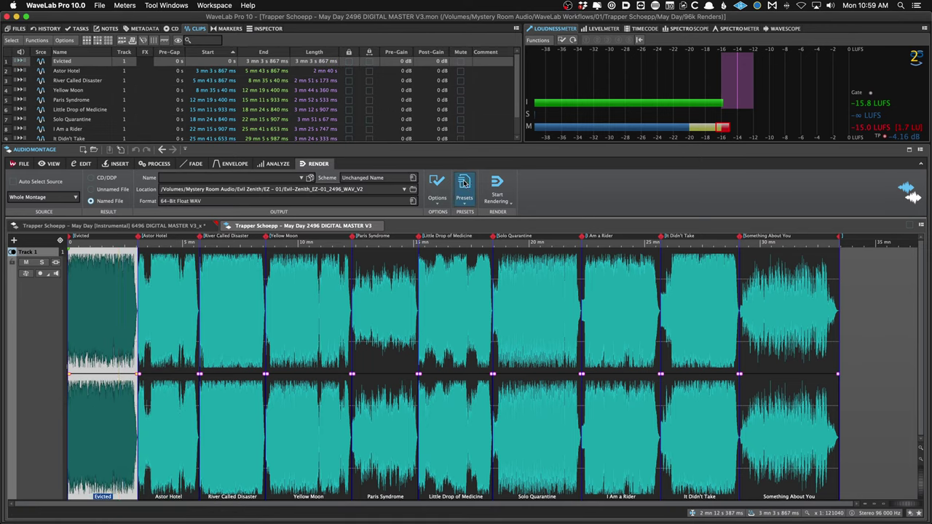
key("i")
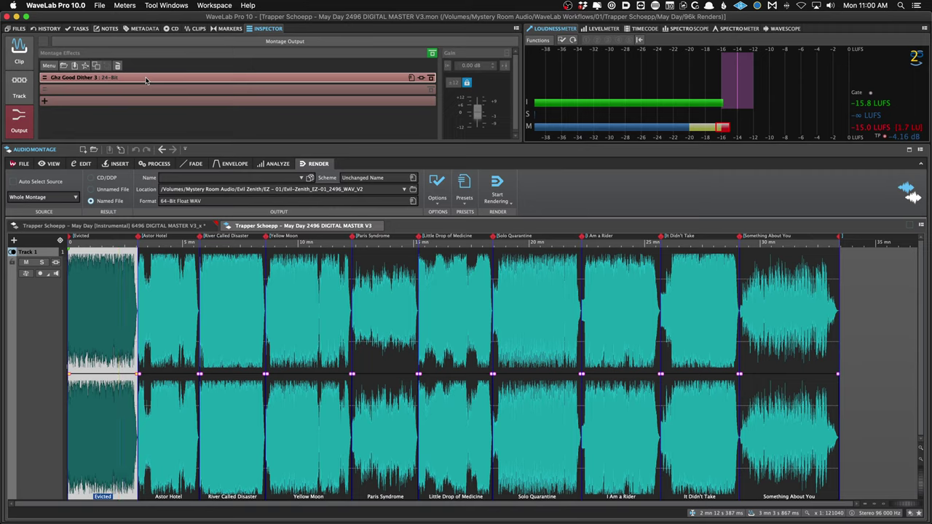
Load the 24-Bit WAV Tracks render preset and open the folder chooser for the output location.
left_click(467, 186)
left_click(498, 314)
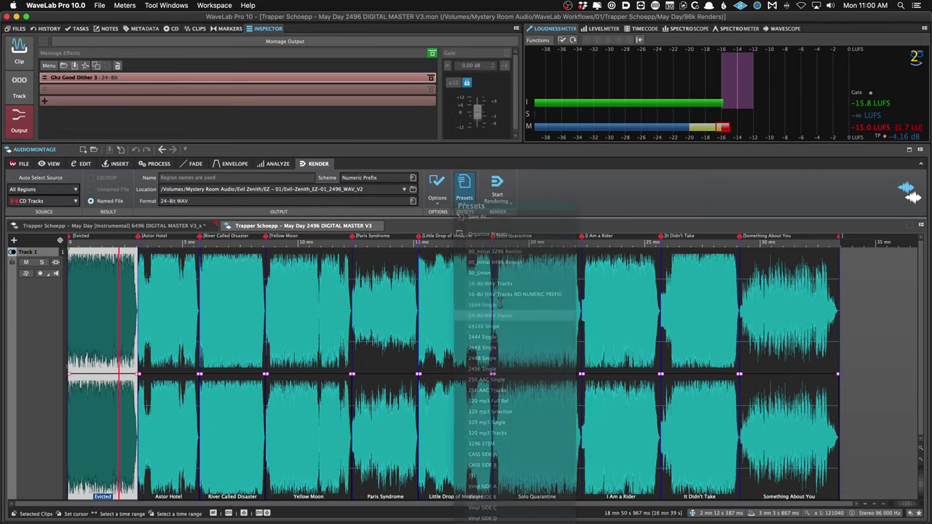
left_click(412, 189)
left_click(402, 199)
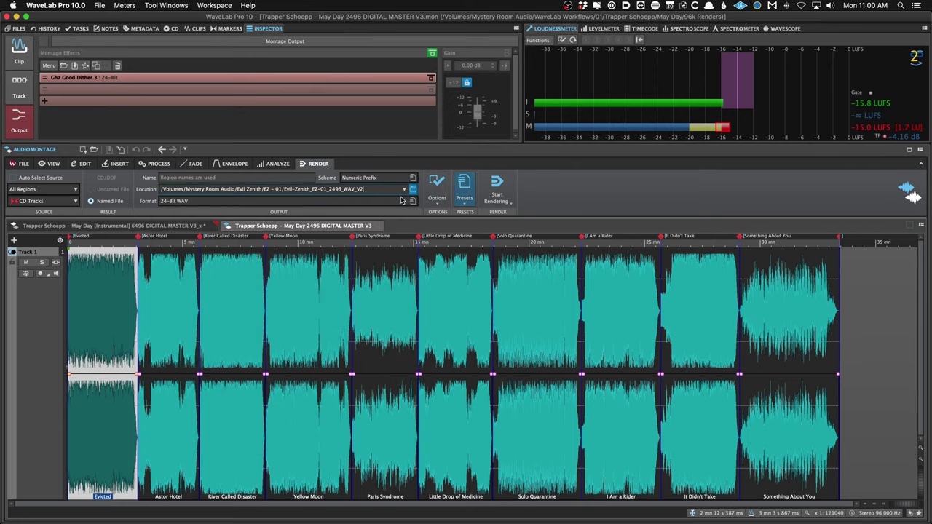
Switch to Finder, review the tracks in the Trapper-Schoepp_May-Day_2496_WAV_V3 folder, and return to WaveLab, cancelling the output folder selection.
key("super+Tab")
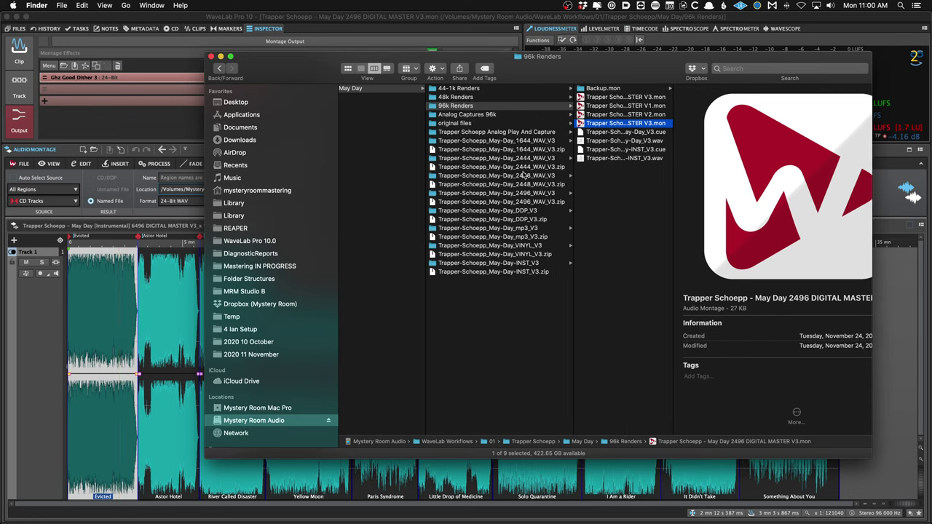
left_click(539, 193)
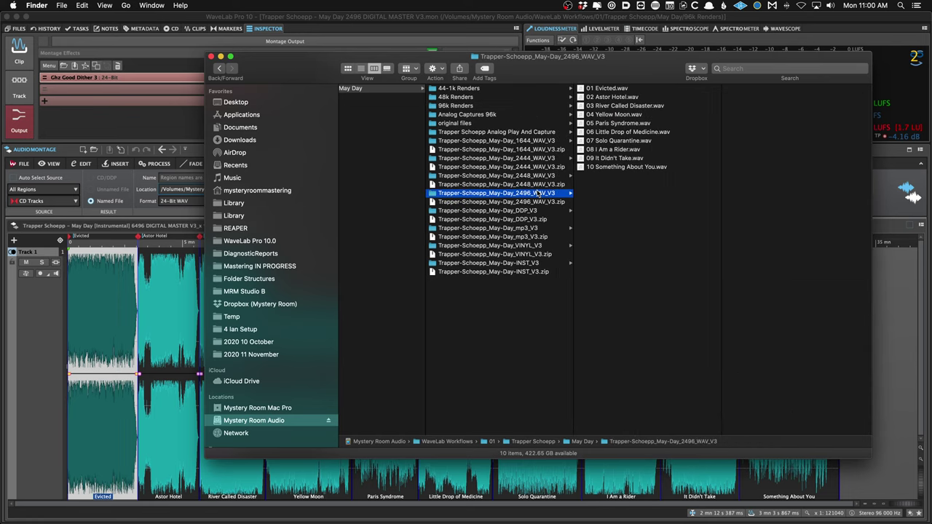
key("Right")
key("Down")
key("Down")
key("Down")
key("Down")
key("Down")
key("Down")
key("Down")
key("Down")
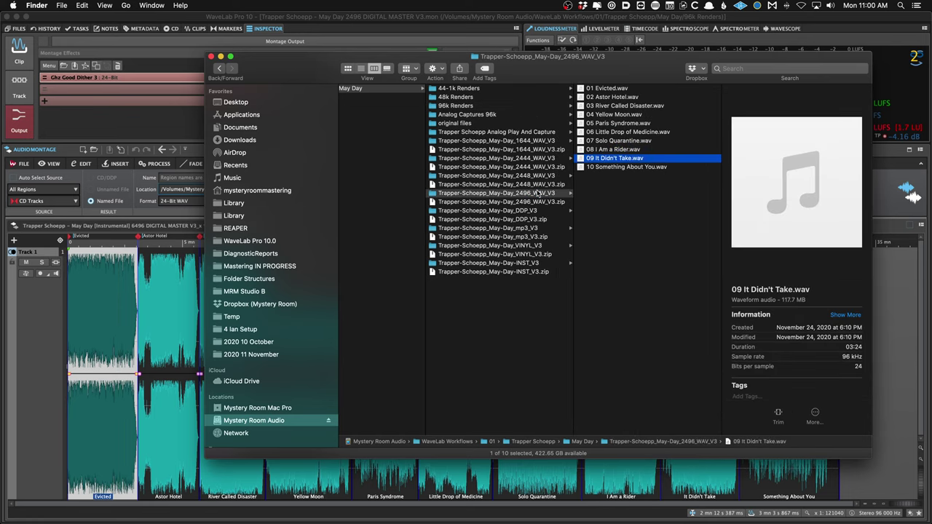
key("Down")
key("Up")
key("Up")
key("Up")
key("Up")
key("Up")
key("Up")
key("Up")
key("Up")
key("Up")
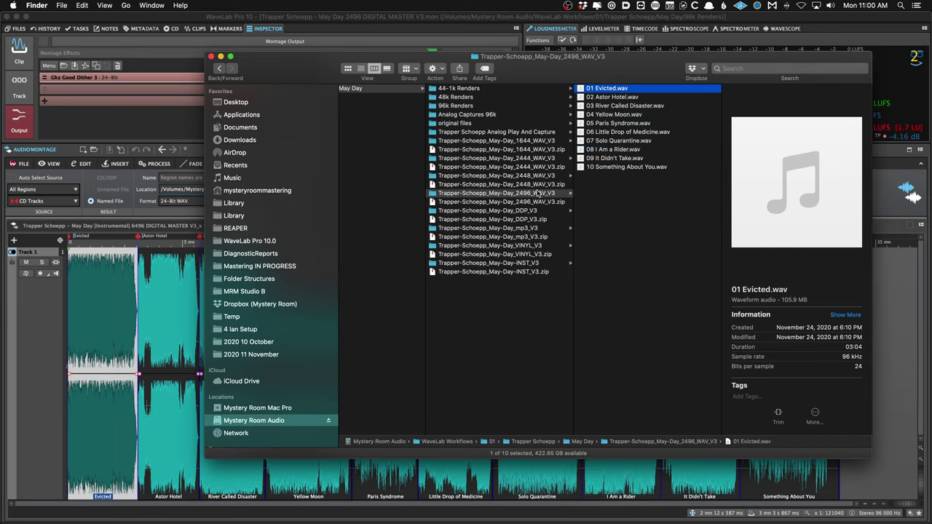
key("Left")
key("super+Tab")
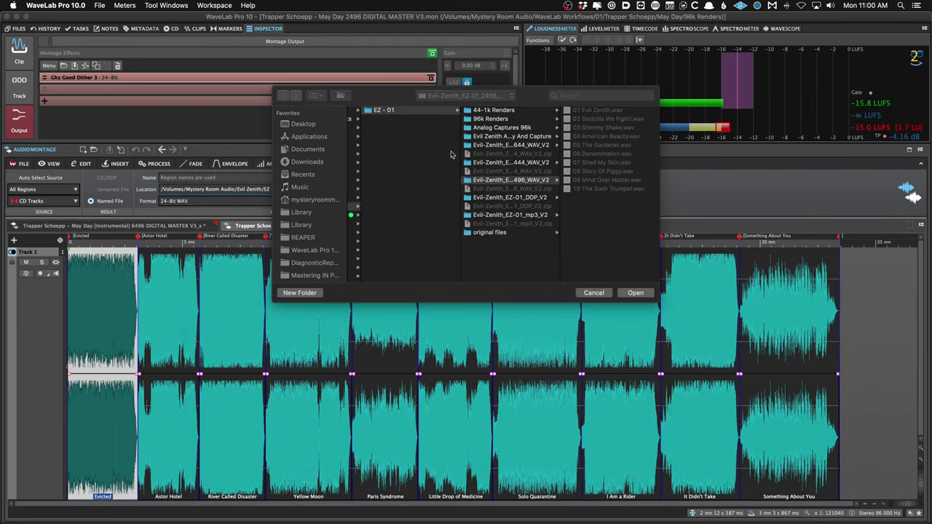
left_click(591, 294)
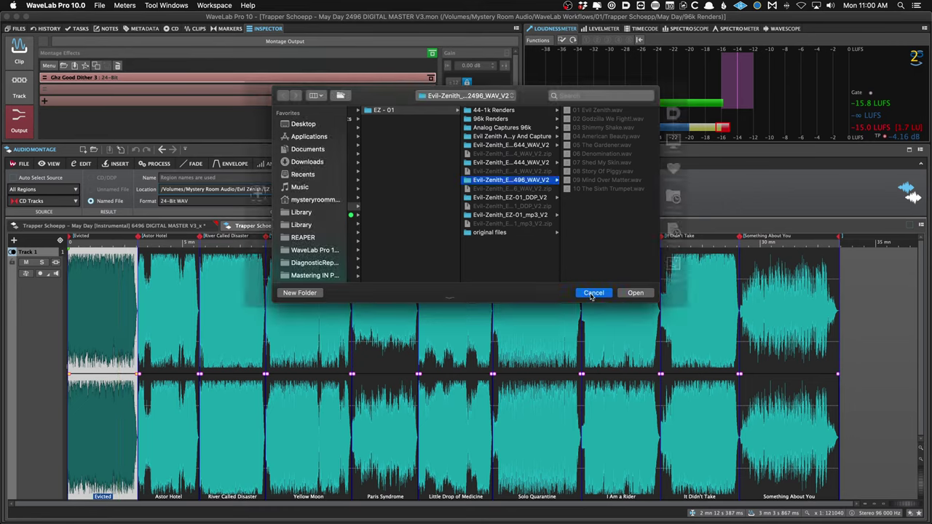
Examine the names, times and lengths of the track markers in the May Day 2496 montage.
left_click(524, 300)
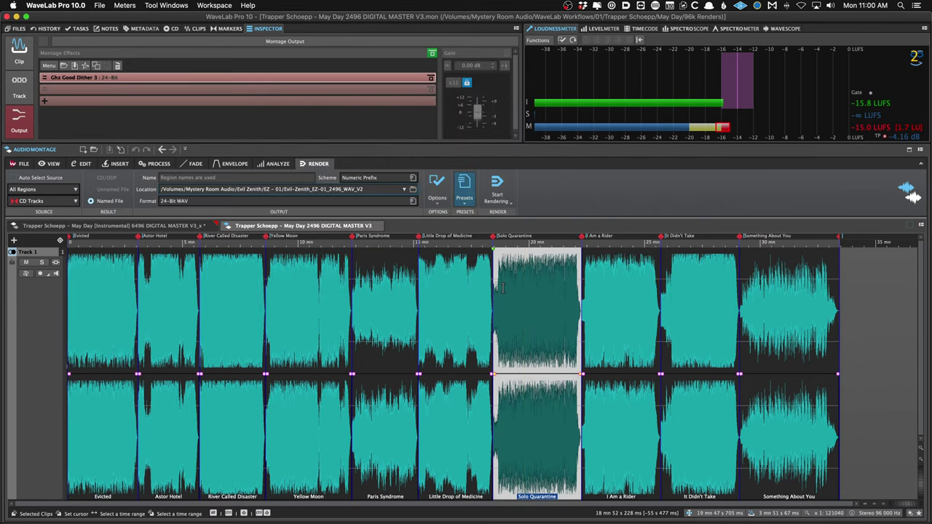
left_click(227, 28)
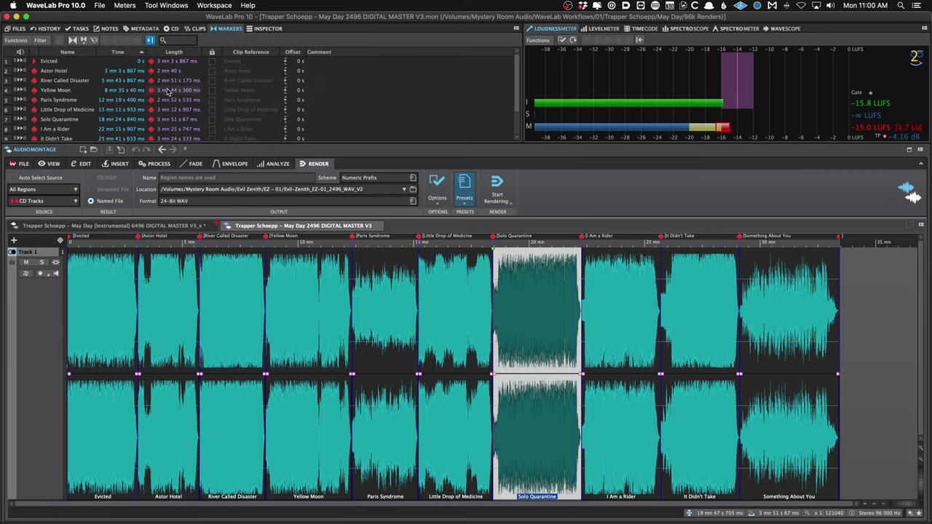
left_click(161, 307)
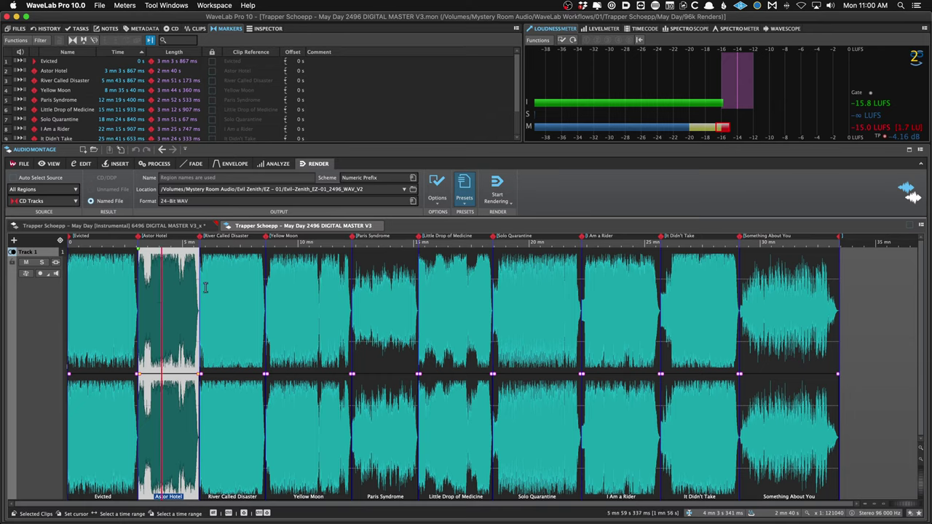
Create a new 96k Album montage and browse to May Day's Analog Captures 96k folder for inserting audio files.
key("super+n")
key("super+i")
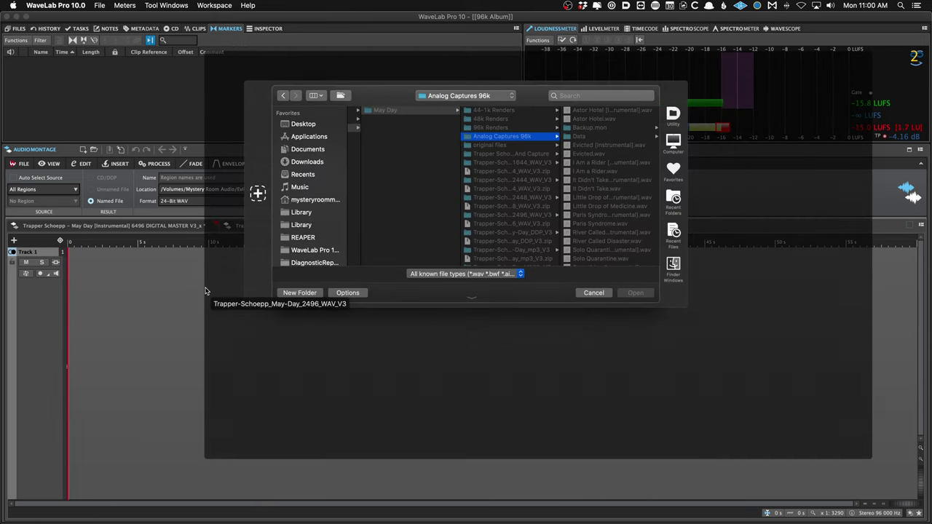
key("alt+Up")
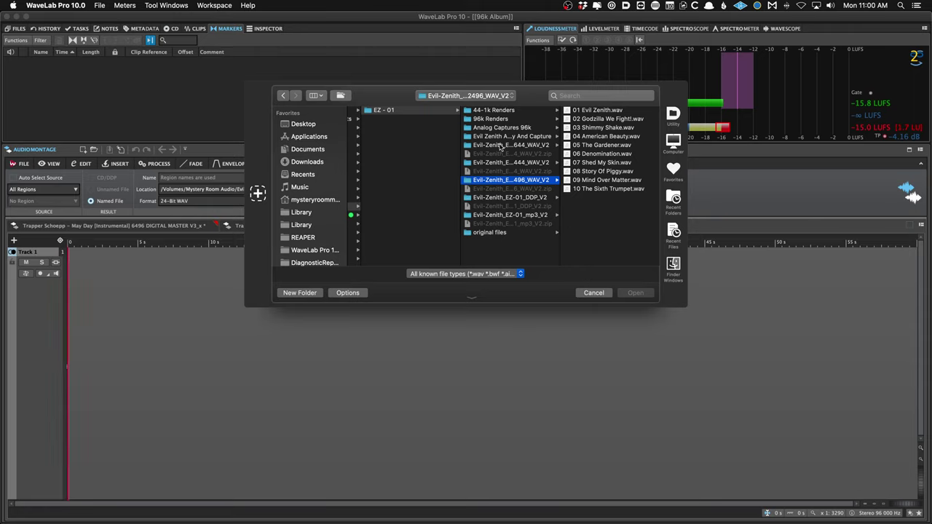
scroll(499, 144, "left", 3)
scroll(431, 167, "down", 10)
left_click(393, 252)
left_click(392, 246)
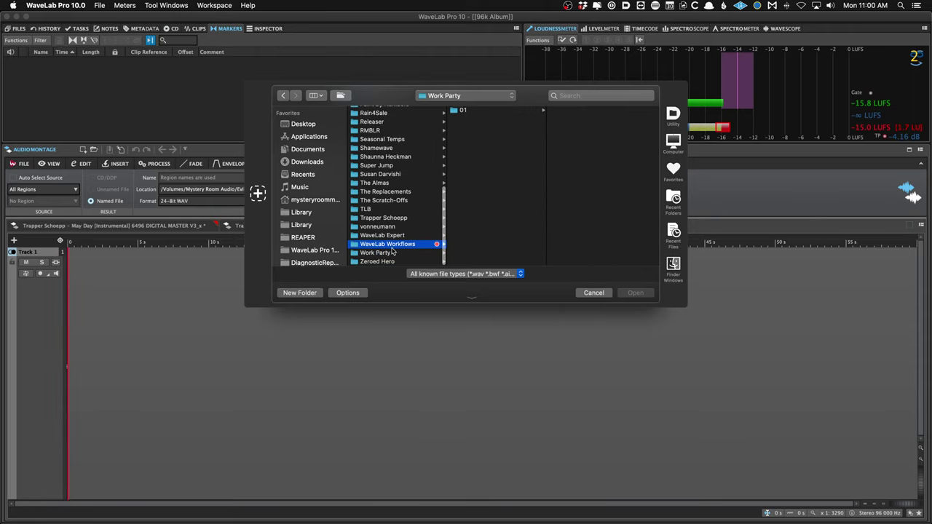
left_click(503, 112)
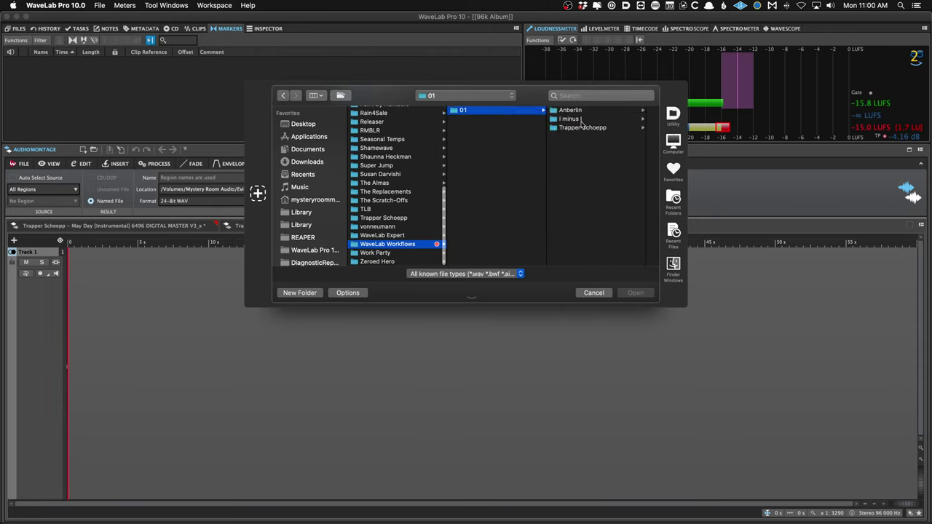
left_click(588, 118)
left_click(543, 130)
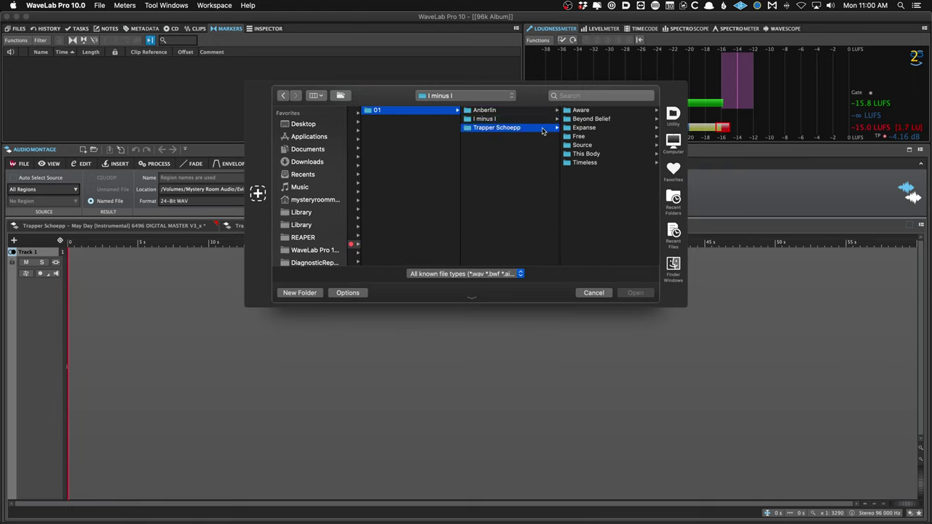
left_click(594, 110)
left_click(600, 138)
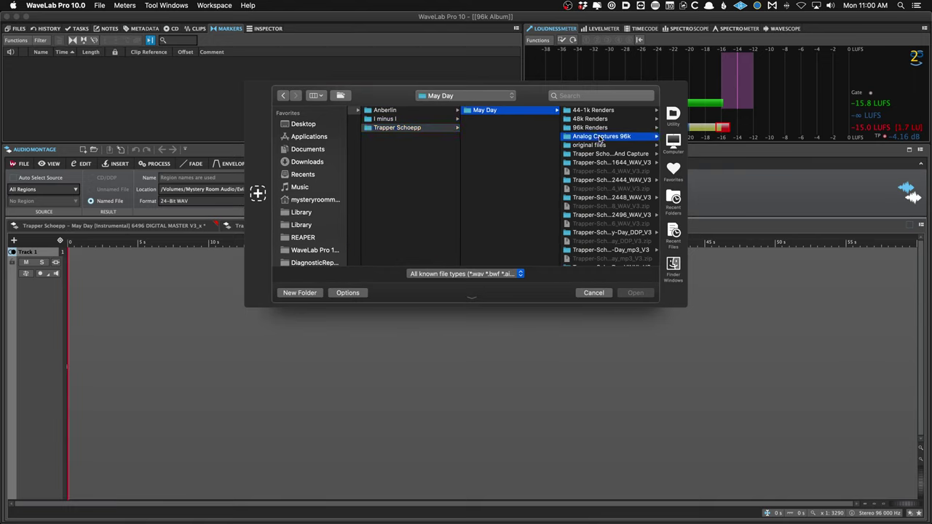
key("Right")
Insert Astor Hotel, Evicted, I Am a Rider, It Didn't Take, Little Drop of Medicine and Paris Syndrome, staggered on two alternating tracks.
left_click(507, 119)
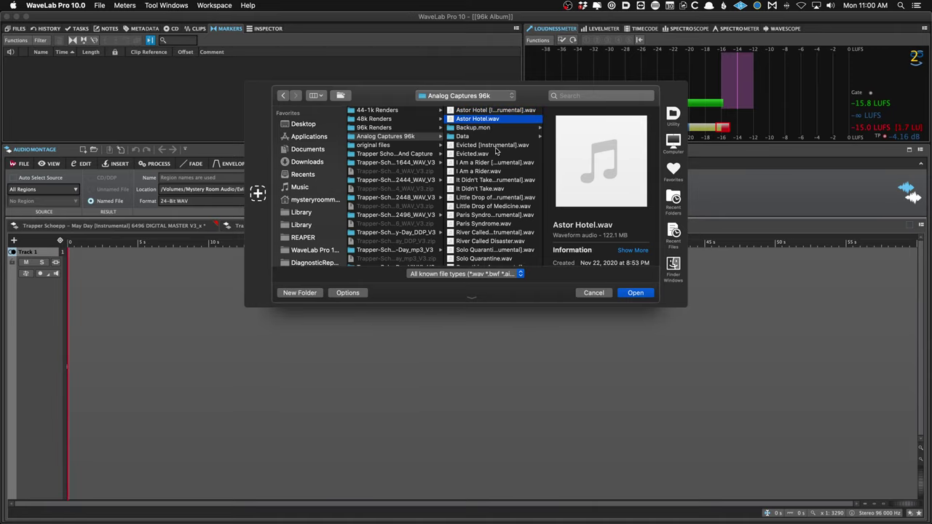
left_click(490, 154, "super")
left_click(488, 172, "super")
left_click(489, 190, "super")
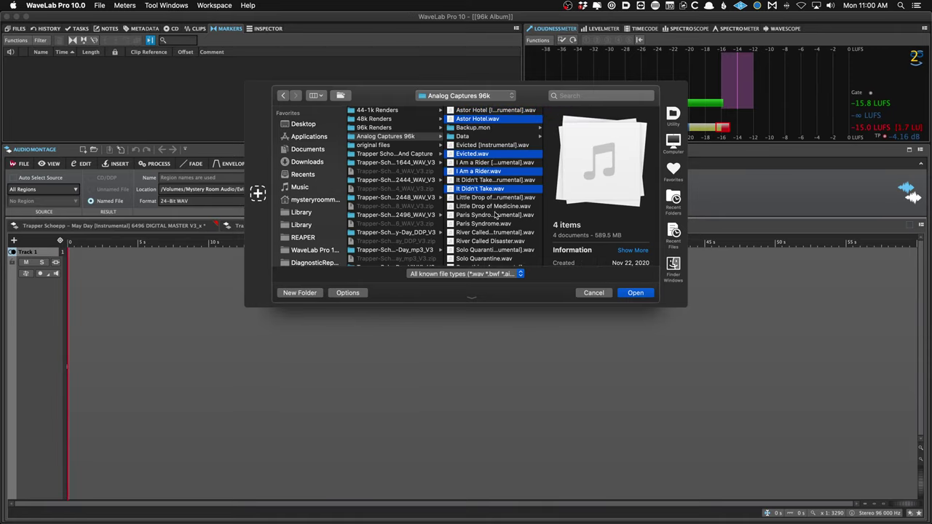
left_click(510, 208, "super")
left_click(505, 223, "super")
key("Return")
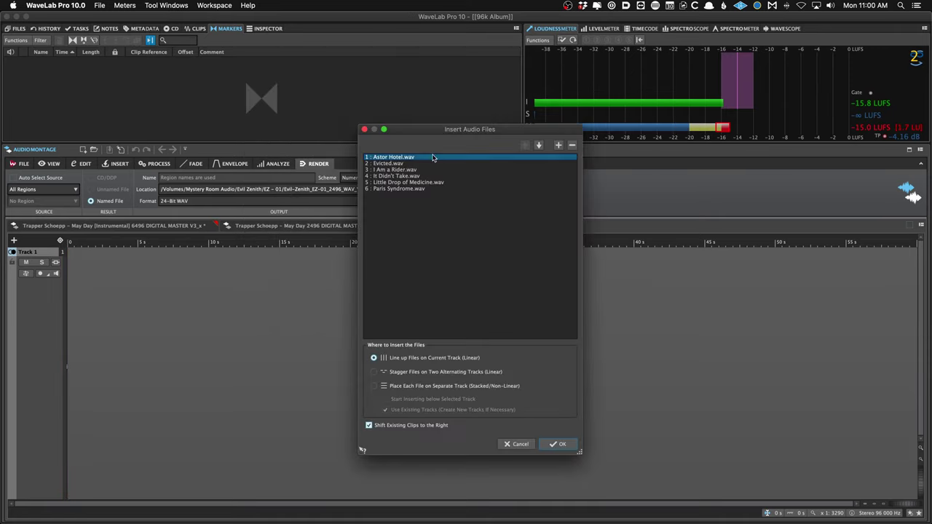
left_click(434, 372)
left_click(558, 445)
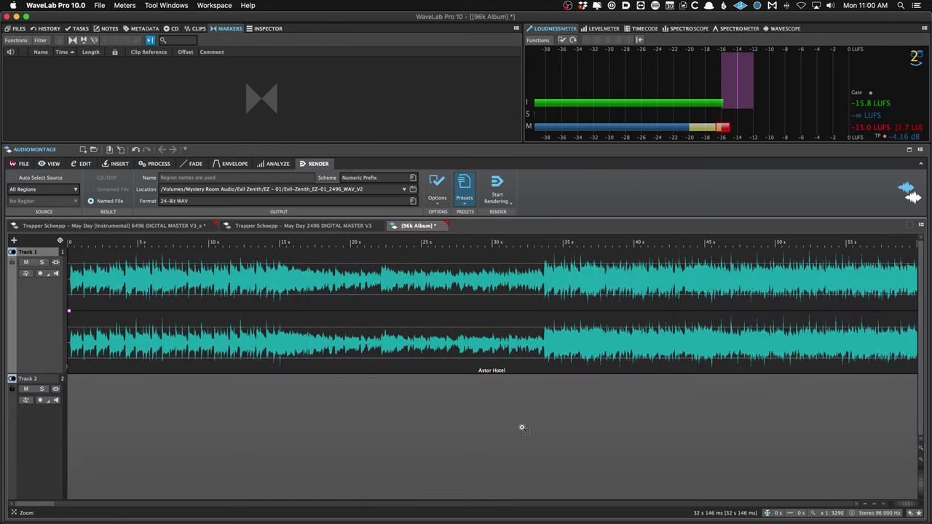
Undo the insertion of the six audio files.
scroll(516, 425, "down", 3)
key("super+z")
Choose Astor Hotel, Evicted, I Am a Rider, It Didn't Take and Little Drop of Medicine from Analog Captures 96k for insertion, without the instrumental versions.
key("super+i")
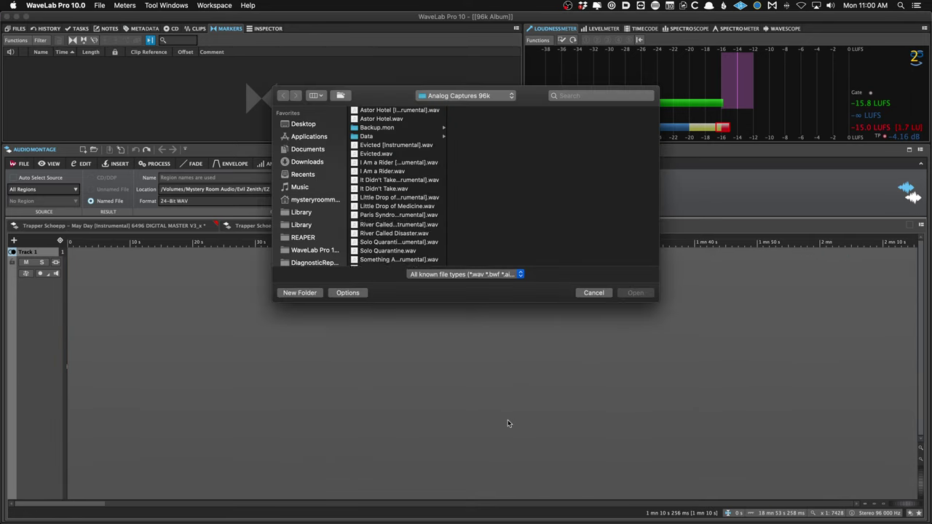
left_click(396, 147, "super")
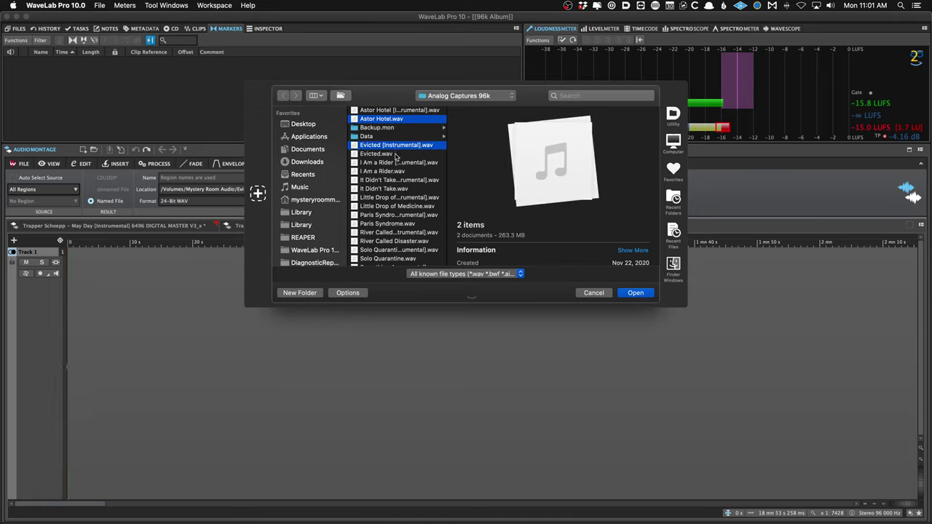
left_click(397, 154, "super")
left_click(397, 145, "super")
left_click(396, 172, "super")
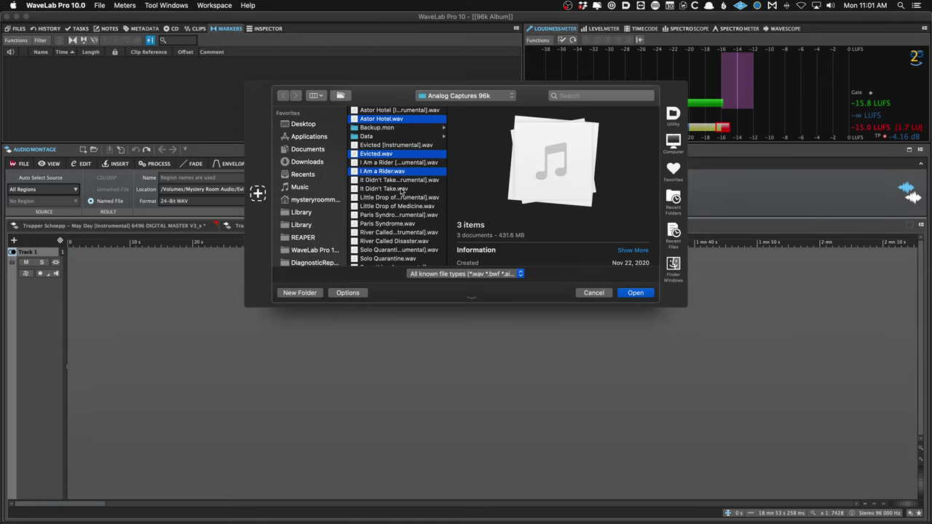
left_click(399, 189, "super")
left_click(416, 207, "super")
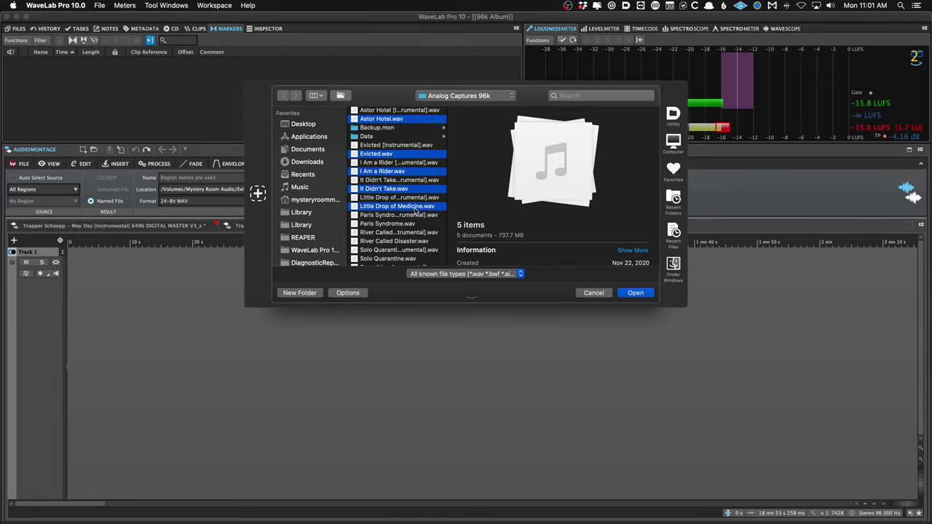
key("Return")
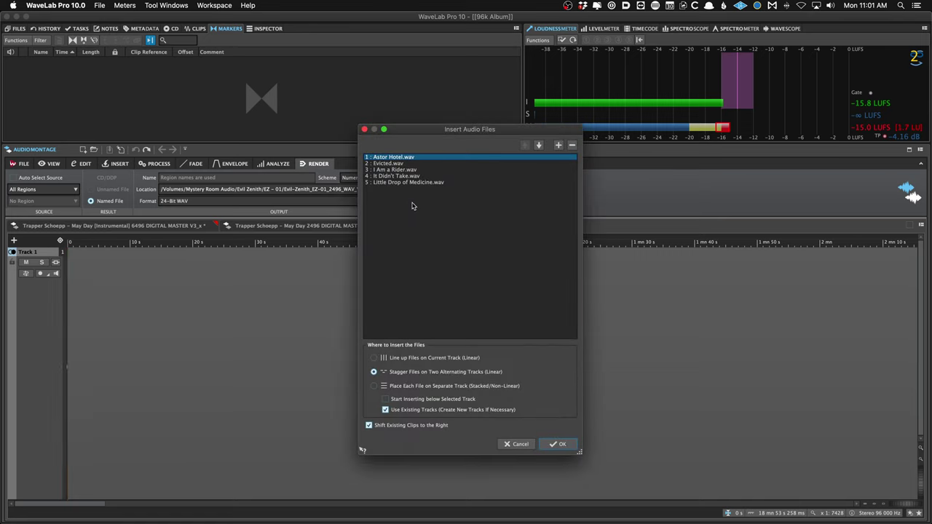
Reorder the files as Astor Hotel, I Am a Rider, Evicted, Little Drop of Medicine, It Didn't Take and insert them staggered on two alternating tracks.
key("Down")
key("Down")
key("Down")
key("super+Up")
key("super+Up")
key("Down")
key("Down")
key("alt+Down")
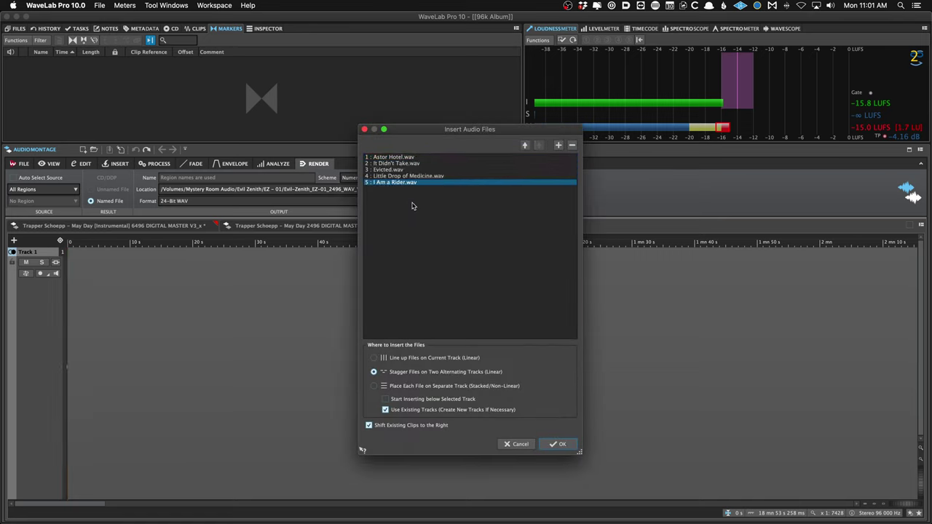
key("alt+Up")
key("alt+Up")
key("alt+Up")
left_click_drag(437, 163, 437, 193)
left_click(525, 145)
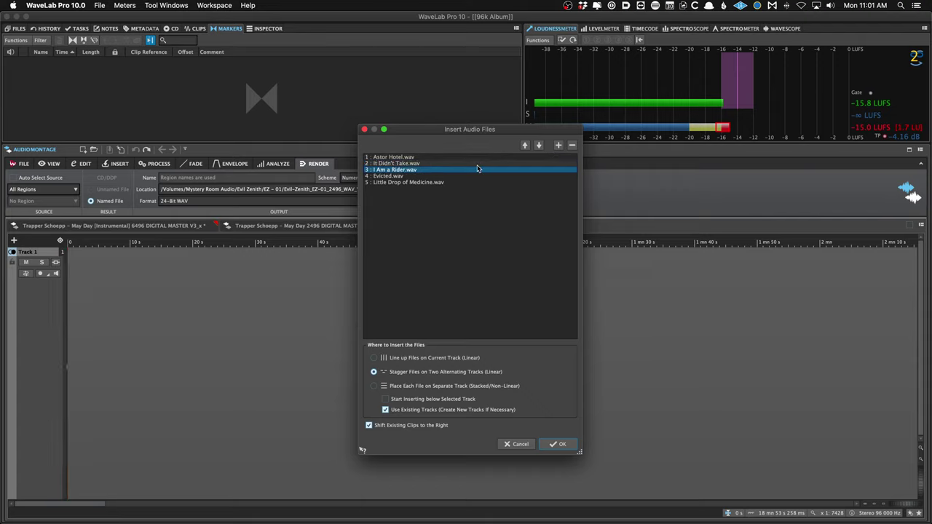
left_click(524, 145)
left_click(475, 172)
key("alt+Down")
key("alt+Down")
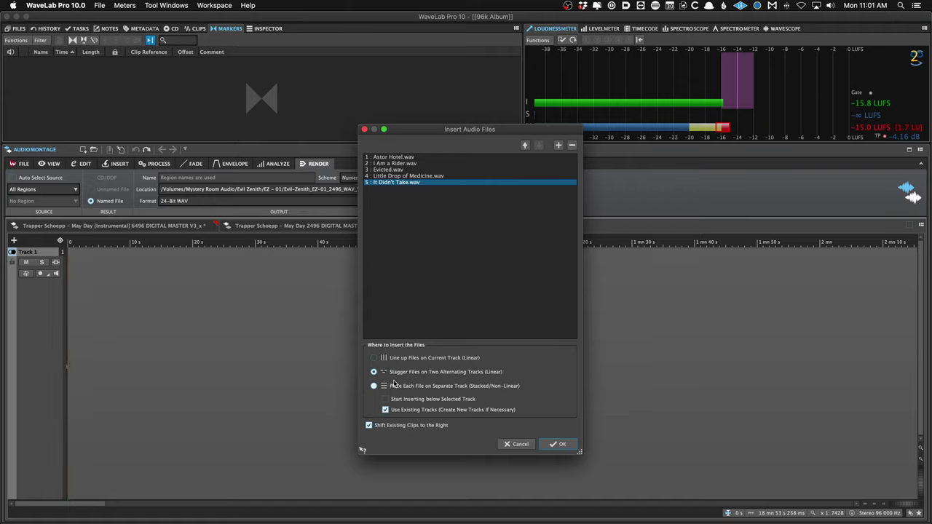
left_click(554, 444)
scroll(416, 386, "down", 3)
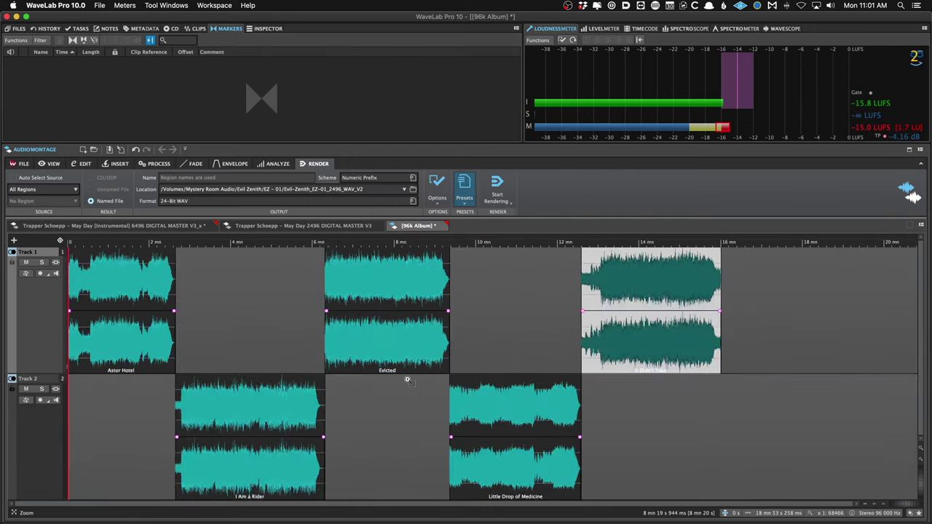
Try widening the gaps between songs by shifting I Am a Rider, Evicted and Little Drop of Medicine slightly later.
left_click(164, 406)
scroll(171, 404, "up", 5)
scroll(209, 401, "up", 2)
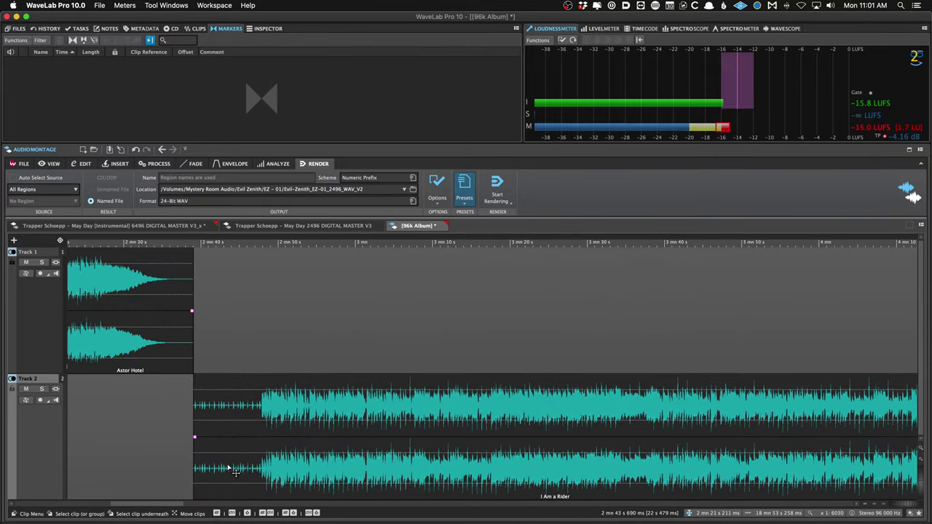
left_click_drag(228, 469, 237, 470)
scroll(237, 469, "down", 3)
scroll(514, 400, "down", 4)
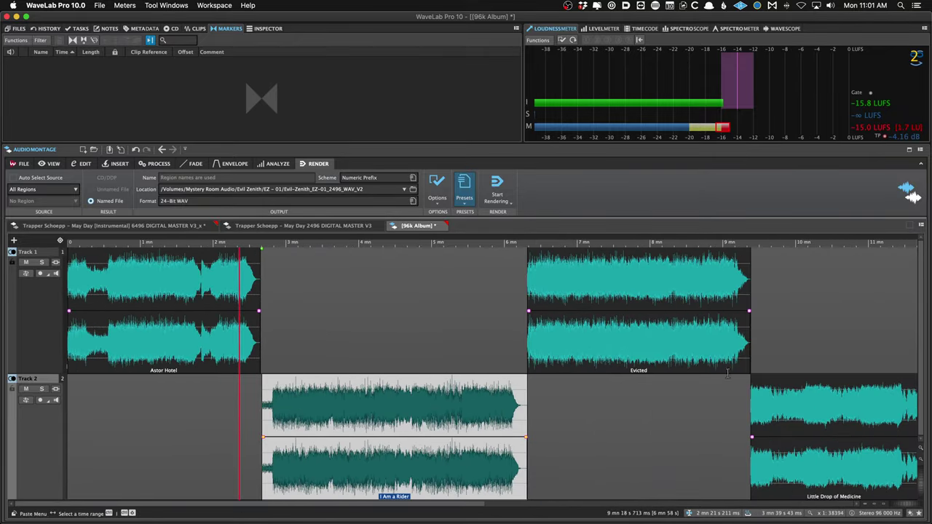
left_click_drag(630, 354, 635, 354)
scroll(744, 430, "right", 2)
left_click(738, 429)
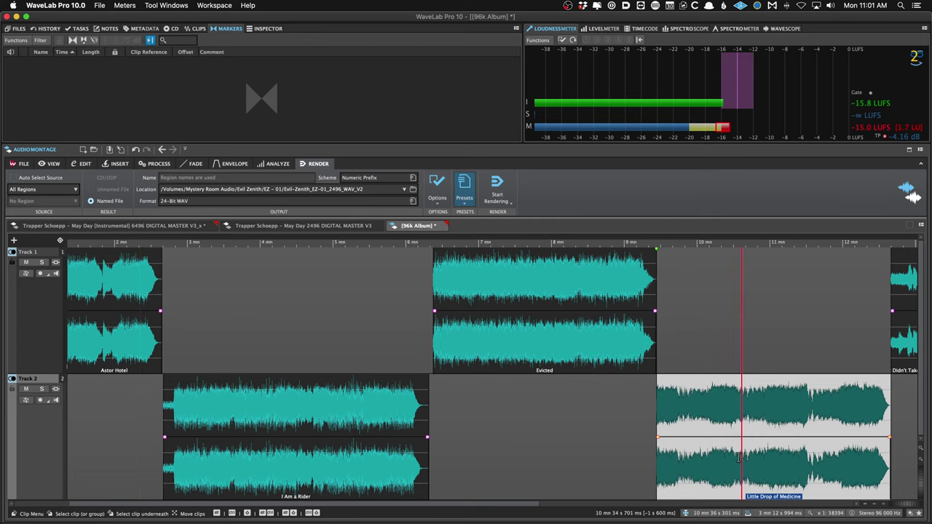
scroll(738, 437, "down", 2)
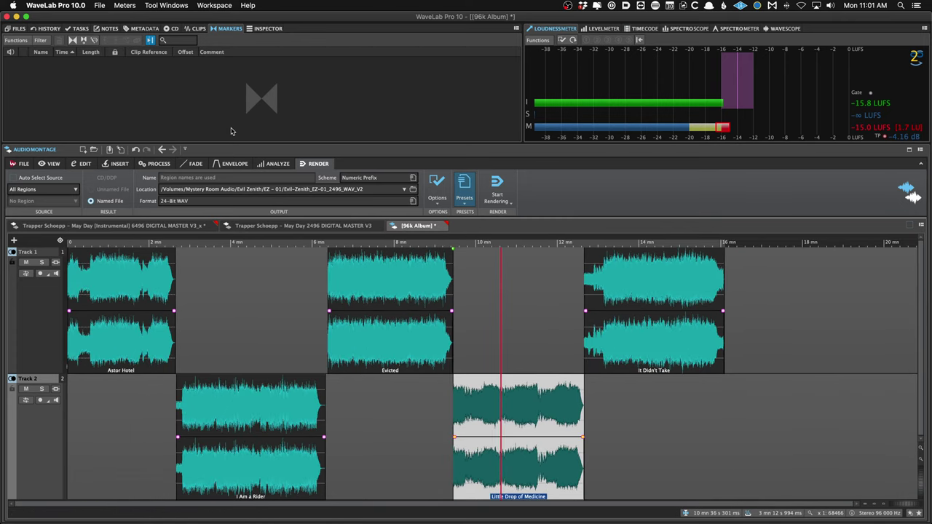
Cancel saving the montage and undo the generated track markers and the clip spacing changes.
key("super+s")
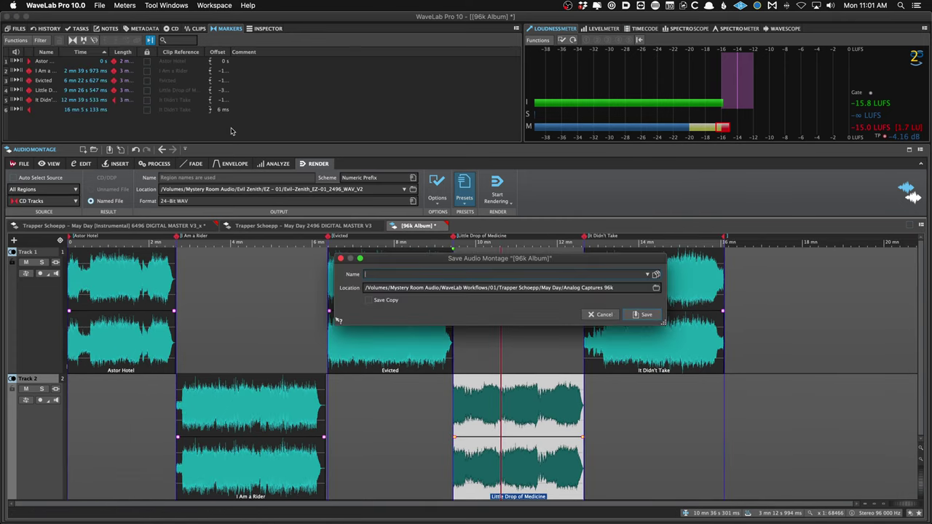
key("Escape")
key("super+z")
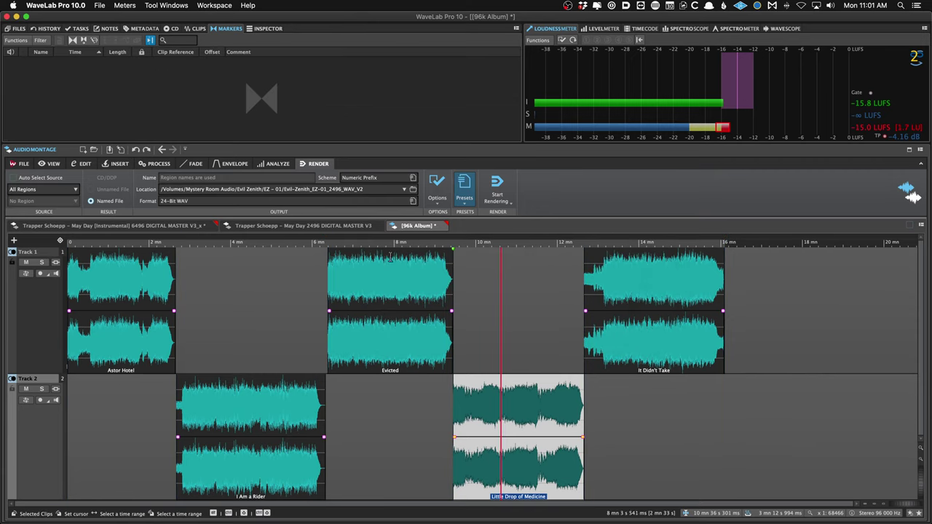
key("super+z")
Generate CD track markers with the CD Wizard's JP Start preset and view their full names and lengths in the marker list.
key("w")
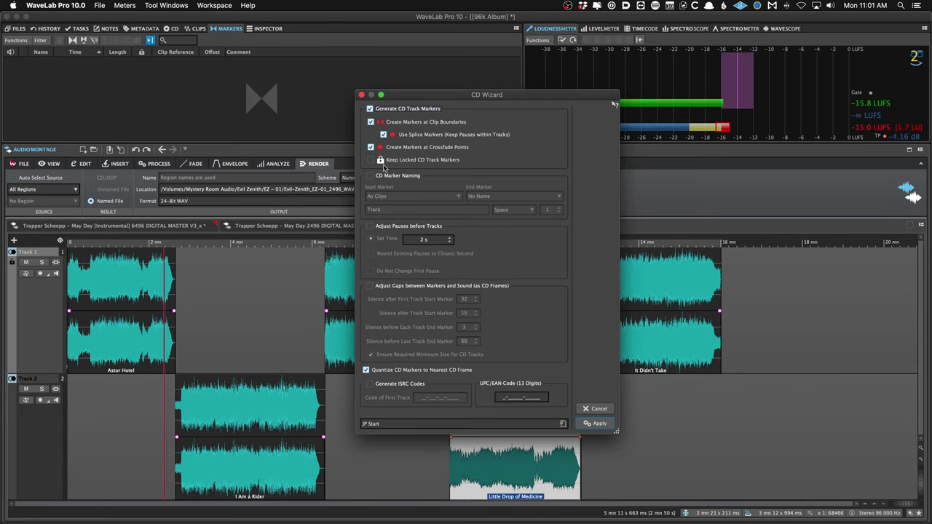
left_click(594, 423)
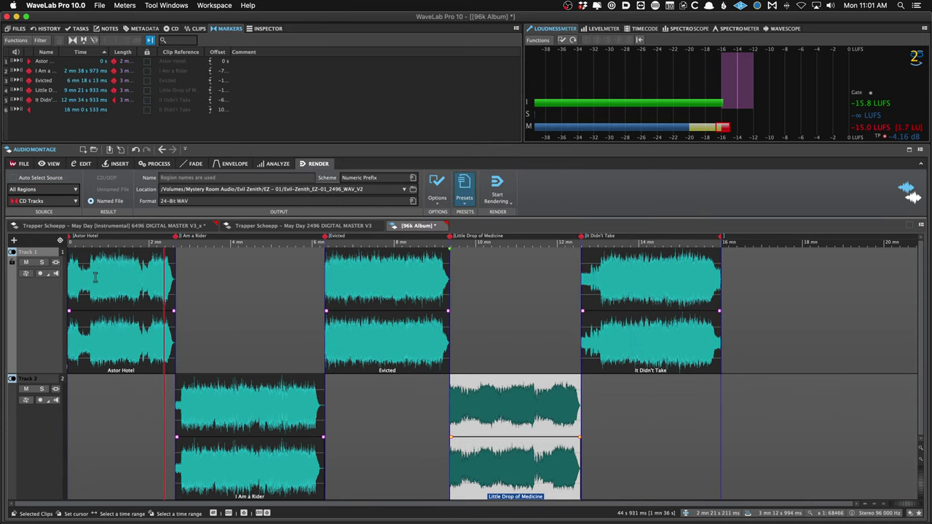
left_click(73, 274)
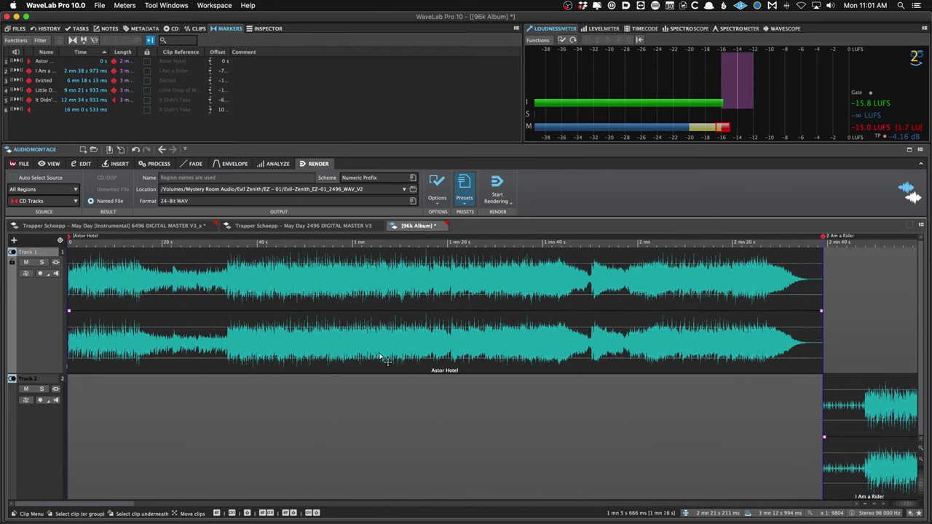
key("Down")
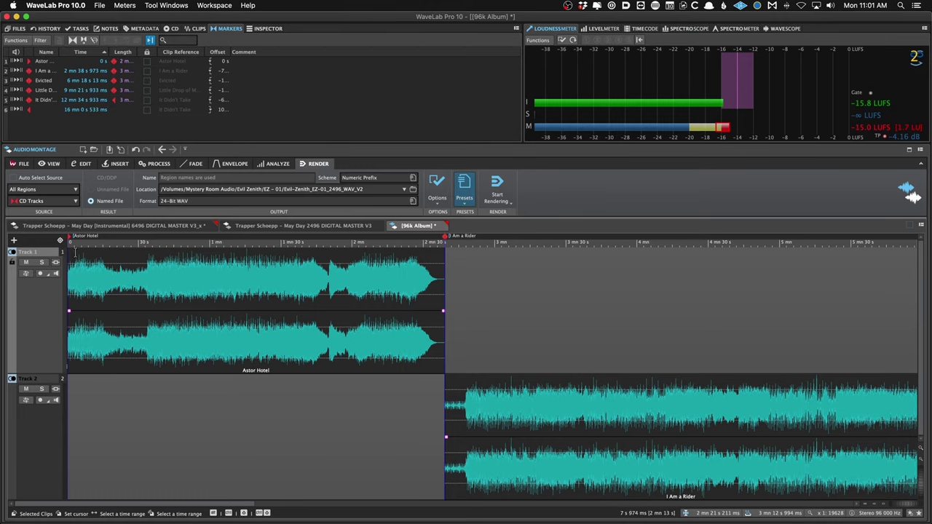
scroll(442, 283, "down", 1)
scroll(441, 283, "down", 2)
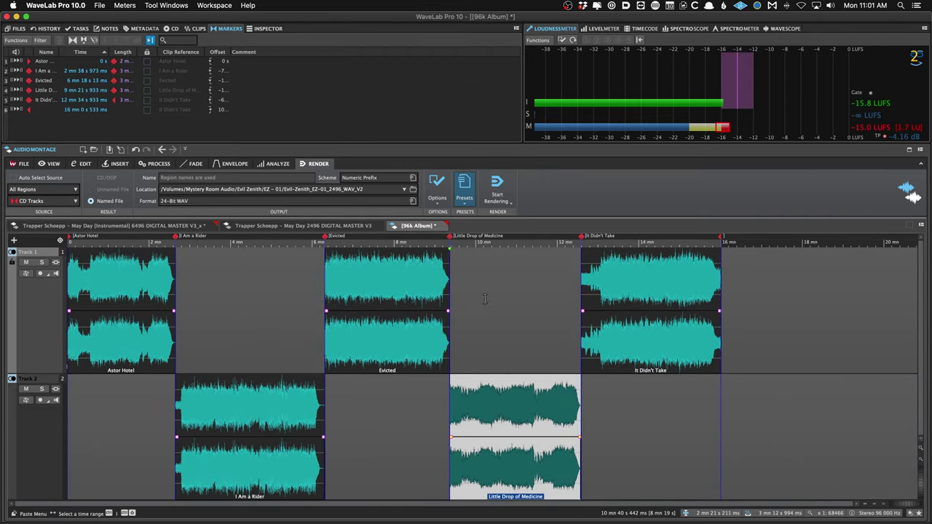
left_click(198, 28)
left_click(215, 28)
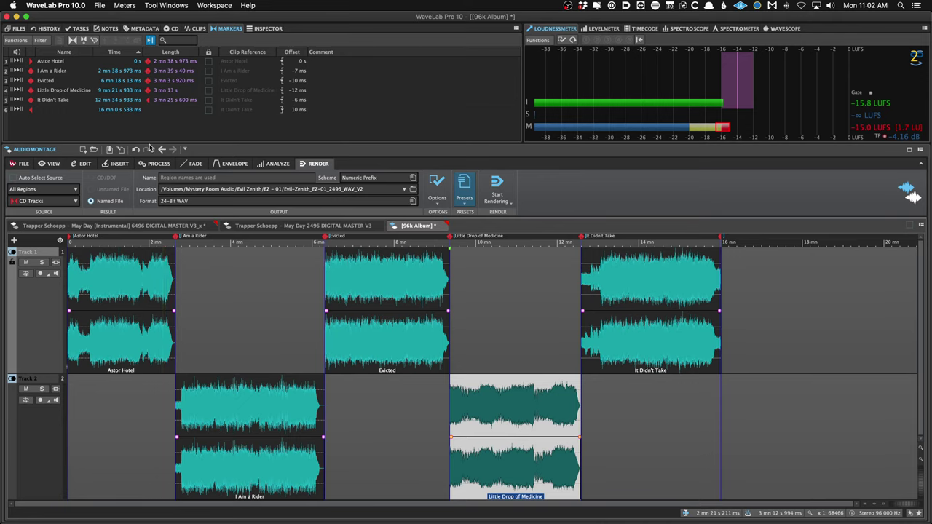
Save the montage as "Trapper Schoepp – May Day 2496 DIGITAL MASTER V3xx" in the Analog Captures 96k folder.
key("super+t")
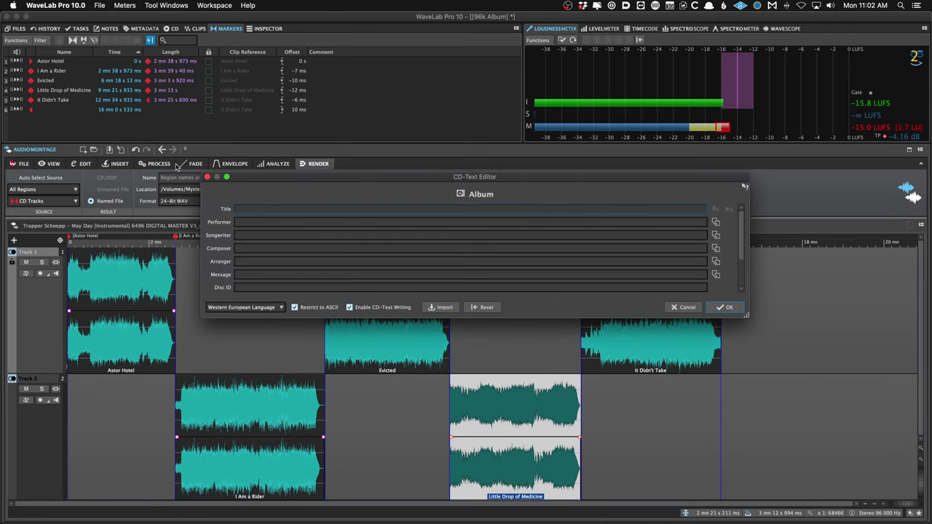
key("Escape")
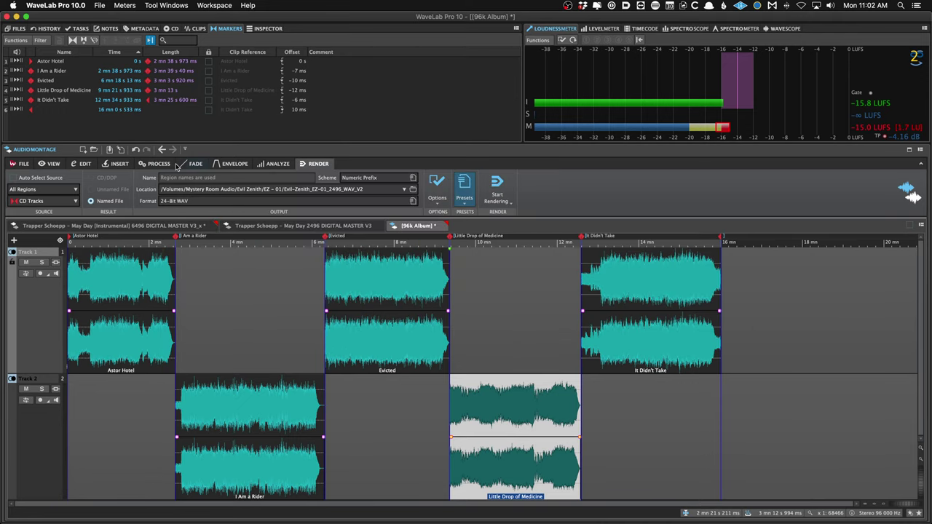
left_click(266, 227)
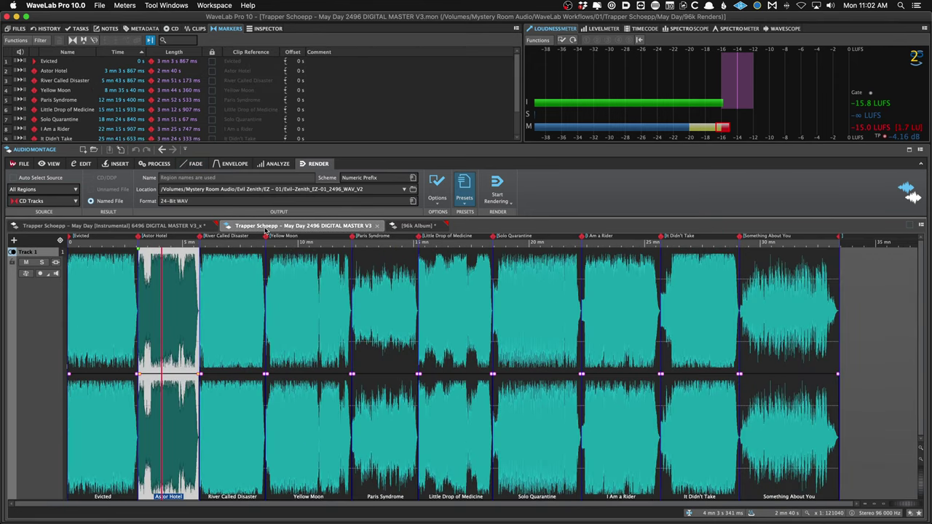
left_click(418, 225)
key("super+s")
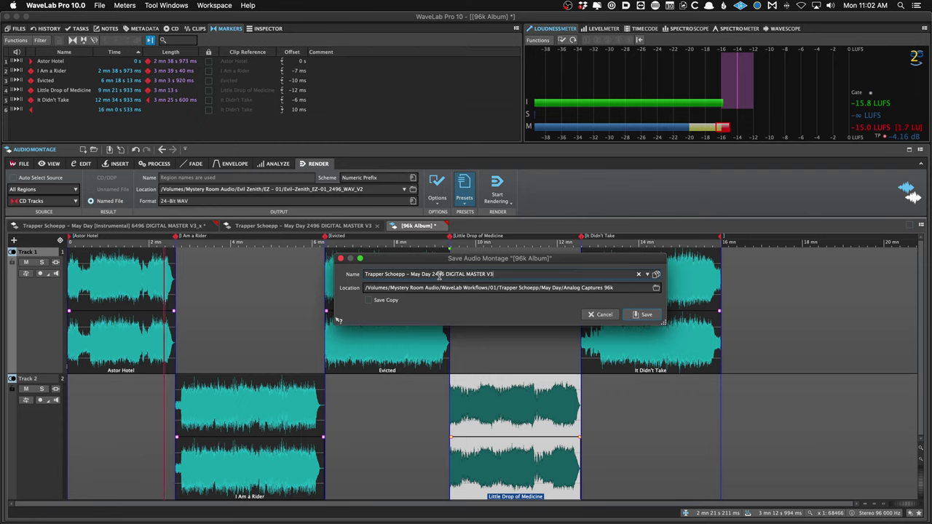
key("Return")
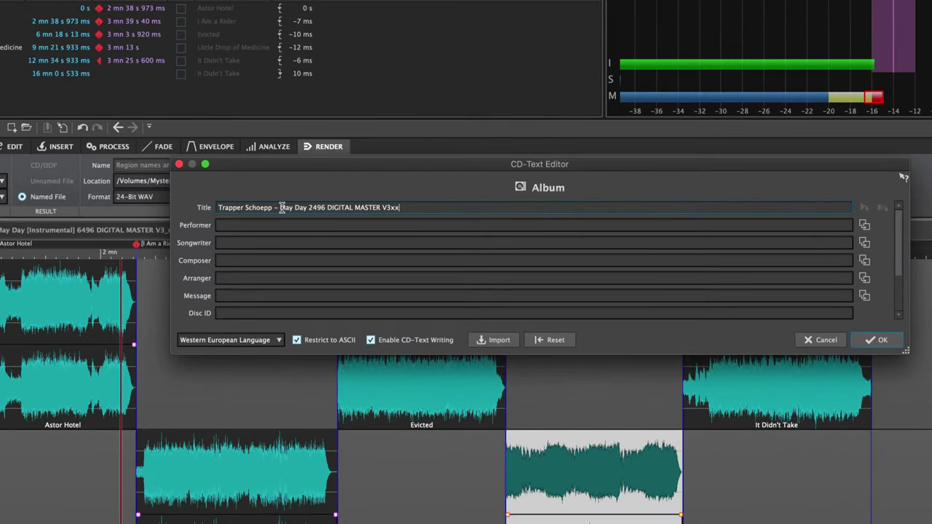
Set the album CD-Text title to May Day and the performer to Trapper Schoepp, and copy the performer to all tracks.
left_click_drag(281, 207, 421, 211)
key("BackSpace")
key("BackSpace")
left_click(394, 221)
type("Trapper Schoepp - May Day 2496 DIGITAL MASTER V3xx")
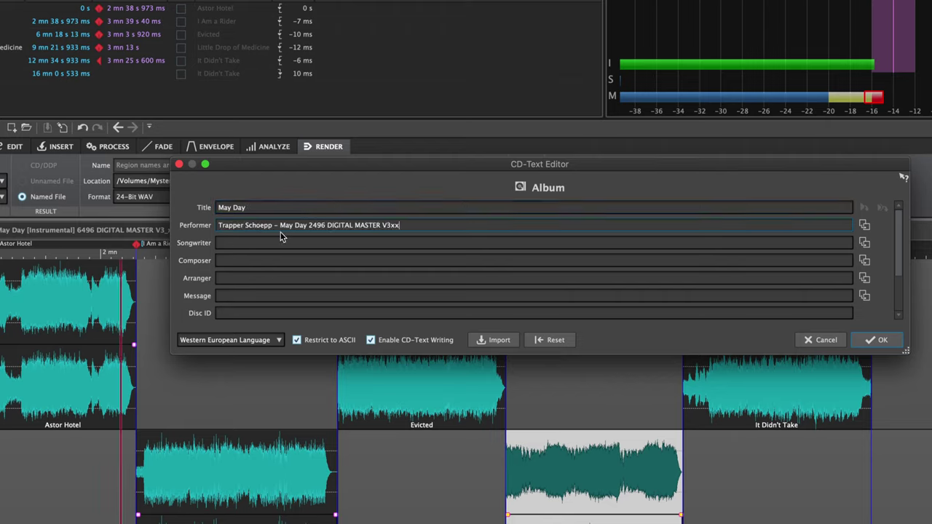
left_click_drag(272, 225, 525, 229)
key("BackSpace")
key("BackSpace")
left_click(864, 225)
scroll(889, 219, "down", 1)
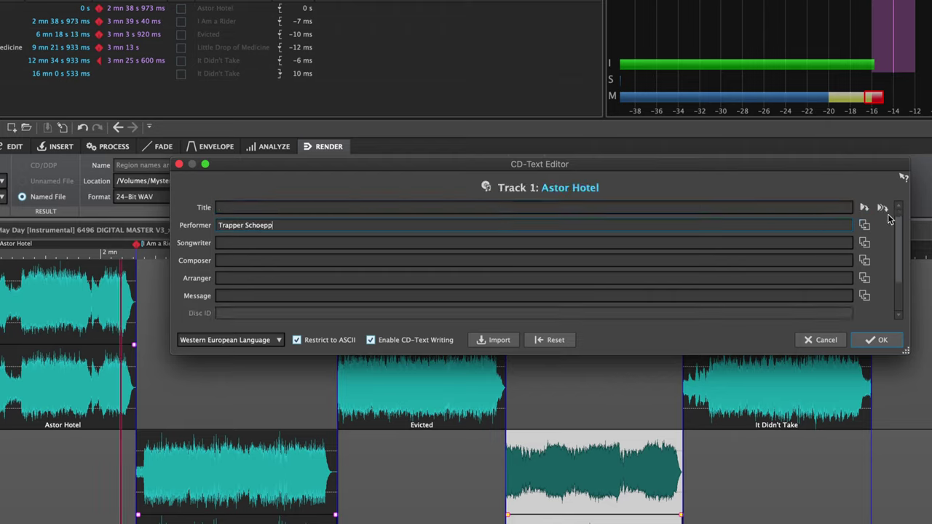
Fill the CD-Text titles of all tracks from their marker names, accept the CD-Text and save the montage.
left_click(882, 208)
left_click(812, 208)
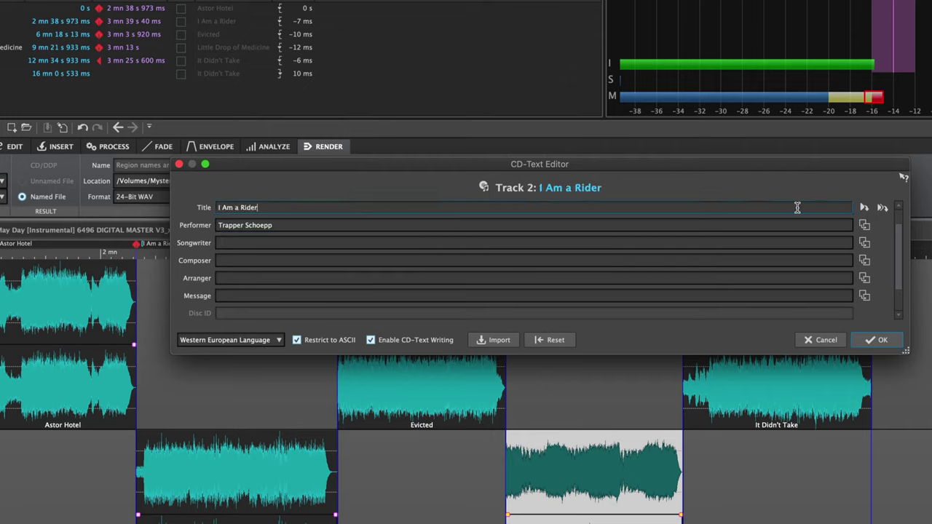
scroll(797, 207, "down", 4)
scroll(798, 208, "up", 5)
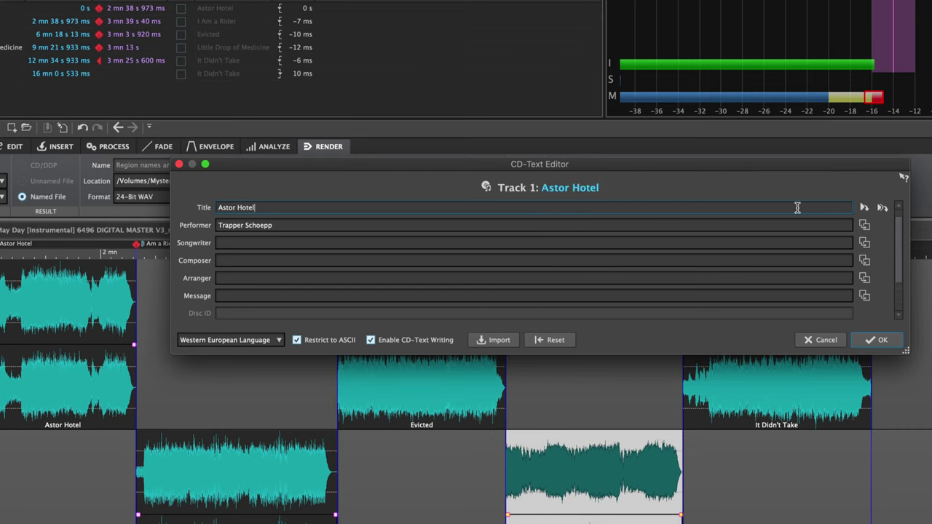
key("Return")
key("super+s")
left_click(181, 328)
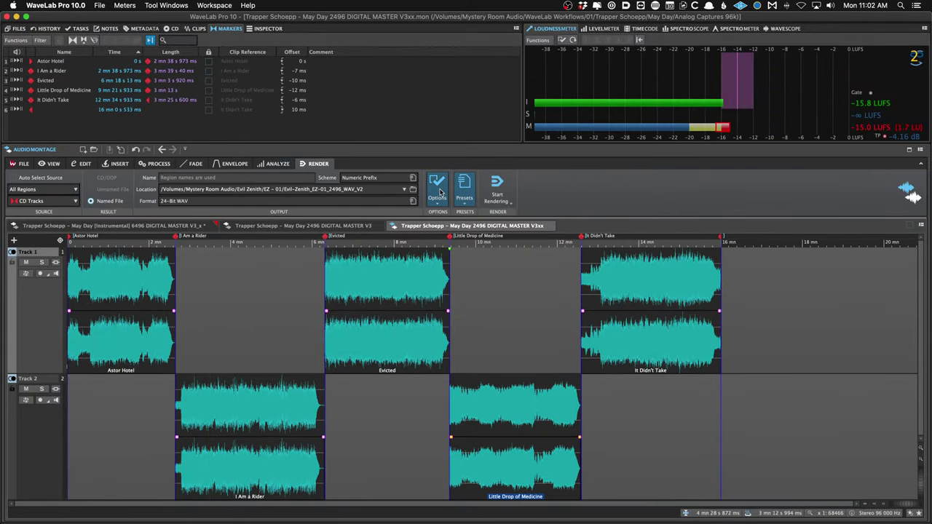
left_click(287, 302)
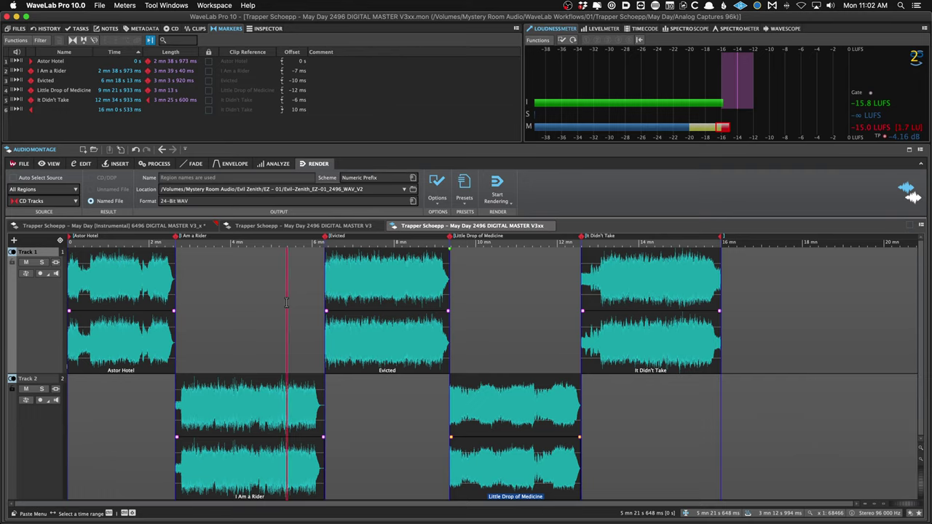
left_click(283, 302)
key("super+Tab")
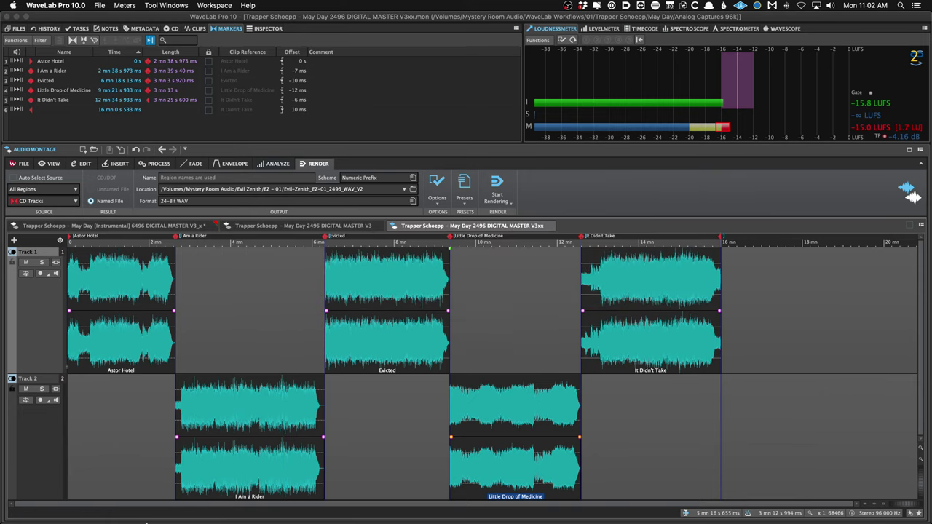
left_click(135, 430)
left_click(126, 428)
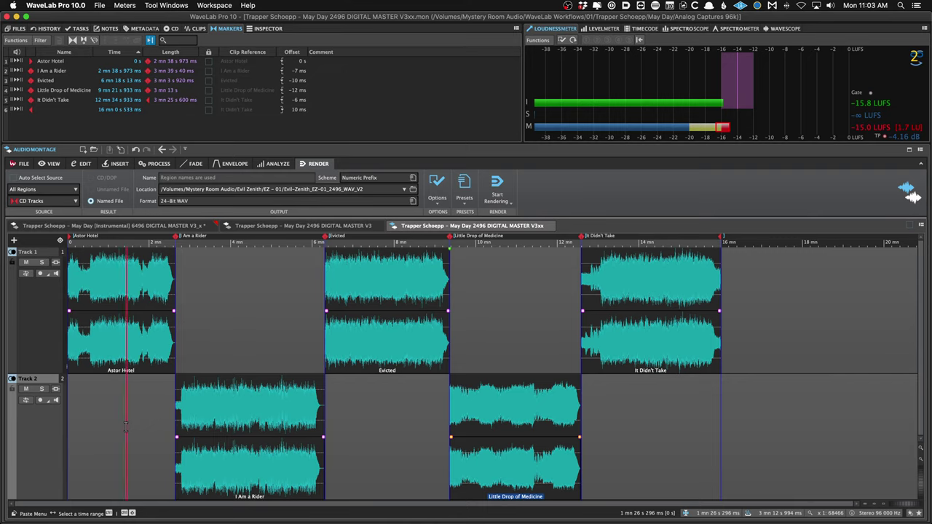
left_click(126, 426)
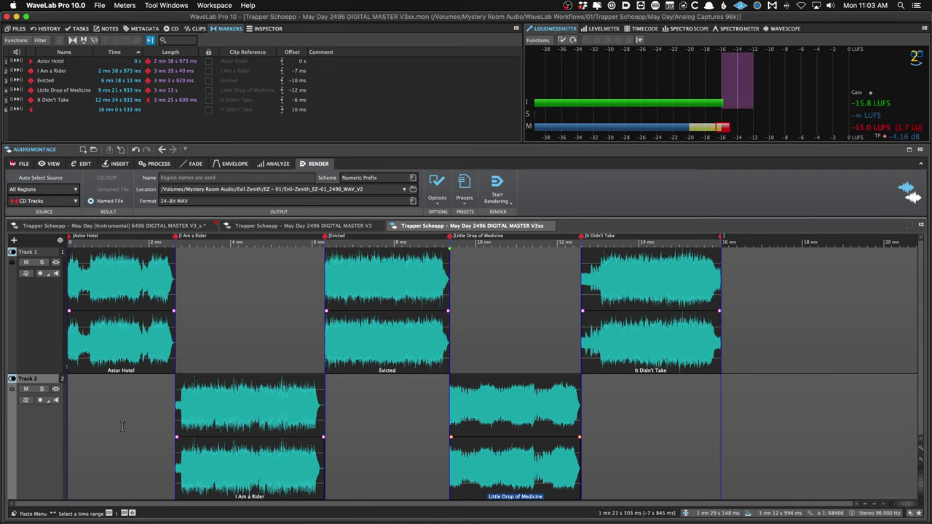
Switch to Finder and open the Analog Captures 96k folder of Anberlin's More To Living Than Being Alive project.
mouse_move(63, 516)
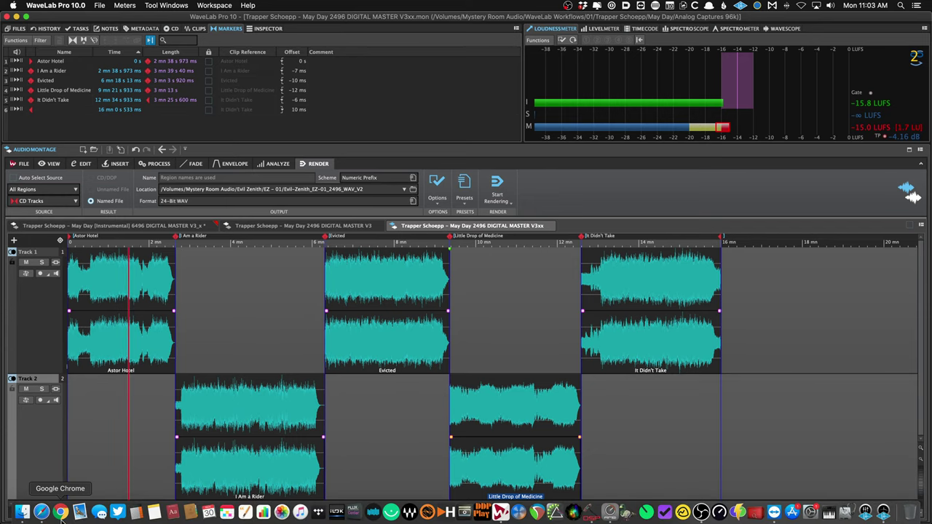
left_click(23, 512)
scroll(438, 106, "left", 3)
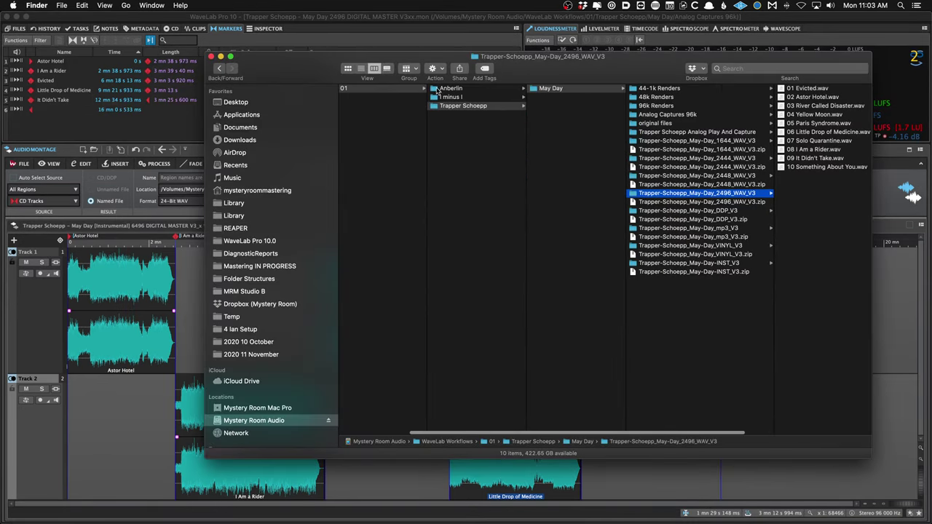
left_click(459, 88)
left_click(543, 88)
left_click(678, 108)
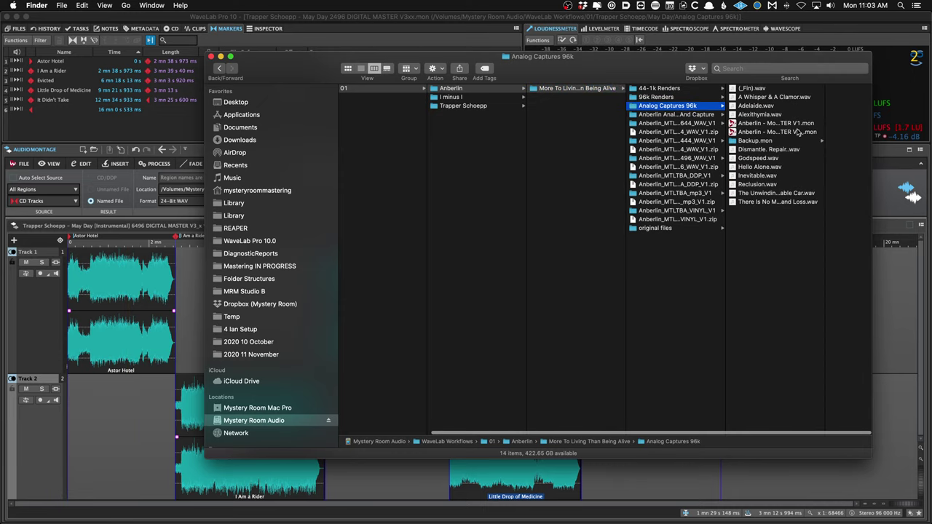
Open both Anberlin montages, the 2496 VINYL PRE-MASTER V1 and the 6496 DIGITAL MASTER V1_, in WaveLab.
double_click(824, 147)
left_click(791, 133)
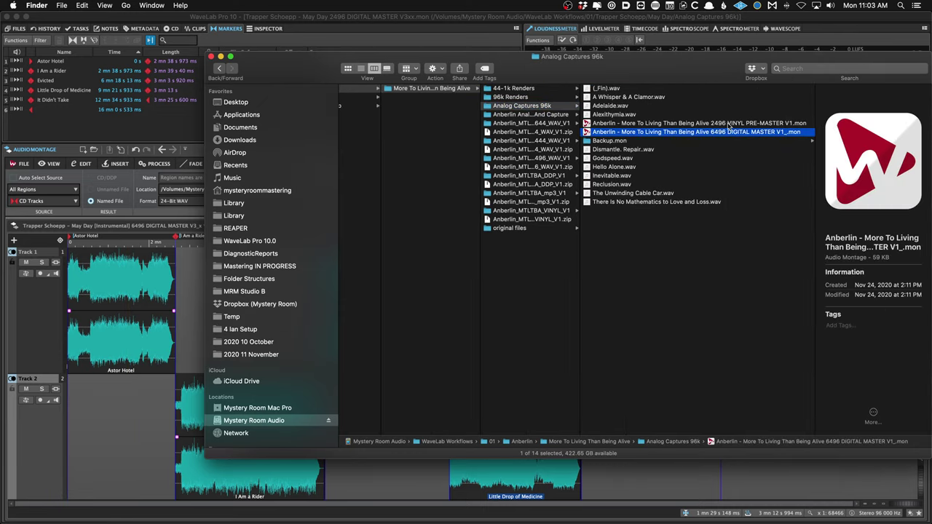
left_click(671, 124, "shift")
right_click(672, 124)
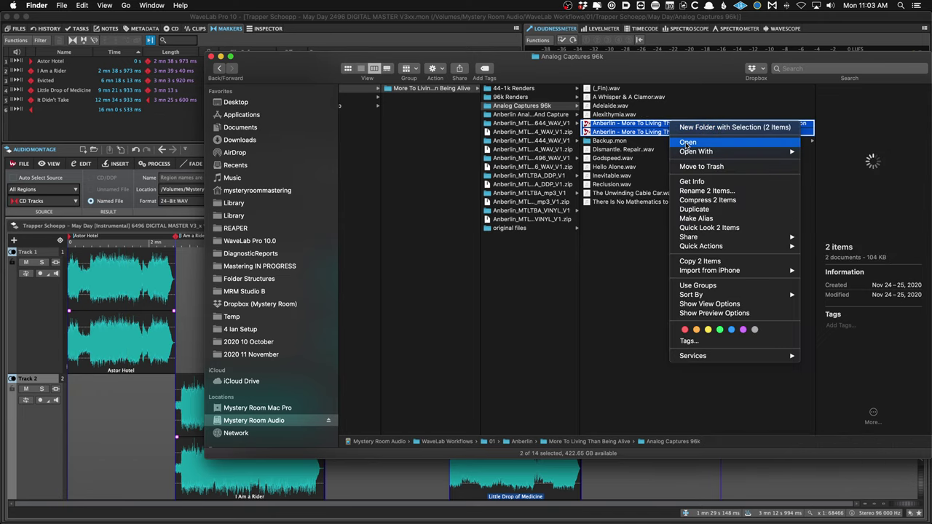
left_click(688, 142)
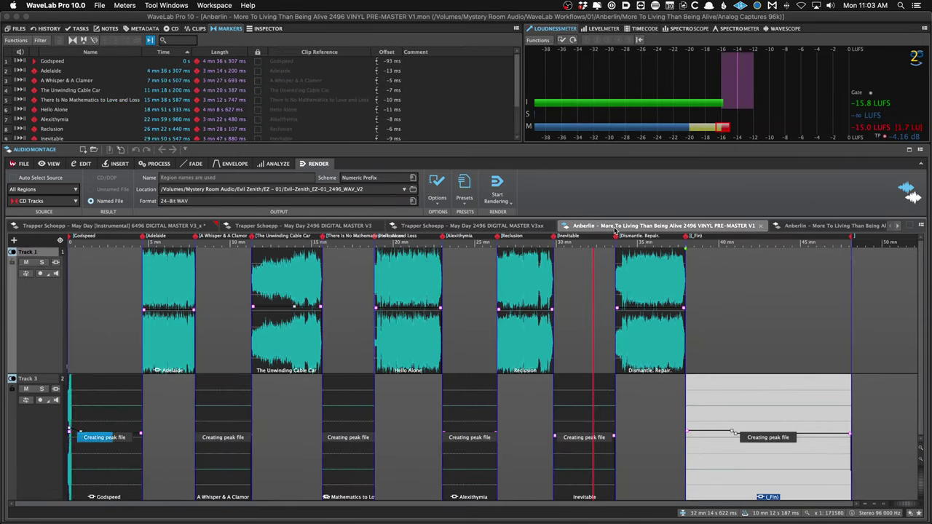
right_click(613, 225)
left_click(638, 273)
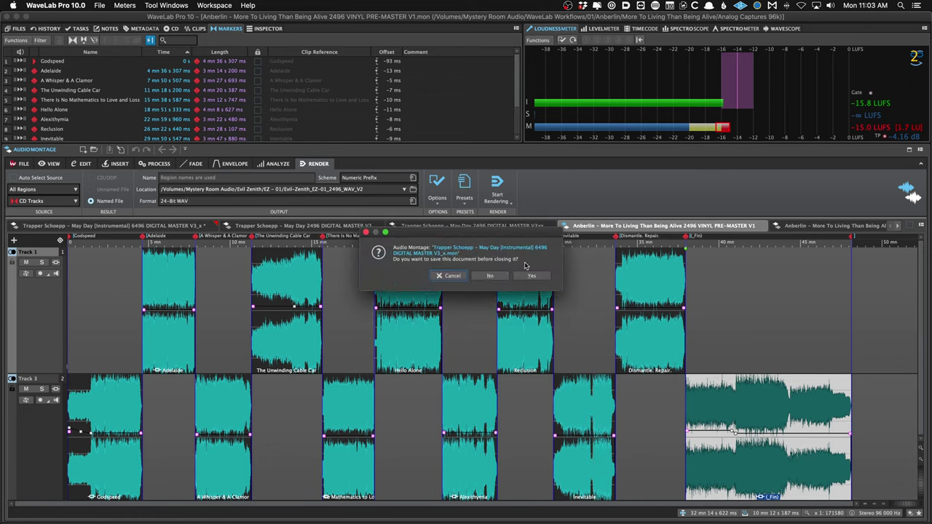
key("Escape")
right_click(648, 227)
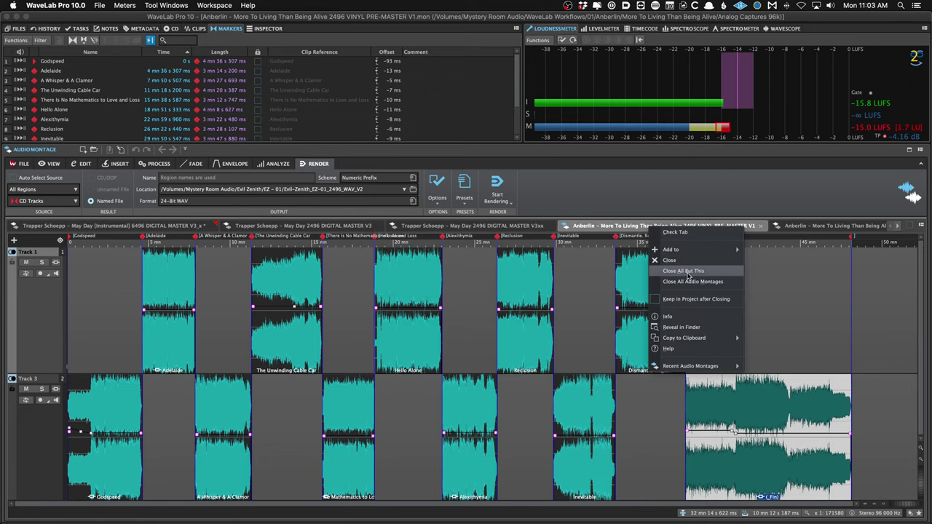
left_click(610, 239)
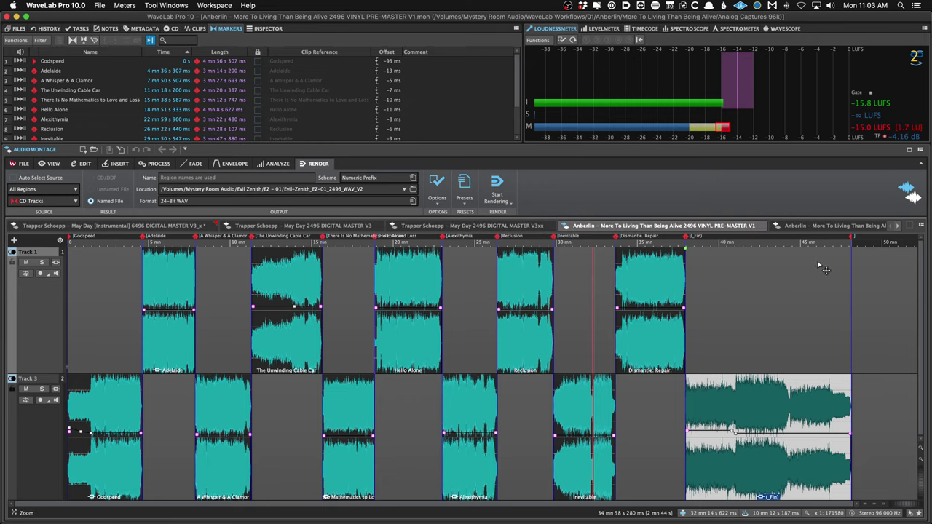
Bring up the Anberlin 6496 DIGITAL MASTER V1_ montage and view the arrangement of its clips across three tracks.
left_click(834, 227)
scroll(549, 316, "down", 15)
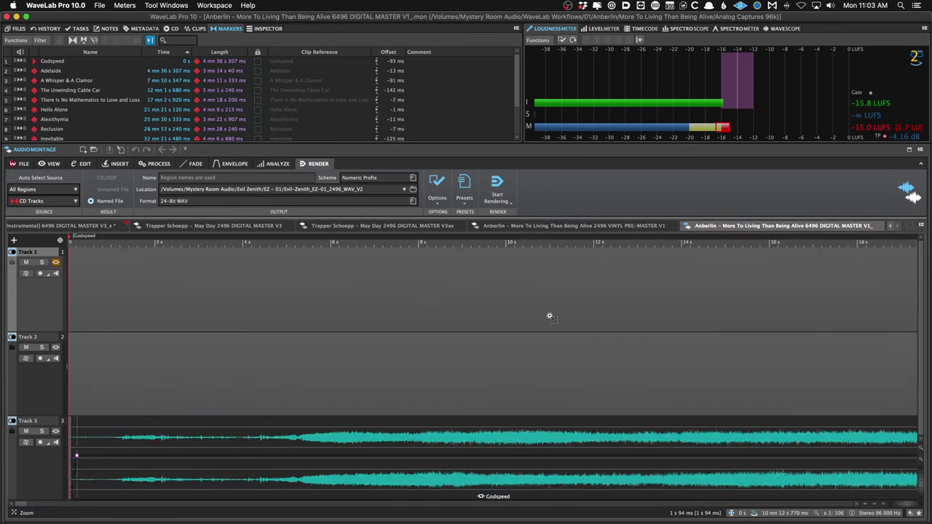
scroll(524, 321, "down", 2)
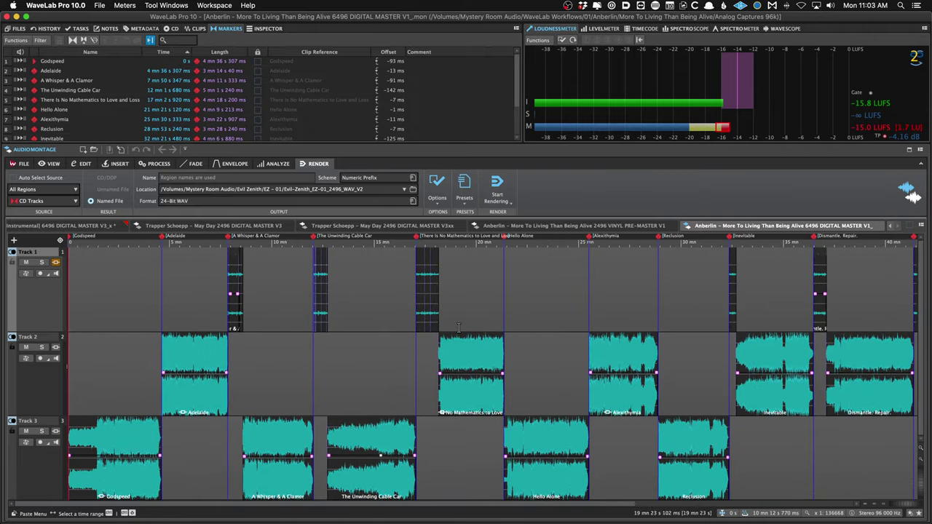
scroll(492, 322, "right", 4)
scroll(344, 313, "left", 1)
scroll(337, 312, "left", 5)
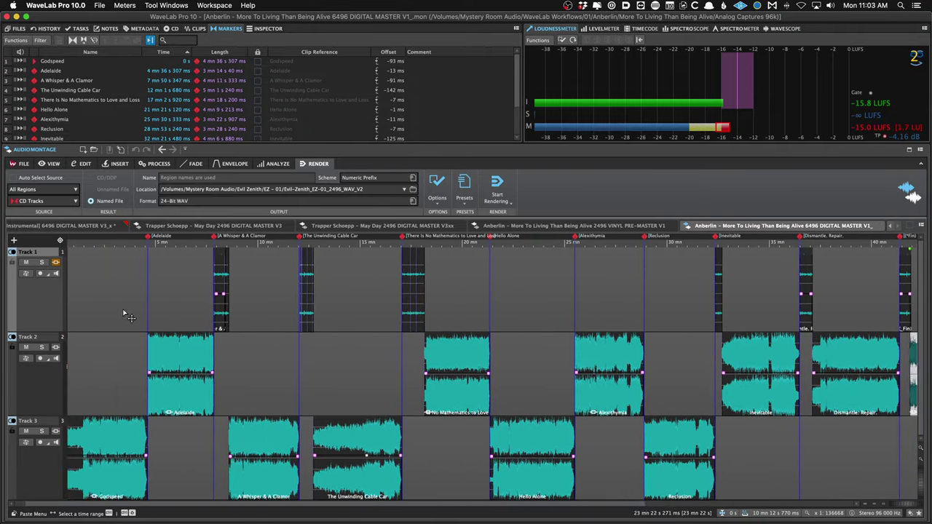
Examine the short track 1 clips between Adelaide and the main A Whisper & A Clamor clip.
scroll(182, 300, "up", 4)
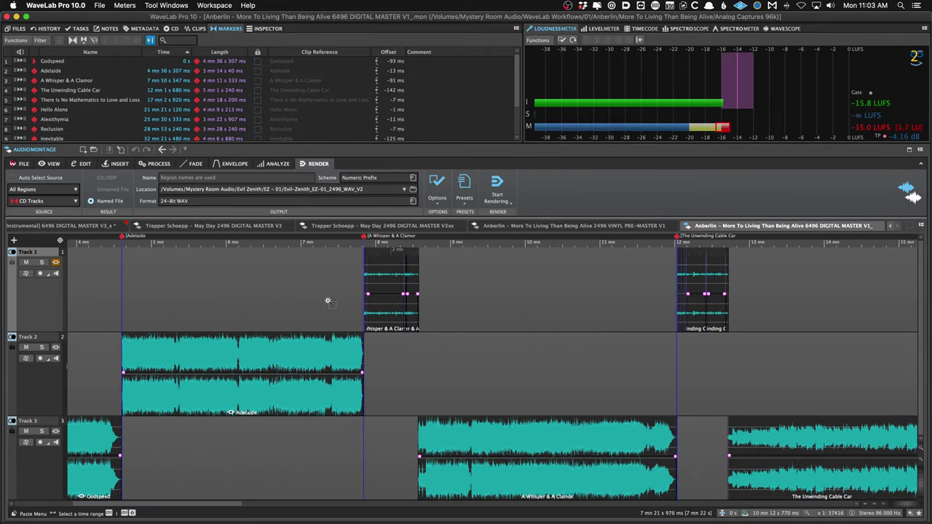
scroll(354, 298, "up", 3)
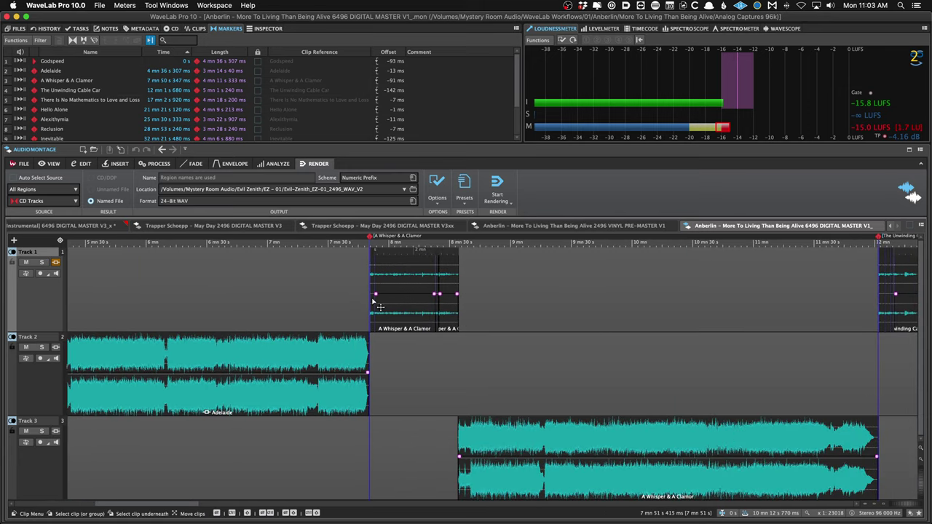
scroll(355, 298, "up", 4)
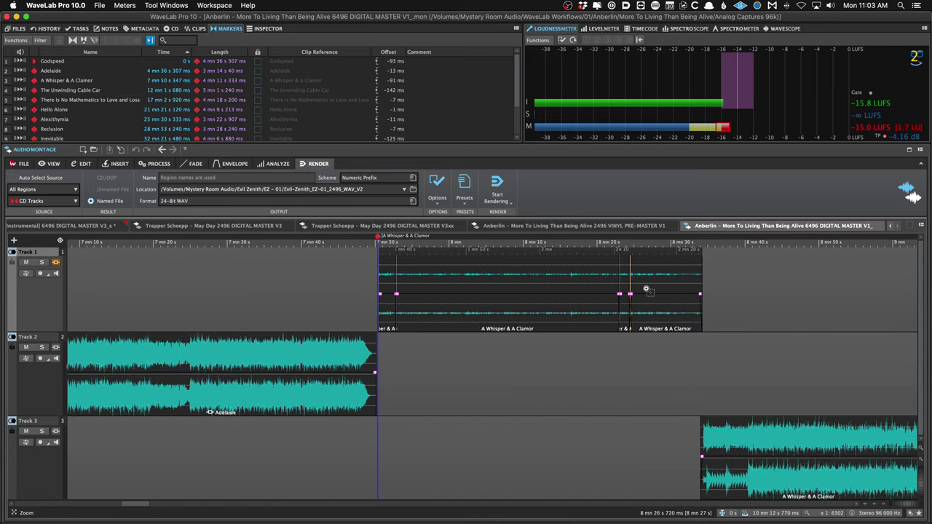
scroll(600, 292, "up", 1)
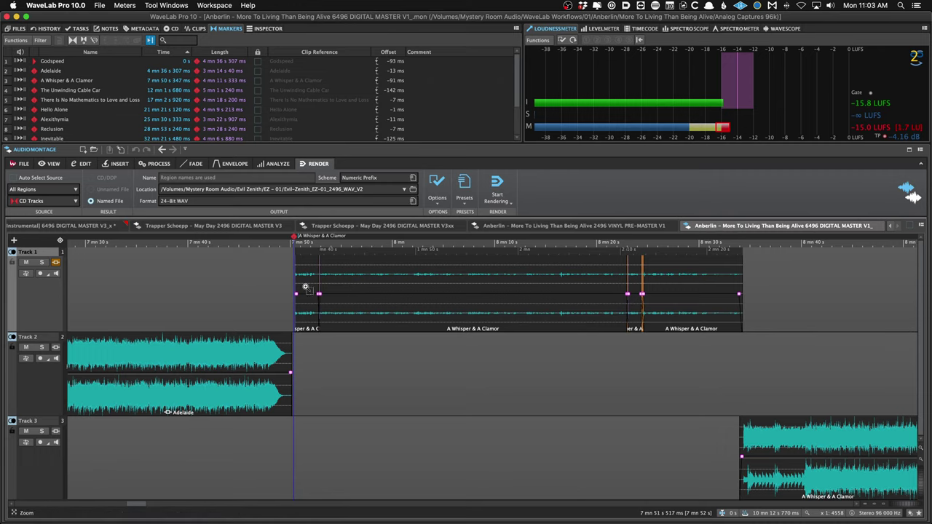
scroll(289, 273, "right", 3)
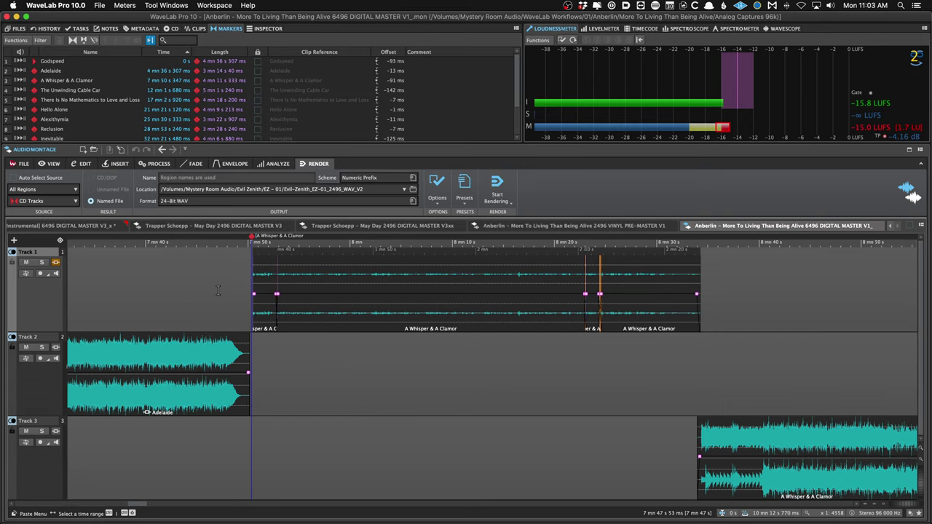
scroll(221, 291, "down", 2)
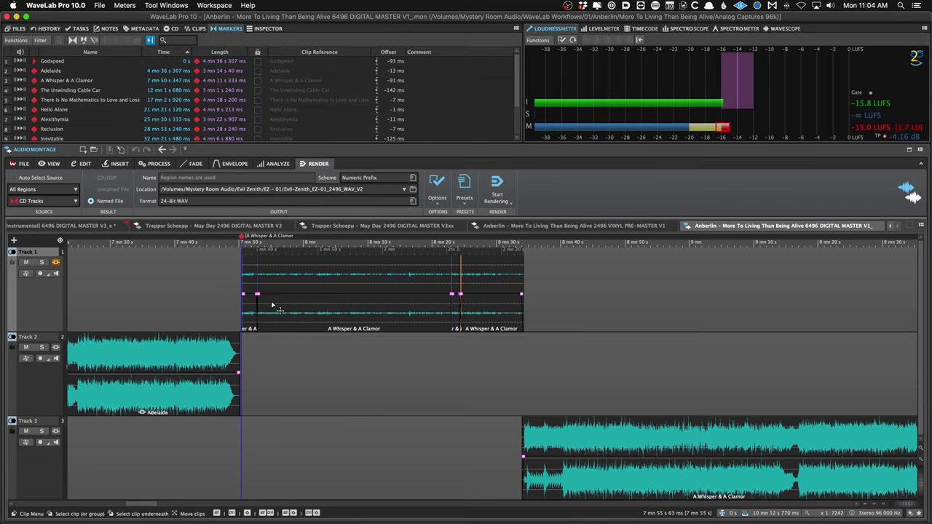
Survey where the short track 1 clips sit between the songs across the whole montage.
scroll(224, 291, "down", 10)
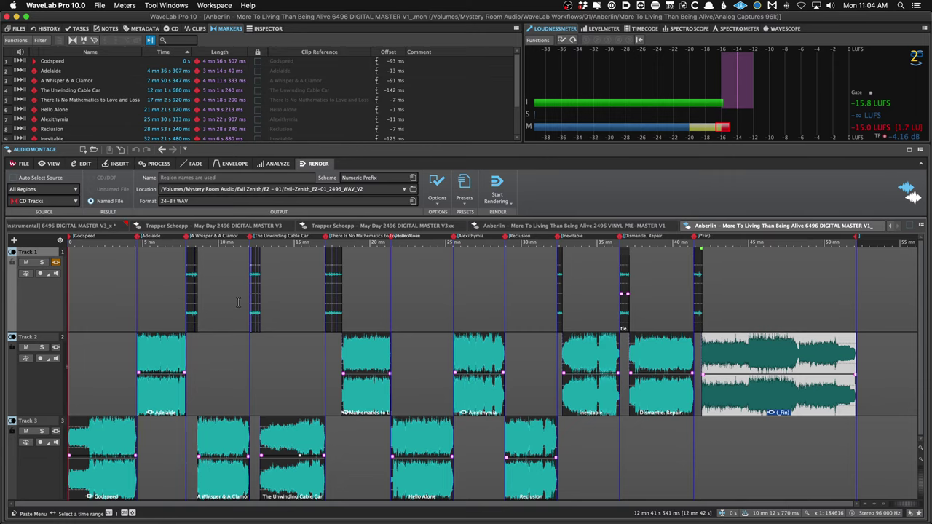
scroll(177, 298, "up", 5)
scroll(176, 298, "left", 2)
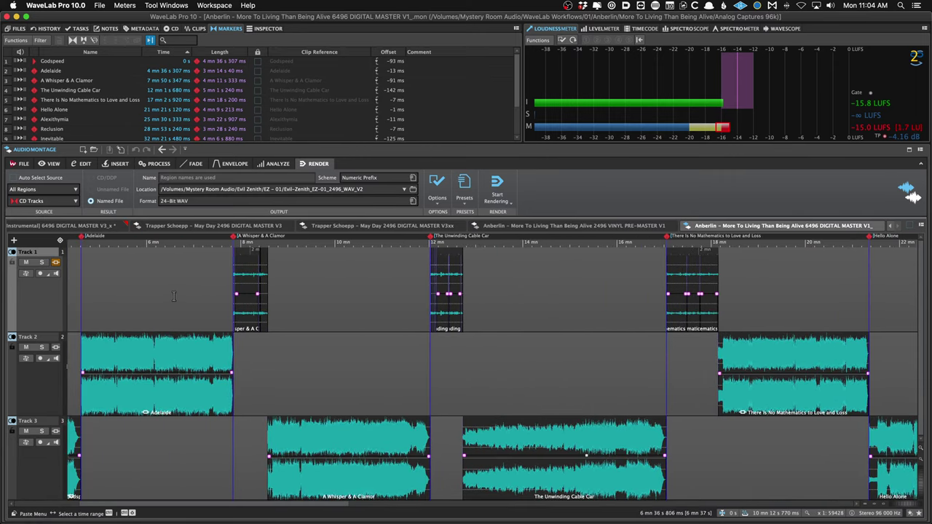
scroll(228, 295, "down", 5)
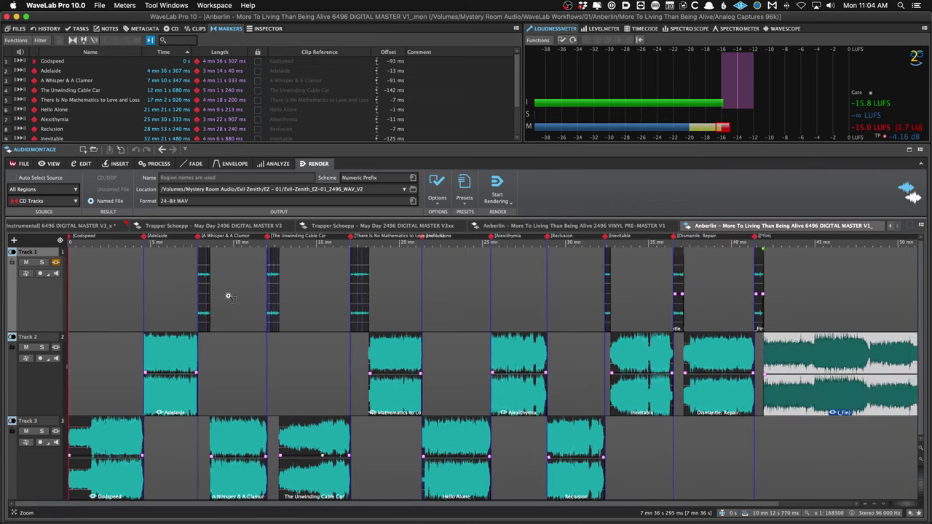
scroll(227, 294, "down", 3)
Inspect the edit points between the track 1 segments that lead into A Whisper & A Clamor.
scroll(188, 282, "up", 10)
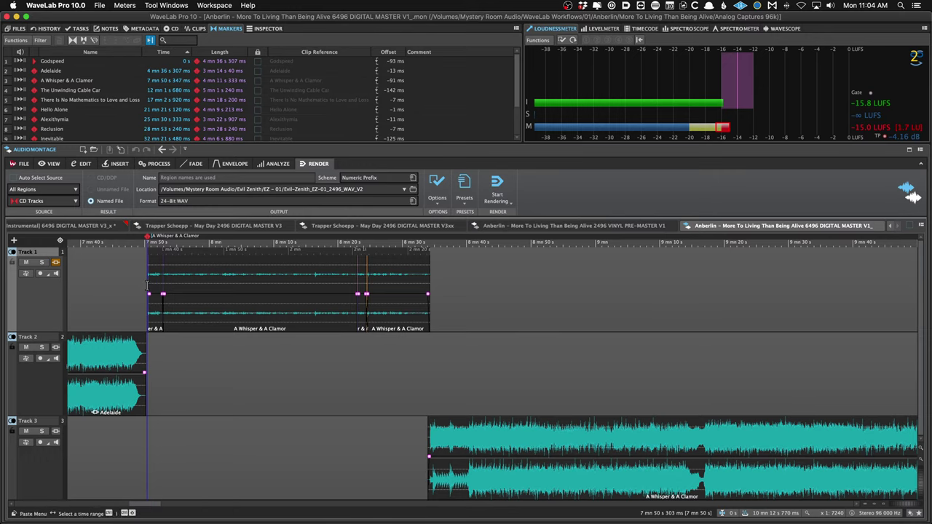
scroll(138, 285, "up", 2)
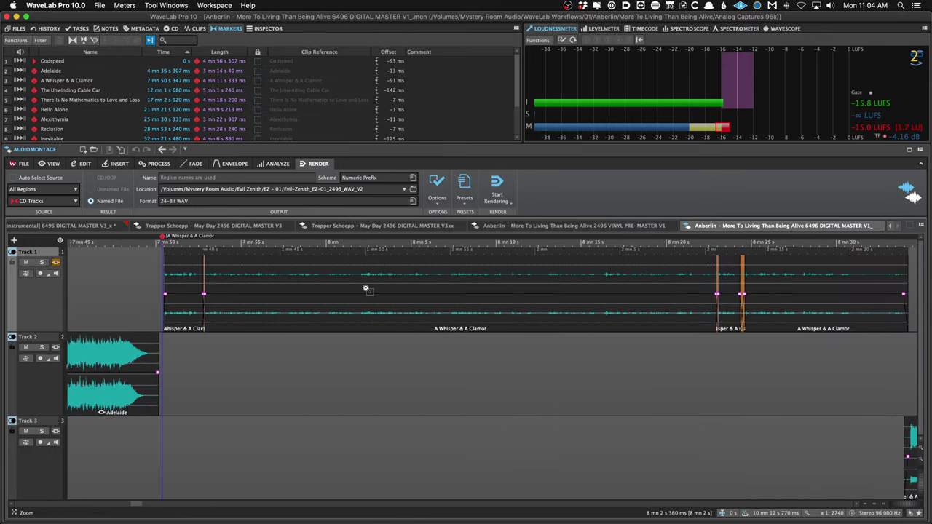
scroll(572, 307, "down", 2)
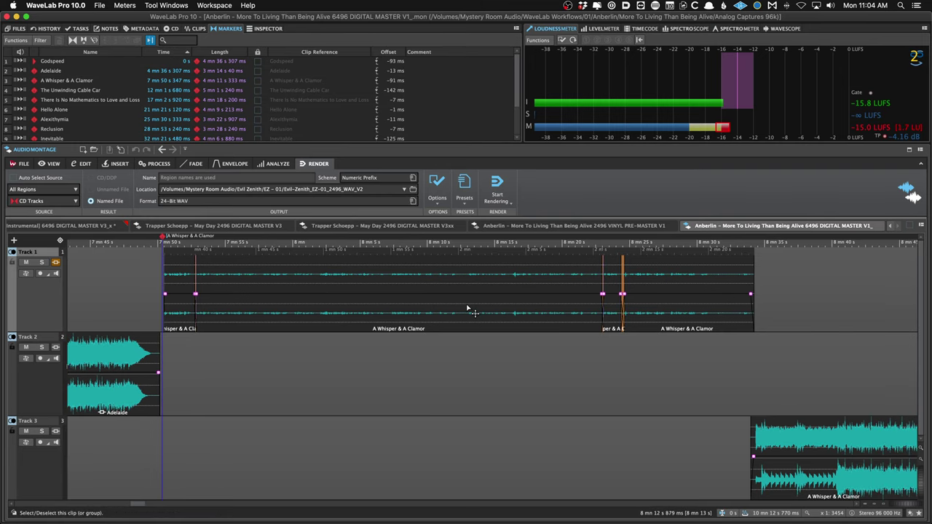
scroll(472, 311, "down", 4)
scroll(451, 306, "right", 2)
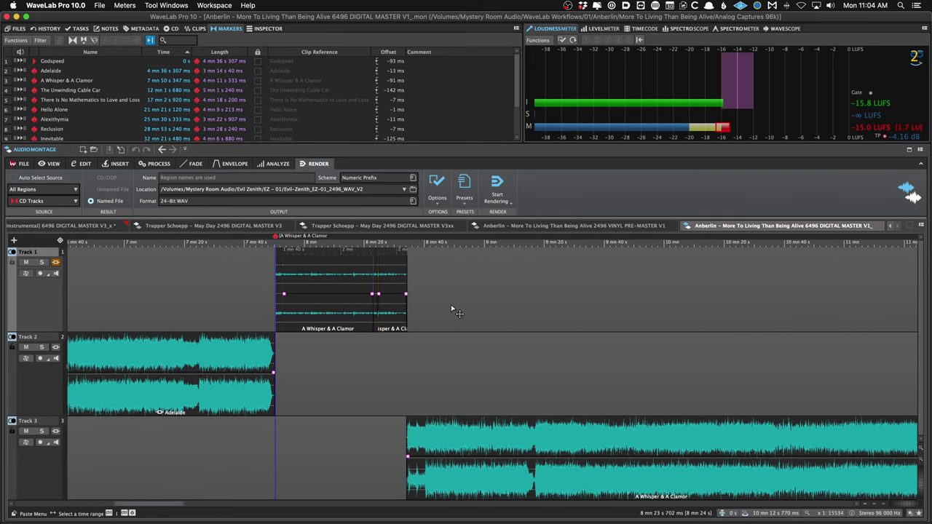
Examine the three track 1 clips before There Is No Mathematics to Love and Loss, selecting each segment in turn.
scroll(451, 306, "down", 4)
scroll(451, 306, "right", 5)
scroll(526, 314, "right", 3)
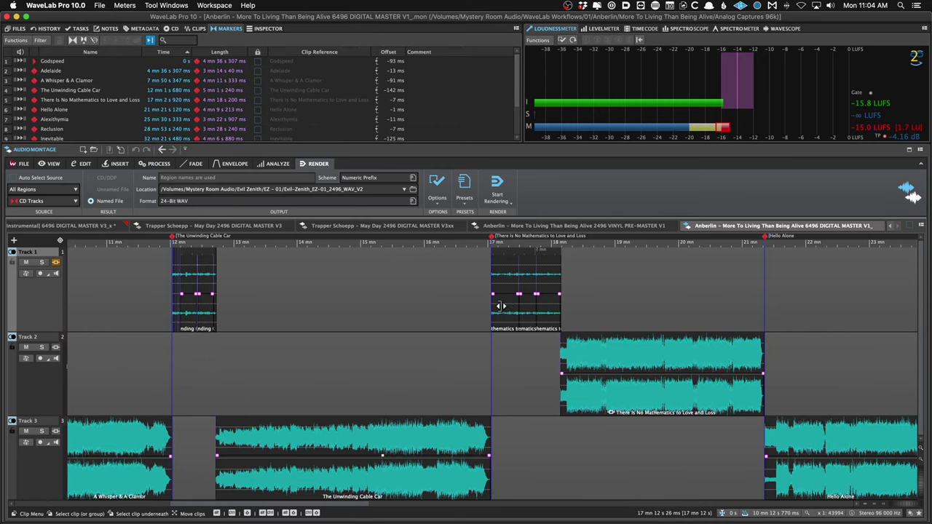
scroll(392, 321, "up", 5)
left_click(304, 315)
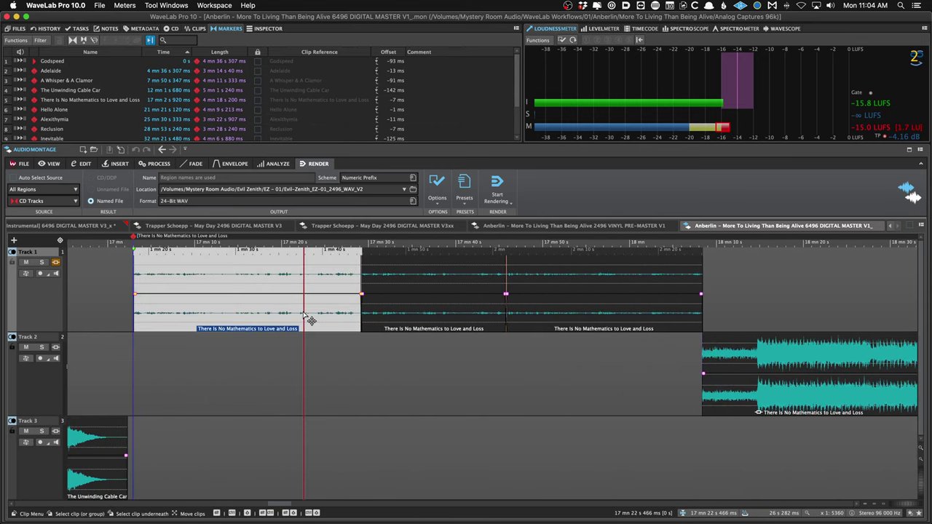
left_click(399, 311)
left_click(523, 315)
scroll(523, 315, "down", 5)
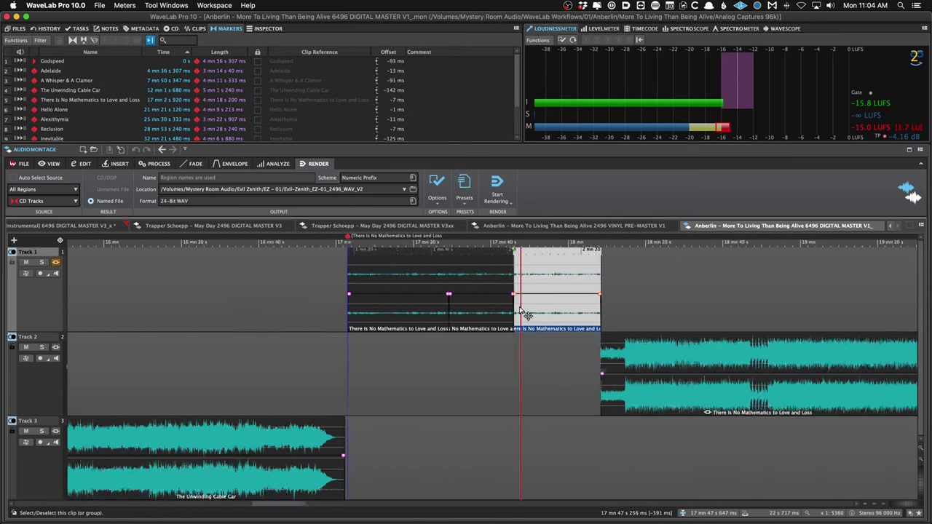
scroll(523, 314, "down", 8)
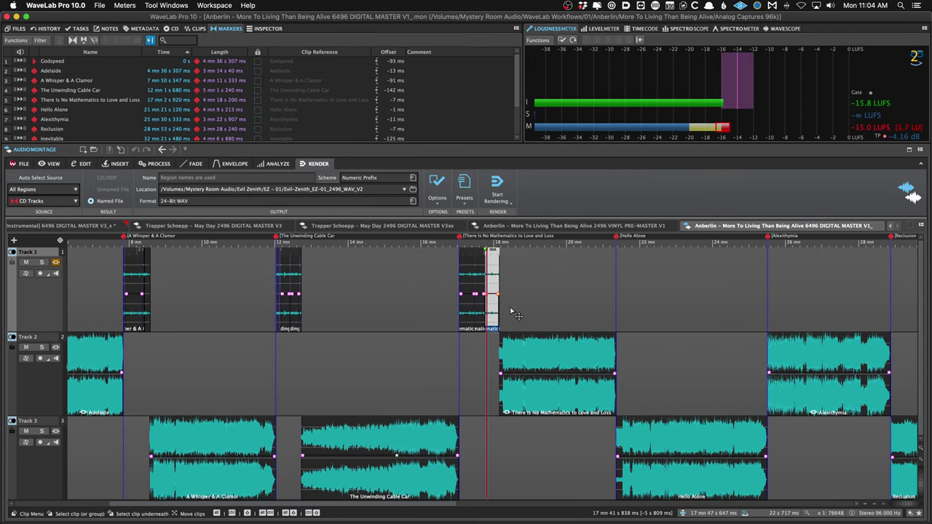
Sweep across the full length of track 1 and place the edit cursor at about 3 minutes.
left_click(103, 284)
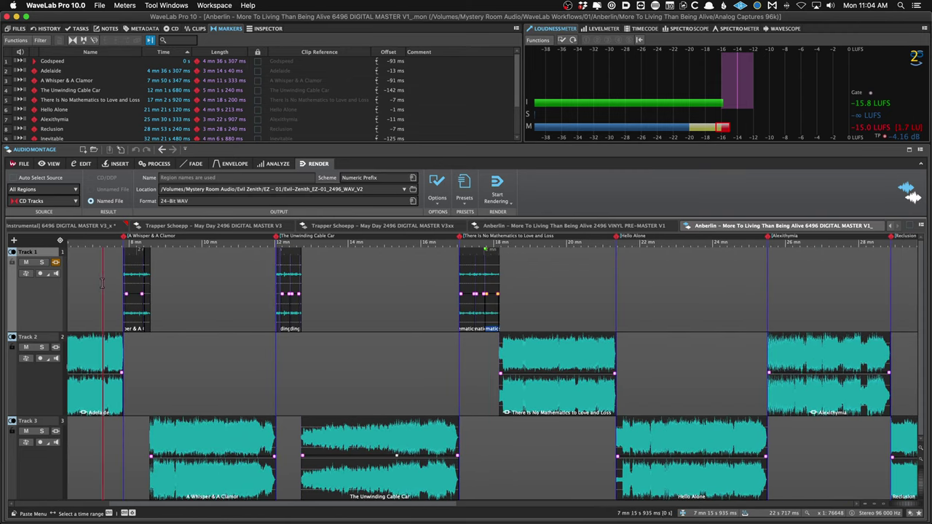
left_click(57, 271)
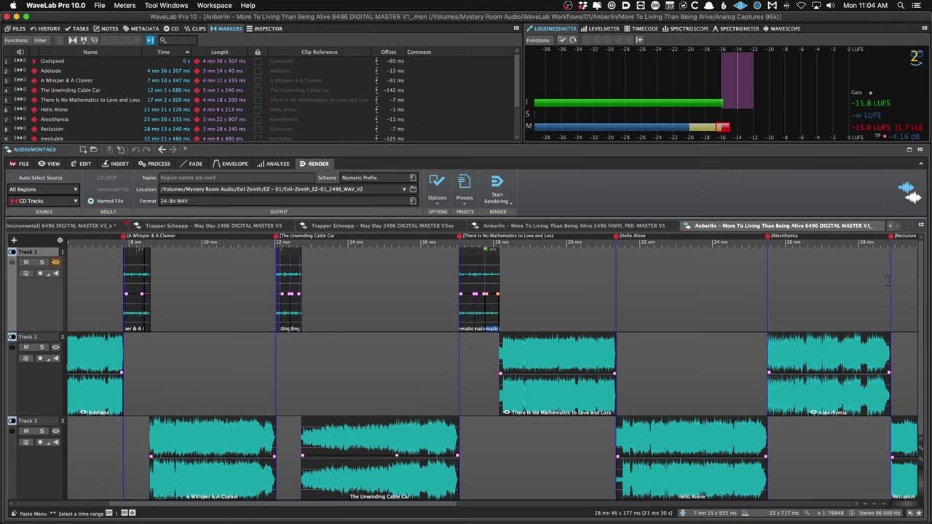
scroll(824, 283, "down", 2)
scroll(824, 283, "down", 3)
left_click_drag(897, 296, 68, 271)
left_click(113, 273)
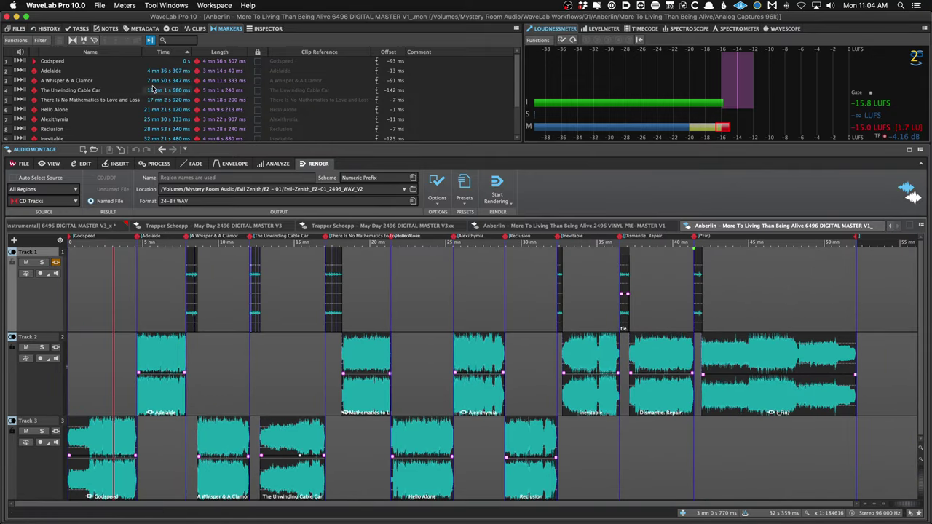
Show track 1's effect chain in the Inspector, view the RVox Stereo settings and close the plug-in window.
left_click(268, 28)
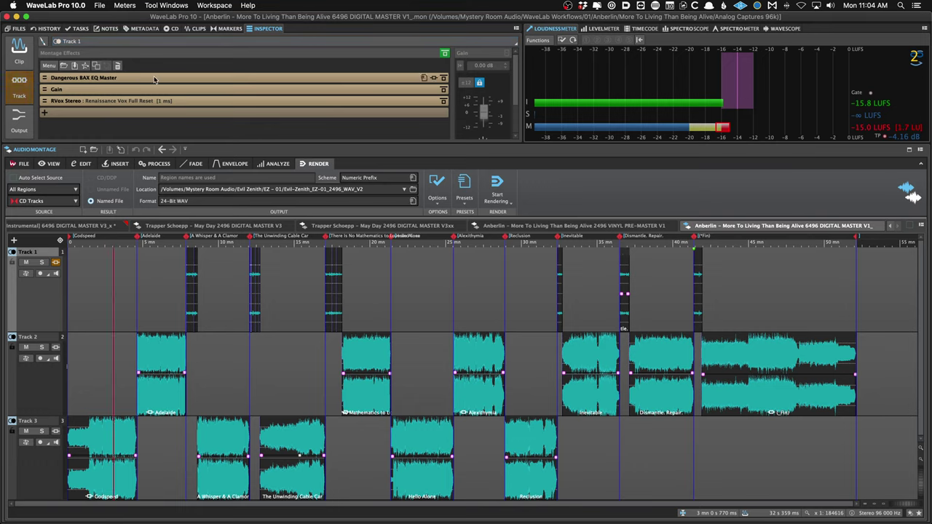
left_click(121, 101)
left_click_drag(209, 75, 252, 73)
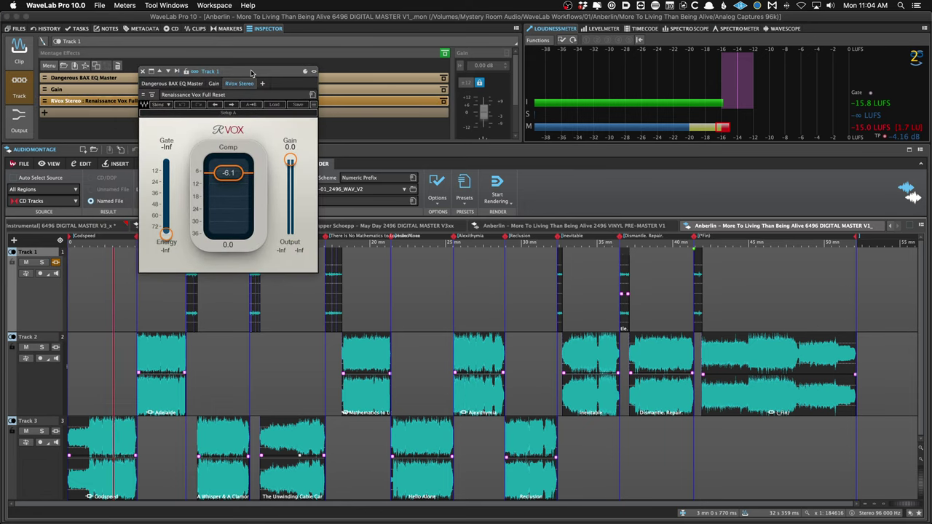
left_click(143, 72)
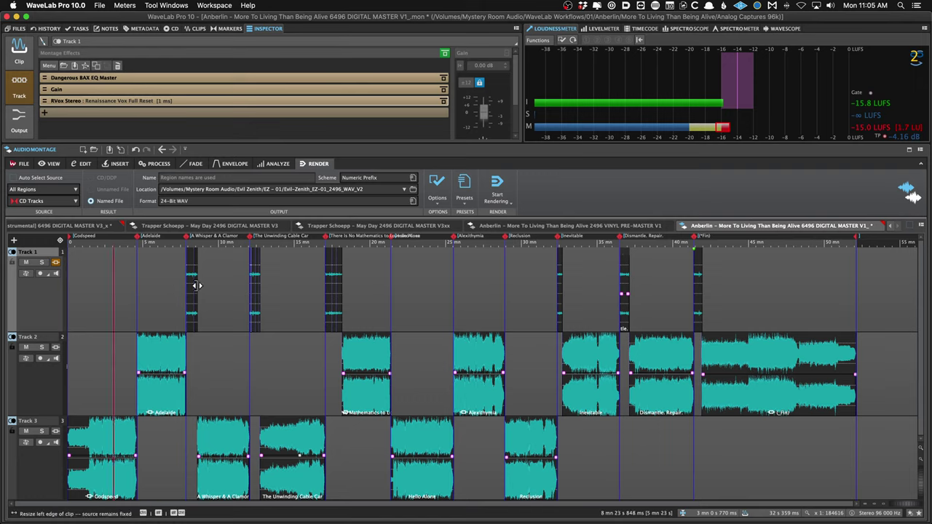
Remove track 1 and move the A Whisper & A Clamor and Mathematics clips earlier to close the gaps before them.
right_click(37, 300)
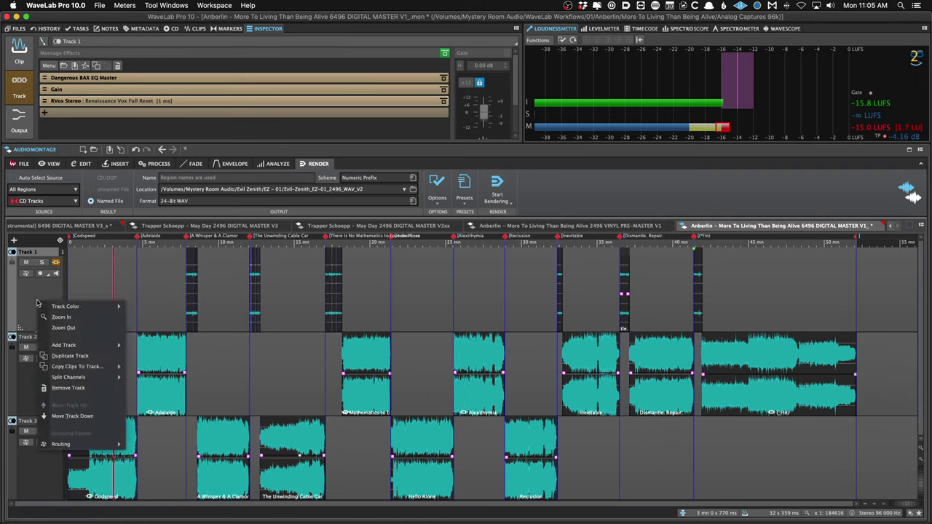
left_click(67, 387)
left_click(536, 276)
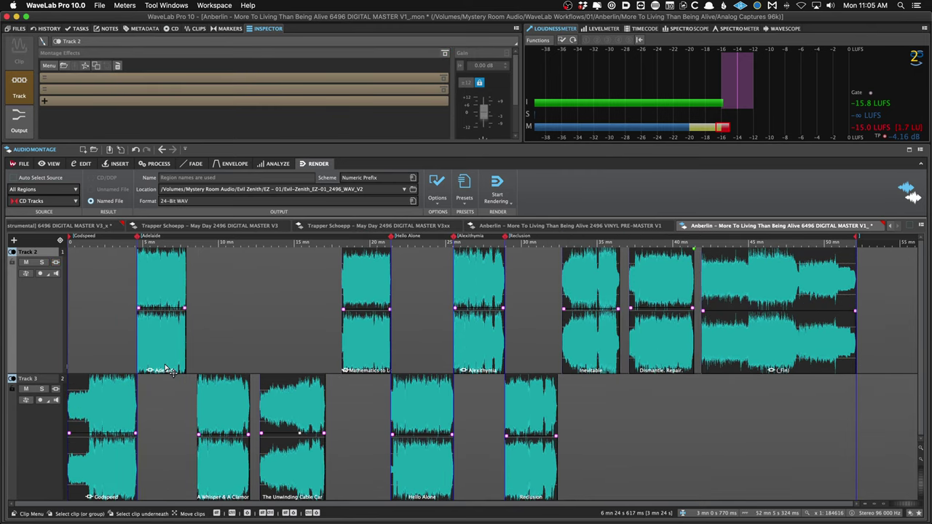
left_click_drag(217, 449, 204, 450)
left_click_drag(383, 399, 336, 368)
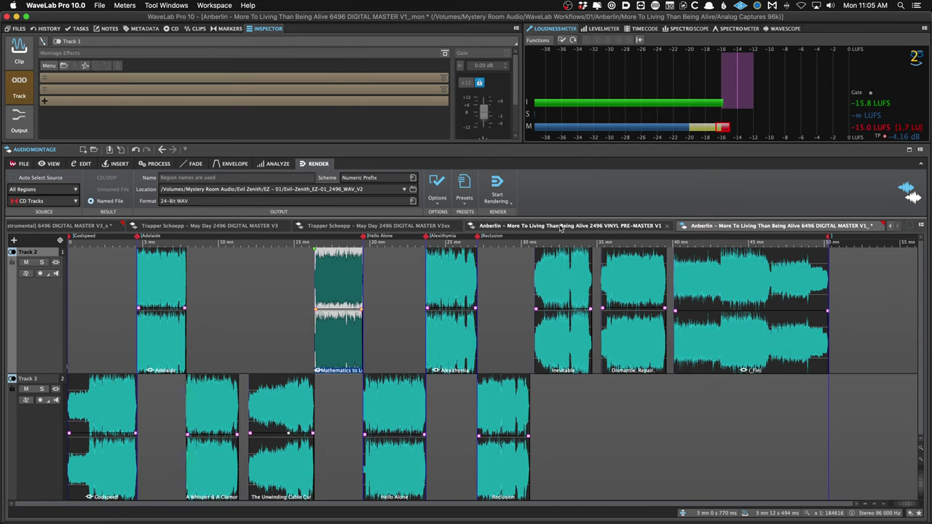
Switch via the Anberlin vinyl pre-master to the May Day 2496 V3xx montage and play I Am a Rider, checking the loudness and level meters.
left_click(561, 227)
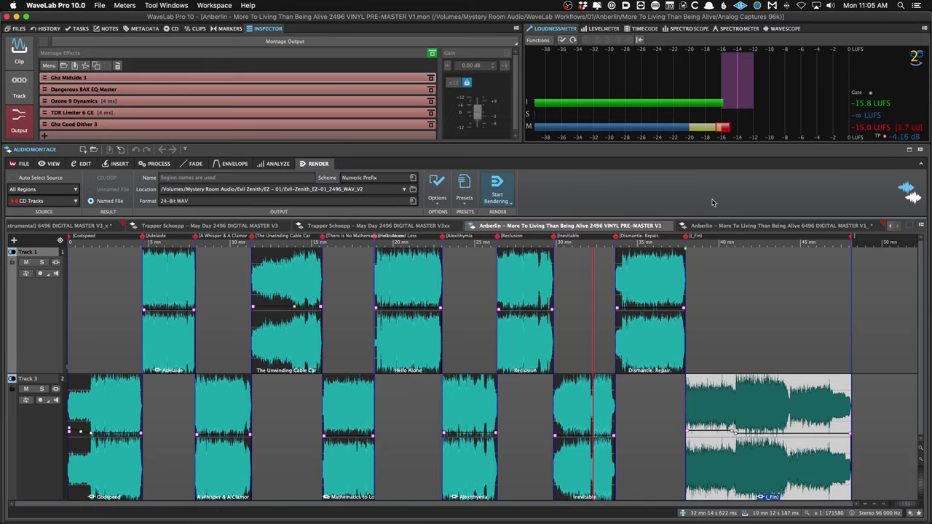
left_click(408, 230)
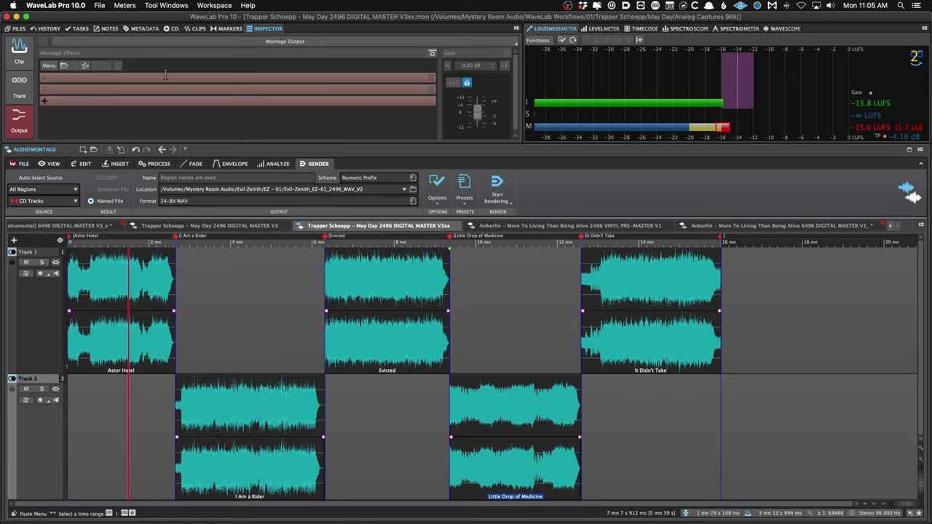
left_click(206, 311)
key("space")
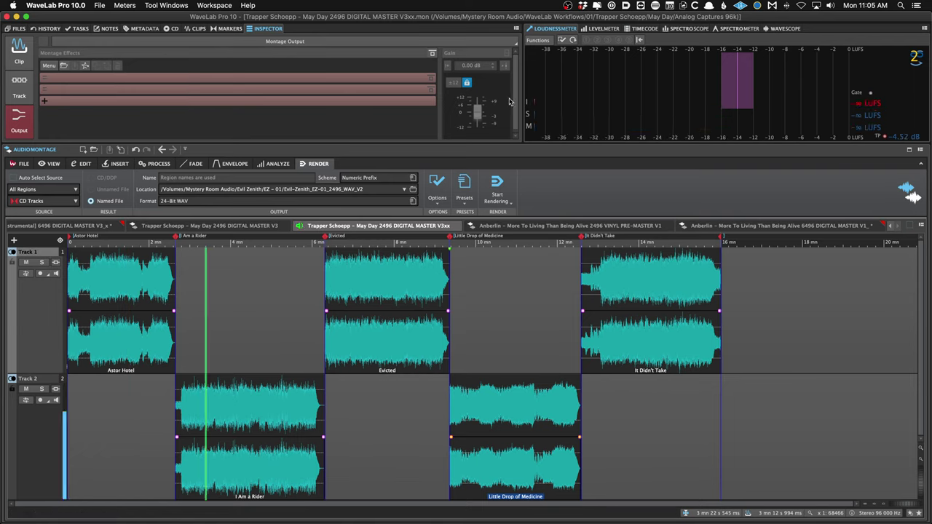
left_click(602, 28)
left_click(563, 29)
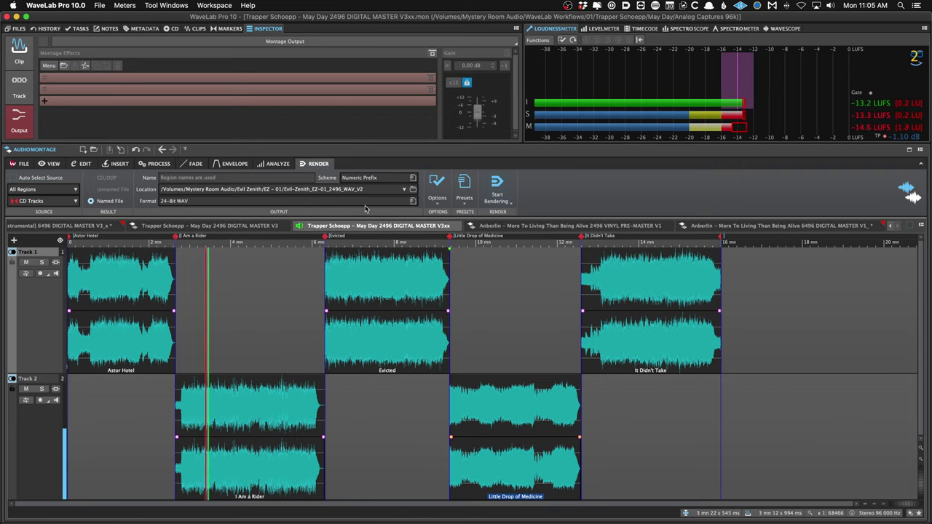
left_click(602, 28)
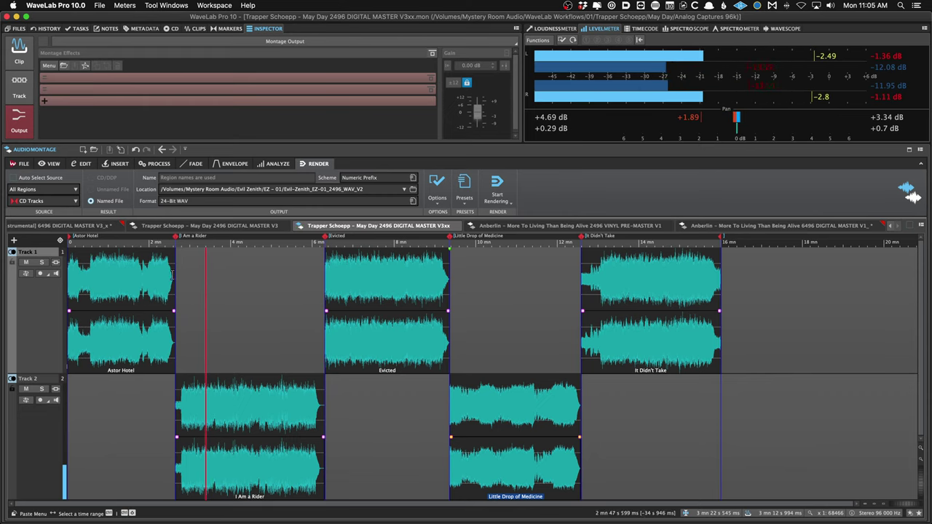
Open the May Day 2496 DIGITAL MASTER V3 montage and play River Called Disaster and Yellow Moon, viewing the timecode.
left_click(210, 226)
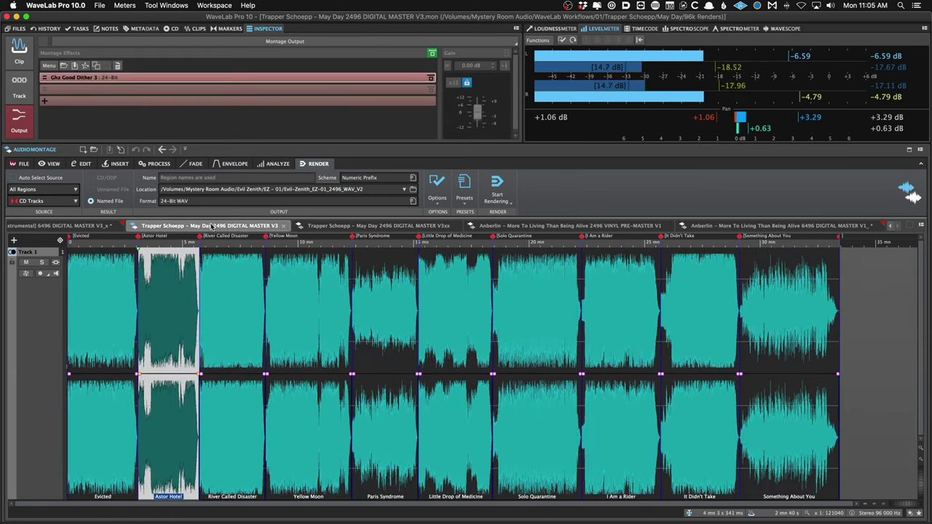
left_click(237, 316)
left_click(644, 28)
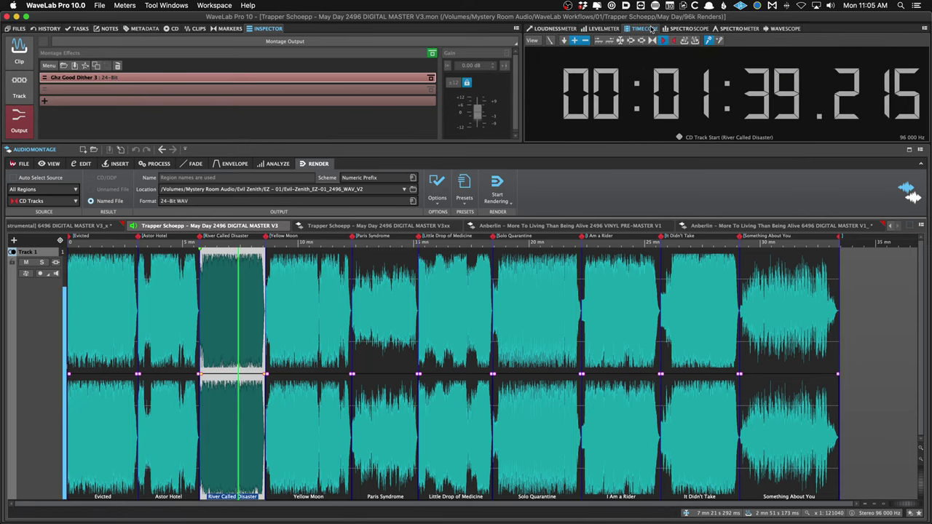
key("space")
left_click(330, 317)
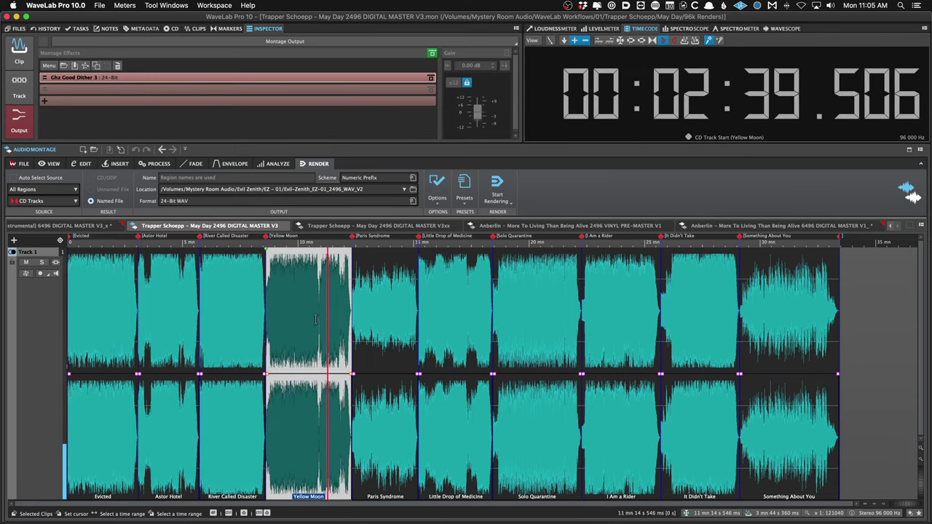
left_click(287, 324)
key("space")
key("space")
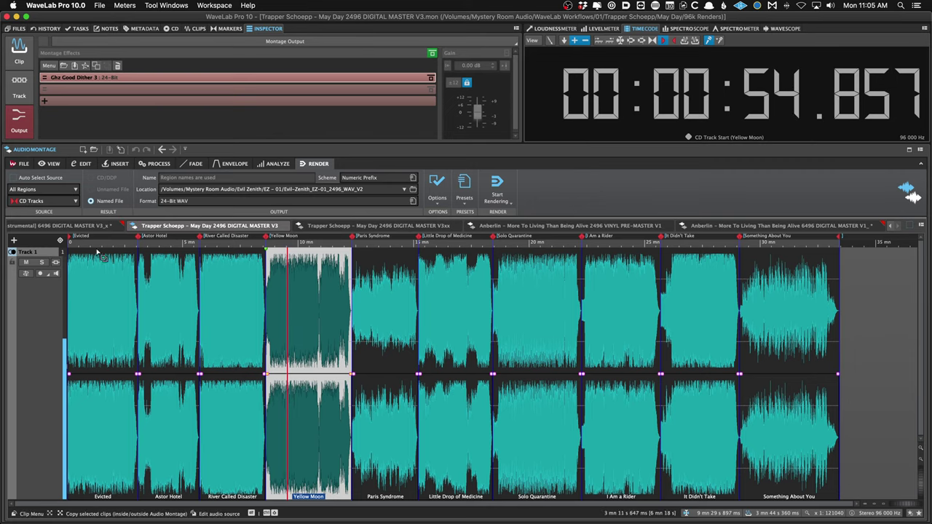
Open the May Day [Instrumental] 6496 montage and briefly play Evicted from about 1 min 15 s.
left_click(58, 225)
left_click(94, 302)
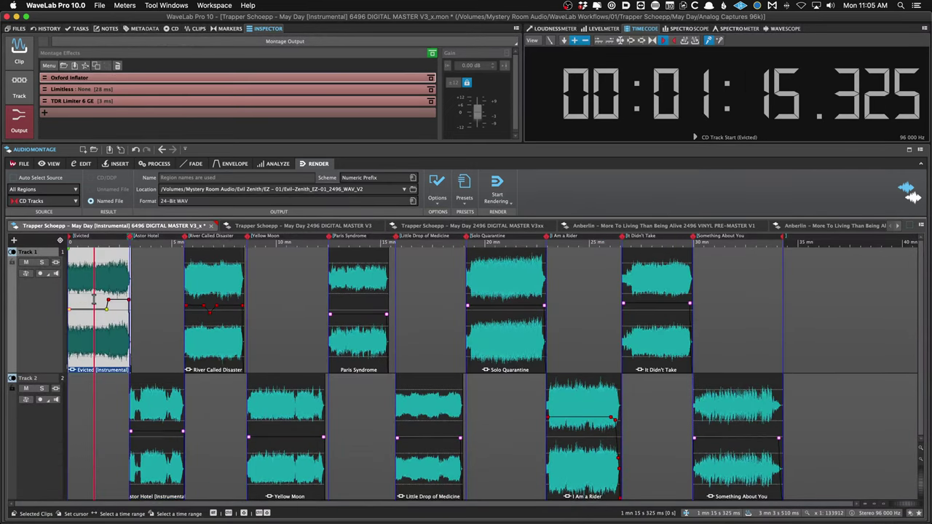
key("space")
key("space")
scroll(98, 302, "up", 5)
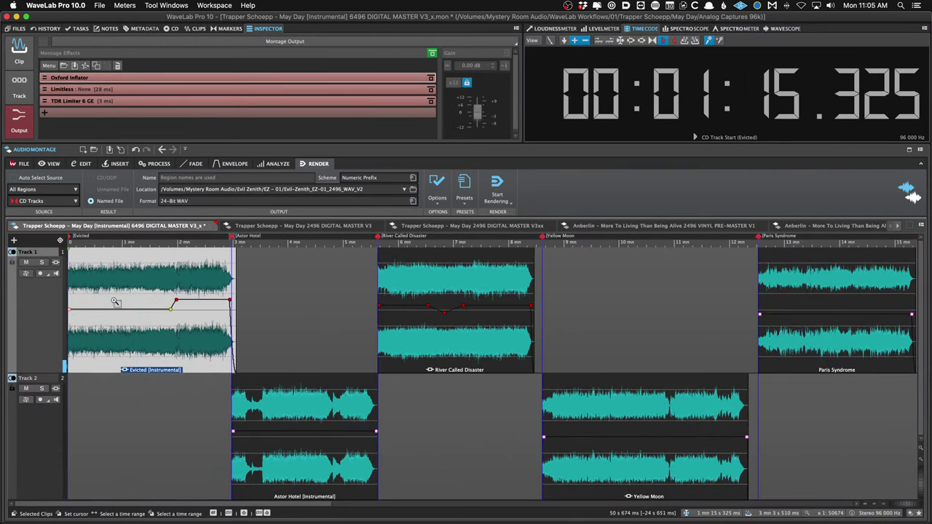
Move the Astor Hotel [Instrumental] clip slightly later on track 2 and place the edit cursor at about 4 min 30 s.
left_click_drag(272, 453, 277, 453)
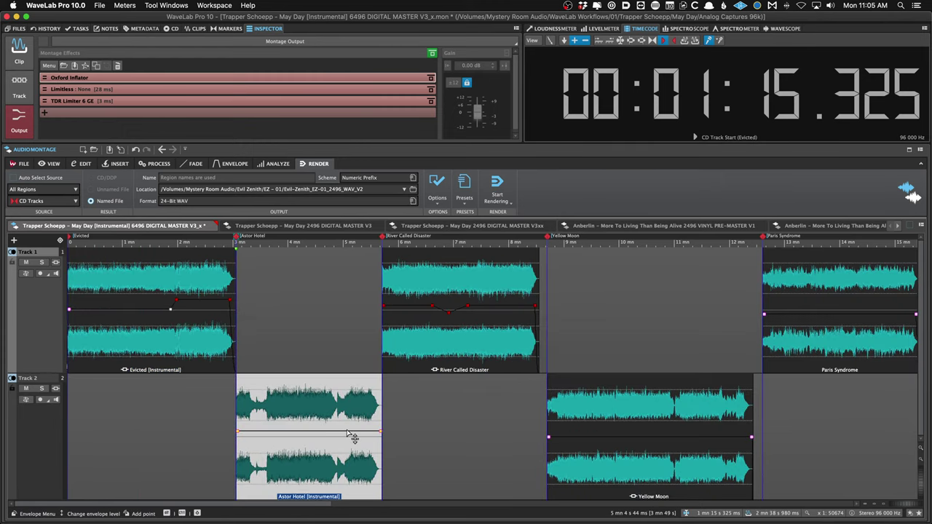
scroll(352, 436, "up", 2)
left_click(287, 415)
scroll(288, 416, "down", 2)
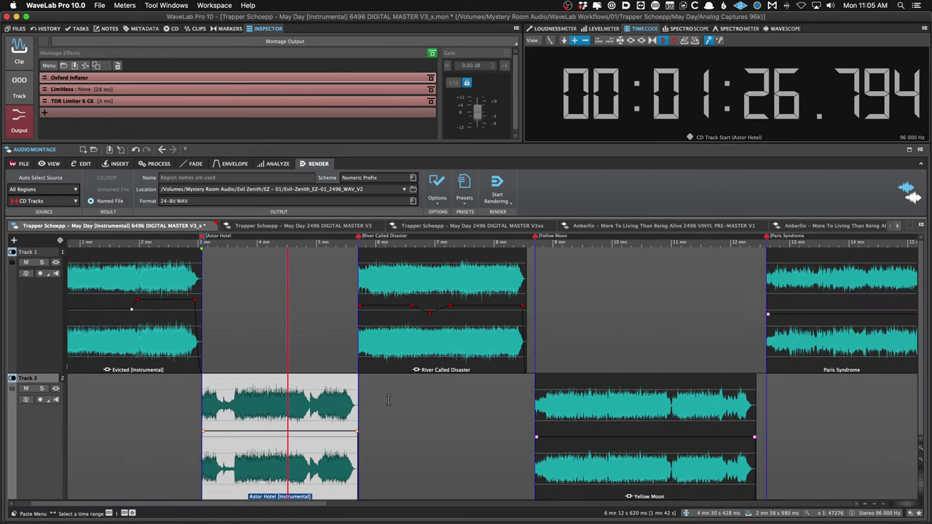
Place the edit cursor at about 6 min 28 s and examine the River Called Disaster clip up close.
left_click(403, 395)
scroll(400, 395, "up", 3)
scroll(420, 294, "left", 1)
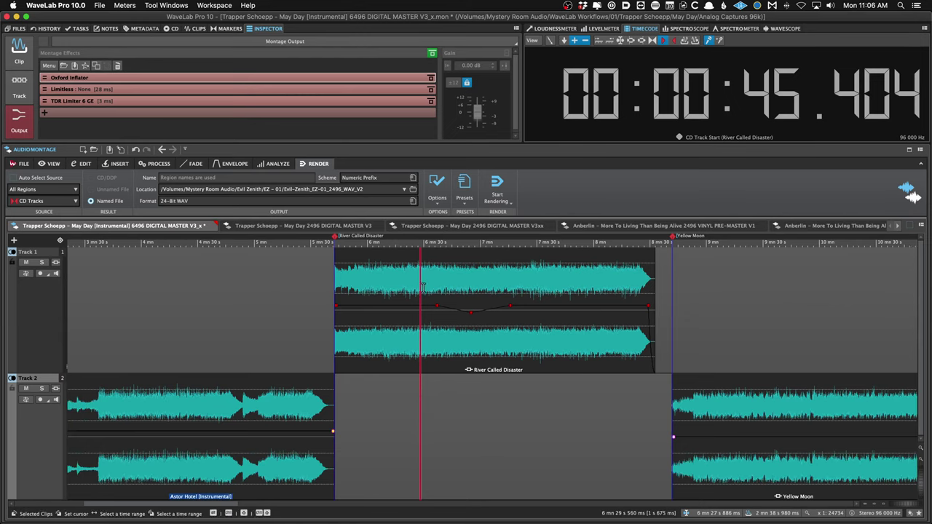
scroll(419, 295, "up", 2)
scroll(420, 294, "down", 3)
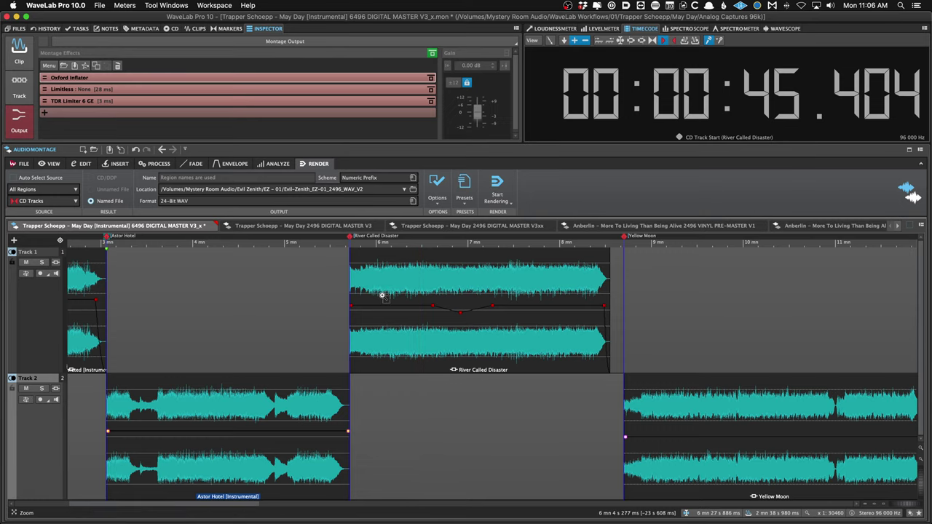
scroll(383, 294, "down", 3)
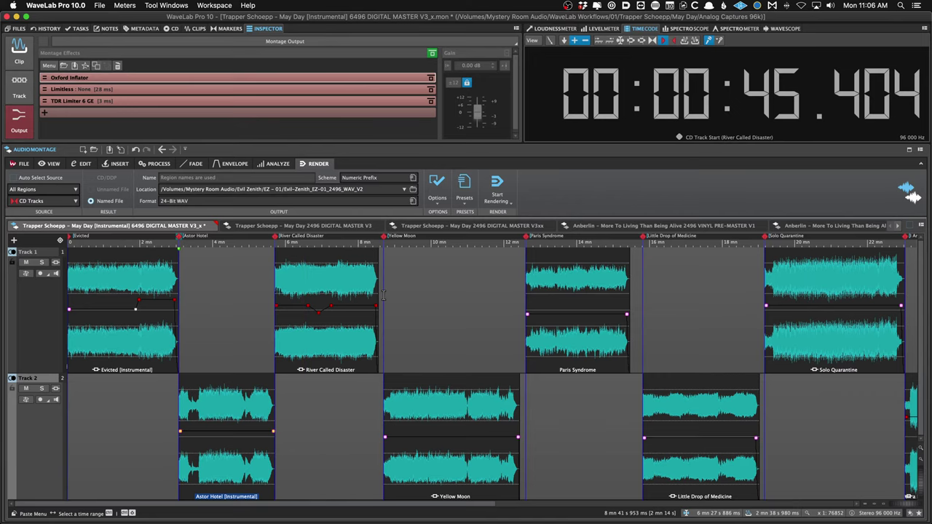
left_click(303, 291)
scroll(299, 294, "up", 8)
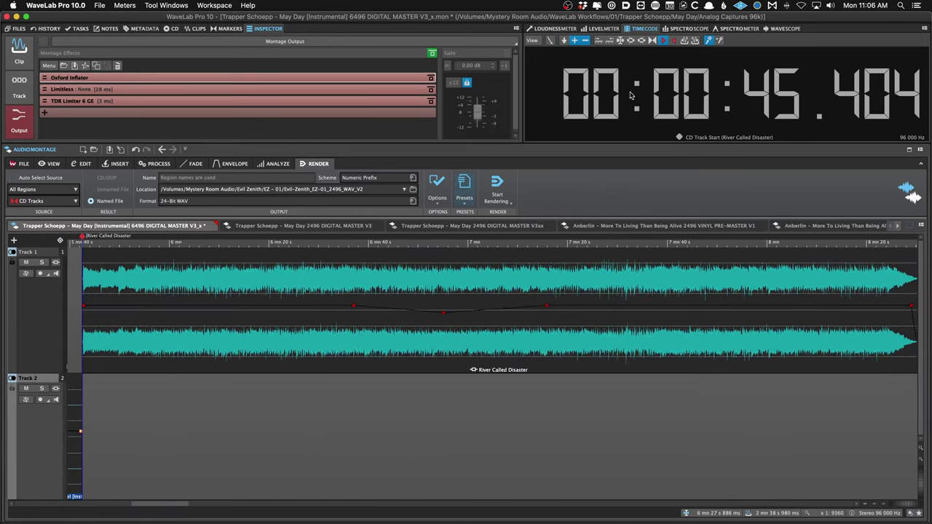
Compare the timecode relative to File Start and CD Track Start, playing River Called Disaster briefly with each reference.
right_click(629, 67)
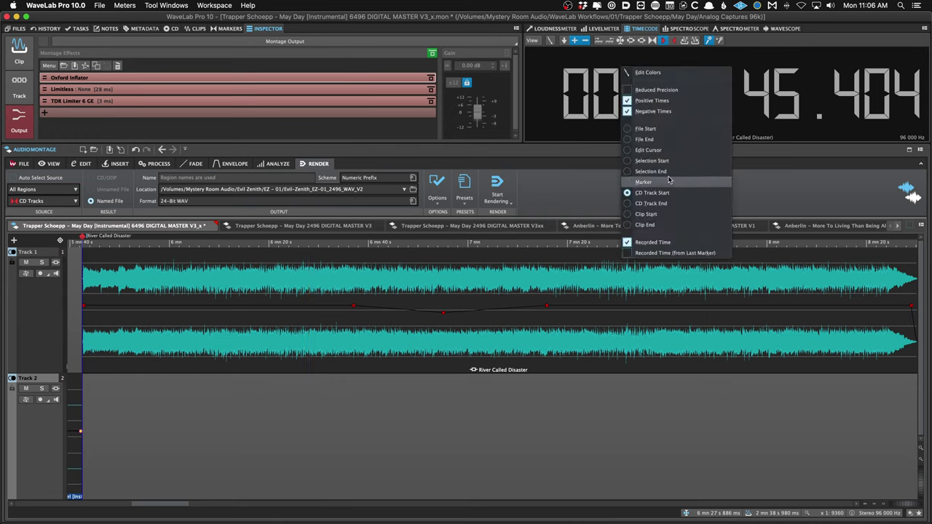
left_click(645, 128)
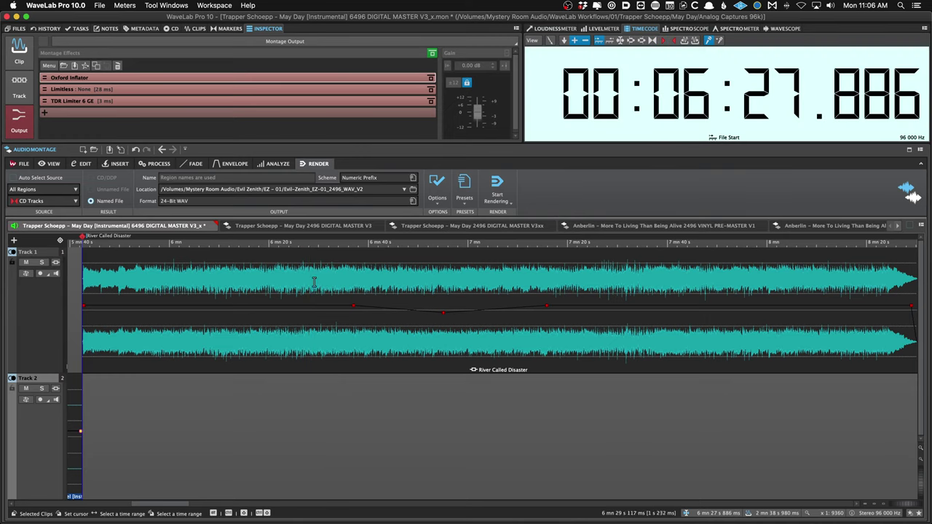
key("space")
key("space")
right_click(561, 126)
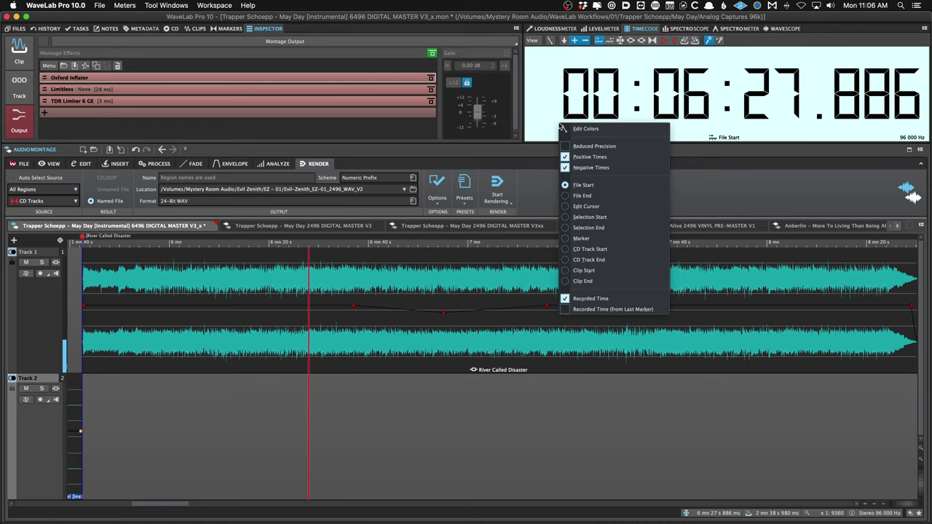
left_click(634, 250)
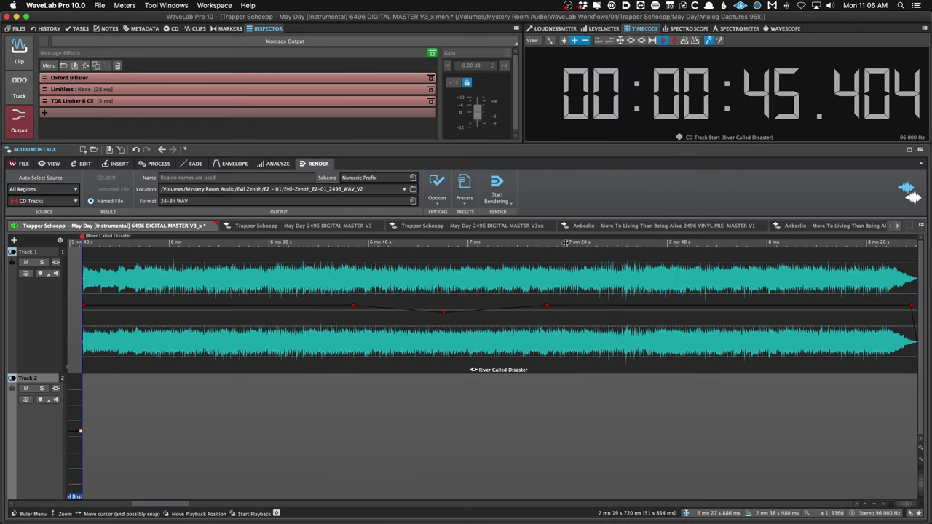
key("space")
key("space")
Set the timecode reference to Clip Start and restore it to CD Track Start.
right_click(555, 124)
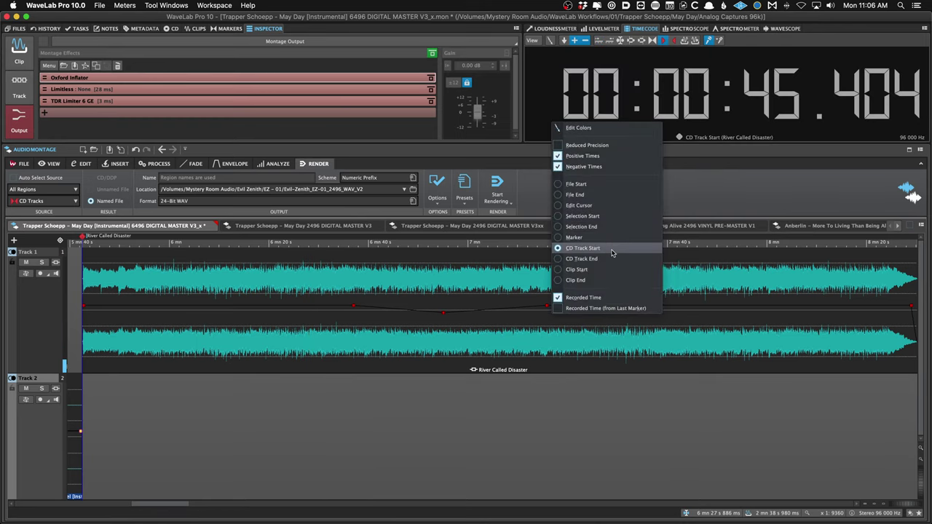
left_click(604, 270)
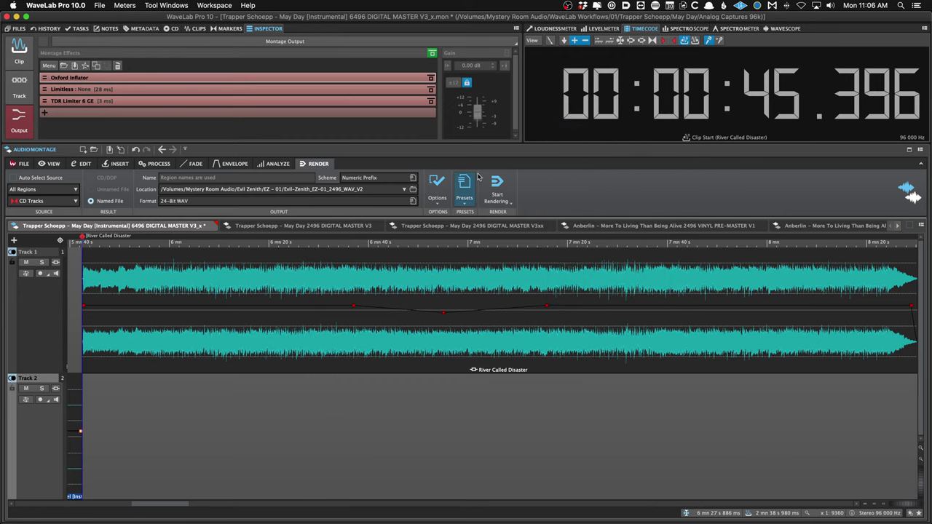
right_click(547, 117)
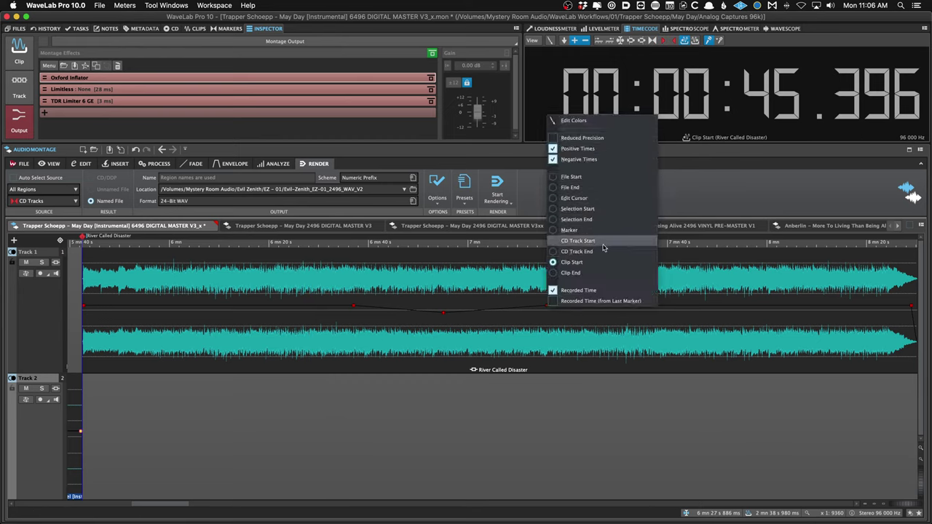
left_click(604, 249)
right_click(603, 126)
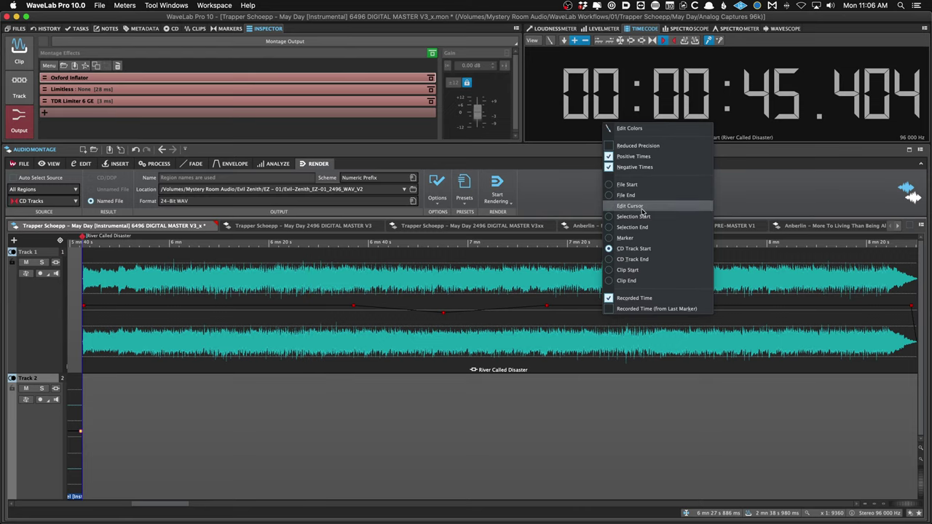
left_click(658, 256)
Play River Called Disaster from about 6 min 50 s and 7 min 37 s, and place the cursor at about 7 min 58 s.
left_click(420, 292)
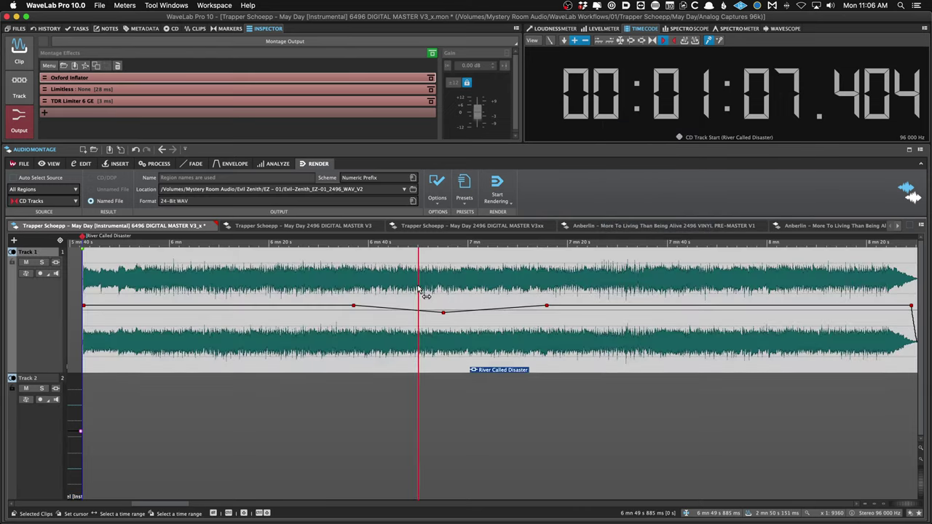
key("space")
scroll(573, 288, "down", 2)
left_click(614, 285)
key("space")
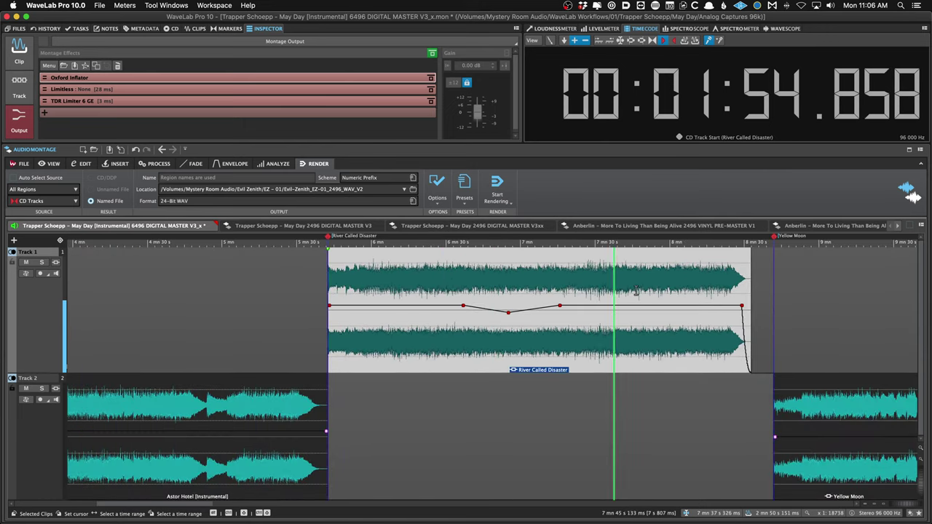
key("space")
left_click(666, 294)
scroll(659, 295, "down", 4)
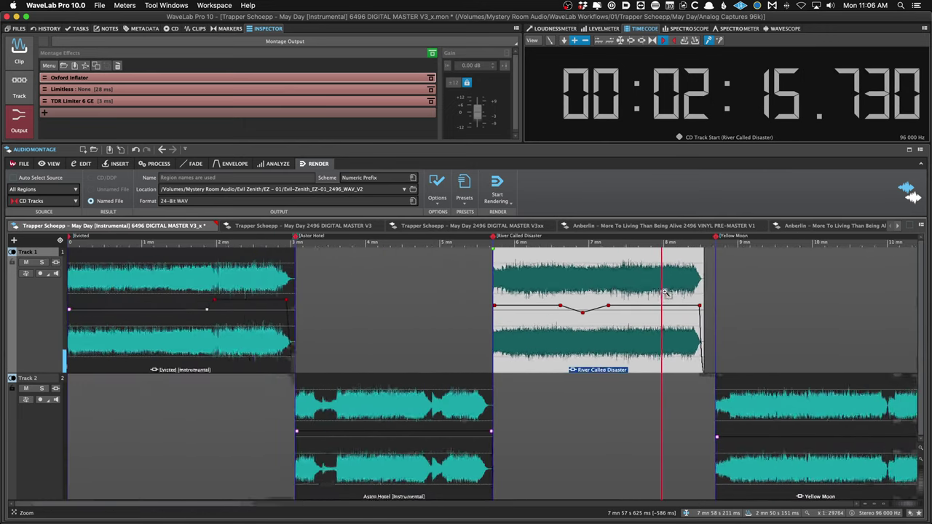
scroll(622, 299, "down", 3)
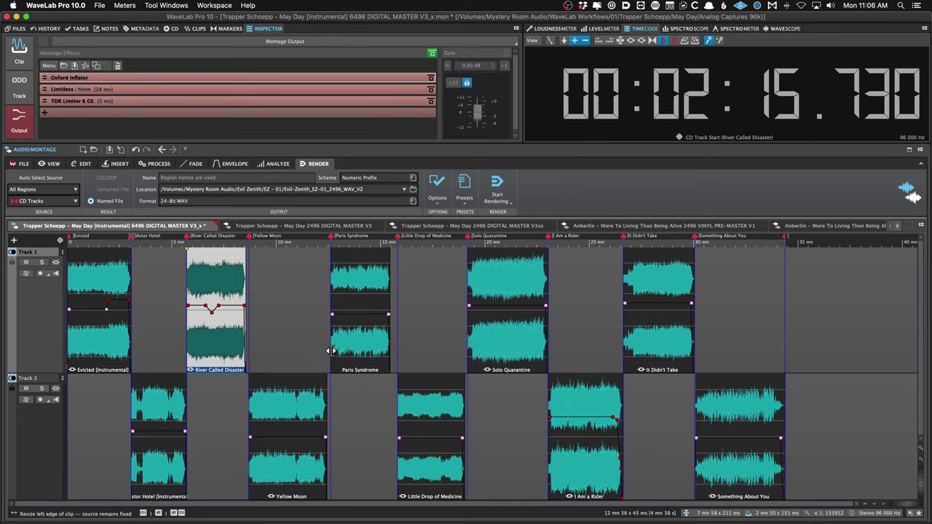
Place the edit cursor at about 2 min 31 s, and move it to about 1 min 18 s in the Evicted [Instrumental] clip.
left_click(120, 437)
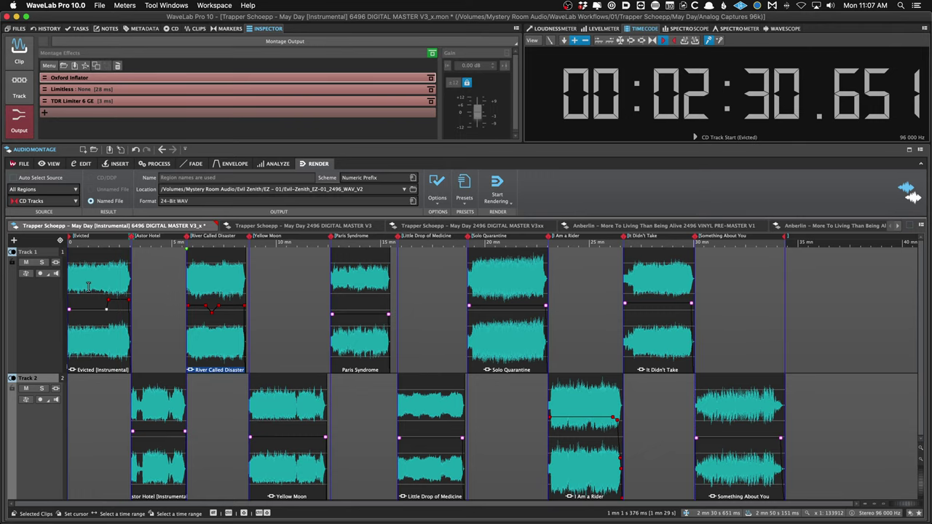
scroll(89, 287, "up", 5)
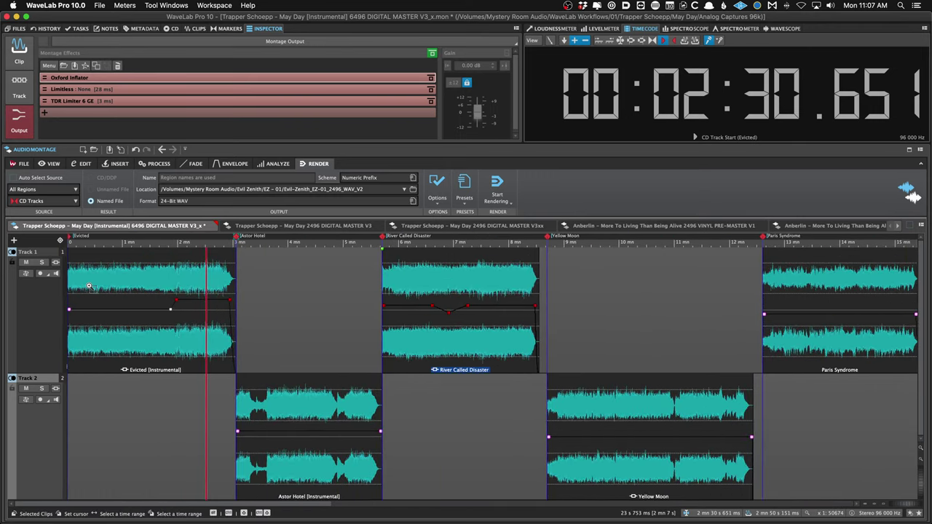
left_click(138, 281)
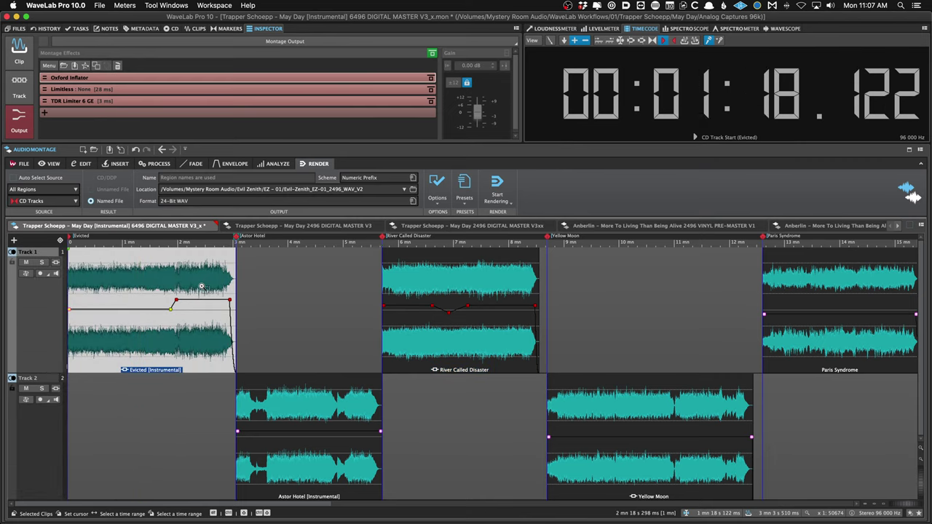
Lower the raised section of the Evicted [Instrumental] clip's volume envelope to +0.2 dB, and select the River Called Disaster clip.
left_click_drag(208, 301, 206, 315)
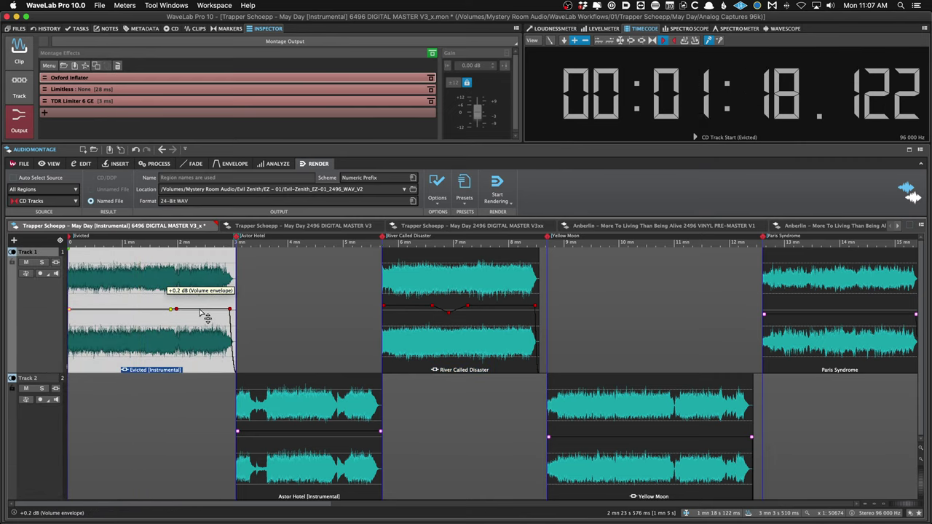
scroll(206, 317, "down", 2)
left_click(266, 295)
Place the cursor at about 10 min 6 s and play the montage while viewing the Spectroscope, Spectrometer and Wavescope.
left_click(346, 288)
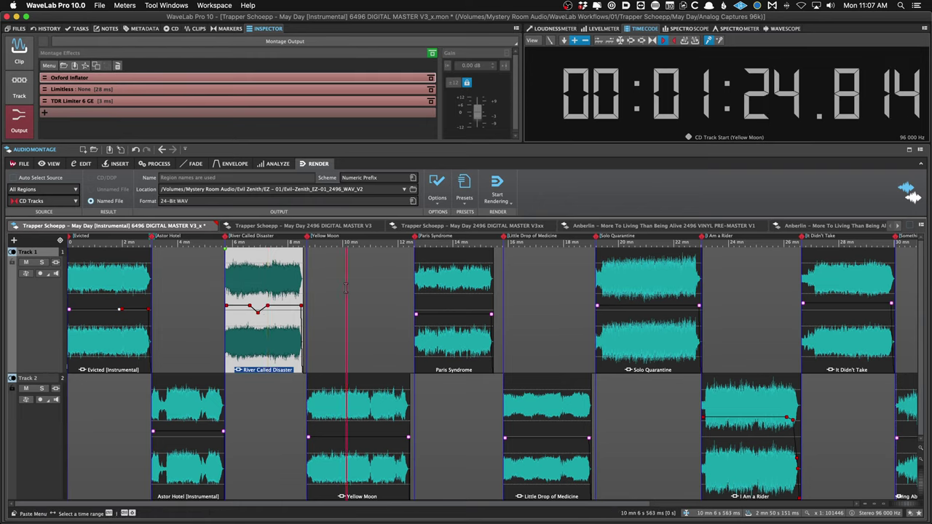
left_click(689, 28)
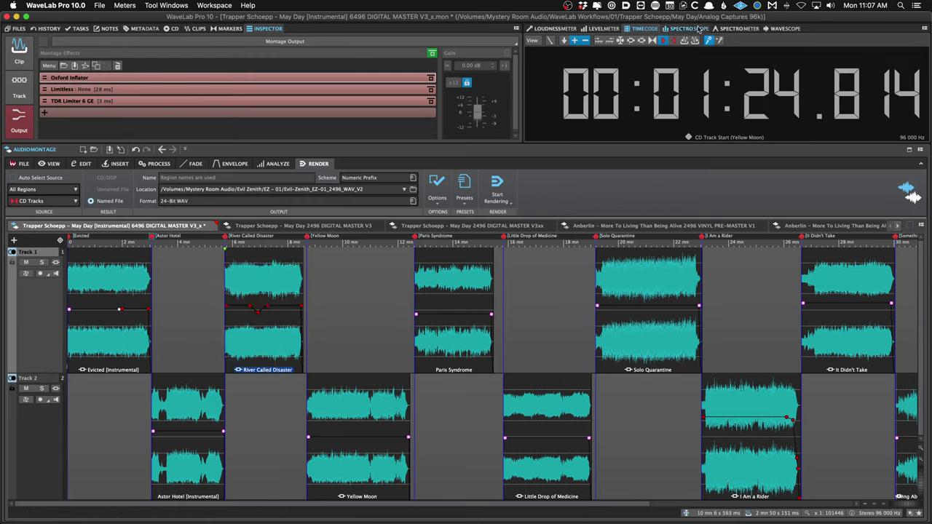
key("space")
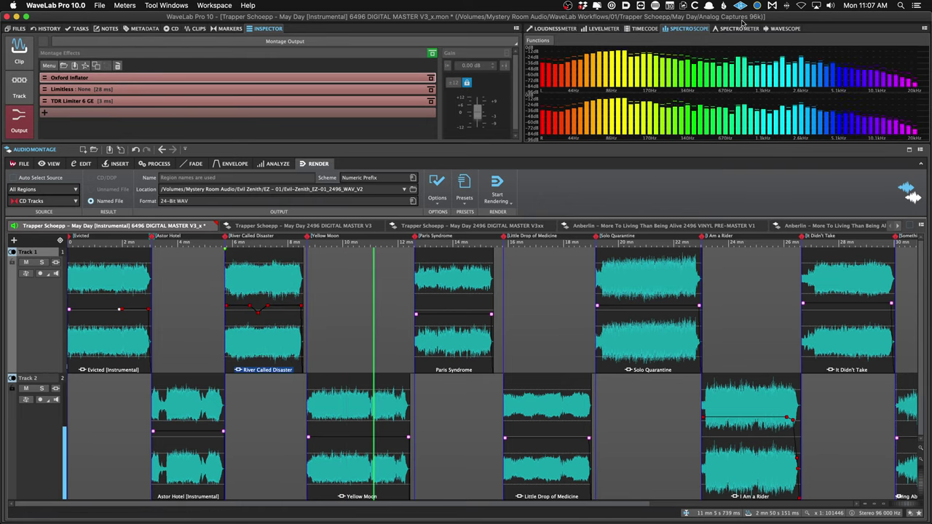
left_click(740, 29)
key("space")
key("space")
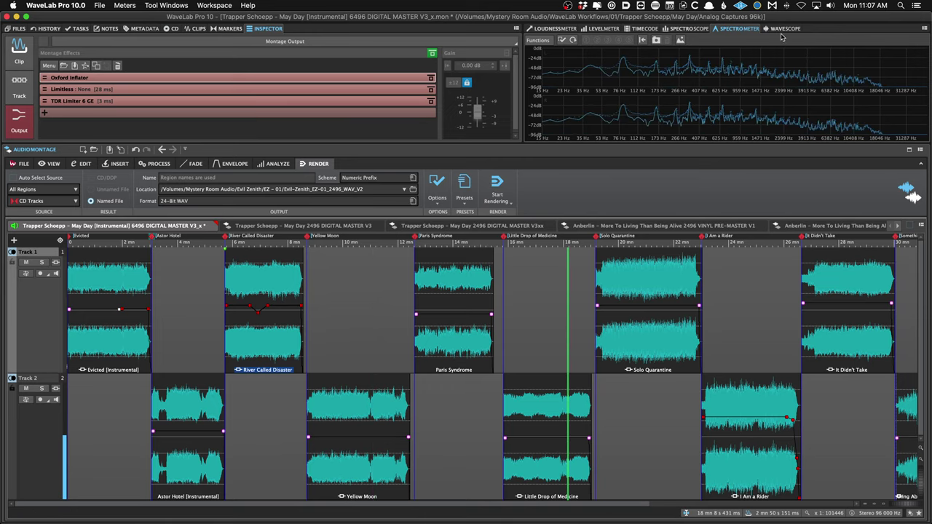
left_click(785, 28)
key("space")
left_click(541, 280)
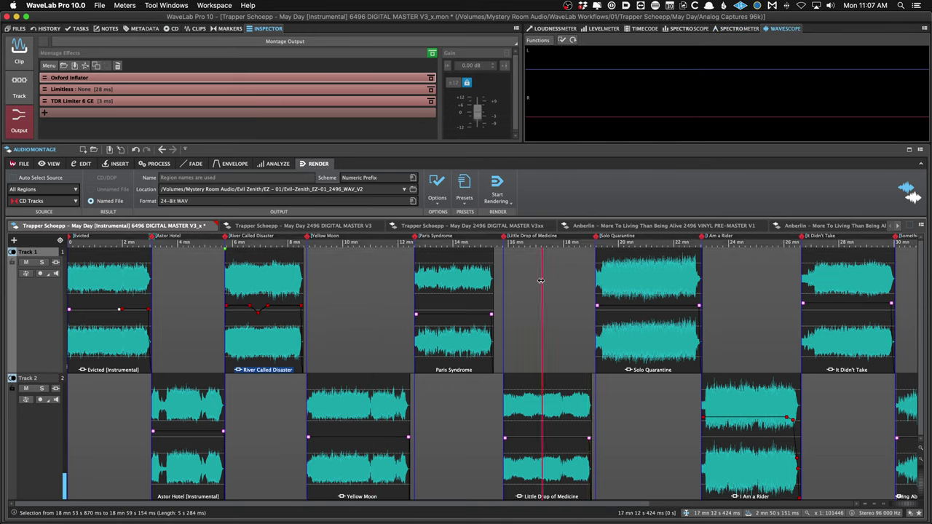
left_click(175, 5)
left_click(378, 312)
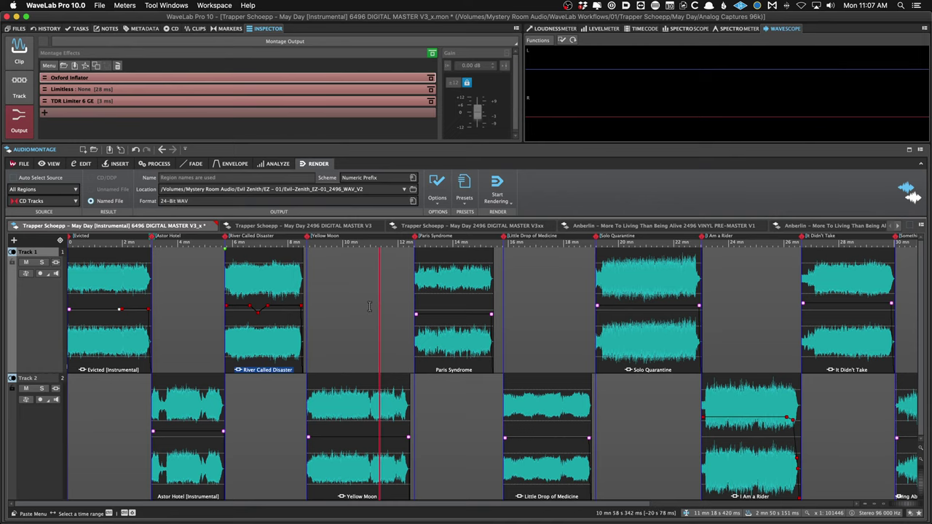
Switch to Finder, open the Delta T folder in Downloads, and widen the column to show the full file names.
key("super+Tab")
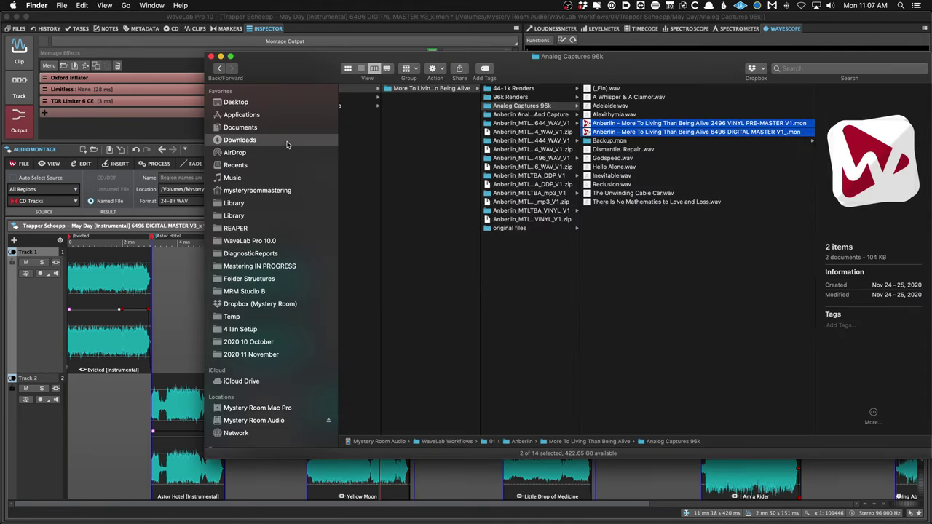
left_click(287, 142)
left_click(400, 107)
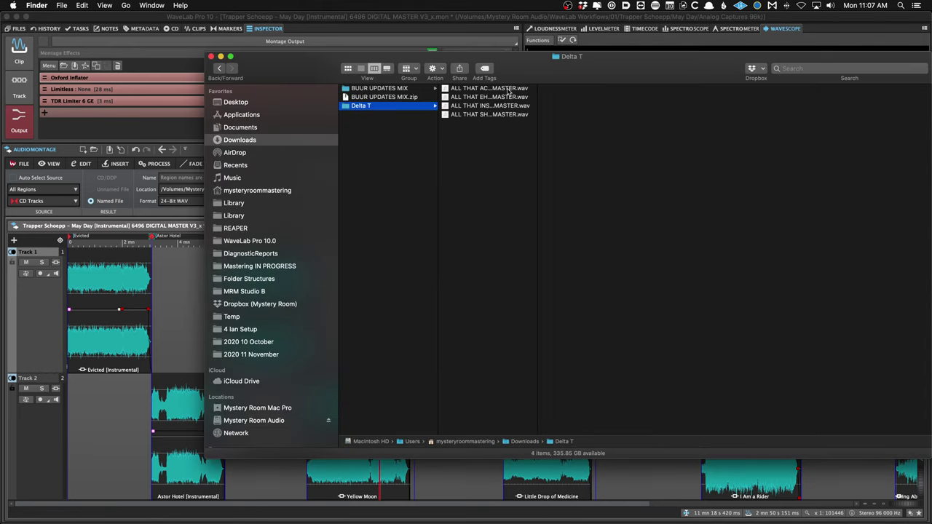
left_click(509, 90)
double_click(536, 131)
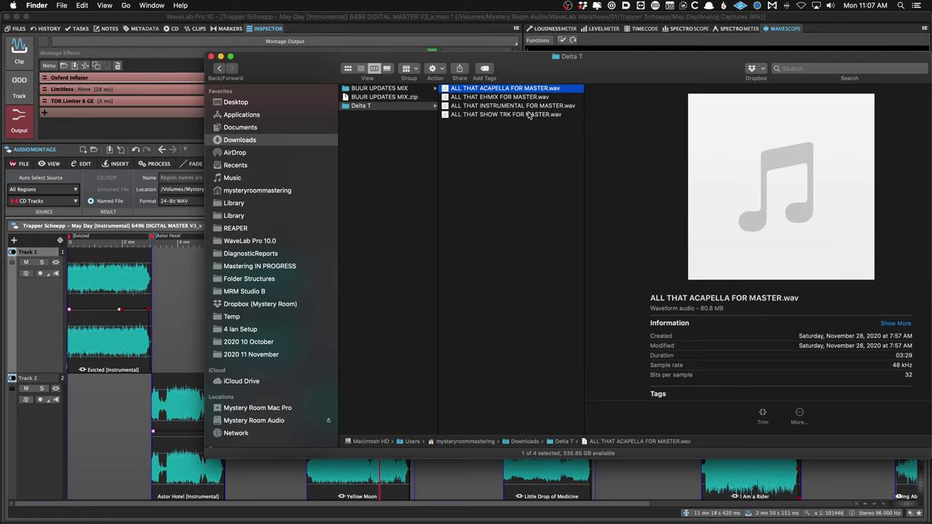
Open ALL THAT EHMIX FOR MASTER.wav with WaveLab Pro.
left_click(523, 114)
left_click(524, 98)
right_click(520, 98)
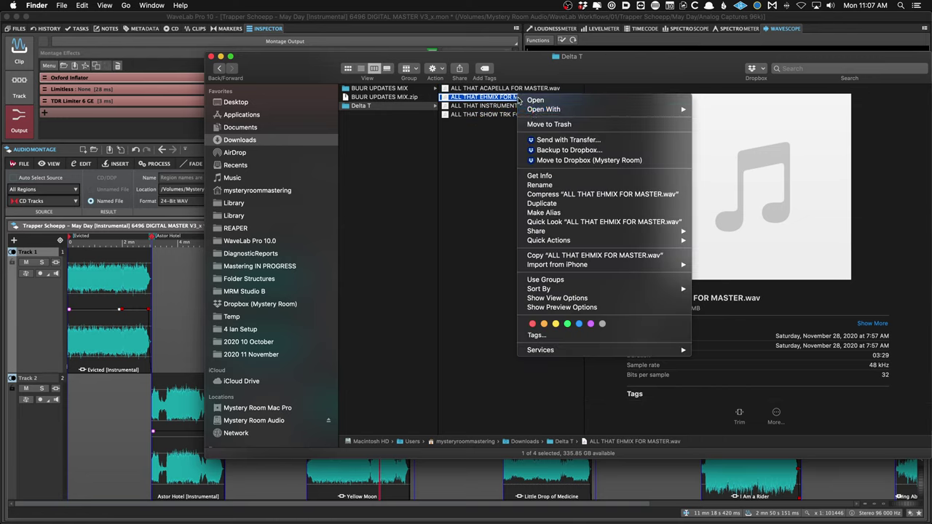
mouse_move(541, 110)
left_click(711, 177)
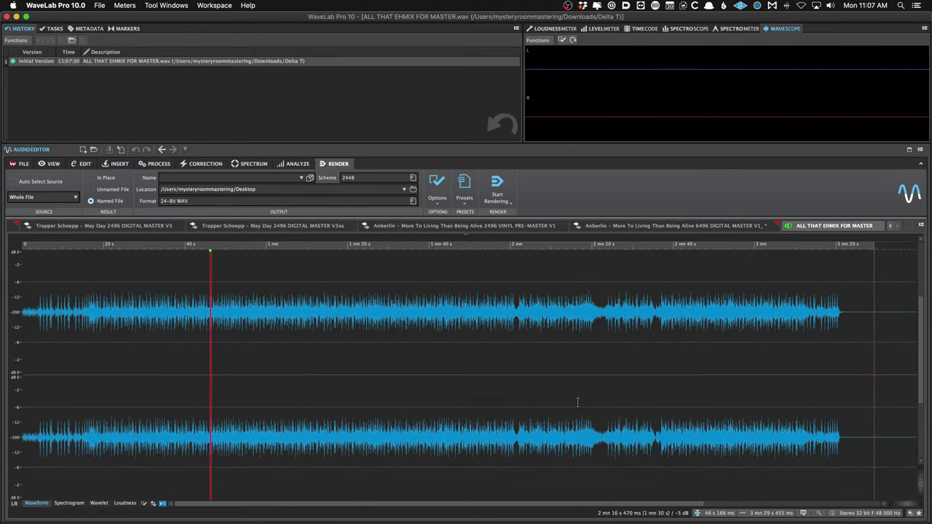
Start playing the file from about 46 s and move the floating Bitmeter over the end of the waveform.
key("space")
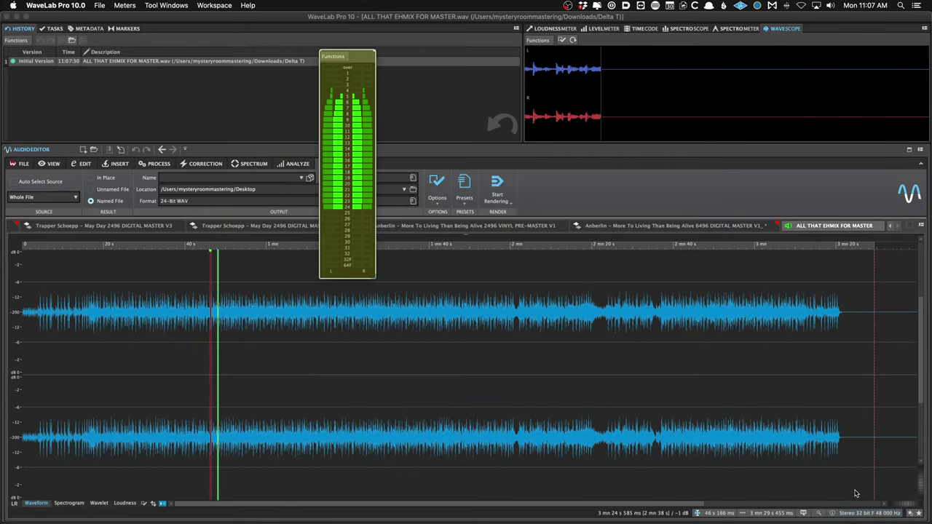
mouse_move(346, 60)
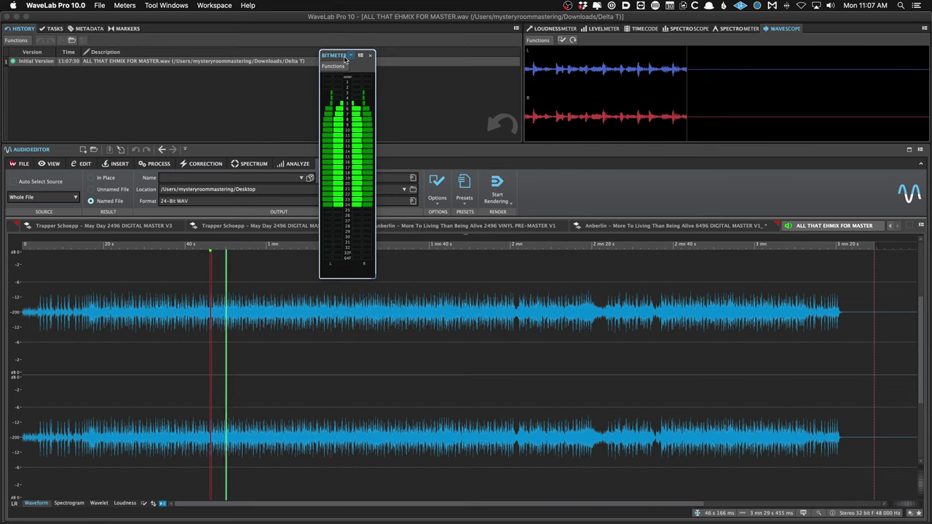
left_click_drag(345, 60, 869, 163)
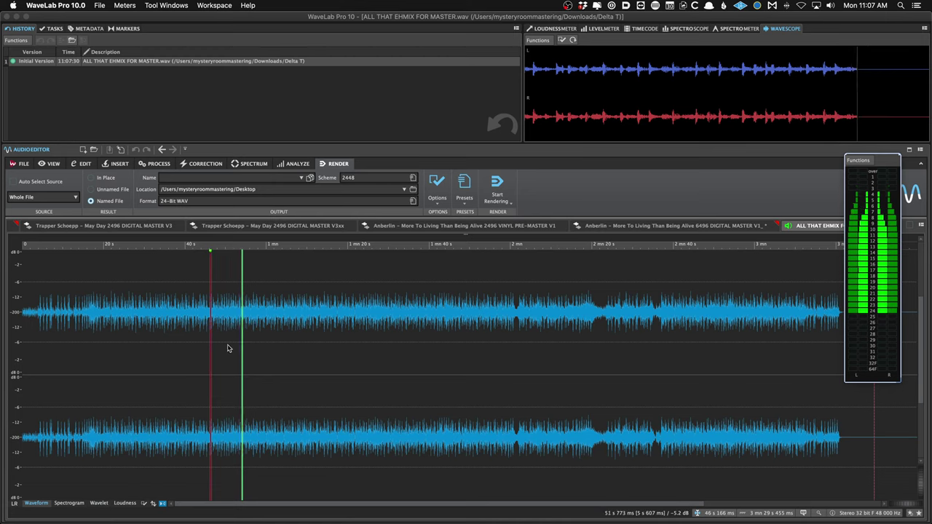
Magnify the waveform's amplitude during playback and restore the full vertical scale.
scroll(220, 300, "up", 3)
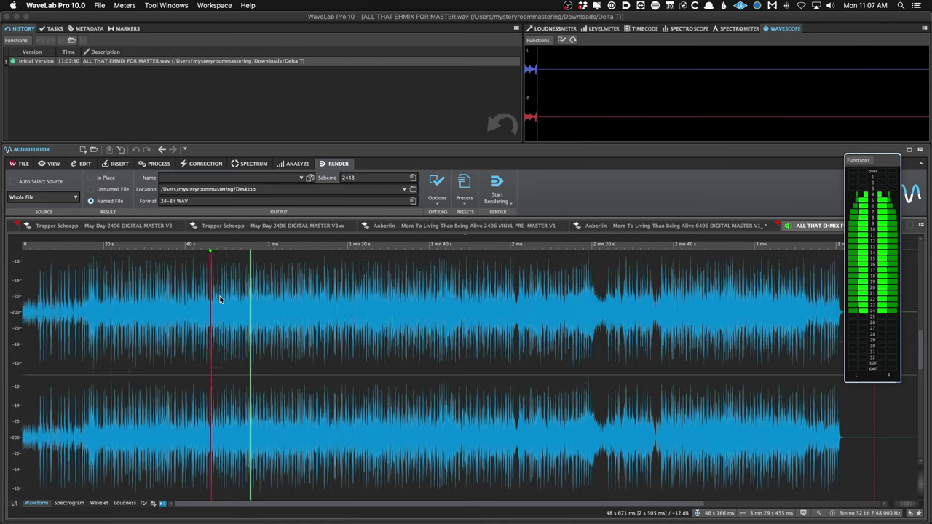
scroll(221, 299, "up", 2)
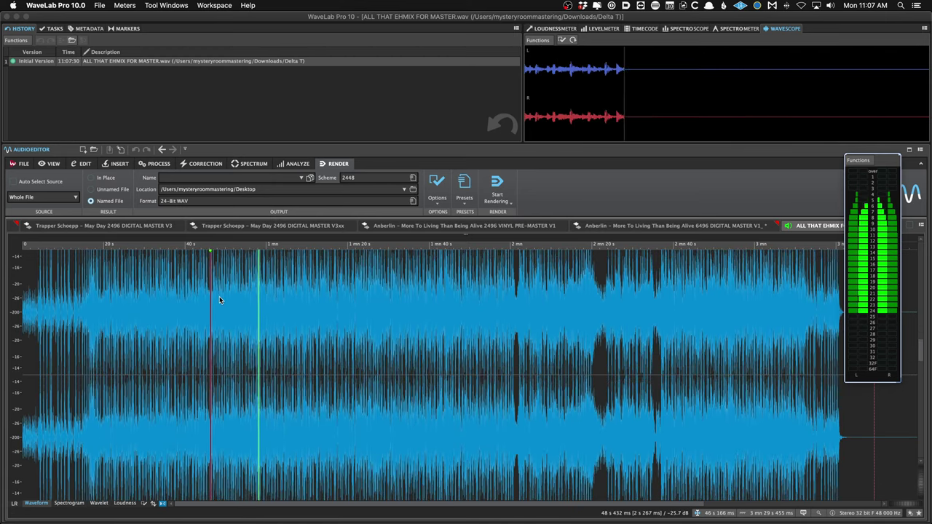
scroll(220, 299, "down", 1)
scroll(219, 298, "down", 3)
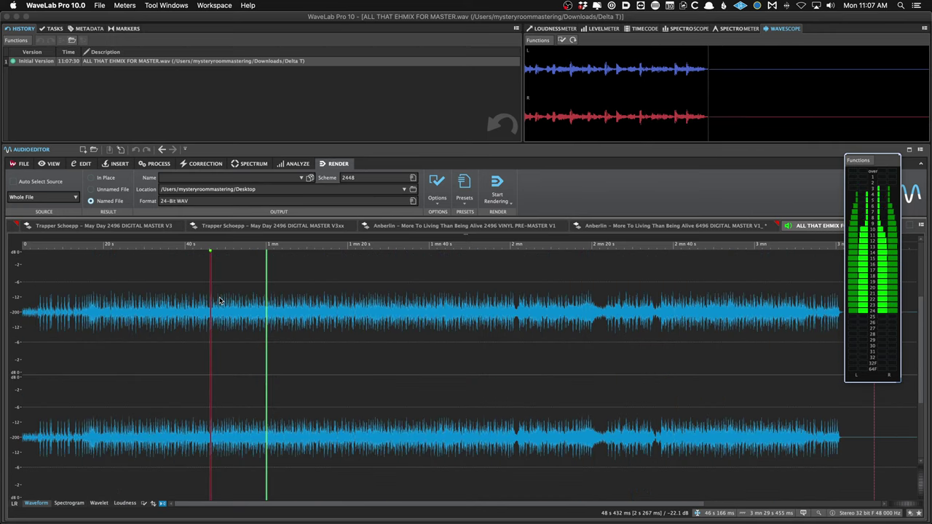
Replay the file several times from about 46 s while checking its bit depth on the Bitmeter.
key("space")
key("space")
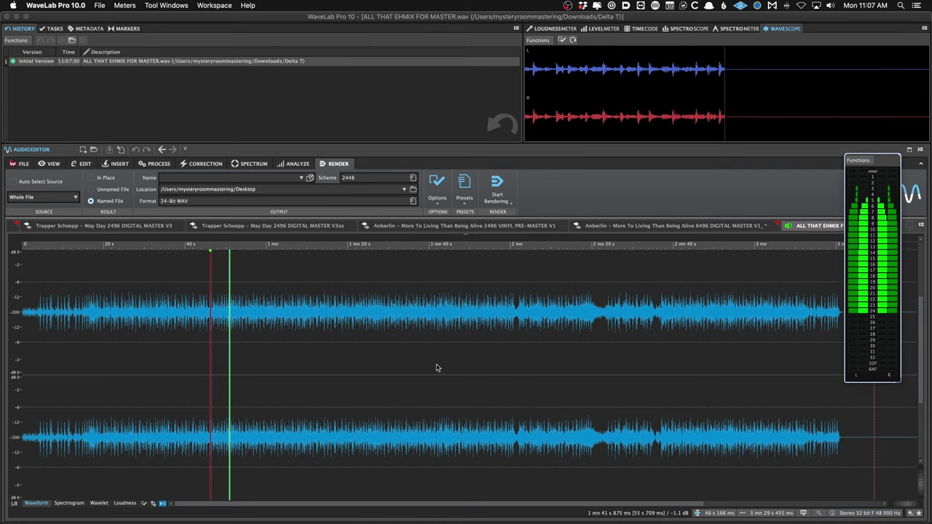
key("space")
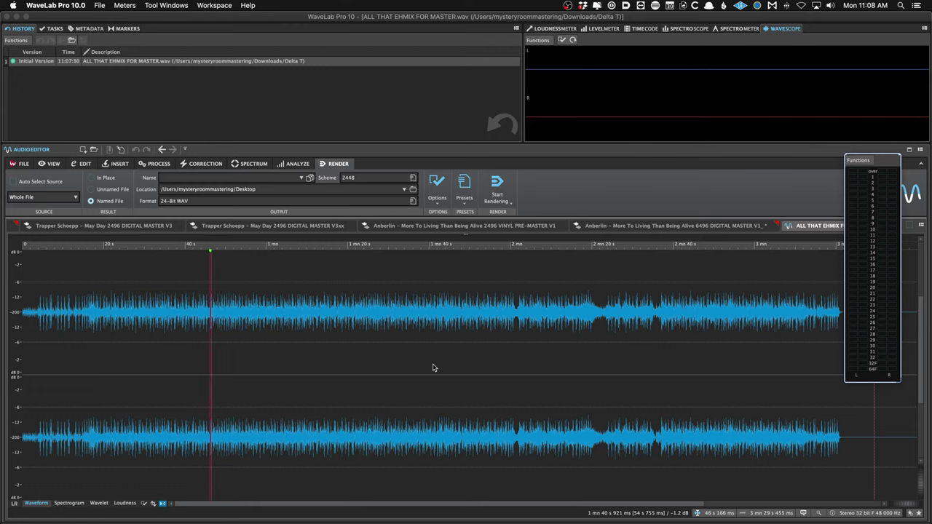
key("space")
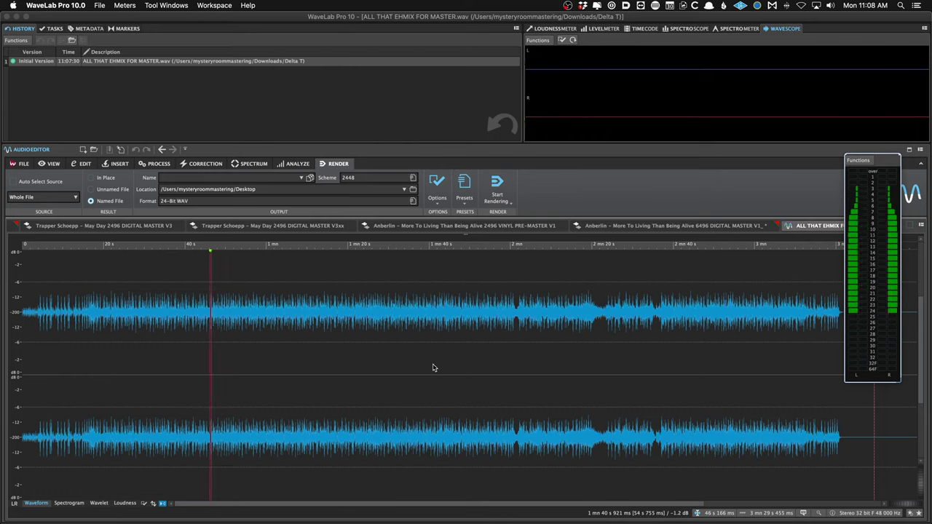
key("space")
key("space")
key("space")
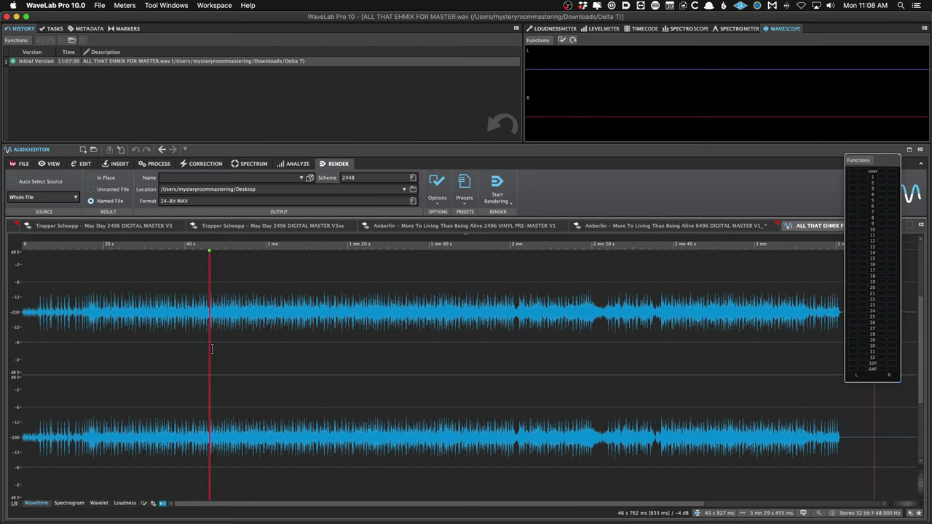
key("space")
key("space")
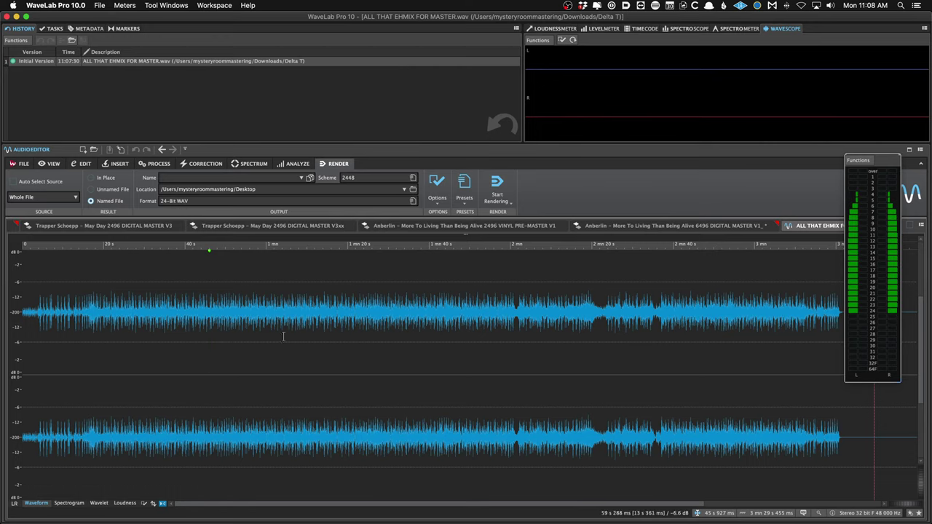
Play the file from about 1 min 4 s and from about 1 min 12 s while checking the Bitmeter.
left_click(284, 336)
key("space")
key("space")
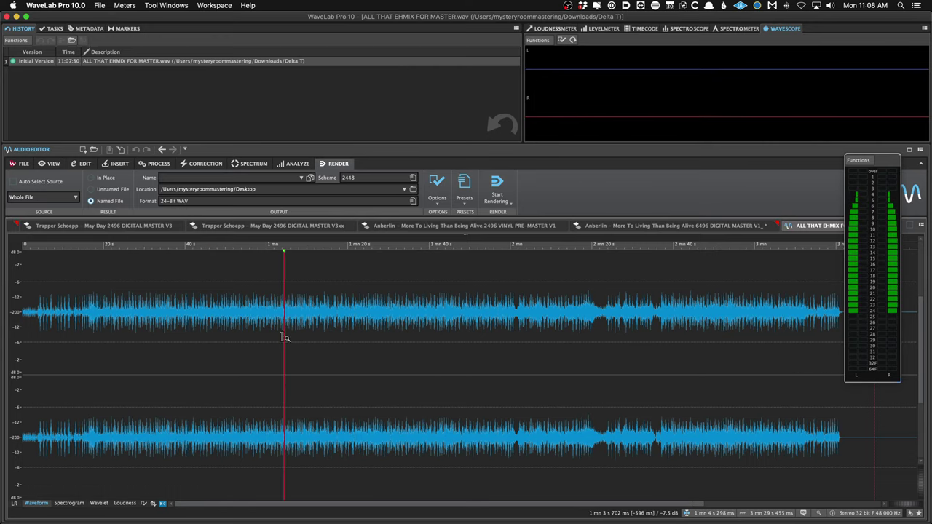
key("Down")
left_click(266, 338)
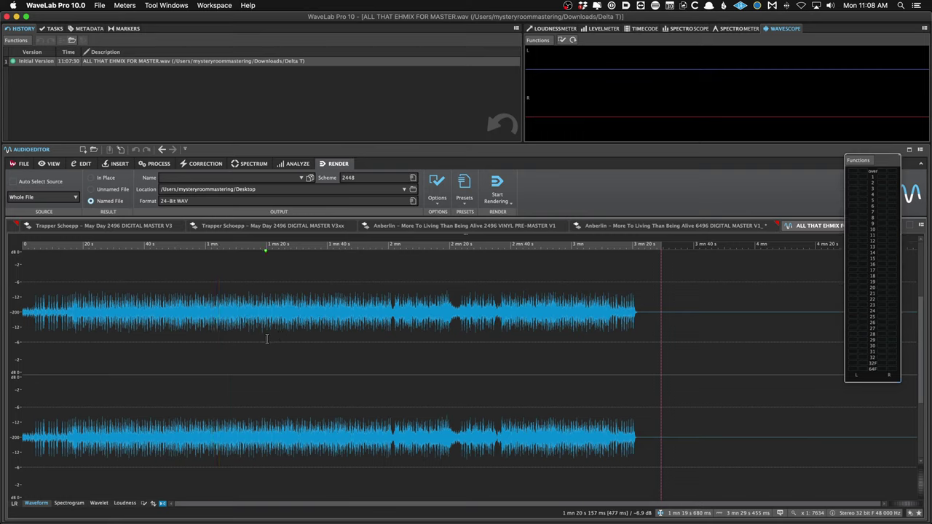
left_click(245, 340)
left_click(234, 343)
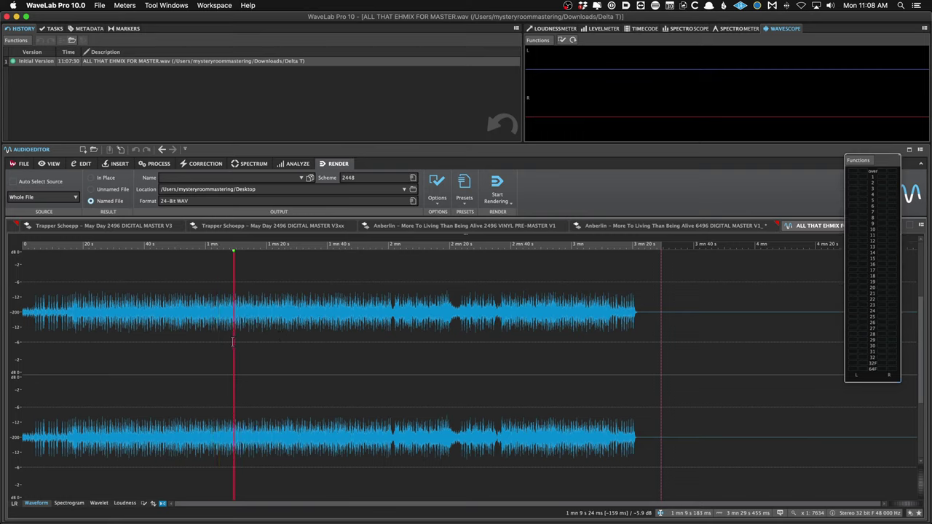
left_click(242, 344)
key("space")
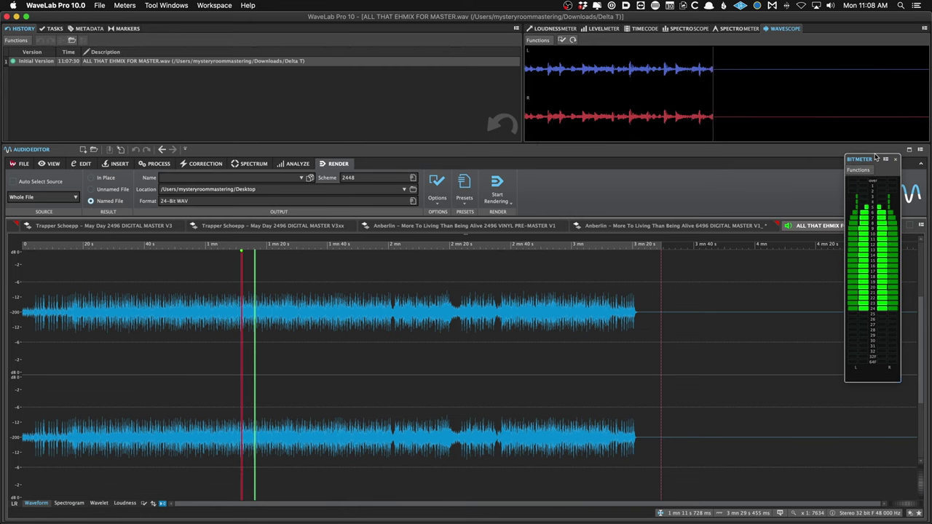
key("space")
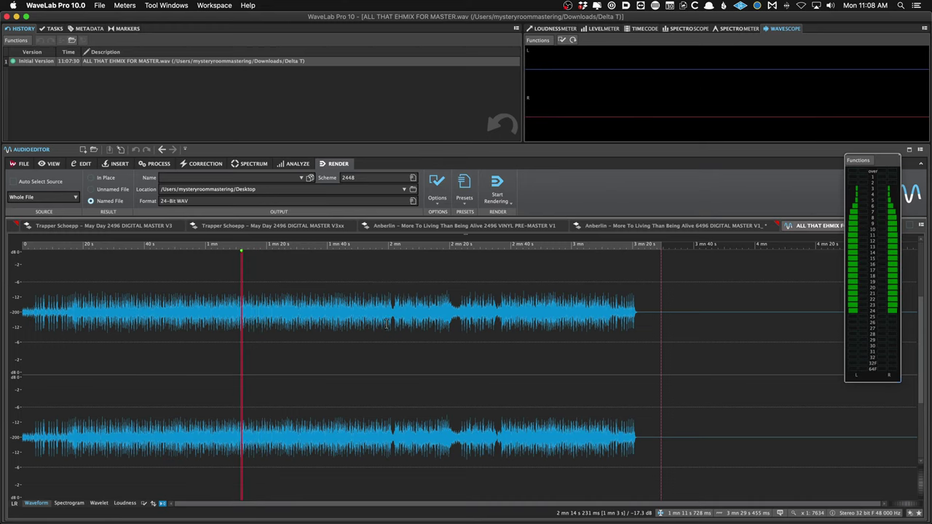
Place the cursor at about 1 min 19 s and play briefly to check the Bitmeter again.
left_click(357, 325)
left_click(263, 331)
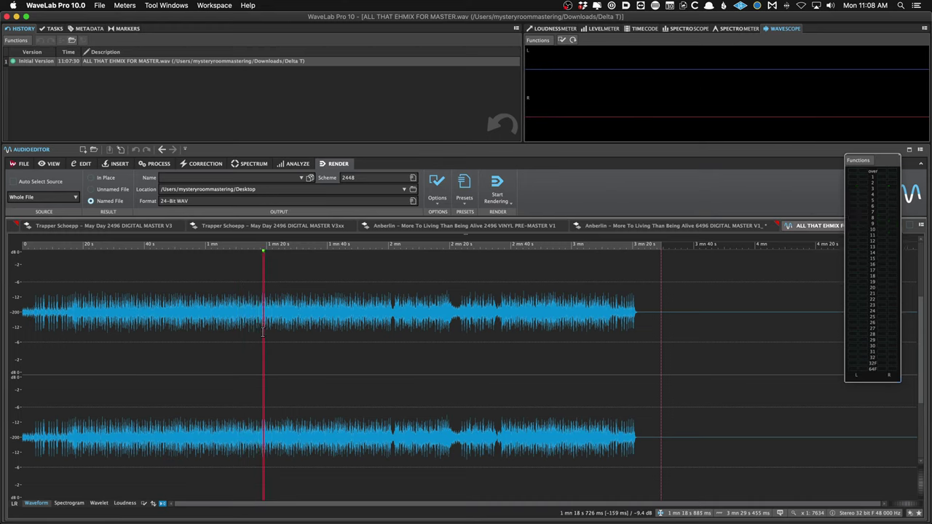
key("space")
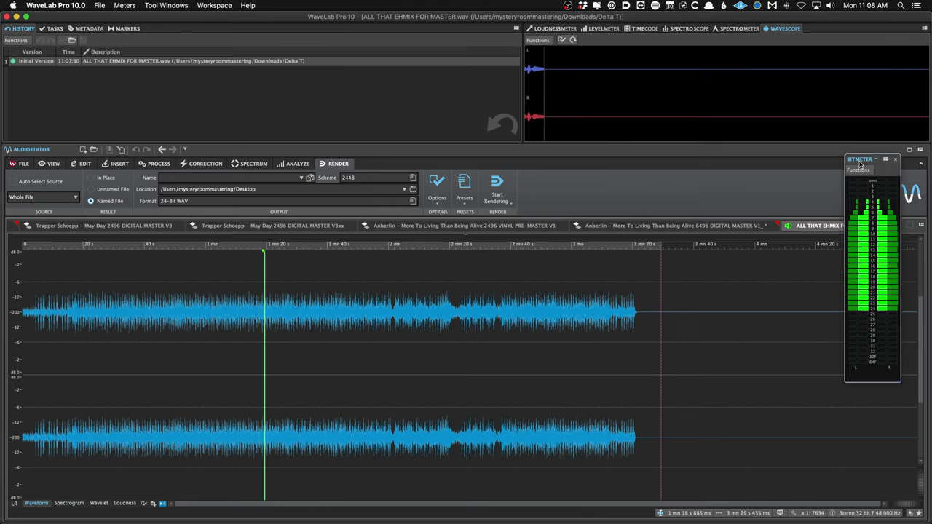
key("space")
left_click(166, 5)
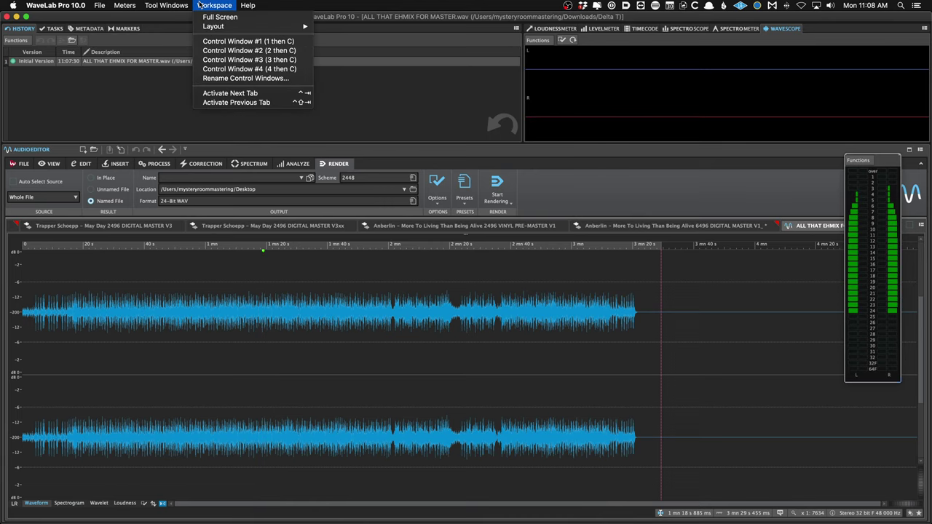
left_click(353, 121)
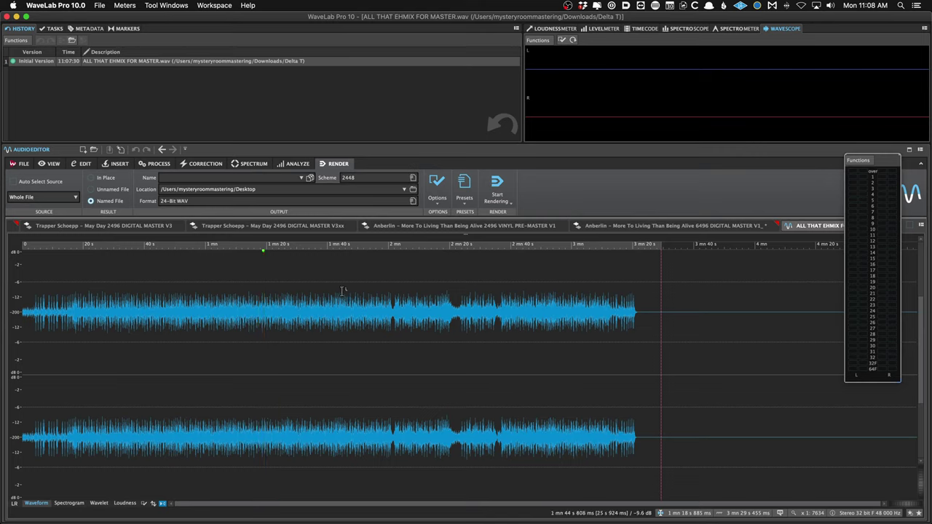
Switch to Safari.
mouse_move(76, 520)
key("super+Tab")
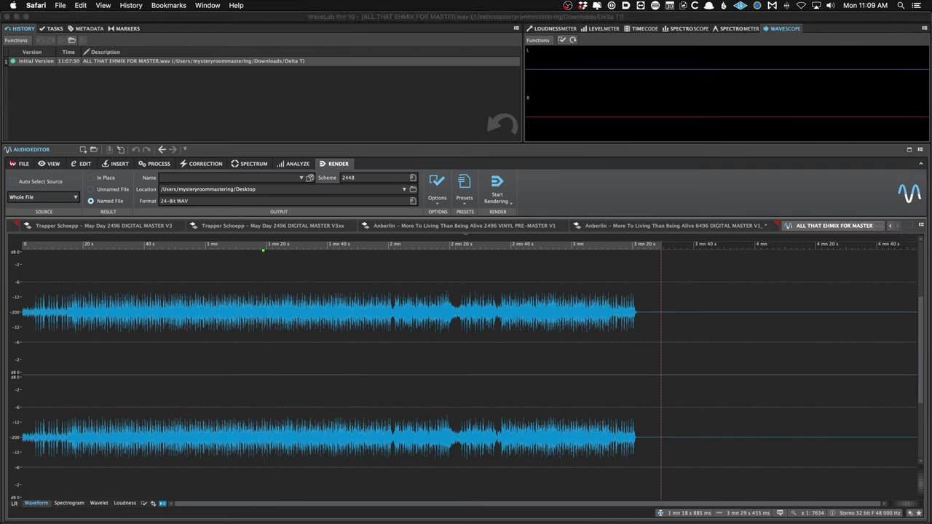
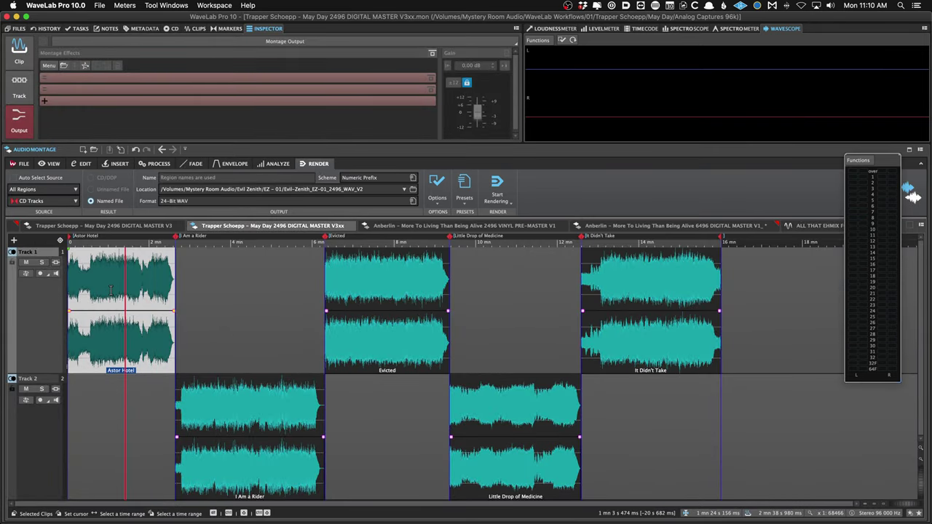
Load the plug-in chain preset 02 INF Limitless LimNo6.plugs onto the montage output of the May Day 2496 DIGITAL MASTER V3xx montage.
left_click(19, 88)
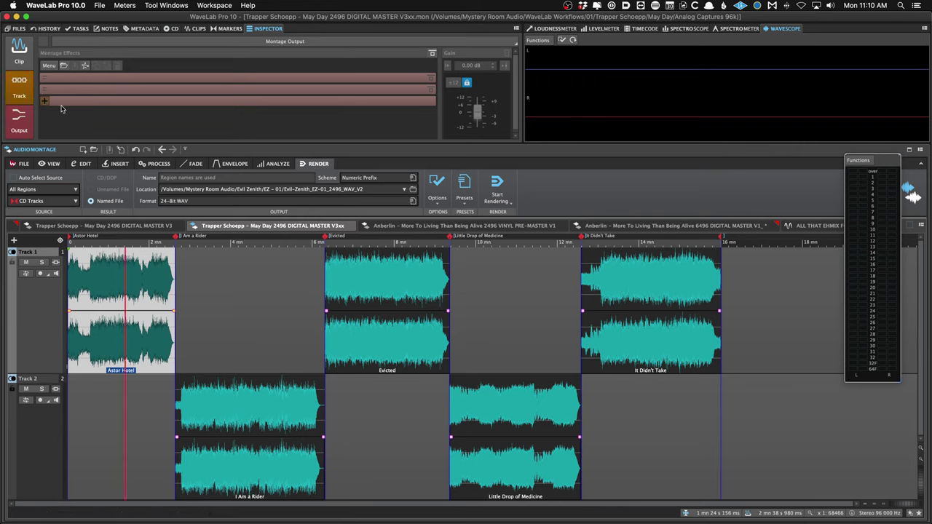
left_click(85, 109)
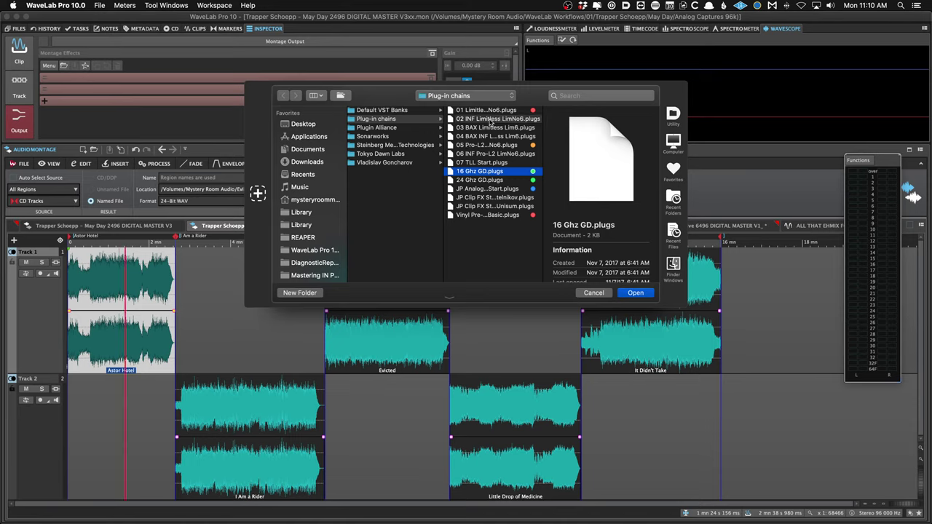
double_click(543, 134)
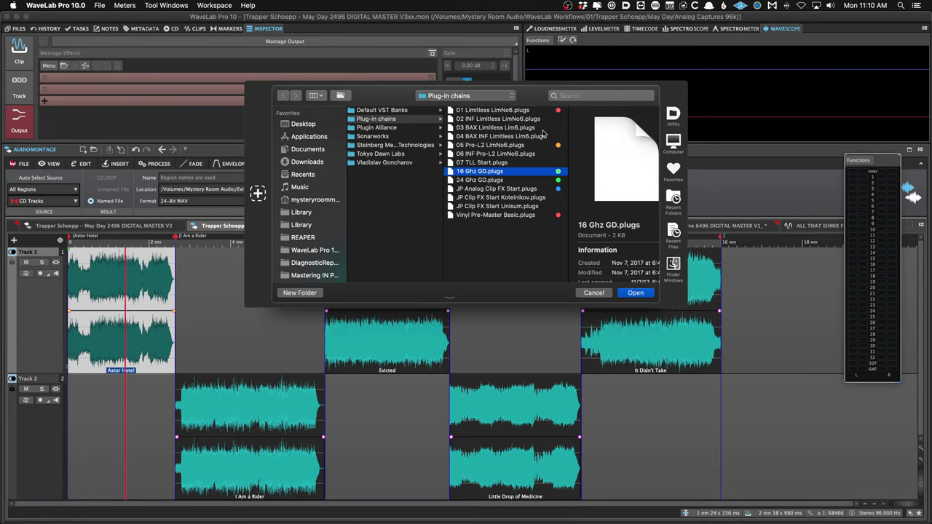
double_click(487, 120)
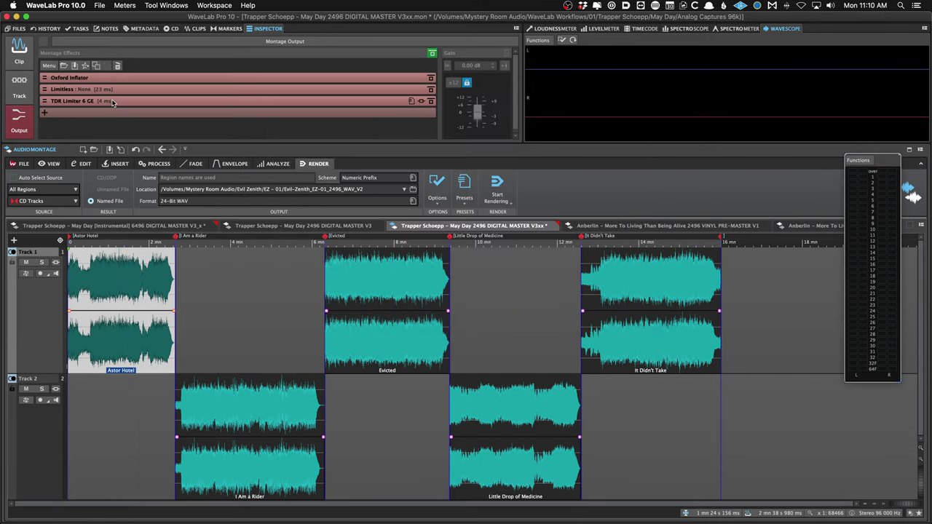
Examine the Oxford Inflator and Limitless settings in the montage output chain, and close the plug-in window.
left_click(109, 81)
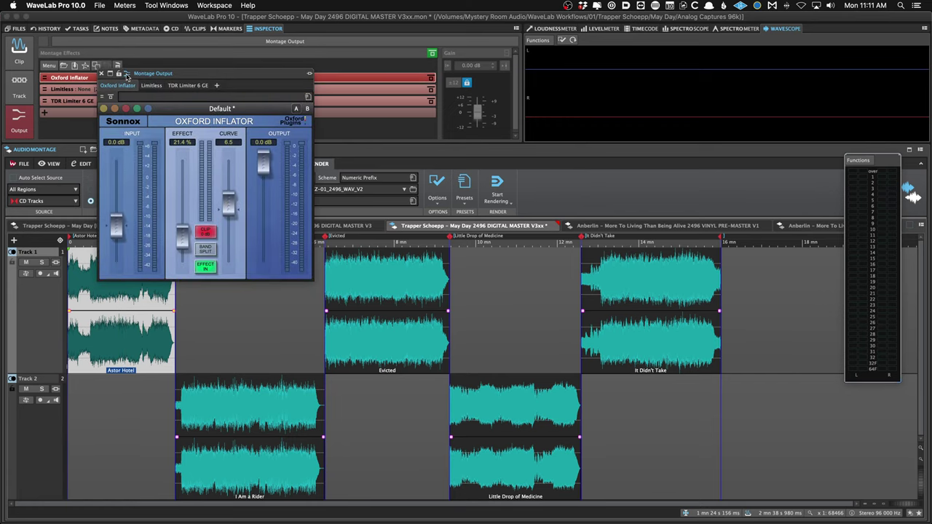
left_click(151, 85)
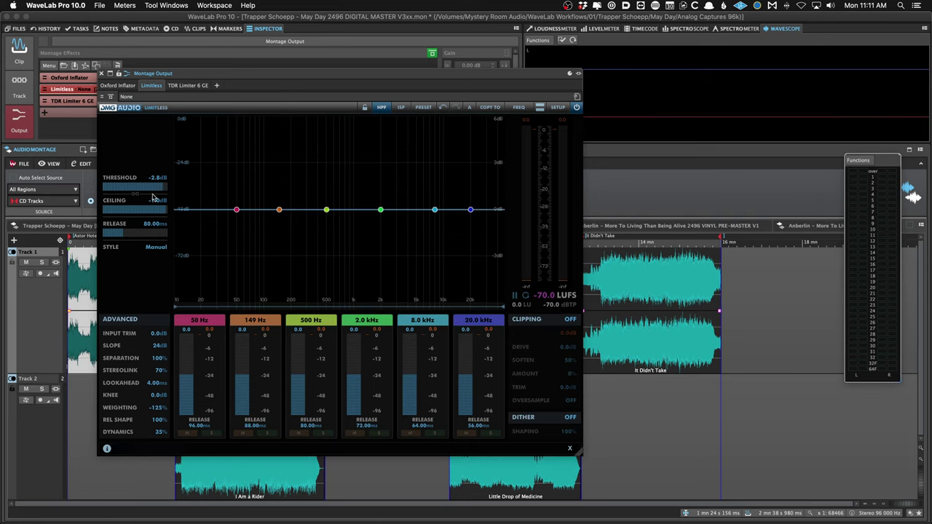
left_click(102, 74)
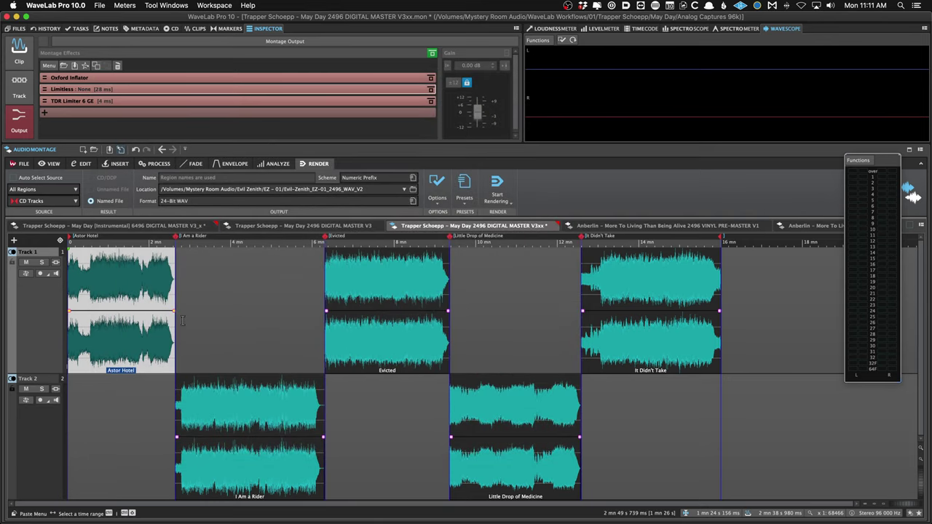
In the 96k Album montage, start inserting an audio file and browse to the Aware folder inside I minus I.
scroll(327, 228, "down", 4)
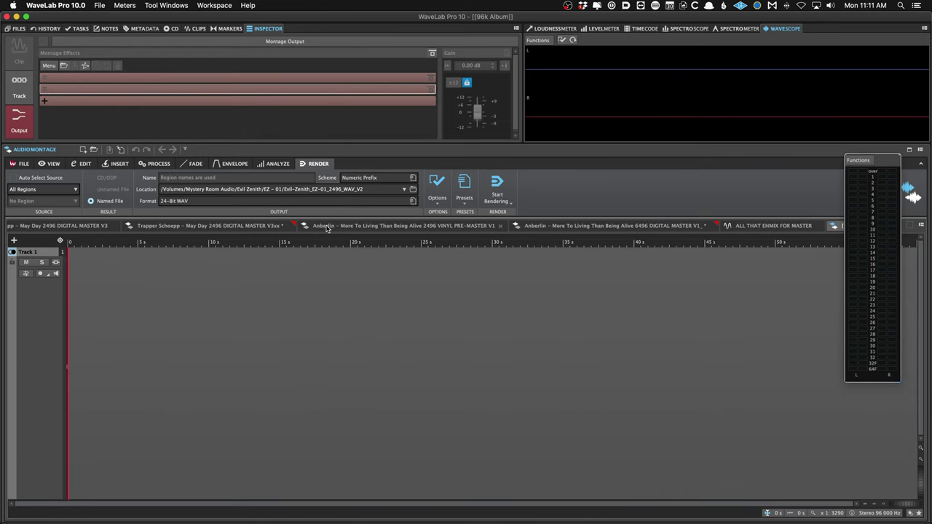
key("super+o")
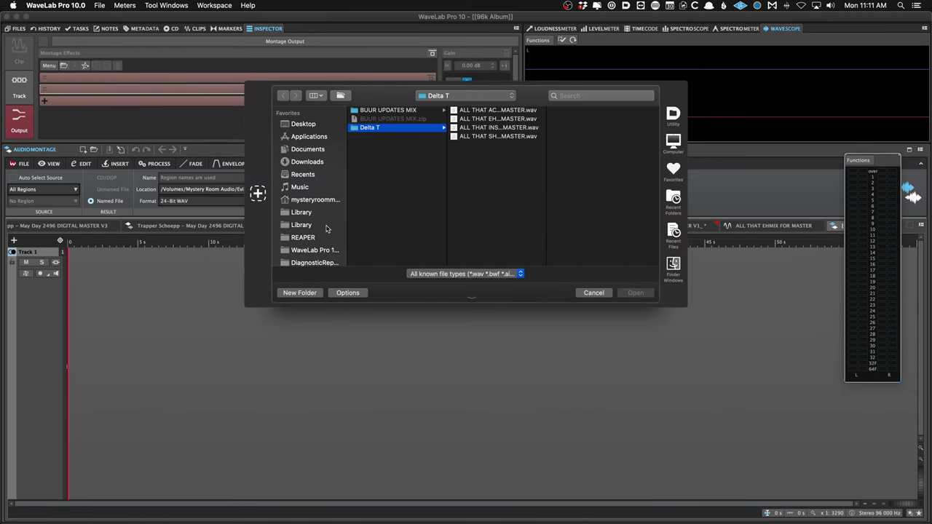
key("alt+Up")
key("Left")
key("Left")
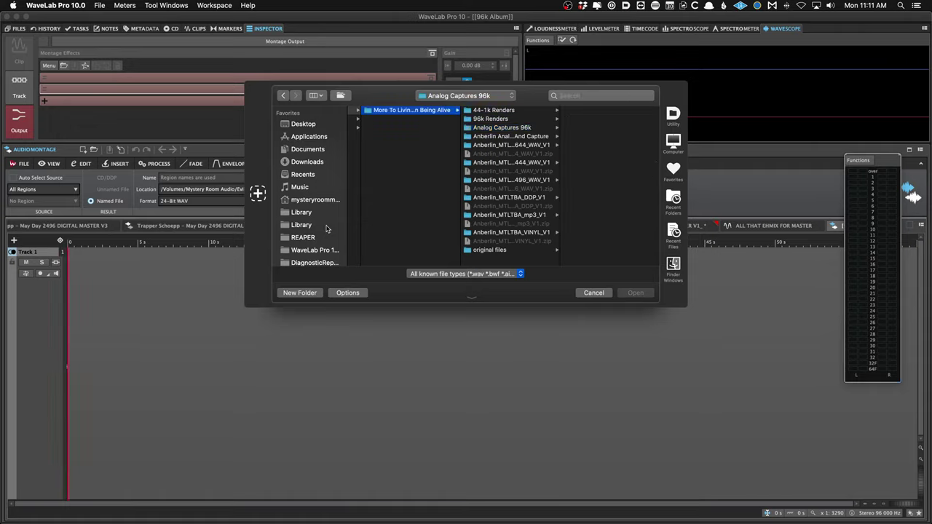
key("Down")
key("Down")
key("Up")
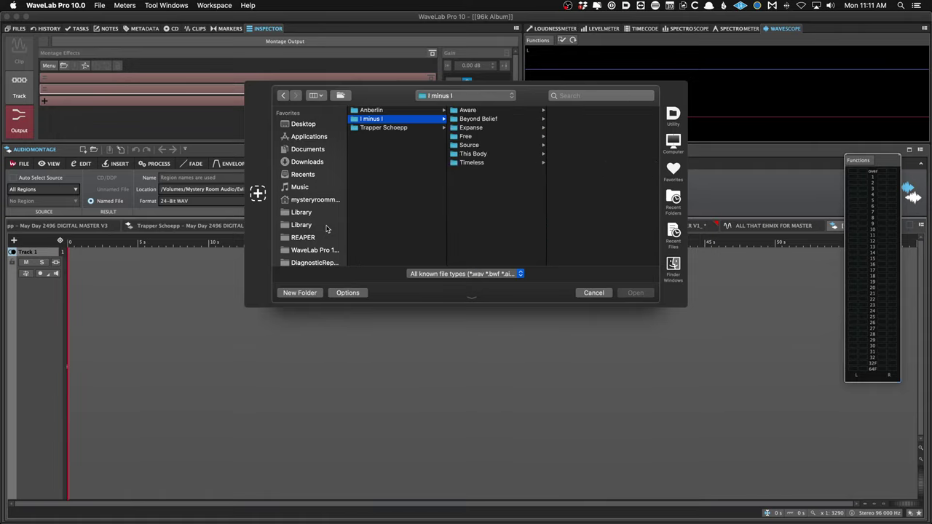
key("Down")
key("Left")
key("Right")
key("Down")
key("Down")
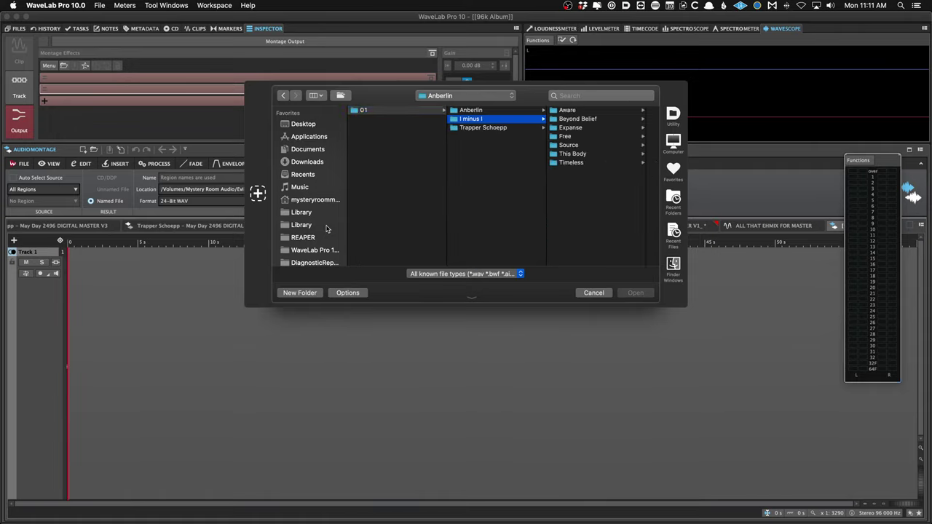
key("Up")
key("Right")
key("Down")
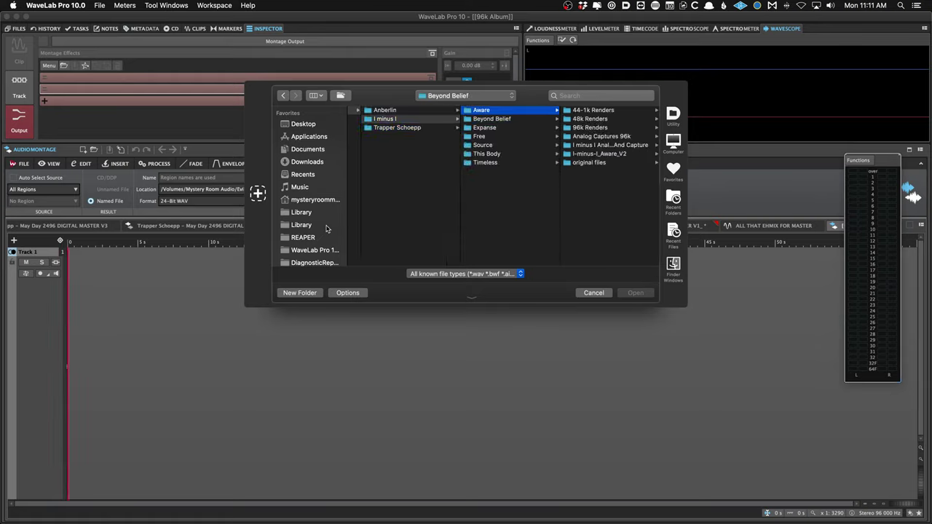
Insert Aware_96k.wav from the src folder within Aware's original files at the start of Track 1.
key("Right")
key("Down")
key("Down")
key("Down")
key("Down")
key("Down")
key("Down")
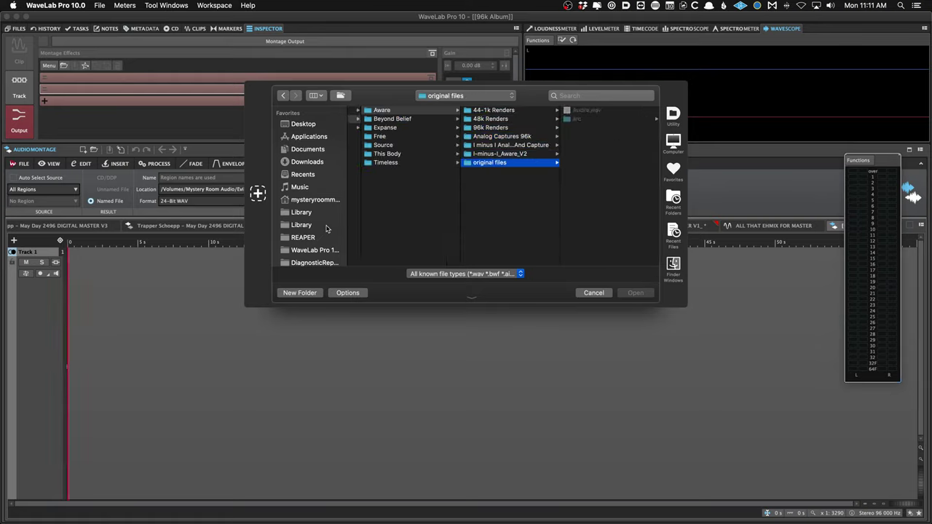
key("Up")
key("Down")
key("Right")
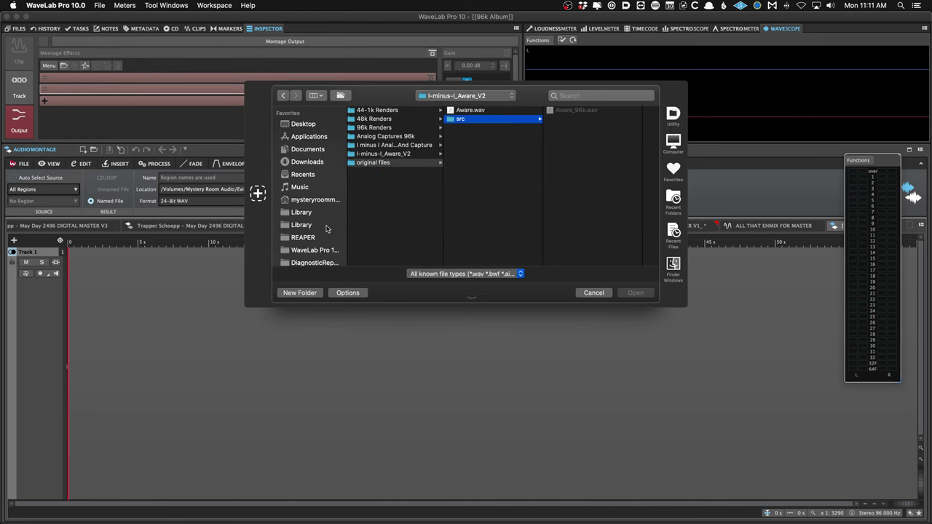
key("Down")
key("Right")
key("Return")
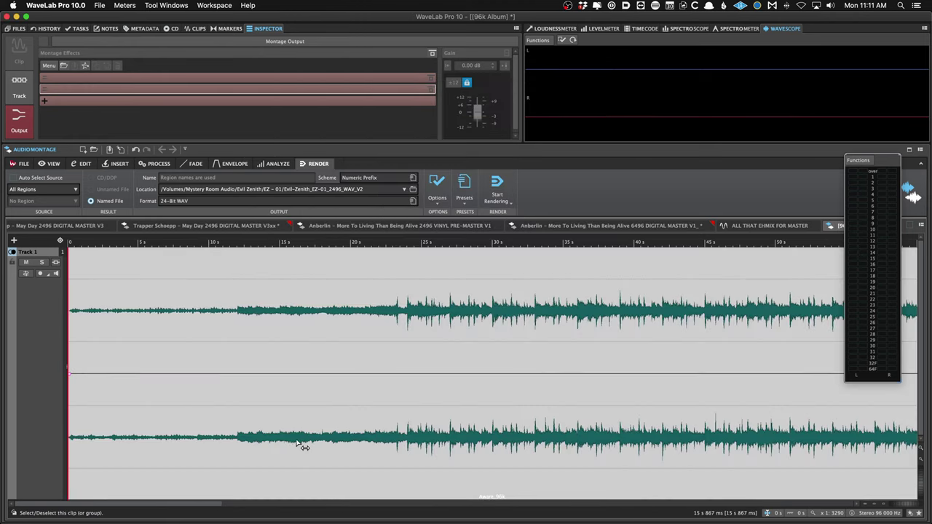
Normalize the clip to -16.00 LUFS with the Loudness Meta Normalizer, referencing the top of loudness range and ignoring peaks.
key("shift+n")
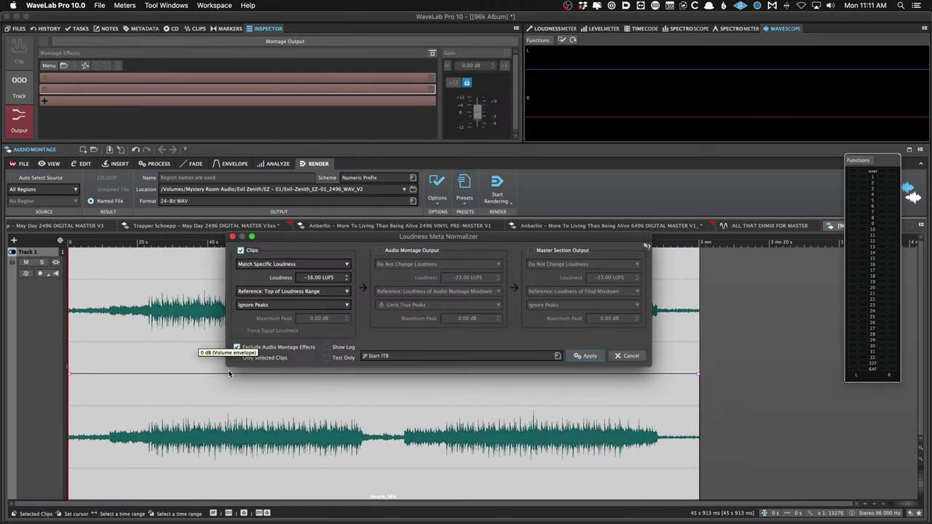
left_click(586, 356)
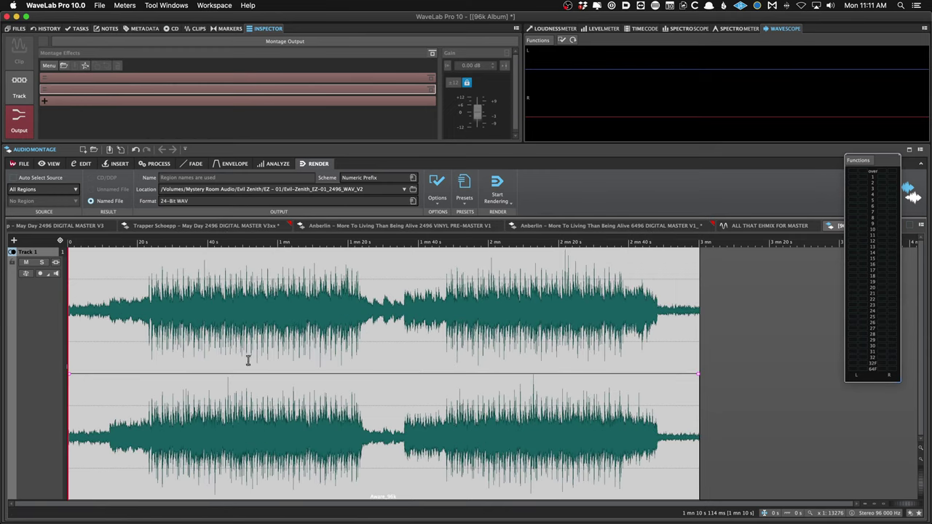
Load the plug-in chain preset JP Clip FX Start Unisum.plugs onto the Aware_96k clip.
left_click(214, 358)
key("super+l")
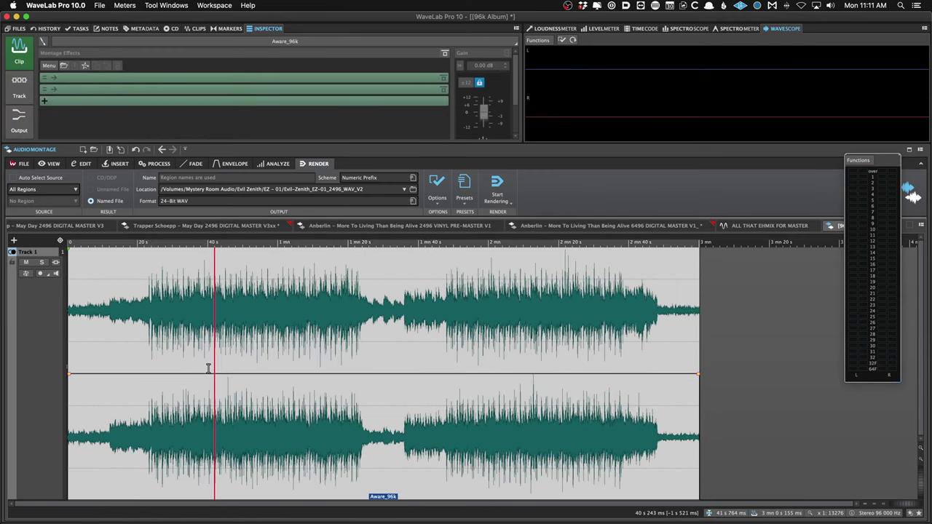
left_click(495, 119)
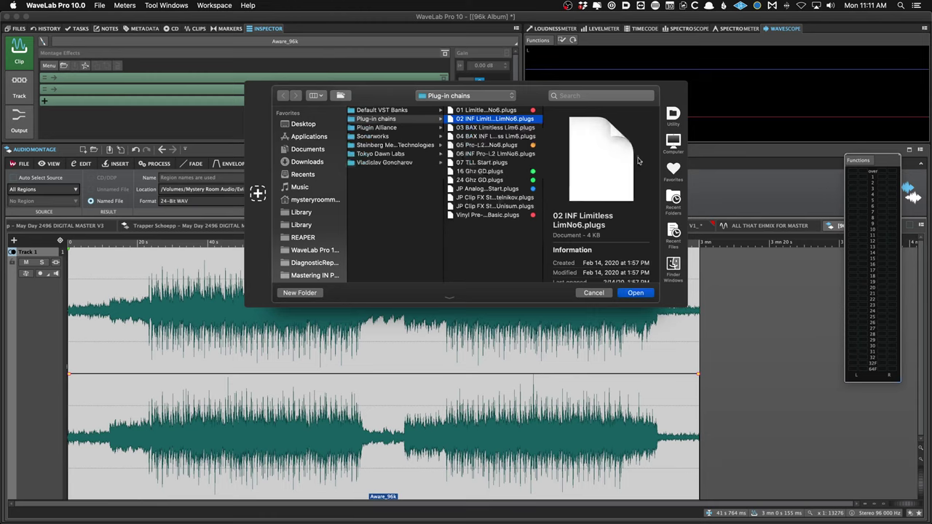
left_click(508, 207)
double_click(508, 207)
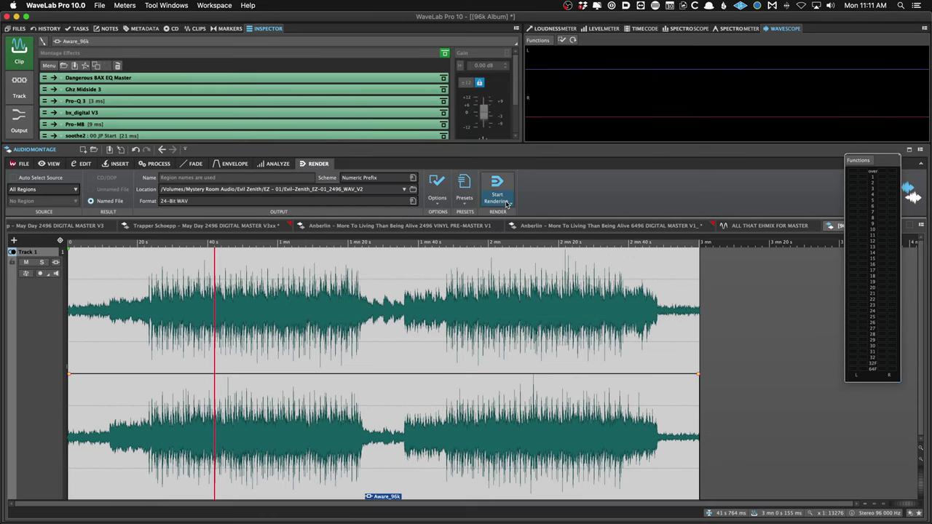
Examine the clip chain's Pro-Q 3, bx_digital V3 and Unisum starting settings, and close the plug-in window.
scroll(285, 112, "down", 3)
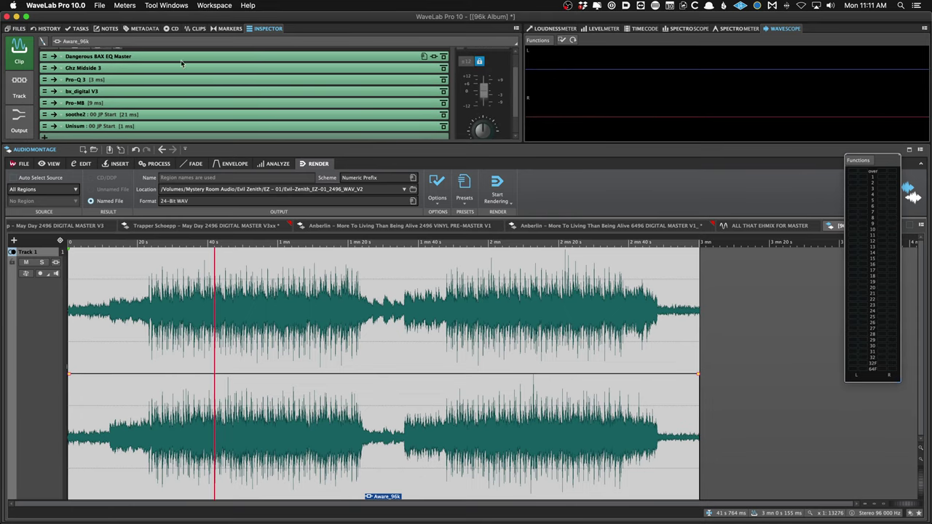
left_click(174, 83)
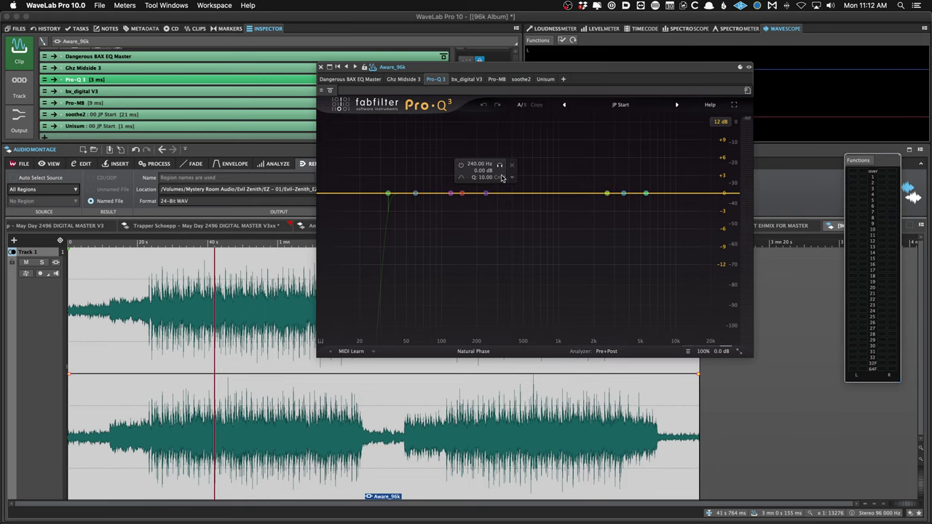
left_click(466, 78)
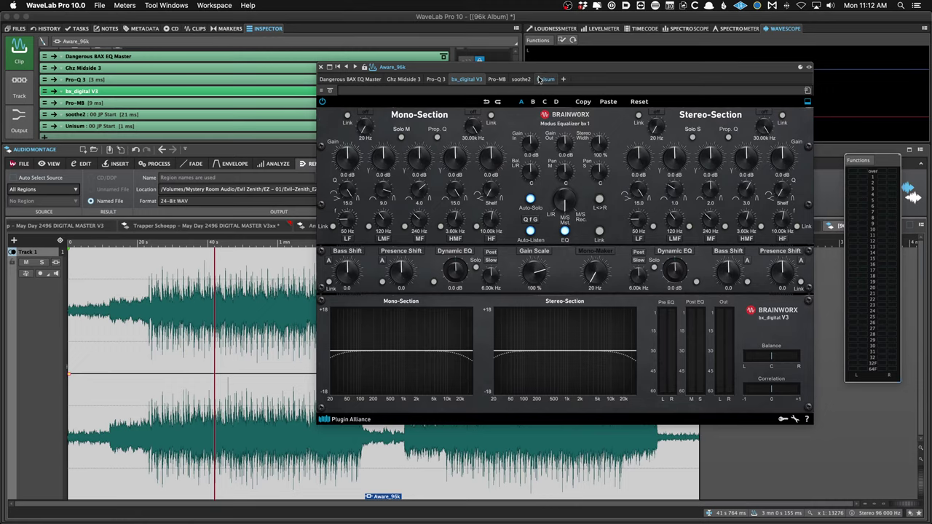
left_click(545, 80)
mouse_move(353, 200)
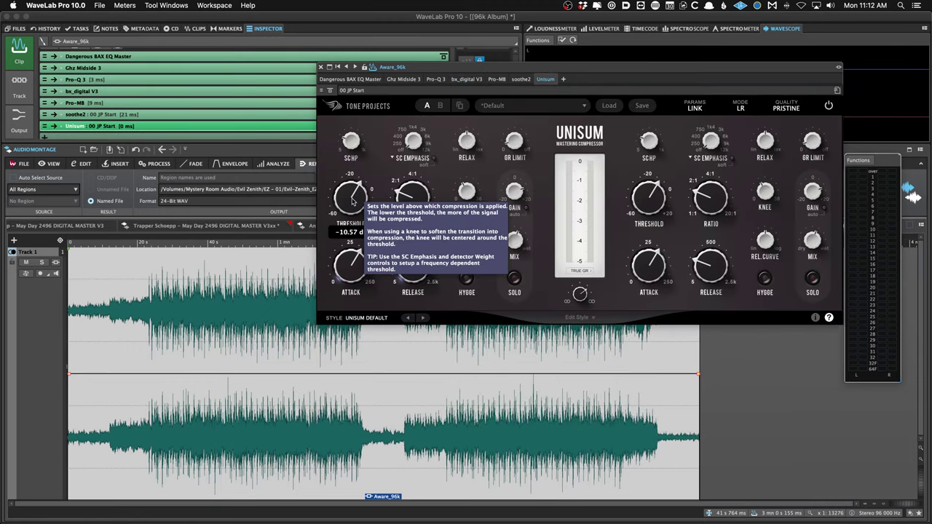
mouse_move(362, 142)
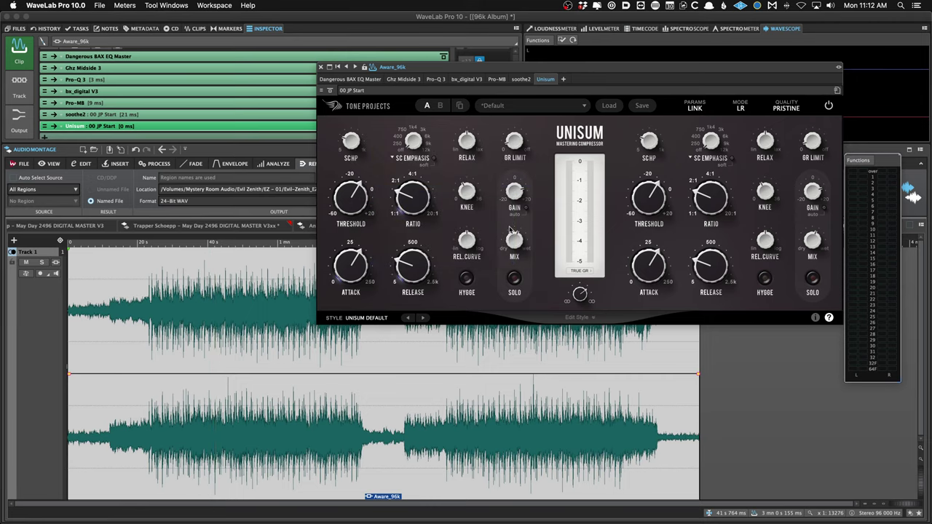
left_click(328, 67)
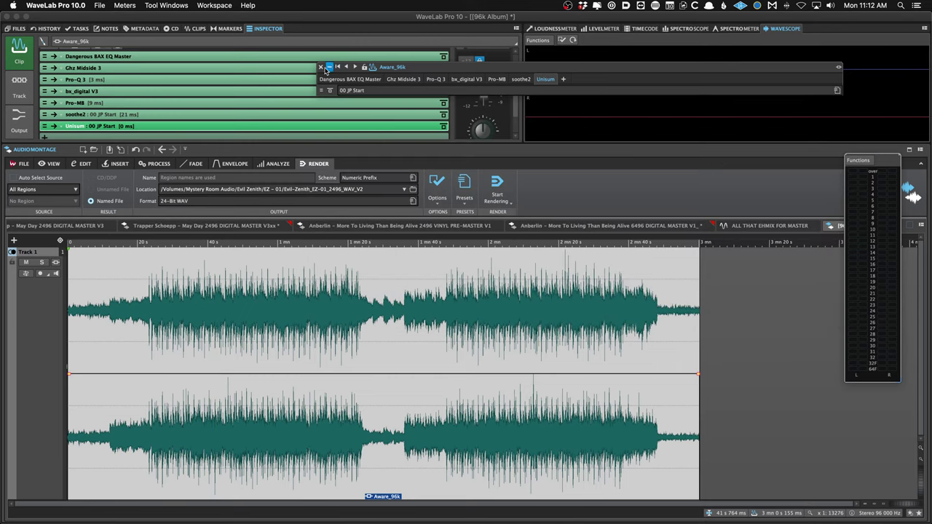
left_click(320, 67)
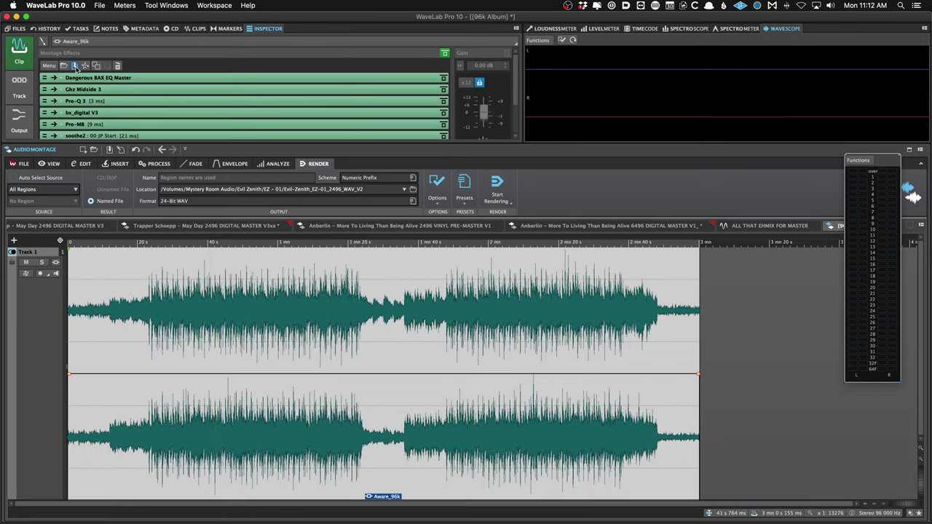
Look at the name and destination folder options for saving the clip's plug-in chain, and leave without saving.
left_click(175, 291)
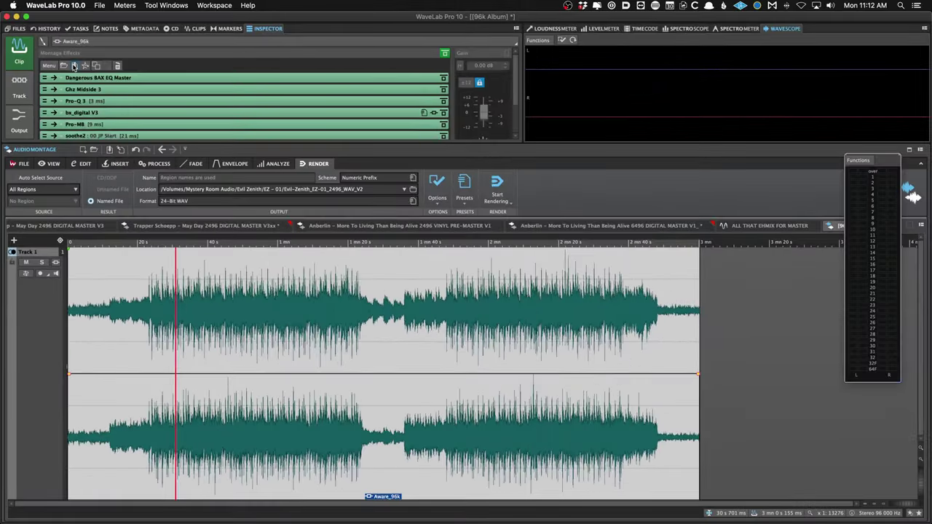
left_click(75, 65)
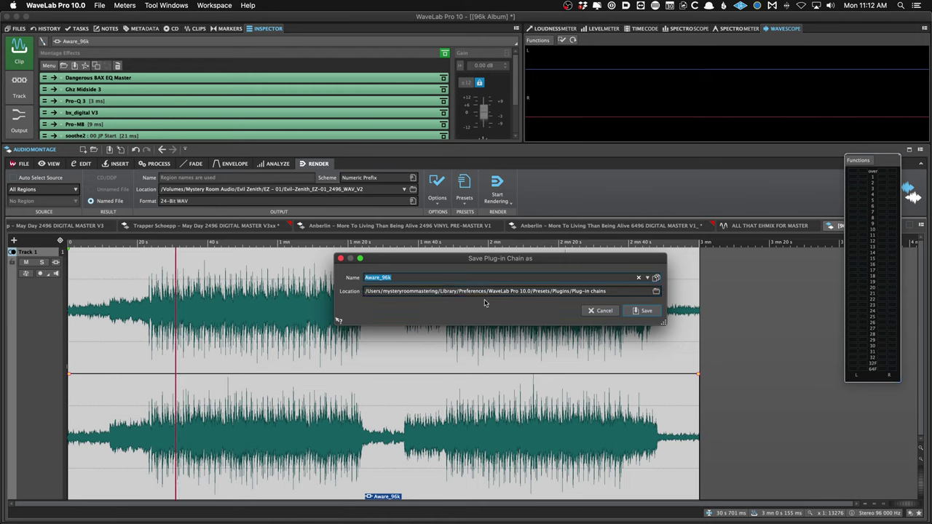
left_click(657, 292)
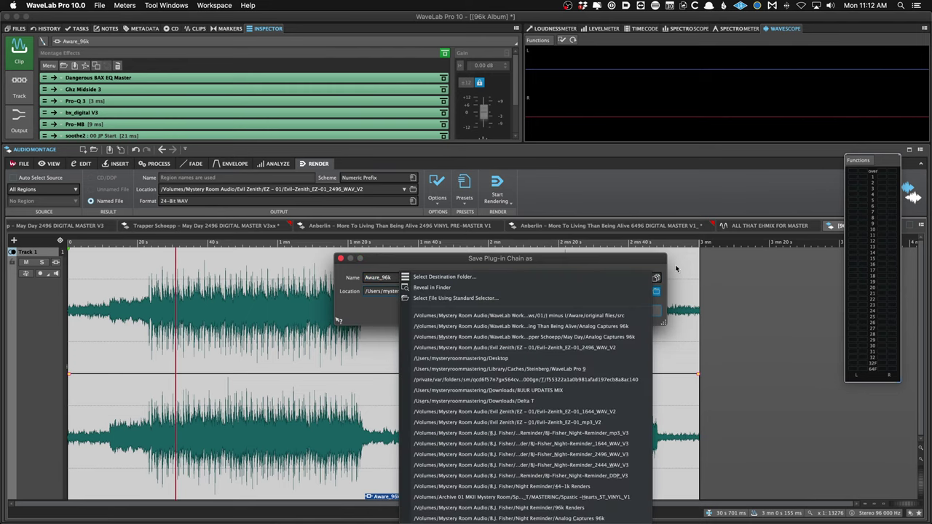
left_click(675, 264)
left_click(601, 311)
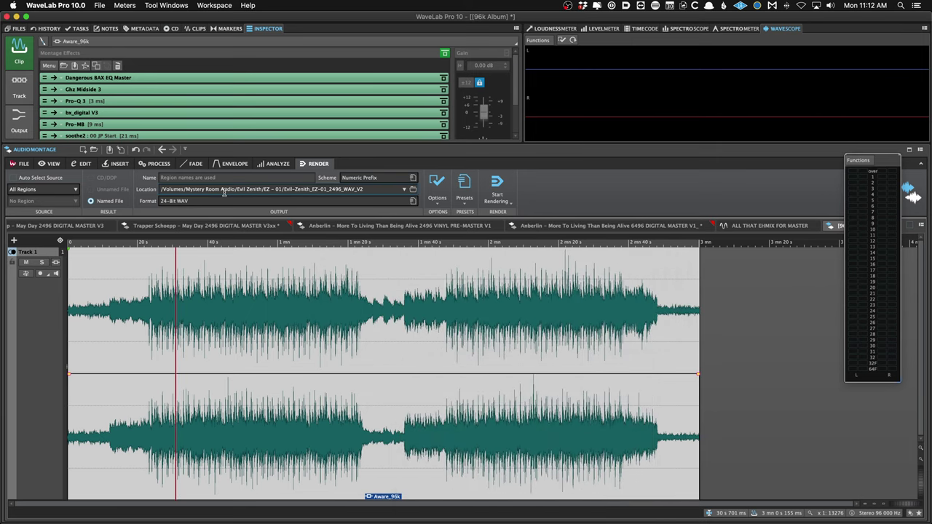
Compare the effect slots at the output, track and clip levels, ending on Track 1.
left_click(22, 115)
left_click(23, 92)
left_click(20, 52)
left_click(19, 80)
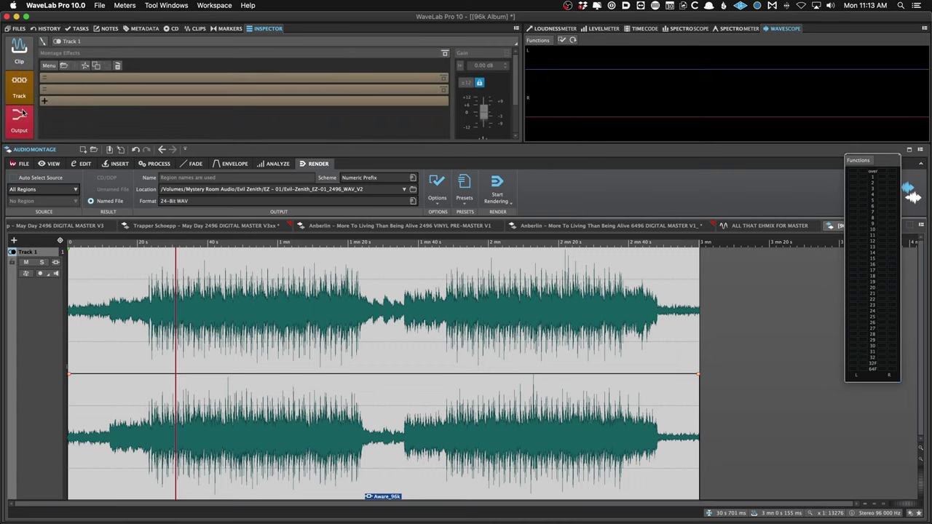
Look at the recently used plug-ins offered for the first empty montage output slot, and leave without choosing one.
left_click(22, 114)
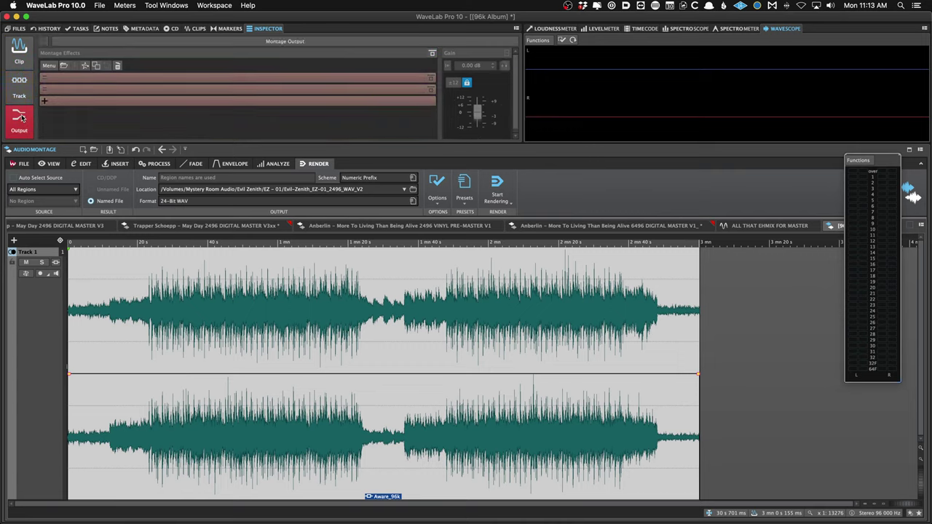
left_click(95, 78)
mouse_move(215, 139)
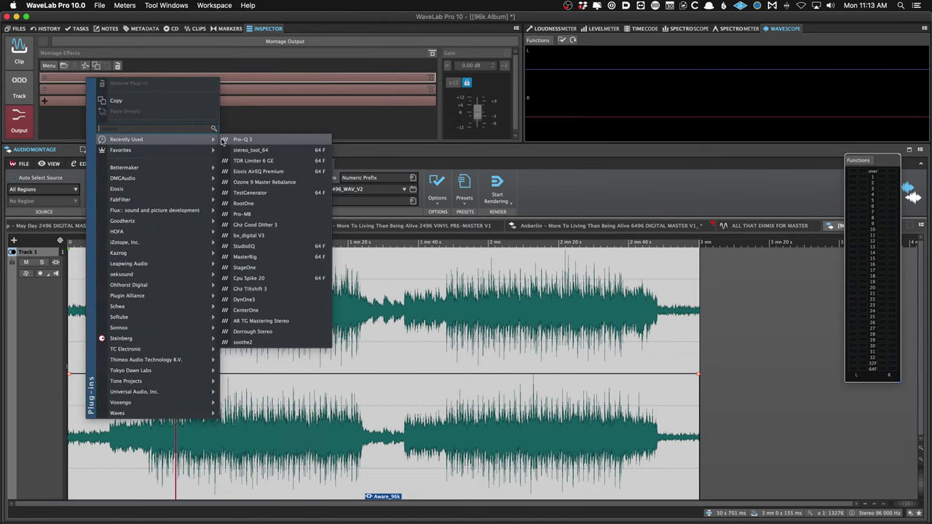
left_click(59, 123)
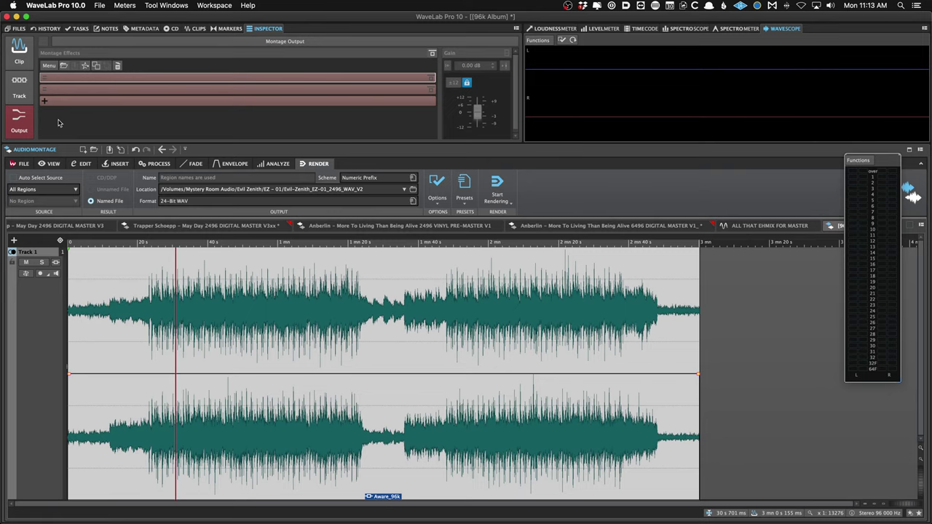
Add the recently used Pro-Q 3 equalizer at the end of the Aware_96k clip's plug-in chain.
left_click(19, 51)
scroll(76, 102, "down", 3)
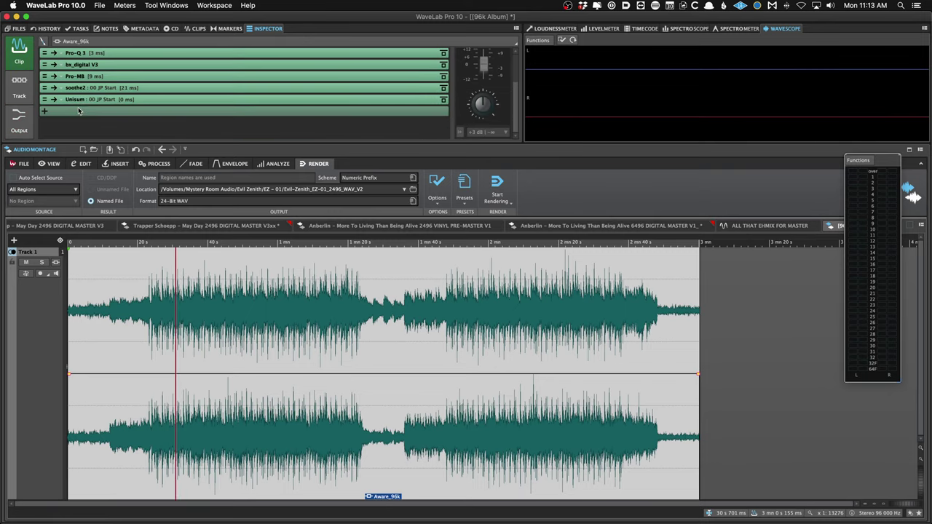
left_click(79, 111)
mouse_move(116, 171)
left_click(248, 170)
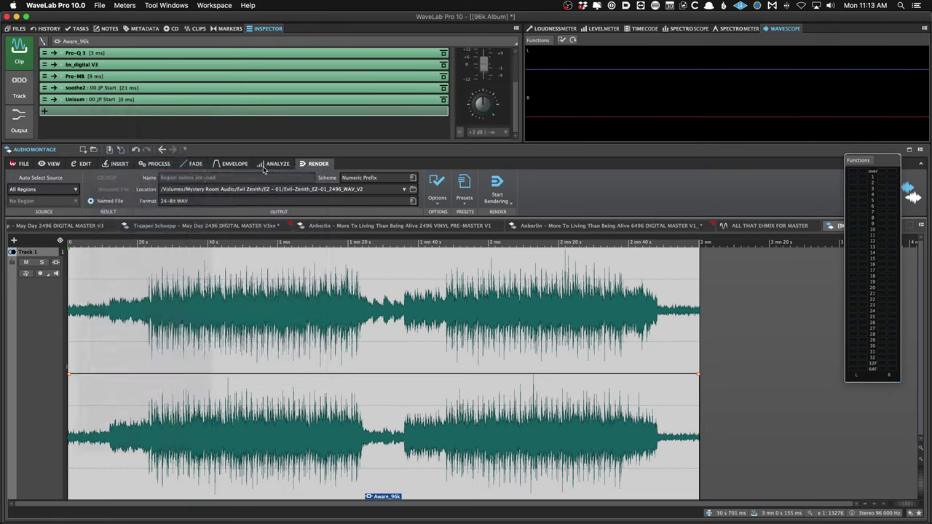
Move the added Pro-Q 3 directly before bx_digital V3 in the clip chain, and close the plug-in window from Dangerous BAX EQ Master.
left_click_drag(341, 73, 378, 77)
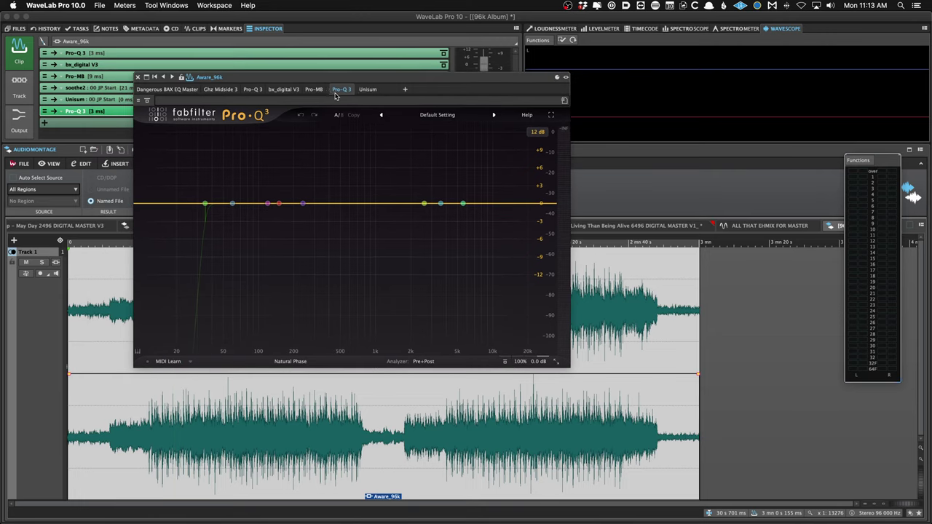
mouse_move(327, 93)
left_mouse_down()
mouse_move(257, 91)
mouse_move(331, 90)
mouse_move(313, 91)
left_mouse_up()
left_click(234, 92)
left_click(283, 91)
left_click(231, 90)
left_click(167, 89)
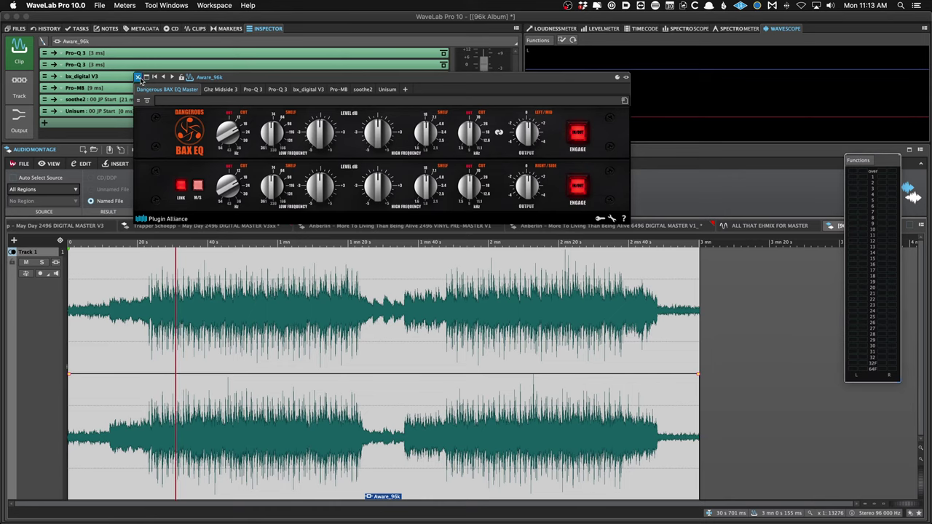
left_click(138, 76)
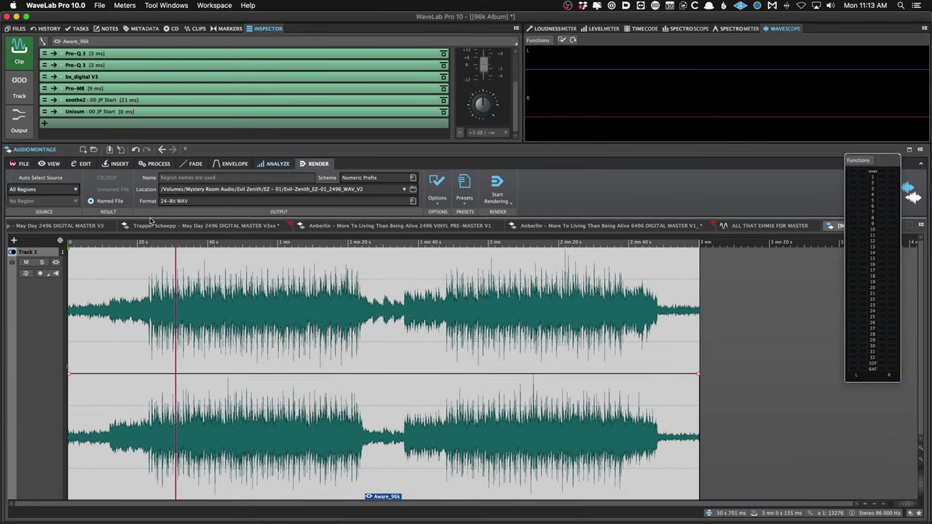
Switch to the Trapper Schoepp - May Day [Instrumental] 6496 DIGITAL MASTER V3_x montage.
left_click(125, 226)
left_click(73, 226)
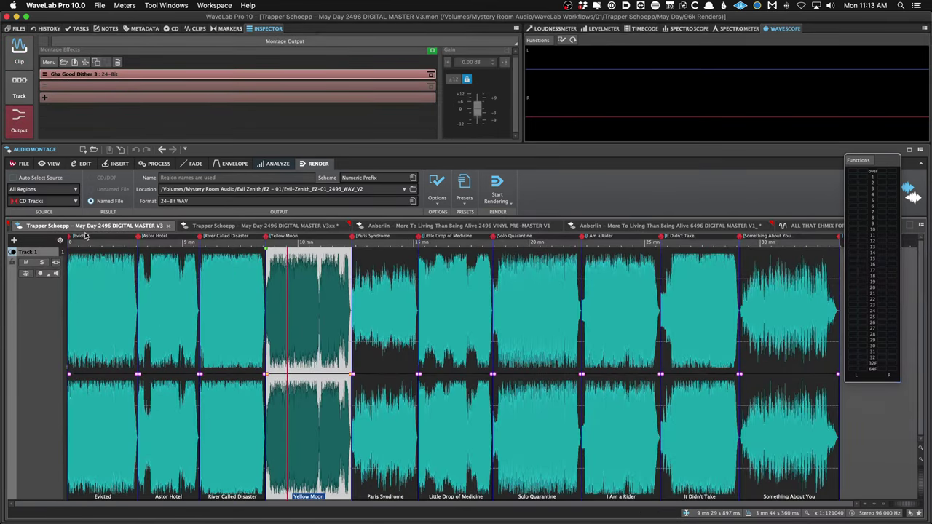
key("ctrl+shift+Tab")
Select about 2.4 s of the Evicted [Instrumental] clip from about 56 s and open the excerpt in iZotope RX 8.
left_click(89, 281)
scroll(92, 282, "up", 6)
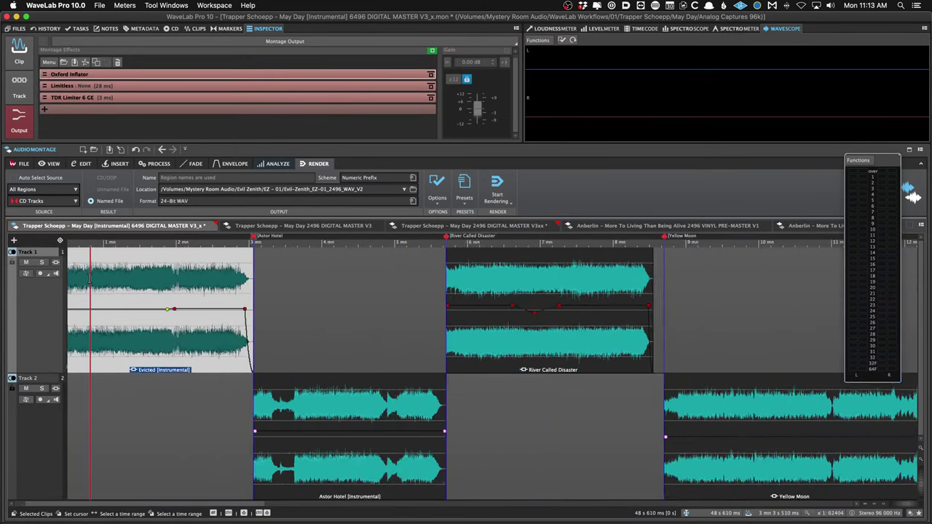
scroll(106, 284, "up", 3)
left_click_drag(169, 291, 268, 297)
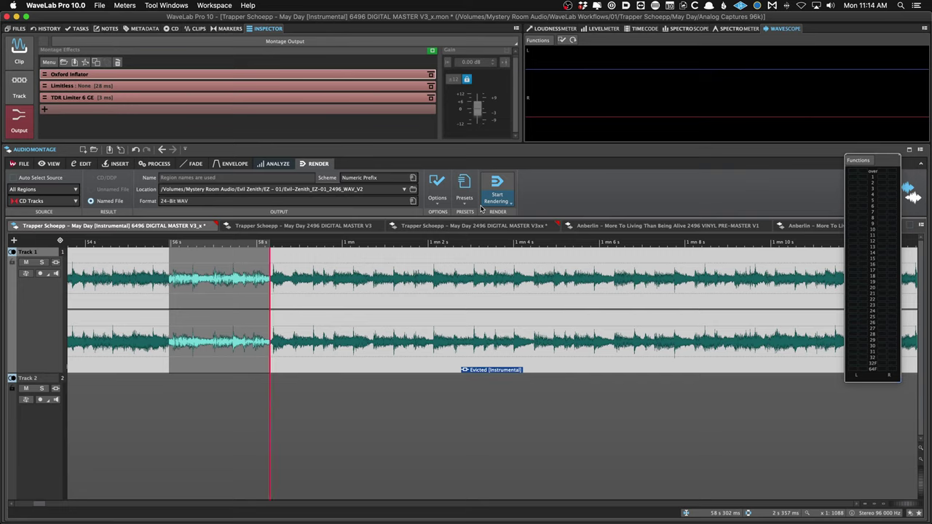
key("super+Tab")
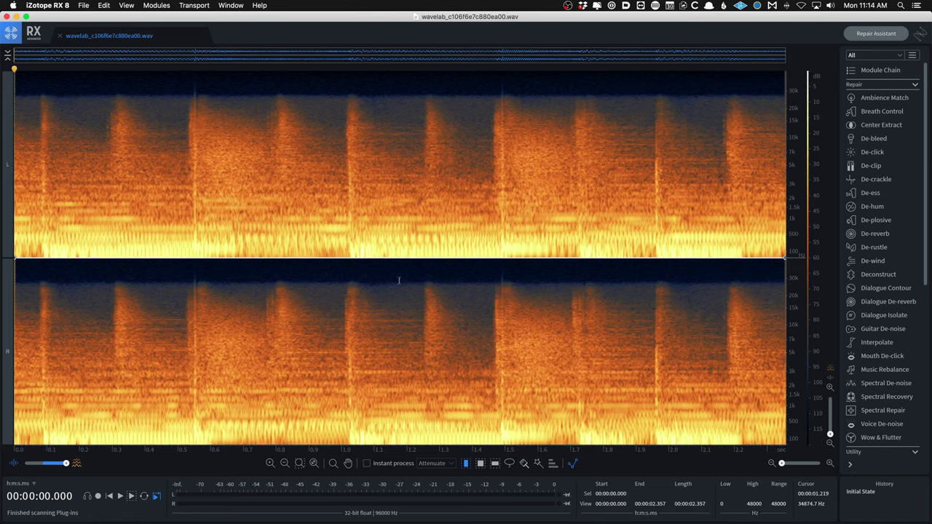
Run De-click on a narrow range from about 1.48 to 1.50 s in the excerpt.
left_click(501, 208)
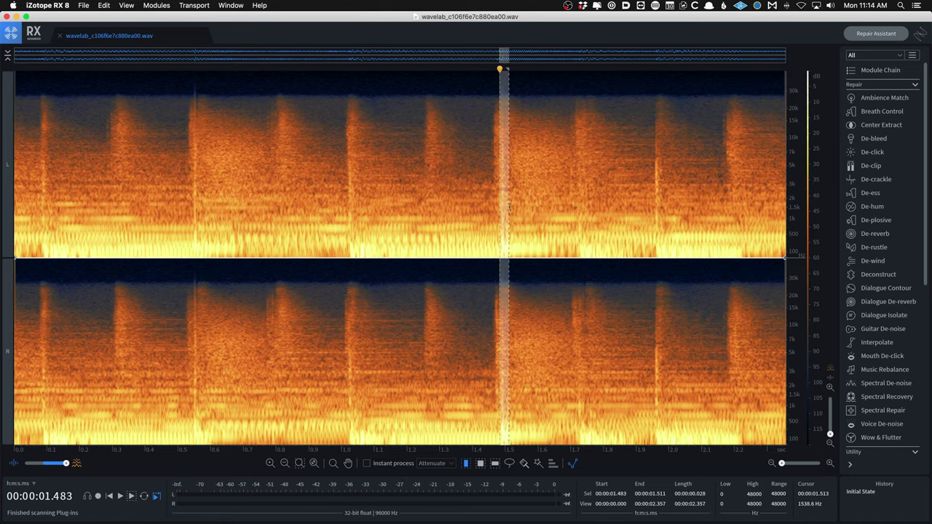
left_click(533, 209)
scroll(521, 210, "up", 3)
left_click_drag(479, 207, 492, 208)
key("shift+2")
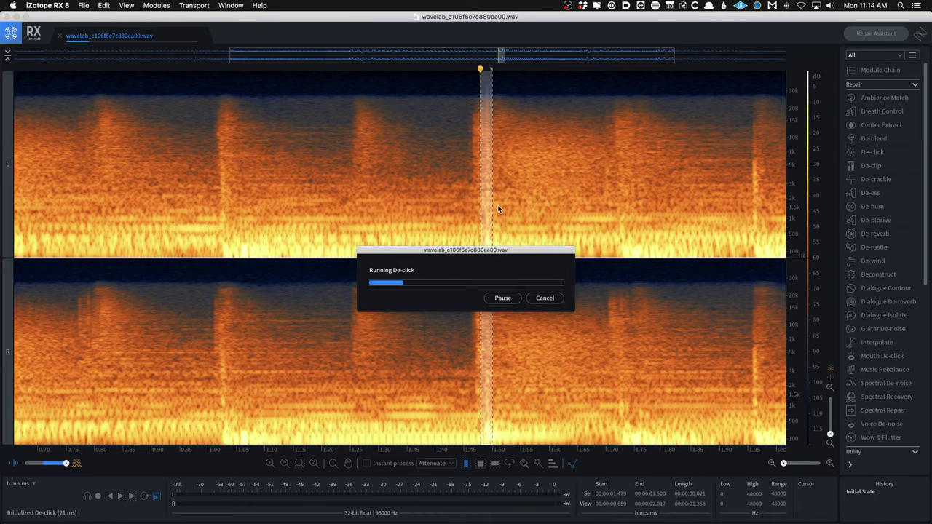
Save and close the repaired excerpt, and check its replacement clip in the WaveLab montage.
left_click(566, 177)
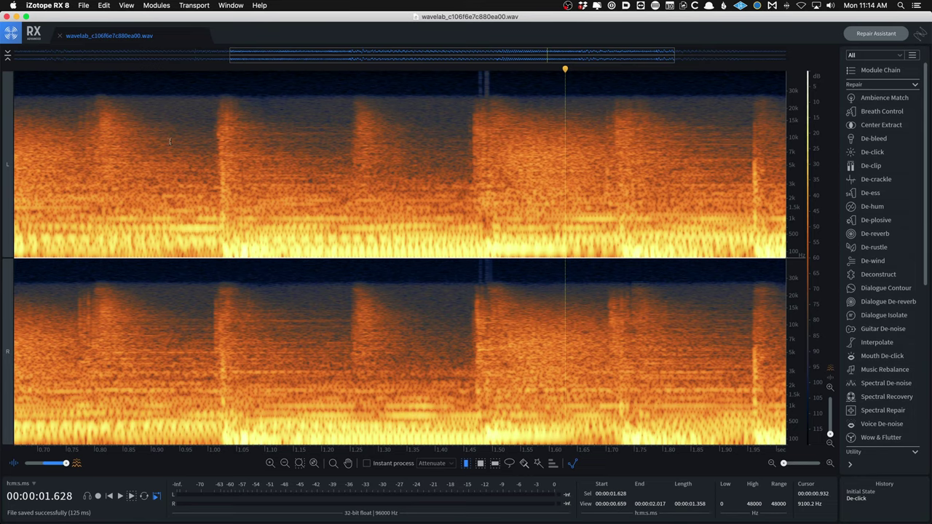
key("super+w")
key("super+Tab")
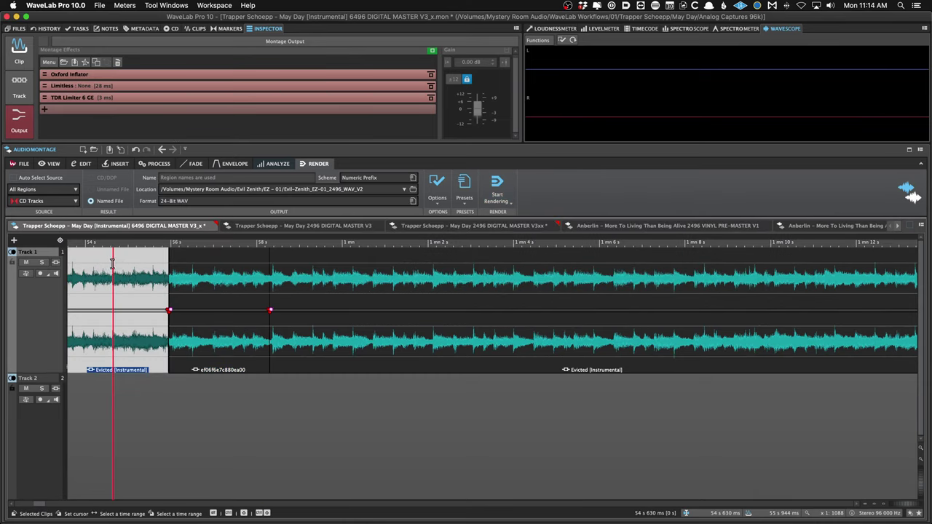
left_click(187, 279)
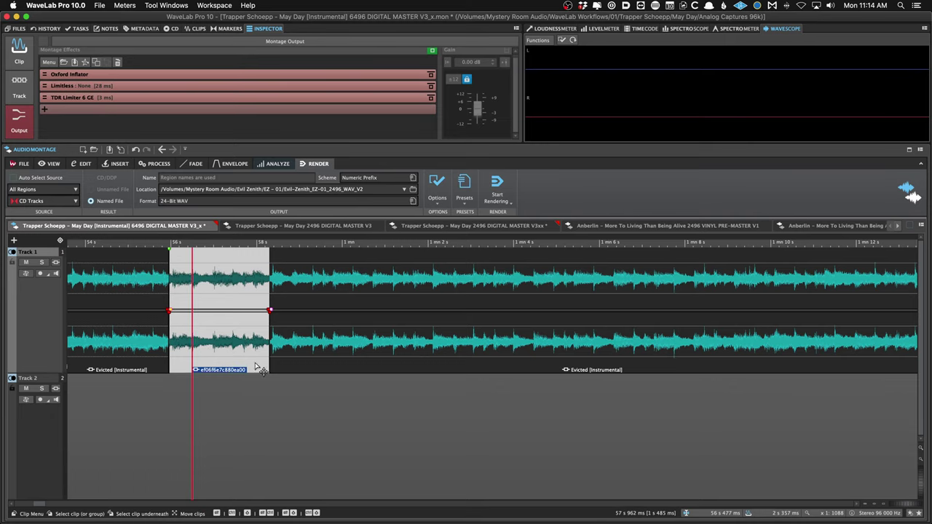
left_click(149, 299)
Select about 2 s of the Evicted [Instrumental] clip from about 1 mn 6 s and open the excerpt in iZotope RX 8.
scroll(153, 301, "down", 2)
scroll(153, 301, "right", 3)
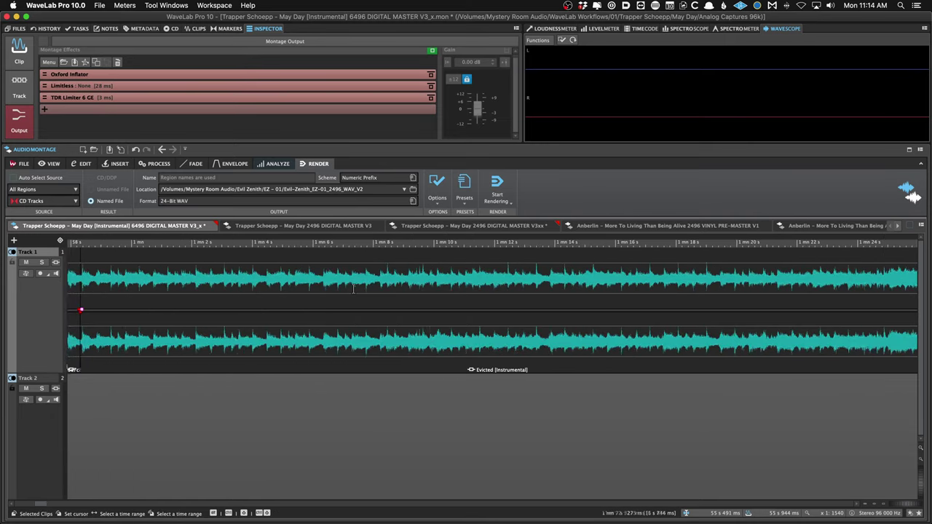
left_click(354, 290)
left_click_drag(337, 293, 415, 299)
left_click(445, 296)
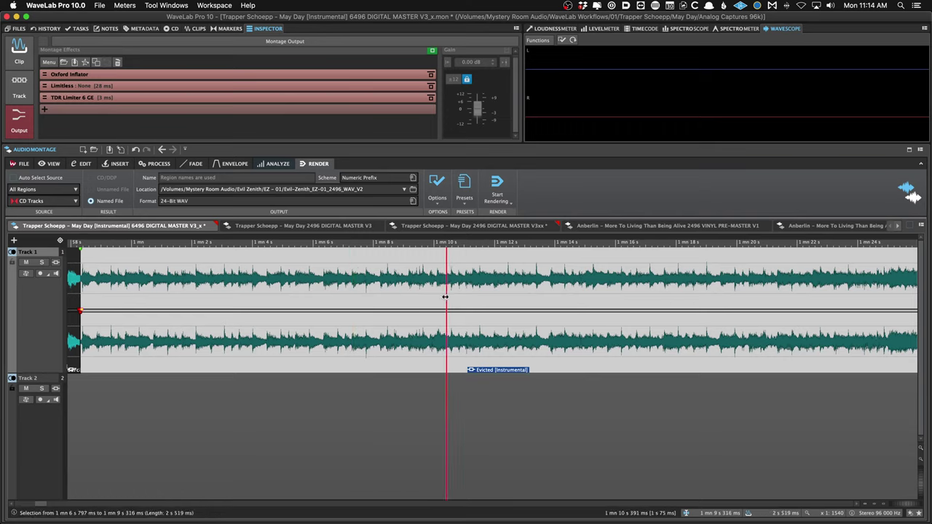
left_click_drag(471, 296, 587, 295)
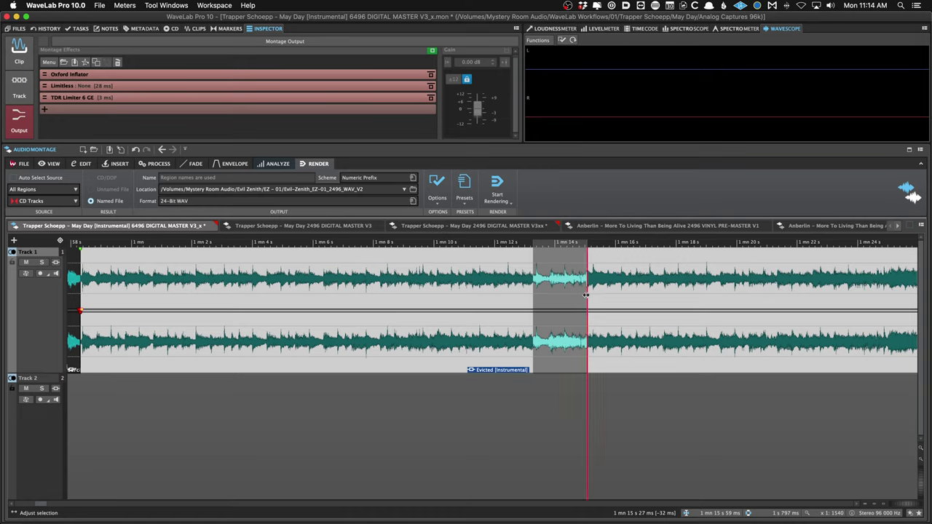
left_click(332, 280)
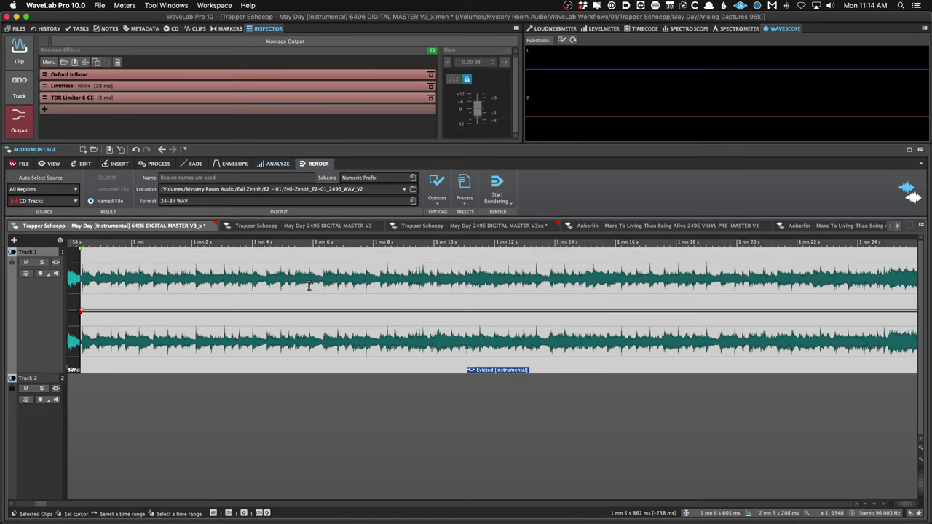
left_click_drag(309, 285, 368, 293)
key("super+e")
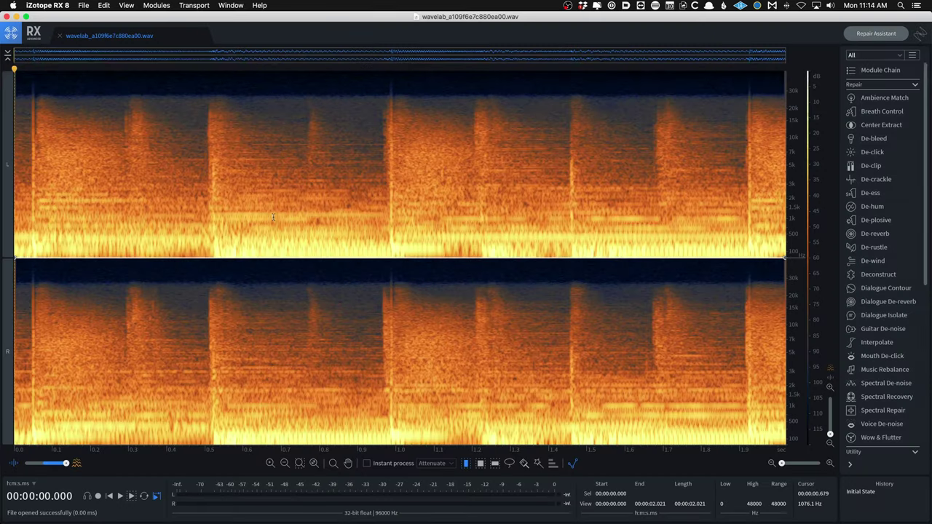
Apply De-ess and Spectral Repair Replace to the region at about 0.76 to 0.83 s, from about 6.5 to 24 kHz.
left_click_drag(303, 288, 333, 343)
key("super+r")
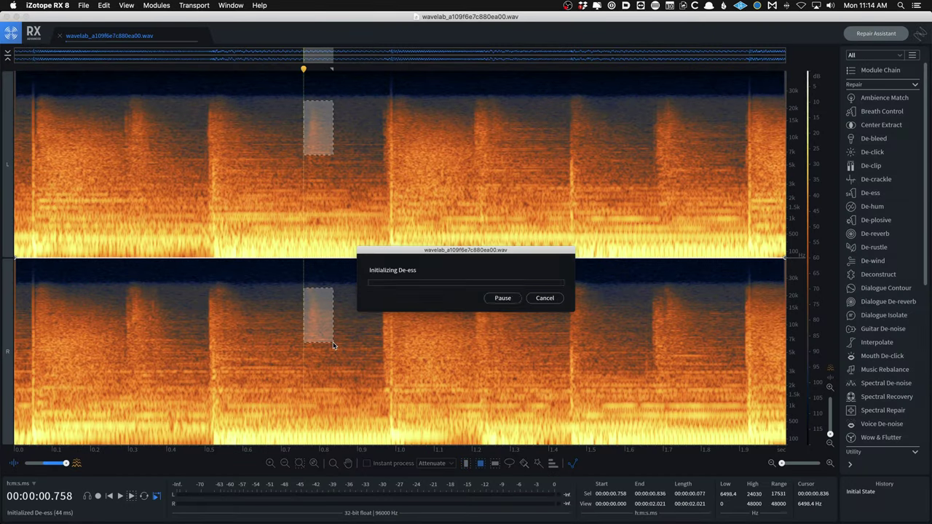
key("super+r")
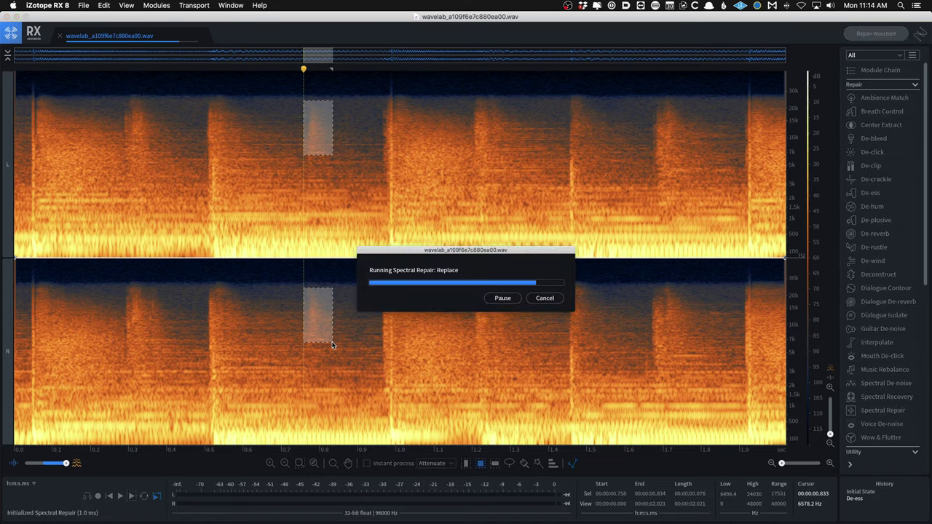
Save the second repaired excerpt, return to WaveLab, and check how its replacement clip splits the Evicted [Instrumental] song.
key("super+s")
key("super+q")
left_click(291, 294)
scroll(292, 295, "down", 2)
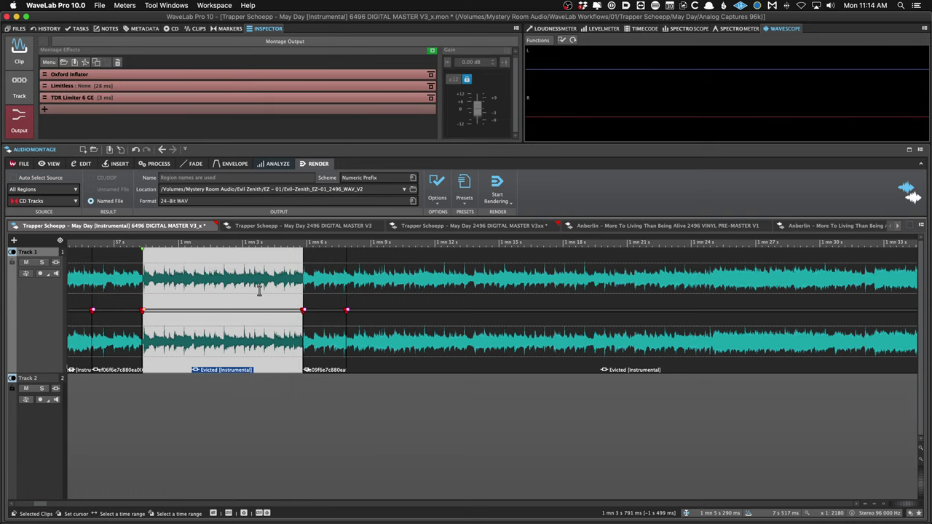
scroll(256, 292, "down", 2)
left_click(262, 293)
scroll(277, 297, "down", 5)
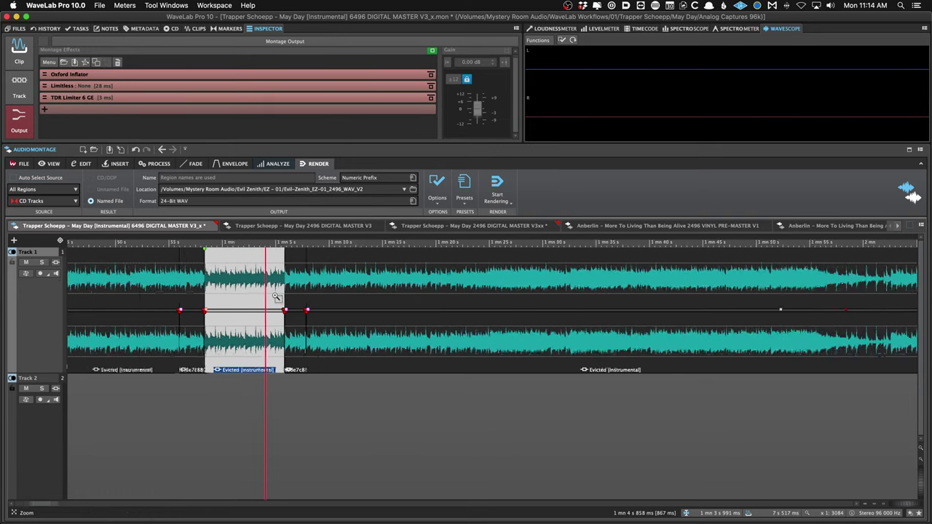
Select only the pieces making up the Evicted [Instrumental] song on Track 1.
left_click(175, 299)
key("super+a")
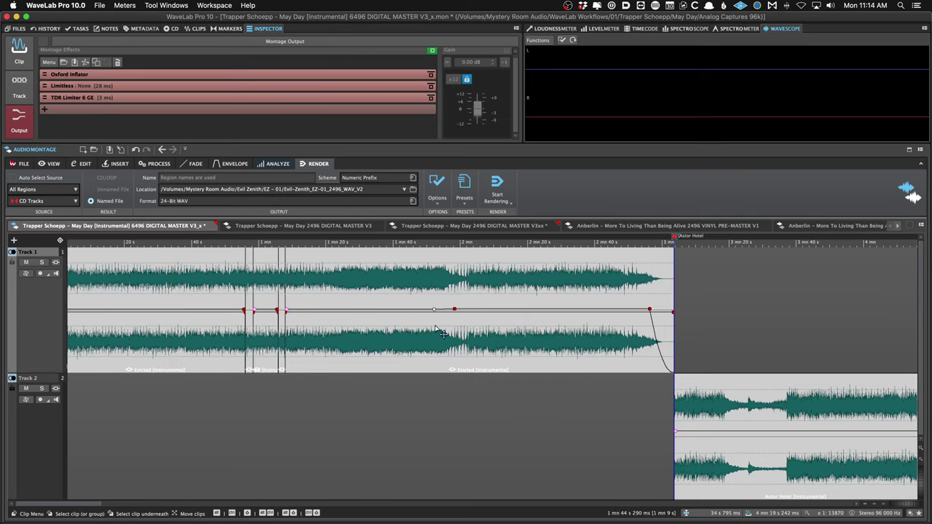
left_click(447, 330)
scroll(593, 323, "down", 4)
left_click(250, 300)
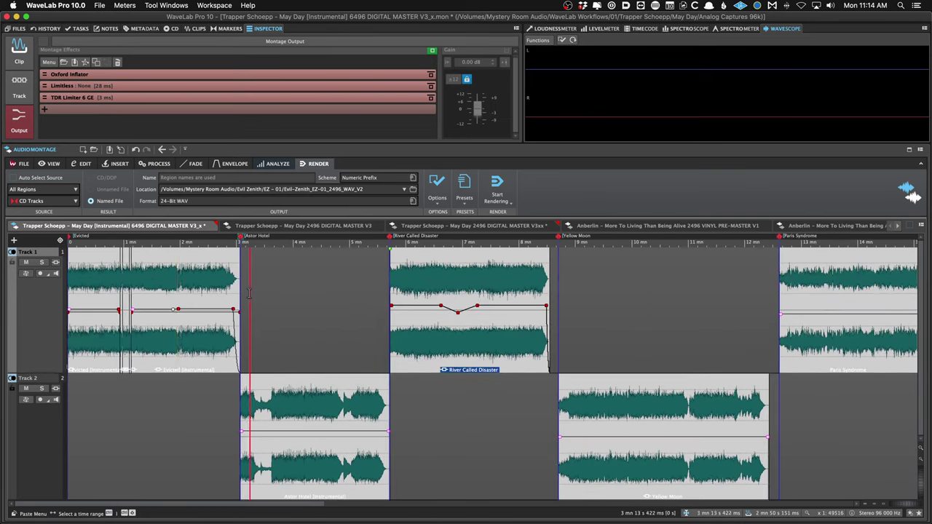
left_click(196, 281)
left_click_drag(197, 279, 83, 277)
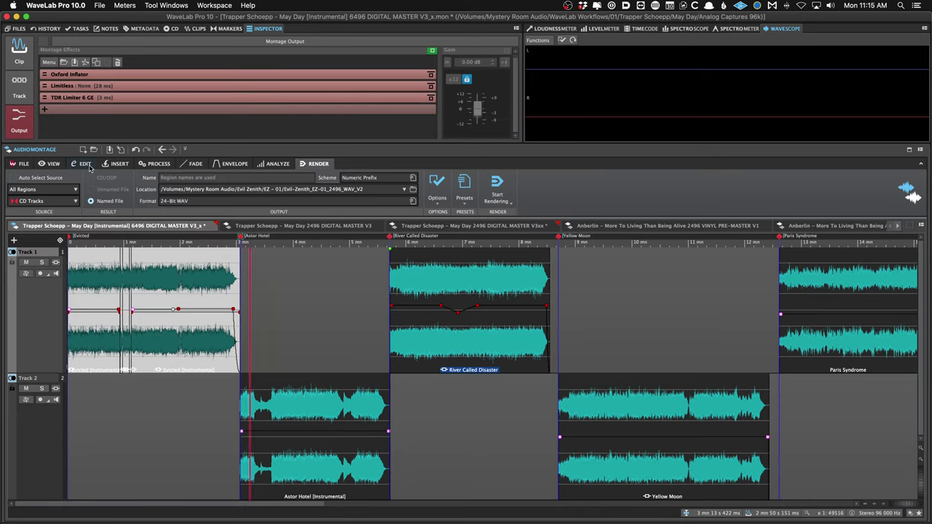
Move the Astor Hotel [Instrumental] clip to start at about 3 mn 1.8 s, overlapping the Evicted clip, and place the cursor on its marker.
scroll(391, 273, "up", 10)
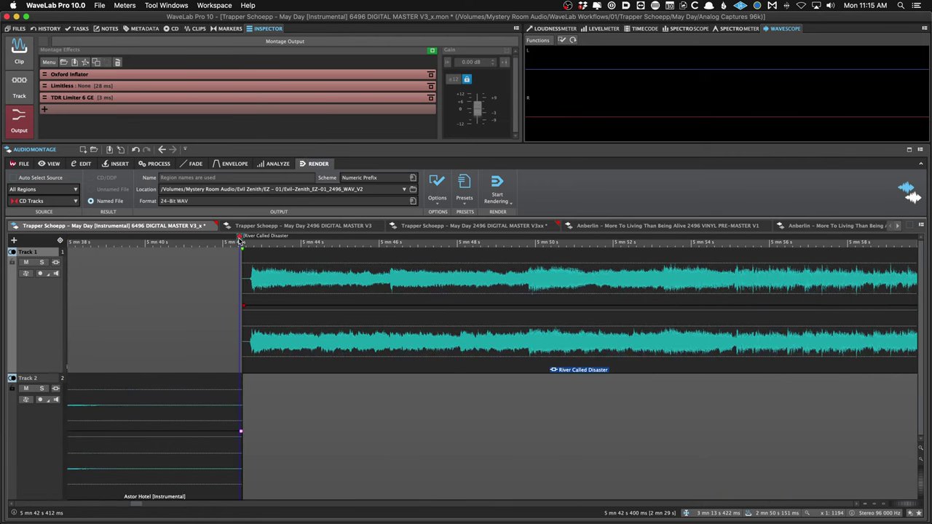
scroll(224, 327, "down", 5)
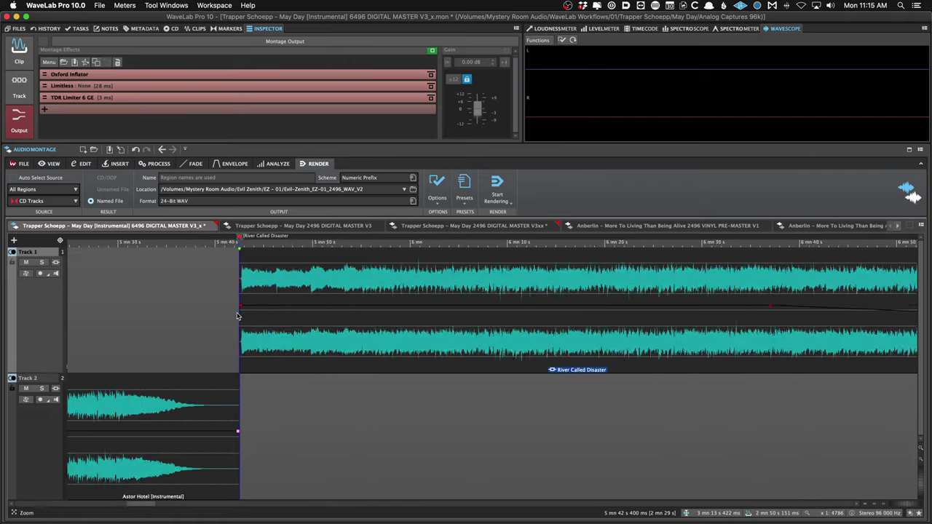
scroll(224, 327, "down", 3)
scroll(201, 327, "left", 4)
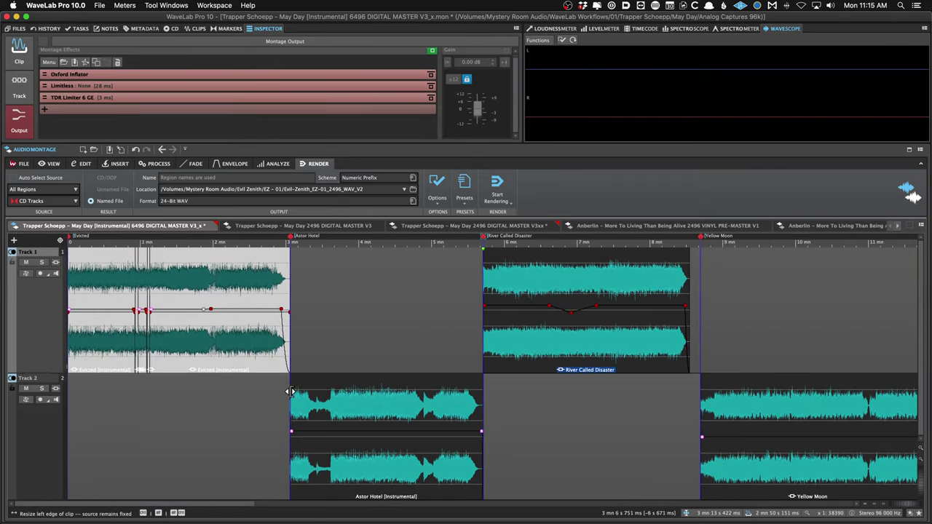
scroll(289, 393, "up", 1)
scroll(290, 393, "up", 10)
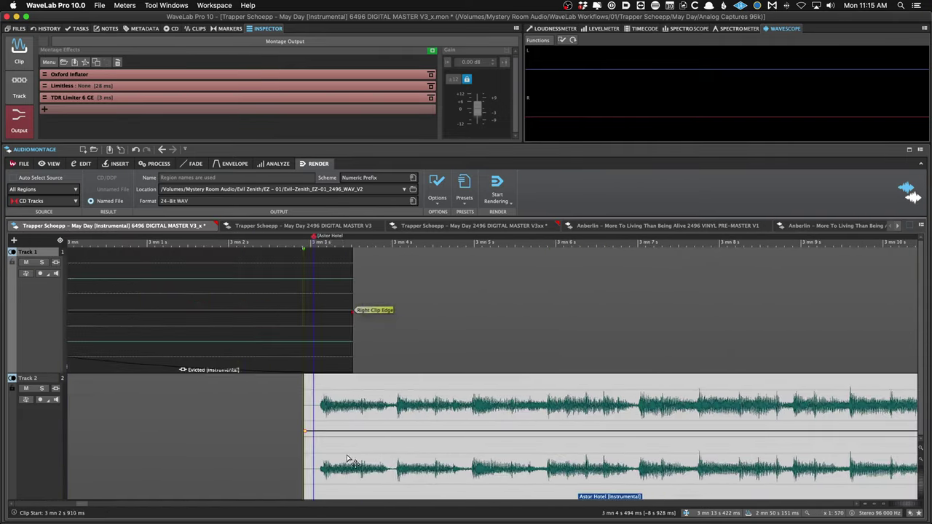
scroll(299, 459, "right", 3)
left_click_drag(294, 456, 292, 456)
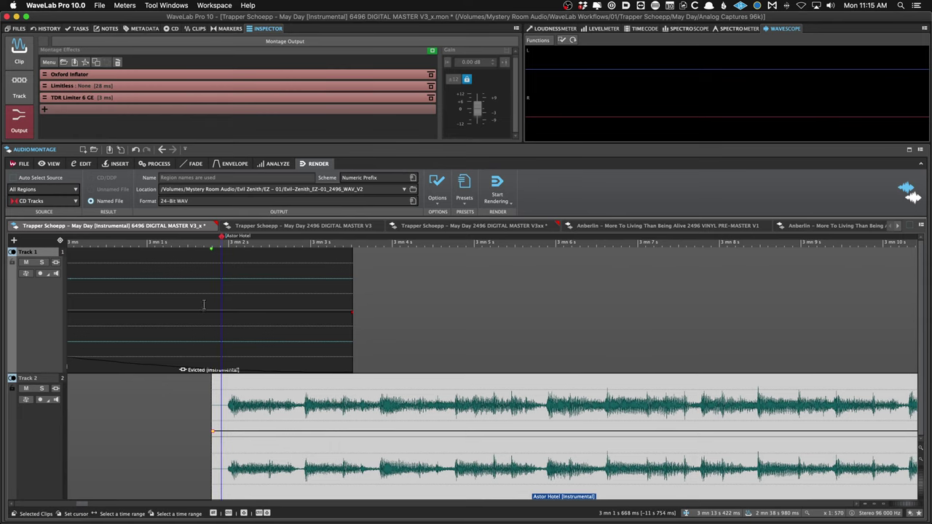
left_click(222, 239)
mouse_move(221, 239)
left_mouse_down()
mouse_move(211, 240)
mouse_move(222, 241)
left_mouse_up()
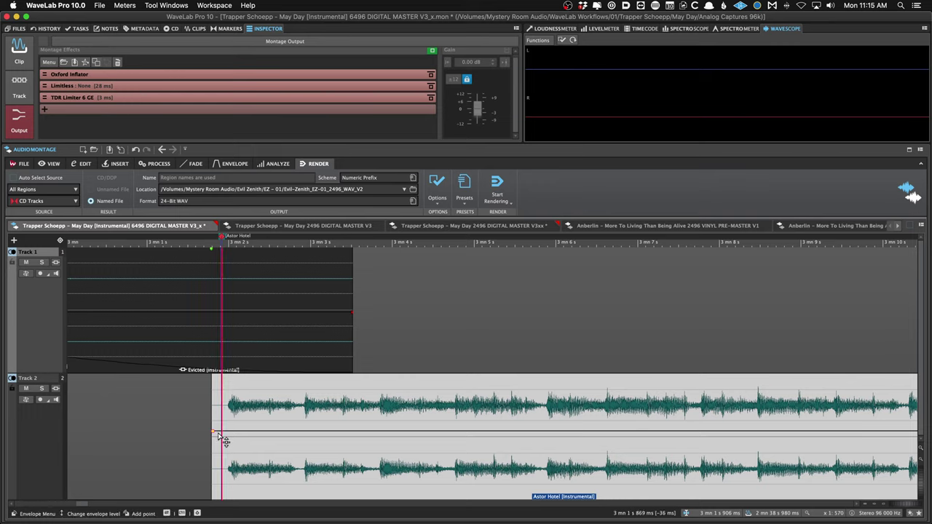
Give the Astor Hotel [Instrumental] clip a fade-in of about 4.3 s and move it to start at about 3 mn on Track 2.
left_click_drag(213, 432, 566, 437)
left_click_drag(562, 485, 423, 487)
mouse_move(94, 241)
left_mouse_down()
mouse_move(85, 242)
mouse_move(285, 246)
mouse_move(461, 262)
mouse_move(458, 271)
left_mouse_up()
scroll(426, 315, "down", 2)
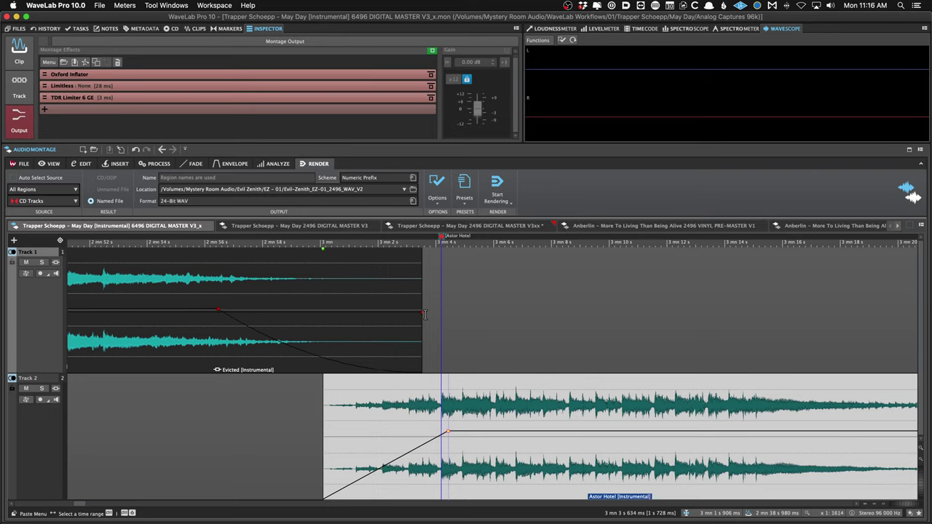
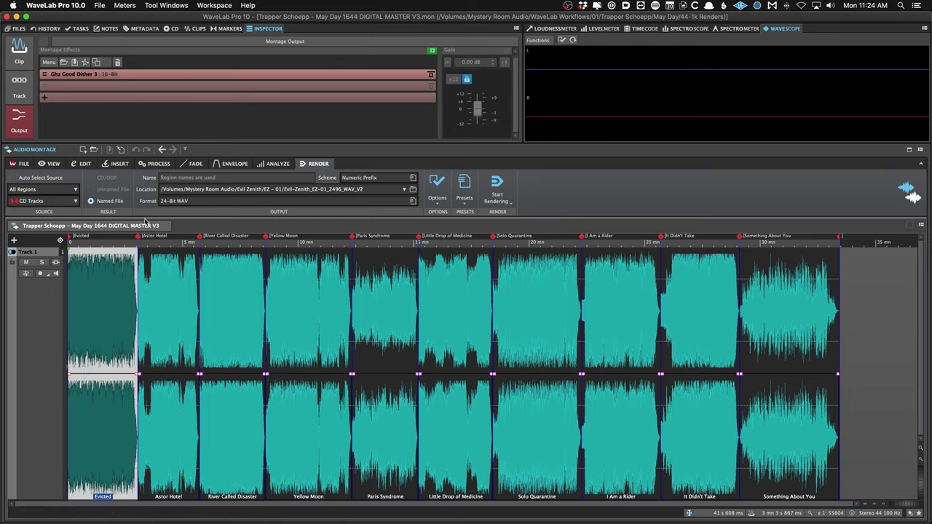
Examine the ISRC codes and CD-Text of the May Day CD tracks, and select the River Called Disaster clip.
left_click(95, 275)
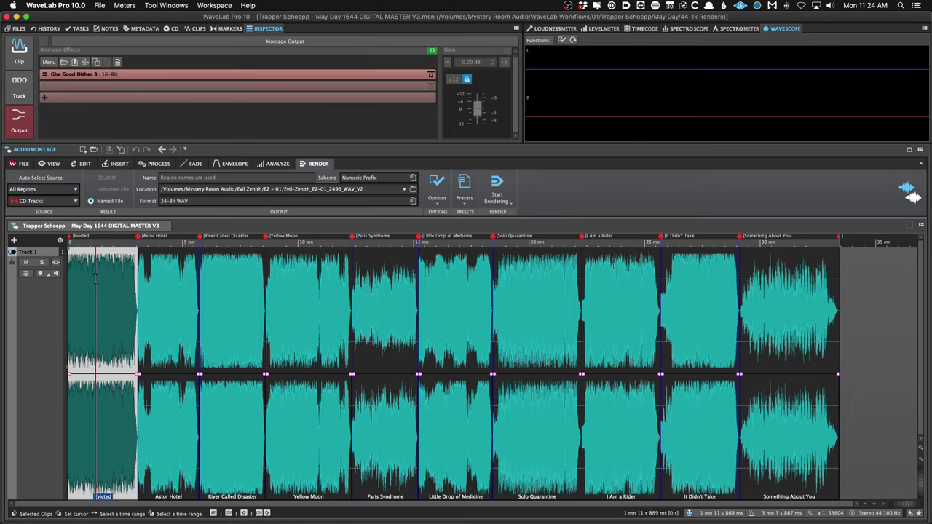
left_click(172, 29)
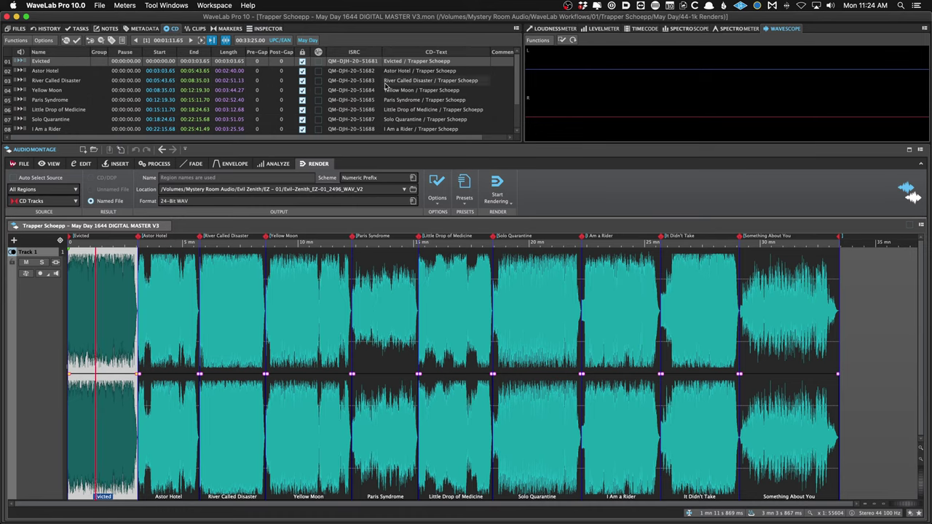
scroll(386, 85, "down", 2)
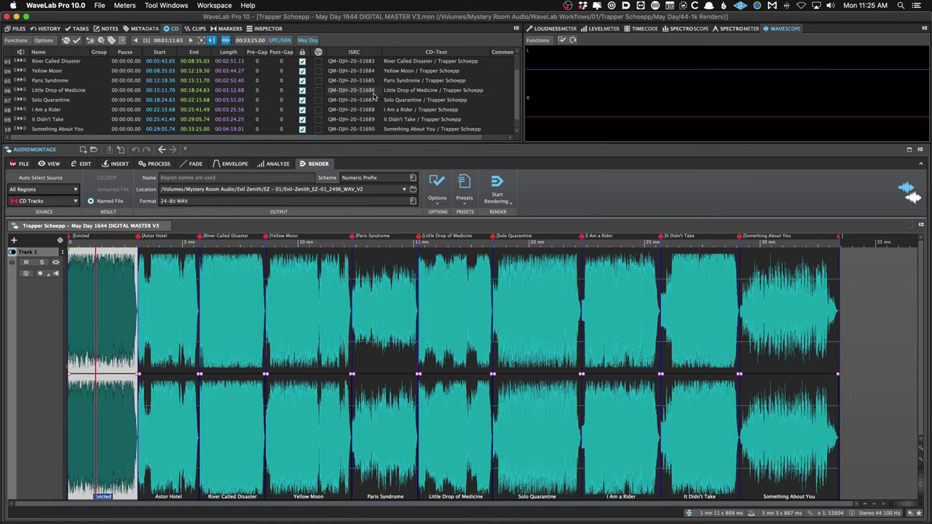
scroll(360, 85, "up", 2)
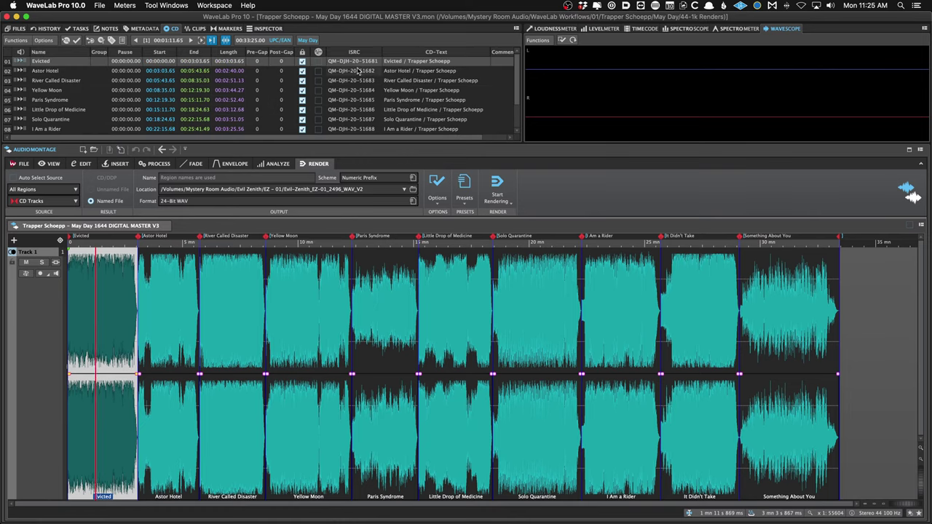
scroll(353, 73, "down", 2)
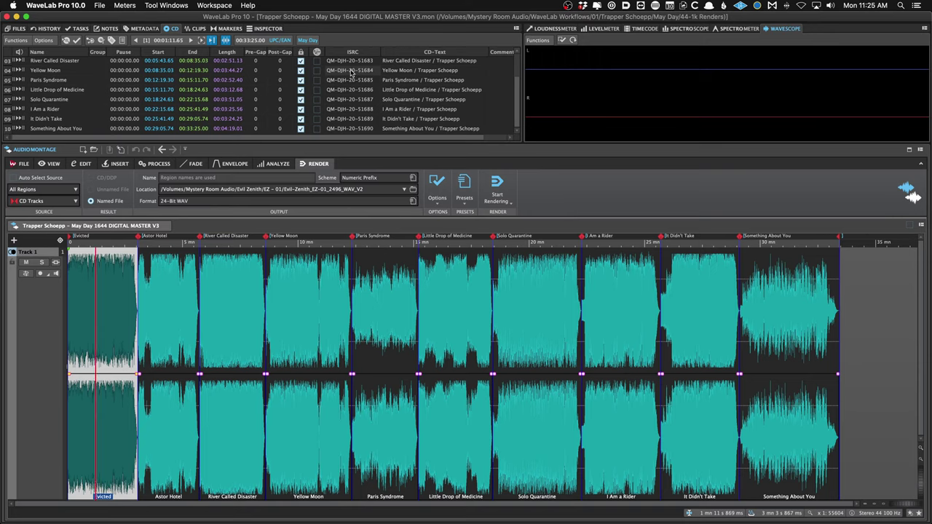
scroll(333, 90, "up", 2)
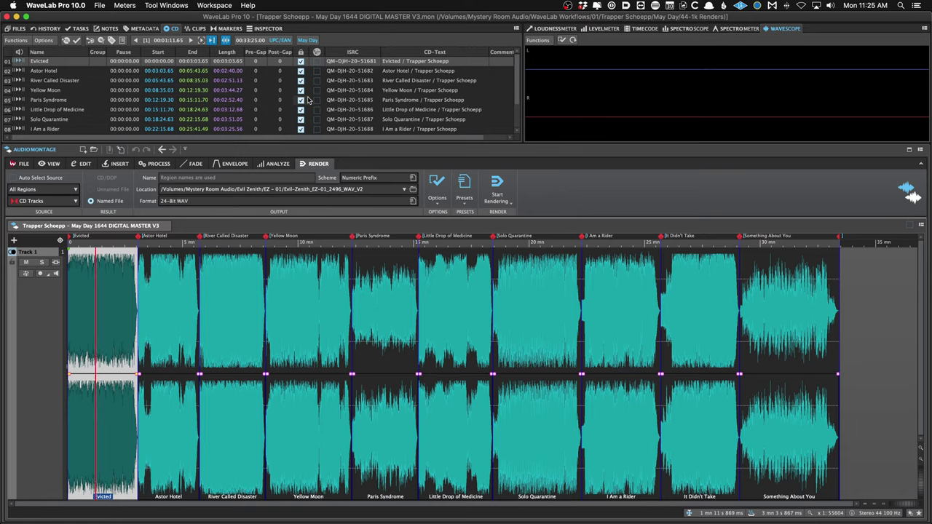
left_click(244, 295)
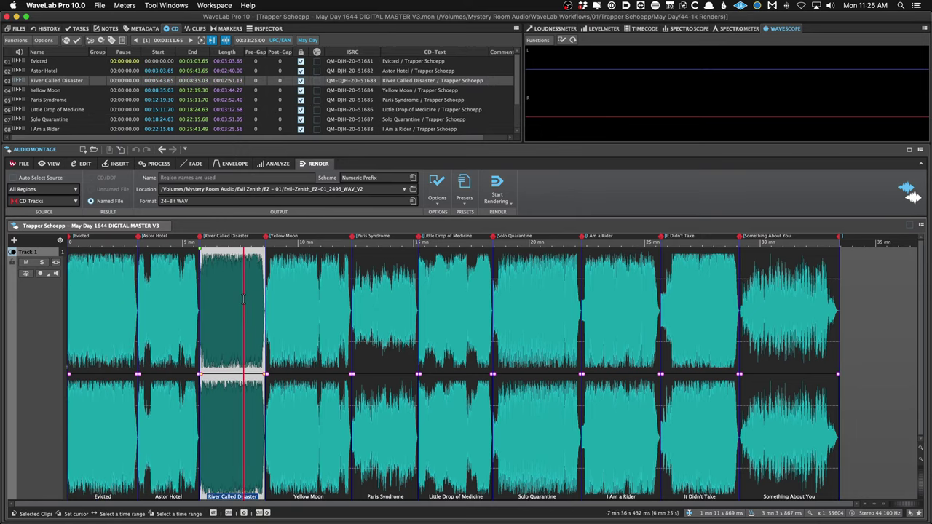
Load the 16-Bit WAV Tracks render preset and set the output location to Trapper-Schoepp_May-Day_1644_WAV_V3r1 inside the May Day folder.
left_click(465, 195)
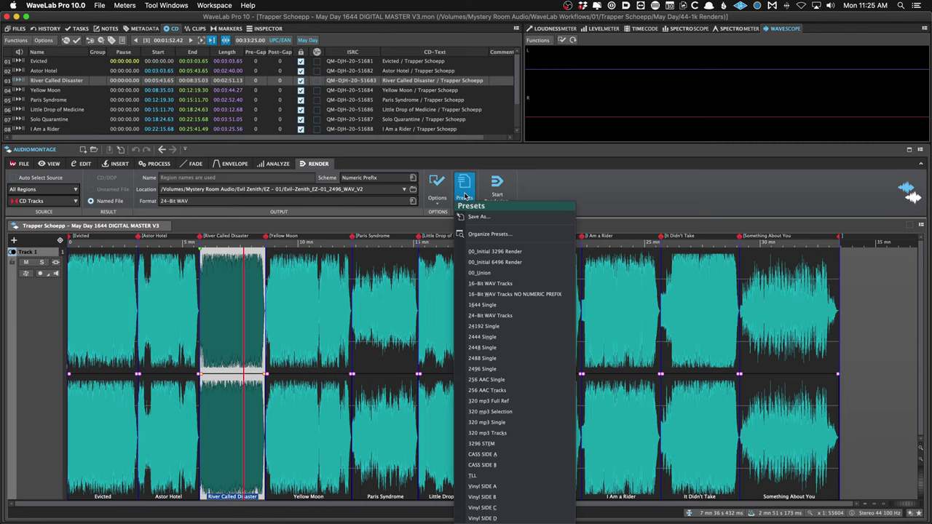
left_click(518, 315)
left_click(412, 190)
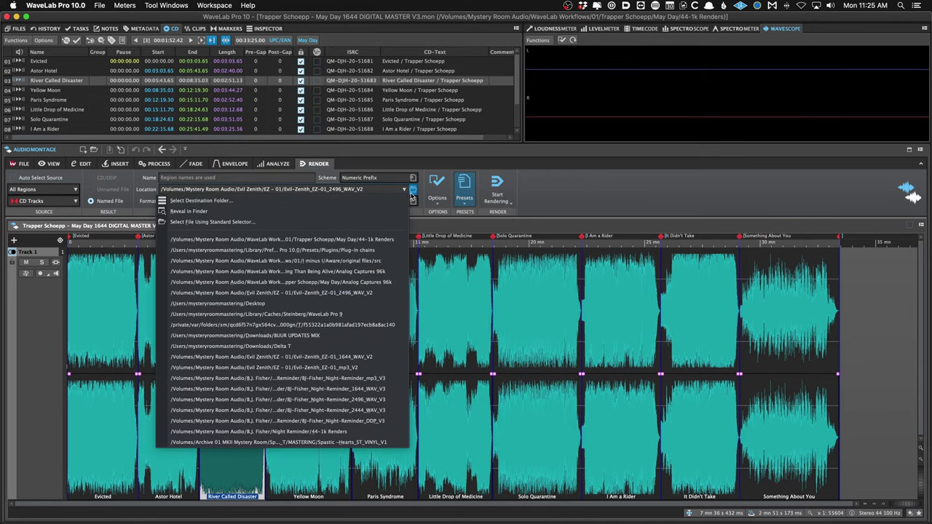
left_click(399, 201)
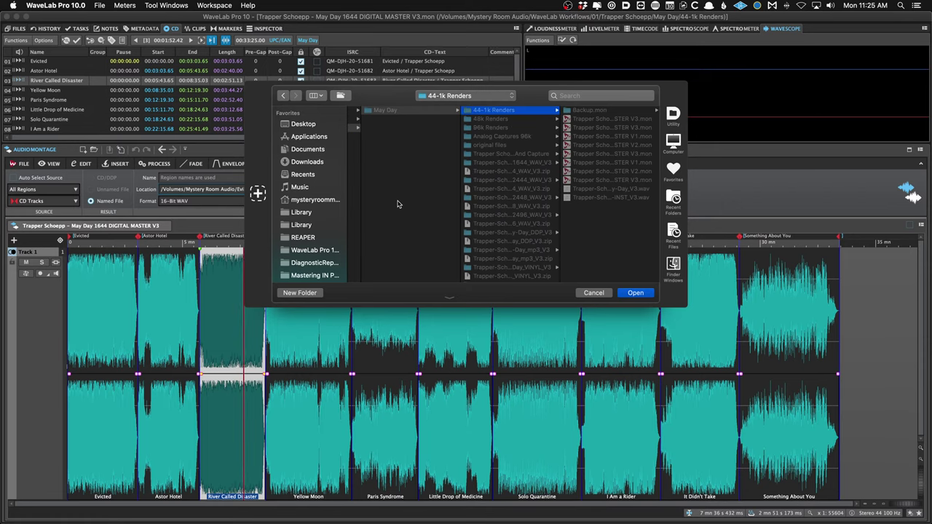
key("Down")
key("Down")
key("Down")
key("Down")
key("Down")
key("Down")
key("Return")
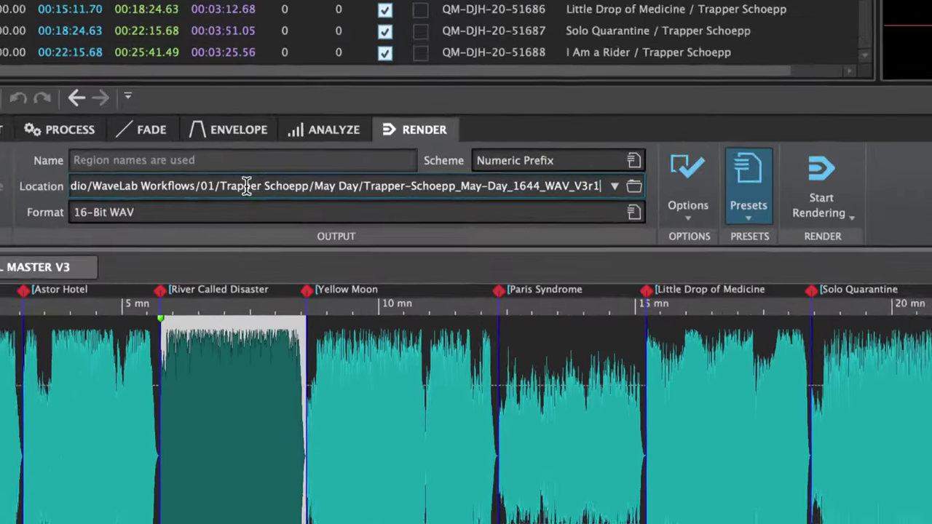
Check the folder name at the end of the output path and start rendering all CD tracks.
left_click_drag(242, 189, 391, 190)
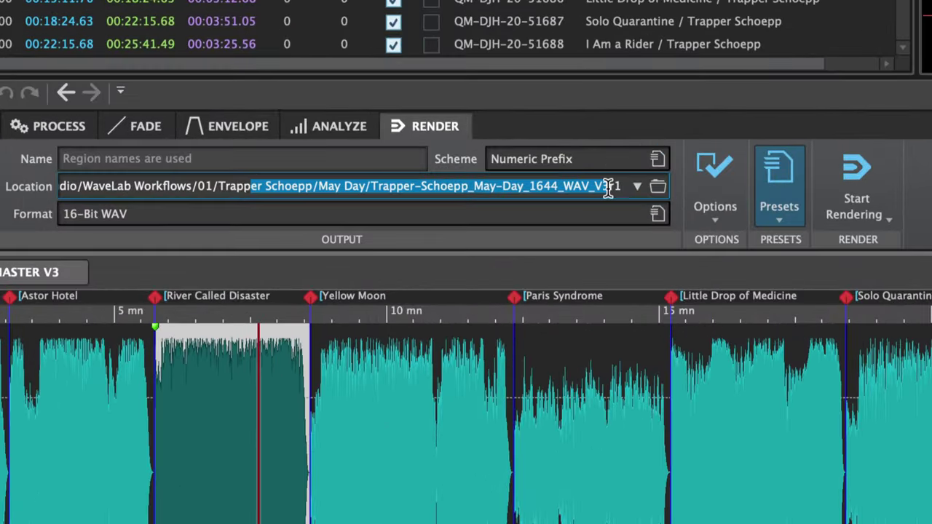
left_click_drag(608, 188, 636, 189)
left_click(587, 192)
left_click_drag(558, 191, 657, 193)
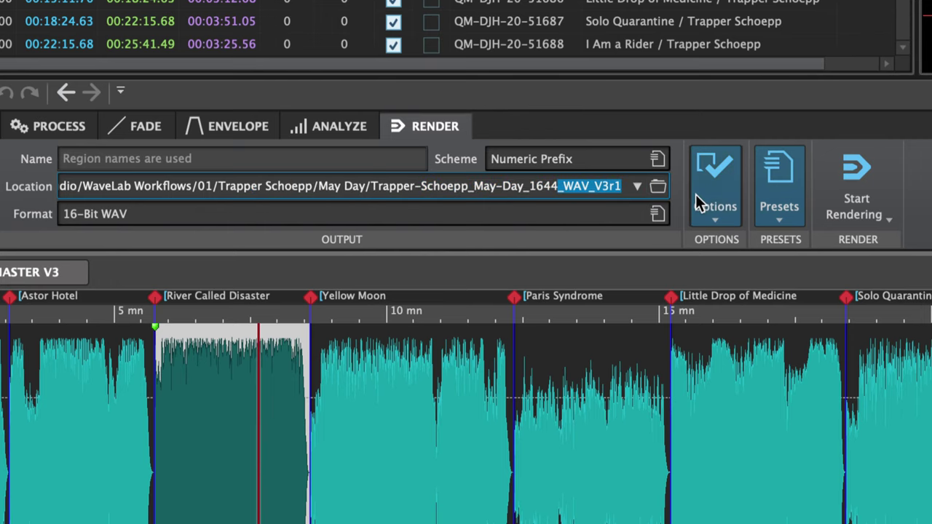
key("Right")
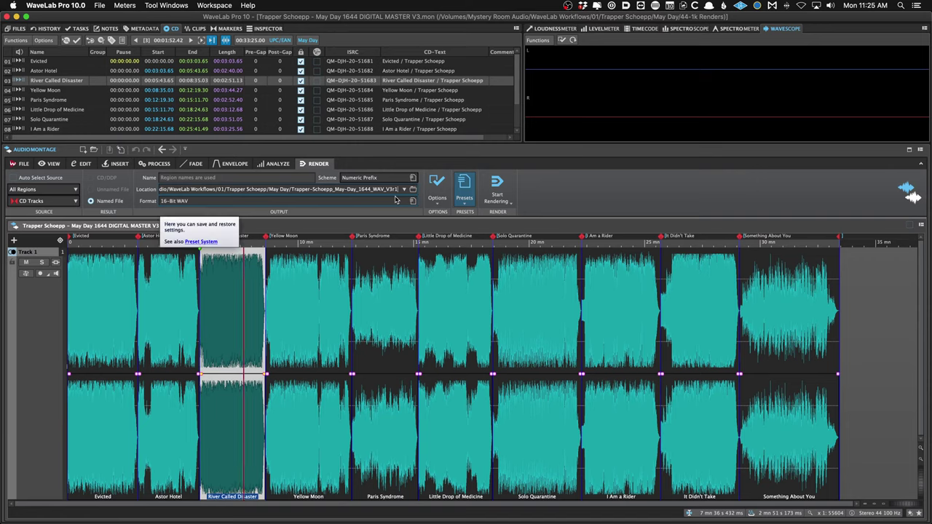
key("super+r")
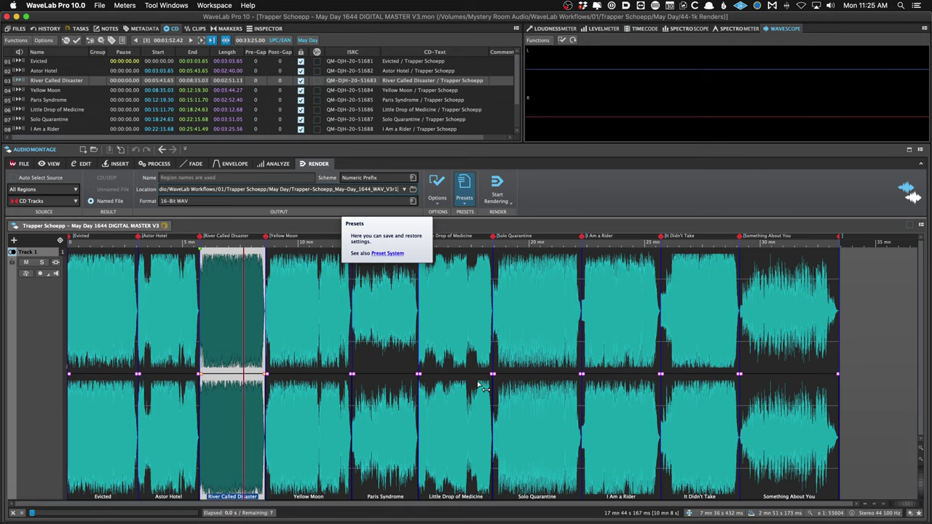
Open the montage's metadata editor with the JP Start preset, review the ID3 tag variables, and close it without applying changes.
left_click(143, 29)
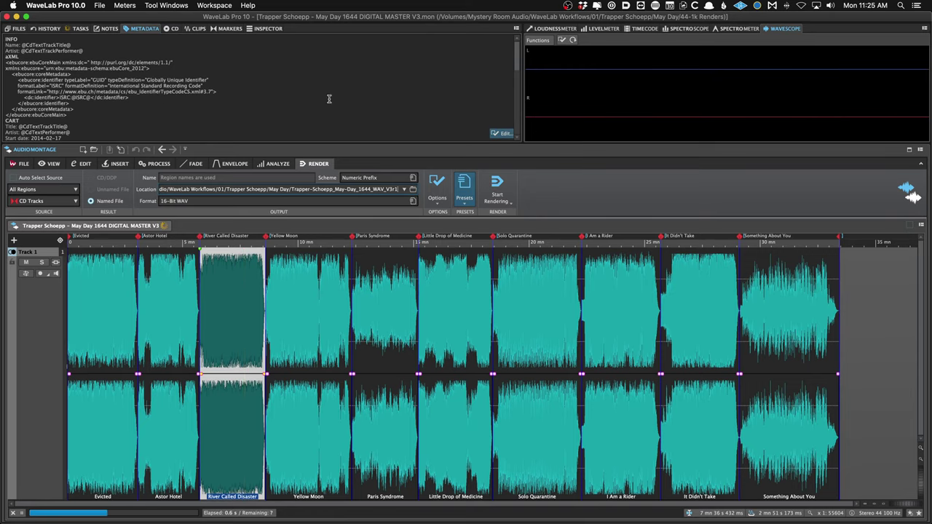
left_click(504, 134)
left_click(475, 432)
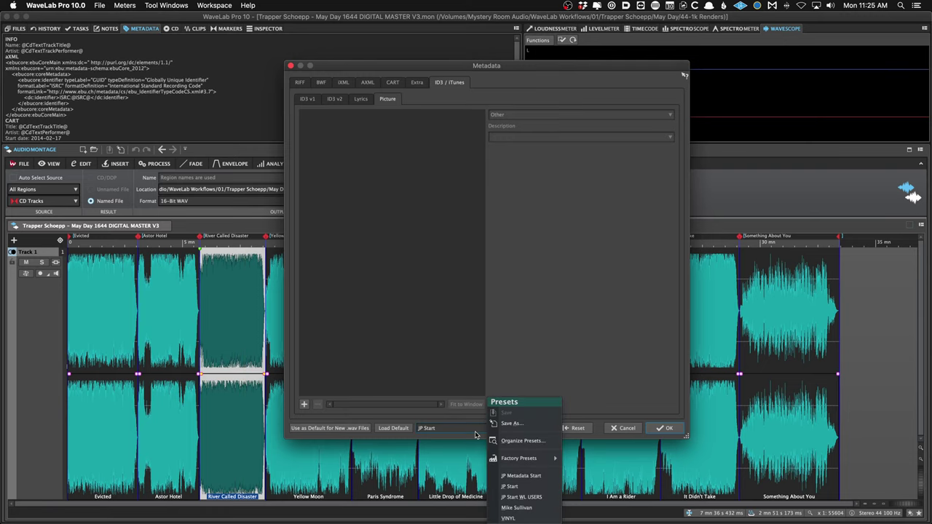
left_click(519, 487)
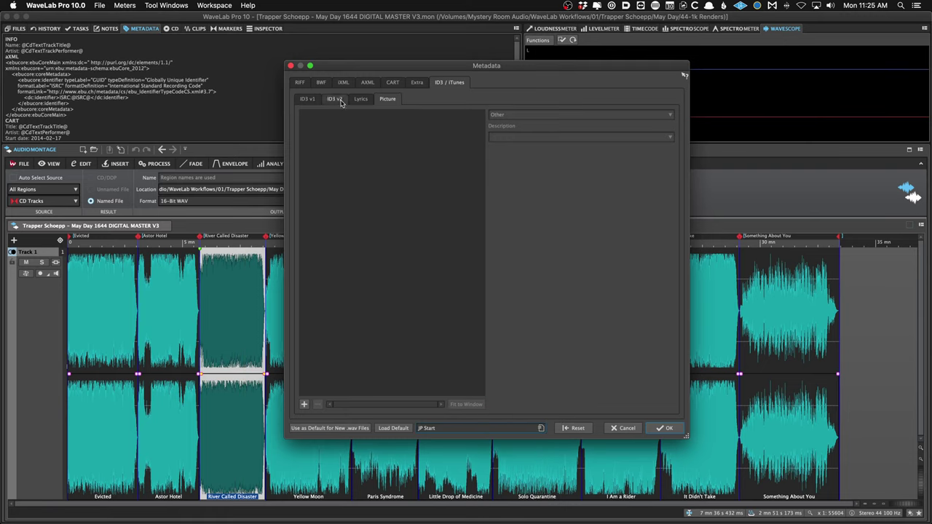
left_click(308, 99)
left_click(334, 99)
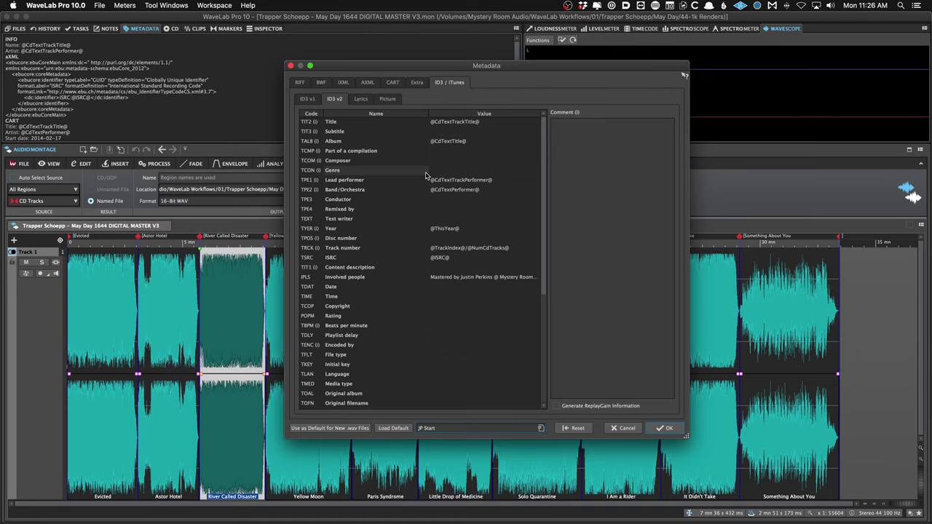
left_click(630, 429)
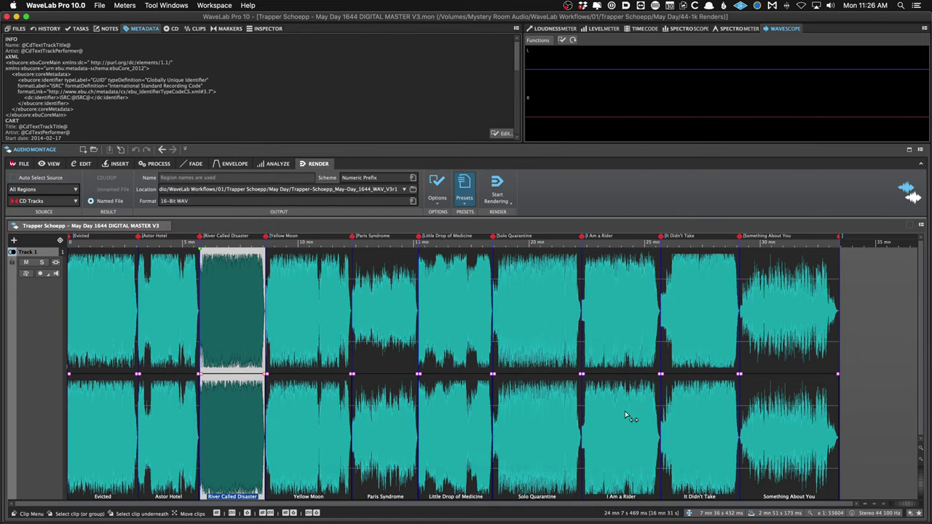
Switch to Meta and load all the rendered WAV files from the Trapper-Schoepp_May-Day_1644_WAV_V3r1 folder in Finder.
mouse_move(516, 518)
left_click(463, 516)
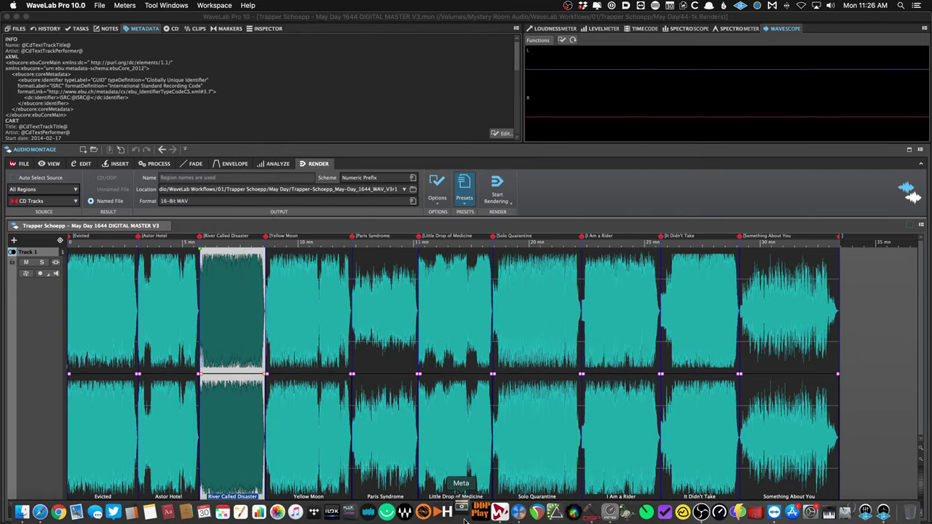
left_click(465, 518)
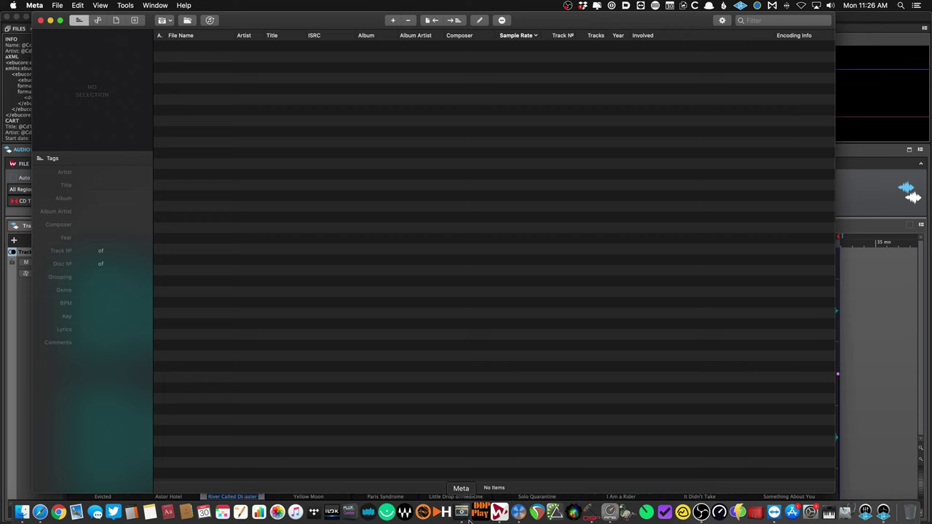
left_click(48, 512)
left_click(523, 159)
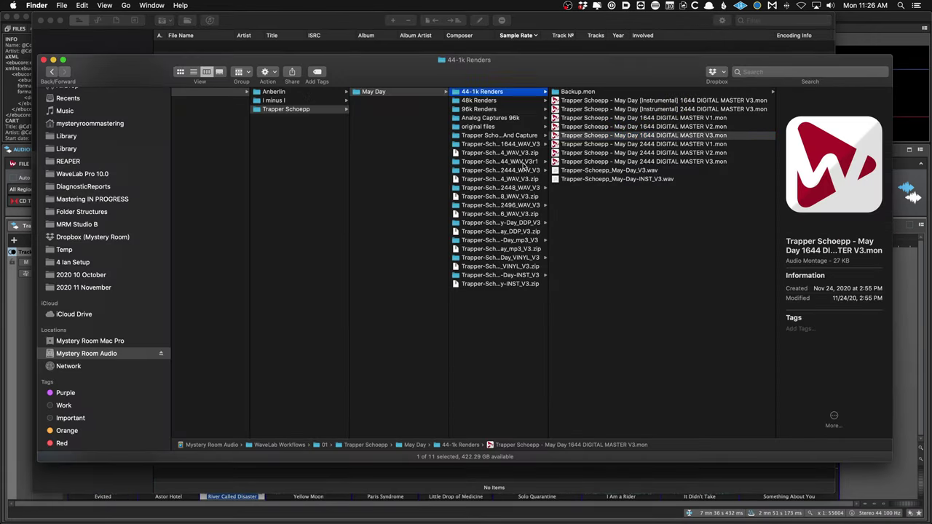
left_click(594, 145)
key("super+a")
left_click_drag(583, 77, 614, 279)
left_click_drag(628, 317, 482, 206)
left_click(481, 206)
Go through the loaded tracks one by one up to 01 Evicted.wav to check their embedded tags.
left_click(410, 144)
key("Up")
key("Up")
key("Up")
key("Up")
key("Up")
key("Up")
key("Up")
key("Up")
key("Up")
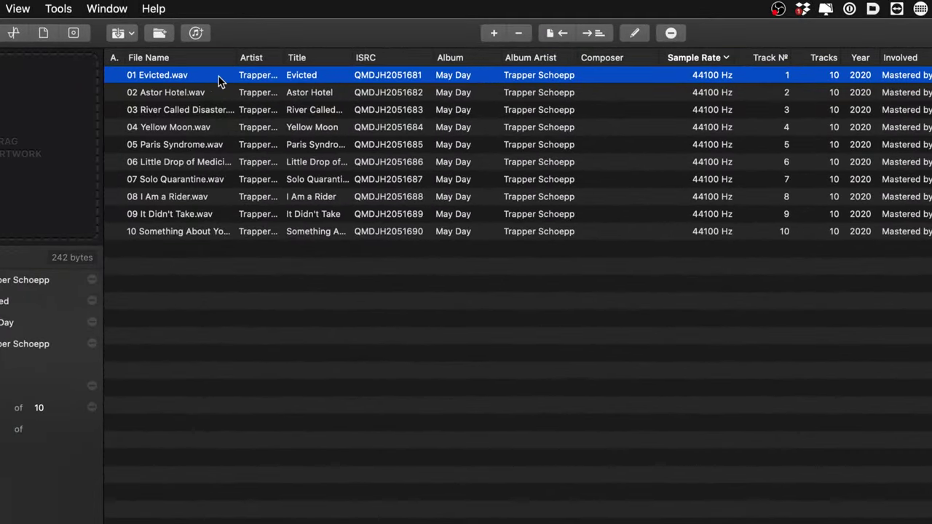
Widen the File Name, Title and Artist columns to fit their text, sort the tracks by ISRC, and return to WaveLab.
double_click(236, 57)
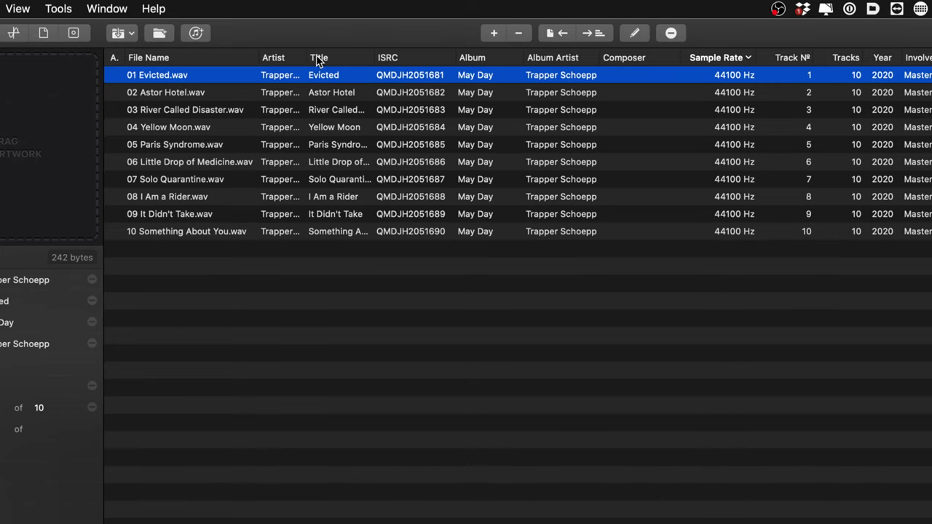
left_click(379, 57)
double_click(376, 57)
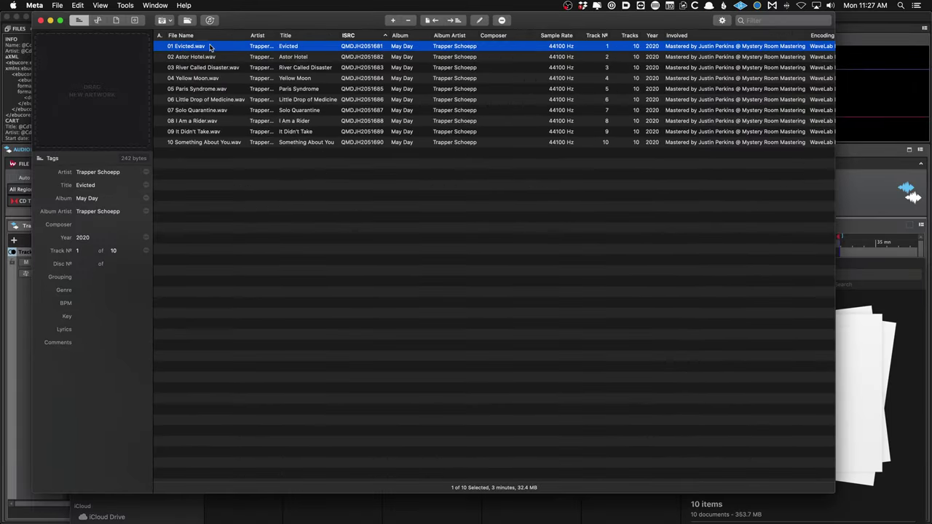
left_click_drag(277, 36, 296, 40)
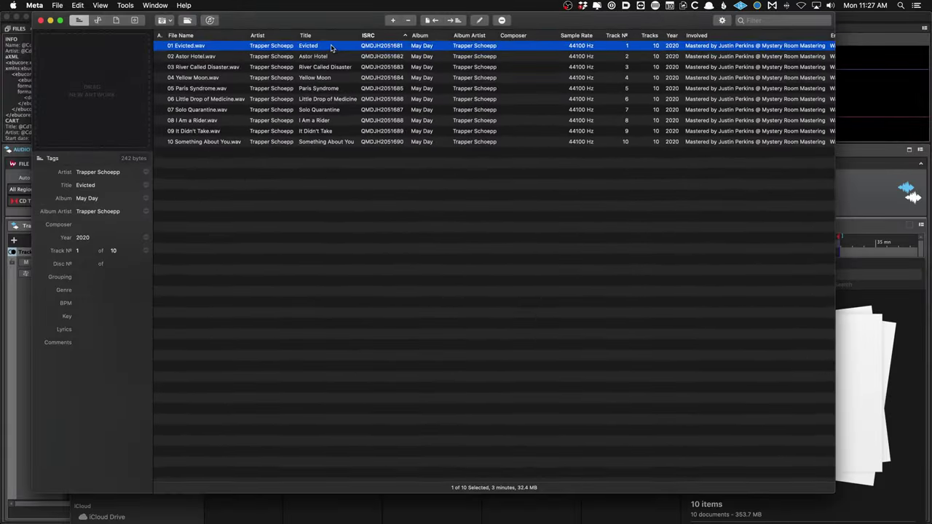
key("super+Tab")
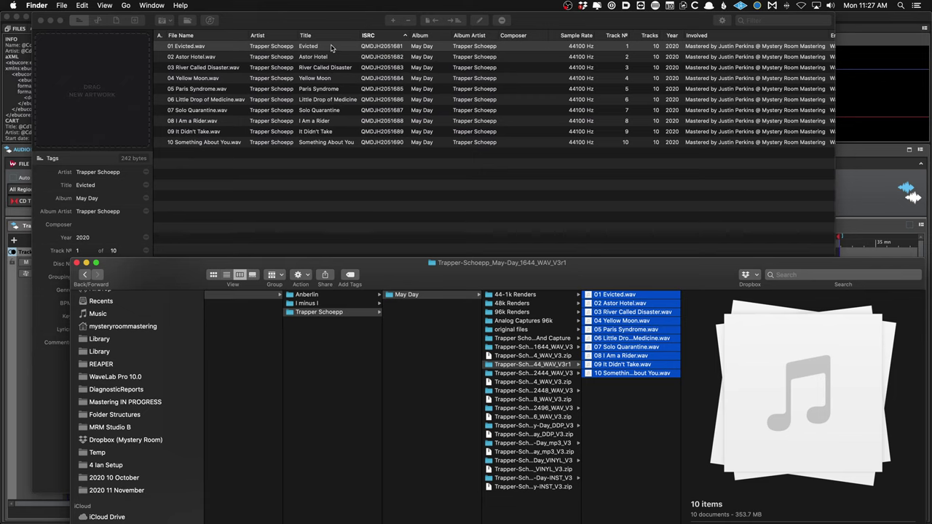
left_click(846, 26)
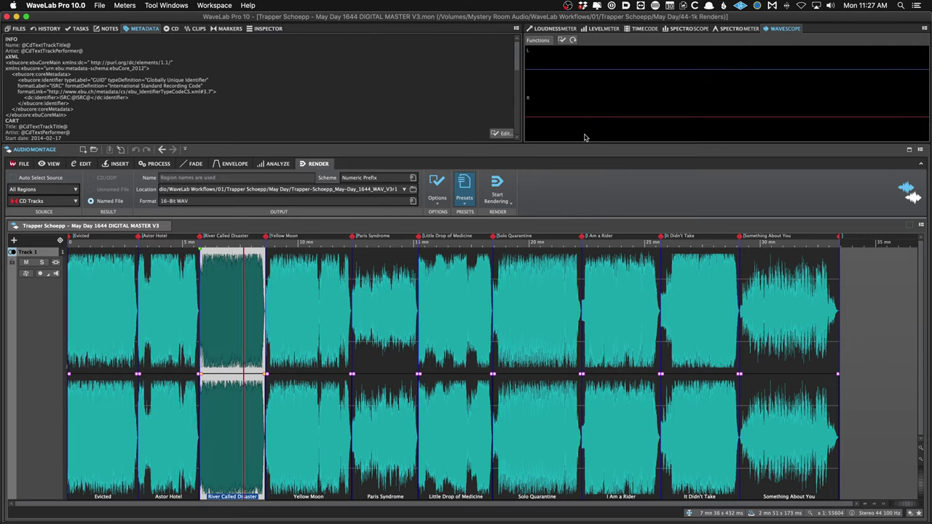
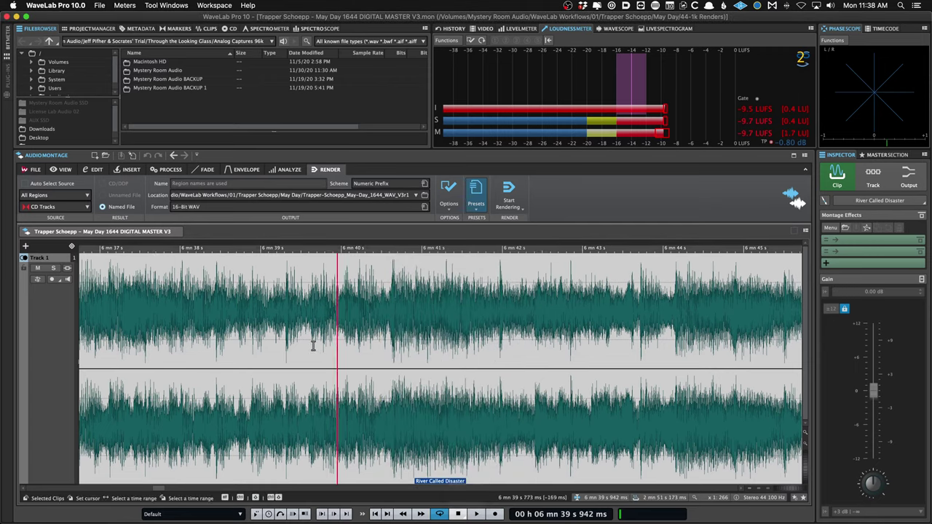
View the montage window's layout options without changing them, and select about 3.1 s of River Called Disaster from about 6 mn 39.8 s.
left_click(805, 155)
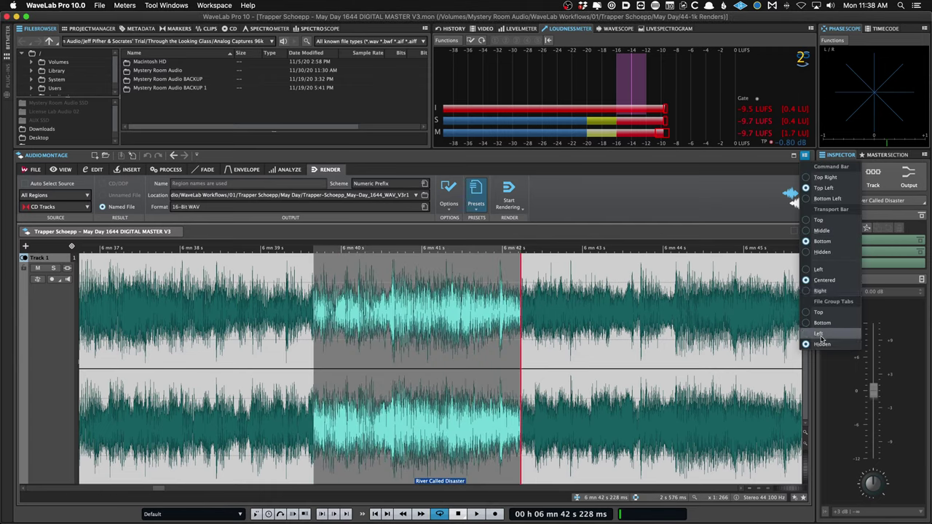
left_click(757, 276)
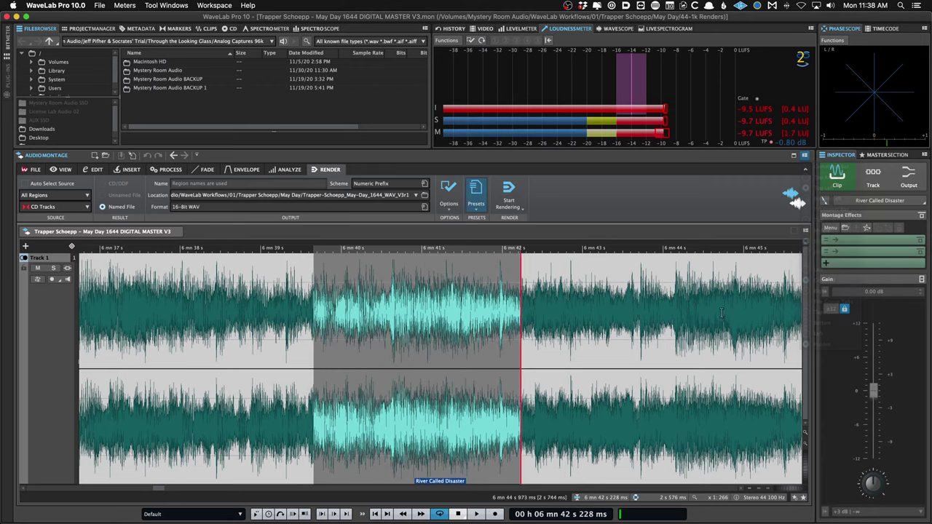
left_click_drag(324, 354, 574, 364)
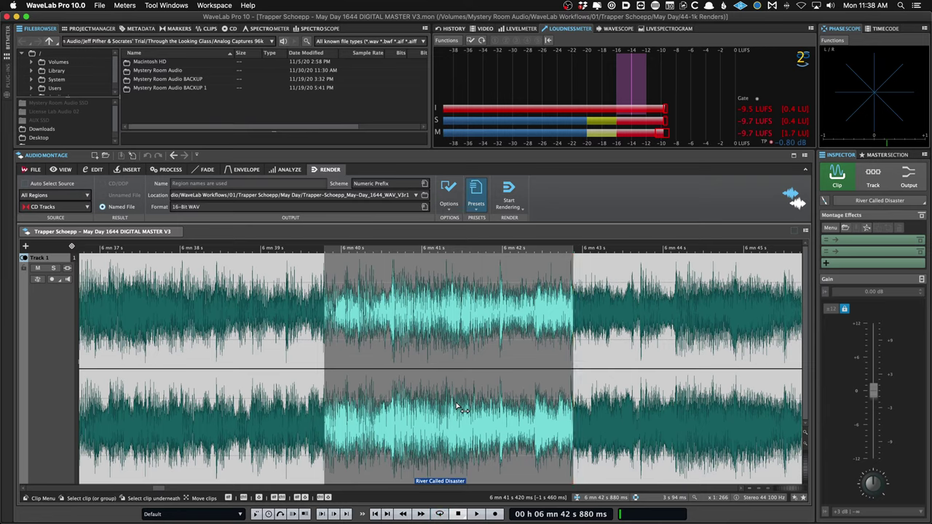
Play the River Called Disaster selection in a loop, reselect about 0.87 s from about 6 mn 38.3 s during playback, and stop.
key("space")
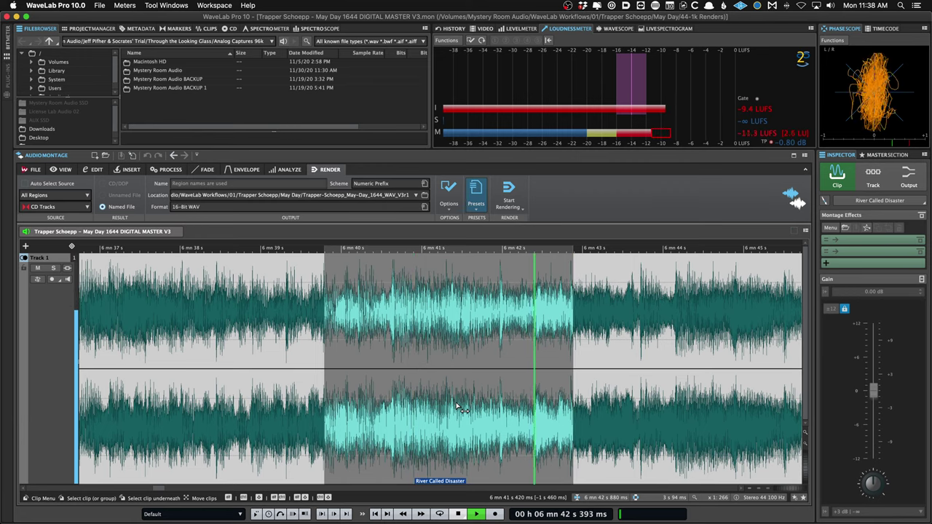
key("space")
key("space")
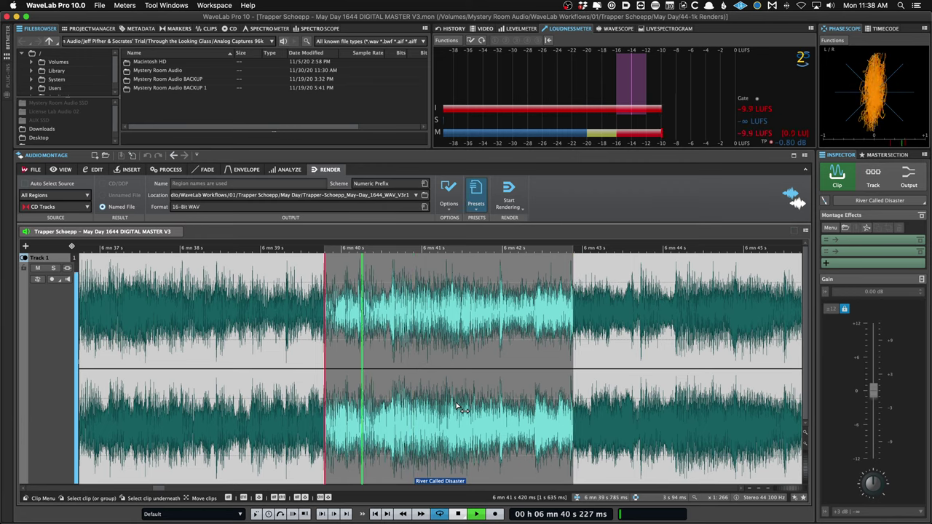
left_click_drag(212, 350, 275, 350)
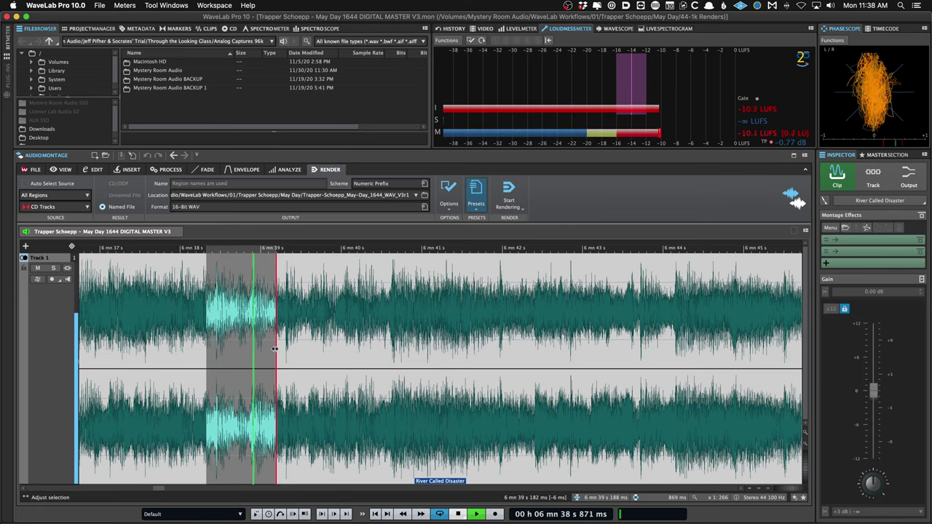
scroll(322, 334, "down", 3)
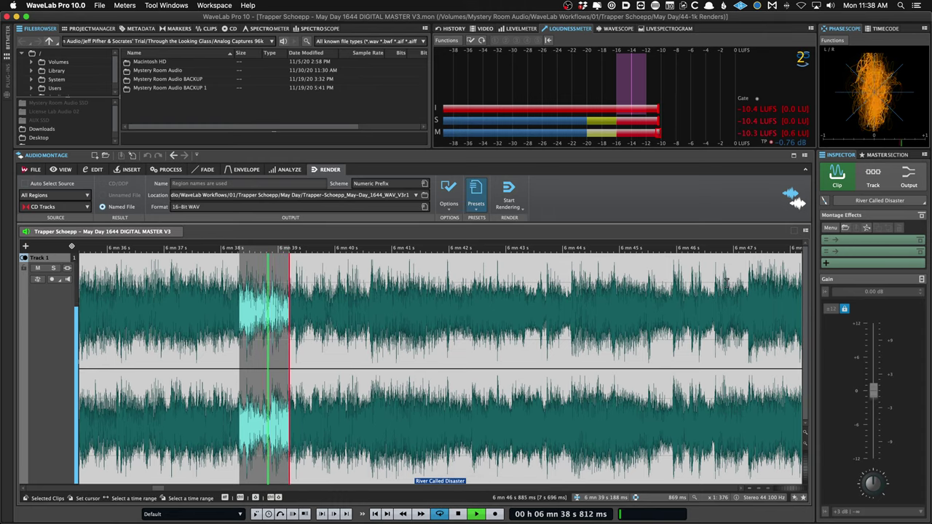
key("space")
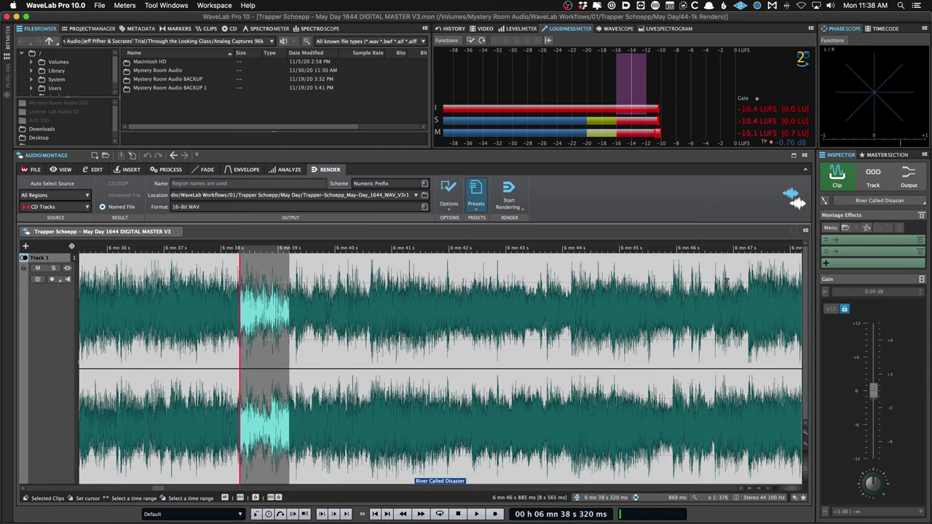
scroll(450, 291, "down", 10)
scroll(321, 313, "down", 5)
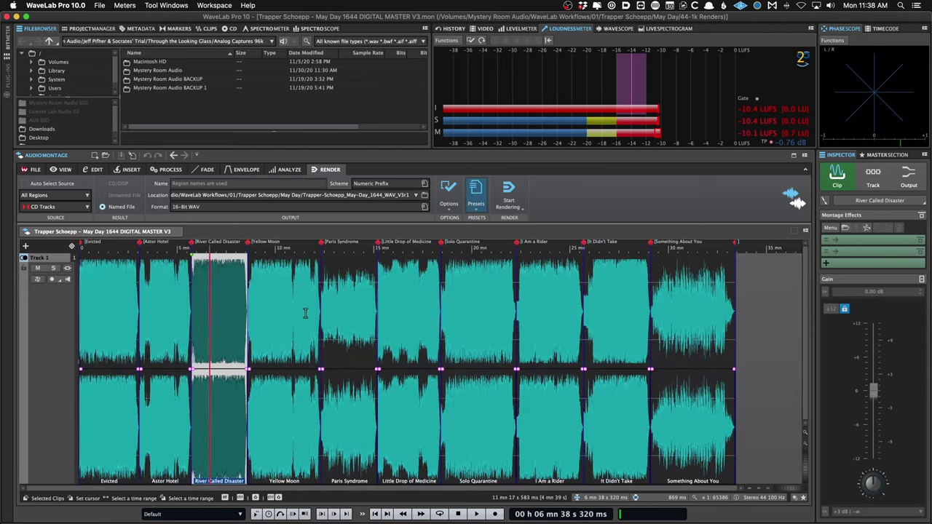
Switch the workspace to the saved layout with the Inspector above the montage and a floating Master Section.
right_click(229, 231)
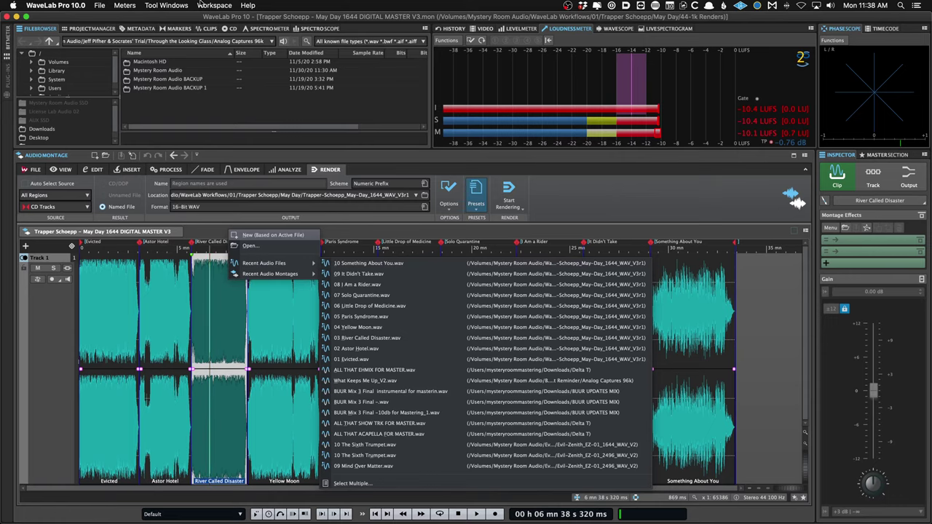
left_click(214, 6)
mouse_move(215, 26)
left_click(337, 26)
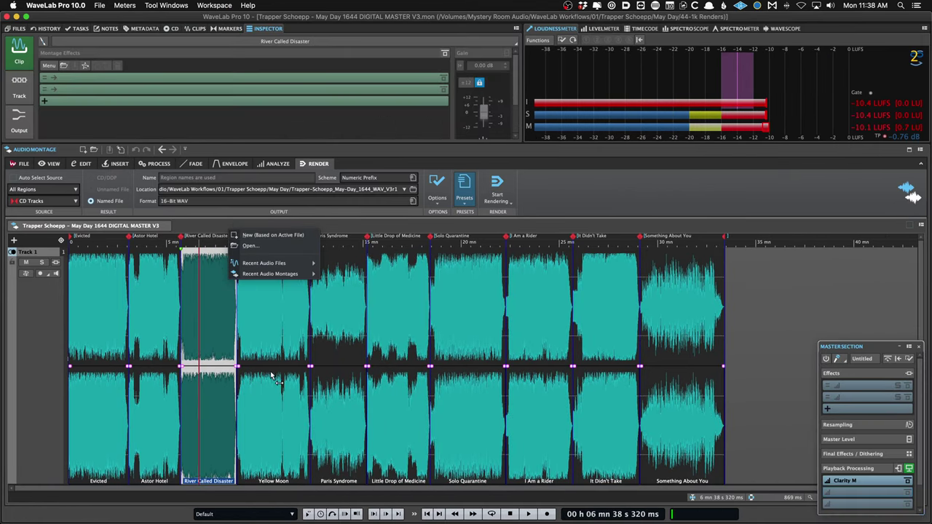
left_click(214, 5)
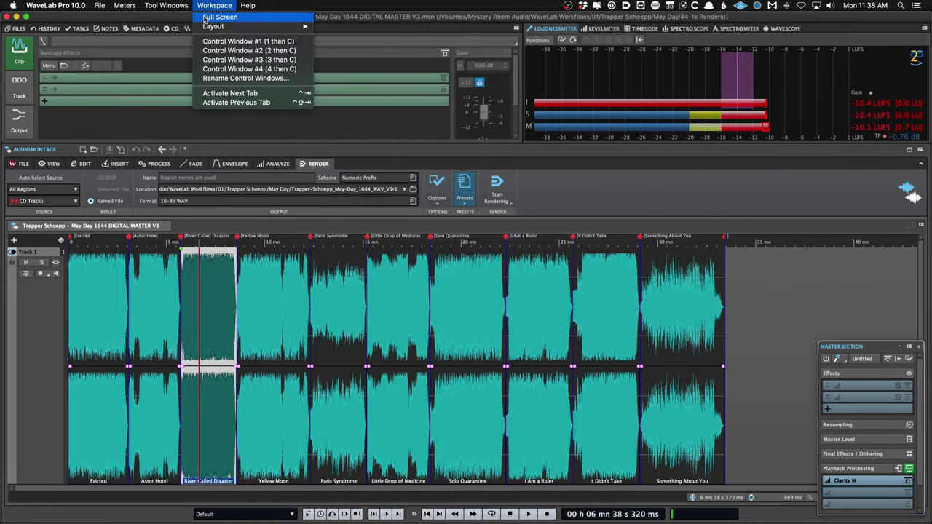
mouse_move(219, 26)
left_click(381, 29)
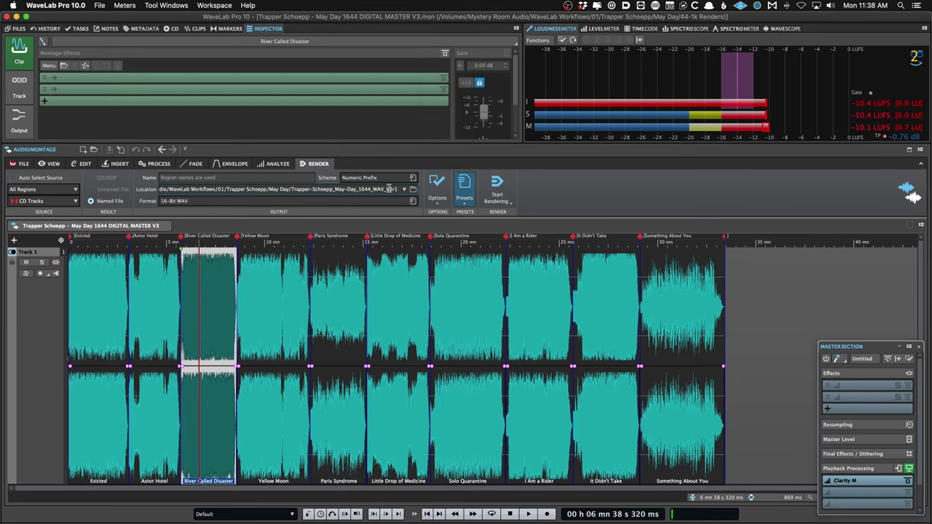
Open the recent audio montage Trapper Schoepp – May Day 6496 DIGITAL MASTER V3_.
left_click(215, 281)
right_click(225, 225)
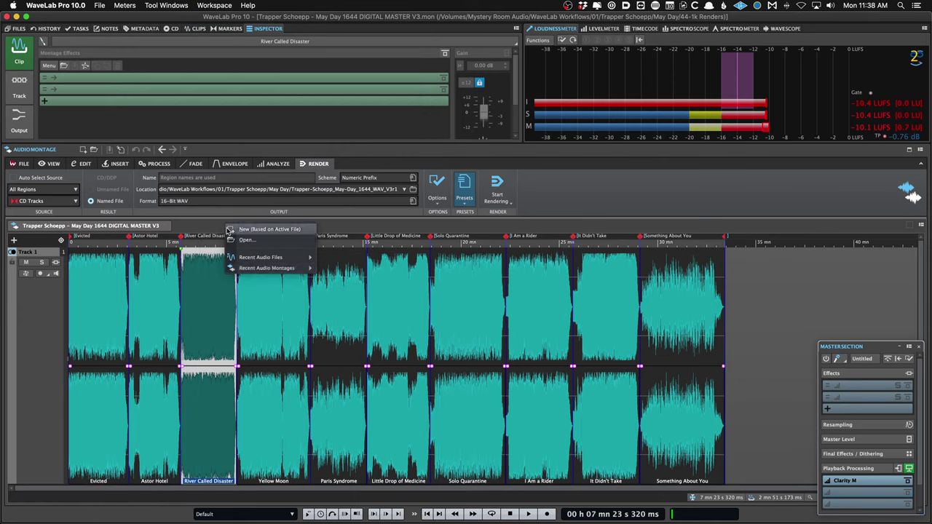
mouse_move(262, 257)
left_click(353, 262)
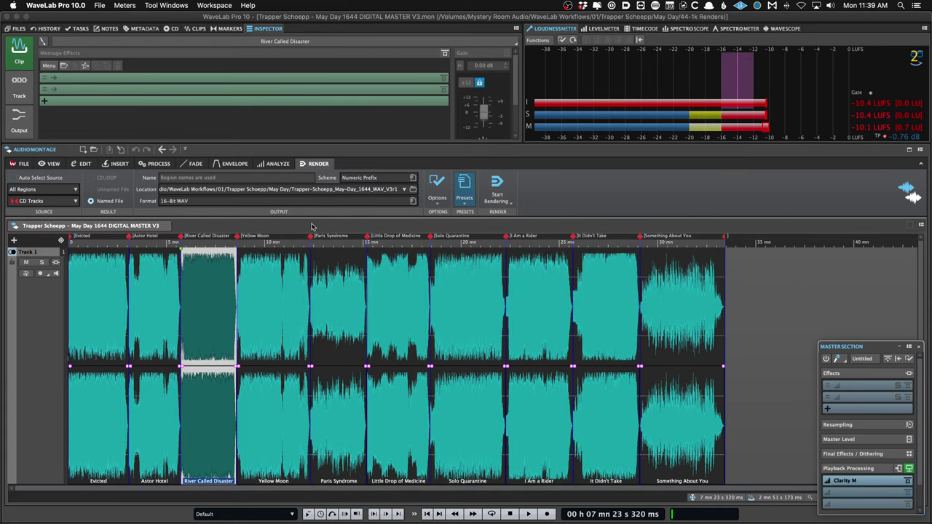
left_click(158, 337)
left_click_drag(140, 242, 140, 291)
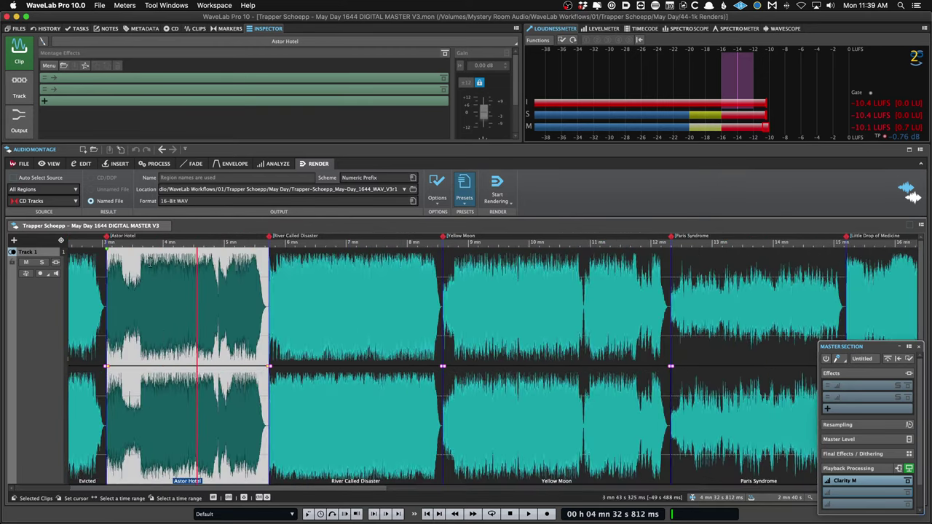
right_click(173, 230)
mouse_move(202, 273)
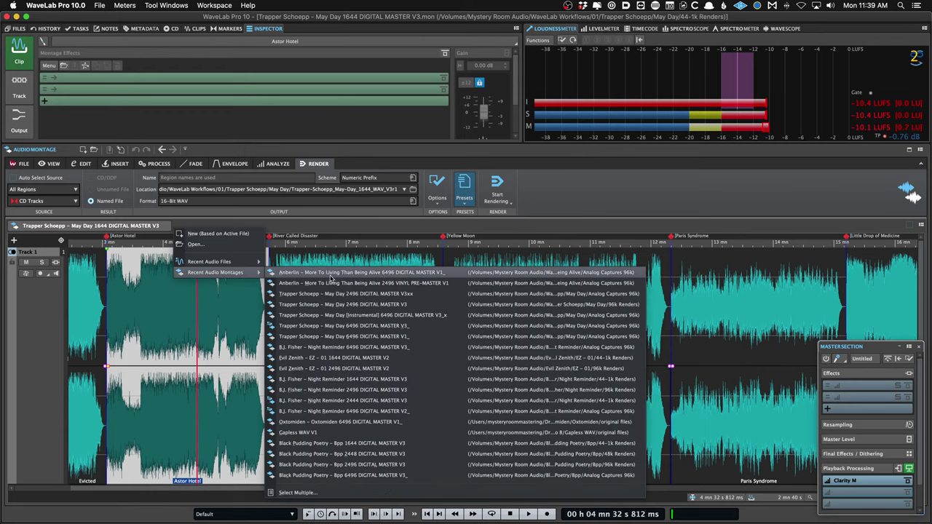
left_click(452, 326)
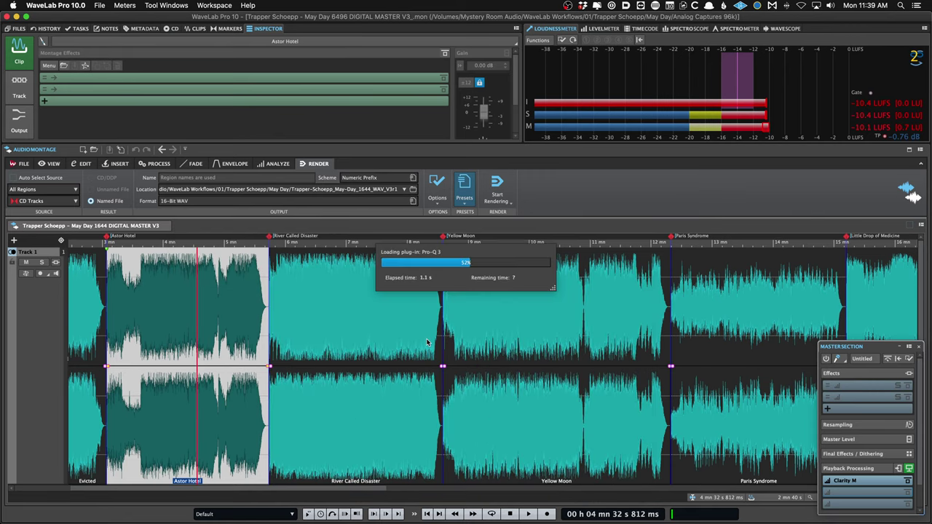
Hide the montage window's transport bar and select the I Am a Rider clip on Track 2 near its ending.
scroll(534, 322, "down", 5)
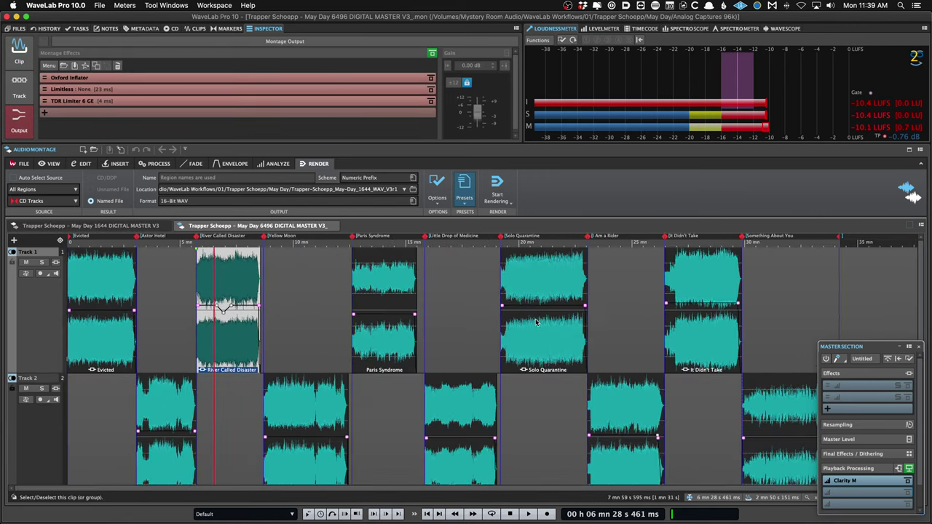
left_click(663, 351)
scroll(663, 350, "up", 4)
scroll(662, 351, "up", 3)
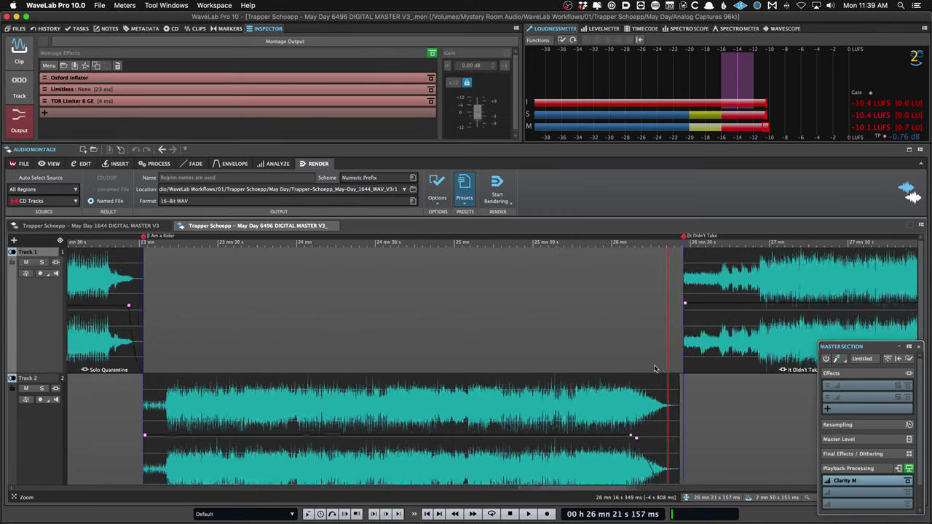
left_click(922, 150)
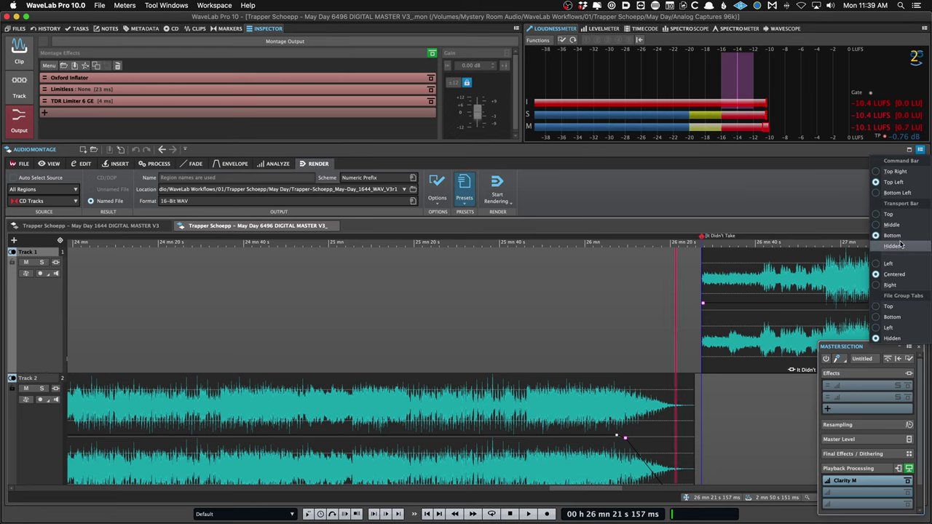
left_click(892, 246)
left_click(646, 423)
scroll(645, 422, "up", 1)
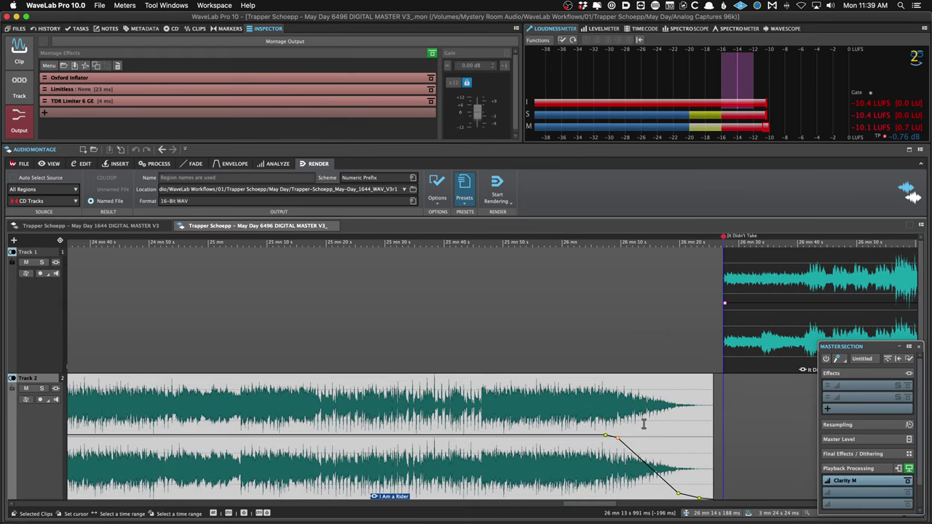
Shorten the I Am a Rider clip from its end to about 2 mn 25 s and save the montage.
left_click_drag(711, 409, 701, 412)
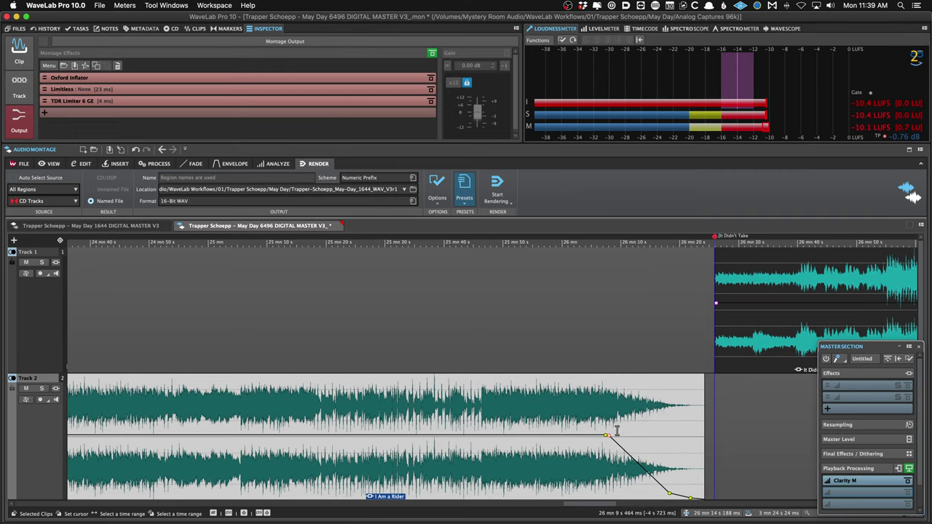
left_click_drag(704, 423, 356, 421)
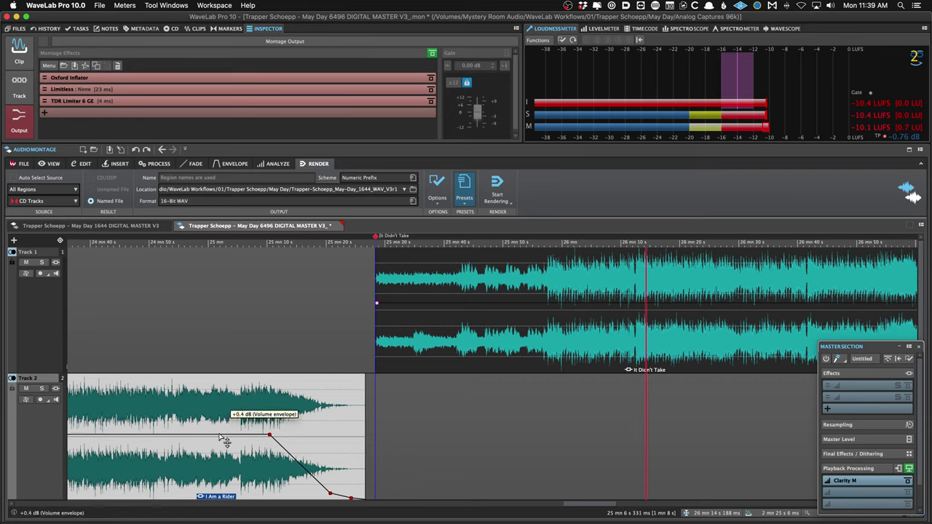
key("super+s")
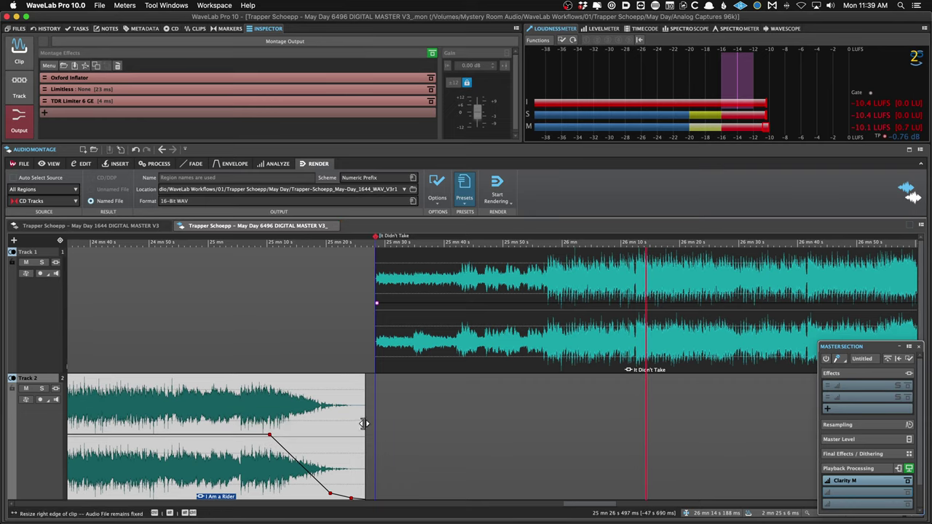
Delete the selected volume envelope points of I Am a Rider and extend the clip's end to about 26 mn 25 s.
right_click(256, 441)
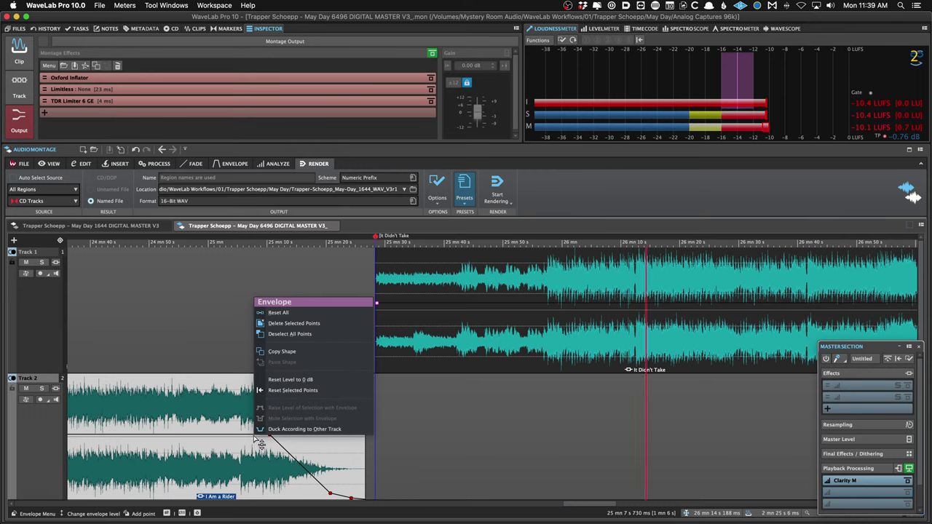
left_click(304, 322)
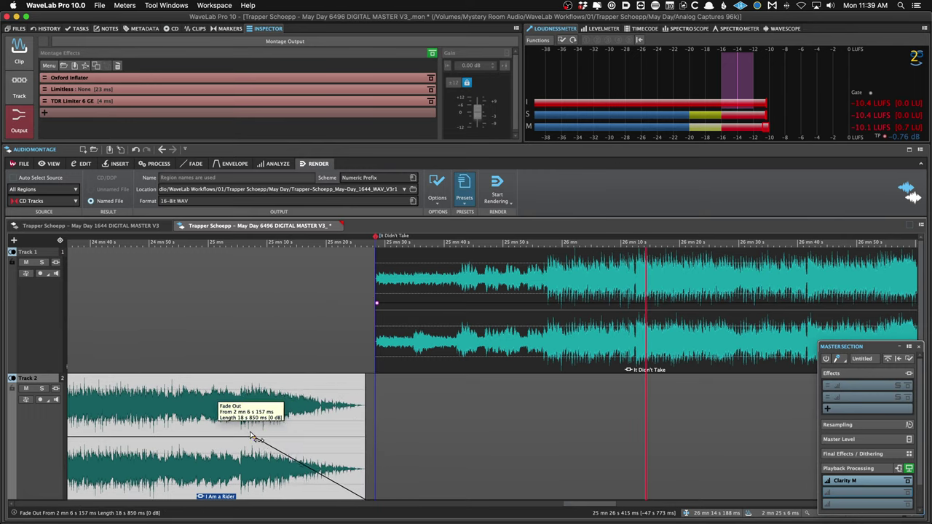
left_click_drag(365, 422, 716, 433)
scroll(719, 453, "down", 2)
Start the I Am a Rider fade-out at about 25 mn 50 s and save the montage.
left_click_drag(633, 438, 561, 428)
key("super+s")
left_click(561, 424)
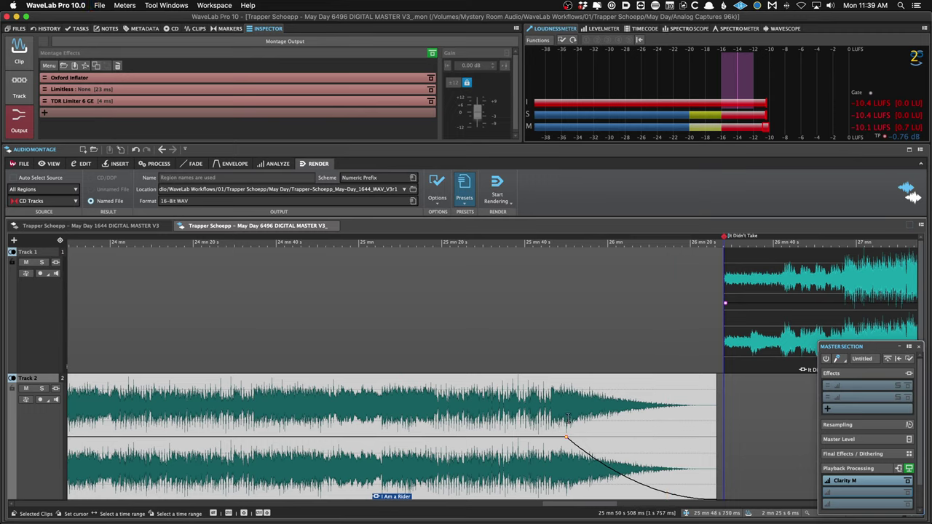
left_click(577, 425)
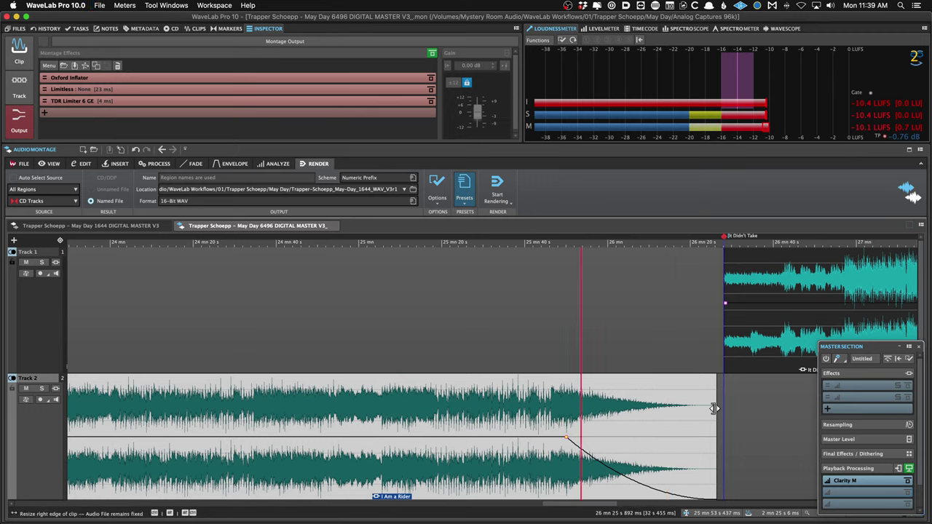
Trim the end of I Am a Rider slightly, start its fade-out at about 25 mn 47 s, and save the montage.
left_click_drag(716, 410, 711, 410)
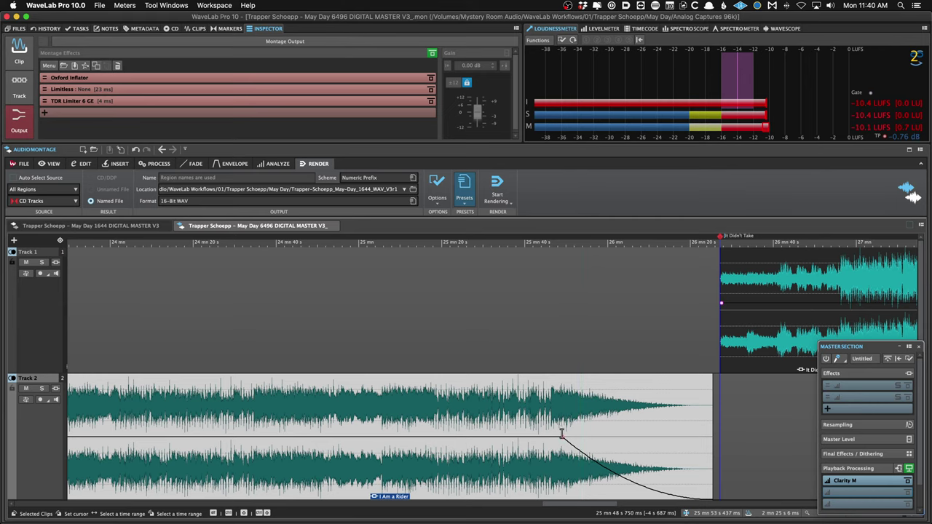
left_click_drag(562, 437, 554, 431)
key("super+s")
left_click(548, 427)
key("Down")
key("Down")
key("Down")
key("Down")
key("Down")
key("Down")
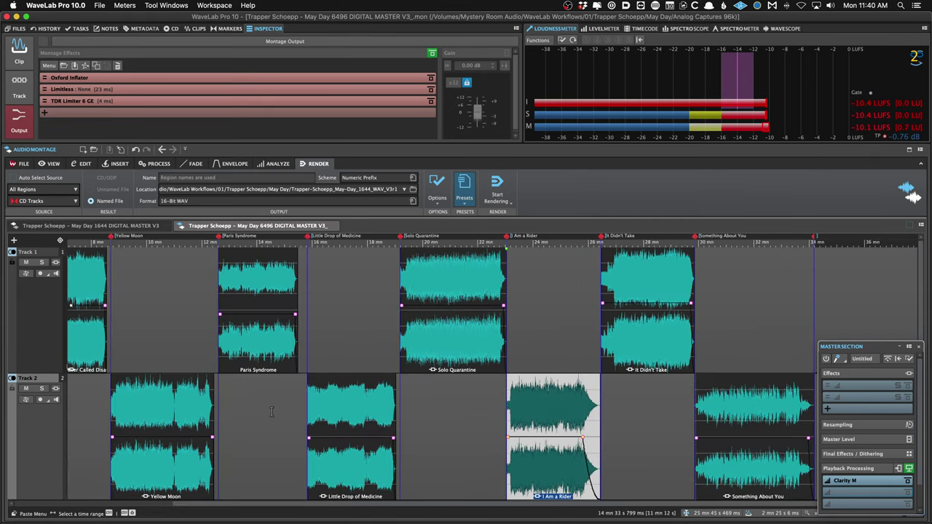
Add empty tracks to the montage below Track 2, up to Track 7.
left_click(272, 413)
key("t")
key("t")
key("t")
key("t")
key("t")
key("t")
key("t")
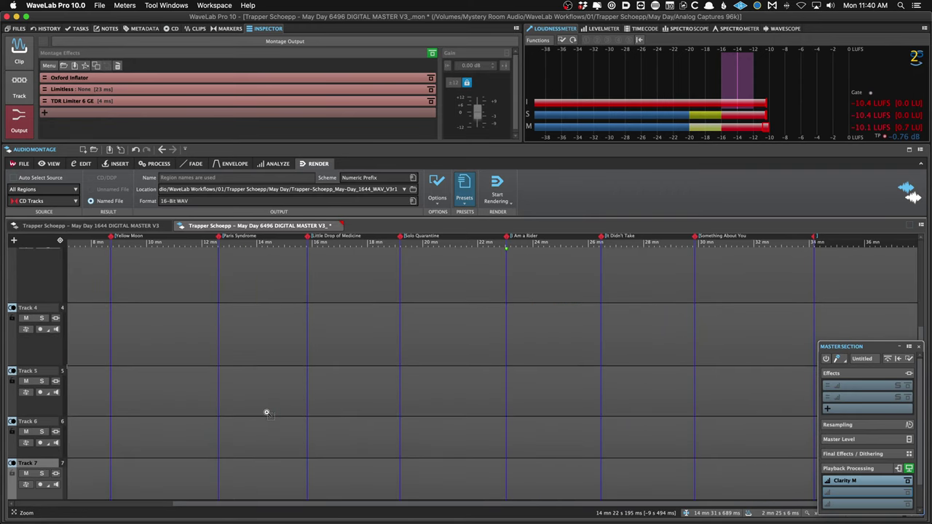
Examine the Paris Syndrome waveform up close around 14 mn 15 s and return to the overview of all songs.
scroll(263, 411, "up", 5)
key("h")
key("h")
key("h")
key("h")
key("h")
scroll(264, 411, "up", 5)
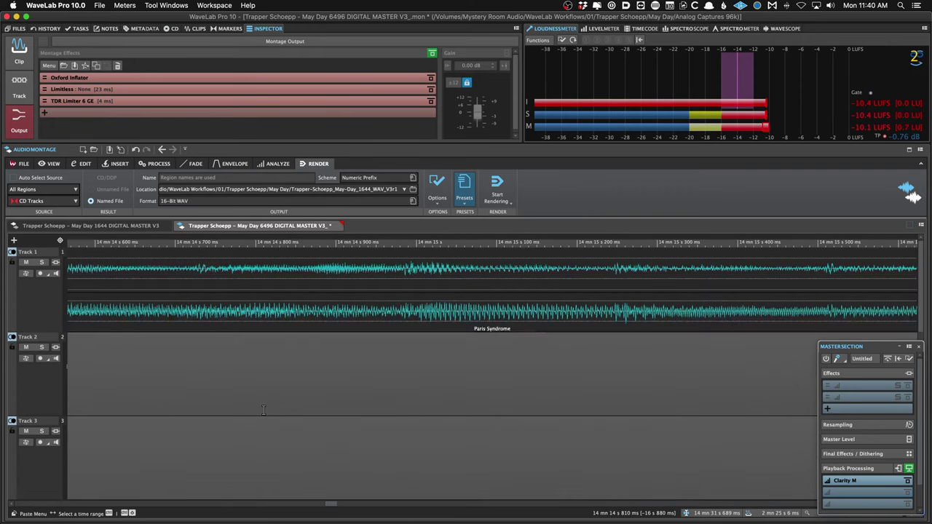
scroll(238, 404, "down", 10)
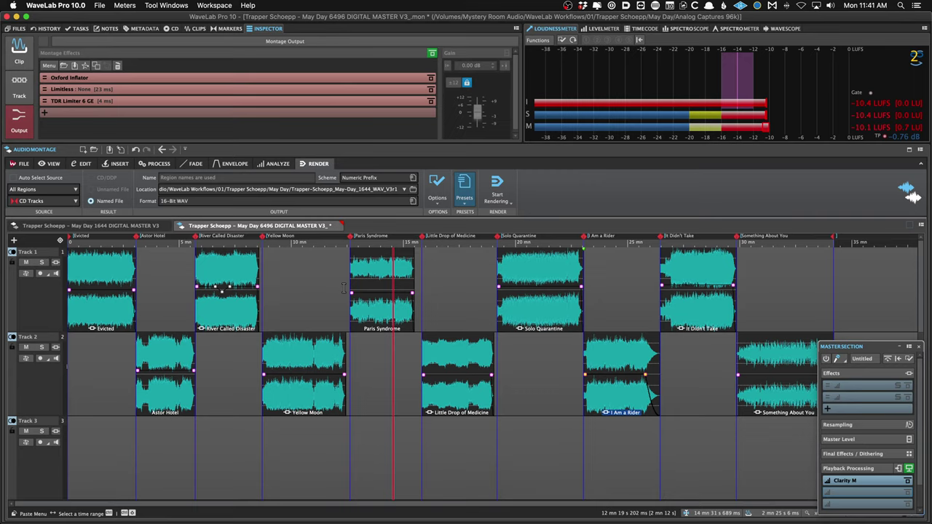
Save the montage, and save it again as the new version Trapper Schoepp – May Day 6496 DIGITAL MASTER V4_.
key("super+s")
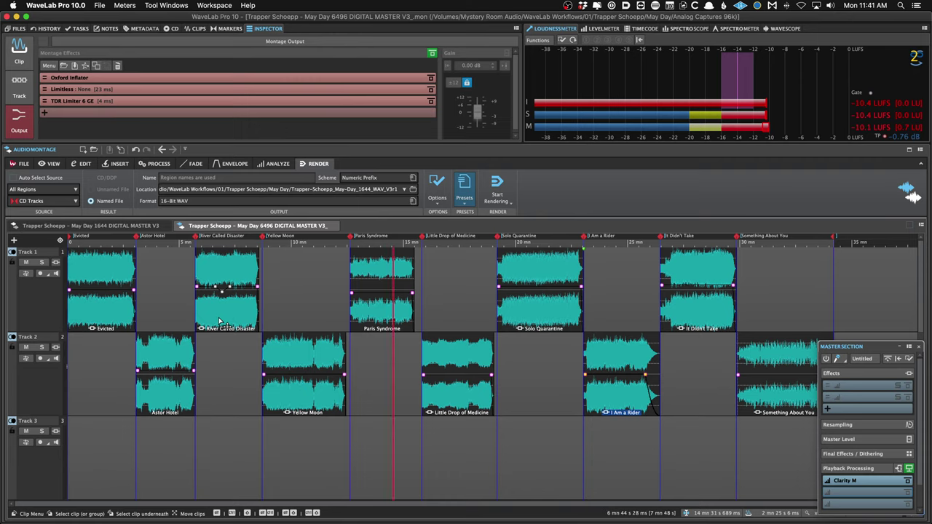
key("super+shift+s")
key("Right")
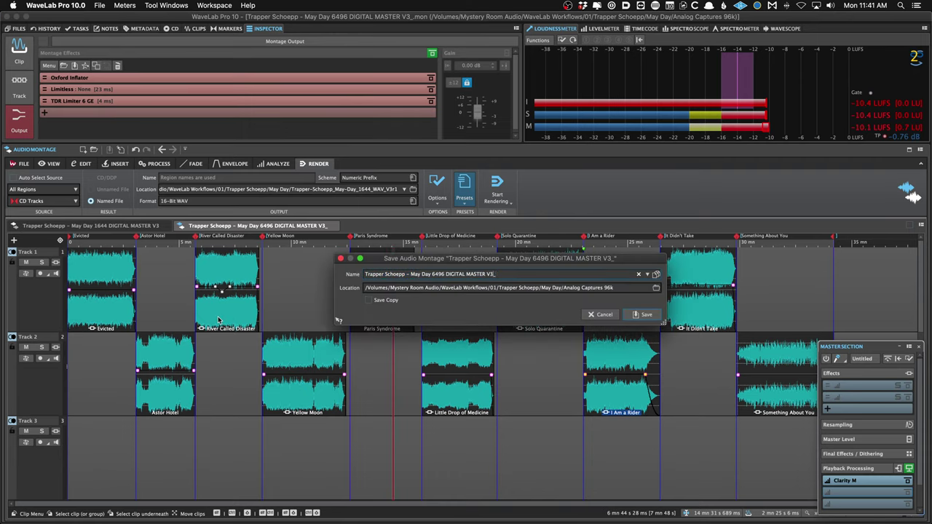
key("Return")
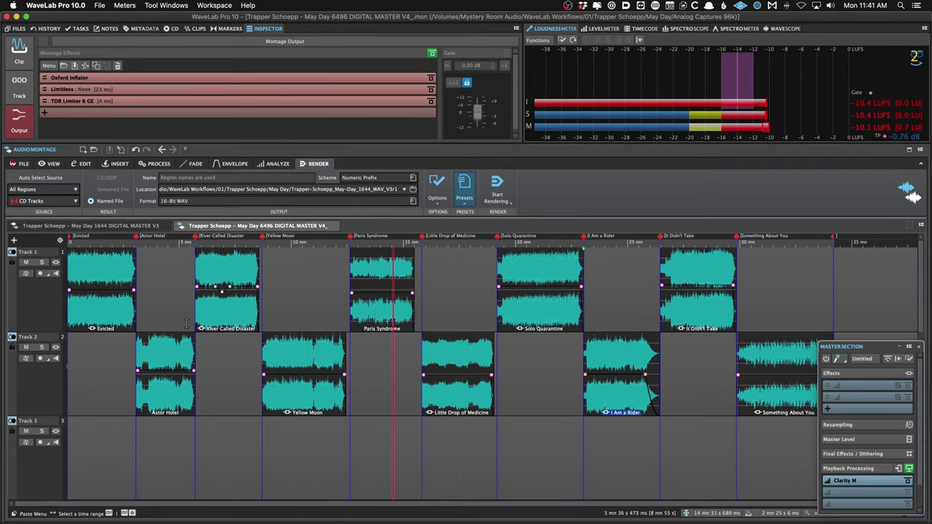
scroll(225, 323, "up", 1)
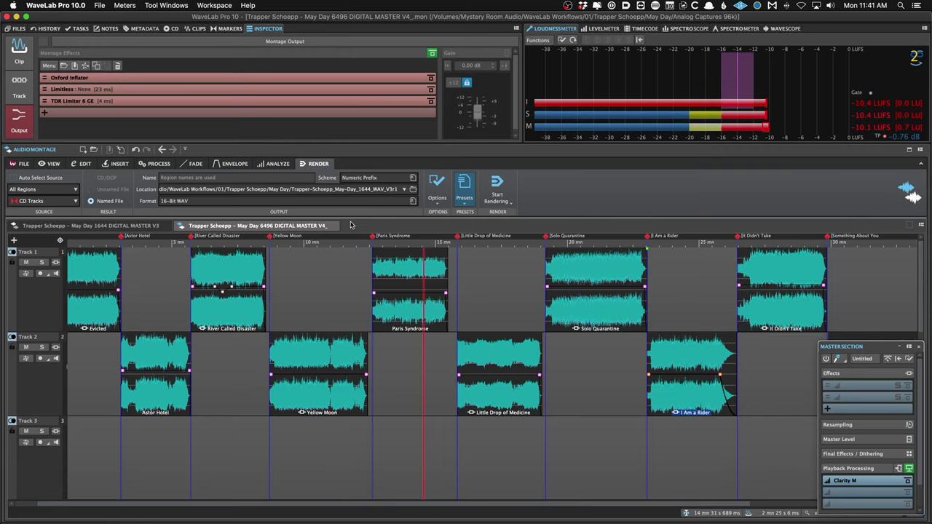
key("super+Tab")
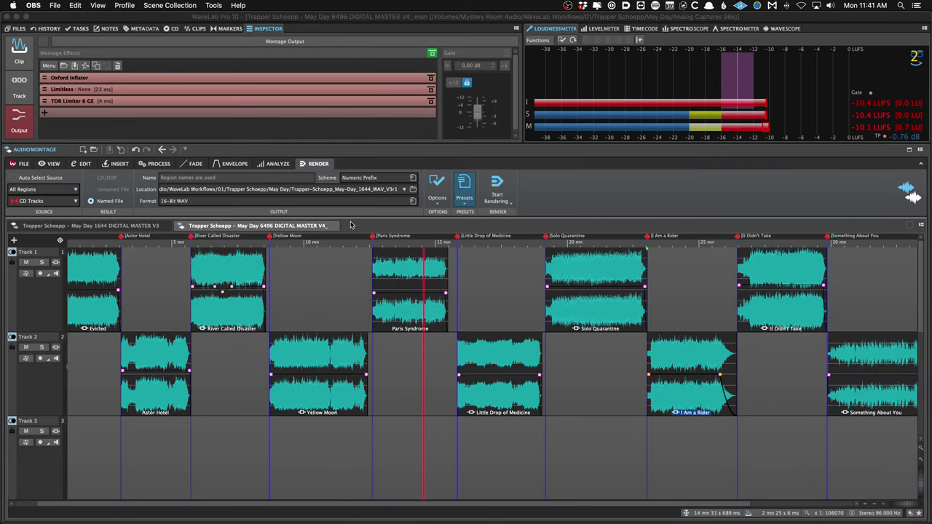
key("super+Tab")
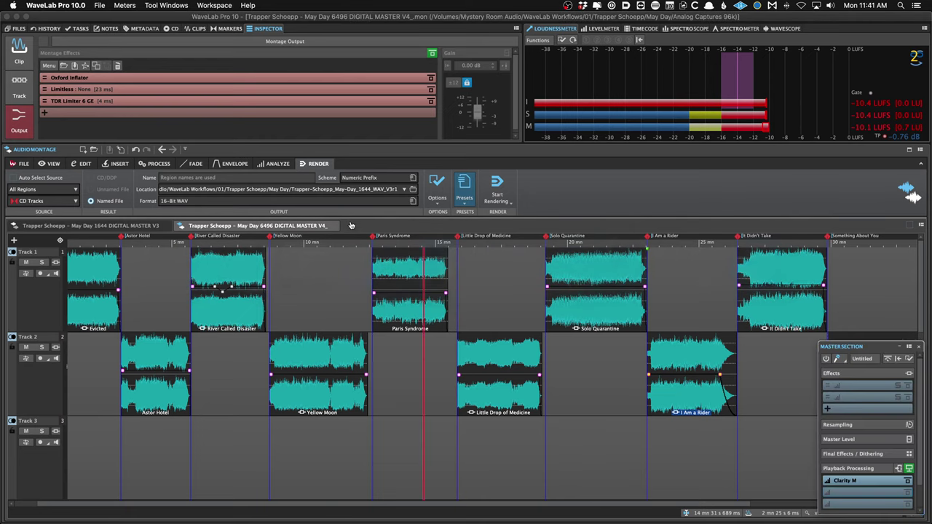
key("super+Tab")
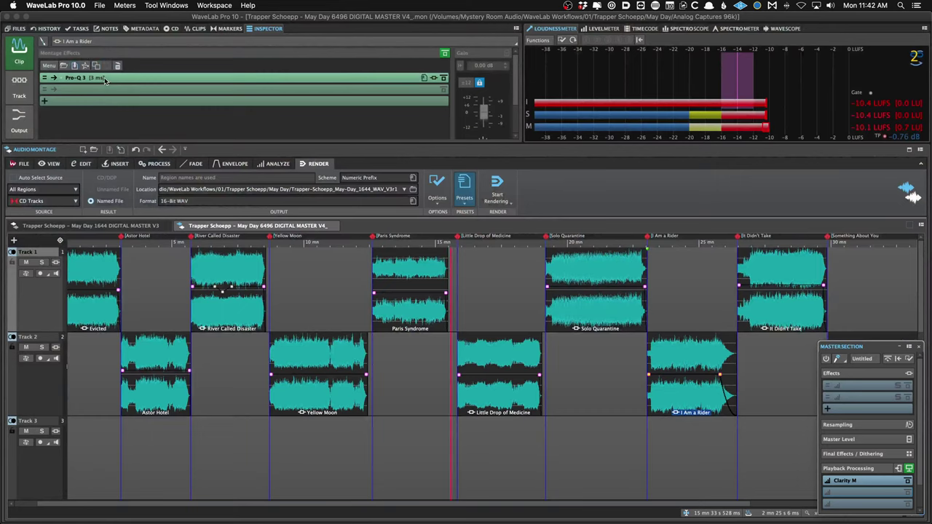
Review the clip effect chains of Solo Quarantine, I Am a Rider, Astor Hotel and River Called Disaster.
left_click(53, 65)
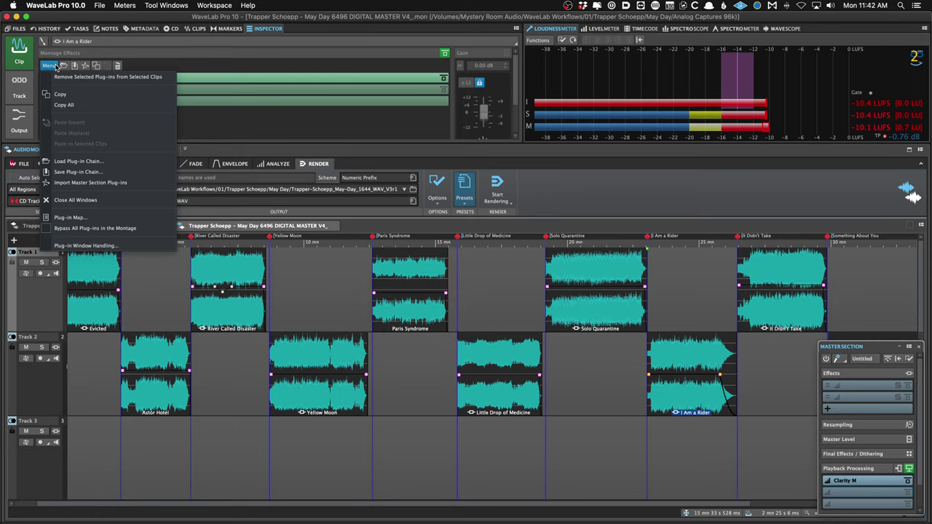
left_click(117, 49)
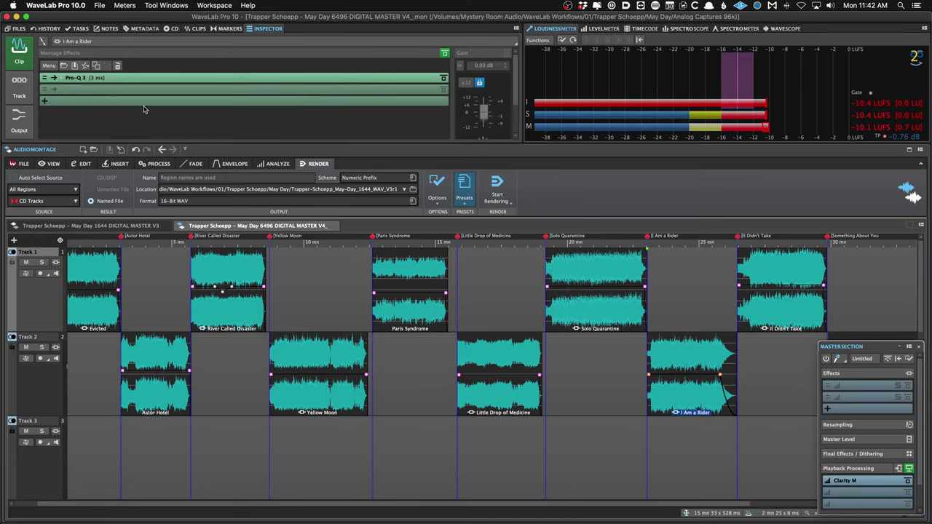
left_click(327, 347)
left_click(598, 321)
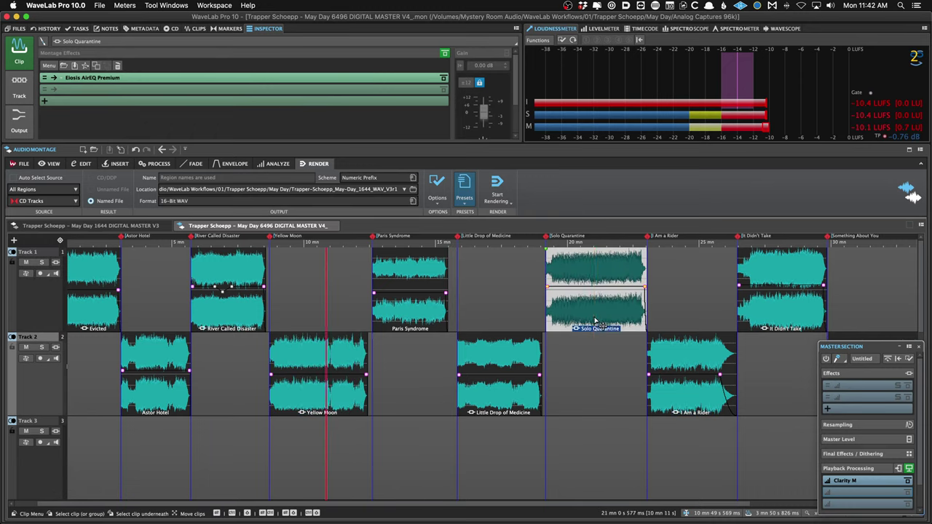
left_click(676, 346)
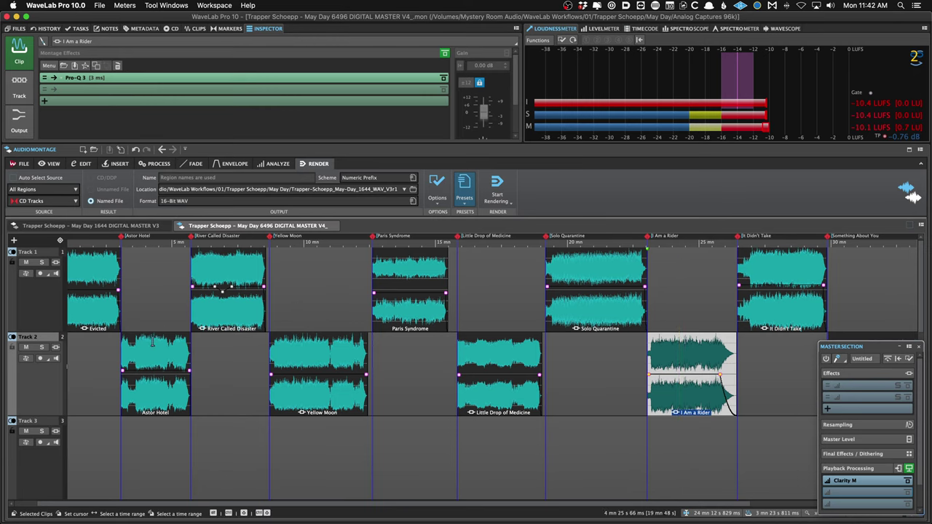
left_click(154, 357)
left_click(196, 313)
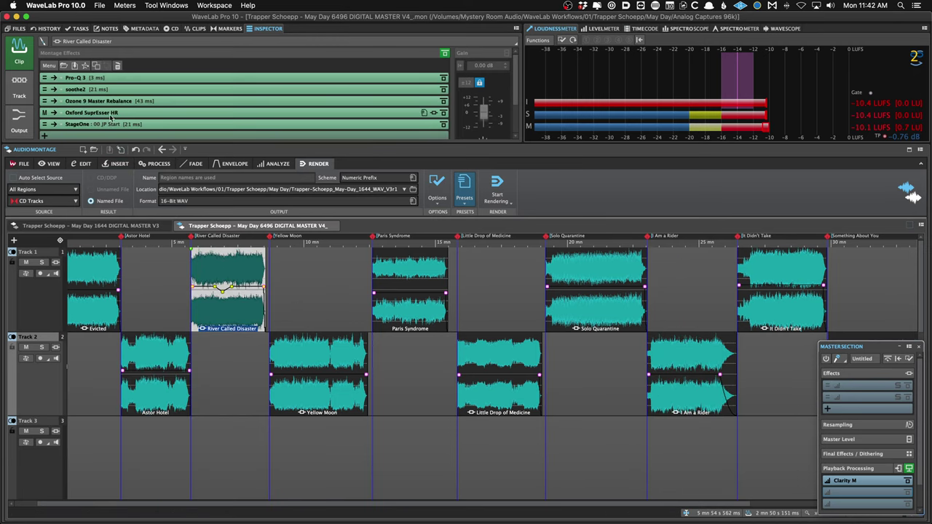
Set the montage's plug-in window handling to Use One Window per Plug-in.
left_click(49, 66)
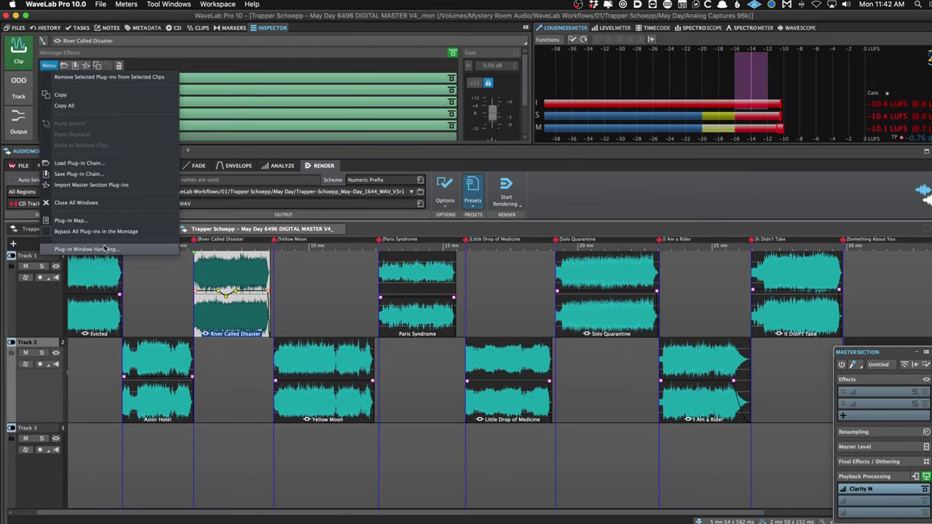
left_click(85, 249)
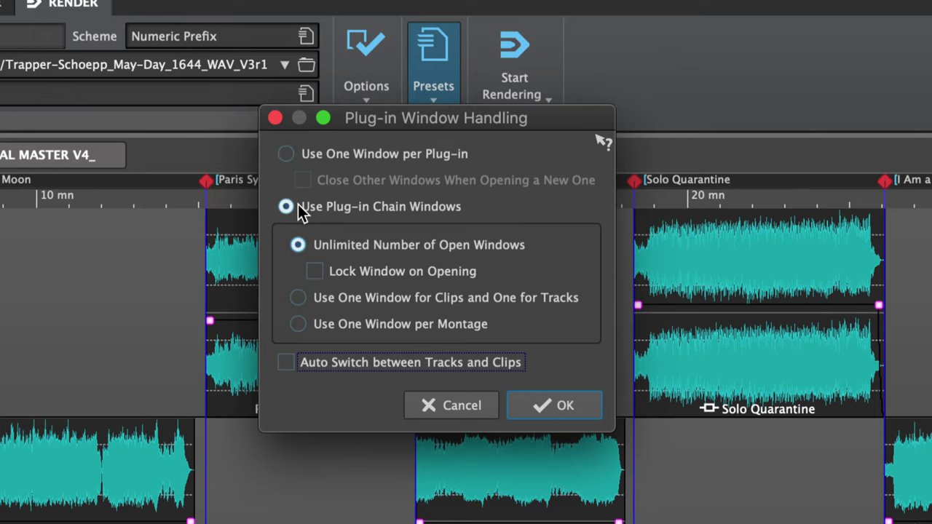
left_click(341, 154)
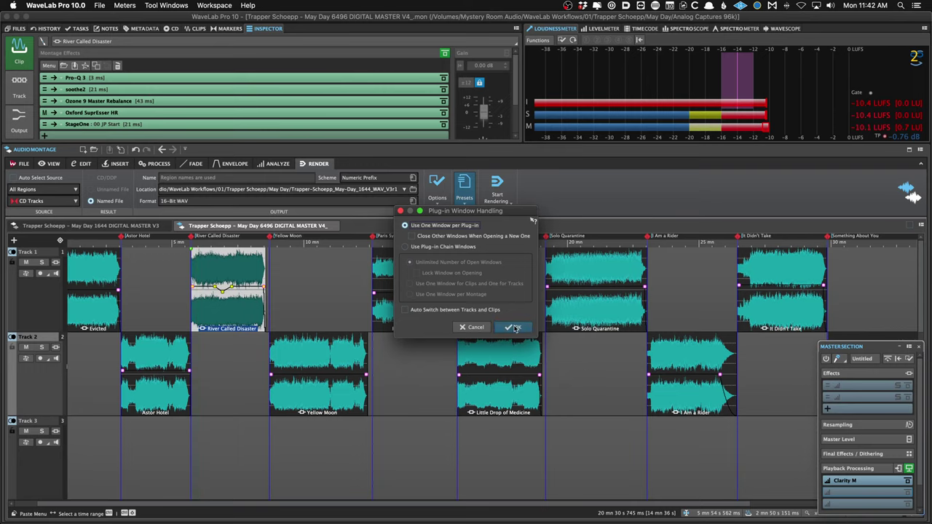
left_click(513, 327)
Open River Called Disaster's Pro-Q 3, soothe2, Ozone 9 Master Rebalance and Oxford SuprEsser HR in separate windows and spread them out.
left_click(178, 78)
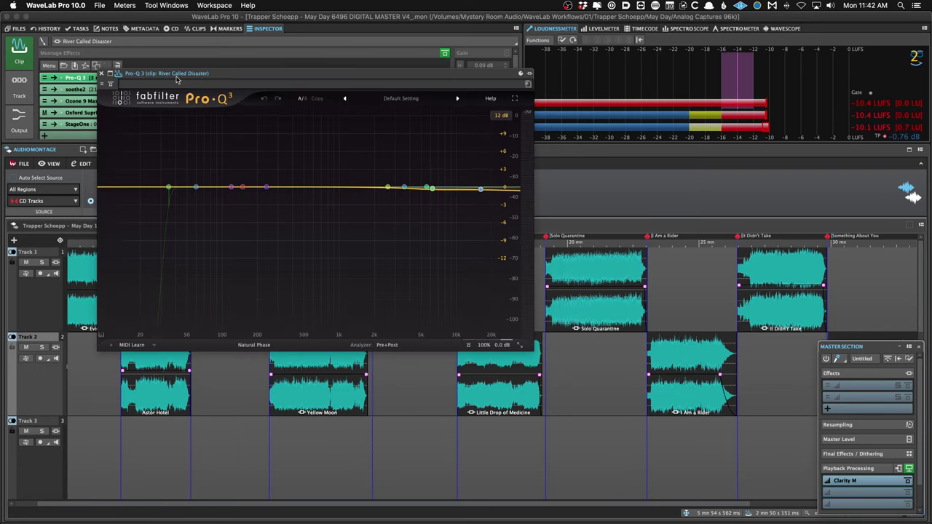
left_click(86, 89)
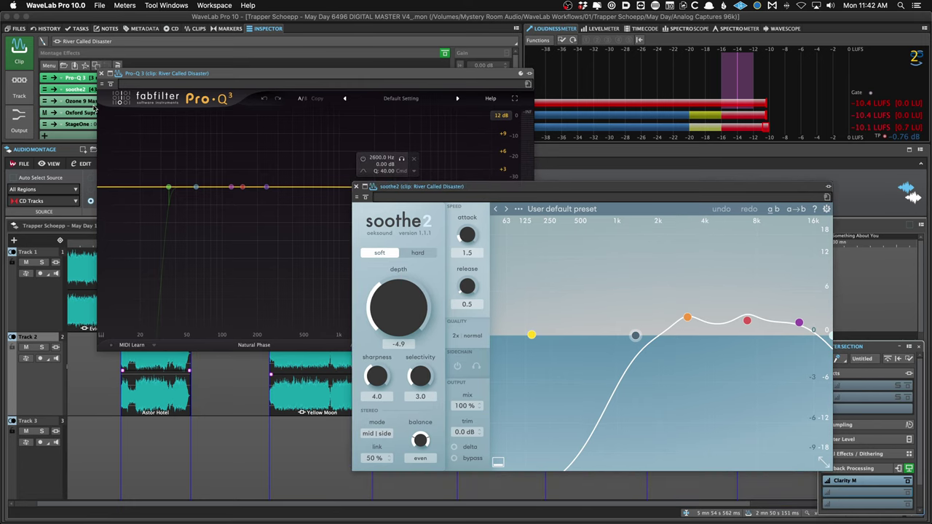
left_click(73, 101)
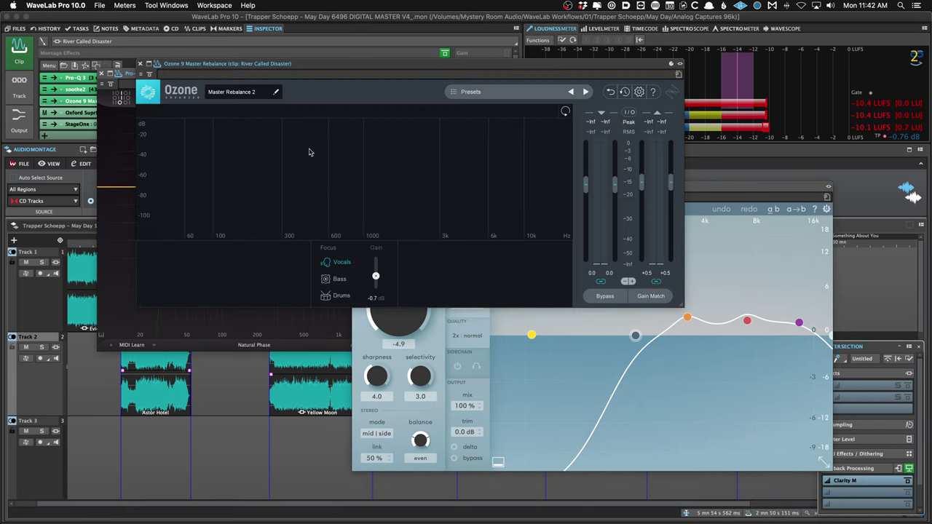
left_click_drag(373, 70, 330, 297)
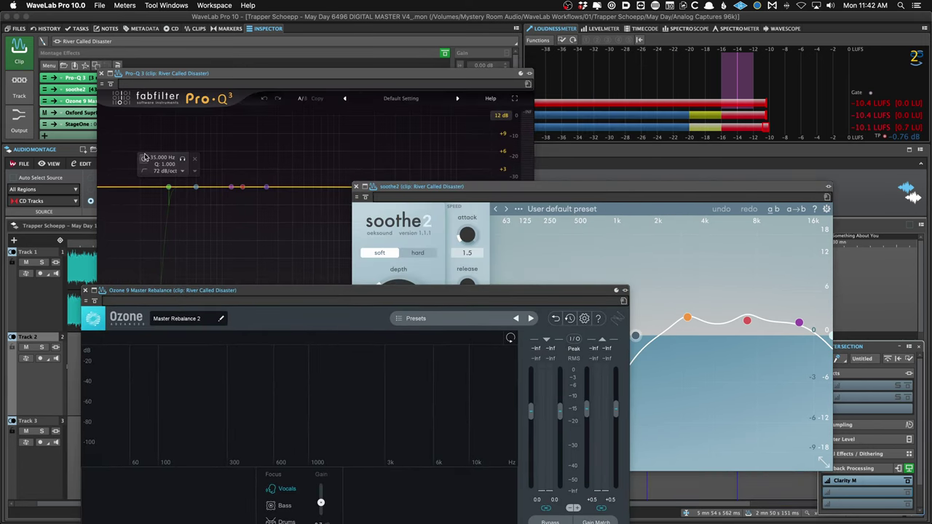
left_click(89, 115)
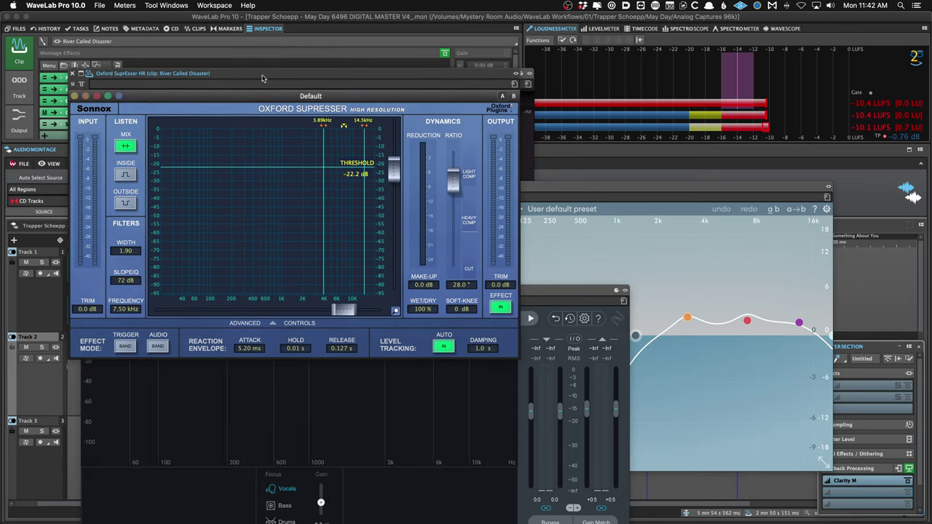
left_click_drag(256, 80, 609, 257)
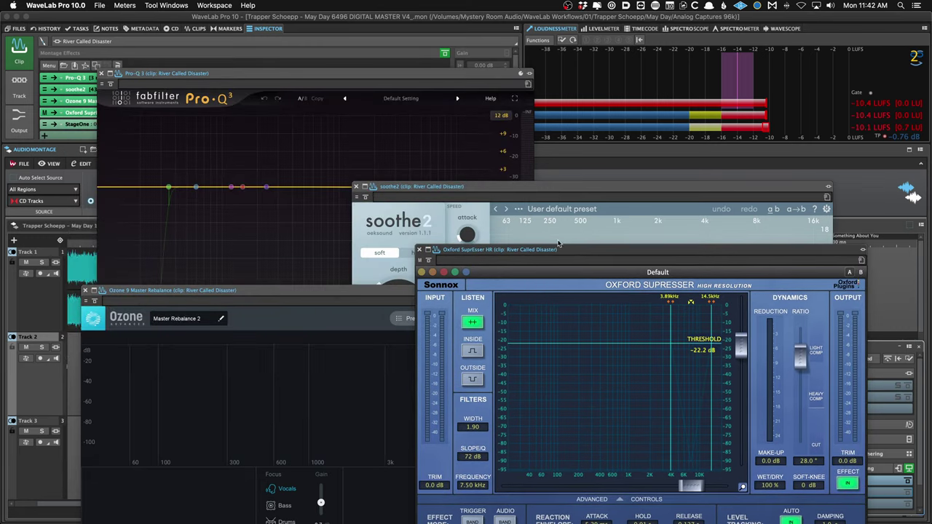
Try to edit the plug-in window handling options while the montage plug-in windows are still open.
left_click(51, 66)
left_click(102, 249)
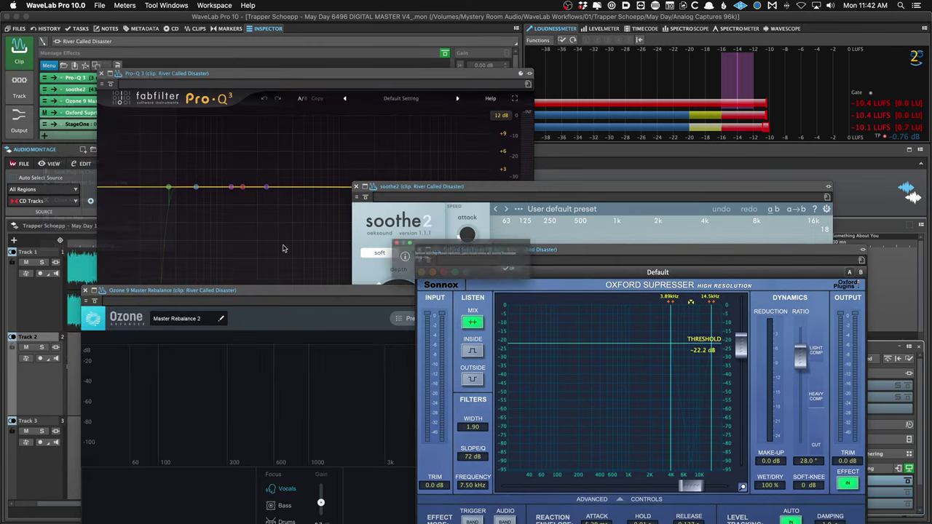
left_click(532, 274)
left_click(45, 65)
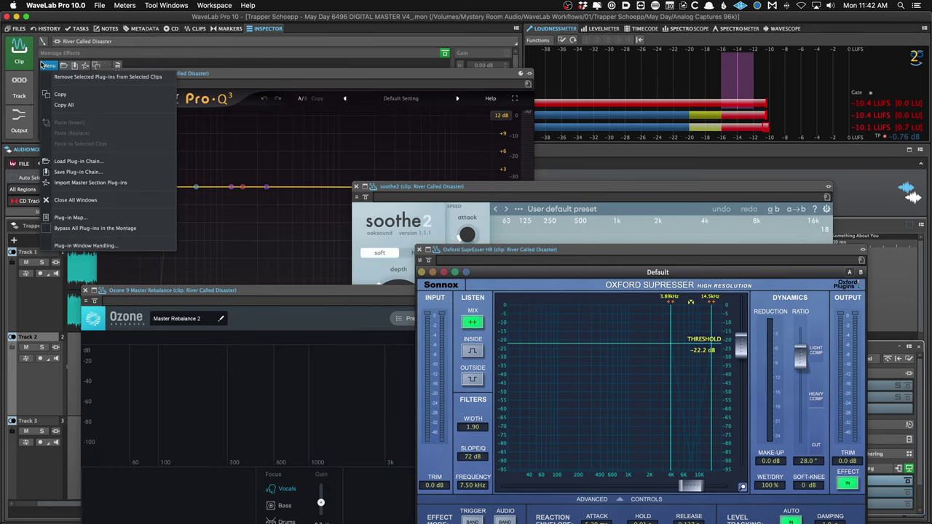
left_click(100, 247)
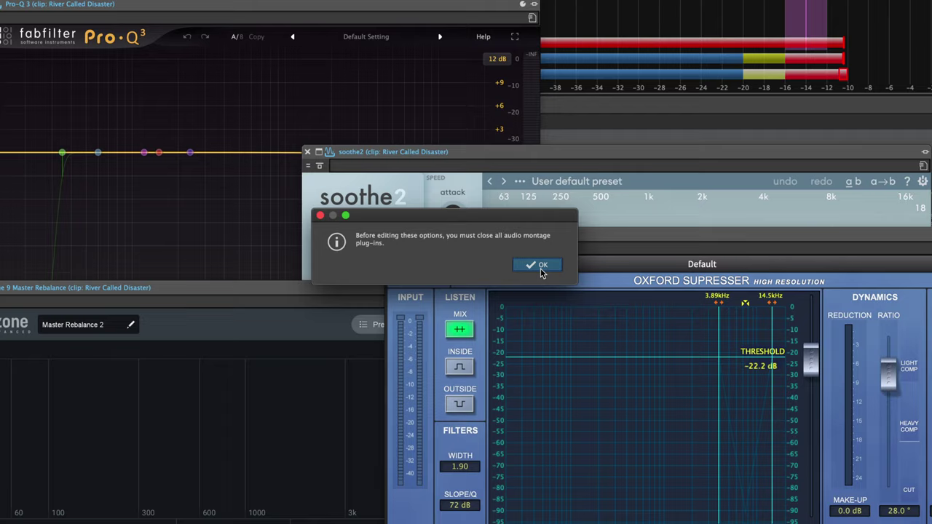
left_click(533, 275)
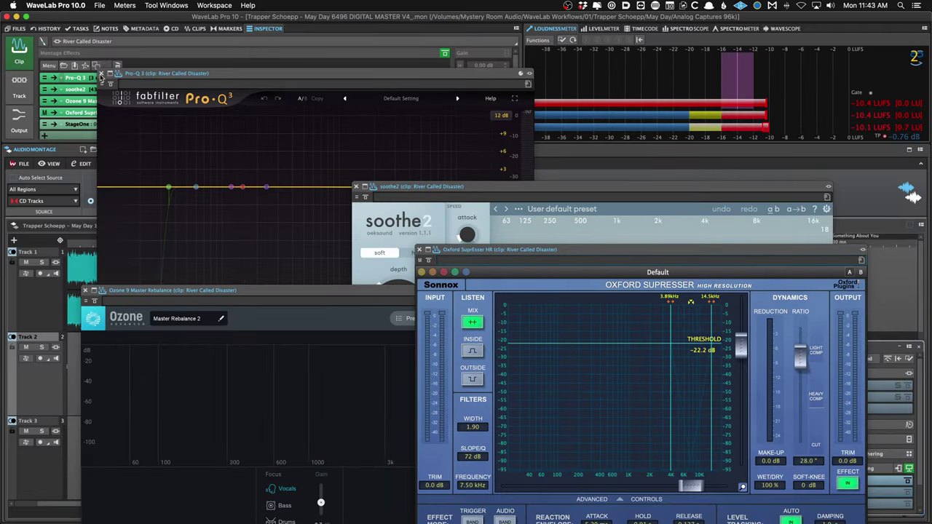
Close the open Pro-Q 3, soothe2, Oxford SuprEsser HR and Ozone 9 Master Rebalance windows.
left_click(102, 74)
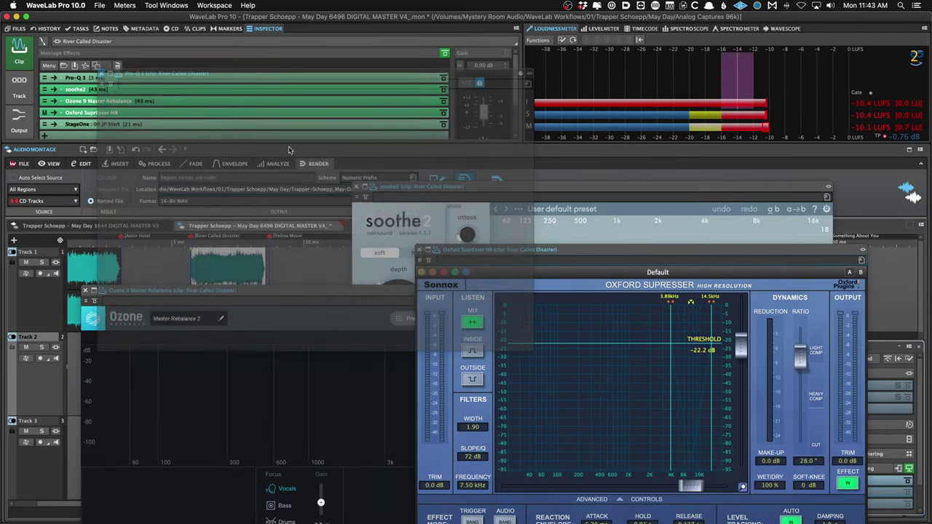
left_click(356, 186)
left_click(419, 251)
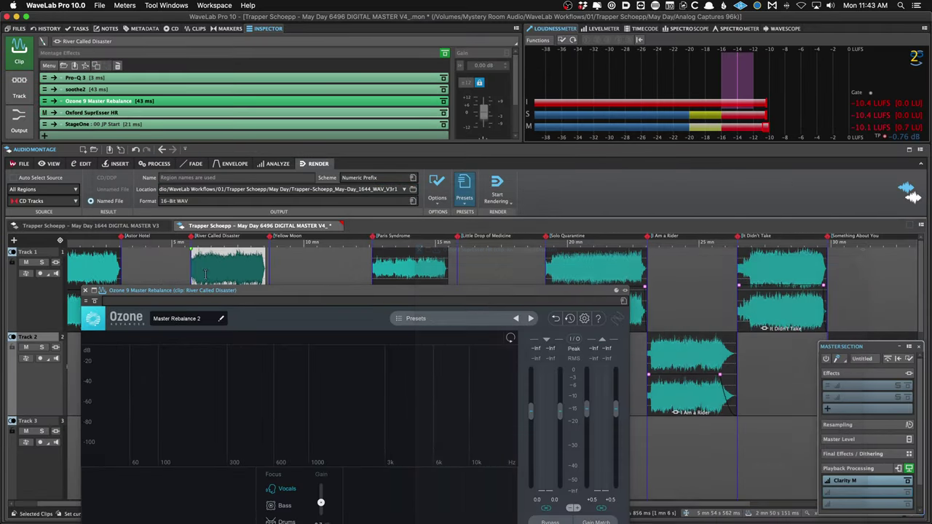
left_click(85, 290)
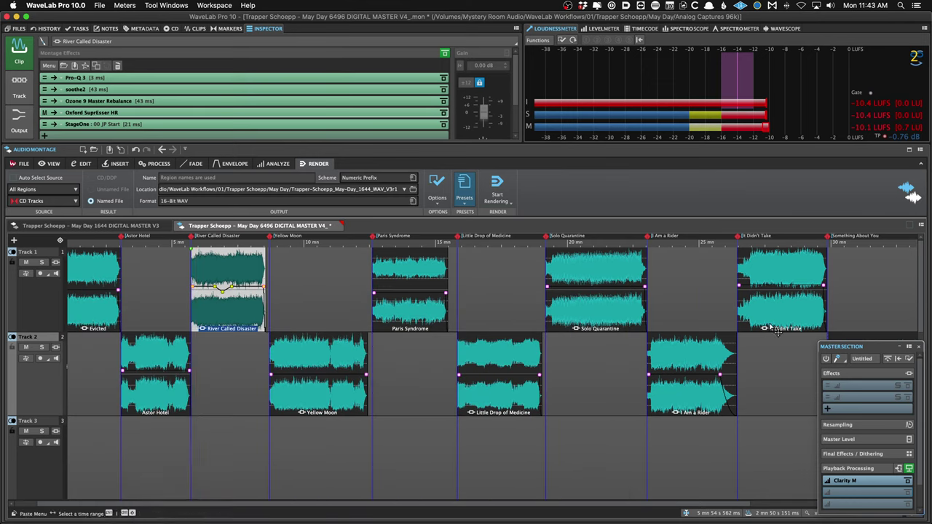
Try to turn off the Use Plug-in Chain Window option of the Master Section.
left_click(909, 359)
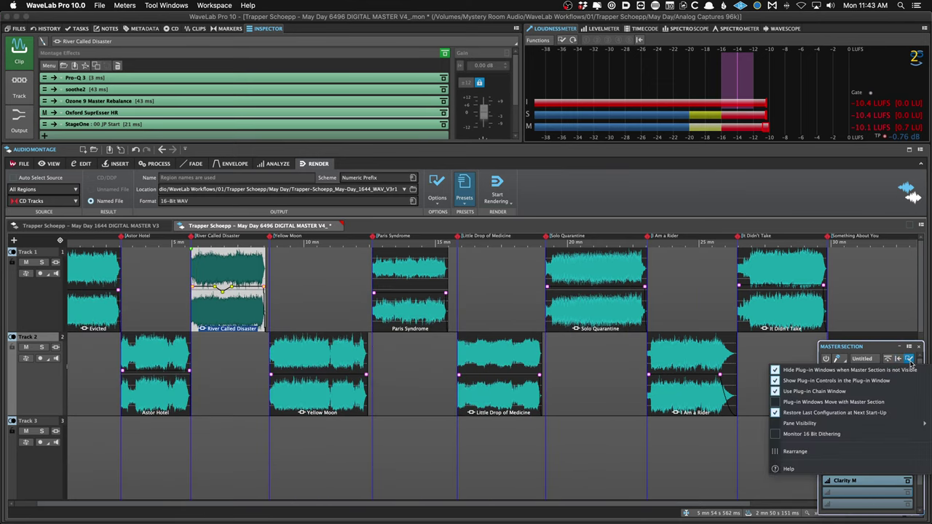
left_click(874, 391)
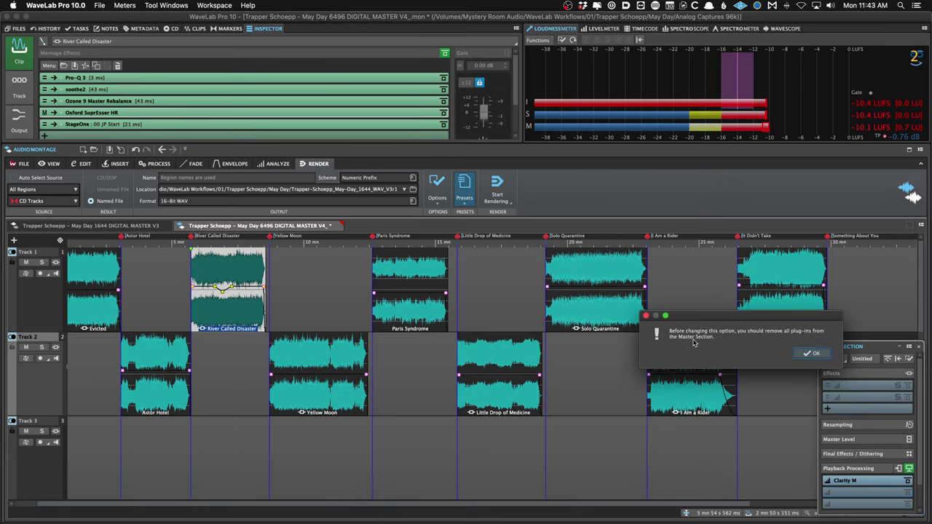
left_click(647, 316)
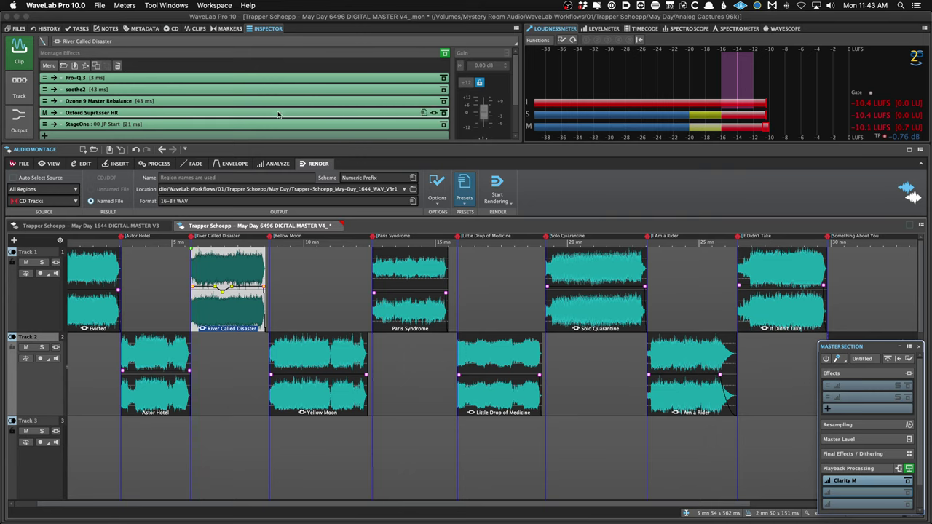
View the track, output and clip effects in turn, and briefly open River Called Disaster's Ozone 9 Master Rebalance.
left_click(19, 86)
left_click(20, 117)
left_click(22, 62)
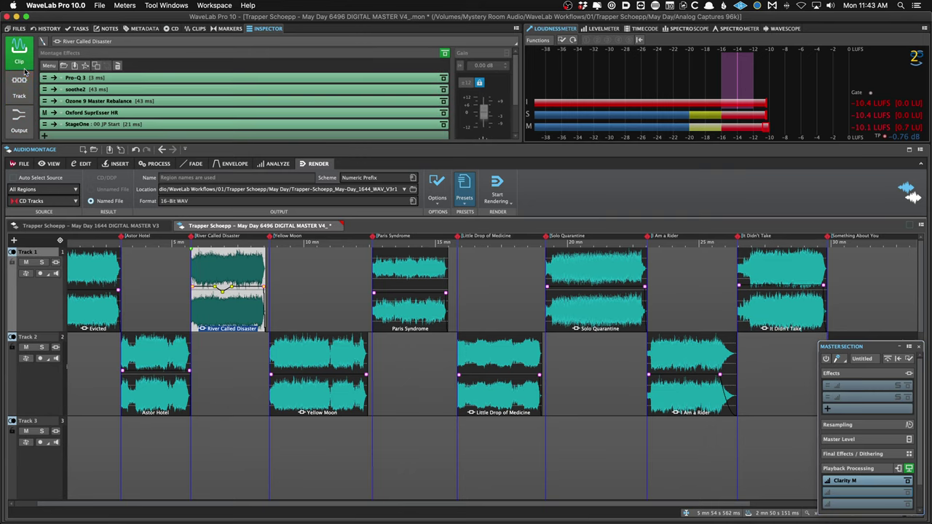
left_click(152, 100)
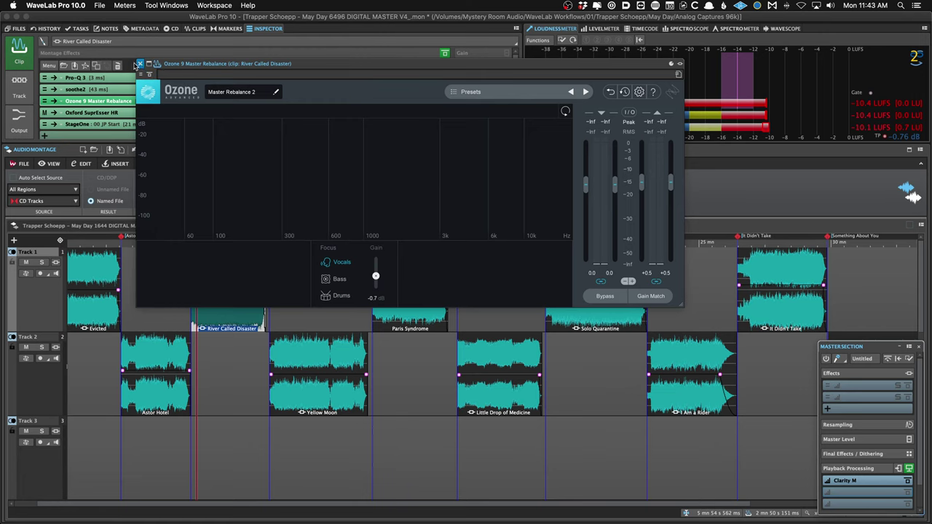
left_click(138, 64)
left_click(49, 66)
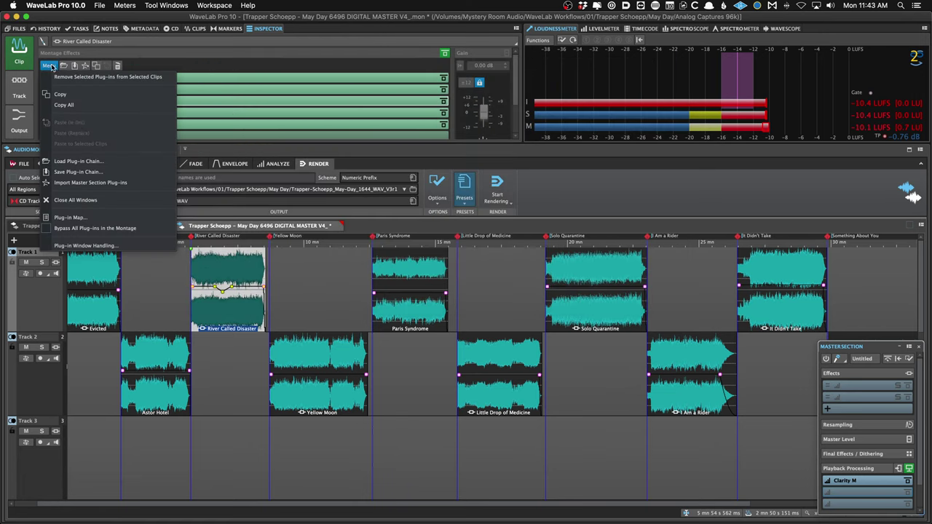
left_click(118, 247)
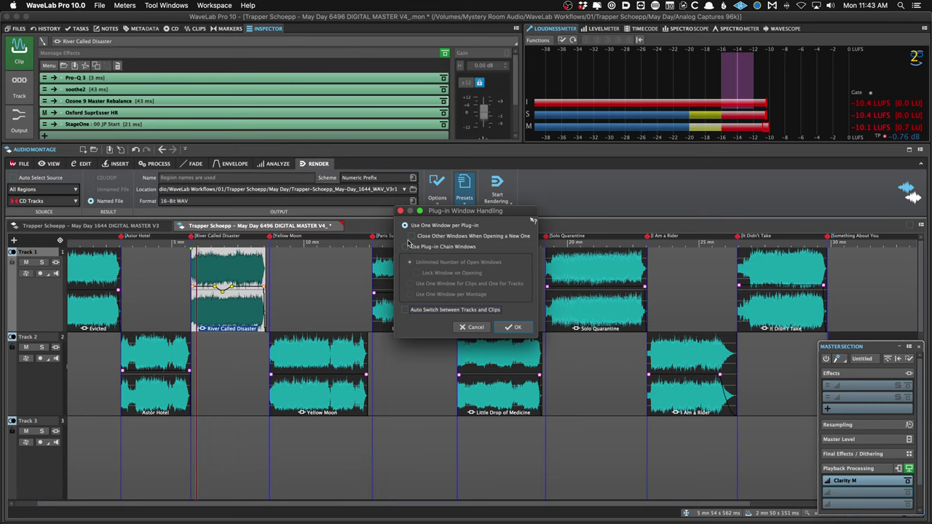
left_click(407, 245)
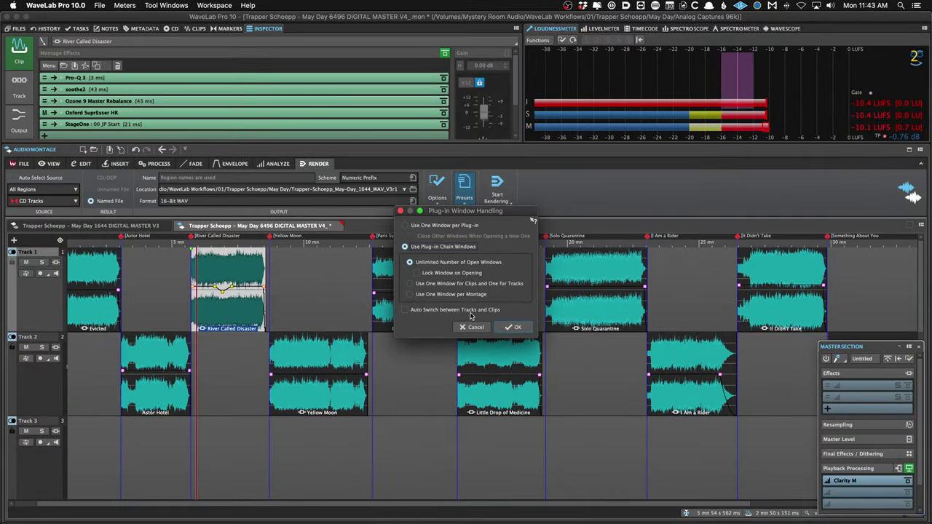
left_click(589, 372)
Open the Pro-Q 3 of the River Called Disaster clip and load its WaveLab preset 00 JP Start.
left_click(220, 78)
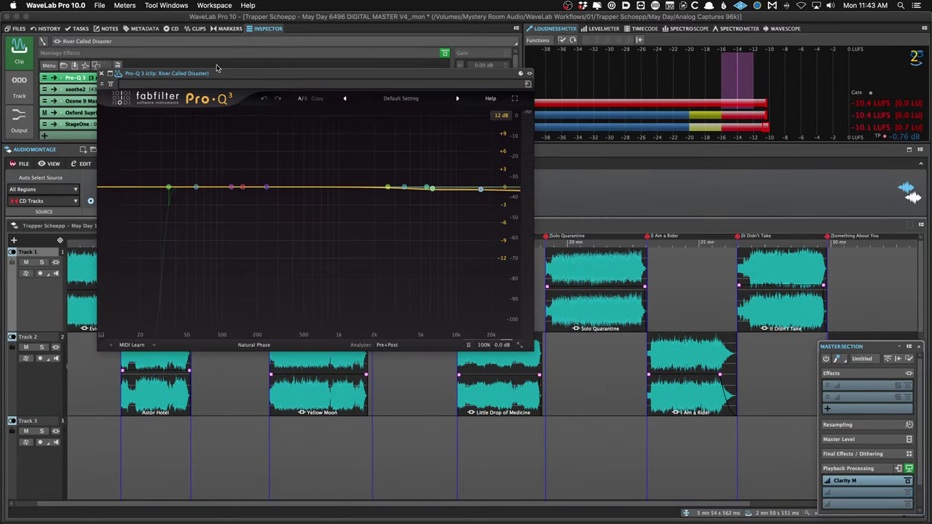
left_click_drag(225, 74, 231, 80)
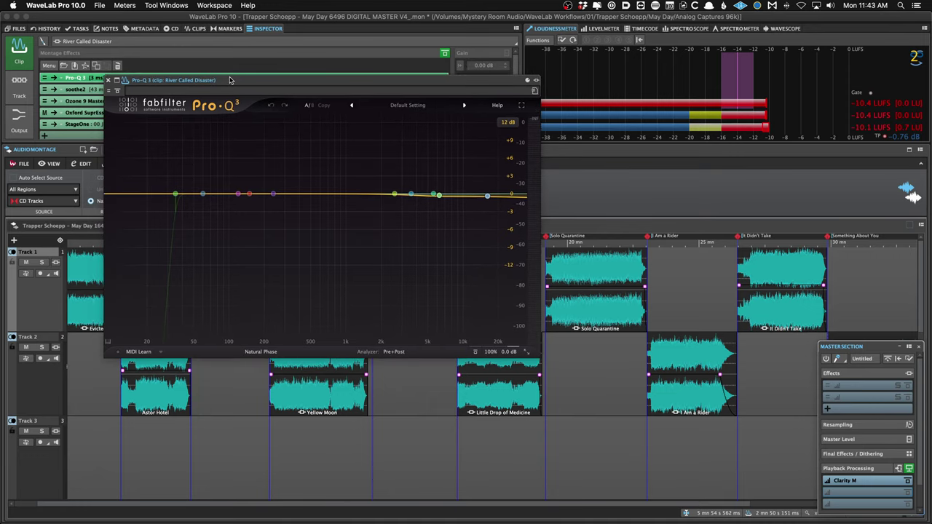
left_click(161, 93)
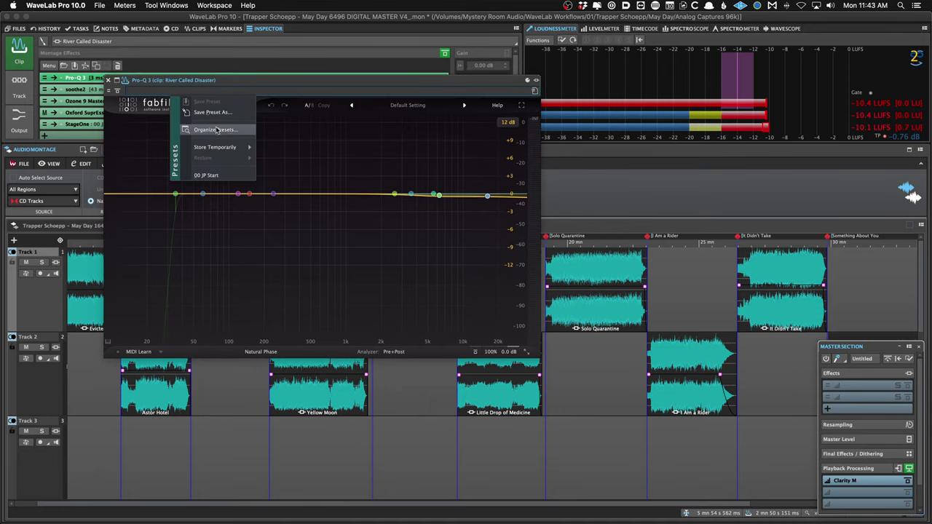
left_click(218, 177)
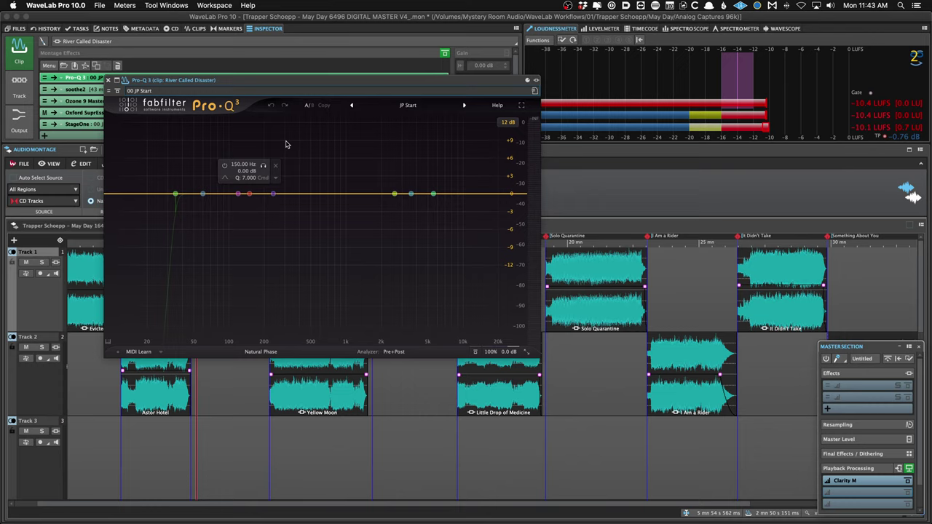
Examine the WaveLab preset options for Pro-Q 3 and compare them with the plug-in's own preset list.
left_click(348, 93)
left_click(386, 89)
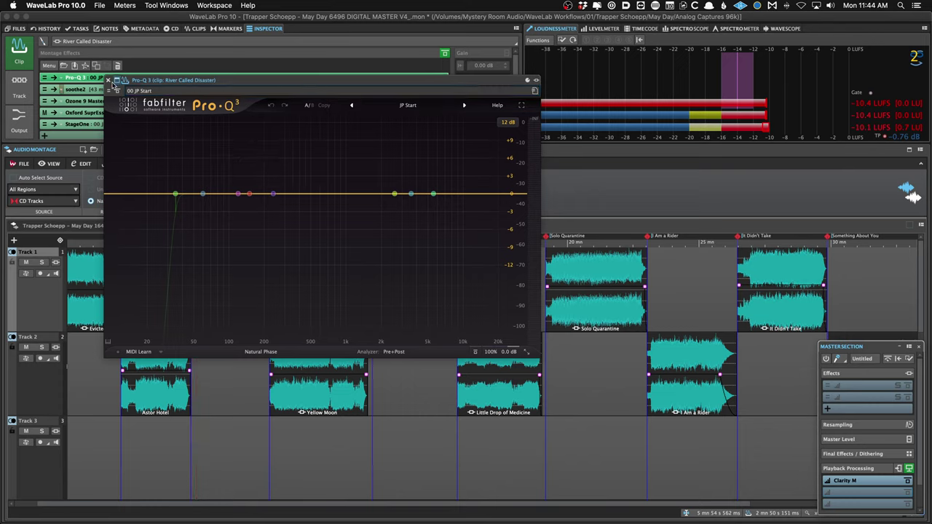
left_click(533, 91)
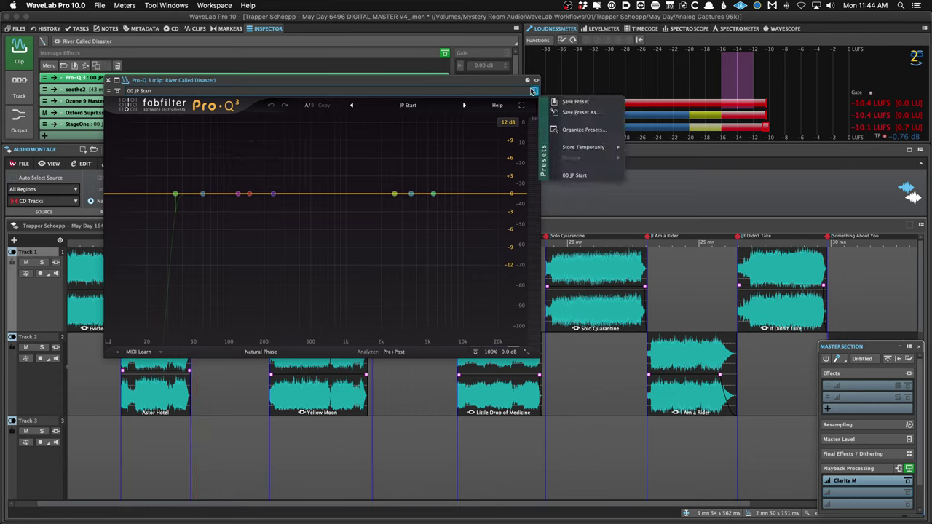
left_click(399, 106)
left_click(399, 106)
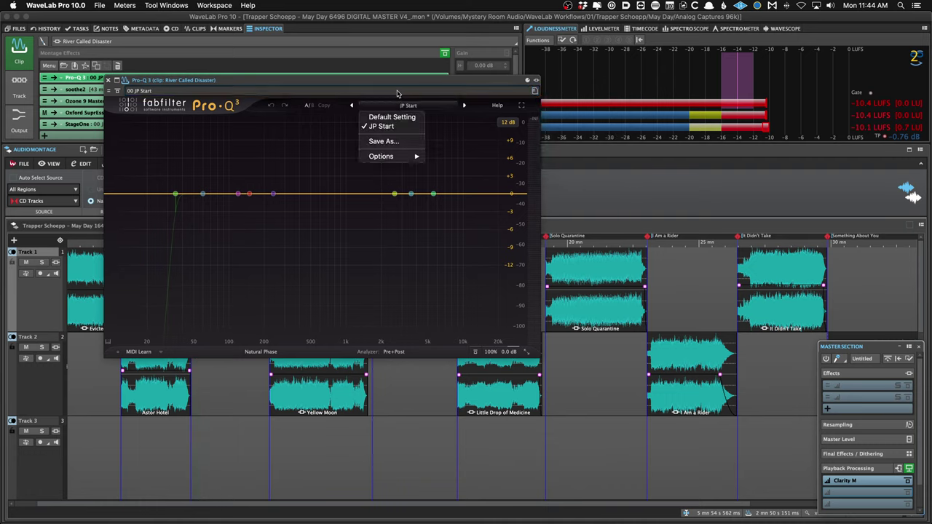
left_click(360, 77)
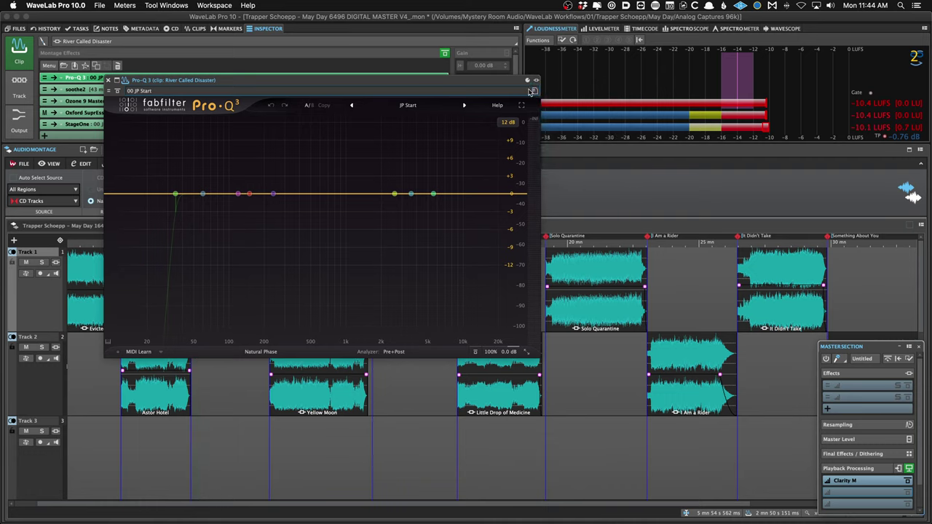
Start saving the current Pro-Q 3 settings as a new WaveLab preset with Save Preset As.
left_click(533, 91)
left_click(532, 91)
left_click(535, 91)
left_click(583, 115)
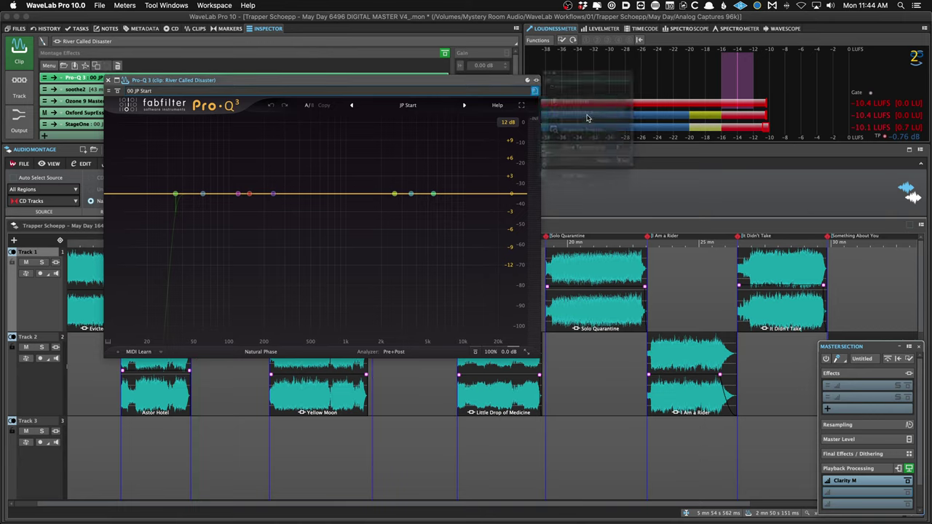